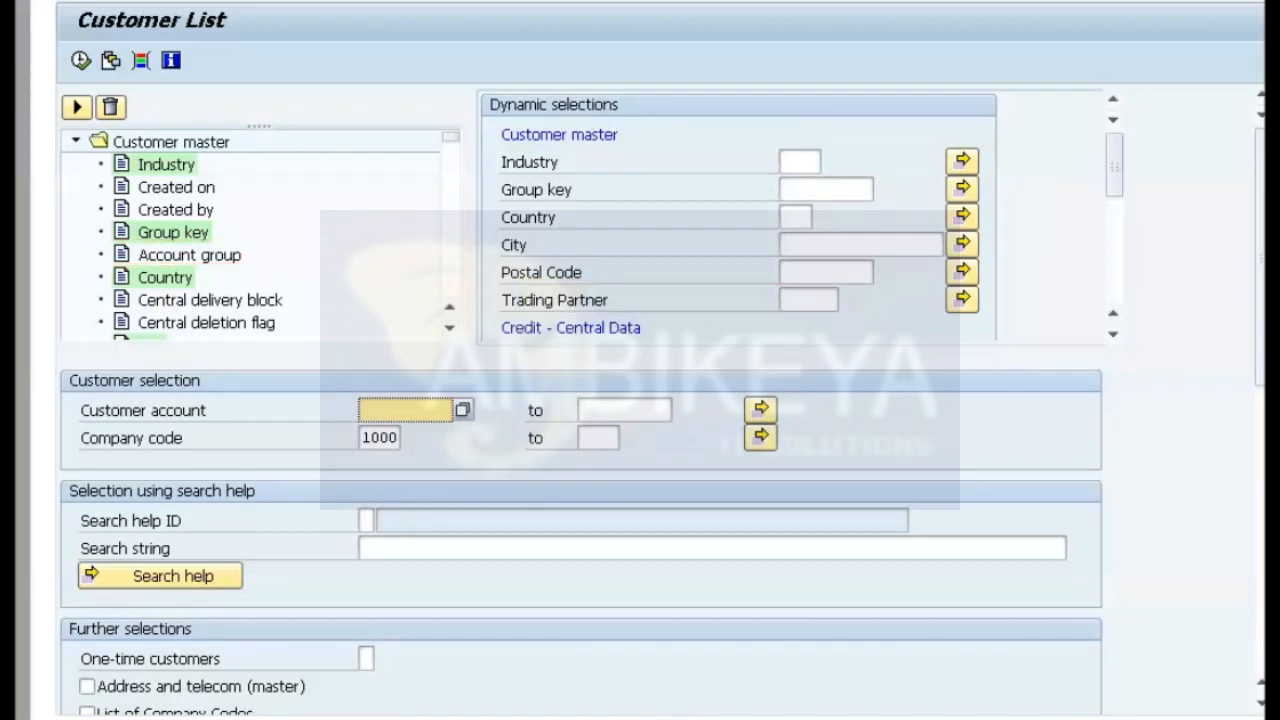
# Choose Account group among the customer list's dynamic selection fields, and start the Maintain Customer Master Records practice exercise.
pyautogui.click(189, 255)
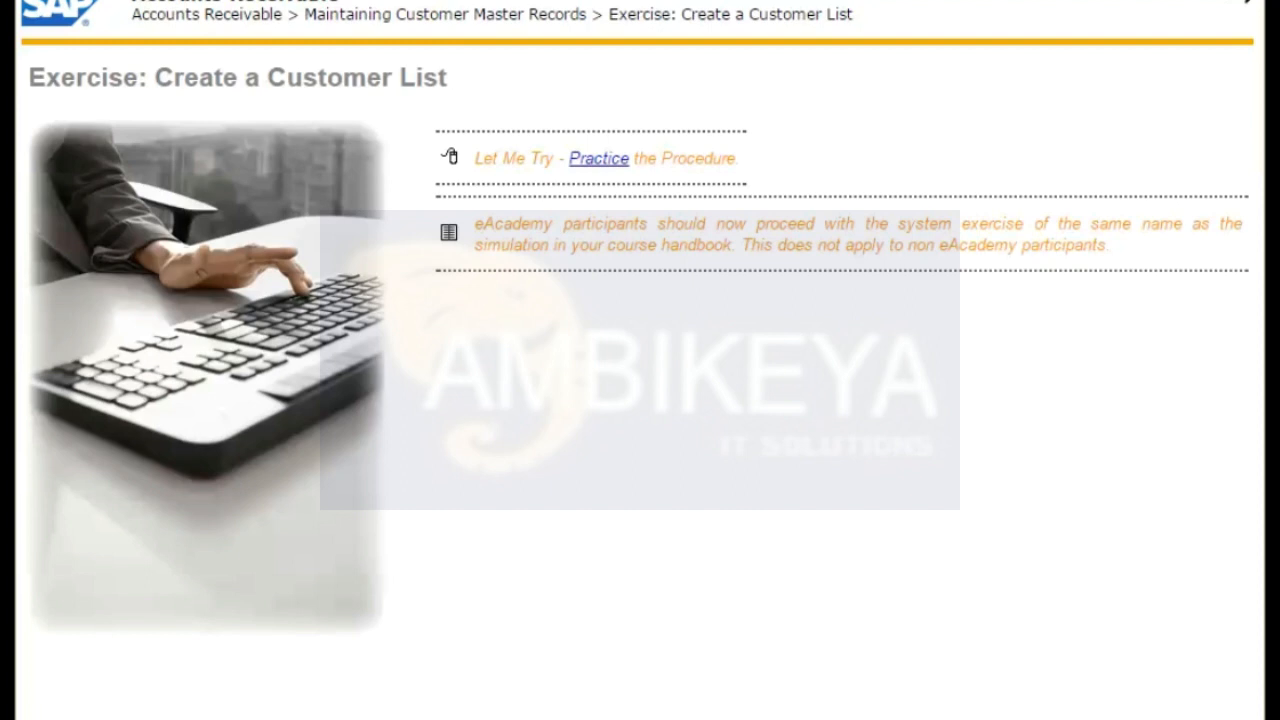
pyautogui.click(1245, 1)
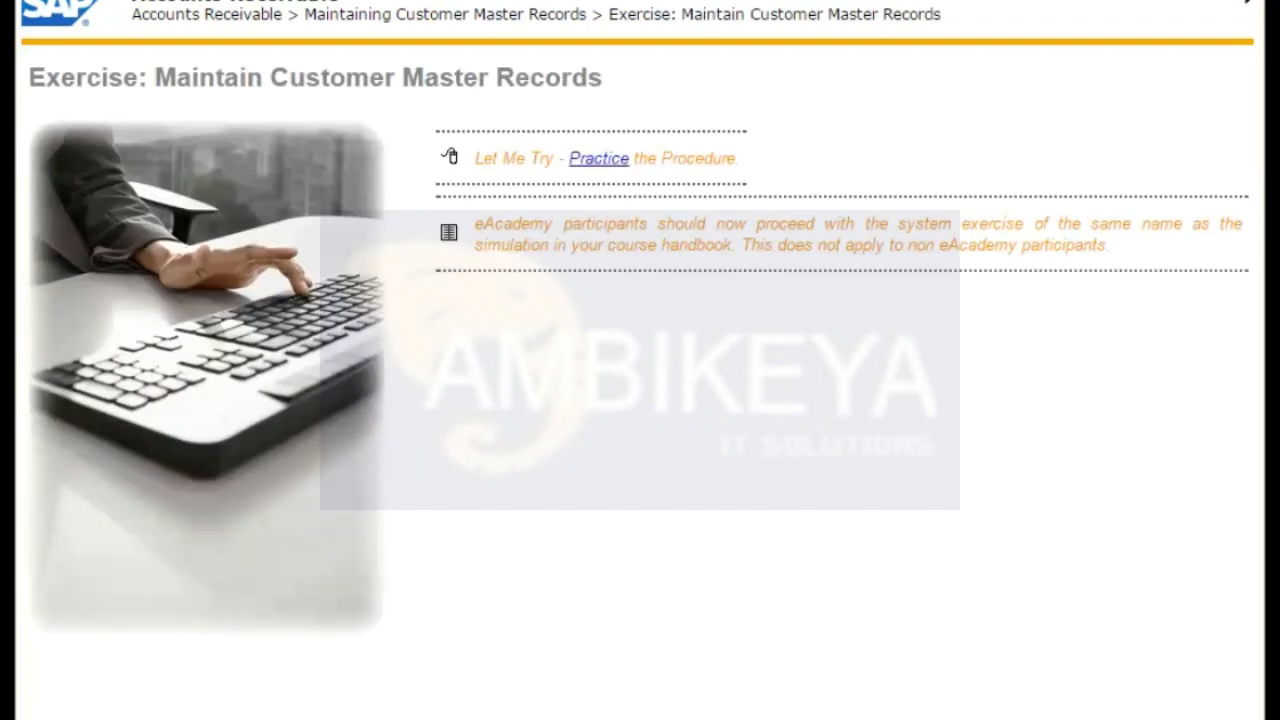
pyautogui.click(612, 160)
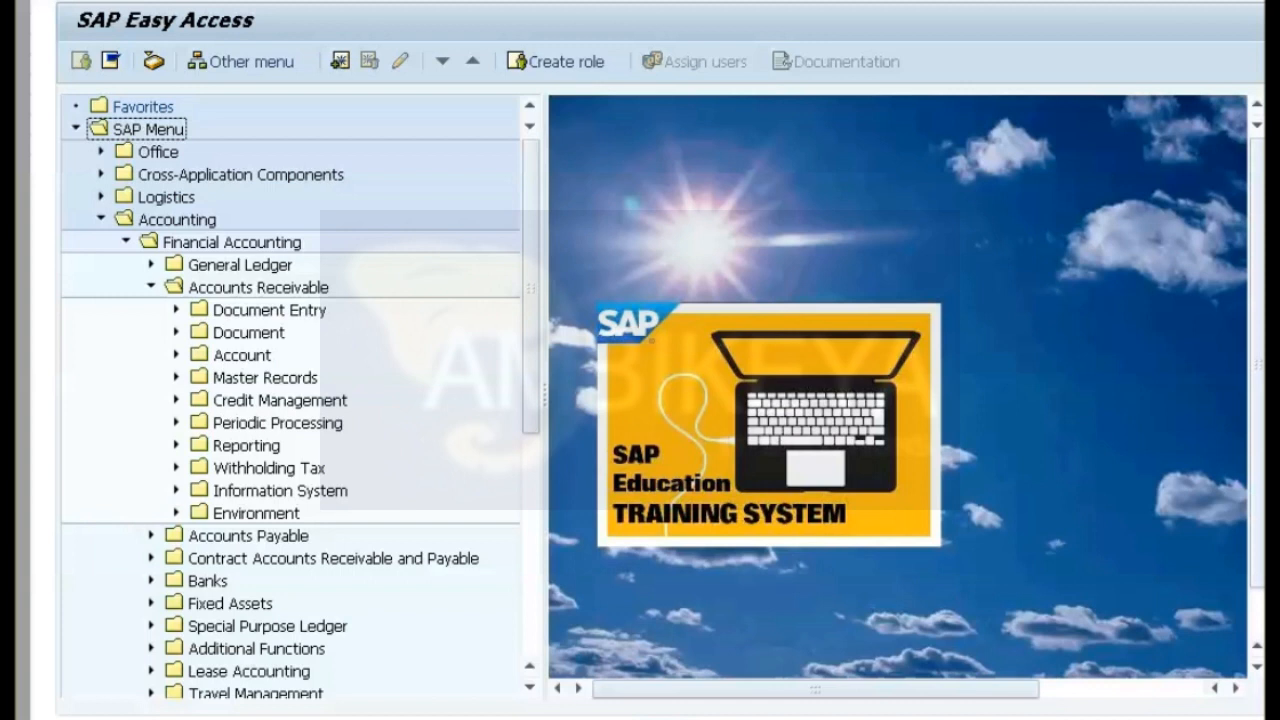
# Open the Change transaction from the Accounts Receivable master records and bring up its customer search form.
pyautogui.click(176, 377)
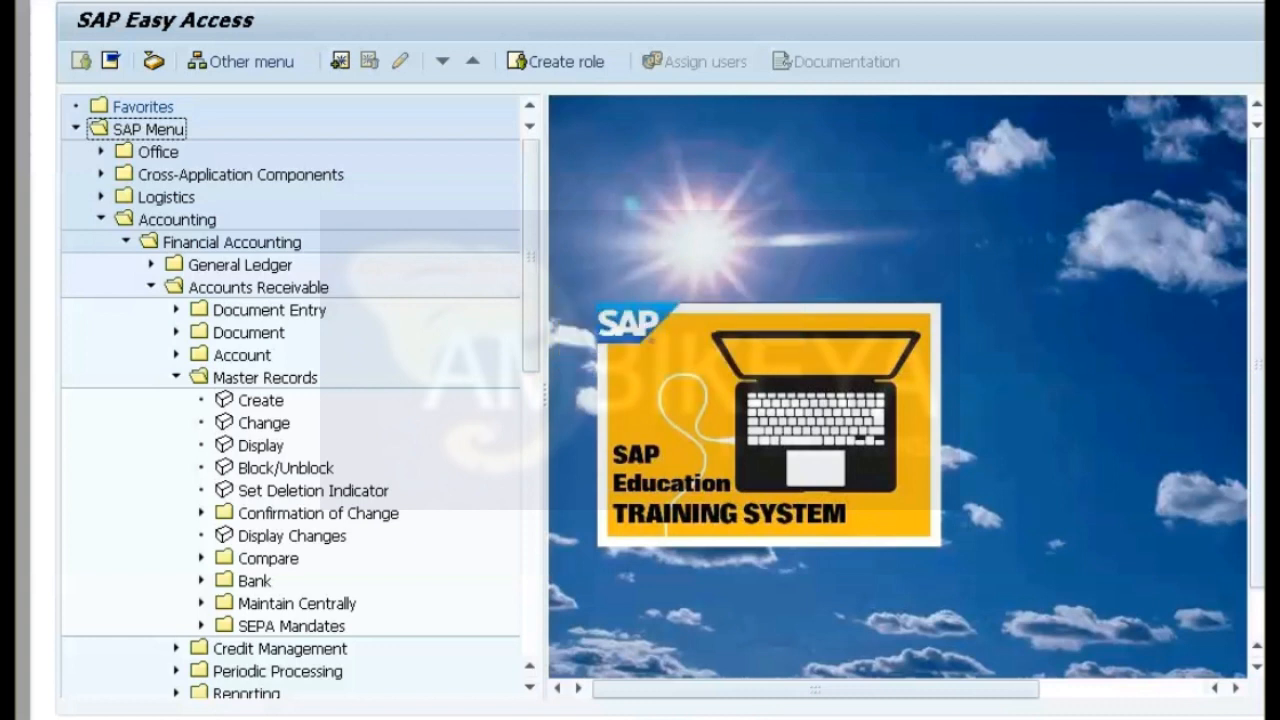
pyautogui.doubleClick(264, 423)
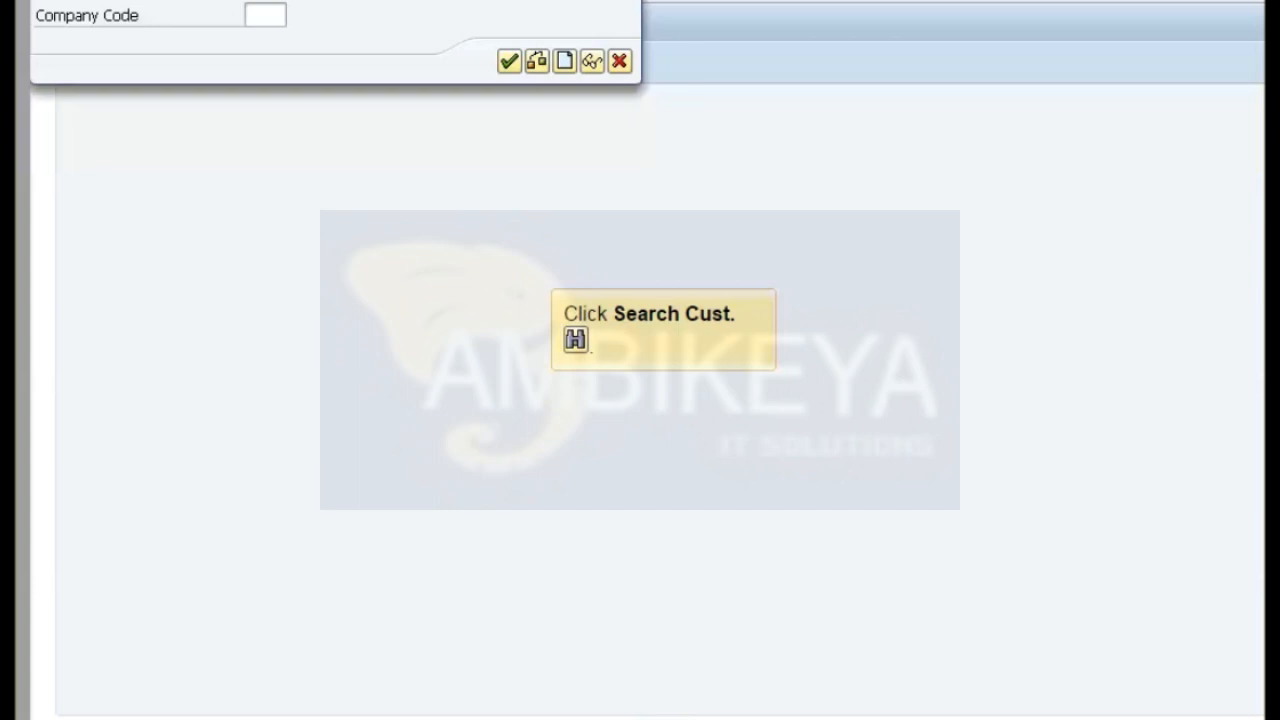
pyautogui.click(592, 61)
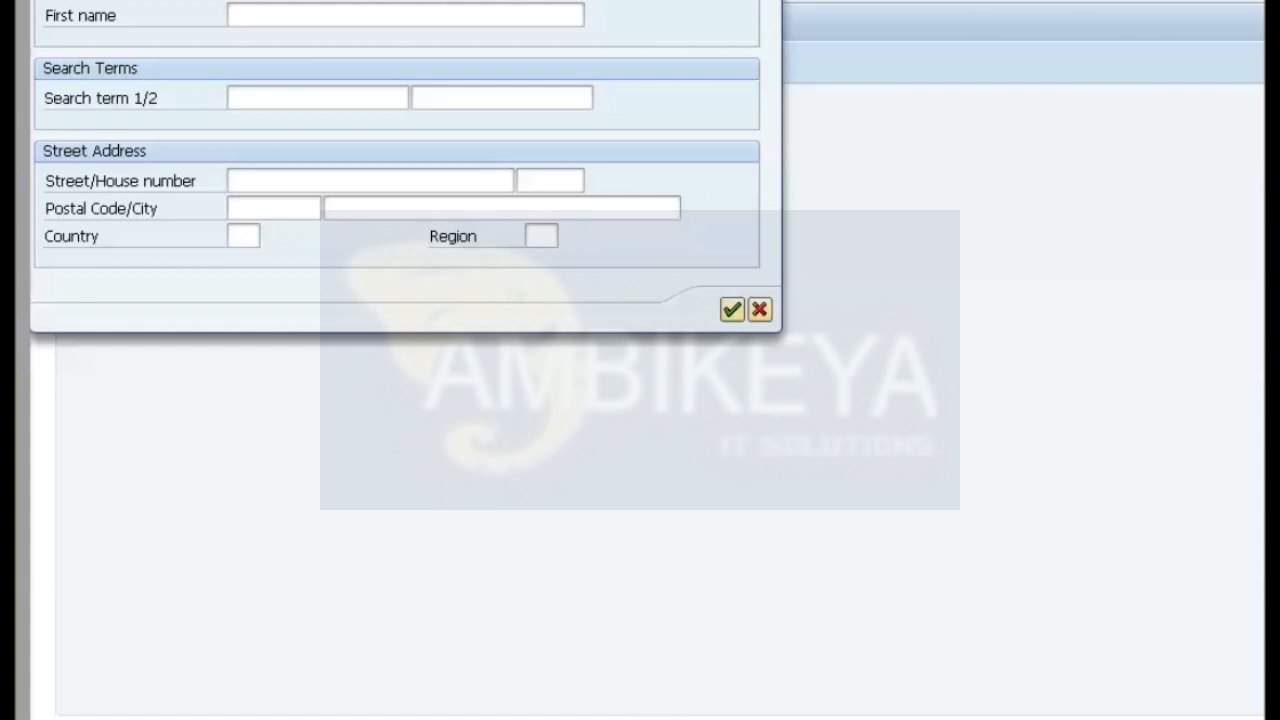
# Search for the customer by postal code 13401, adopt the match and open its general data for changing.
pyautogui.click(274, 208)
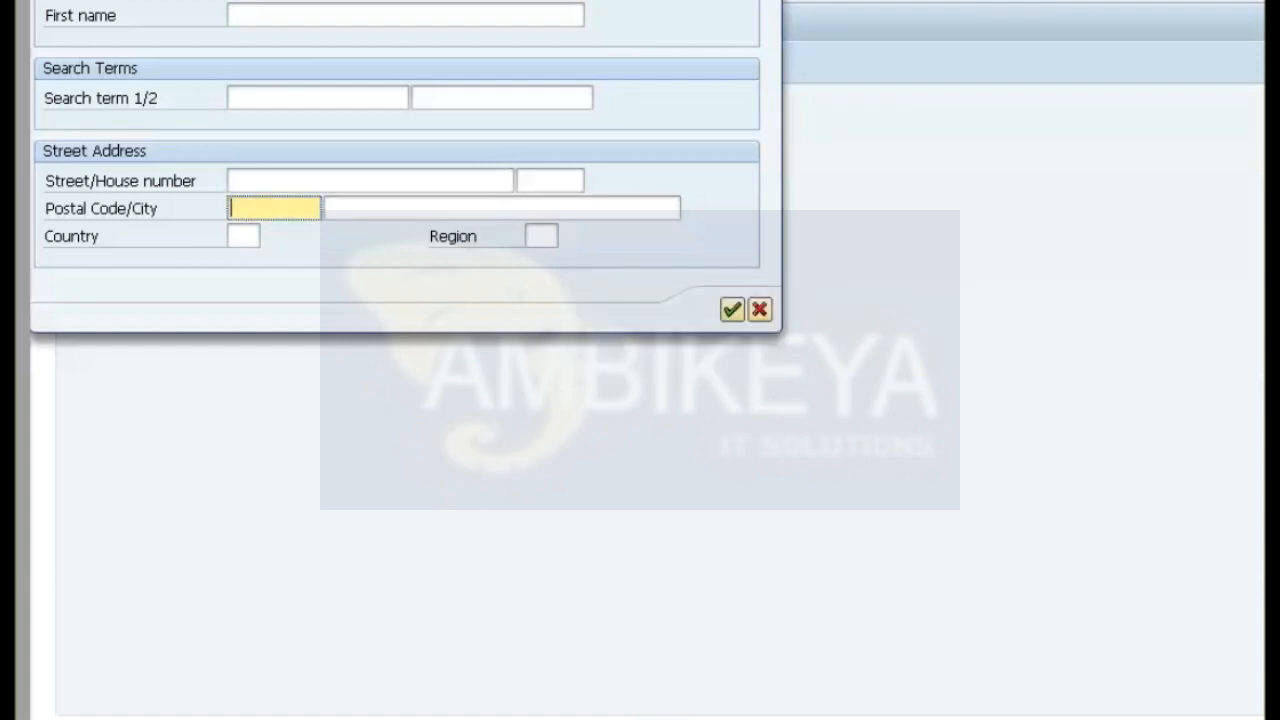
pyautogui.write('13401')
pyautogui.press('Return')
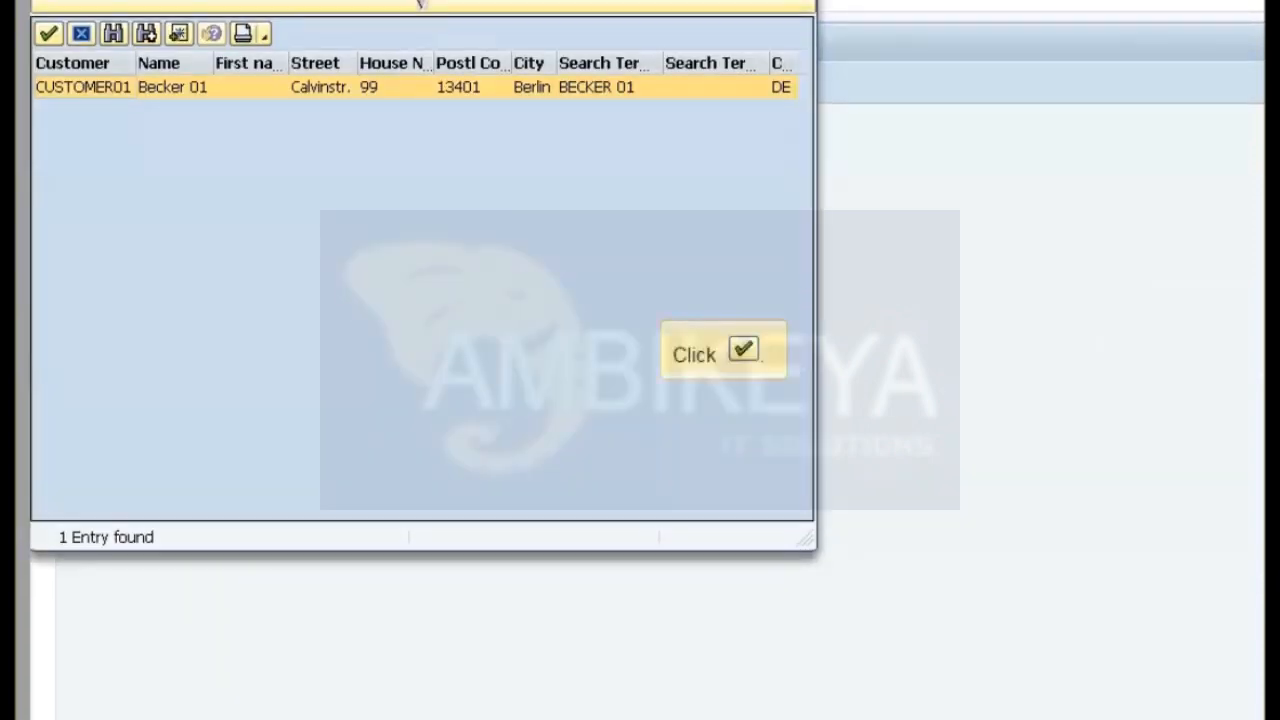
pyautogui.press('Return')
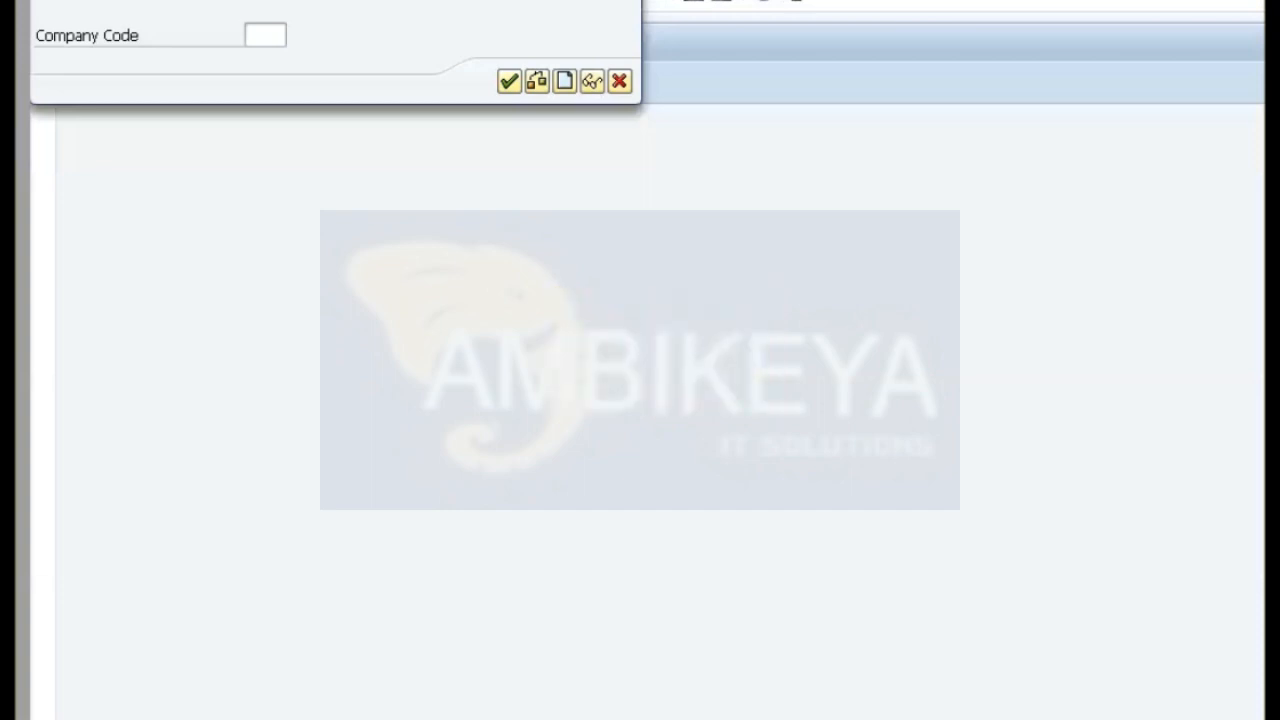
pyautogui.press('Return')
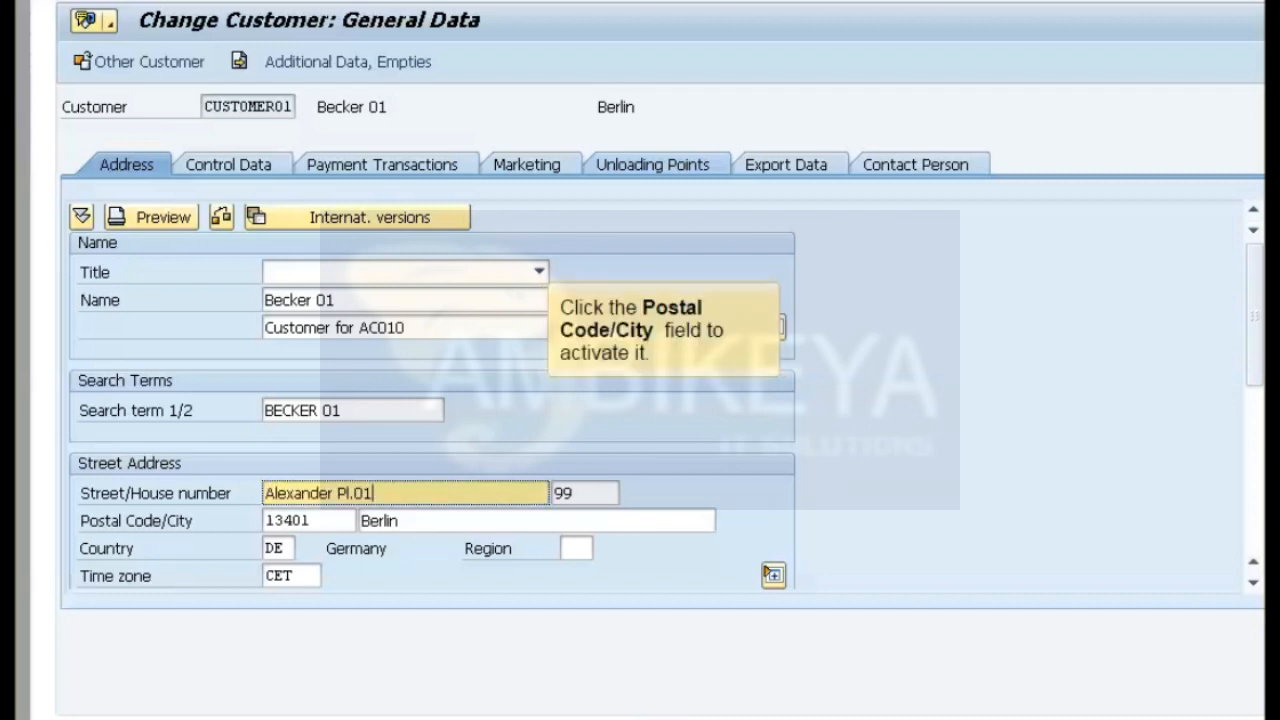
# Set the customer's postal code to 10101, save the master record and leave the change transaction.
pyautogui.click(308, 521)
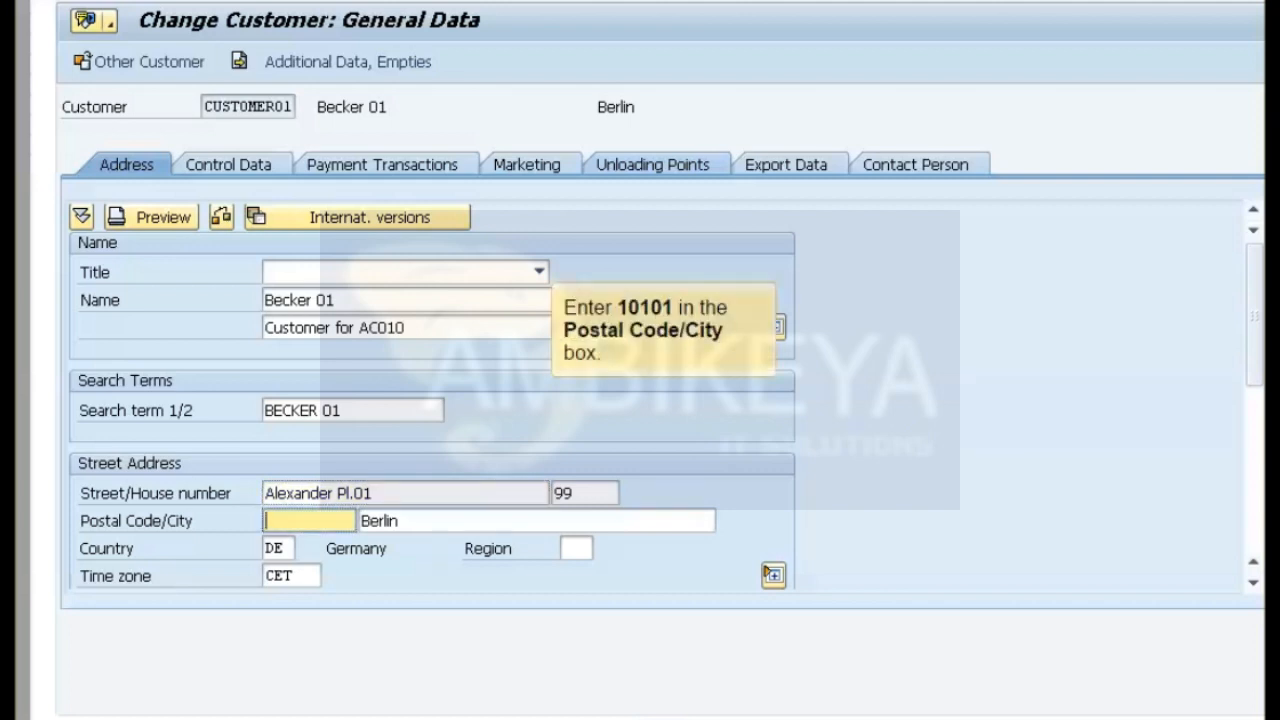
pyautogui.write('10101')
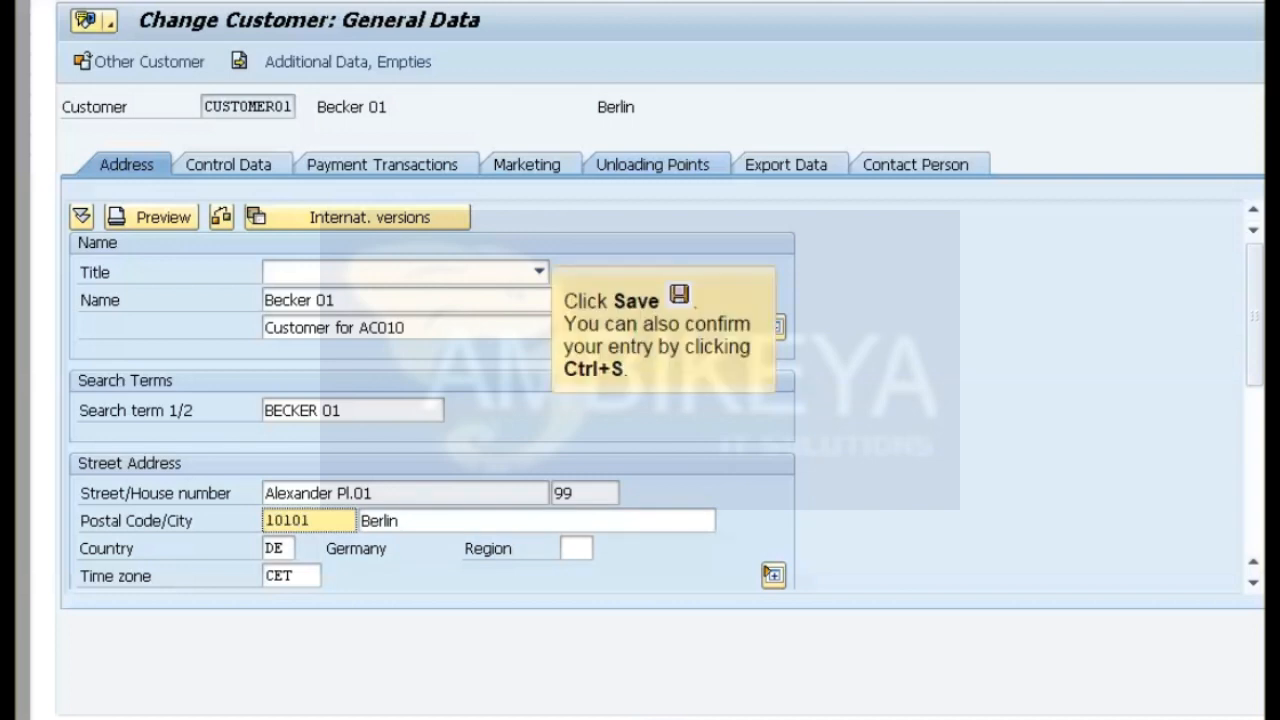
pyautogui.hotkey('ctrl', 's')
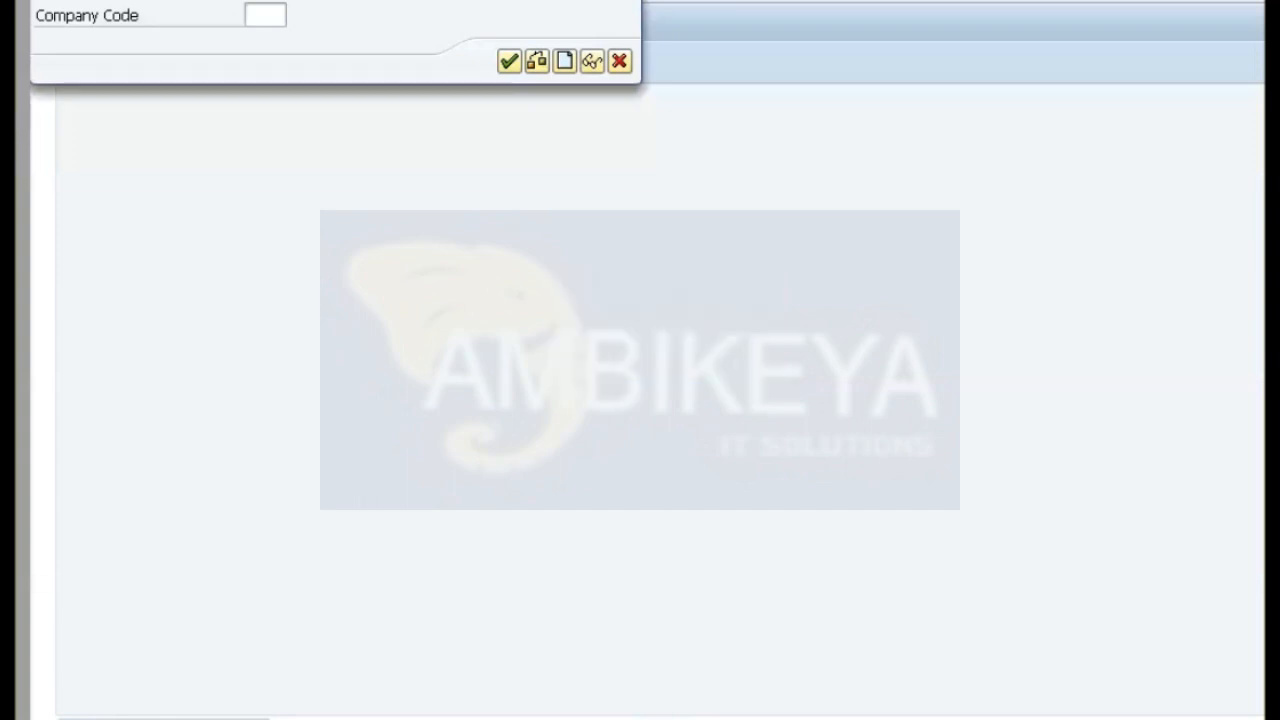
pyautogui.press('F12')
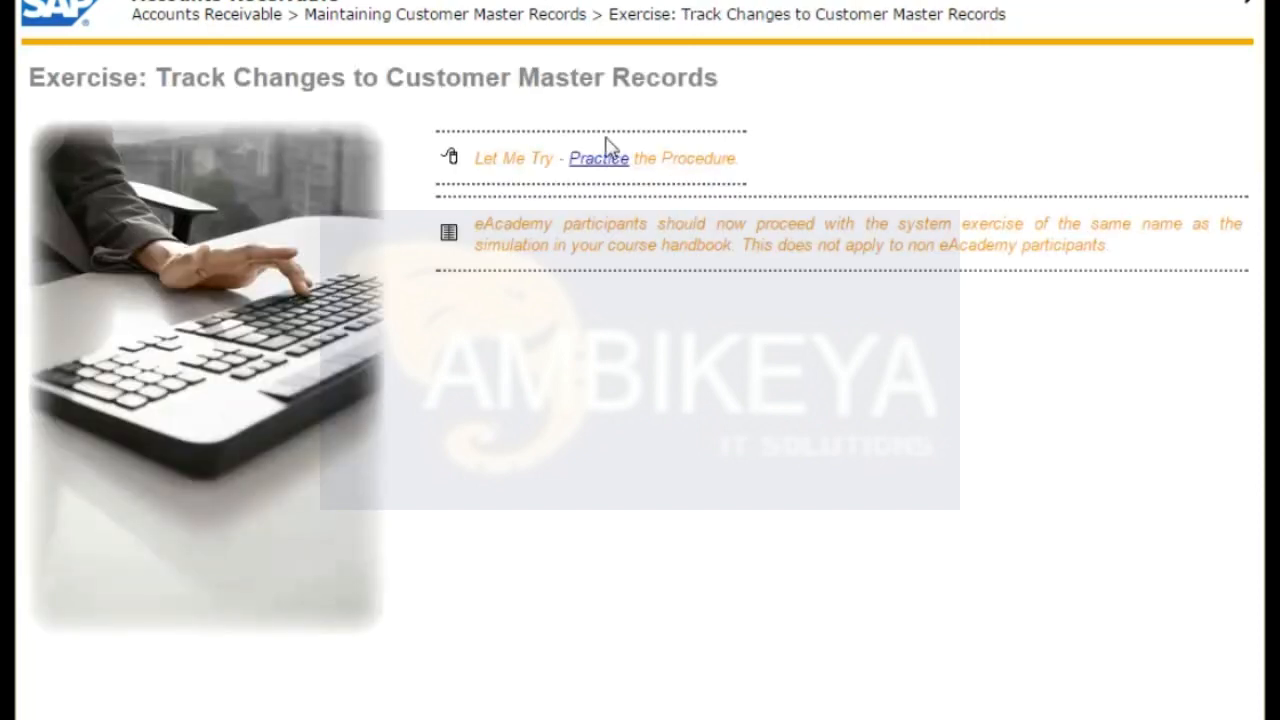
# Start the Track Changes to Customer Master Records practice and display the document's changes to Terms of Payment.
pyautogui.click(601, 168)
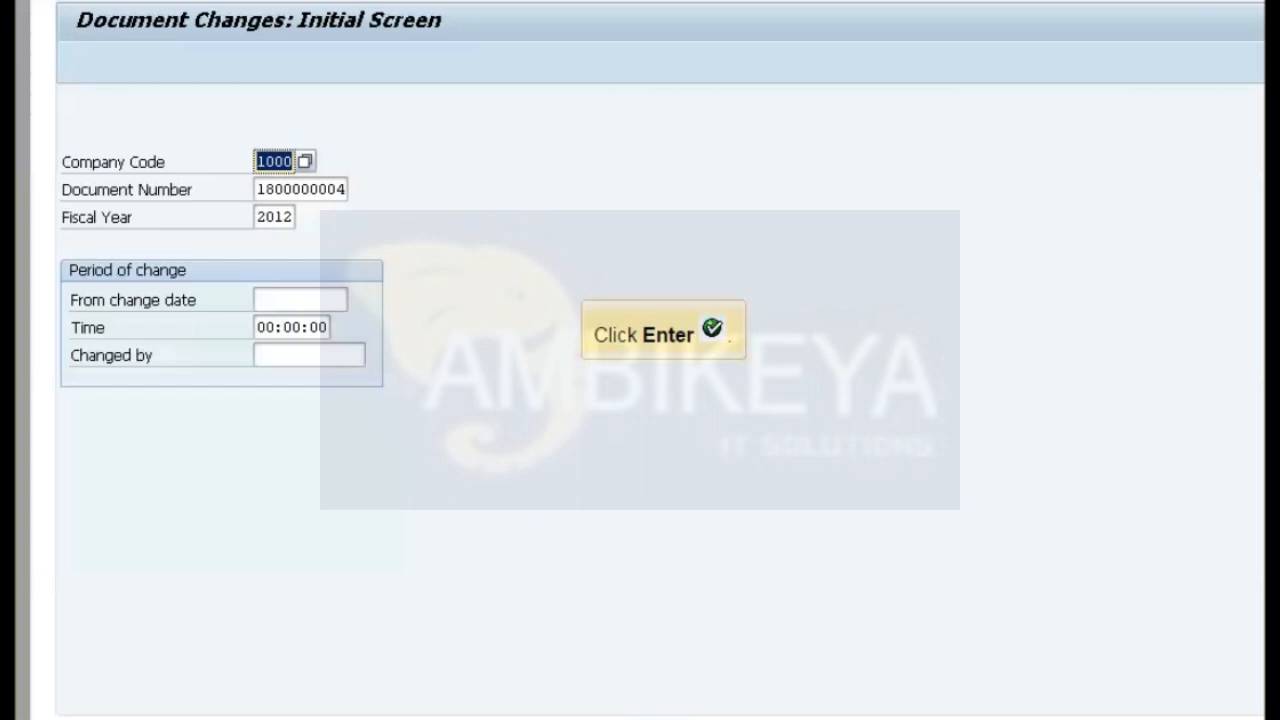
pyautogui.press('Return')
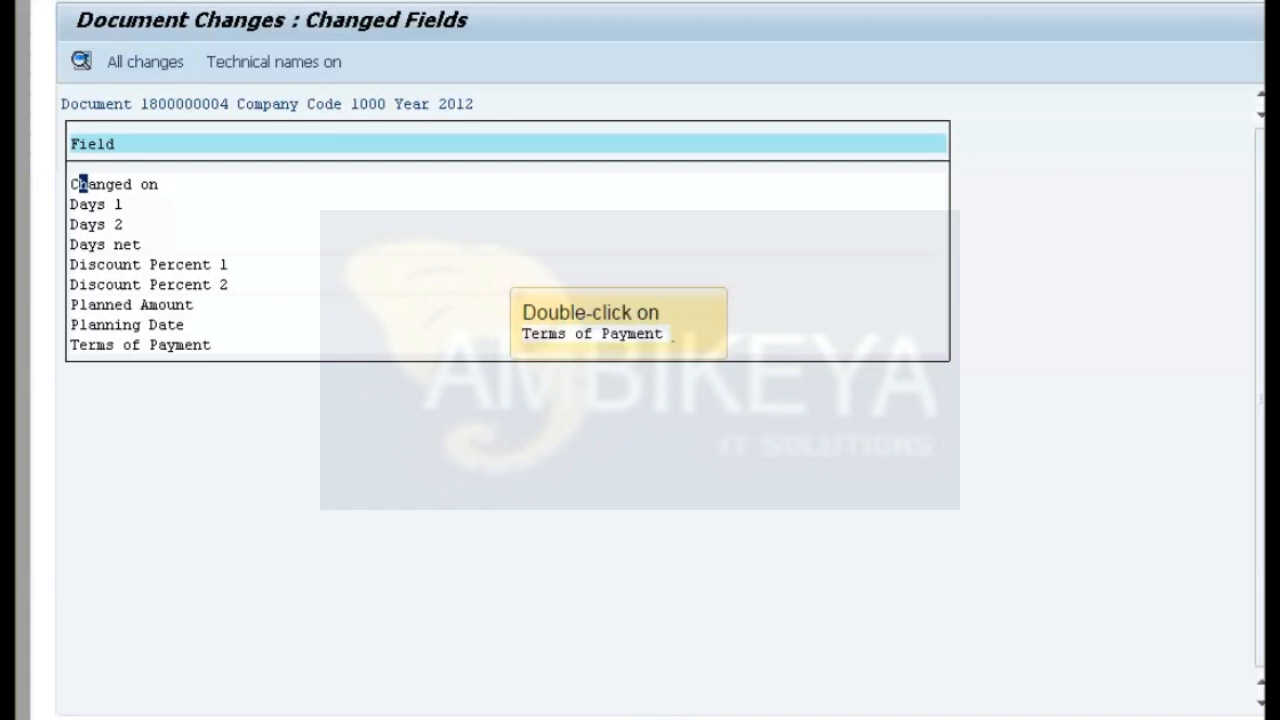
pyautogui.doubleClick(140, 345)
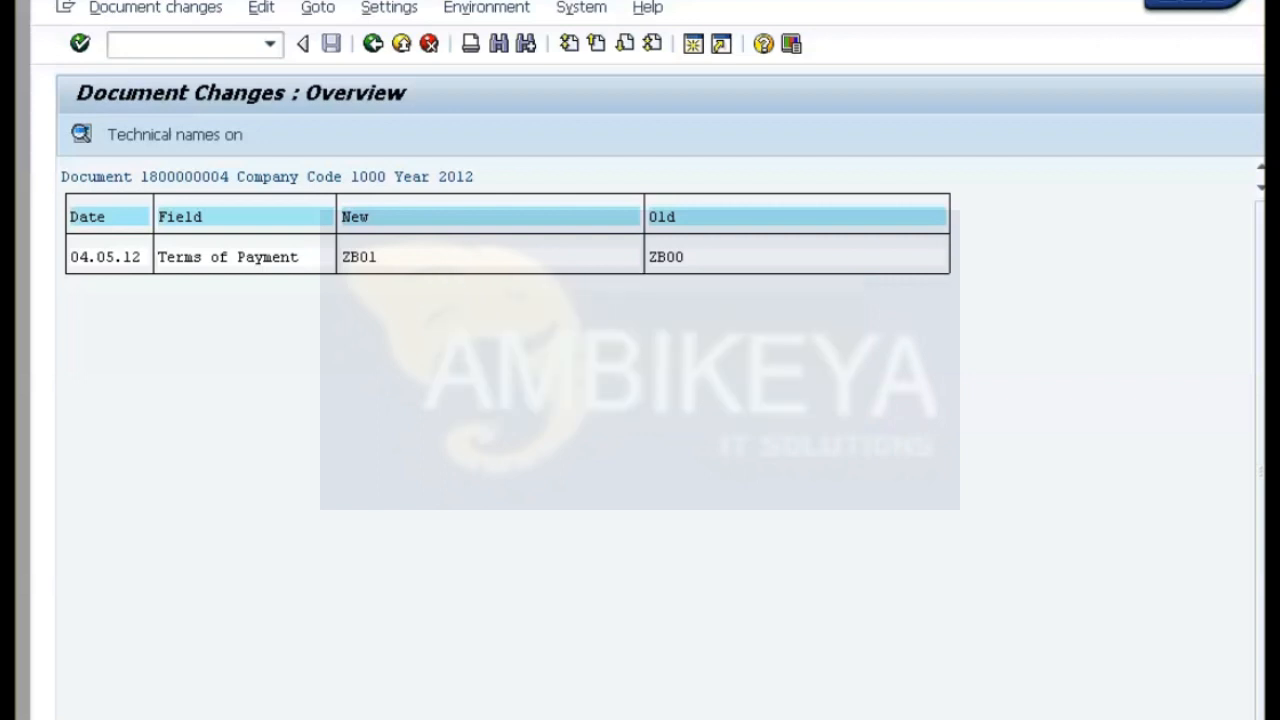
# Go back out of the document changes display and finish the Track Changes exercise.
pyautogui.press('F3')
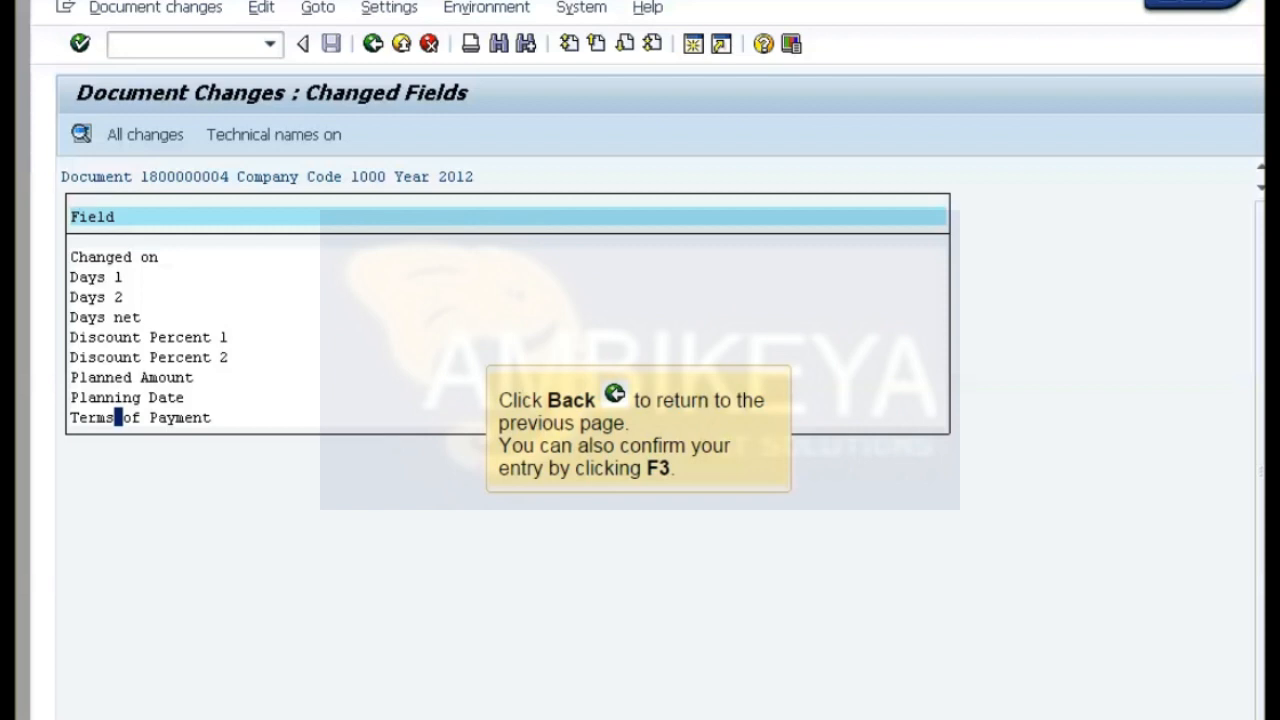
pyautogui.press('F3')
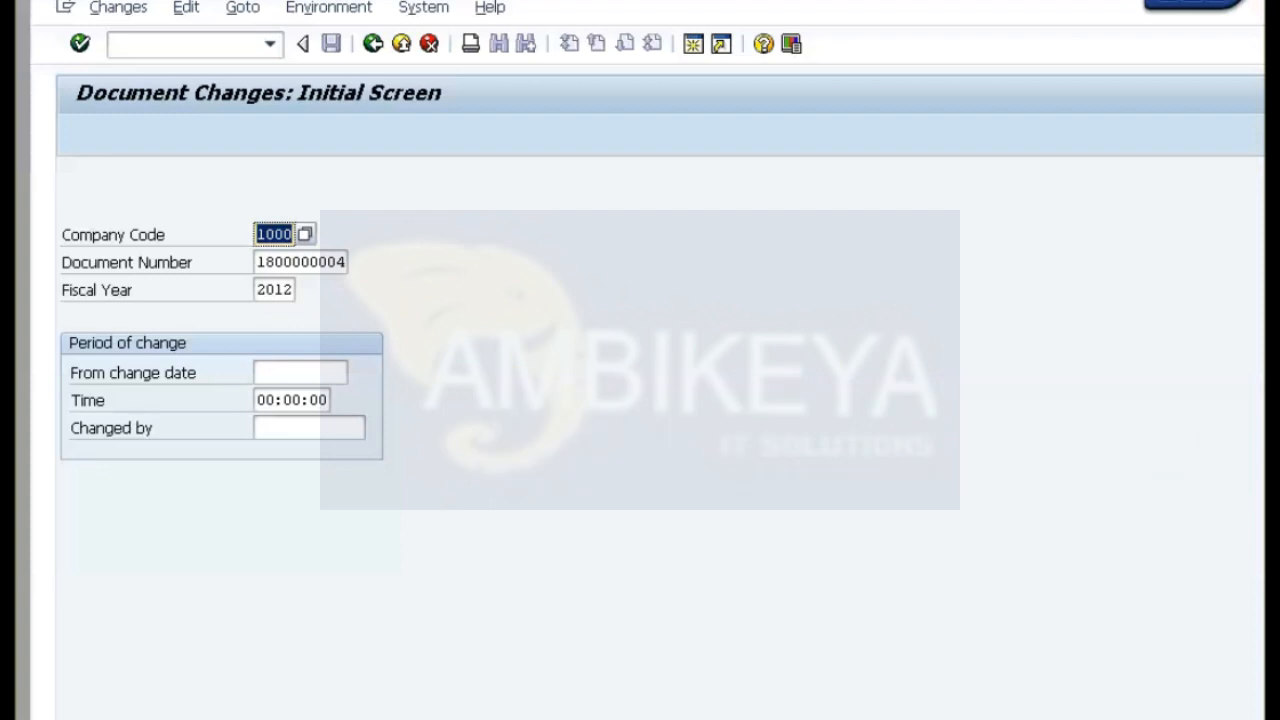
pyautogui.press('F3')
pyautogui.press('Return')
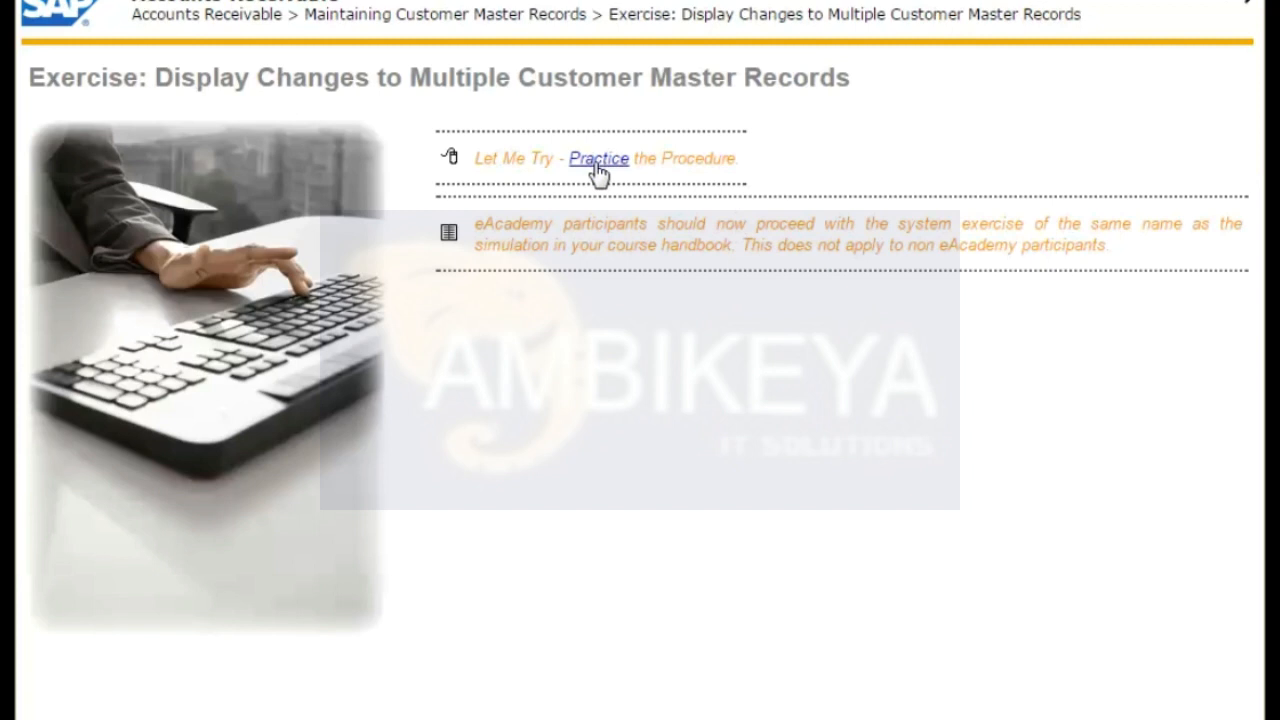
# Start the Display Changes to Multiple Customer Master Records practice and run the report for changes made on 03.05.2012.
pyautogui.click(597, 166)
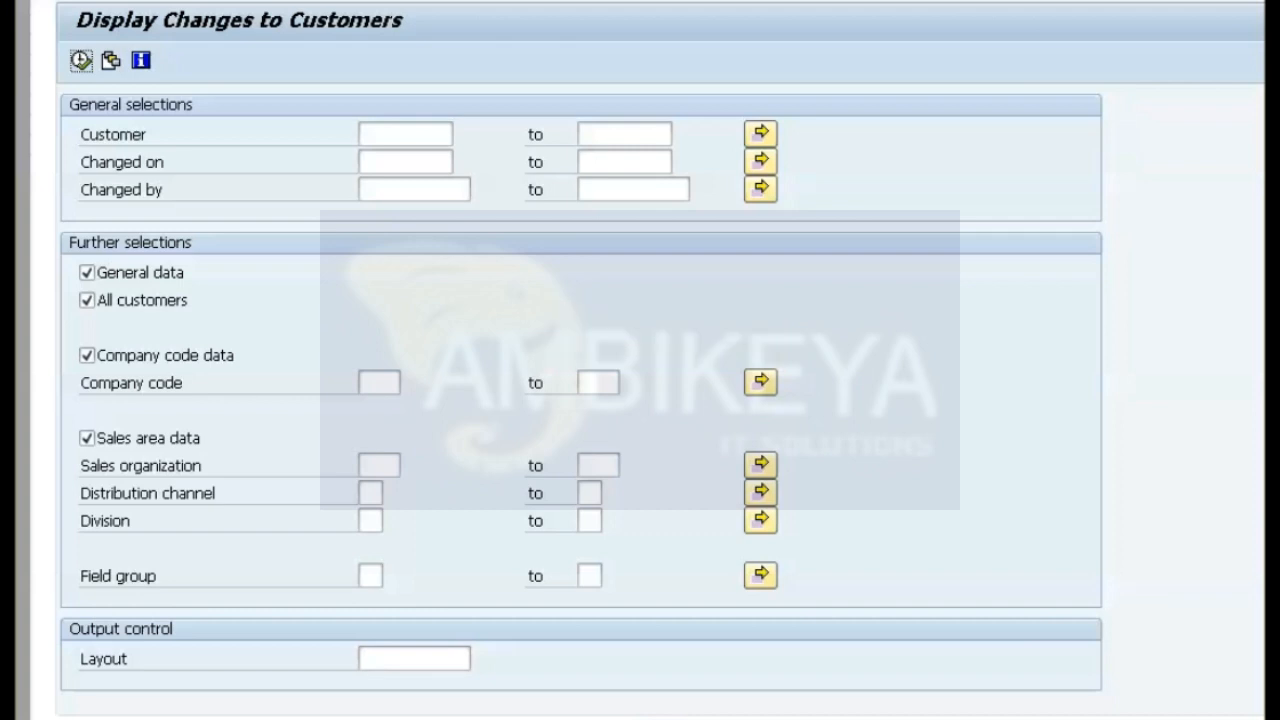
pyautogui.click(405, 162)
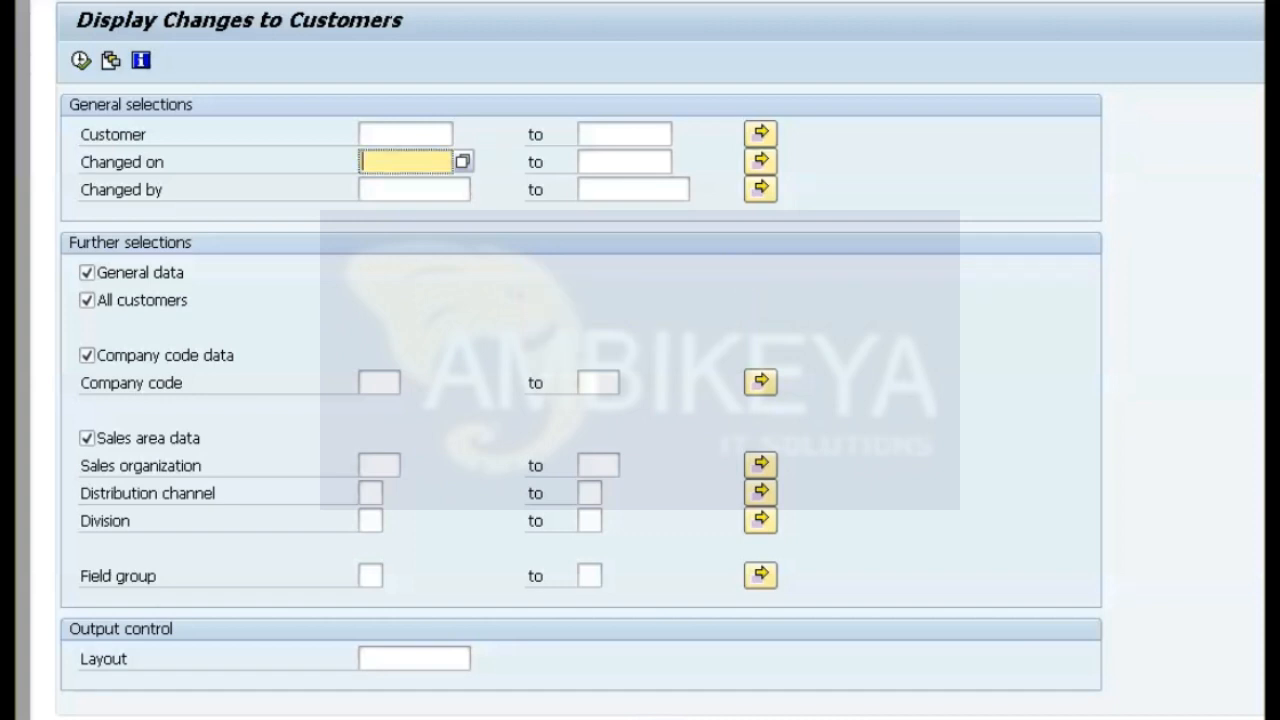
pyautogui.write('03.05.2012')
pyautogui.press('Return')
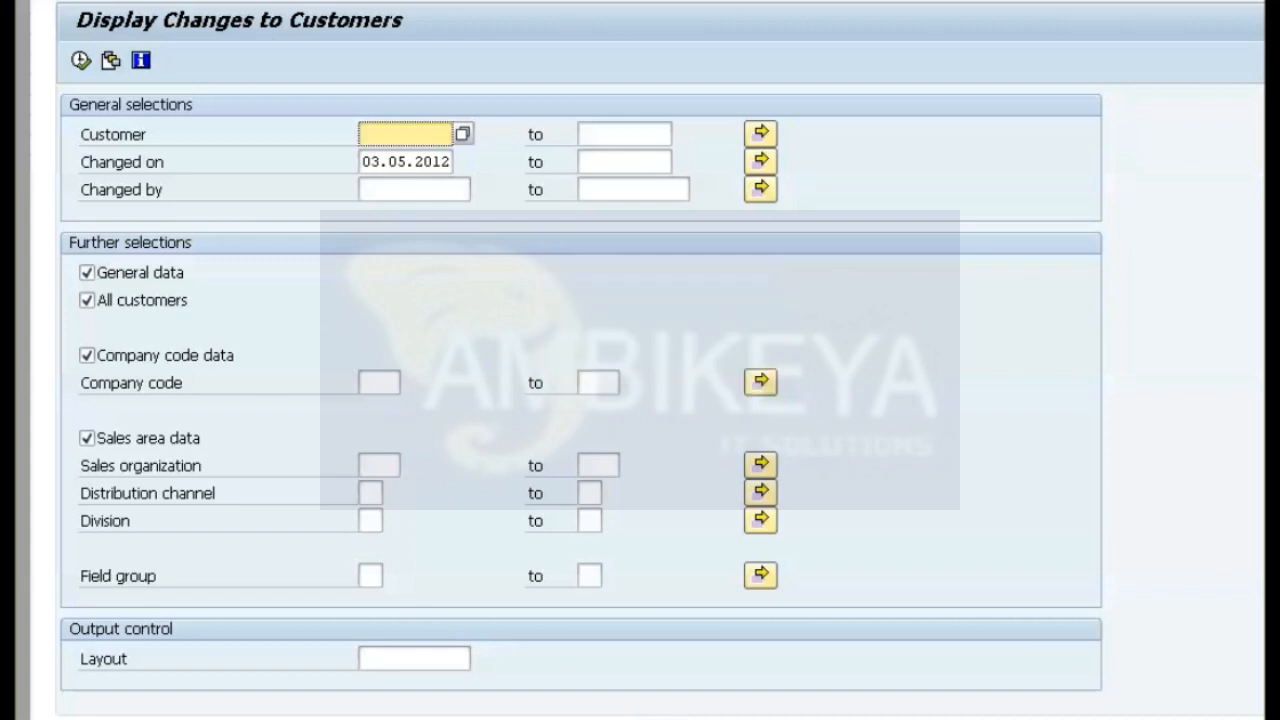
pyautogui.press('F8')
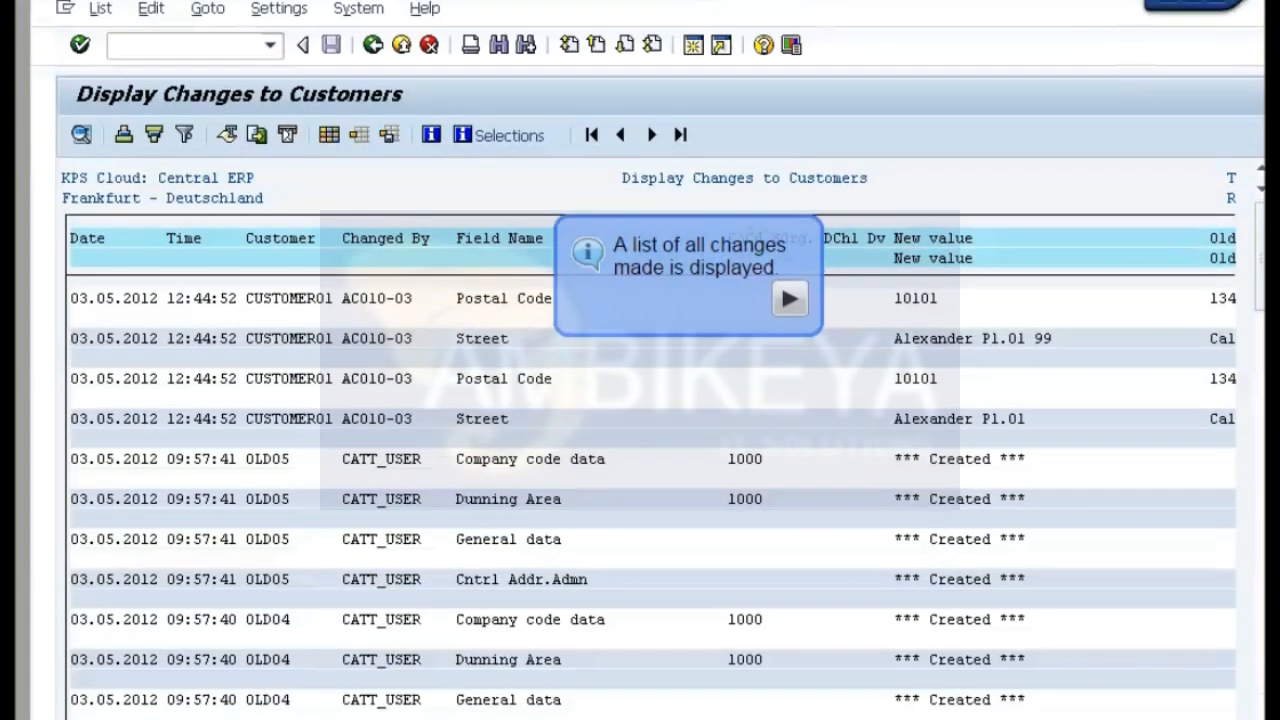
# End the customer changes report with the command /n and finish the exercise.
pyautogui.write('/n')
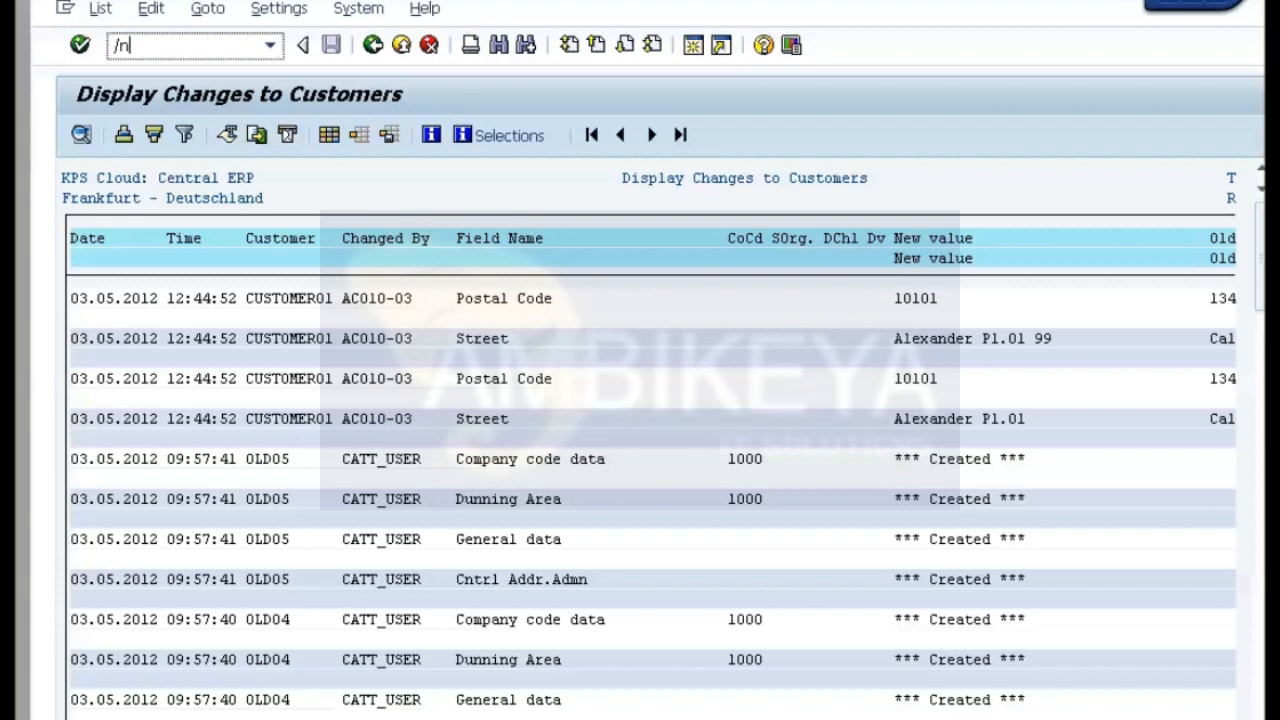
pyautogui.press('Return')
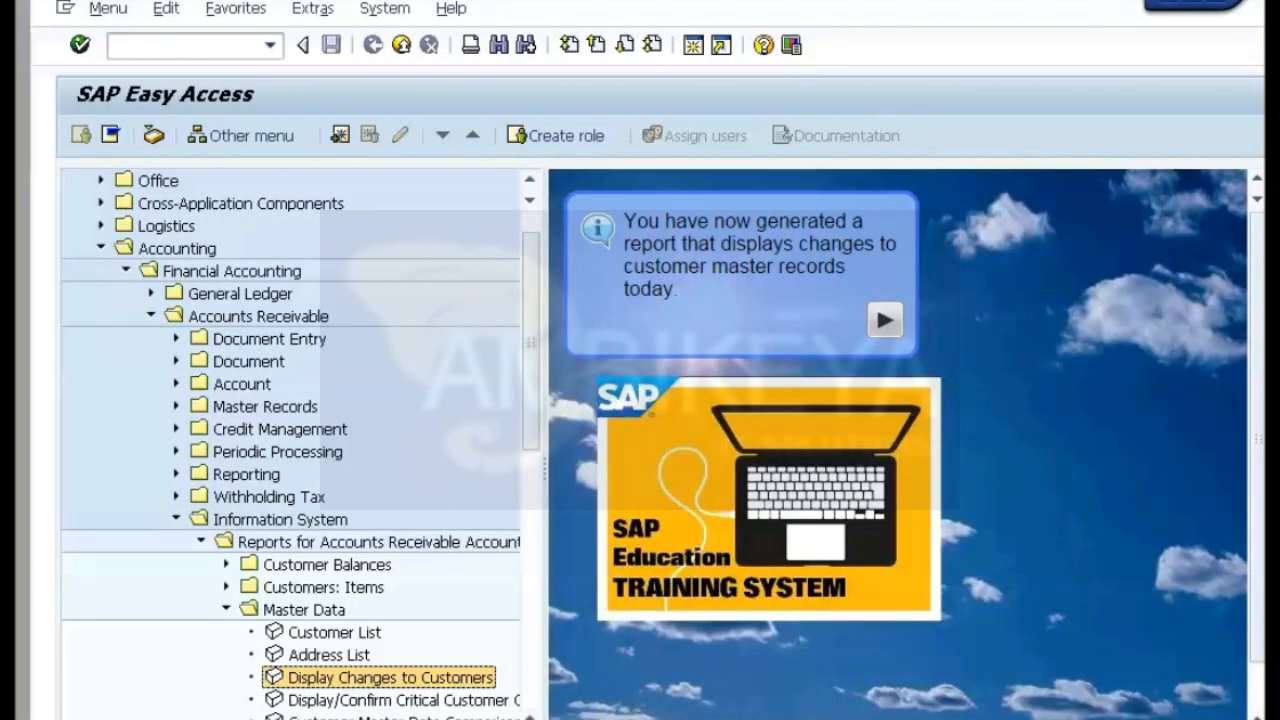
pyautogui.press('Return')
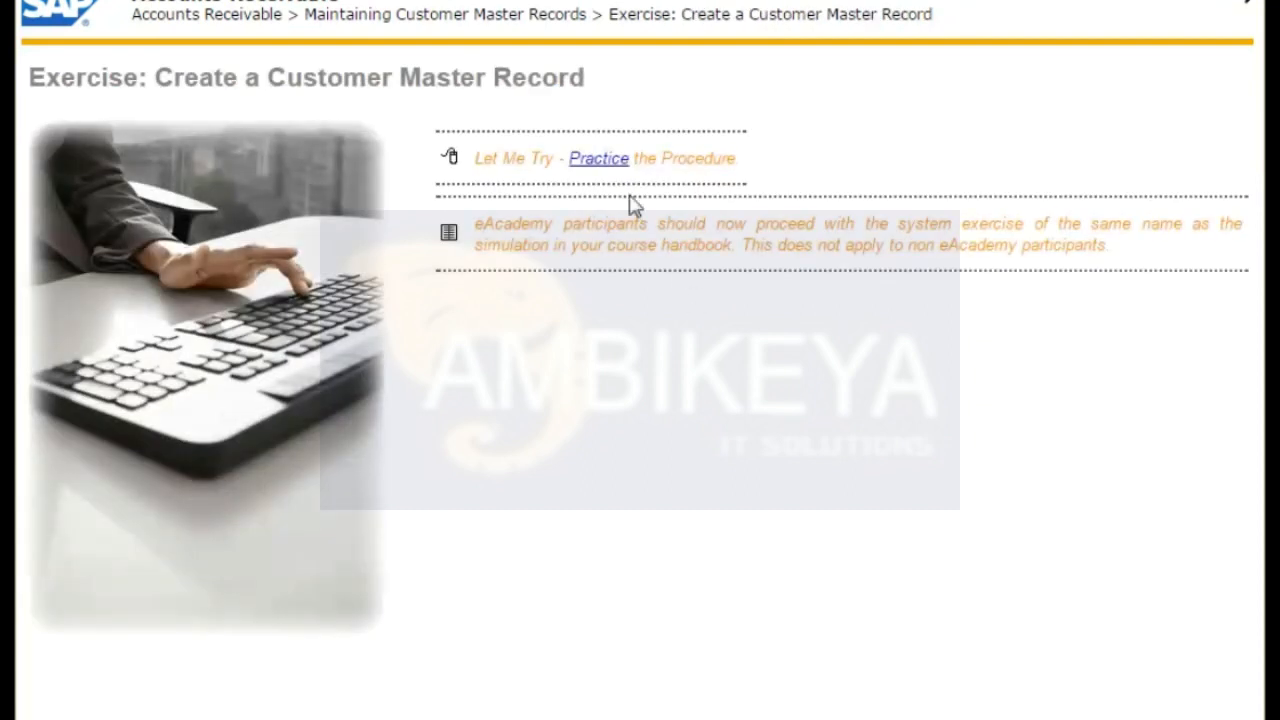
# Start the Create a Customer Master Record practice and set the new customer's company code to 1000.
pyautogui.click(603, 160)
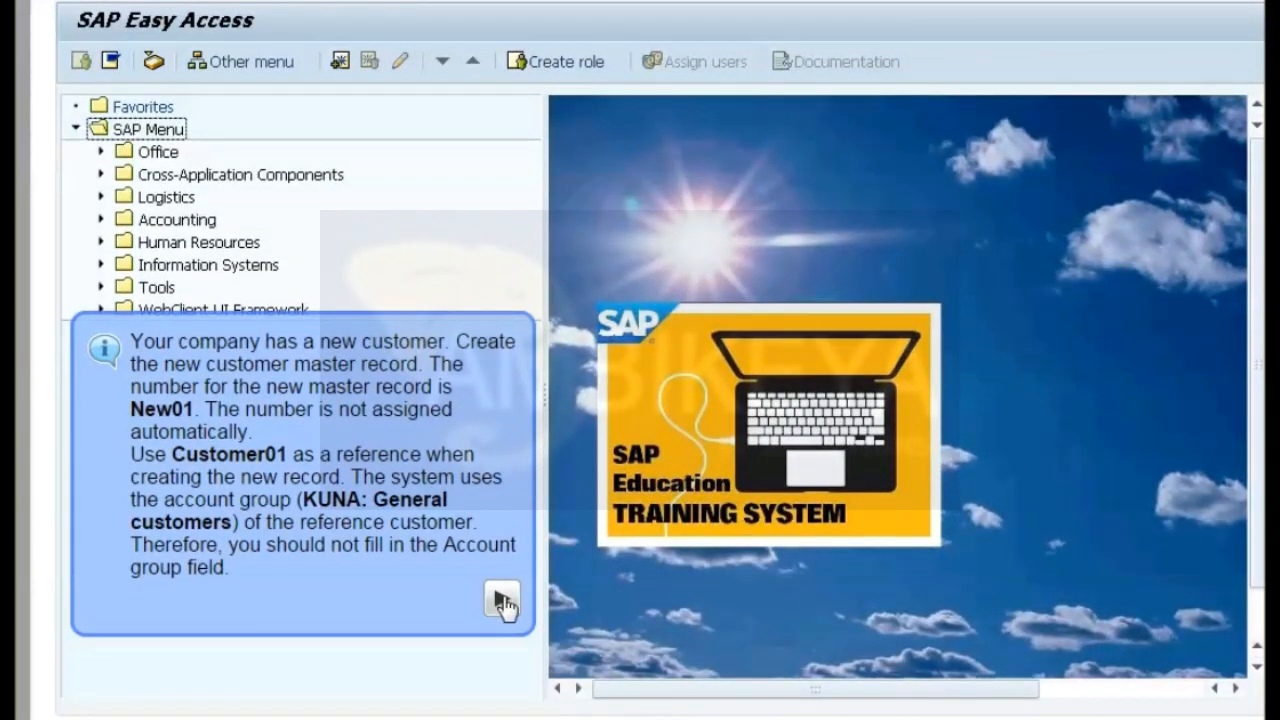
pyautogui.click(503, 597)
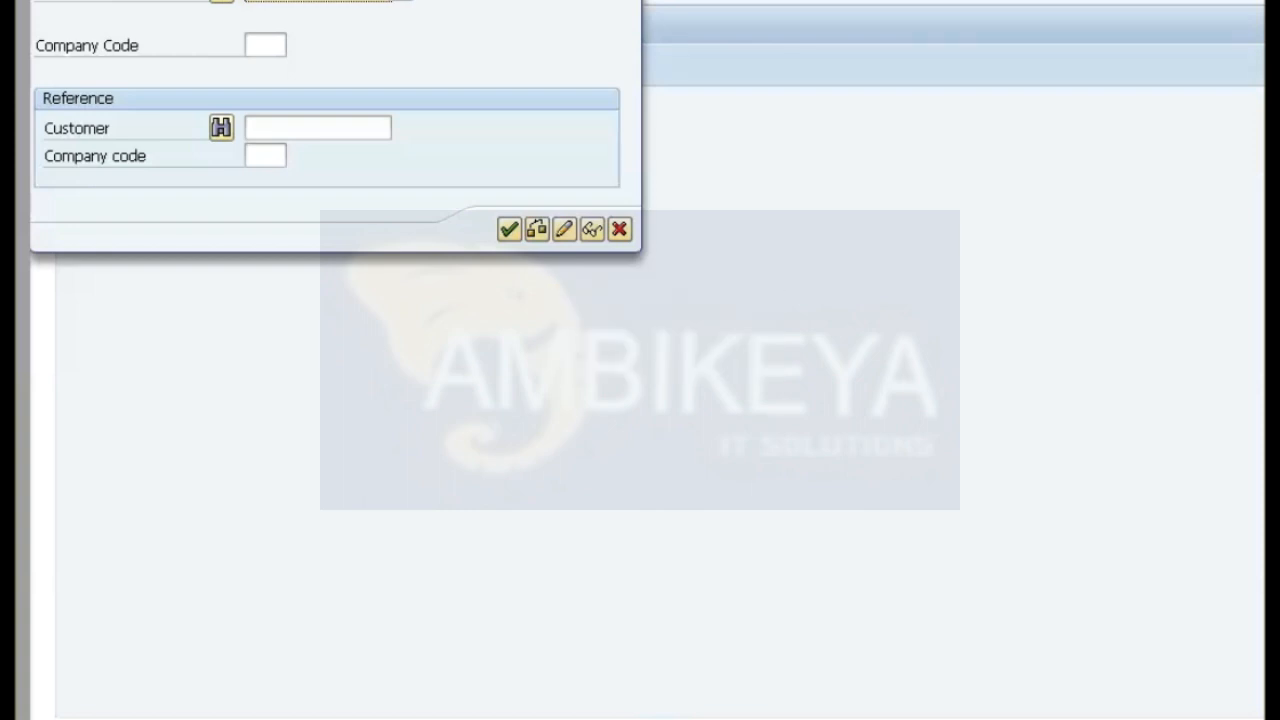
pyautogui.click(265, 45)
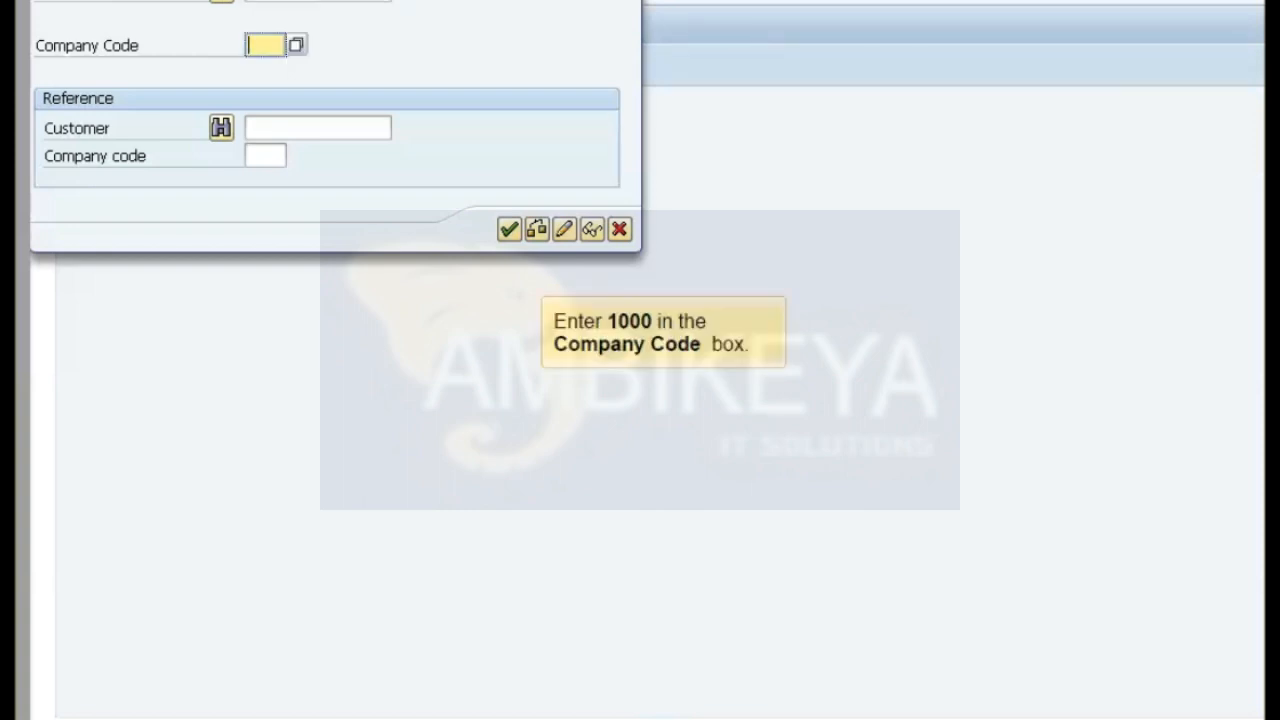
pyautogui.write('1000')
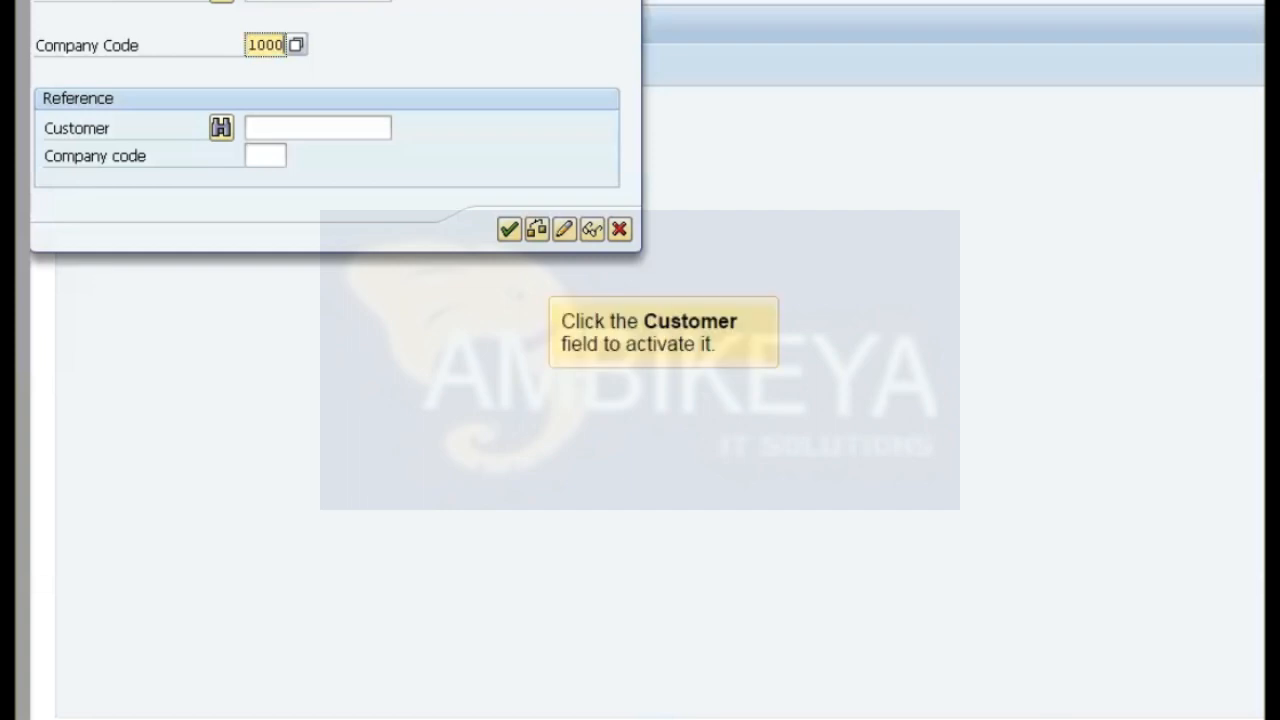
# Enter the reference customer's number and reference company code 1000, and open the new customer's general data.
pyautogui.click(317, 128)
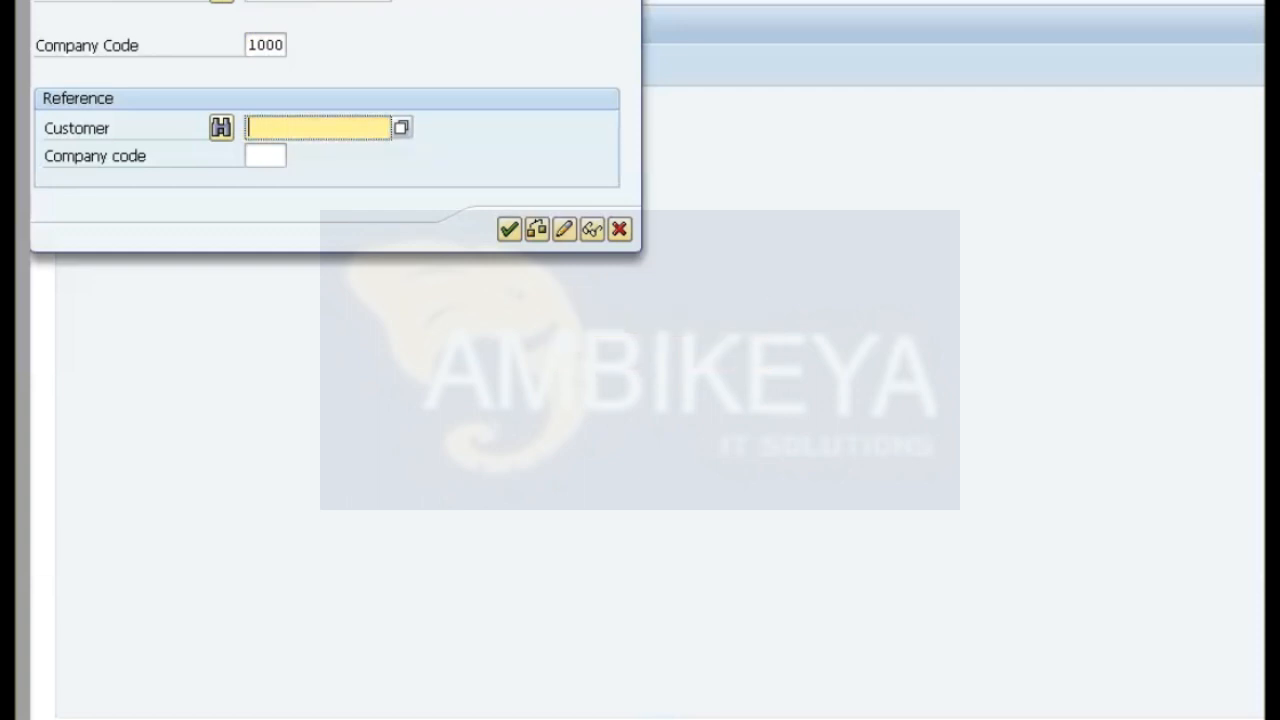
pyautogui.write('Customer01')
pyautogui.click(265, 156)
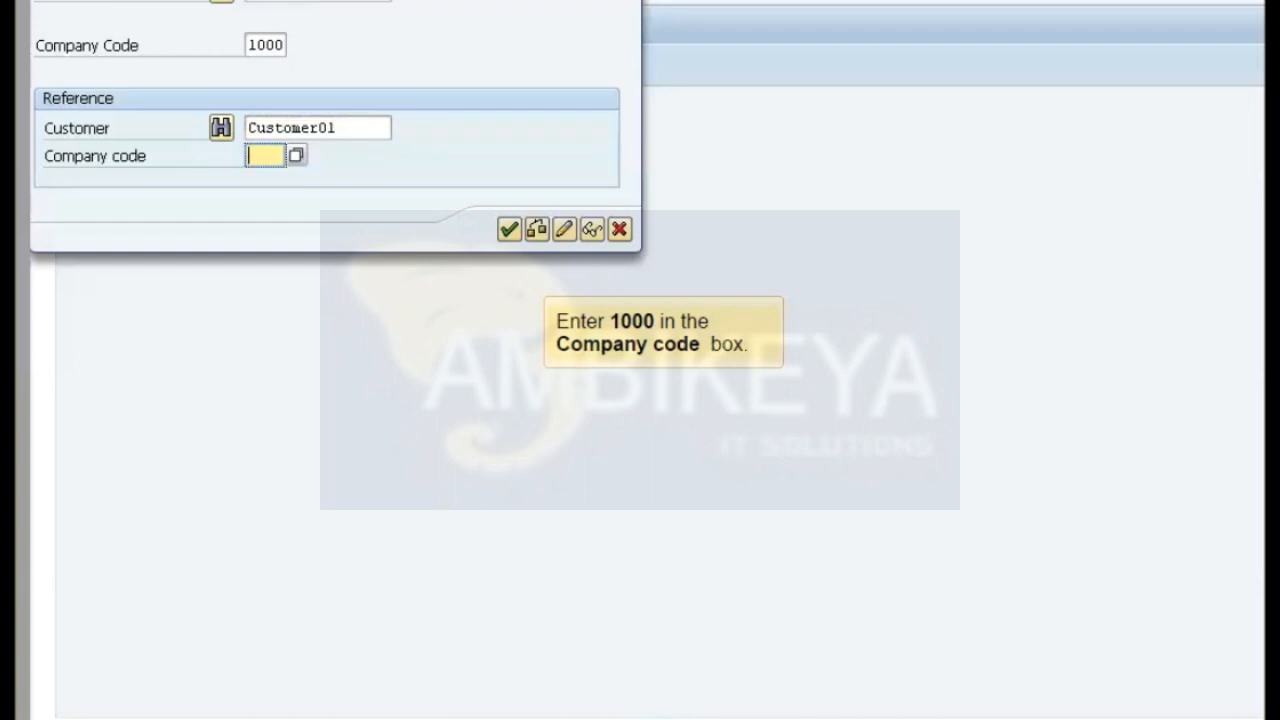
pyautogui.write('1000')
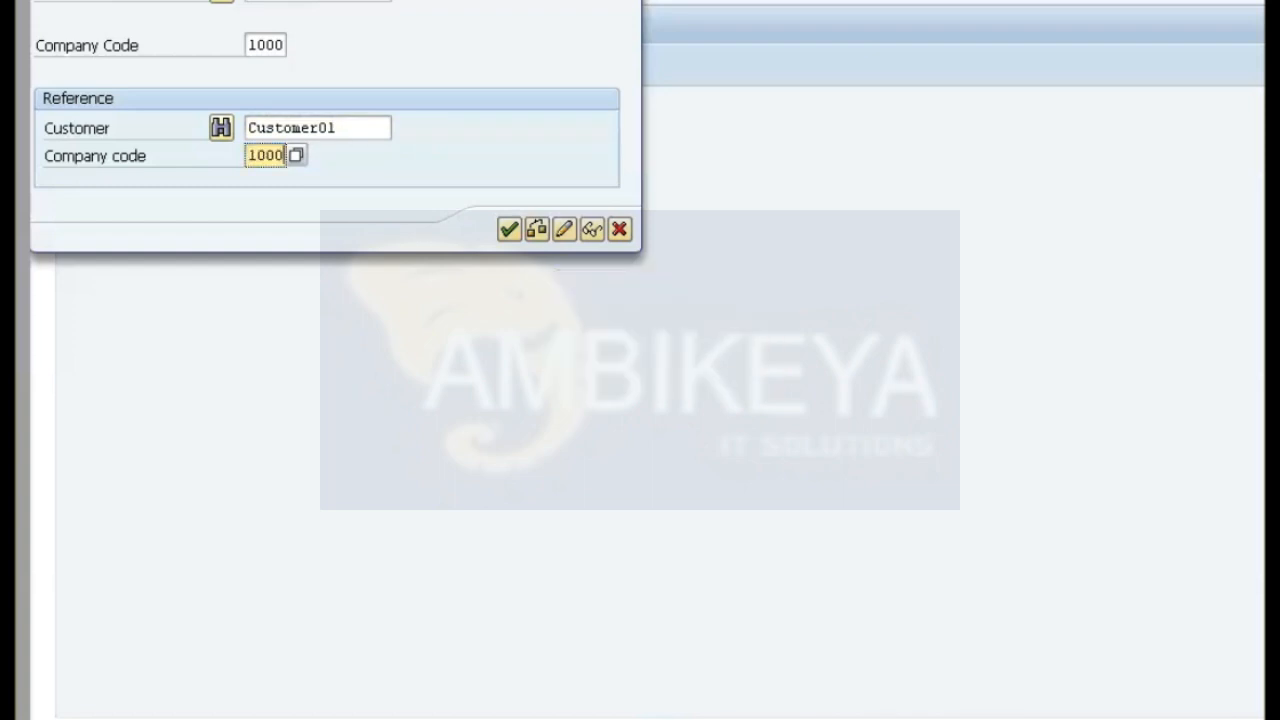
pyautogui.press('Return')
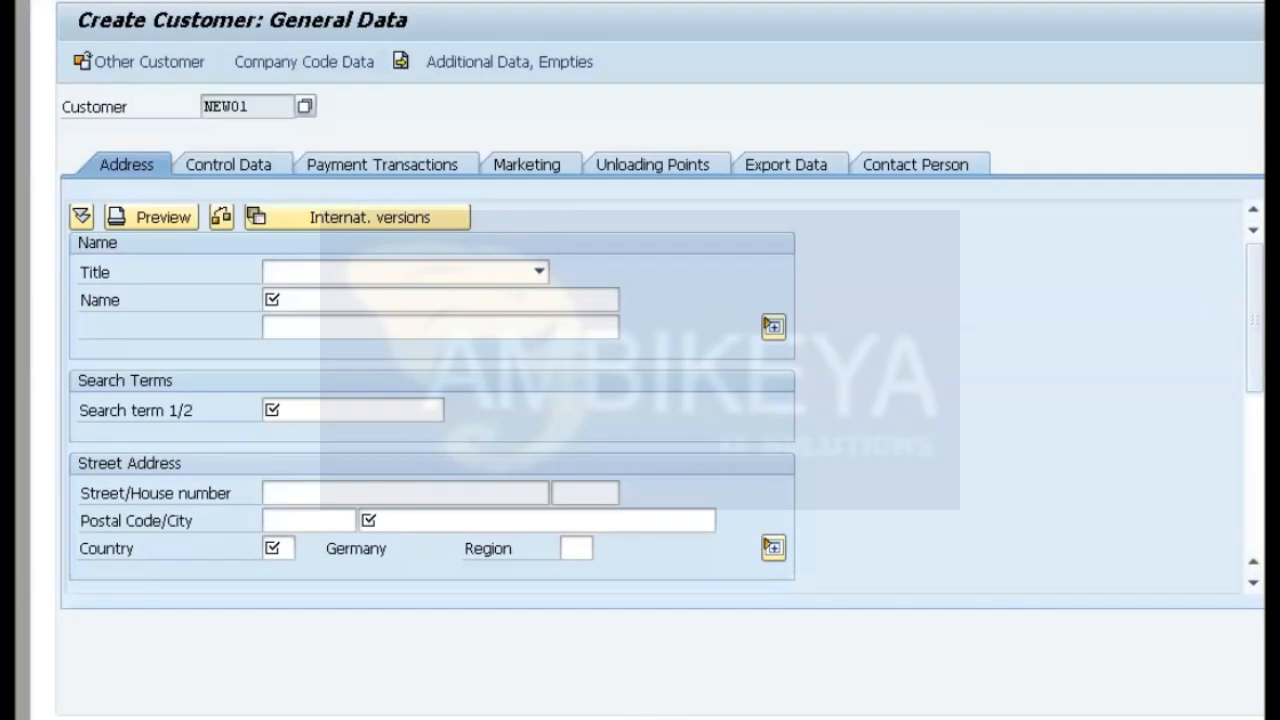
# Enter the new customer's name and the search term Group01 in the general address data.
pyautogui.click(440, 300)
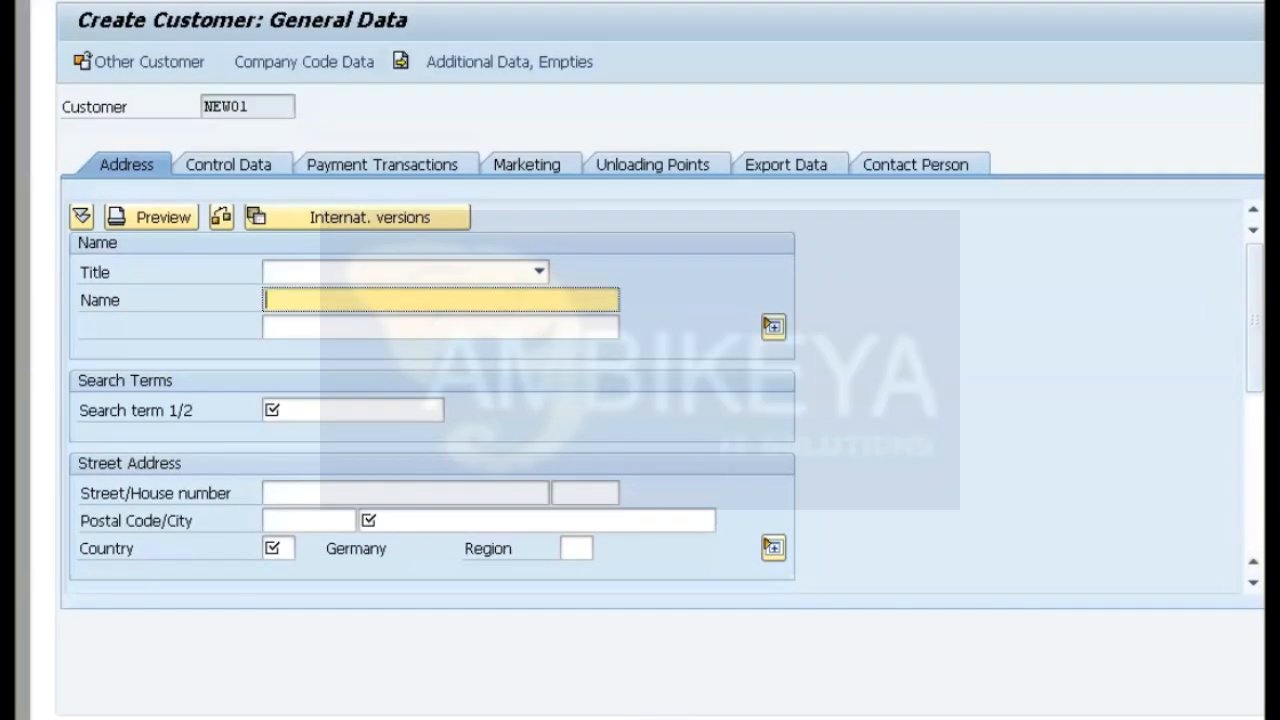
pyautogui.write('JOHNSON')
pyautogui.click(353, 410)
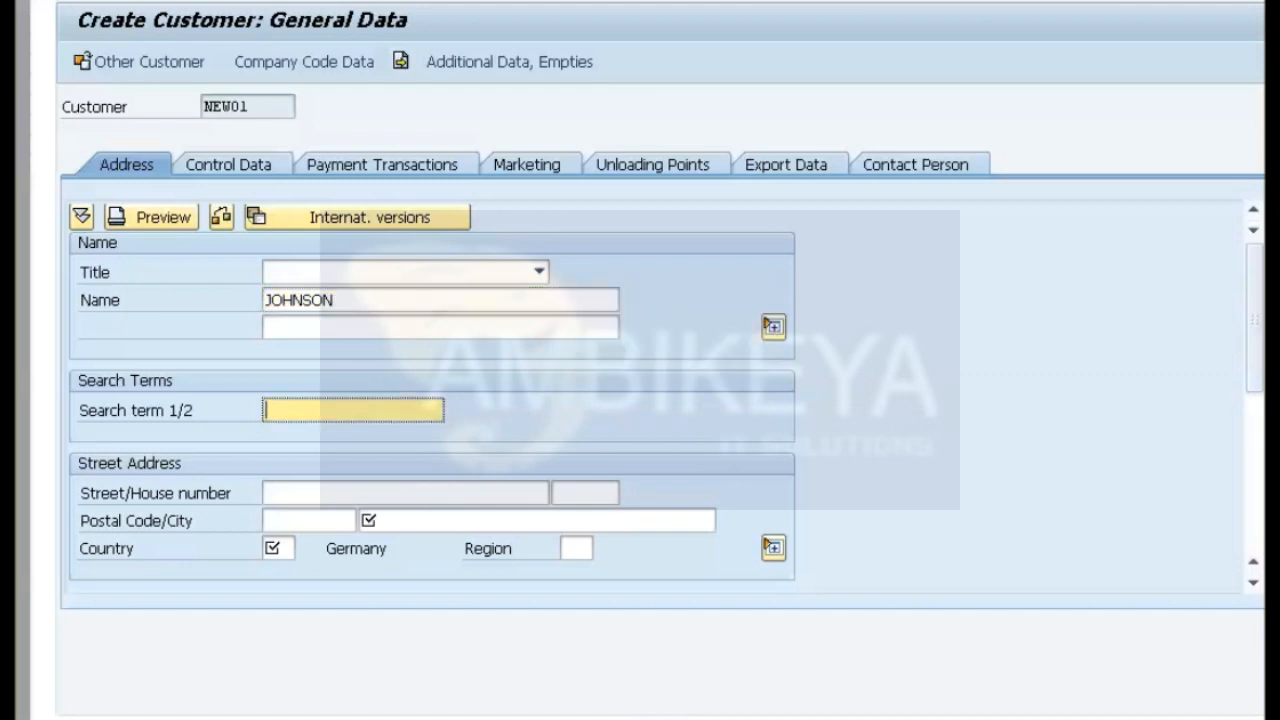
pyautogui.write('Group01')
# Fill in the new customer's street, house number, postal code and city.
pyautogui.click(405, 493)
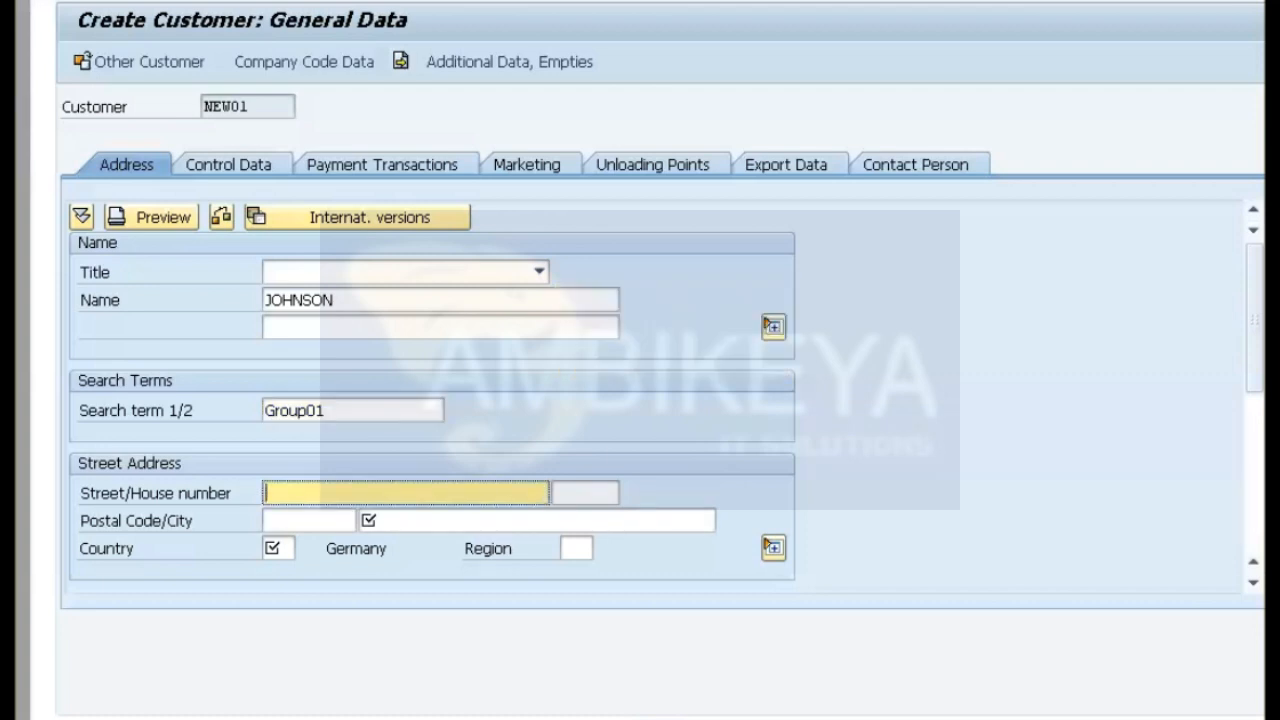
pyautogui.write('Blue street')
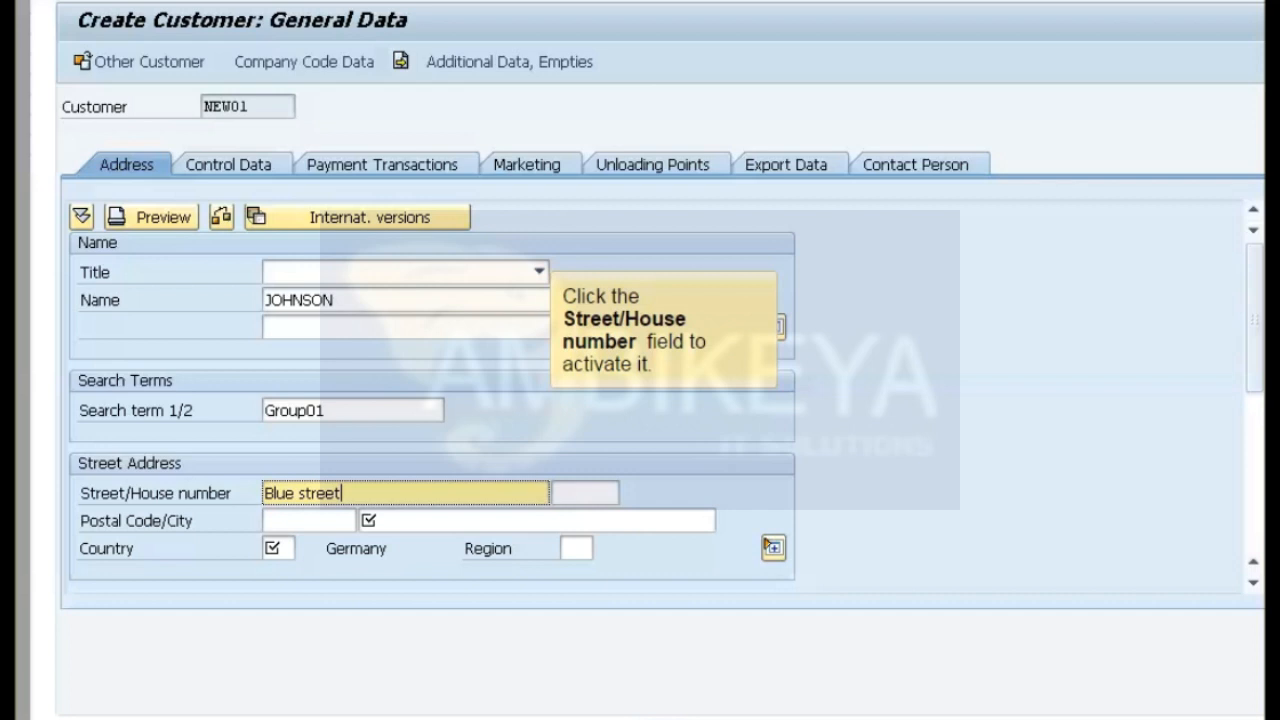
pyautogui.click(585, 493)
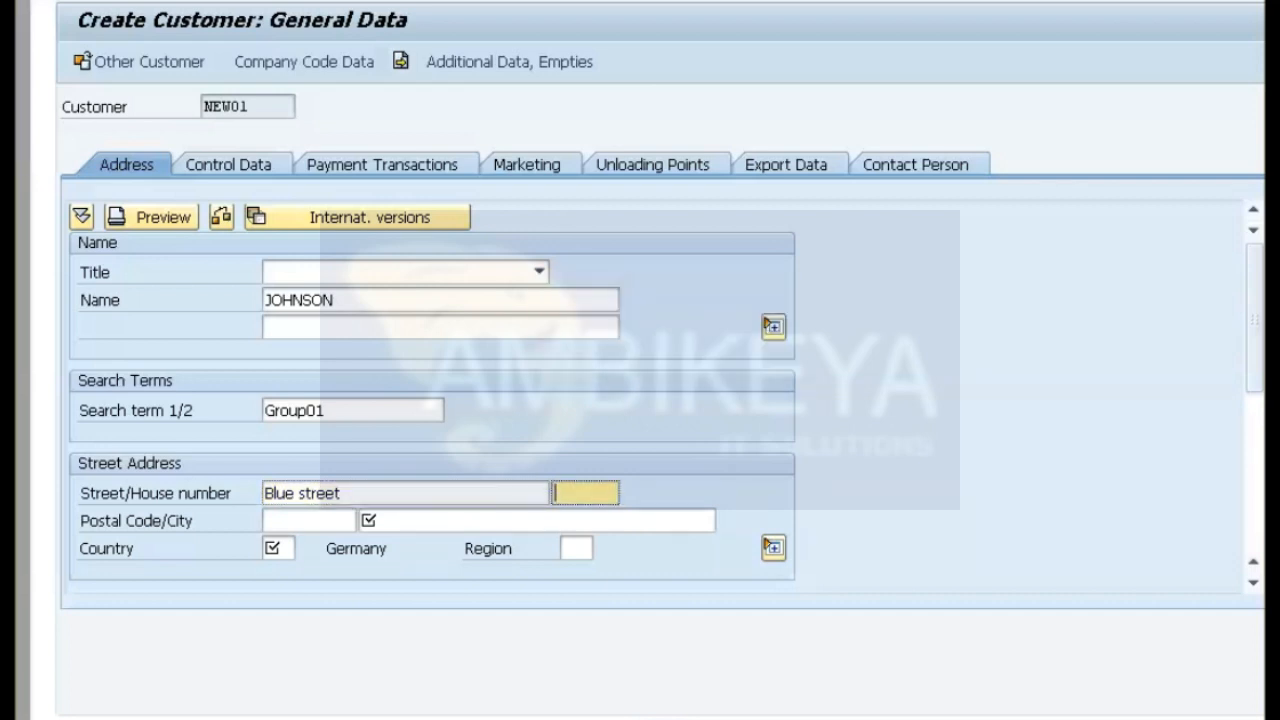
pyautogui.write('789')
pyautogui.click(309, 521)
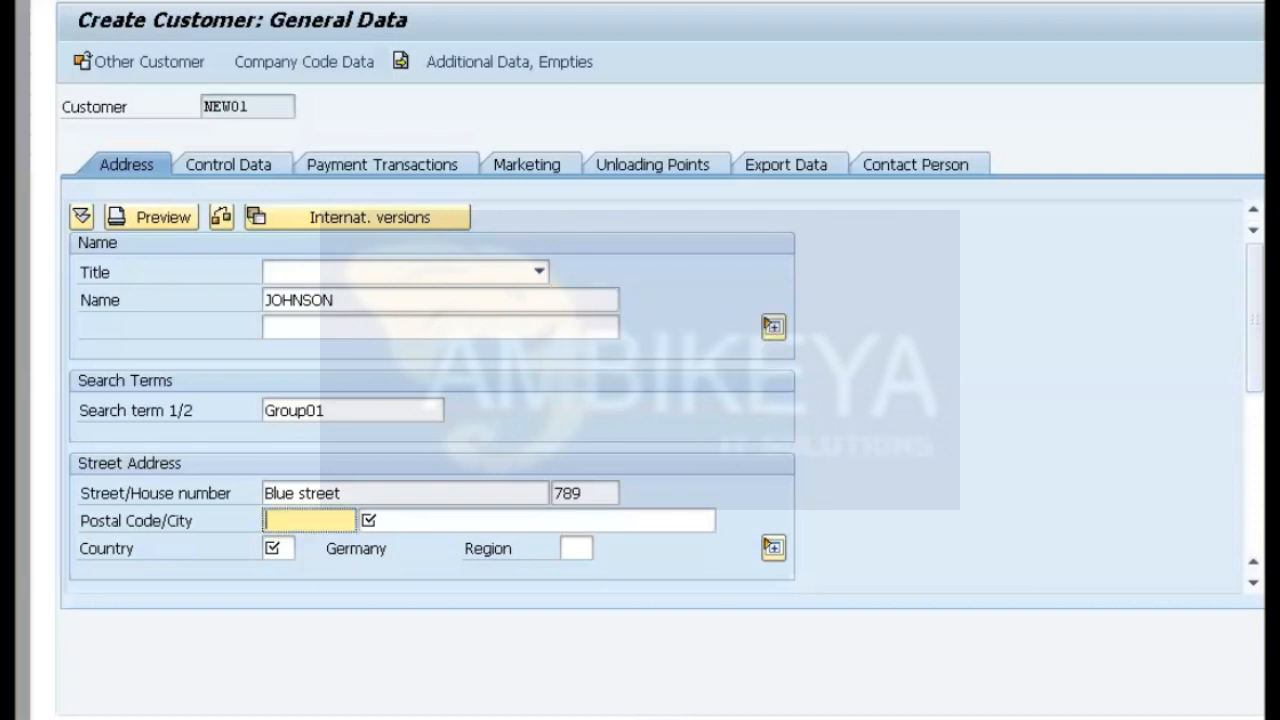
pyautogui.write('32165')
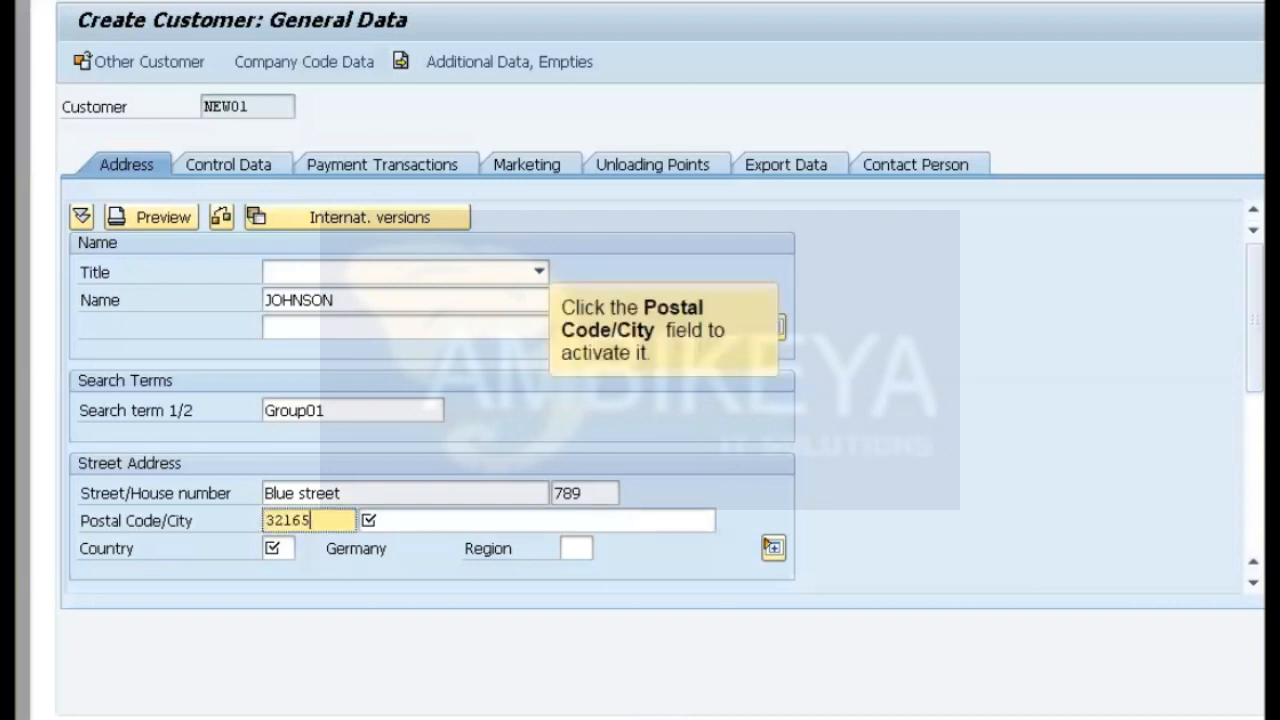
pyautogui.click(364, 520)
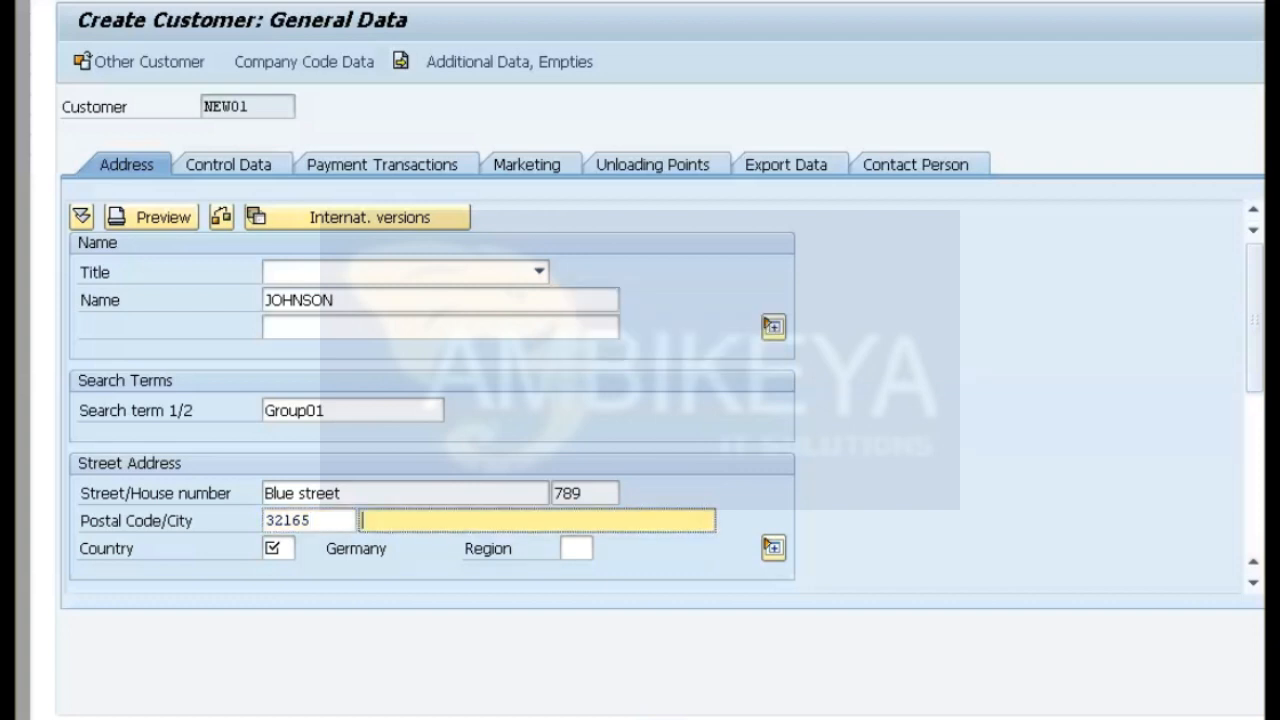
pyautogui.write('Berlin')
# Set the customer's country to DE and pick region 11 from the valid values.
pyautogui.click(278, 548)
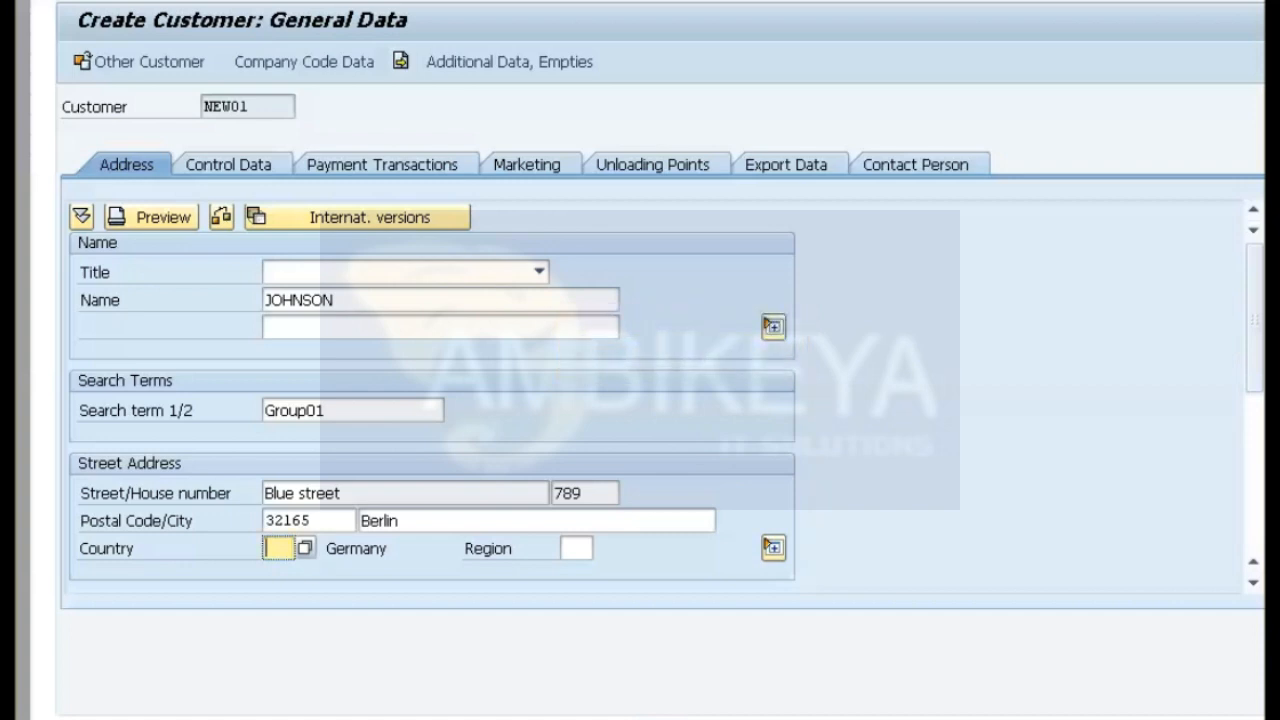
pyautogui.write('DE')
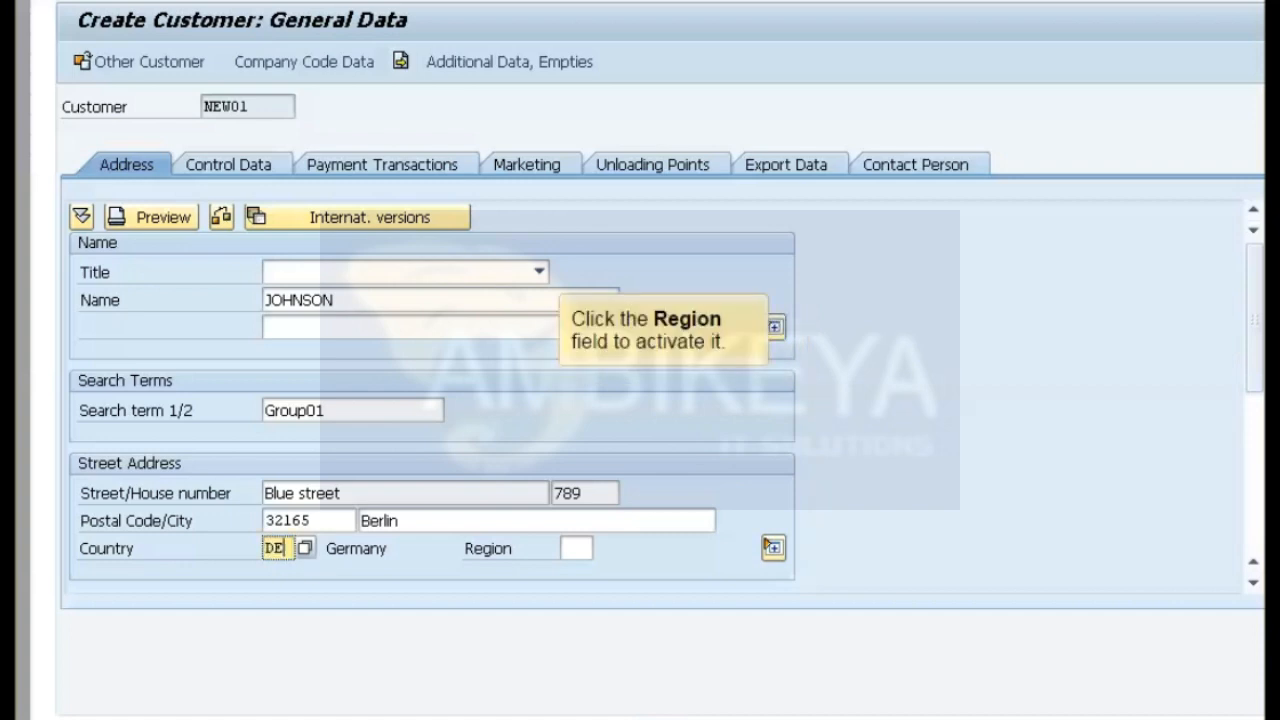
pyautogui.click(577, 548)
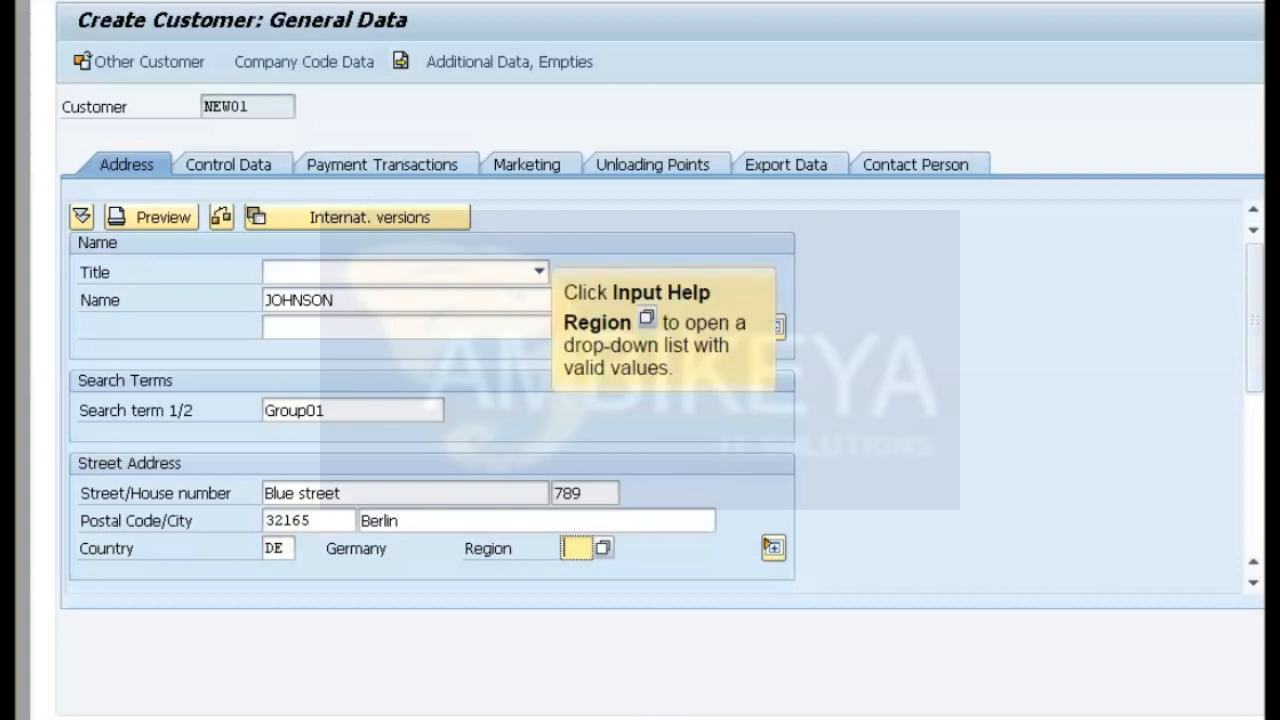
pyautogui.click(603, 548)
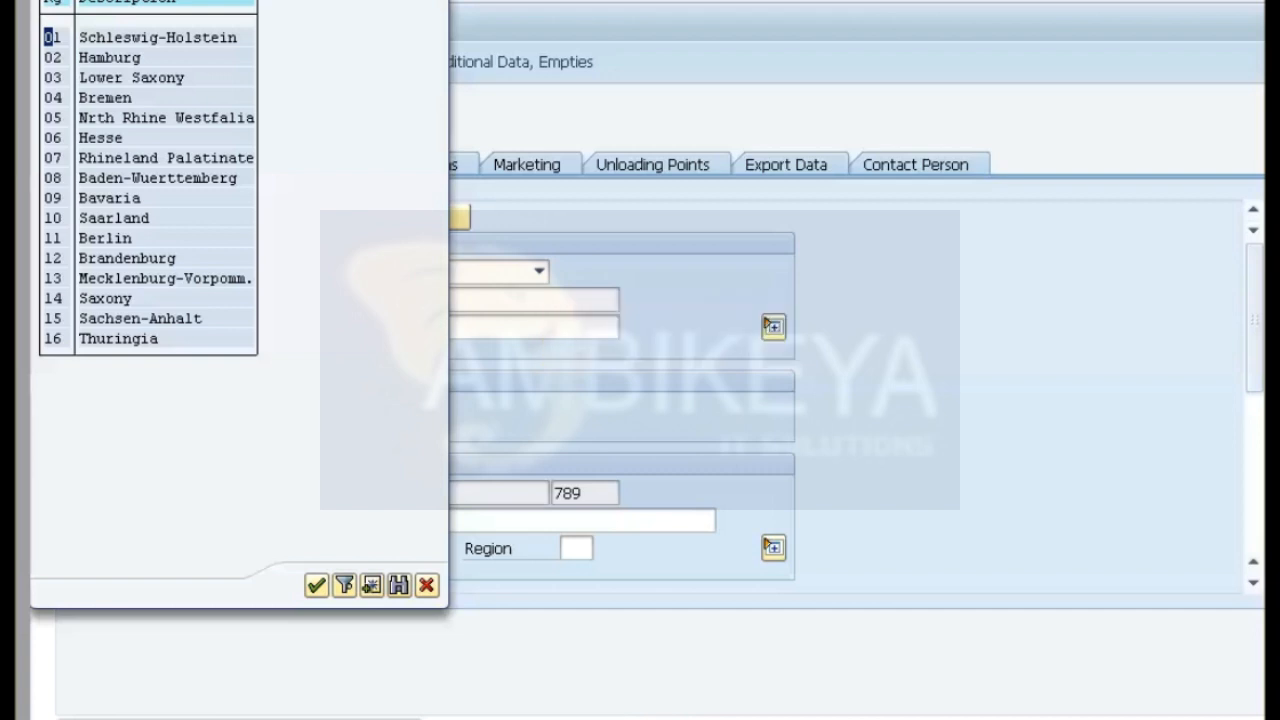
pyautogui.doubleClick(105, 238)
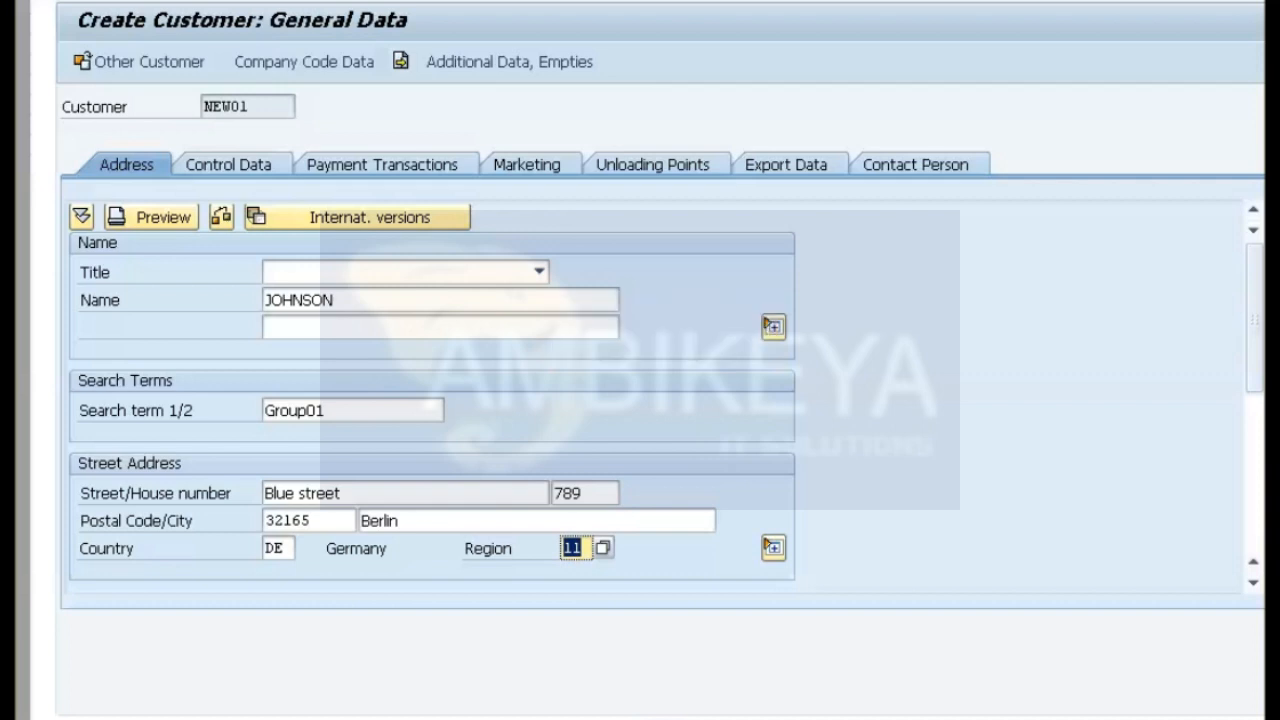
# Set the customer's communication language to EN English.
pyautogui.click(1254, 475)
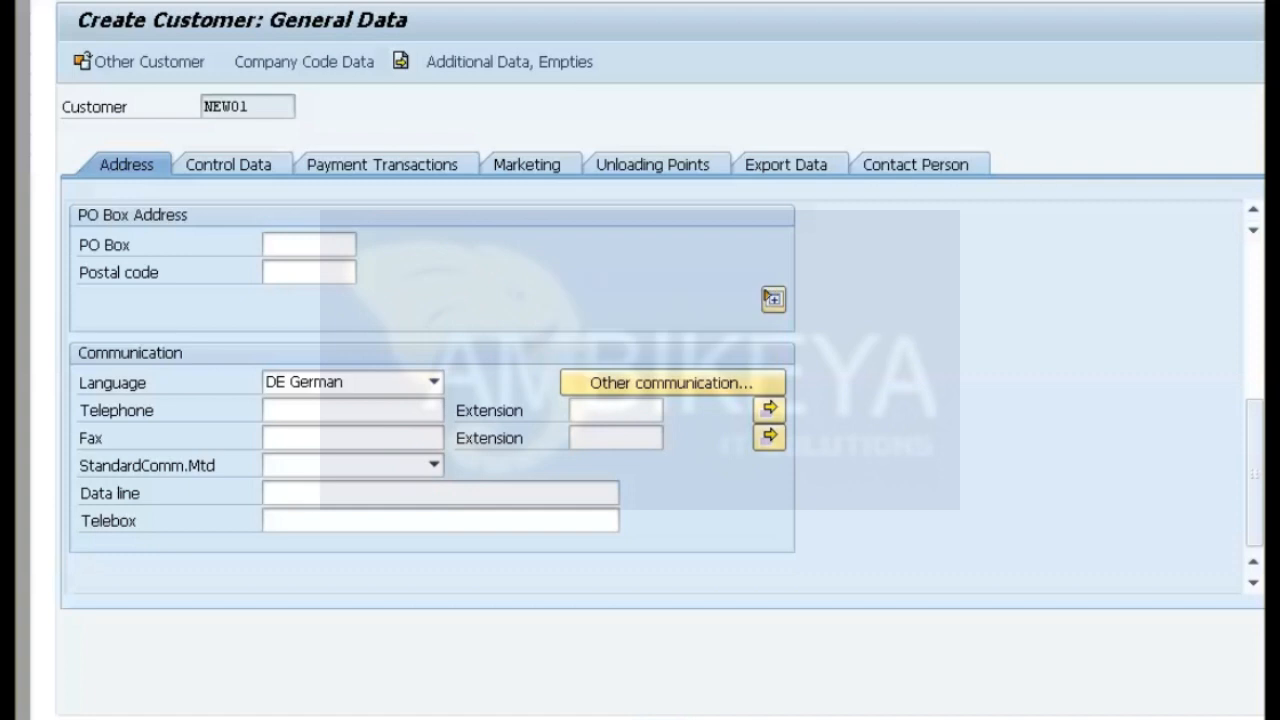
pyautogui.click(434, 382)
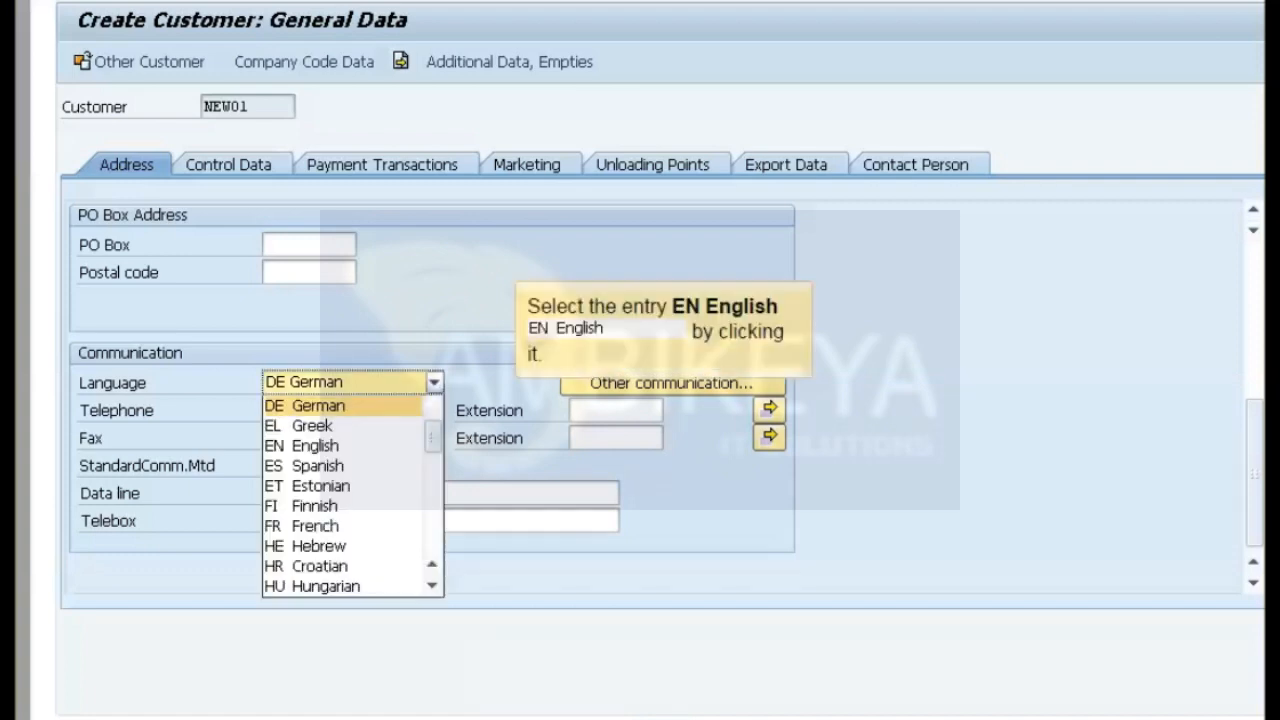
pyautogui.click(302, 446)
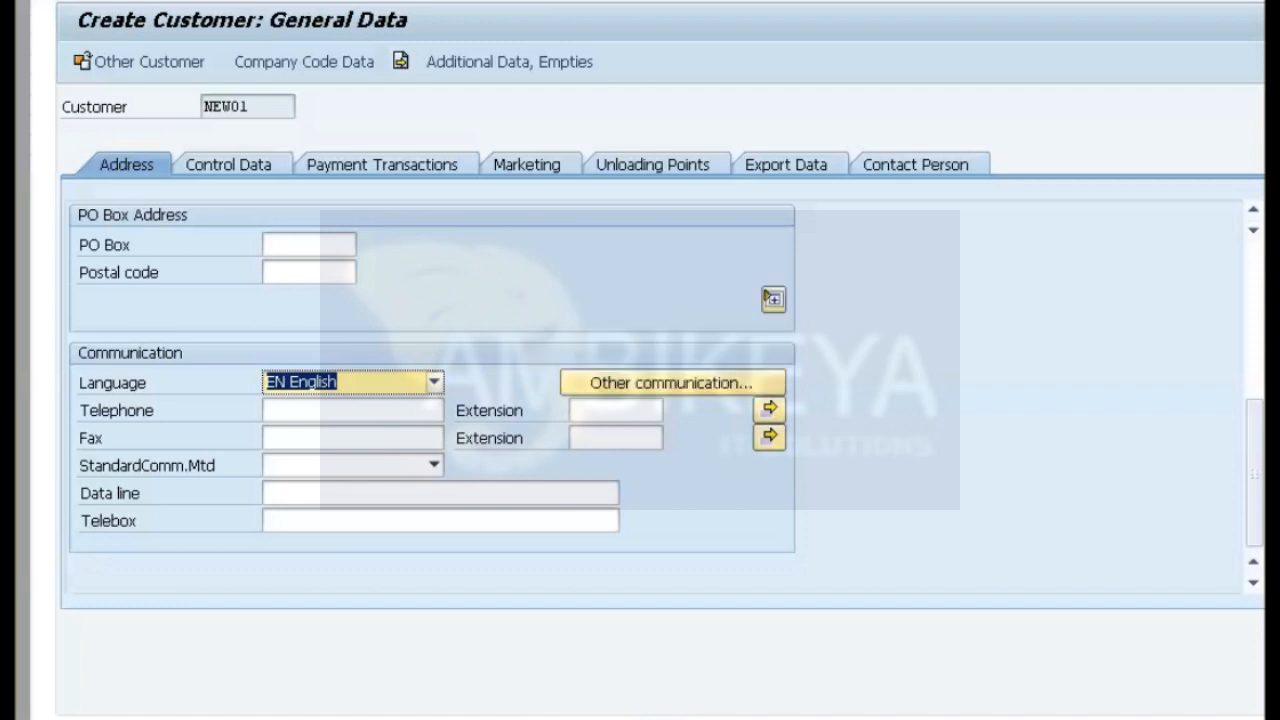
# In the company code data, enter reconciliation account 140000 and choose terms of payment 0001, payable immediately due net.
pyautogui.hotkey('ctrl', 'F2')
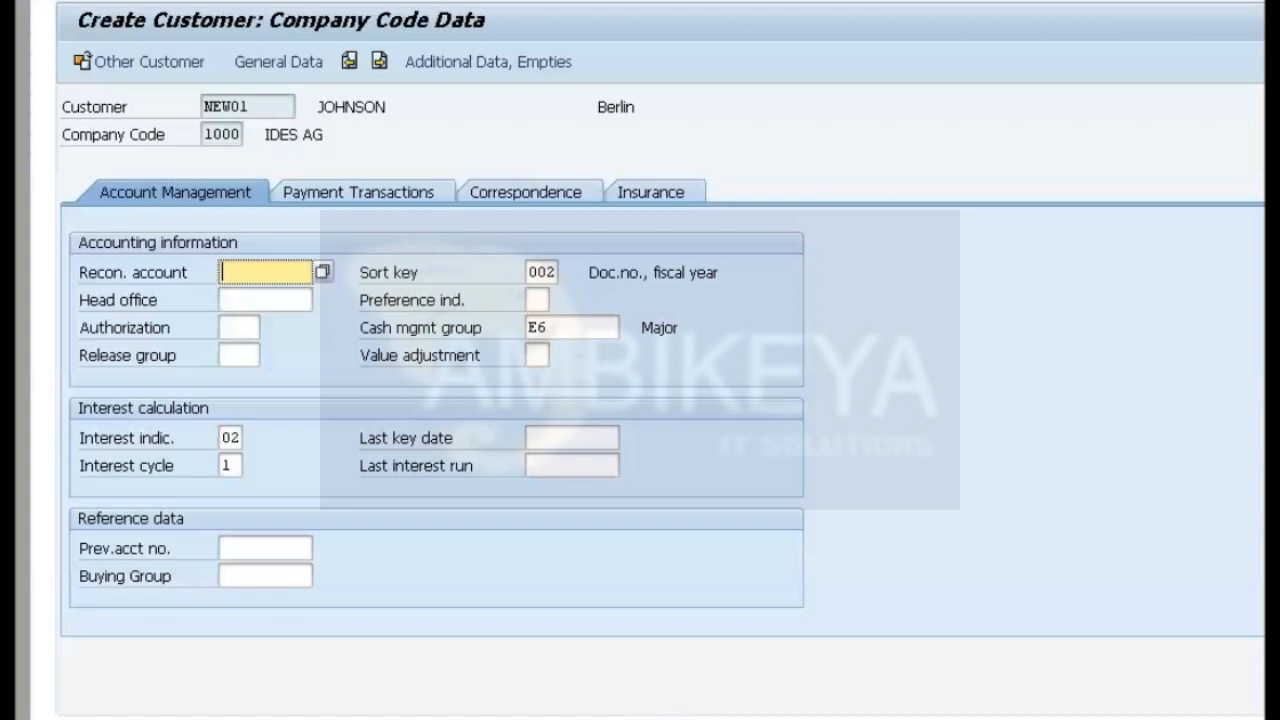
pyautogui.write('140000')
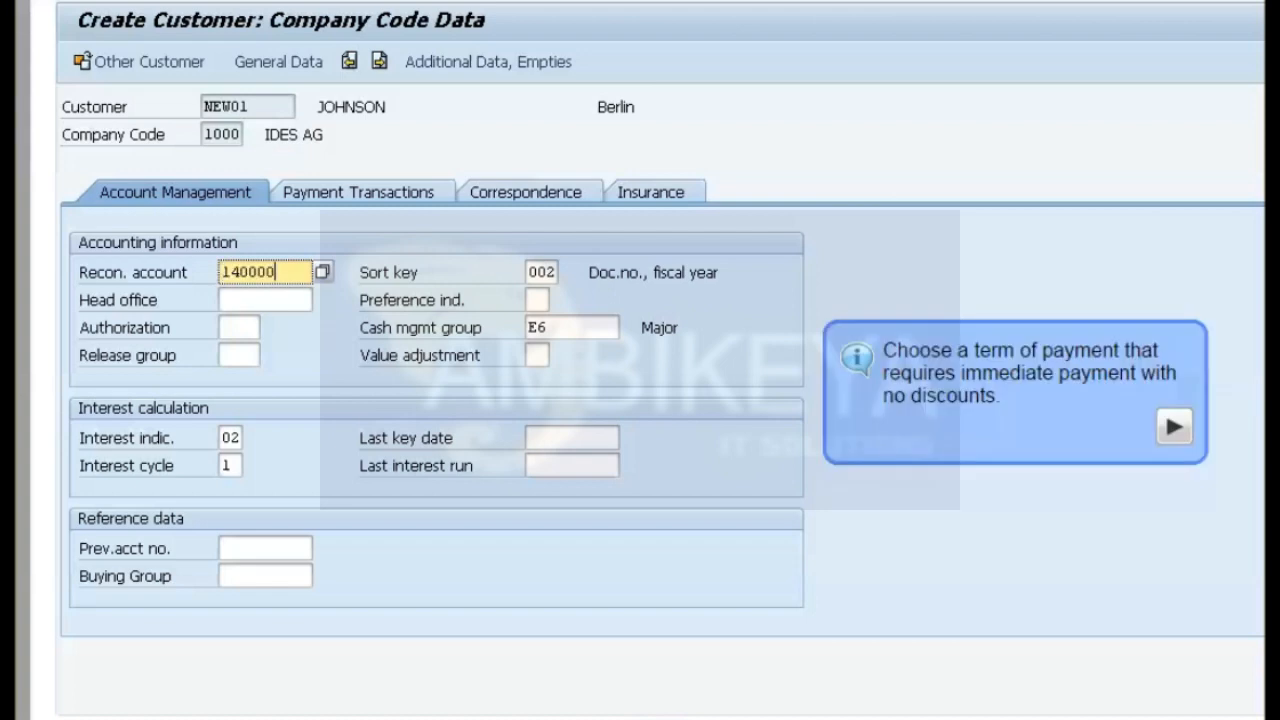
pyautogui.click(358, 192)
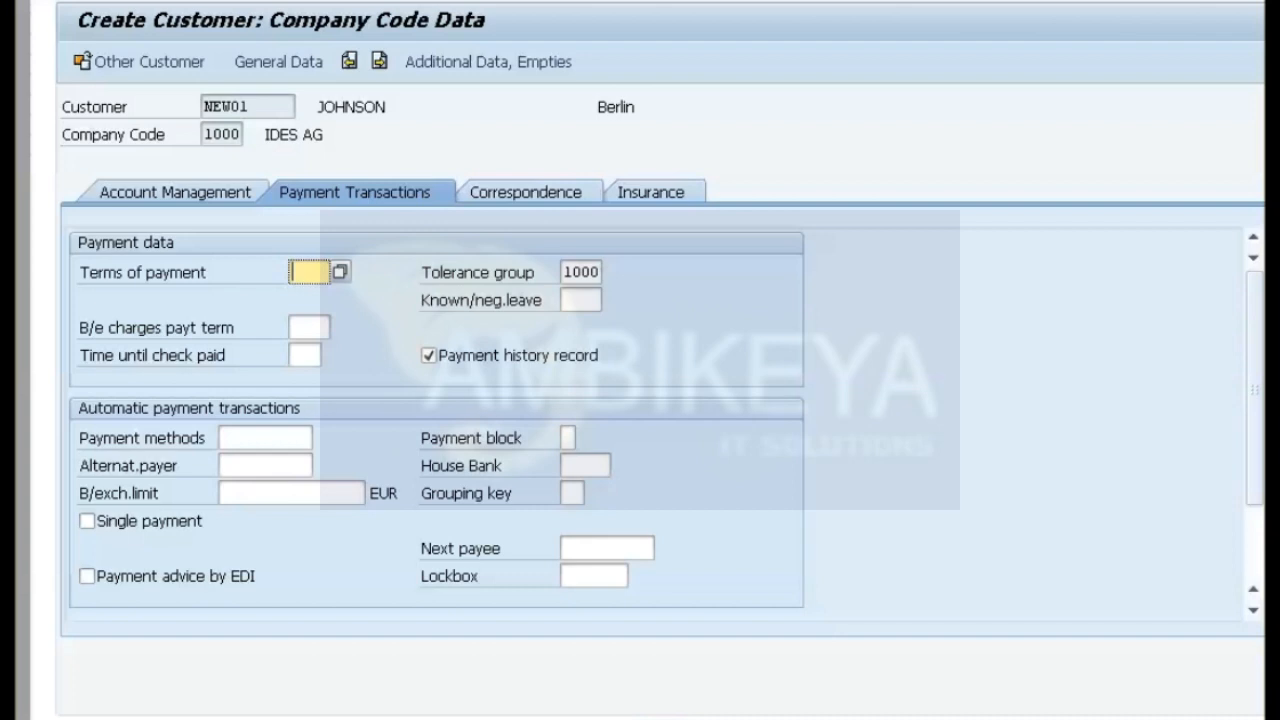
pyautogui.press('F4')
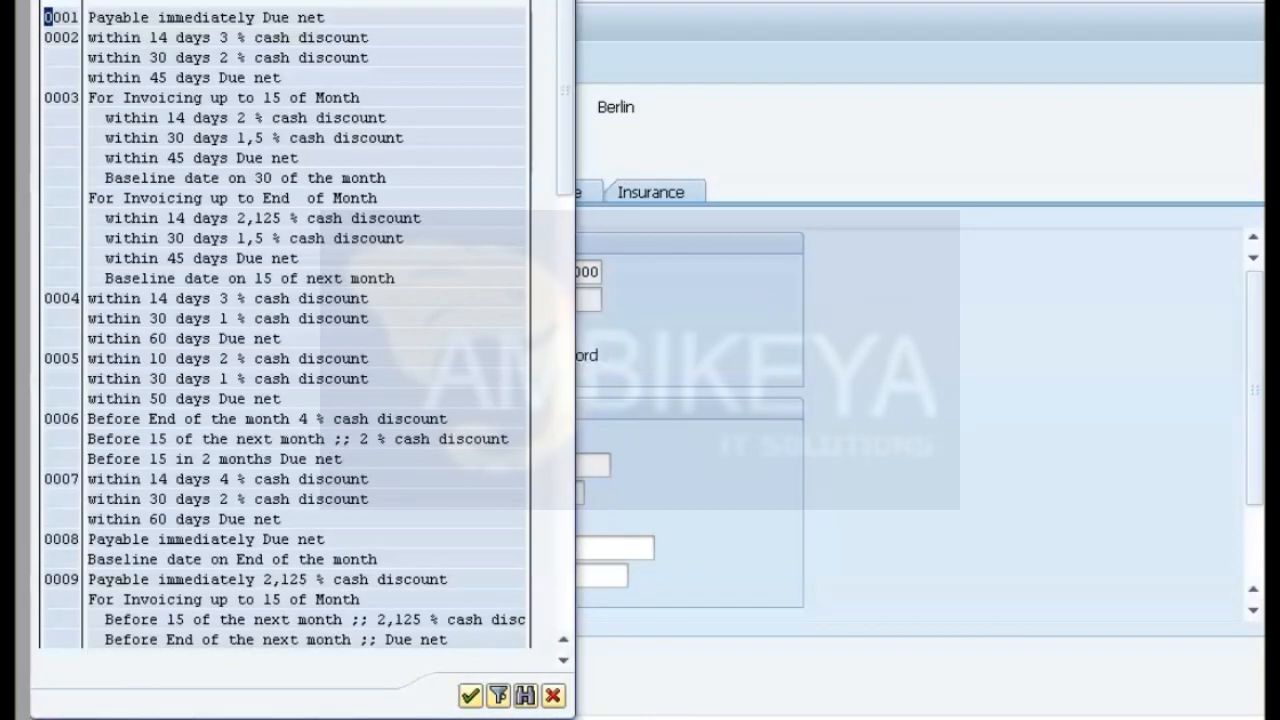
pyautogui.doubleClick(62, 18)
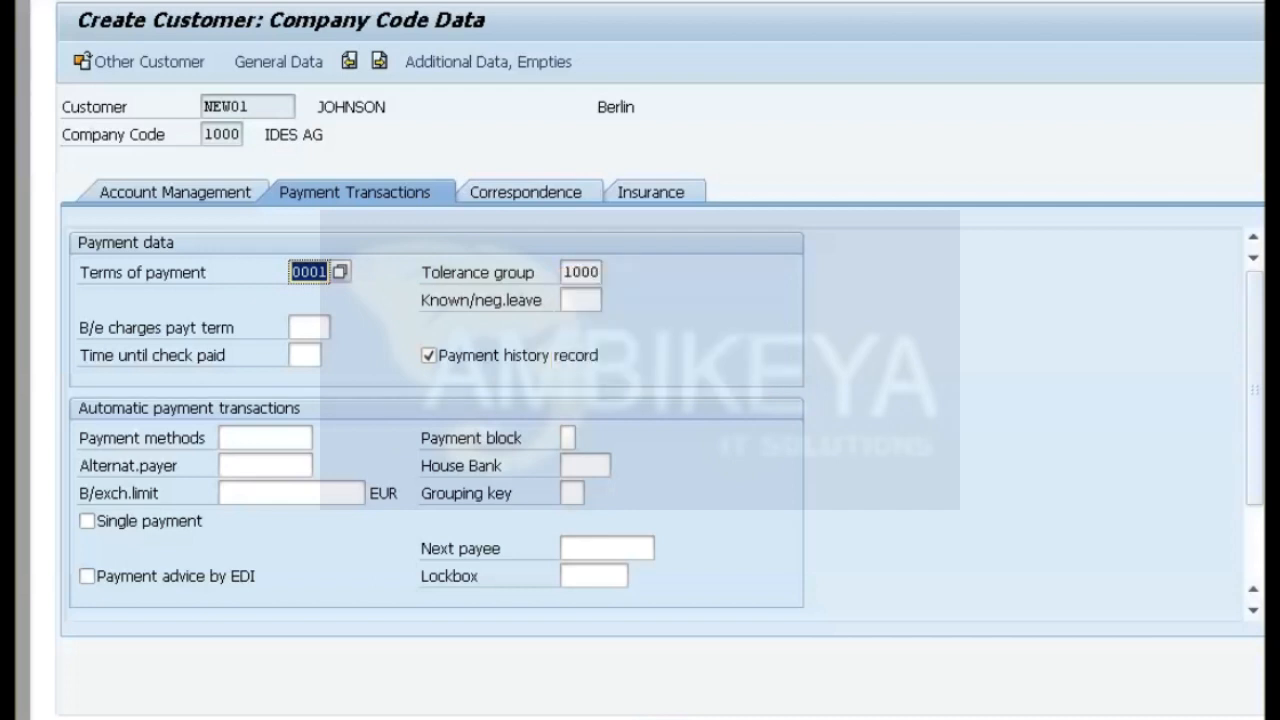
# Save the new customer master record, leave the customer creation transaction and finish the exercise.
pyautogui.hotkey('ctrl', 's')
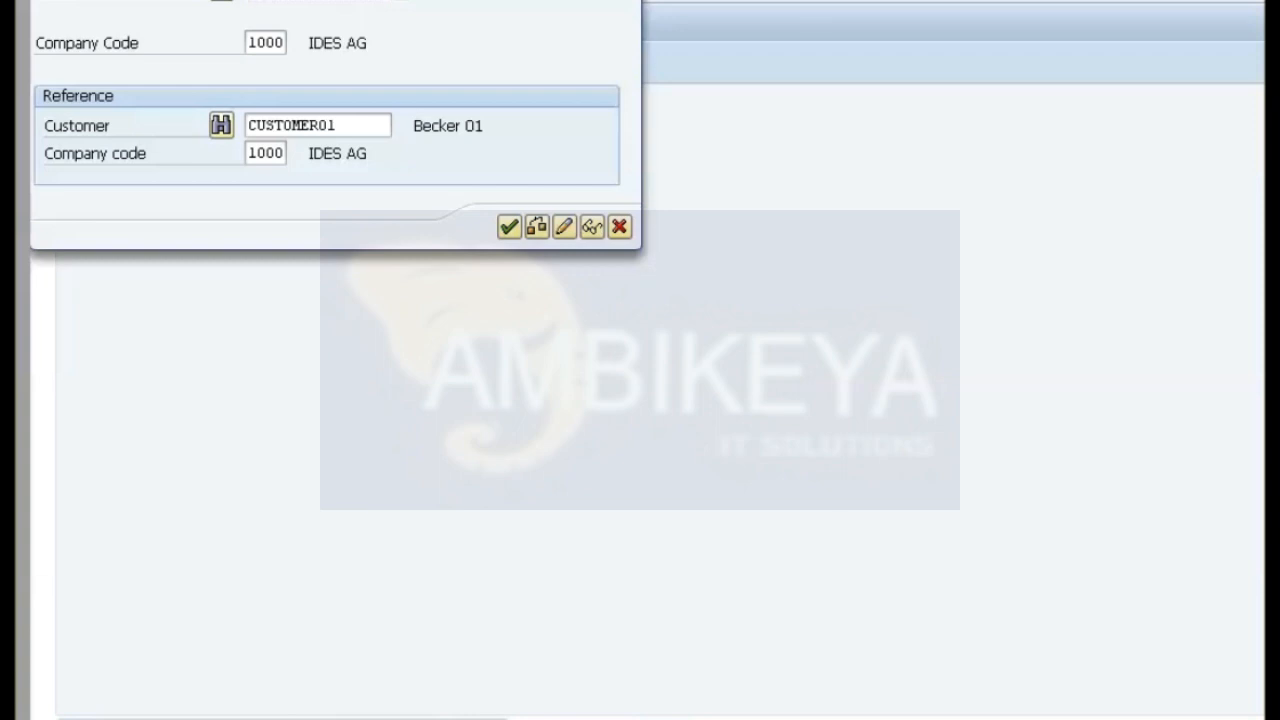
pyautogui.press('F12')
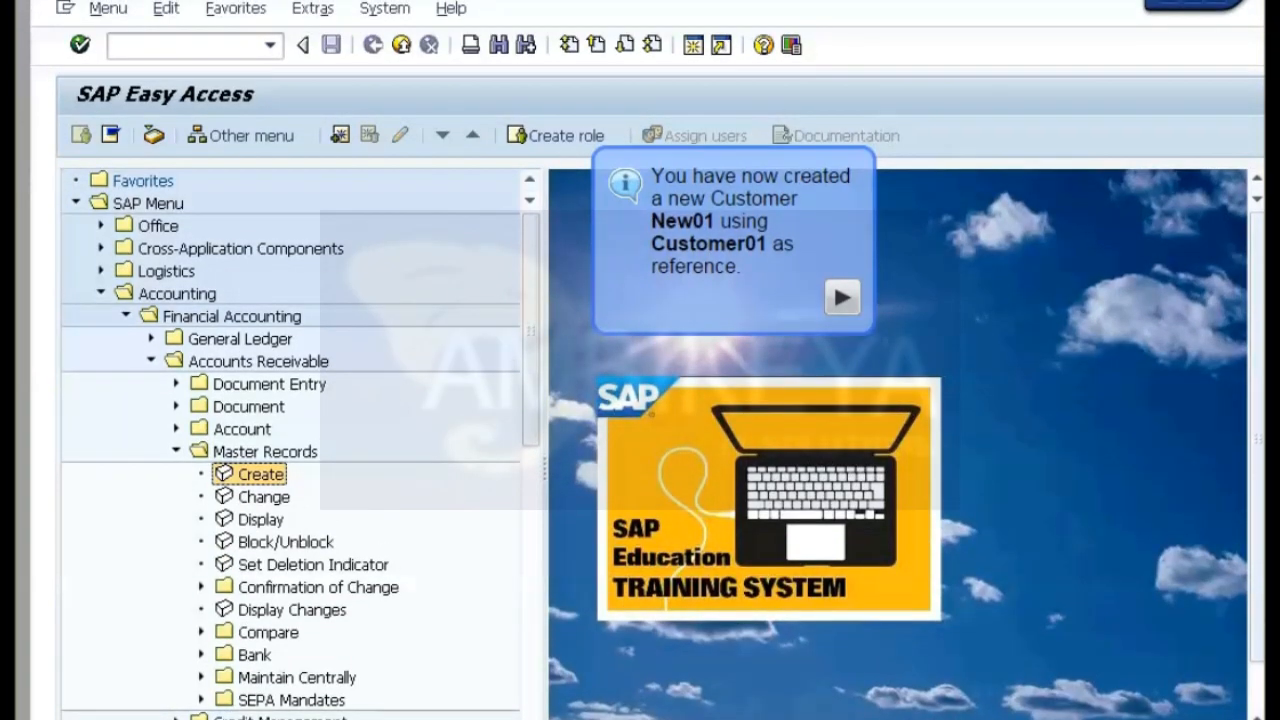
pyautogui.press('Return')
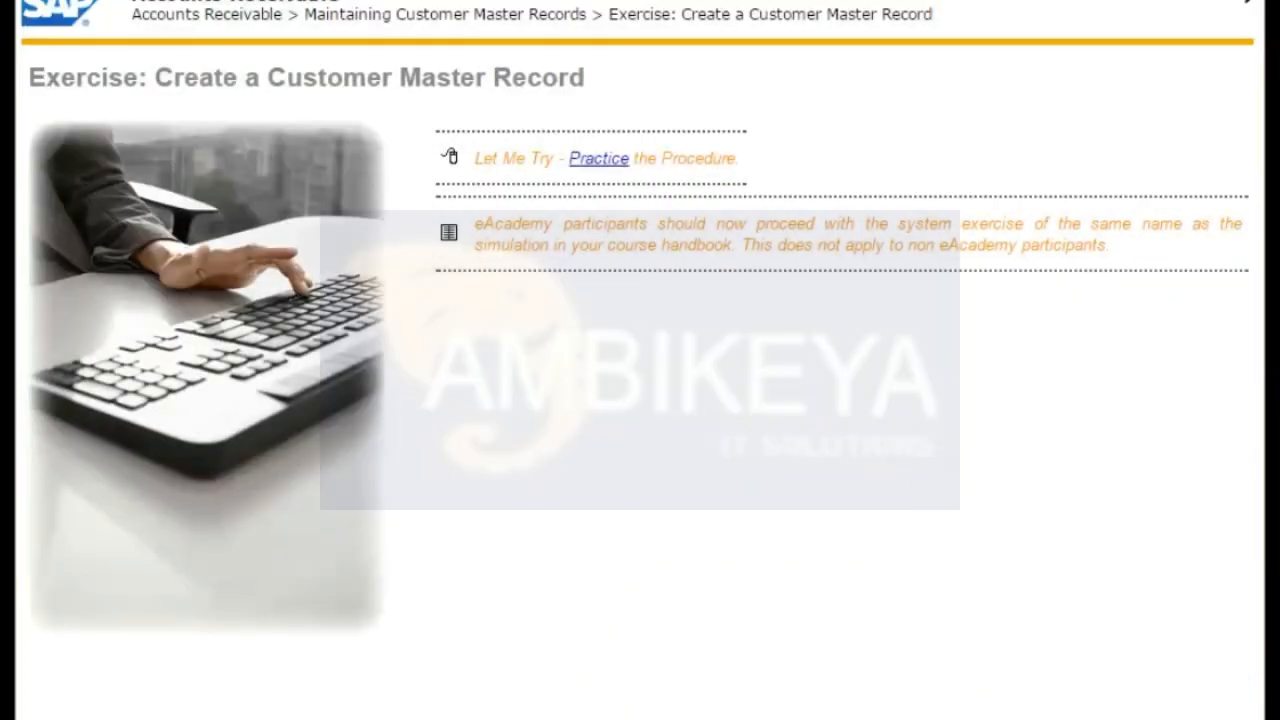
# Advance the course past the summary and topic introduction to the Customer Invoices and Credit Memos lesson.
pyautogui.click(1246, 1)
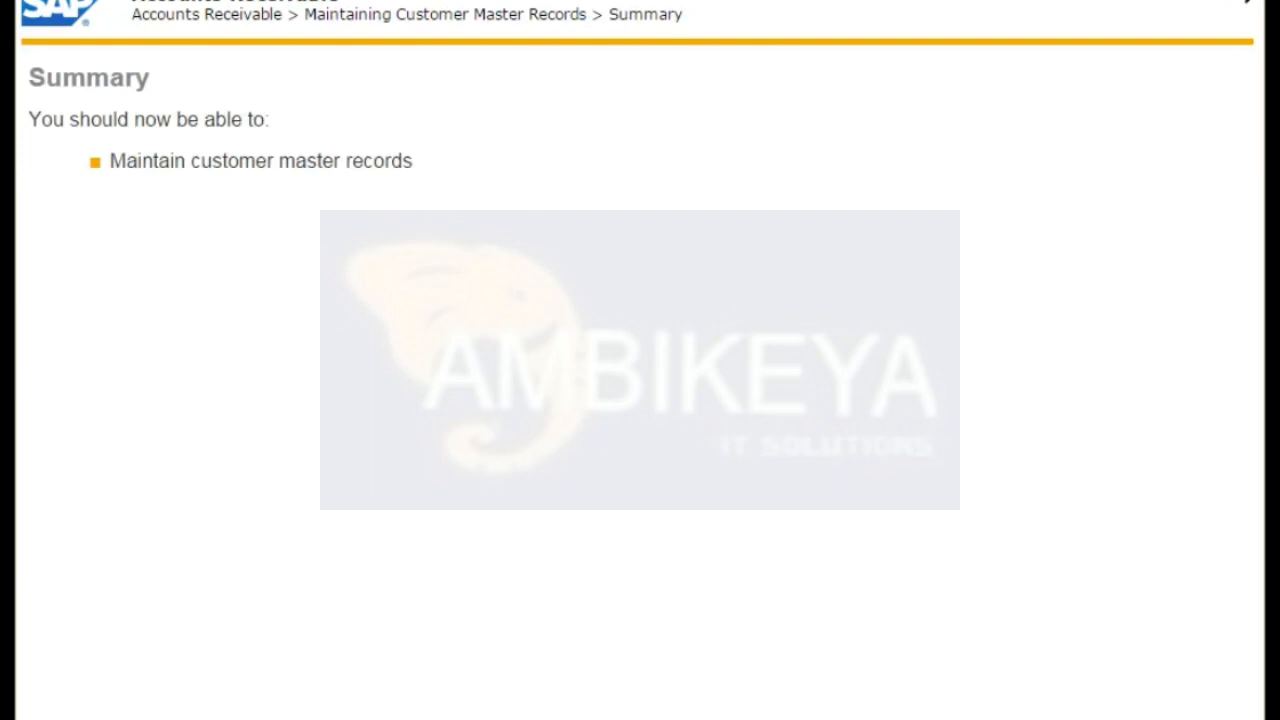
pyautogui.click(1246, 1)
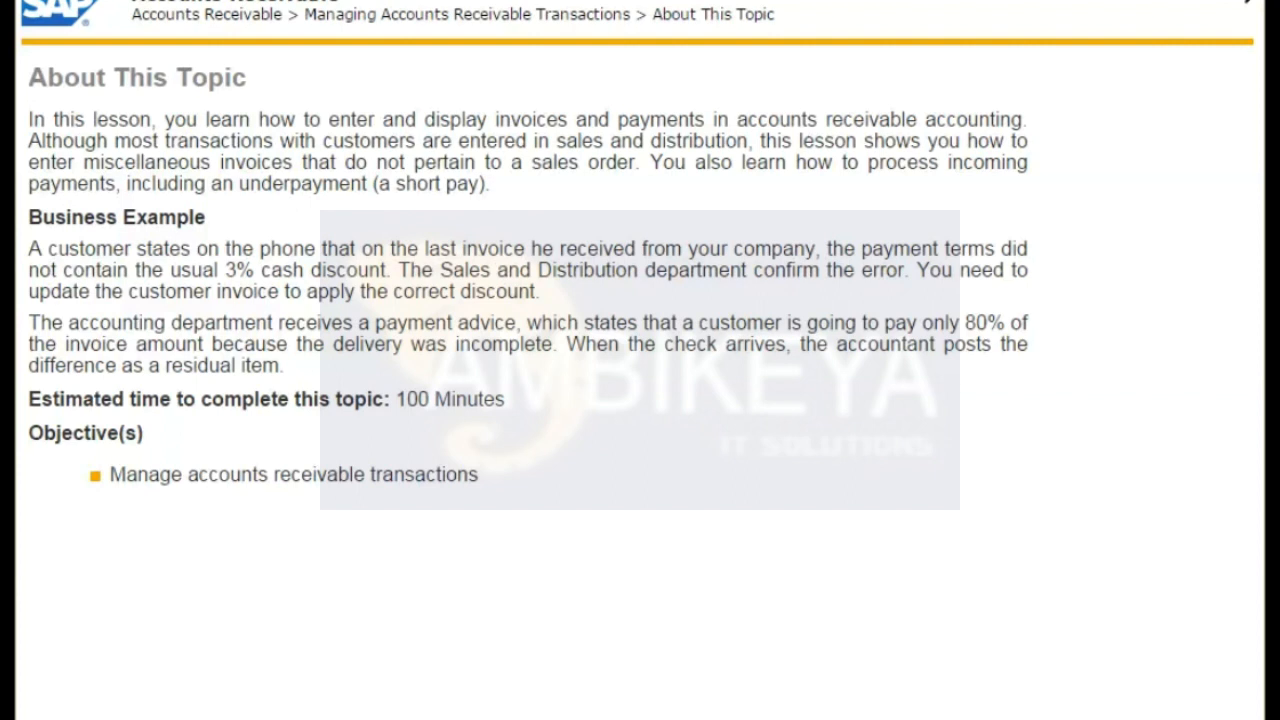
pyautogui.click(1246, 1)
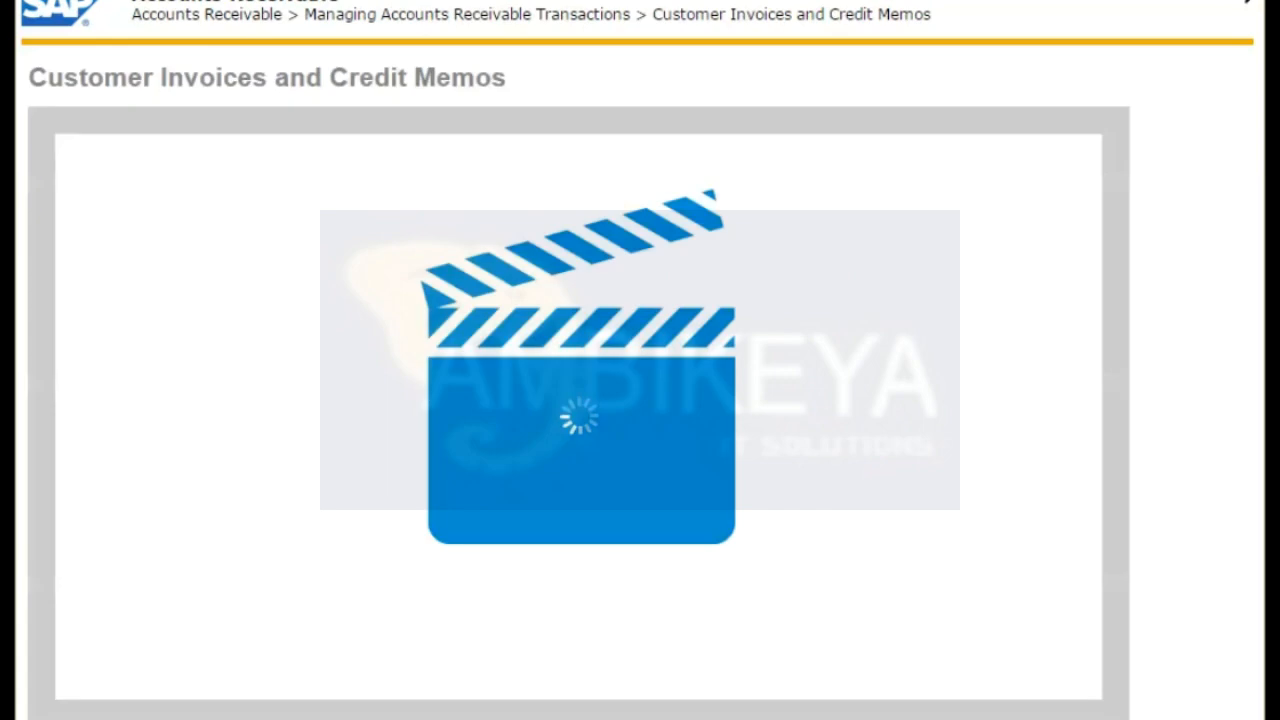
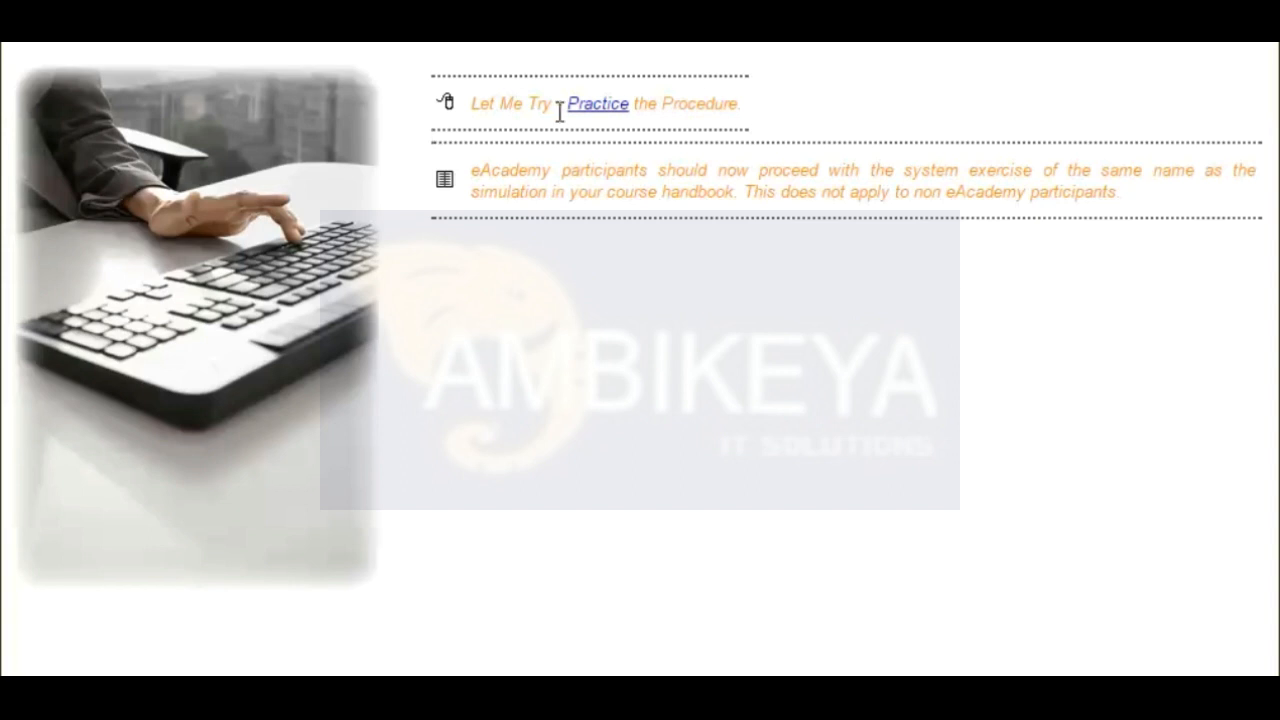
# Start the line item practice, list the customer's open items in company code 1000, and open the 5.000,00 EUR document.
pyautogui.click(600, 108)
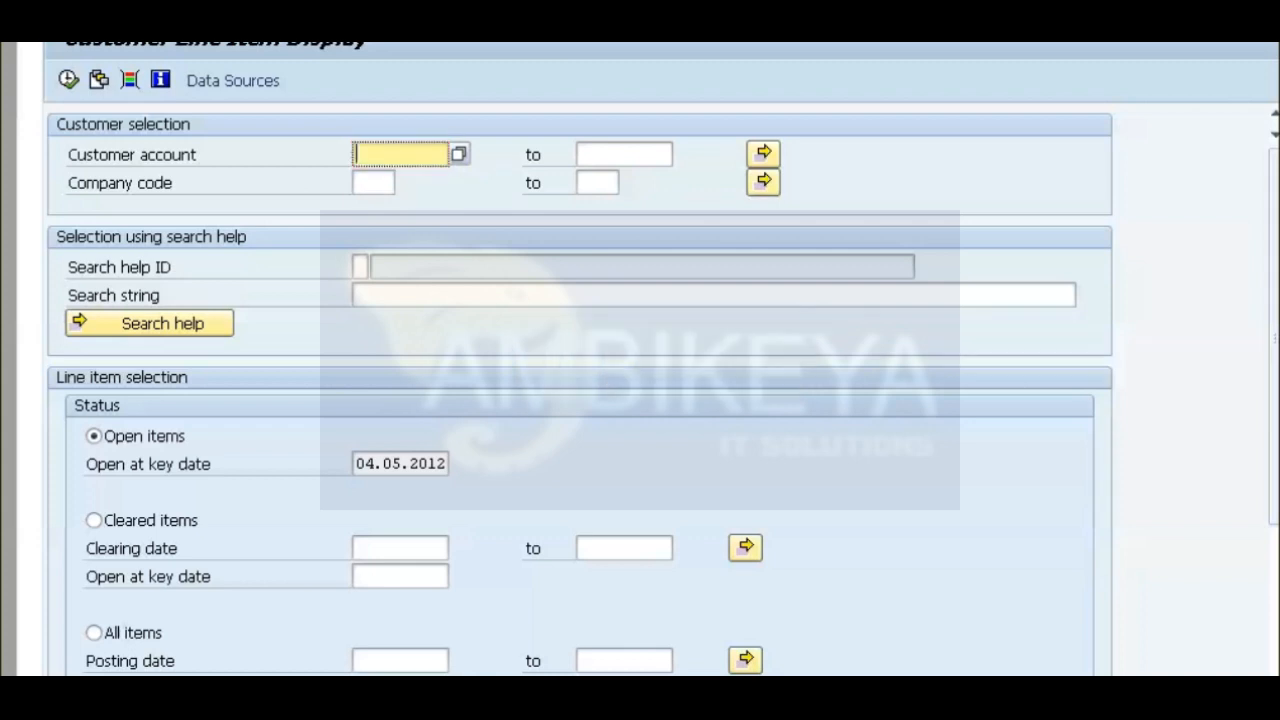
pyautogui.write('Customer01')
pyautogui.press('Tab')
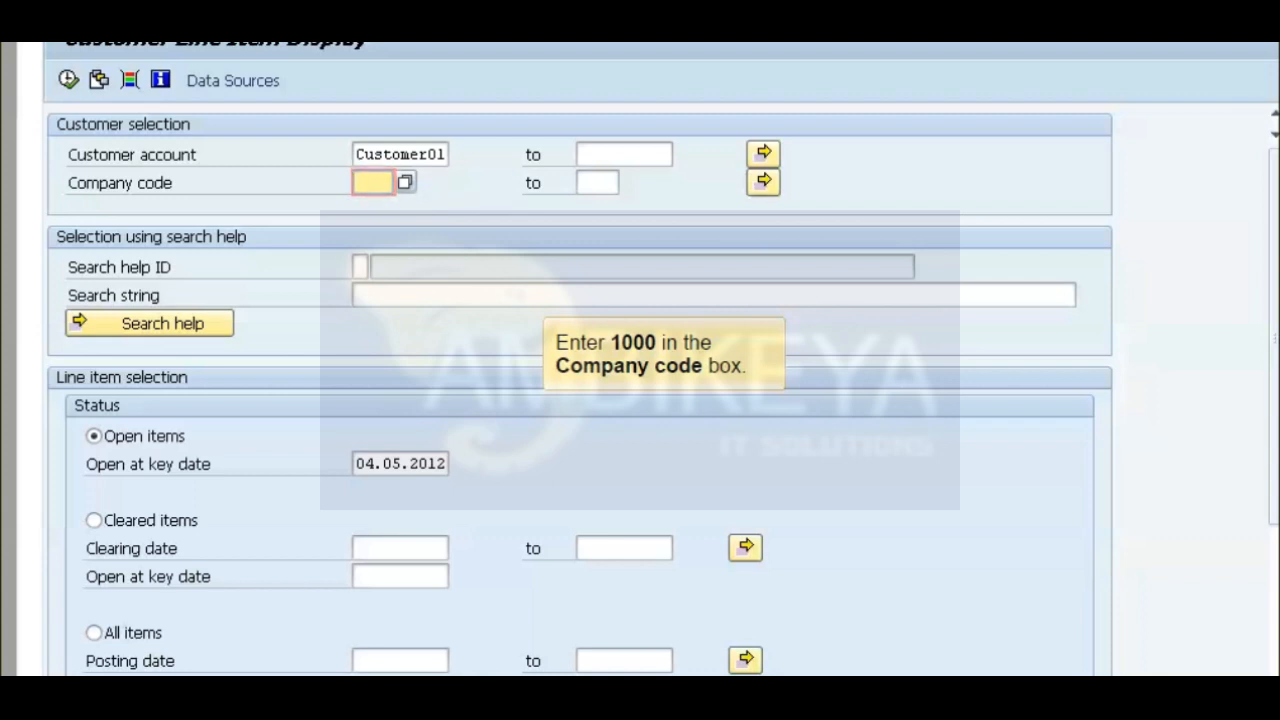
pyautogui.write('1000')
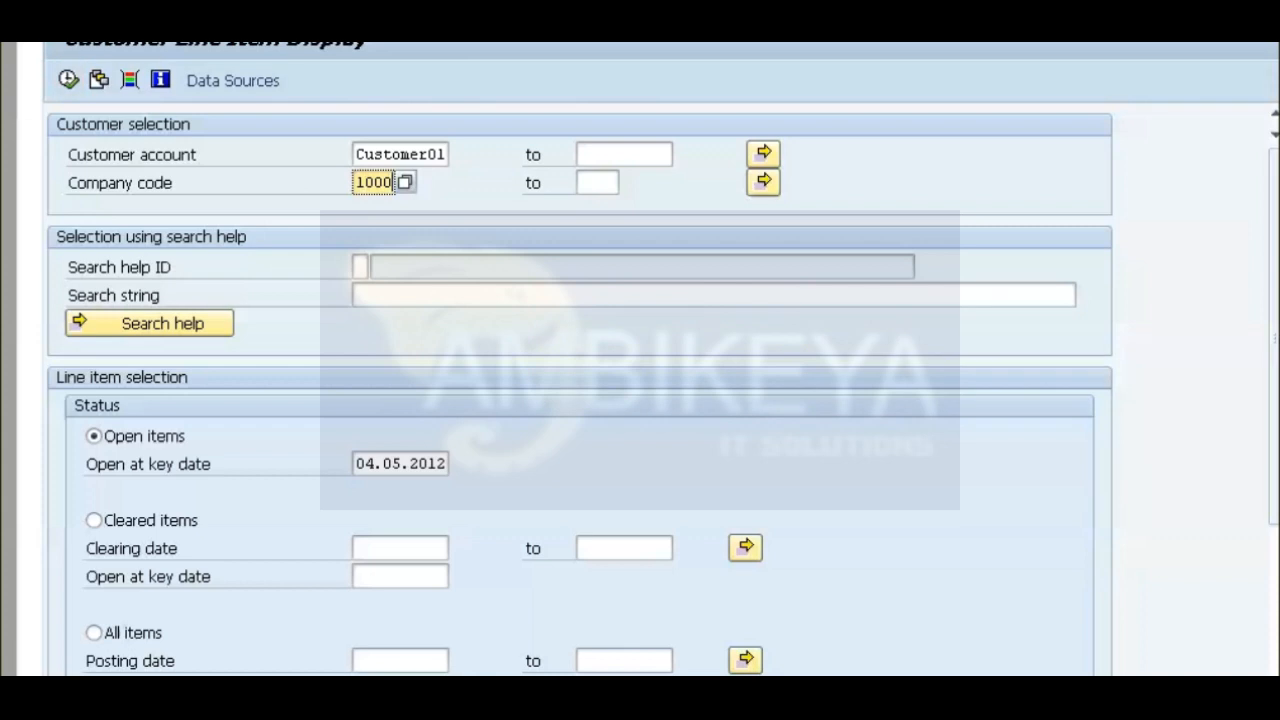
pyautogui.press('F8')
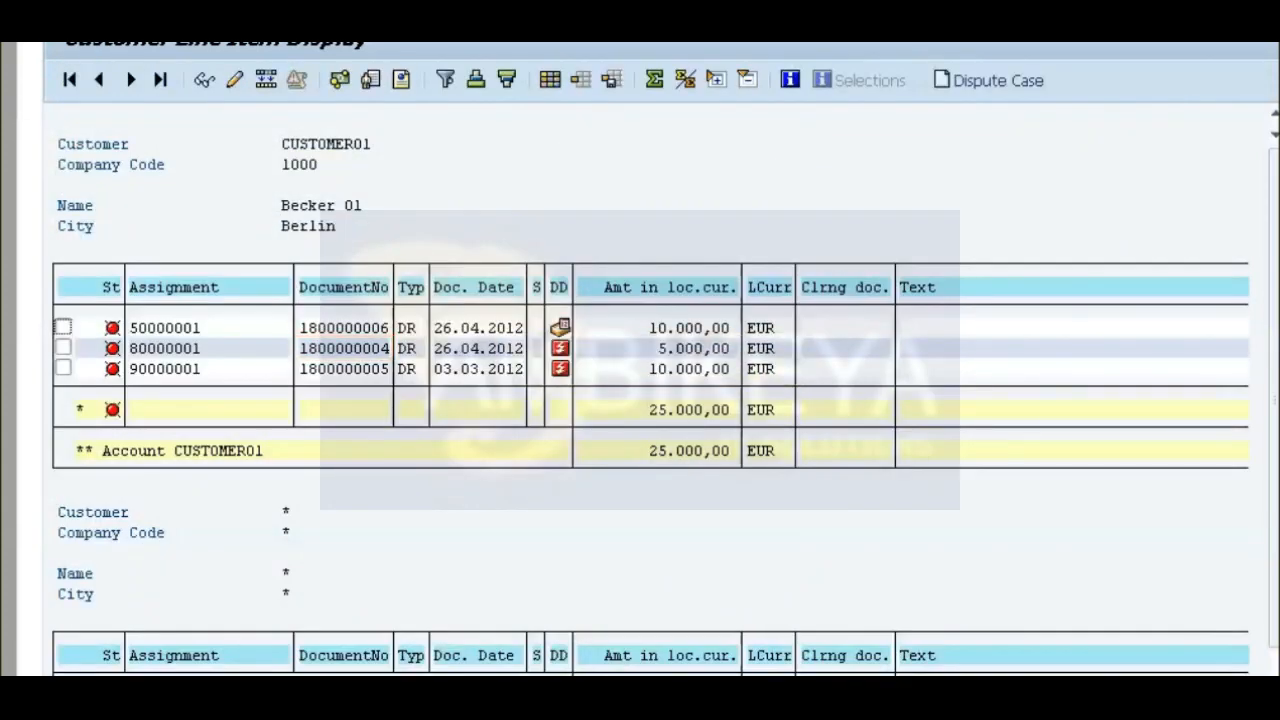
pyautogui.doubleClick(344, 349)
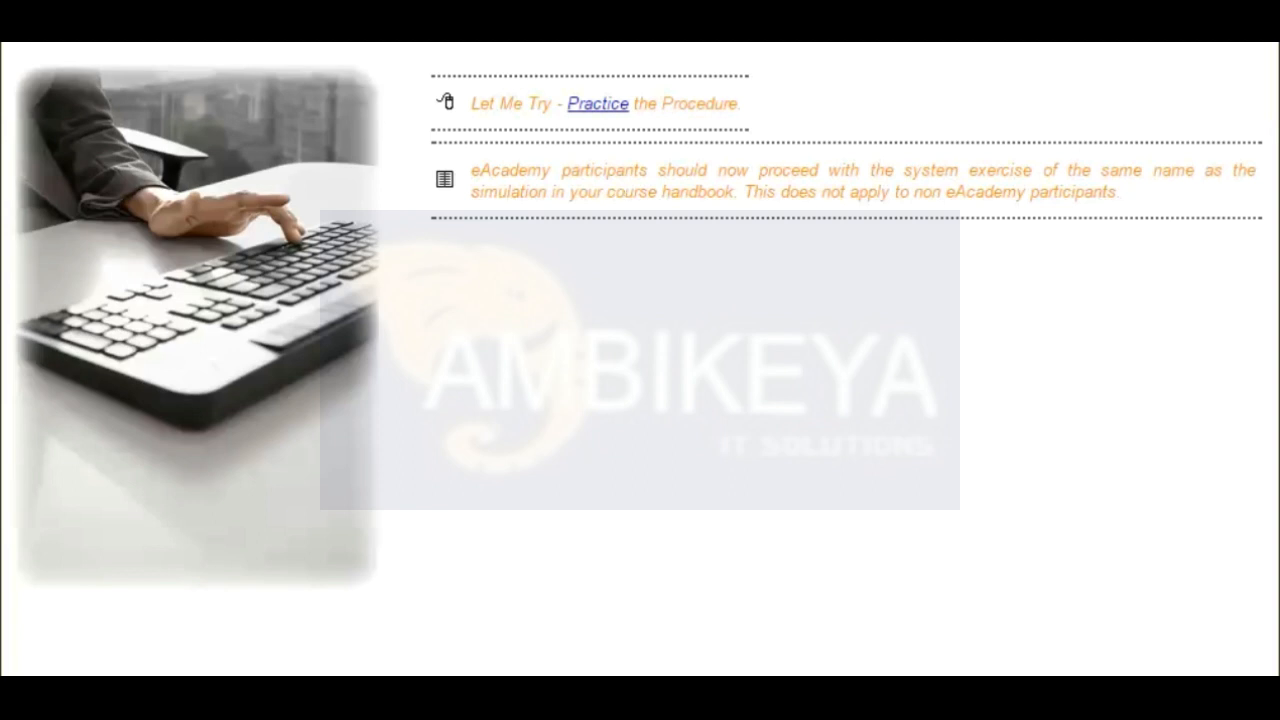
# Start the change document practice, pass its introduction, and expand Accounting and its Financial Accounting folder.
pyautogui.click(606, 106)
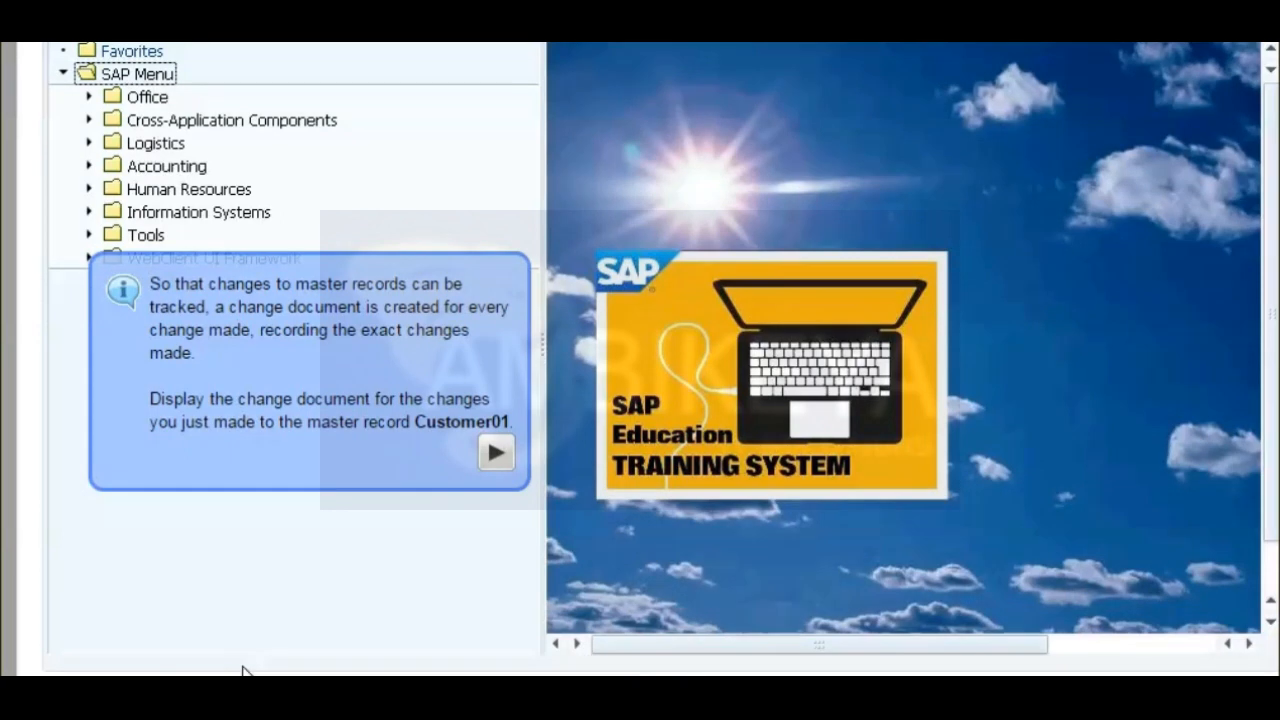
pyautogui.click(497, 456)
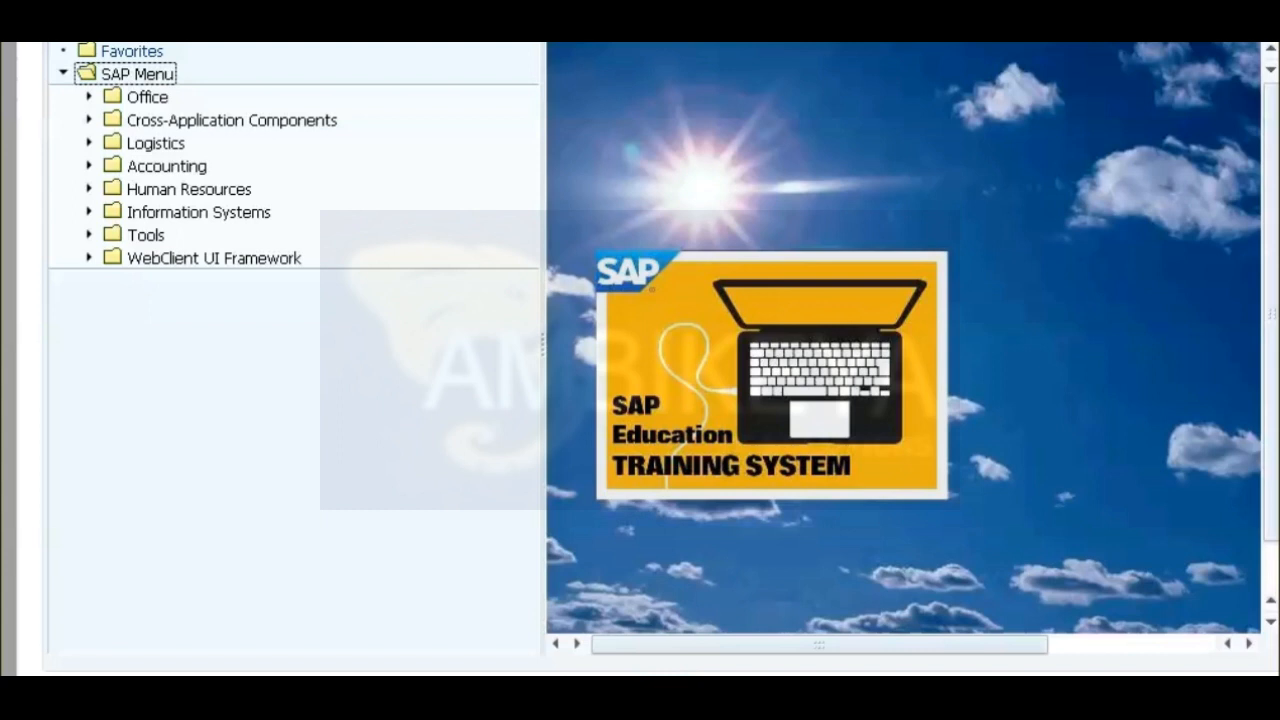
pyautogui.click(89, 166)
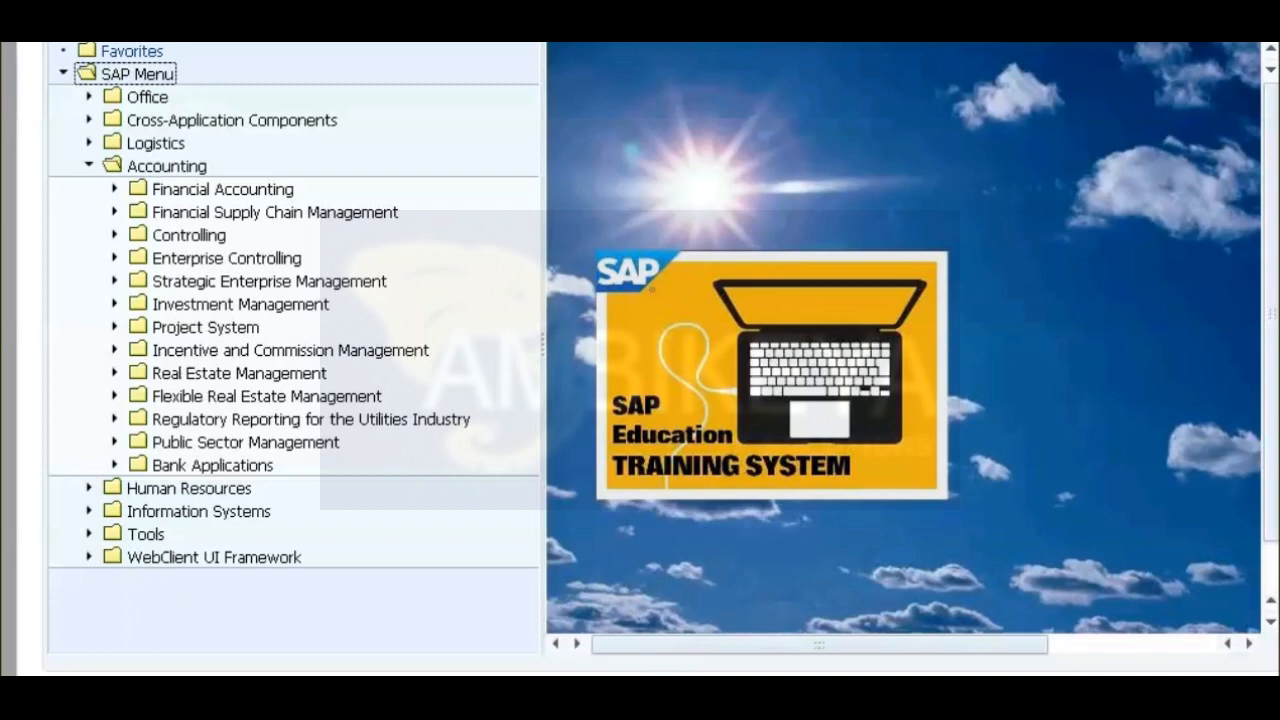
pyautogui.click(115, 188)
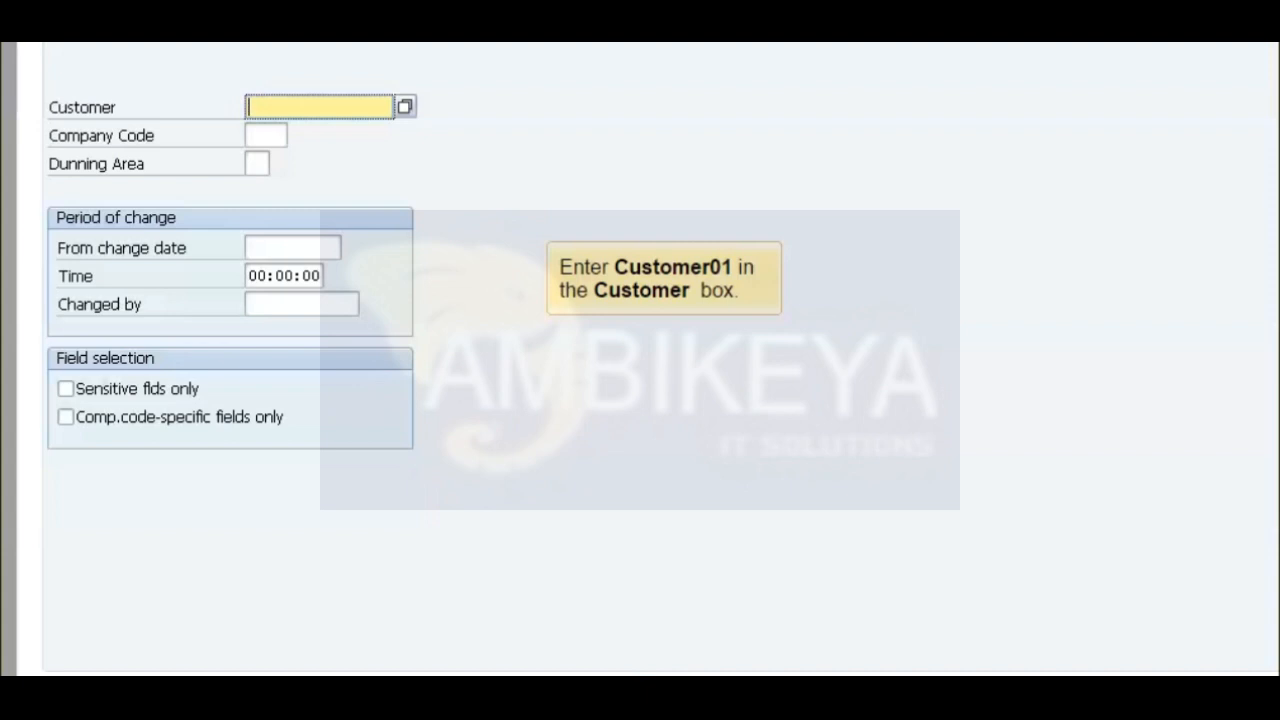
# Display the changed fields of the customer's master record for company code 1000.
pyautogui.write('Customer01')
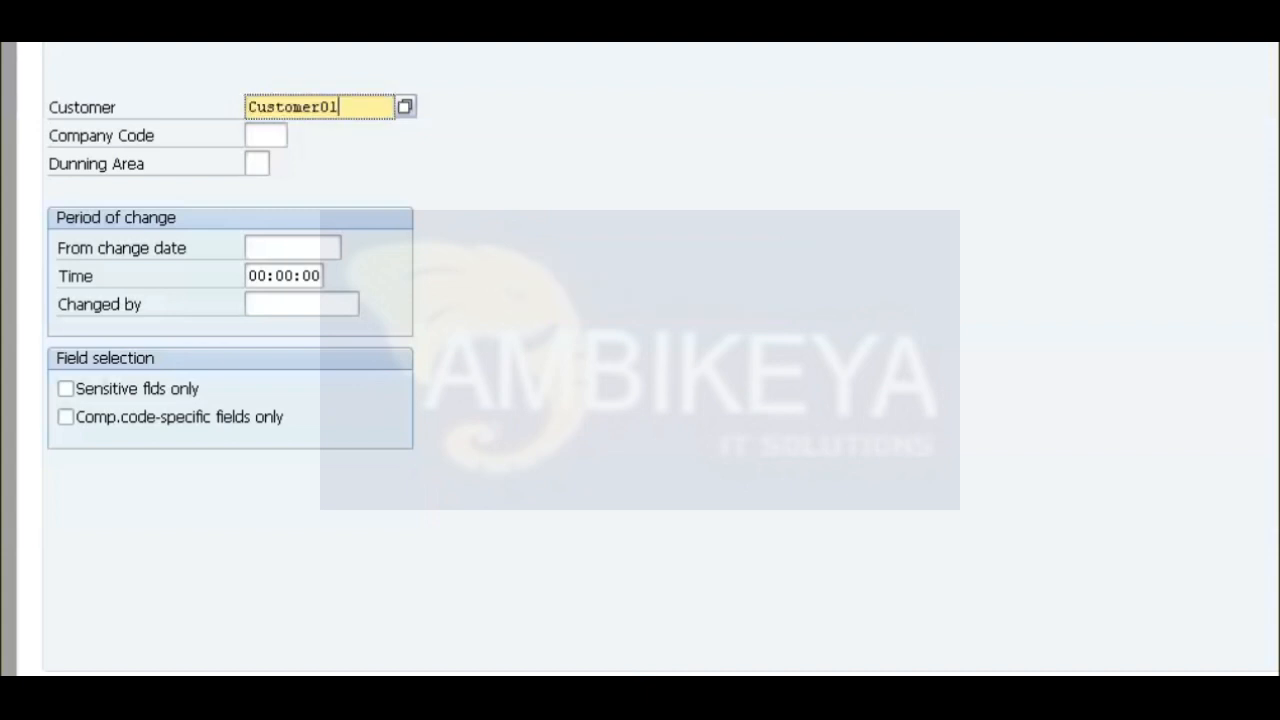
pyautogui.click(265, 135)
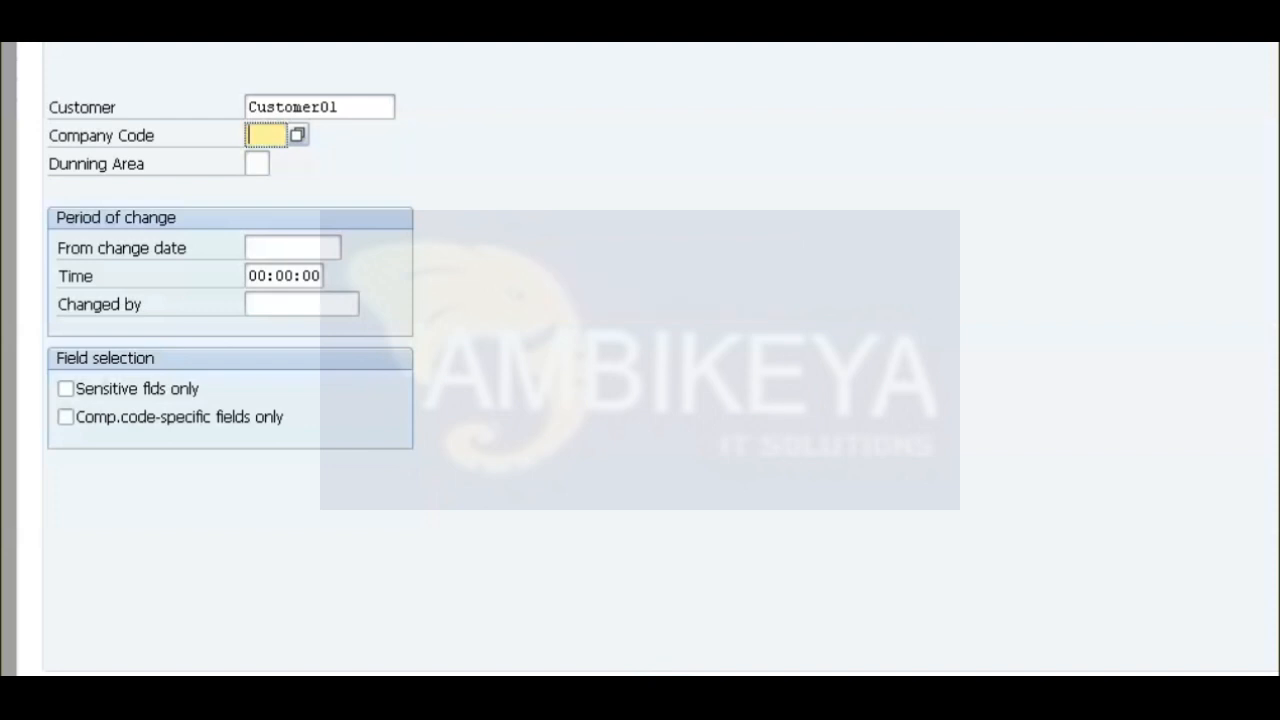
pyautogui.write('1000')
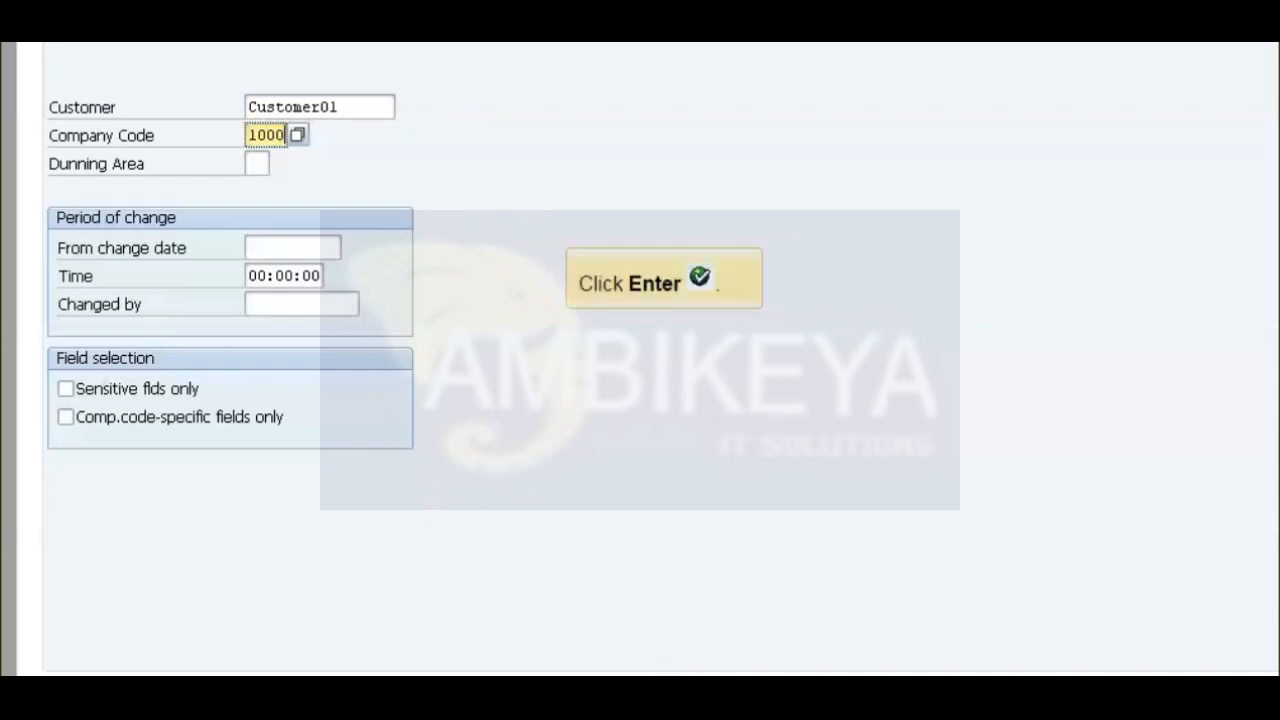
pyautogui.press('Return')
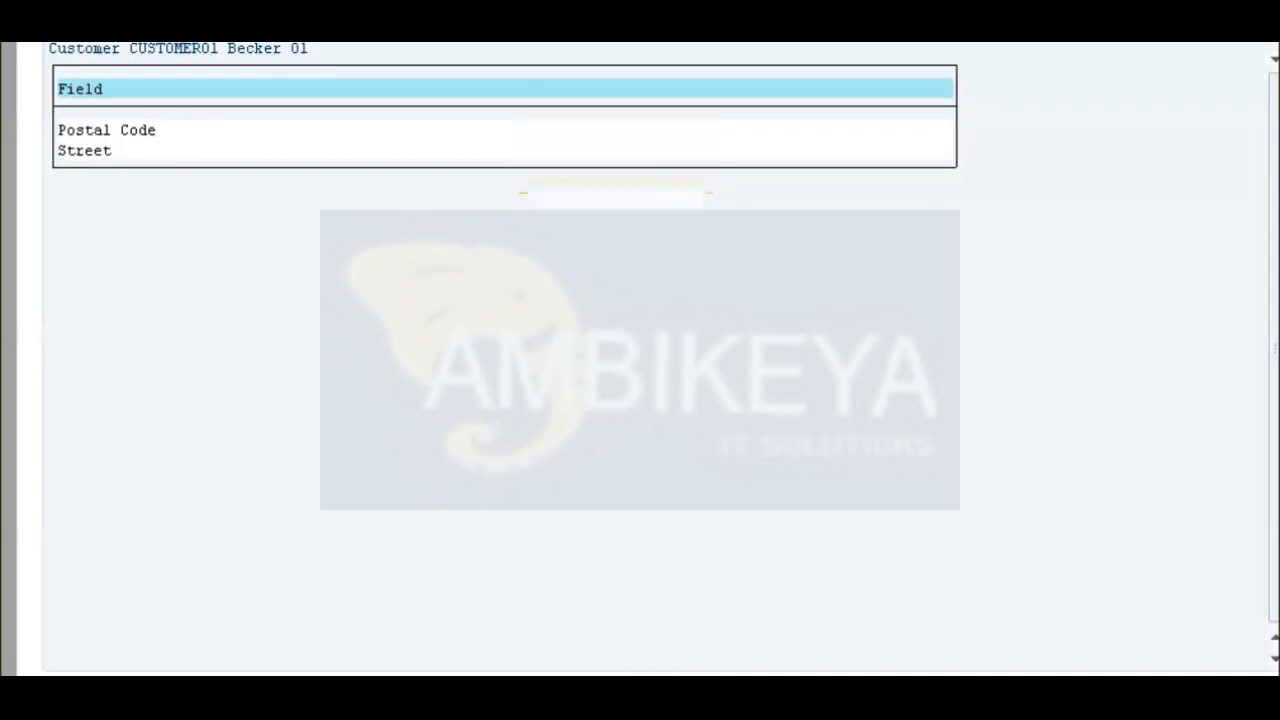
# Examine the Postal Code change down to its detail view and close the details.
pyautogui.doubleClick(106, 130)
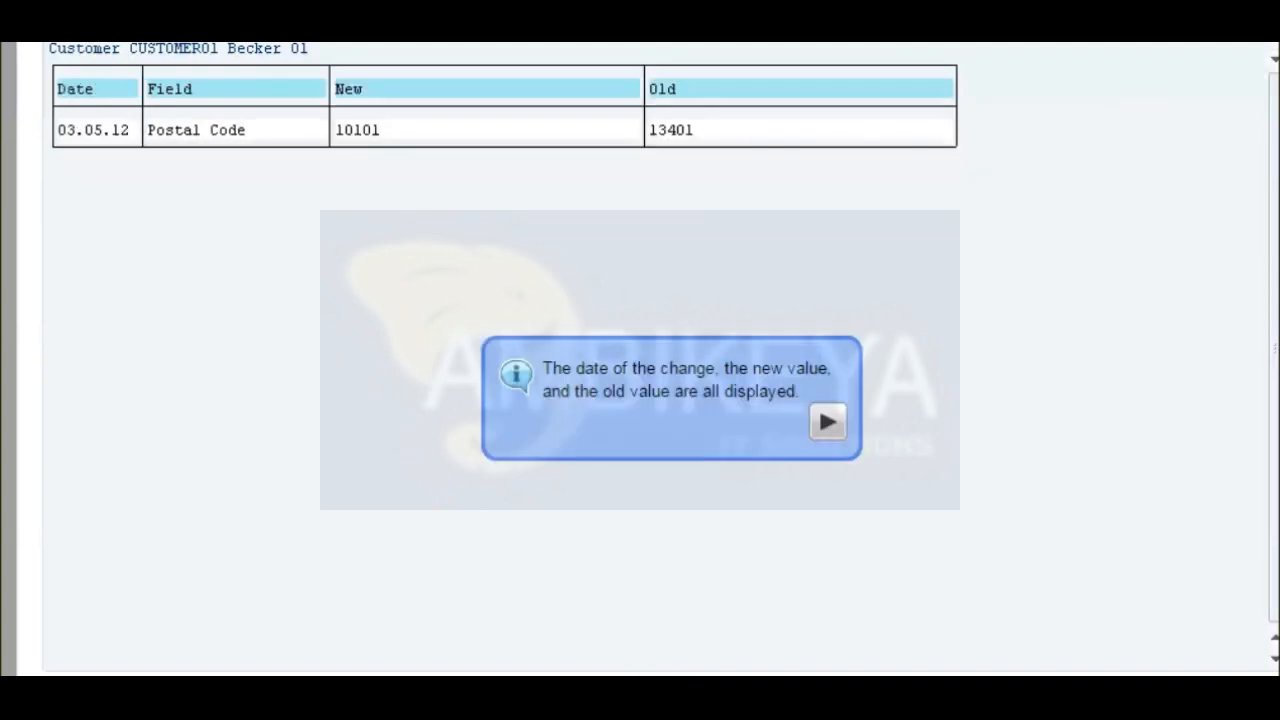
pyautogui.doubleClick(106, 130)
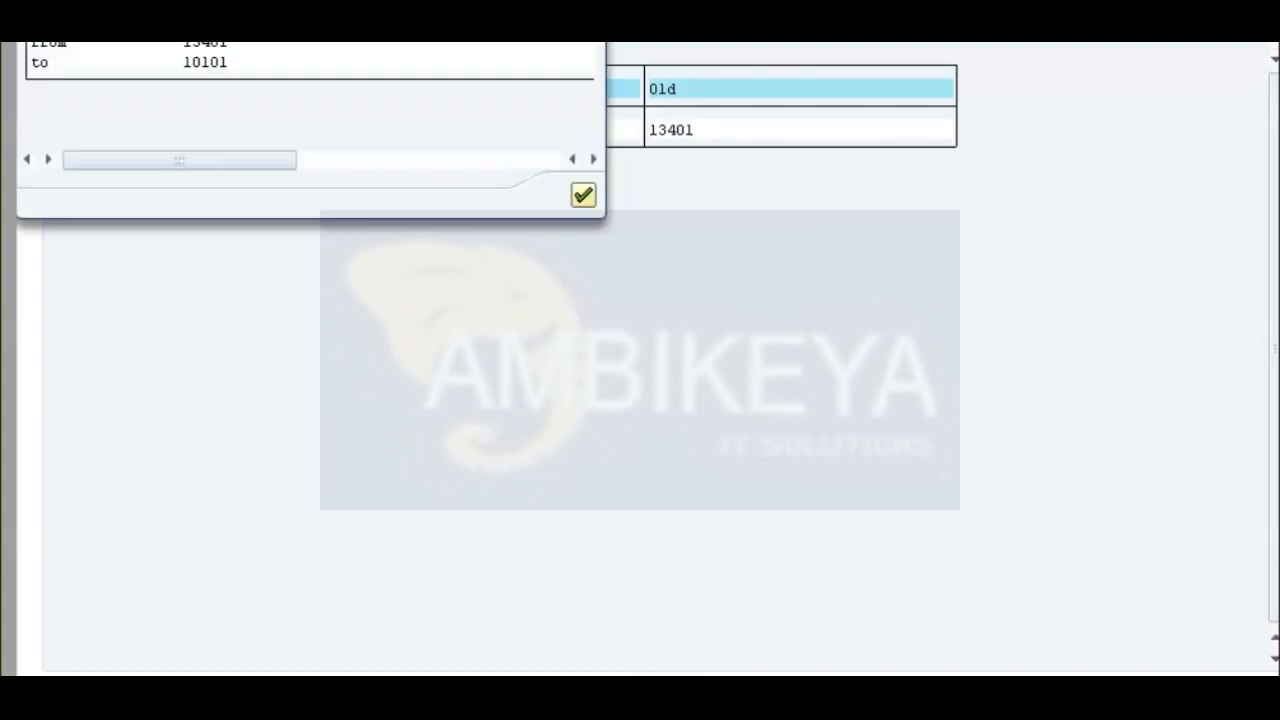
pyautogui.press('Return')
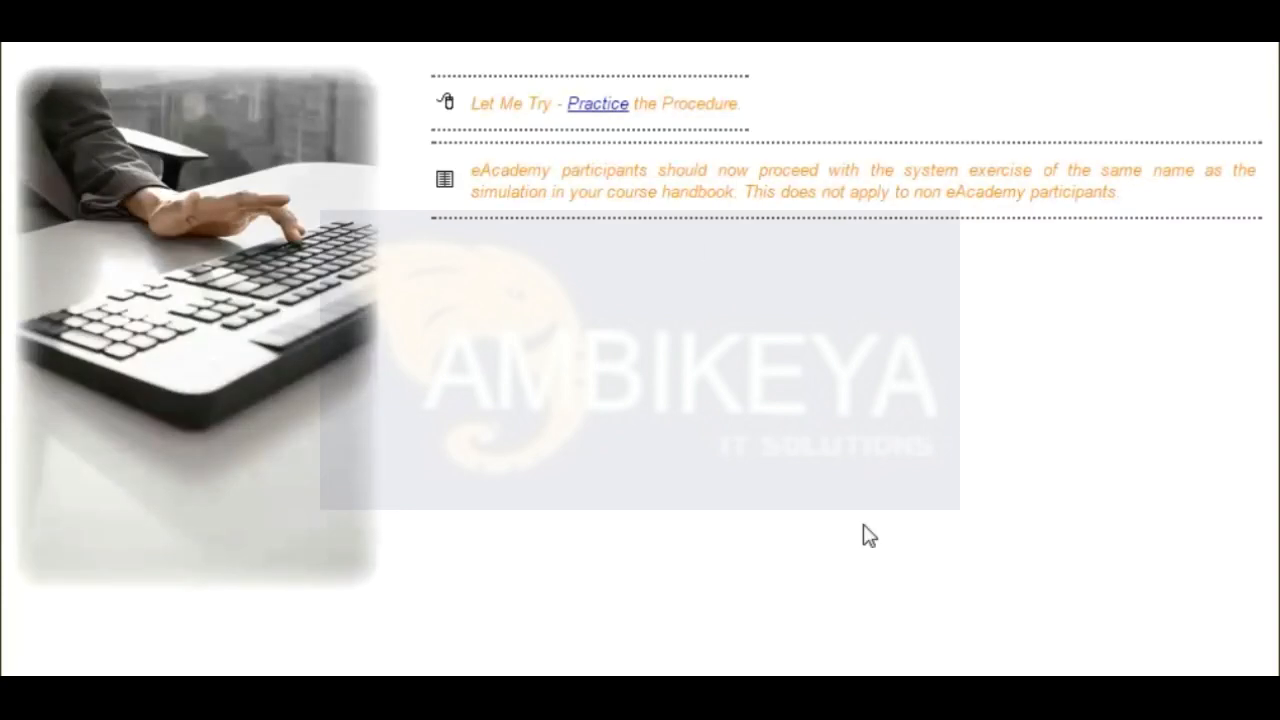
# Start the next practice procedure.
pyautogui.click(607, 109)
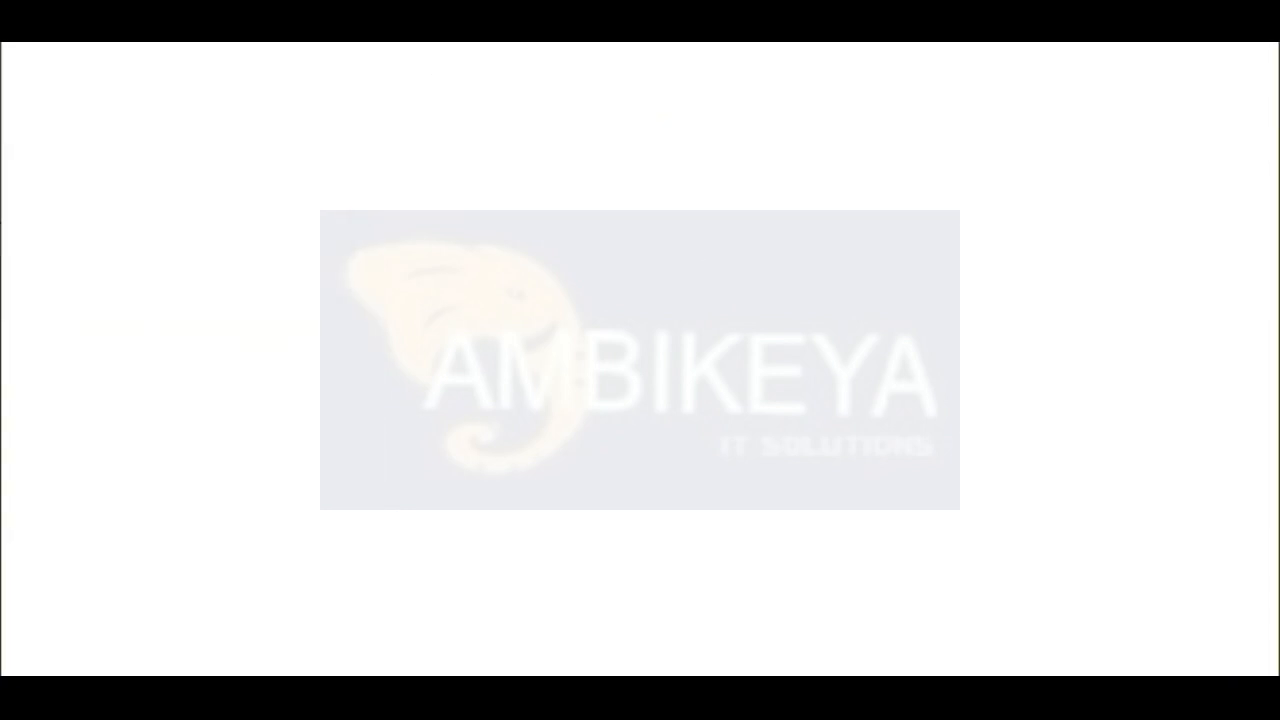
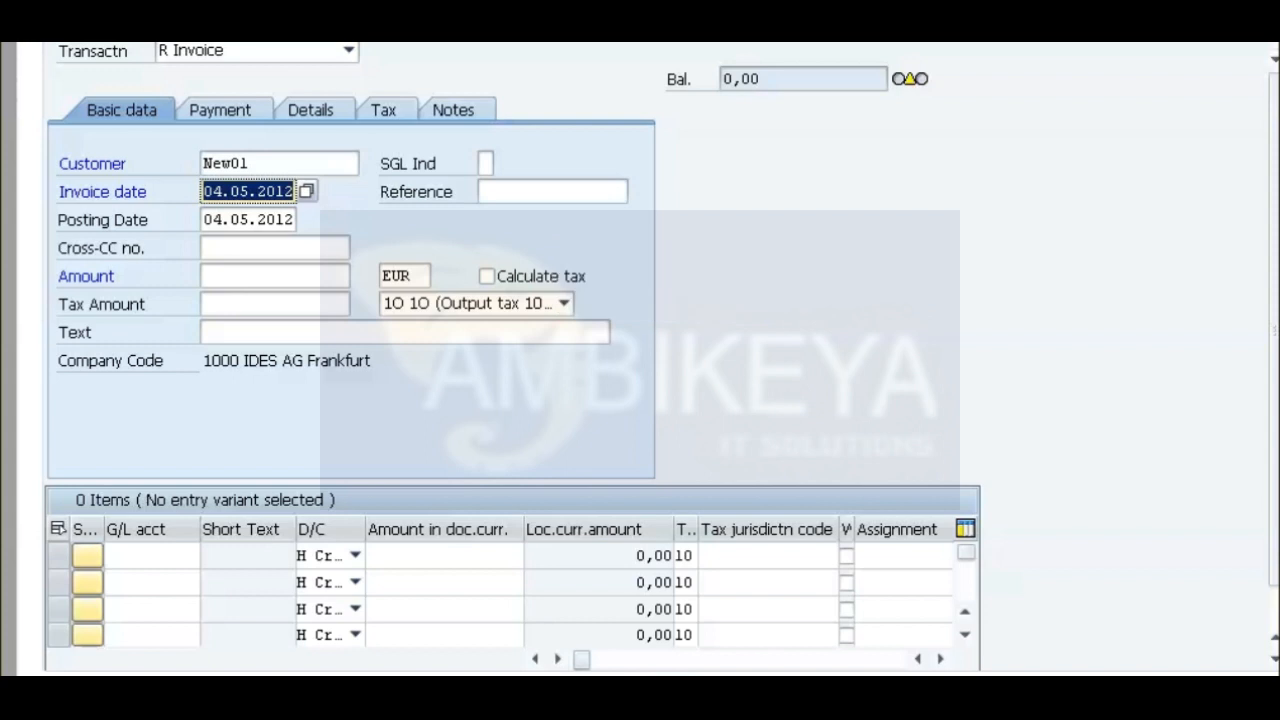
# Set the customer invoice amount to 500 and its tax code to 0O (Output tax 0%).
pyautogui.click(274, 276)
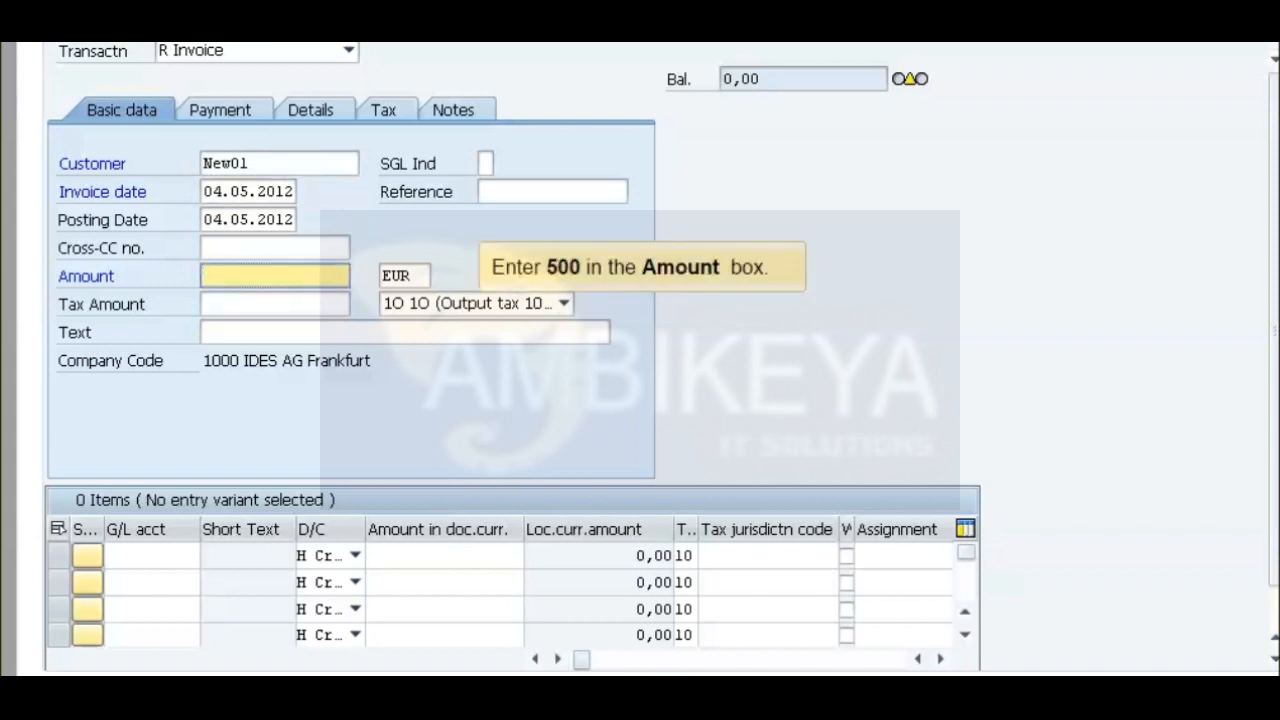
pyautogui.write('500')
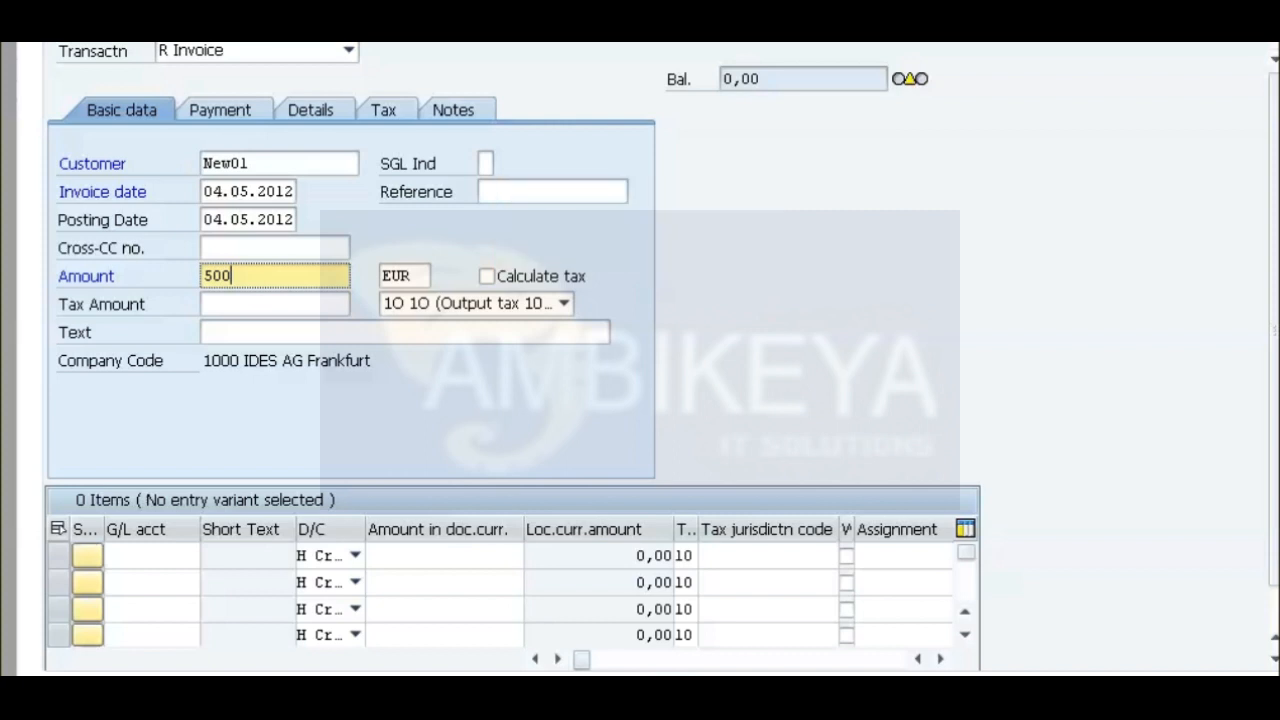
pyautogui.click(564, 304)
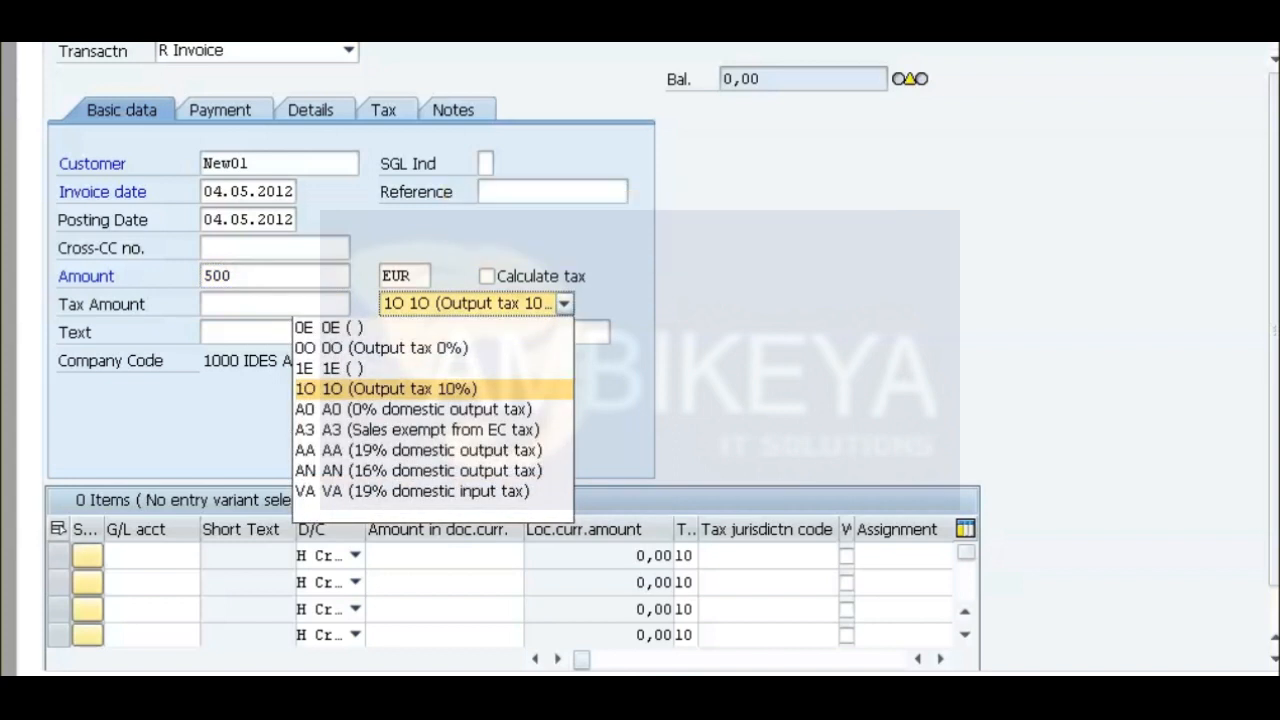
pyautogui.click(395, 348)
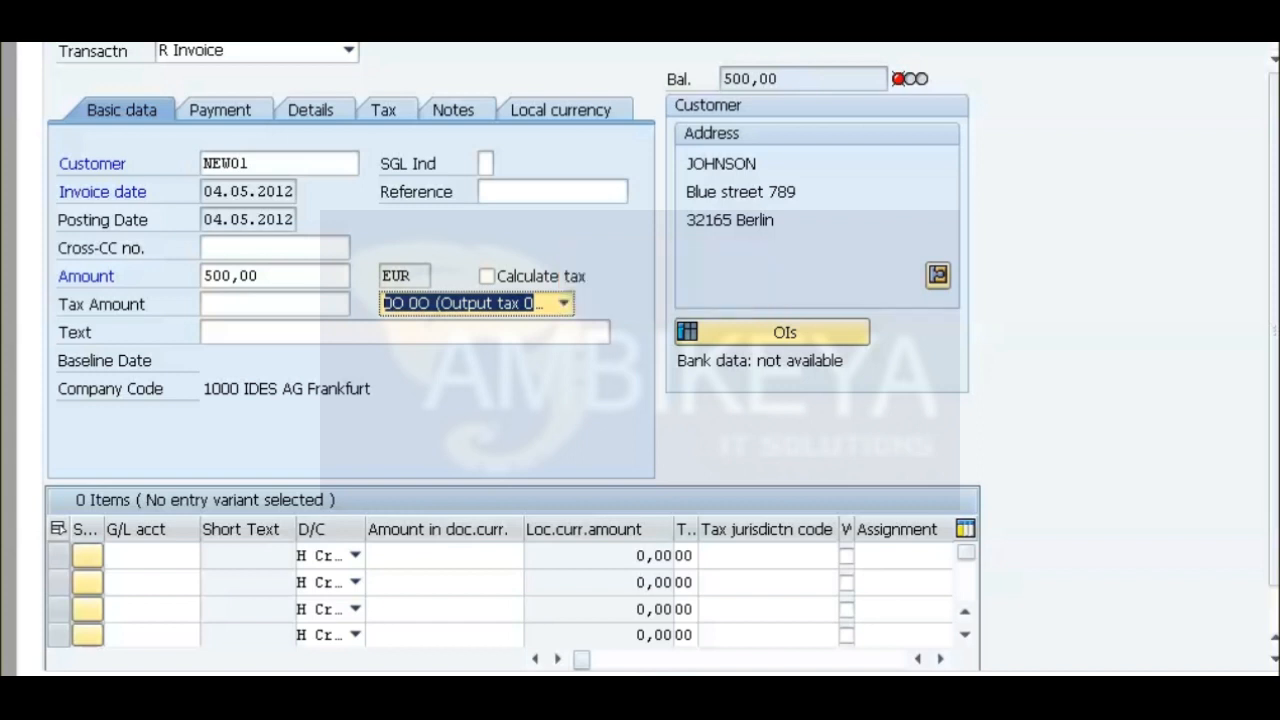
# Enter the revenue G/L account in the first line item as a credit of 500 in document currency.
pyautogui.click(151, 556)
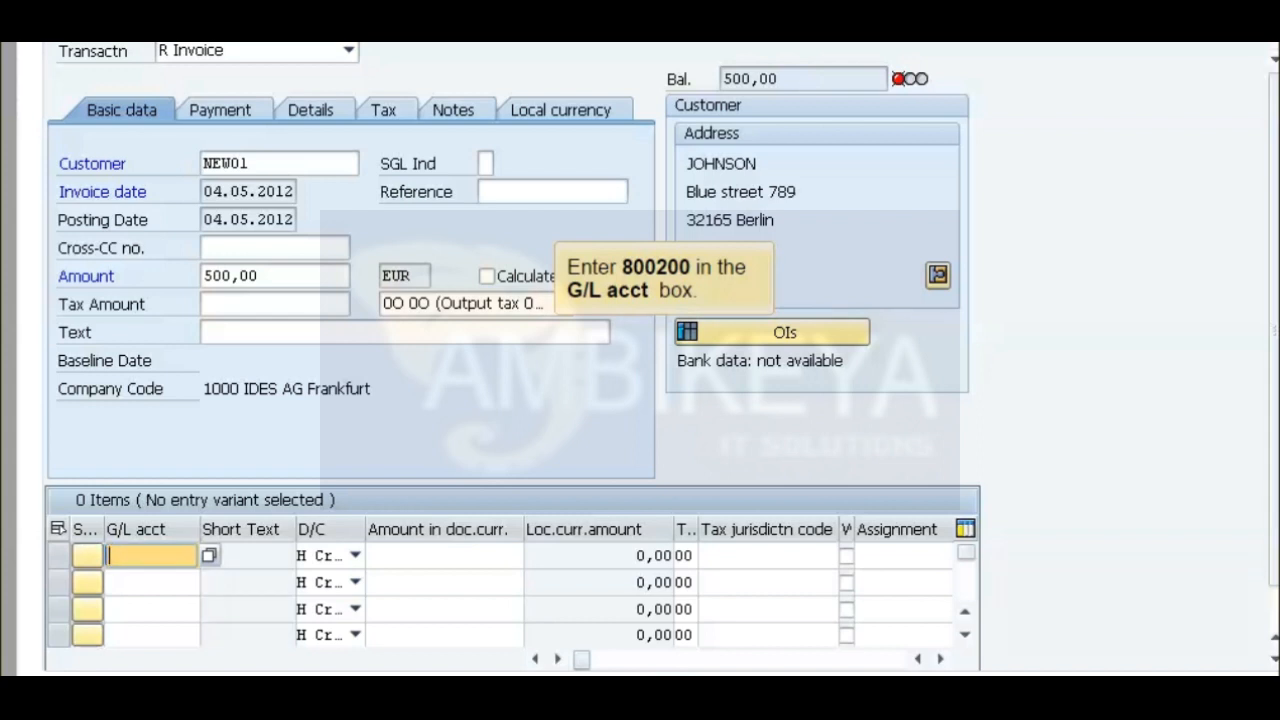
pyautogui.write('800200')
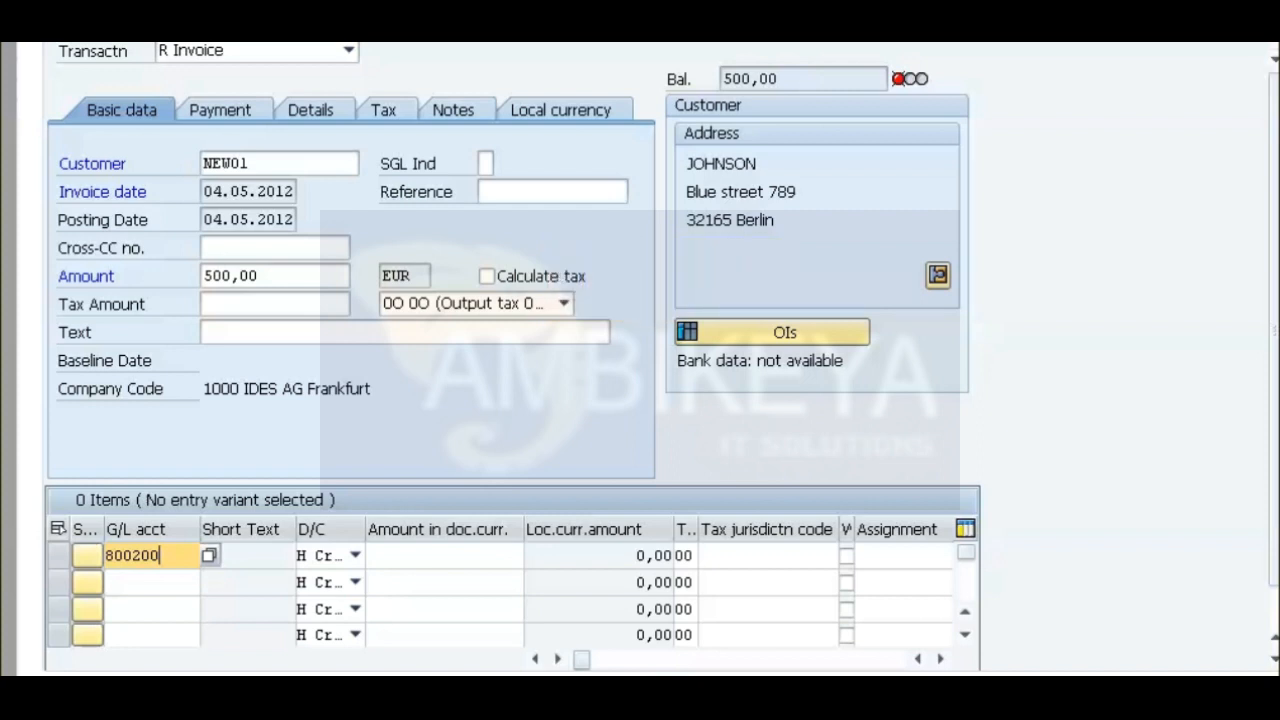
pyautogui.click(355, 555)
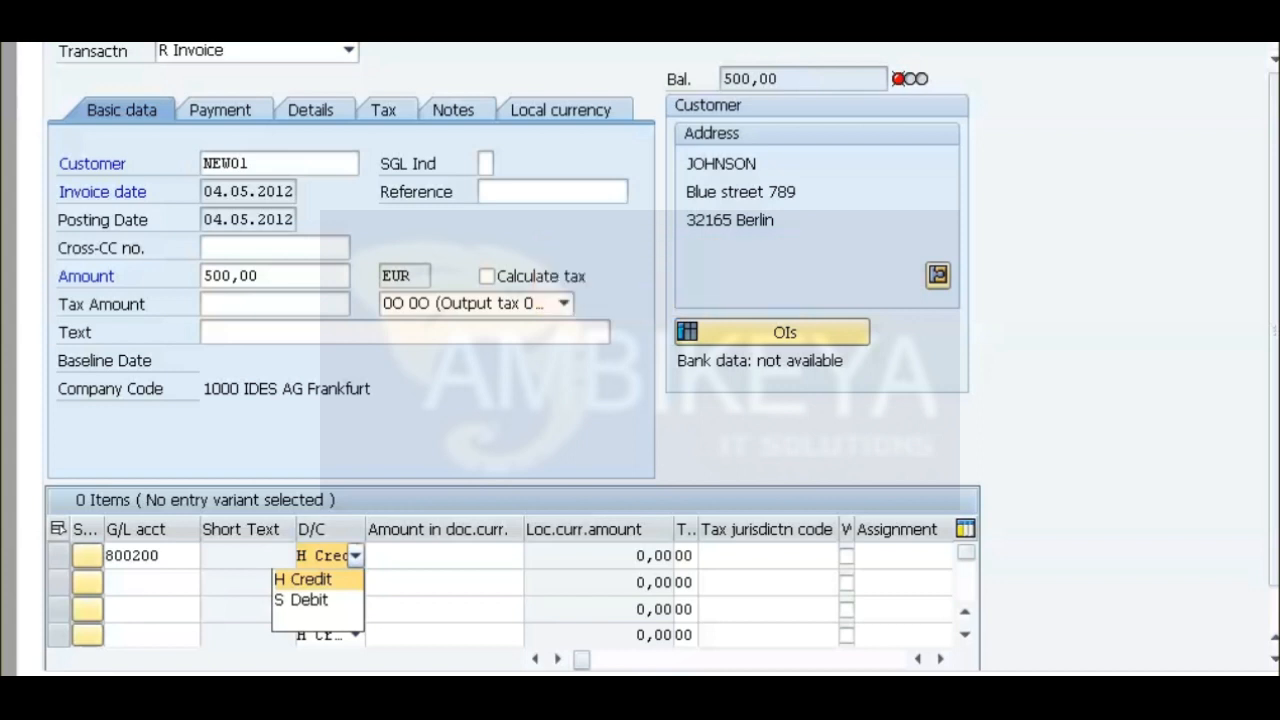
pyautogui.click(304, 580)
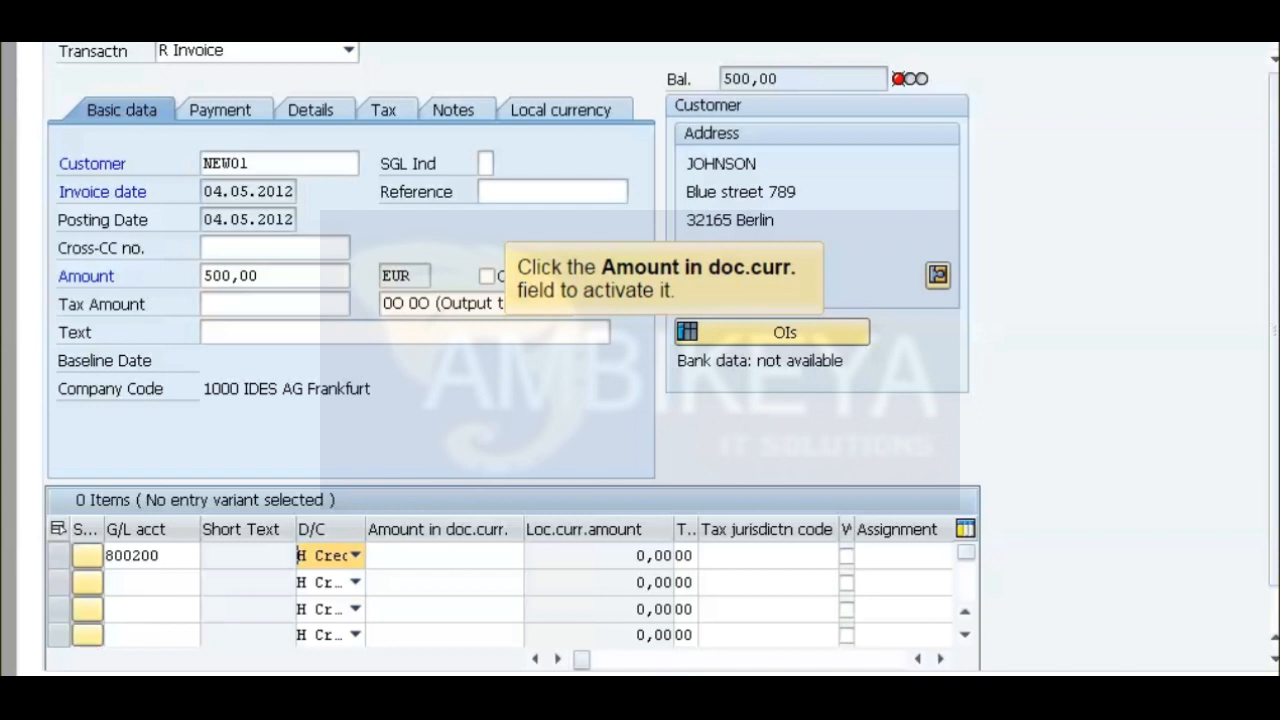
pyautogui.click(444, 556)
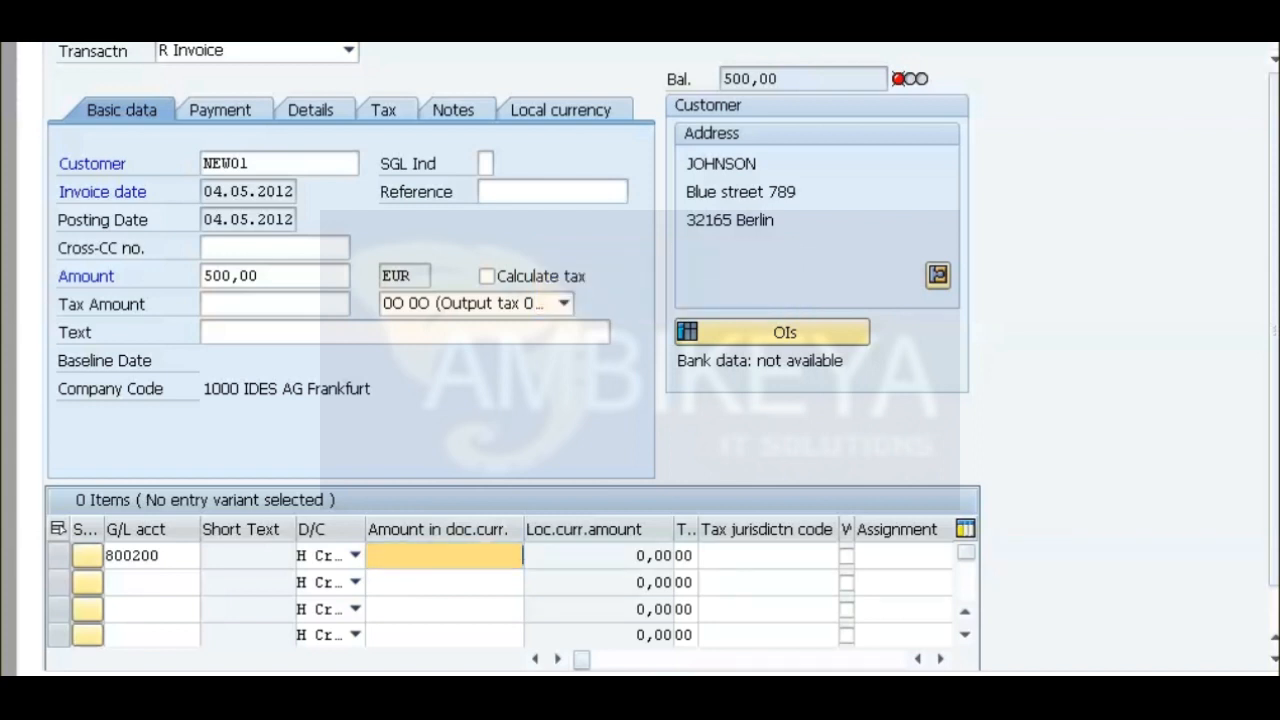
pyautogui.write('500')
# Choose the Output tax 0% code for the first line item and simulate the invoice.
pyautogui.click(684, 556)
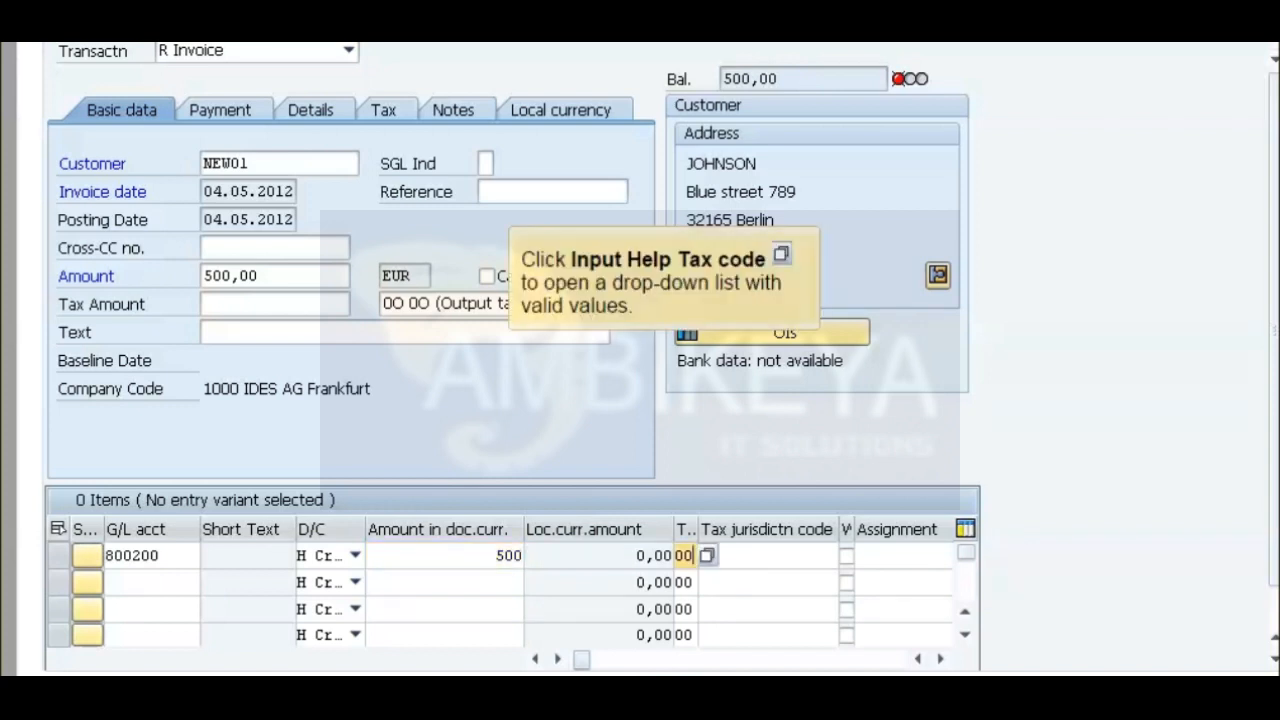
pyautogui.click(708, 556)
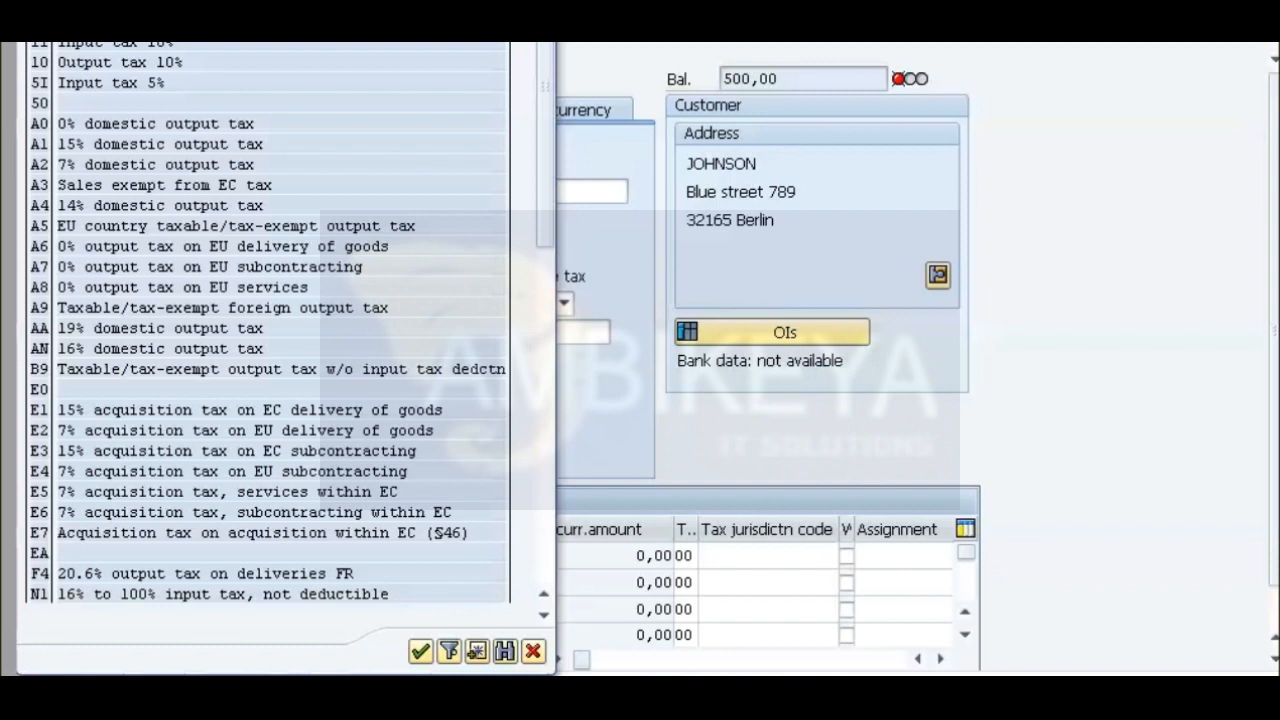
pyautogui.doubleClick(42, 22)
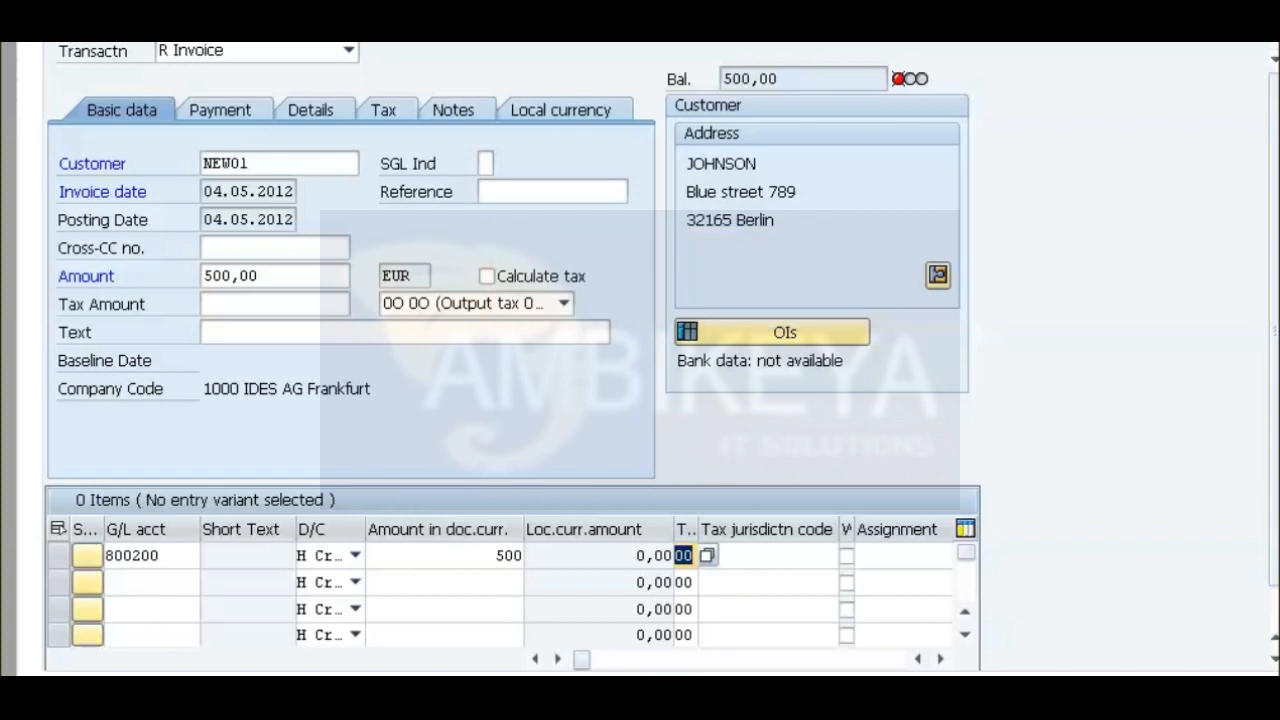
pyautogui.press('F9')
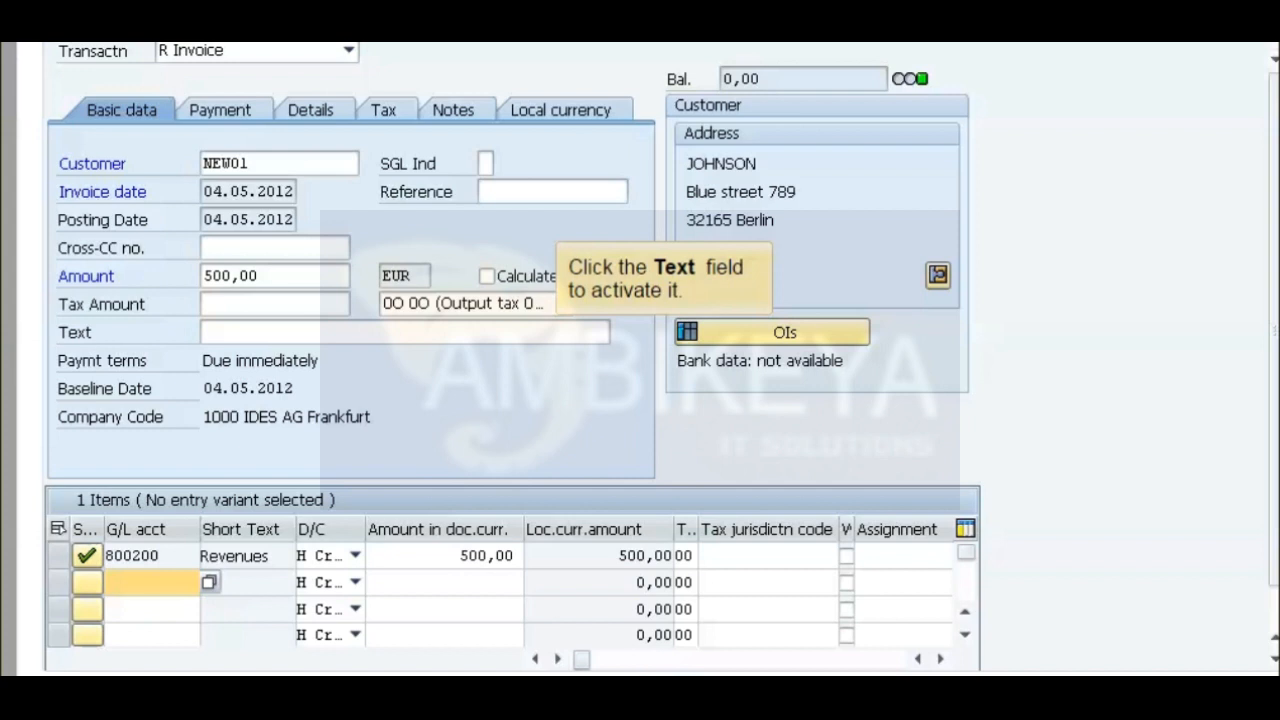
# Enter the invoice text "Customer invoice-01" and post the invoice.
pyautogui.click(404, 332)
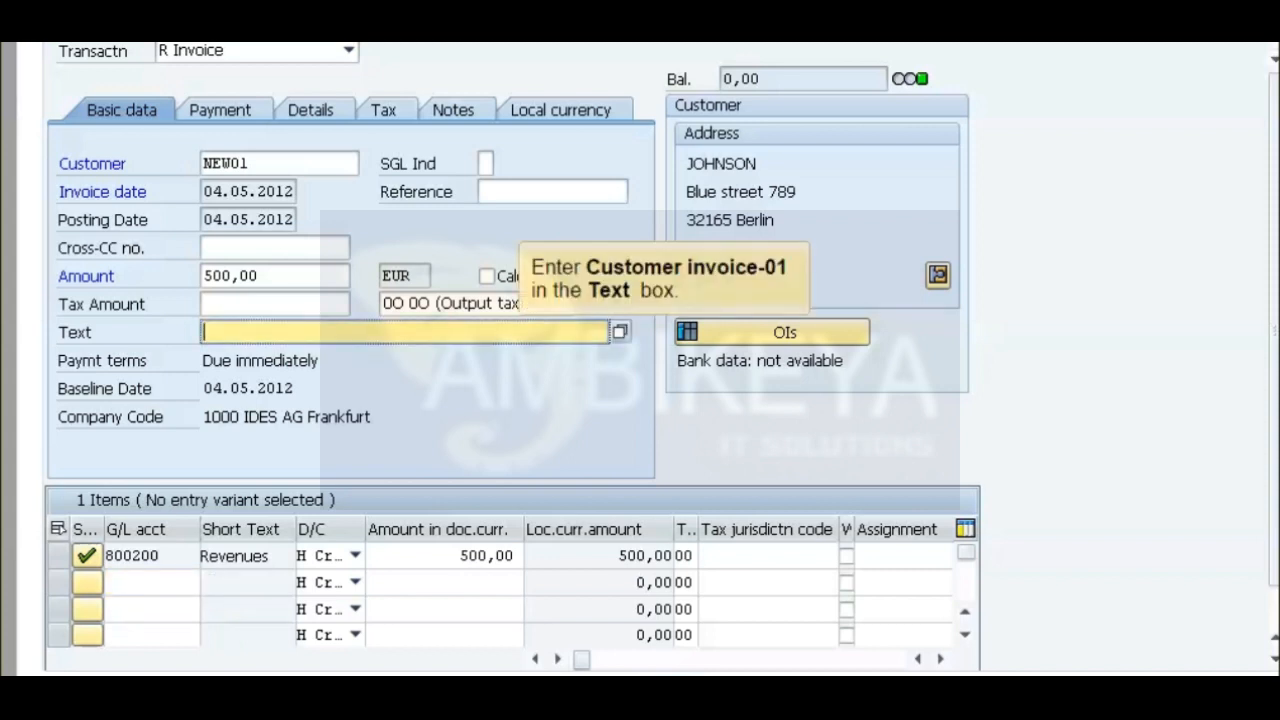
pyautogui.write('Customer invoice-01')
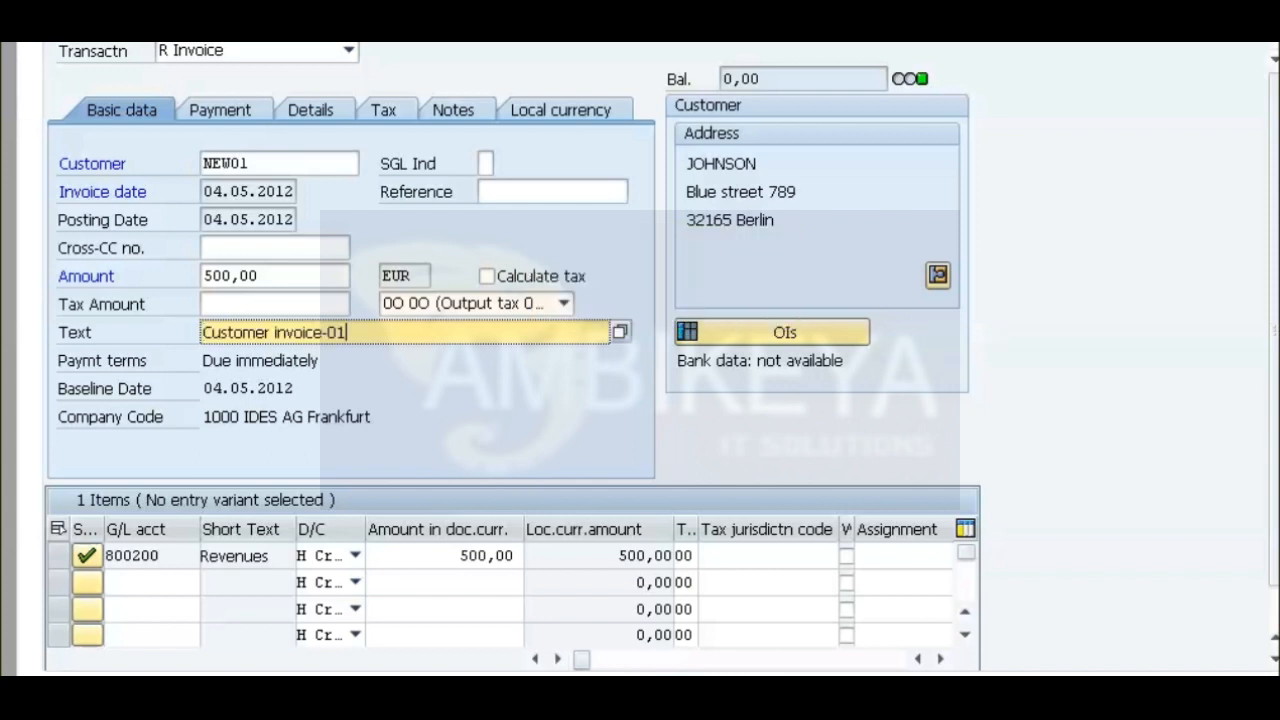
pyautogui.hotkey('ctrl', 's')
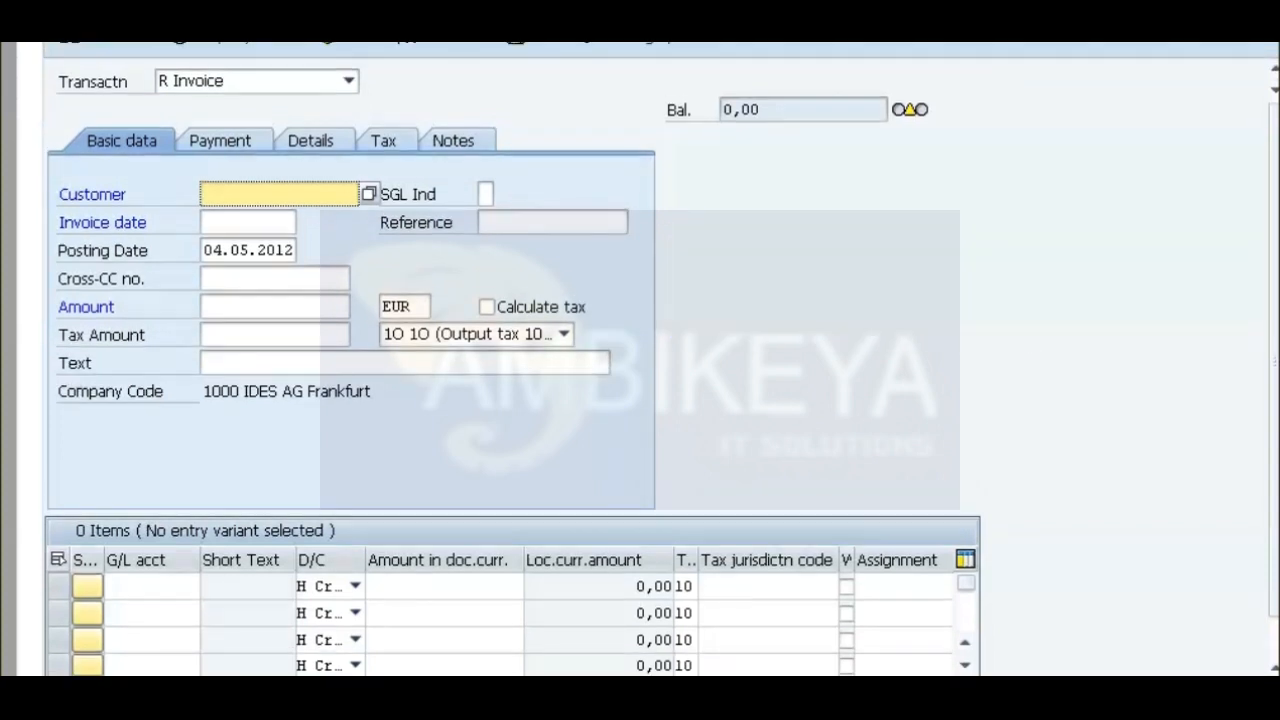
# Exit the invoice entry and start the next practice procedure.
pyautogui.hotkey('shift', 'F3')
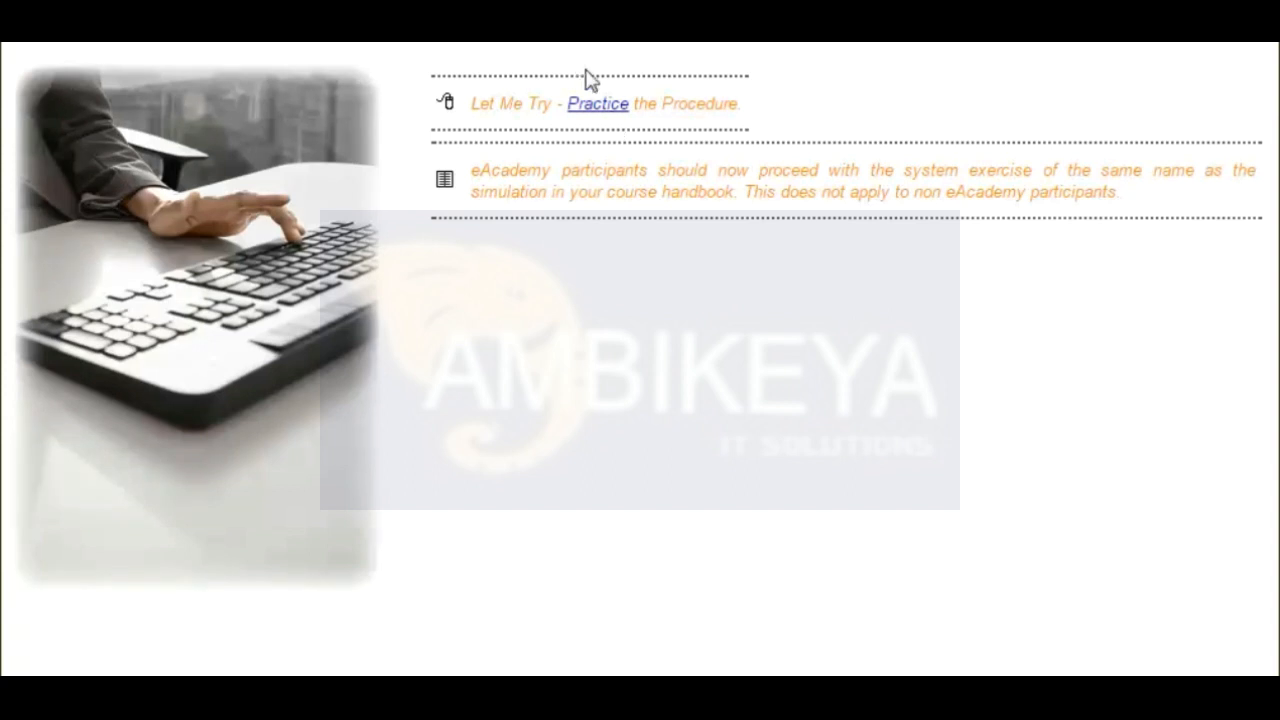
pyautogui.click(600, 106)
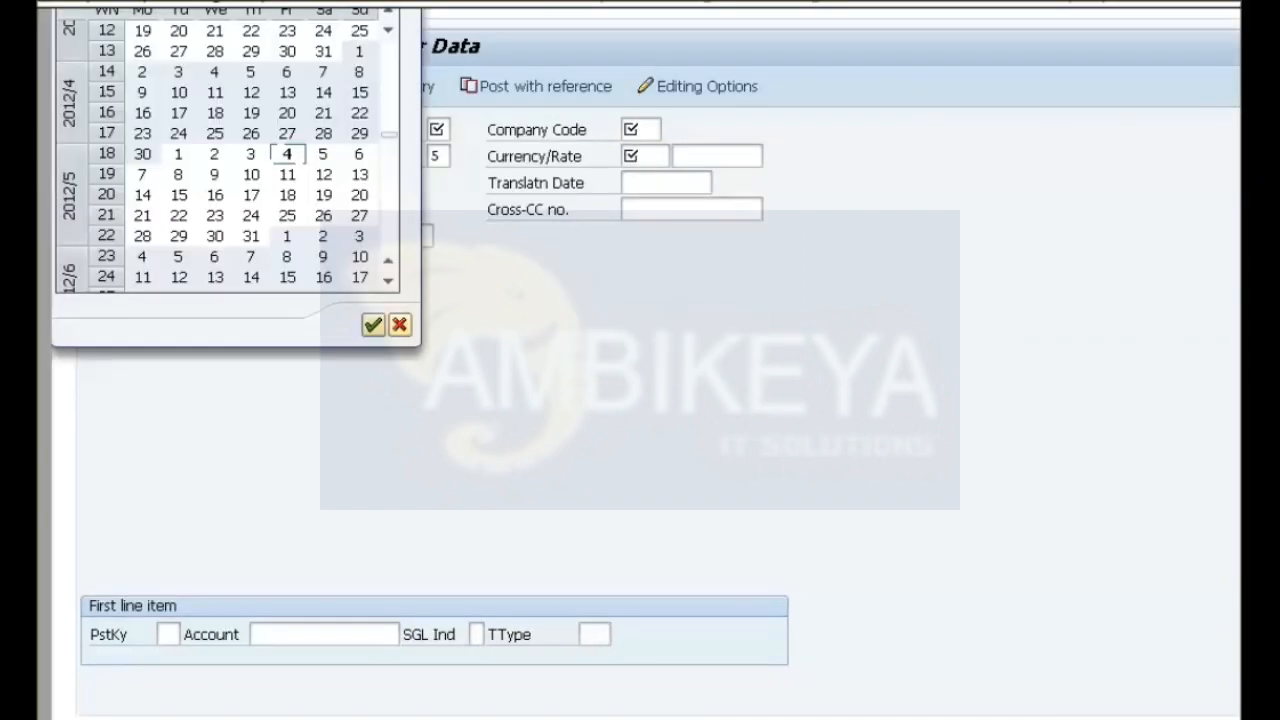
# Fill the invoice header with document date 04.05.2012, company code 1000, currency EUR and document type DR.
pyautogui.doubleClick(287, 154)
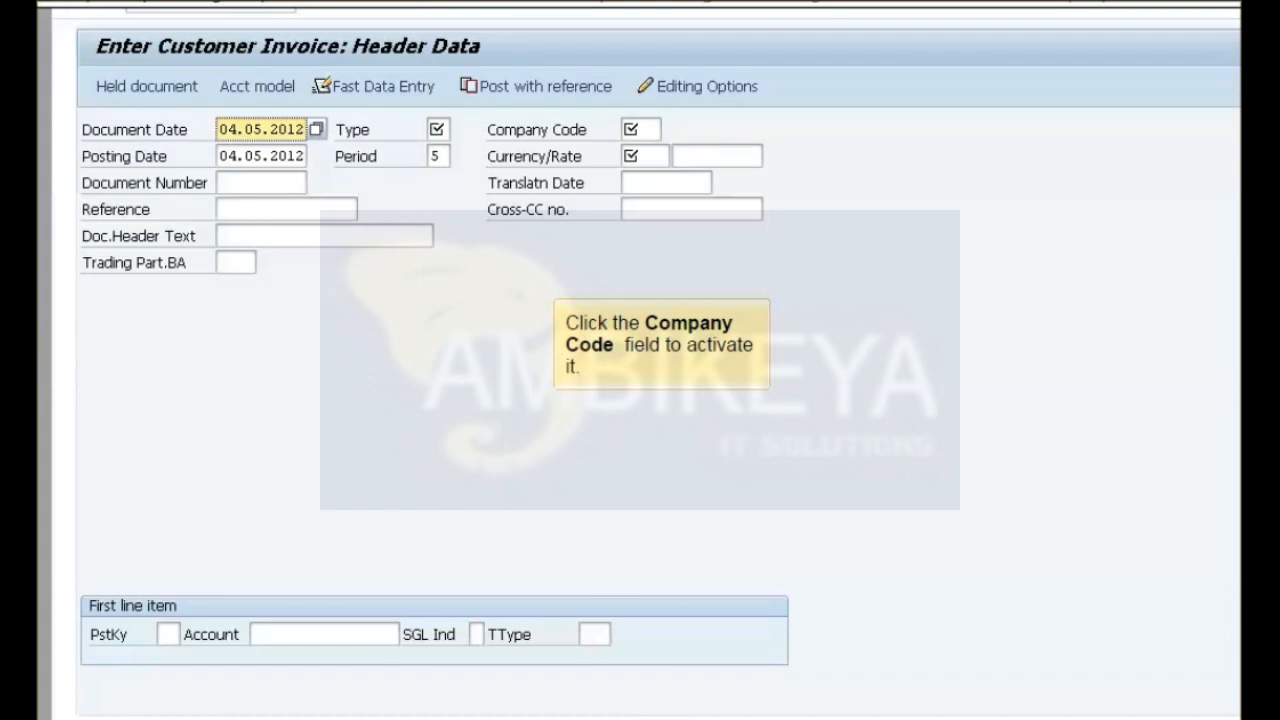
pyautogui.click(640, 129)
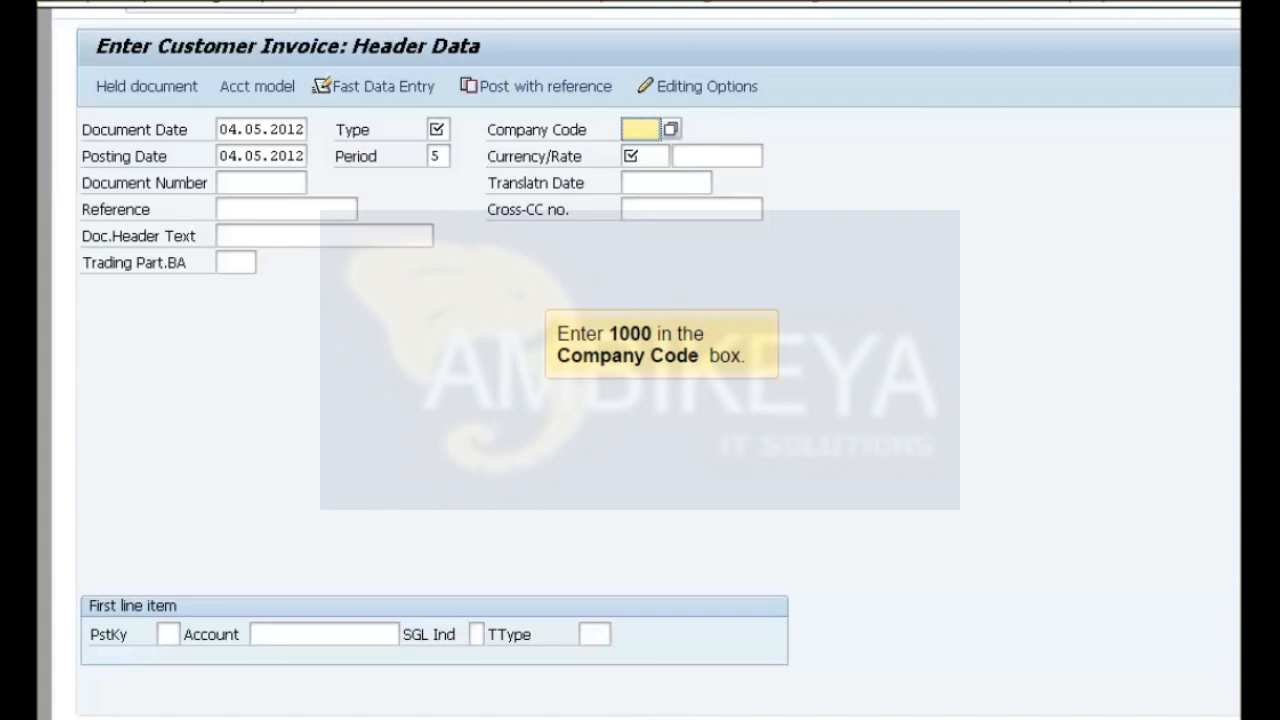
pyautogui.write('1000')
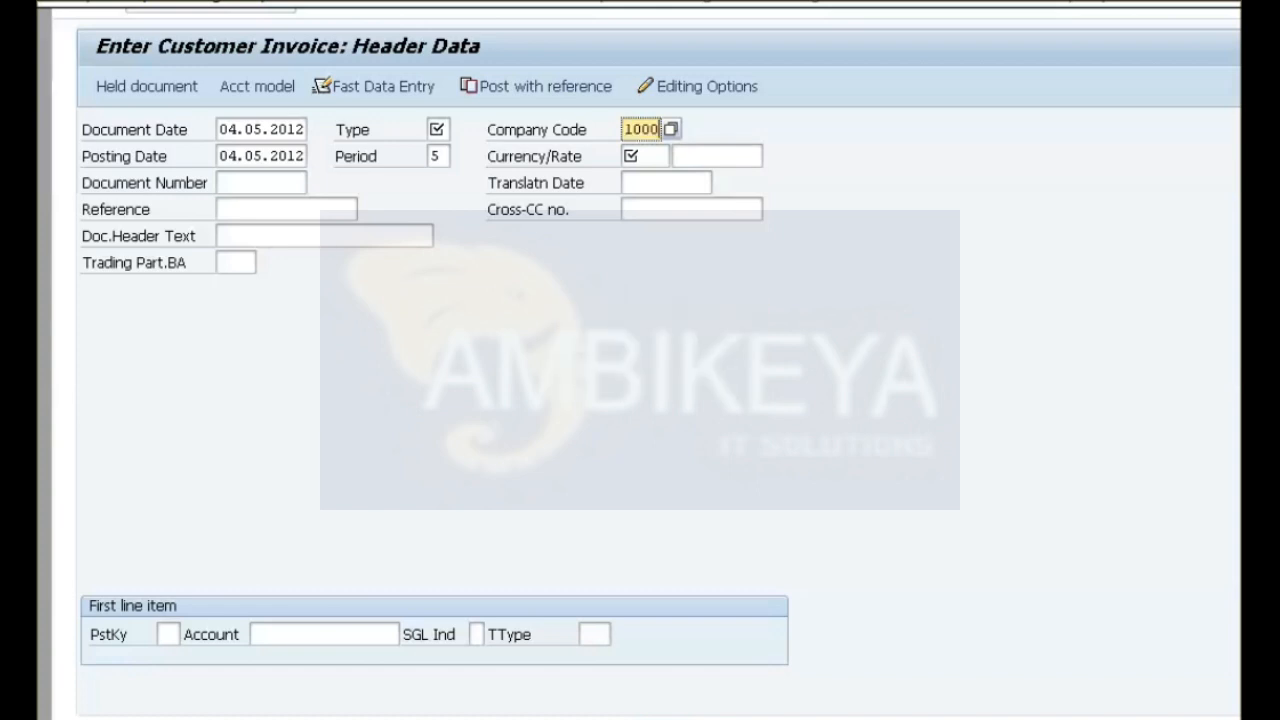
pyautogui.click(645, 156)
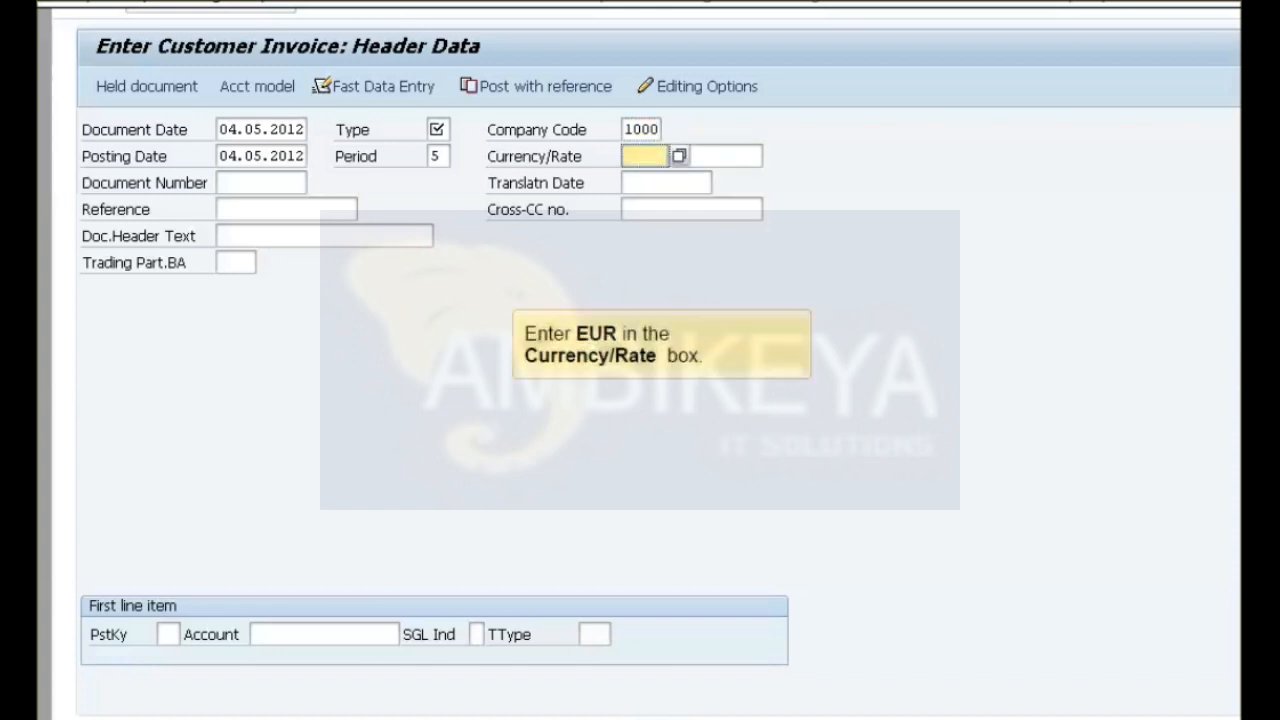
pyautogui.write('EUR')
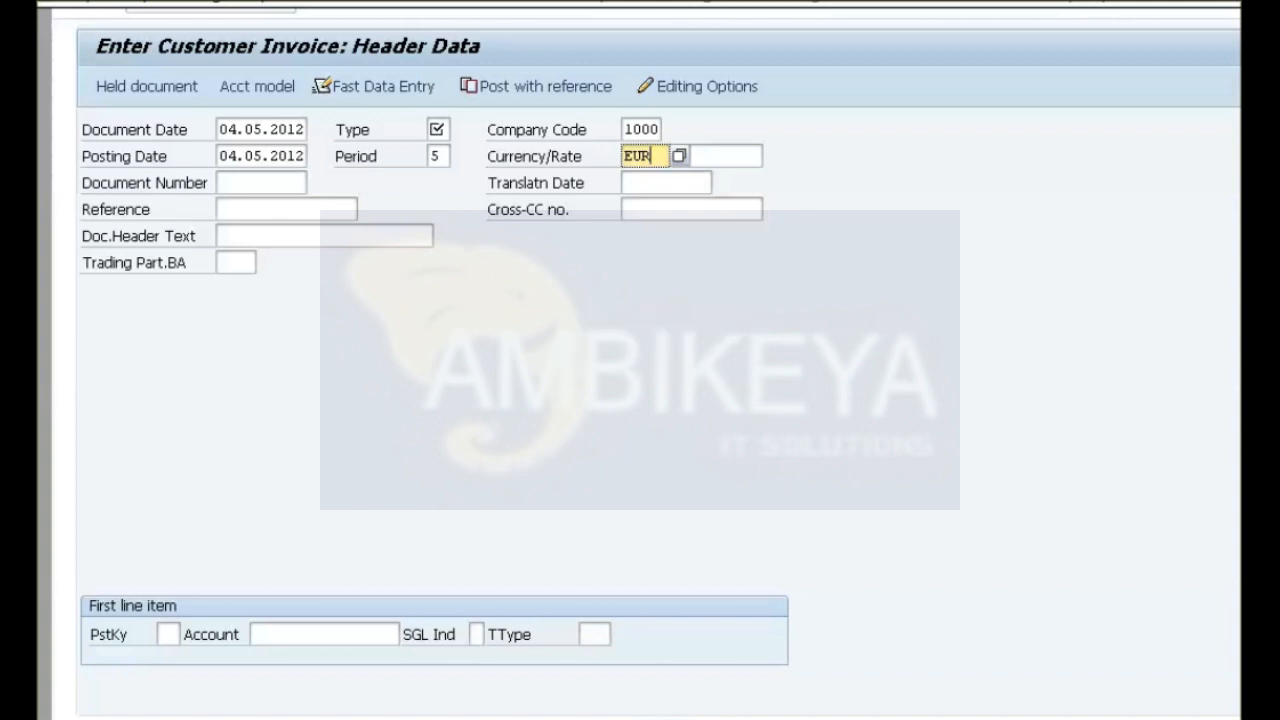
pyautogui.click(438, 129)
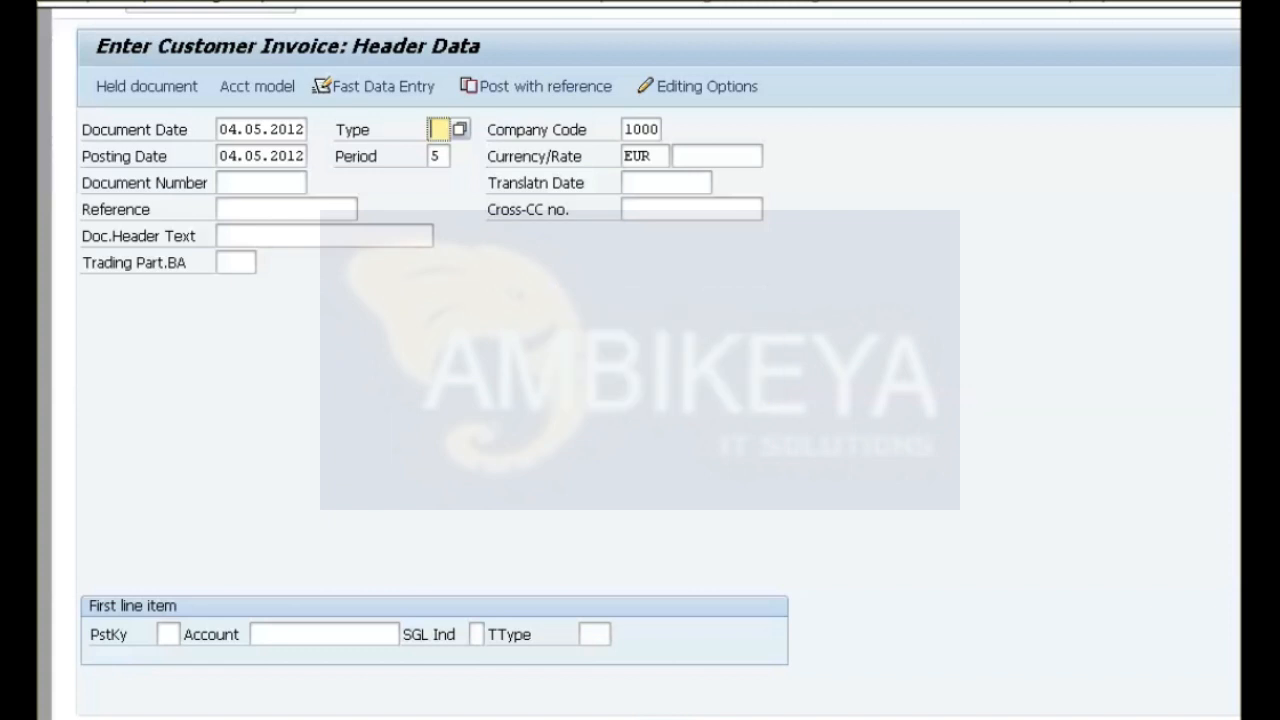
pyautogui.press('F4')
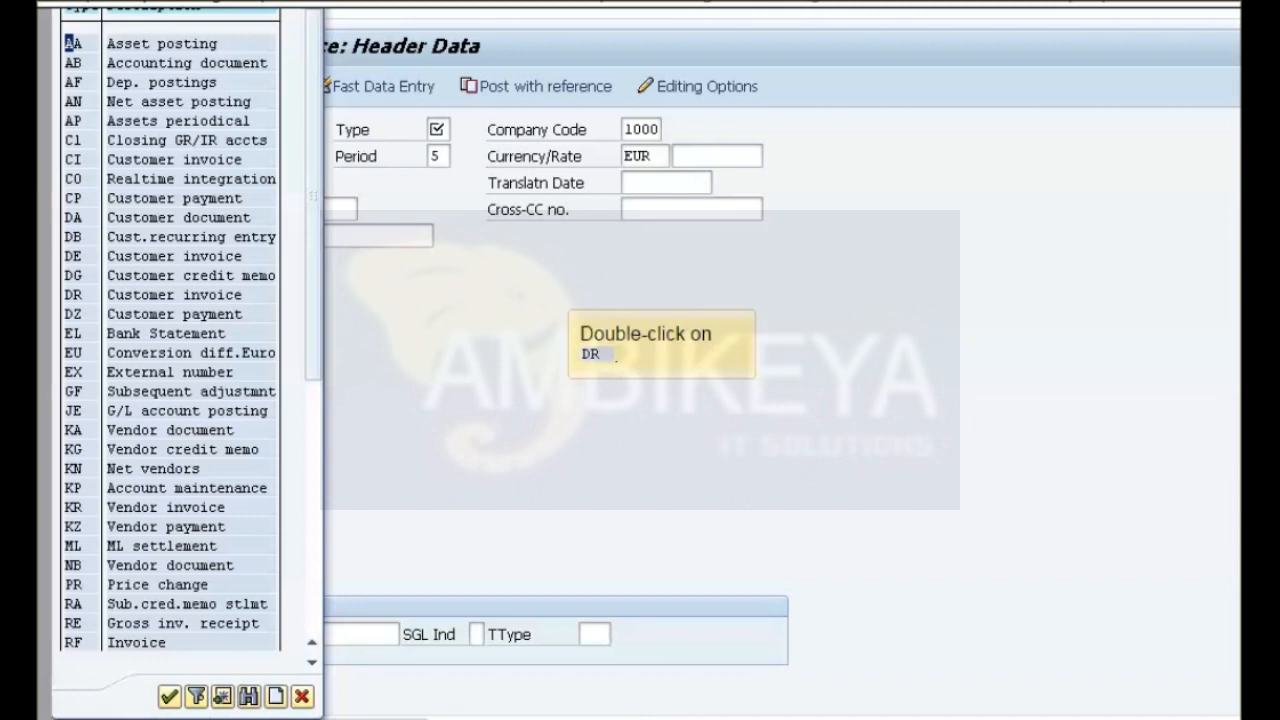
pyautogui.doubleClick(74, 295)
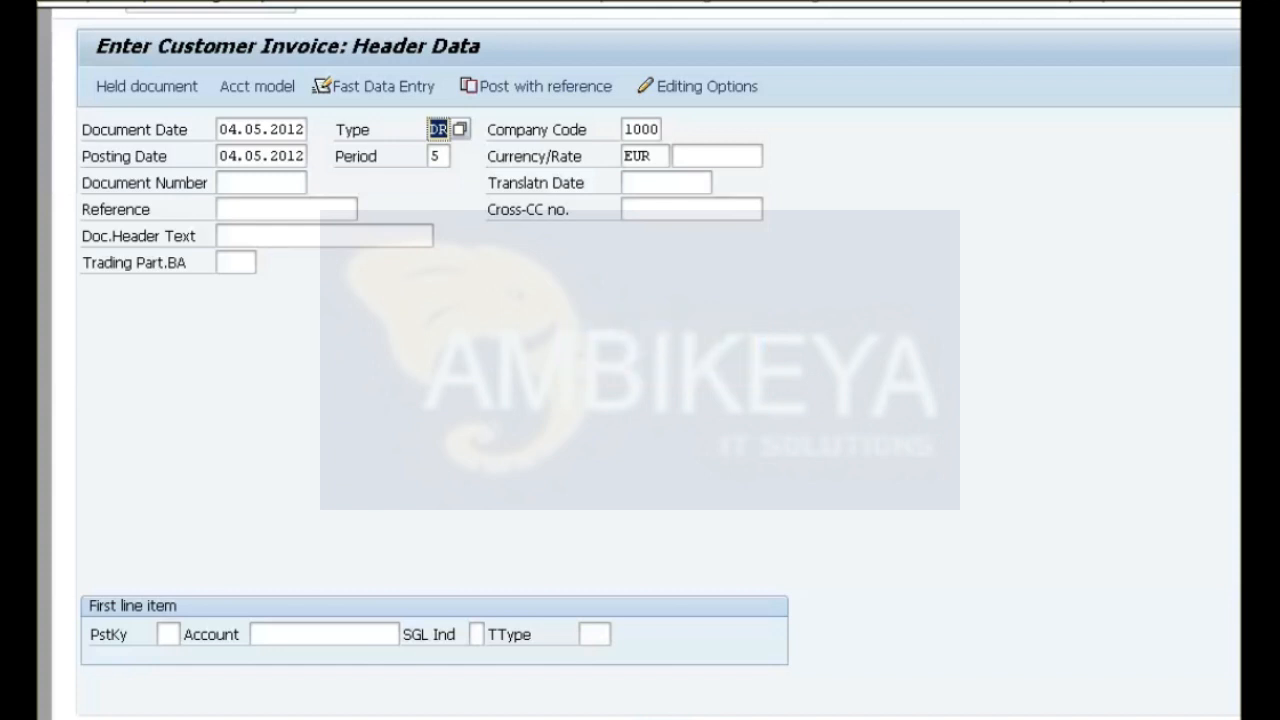
# Enter posting key 01 and the customer's account for the first line item and continue to the customer item.
pyautogui.click(168, 634)
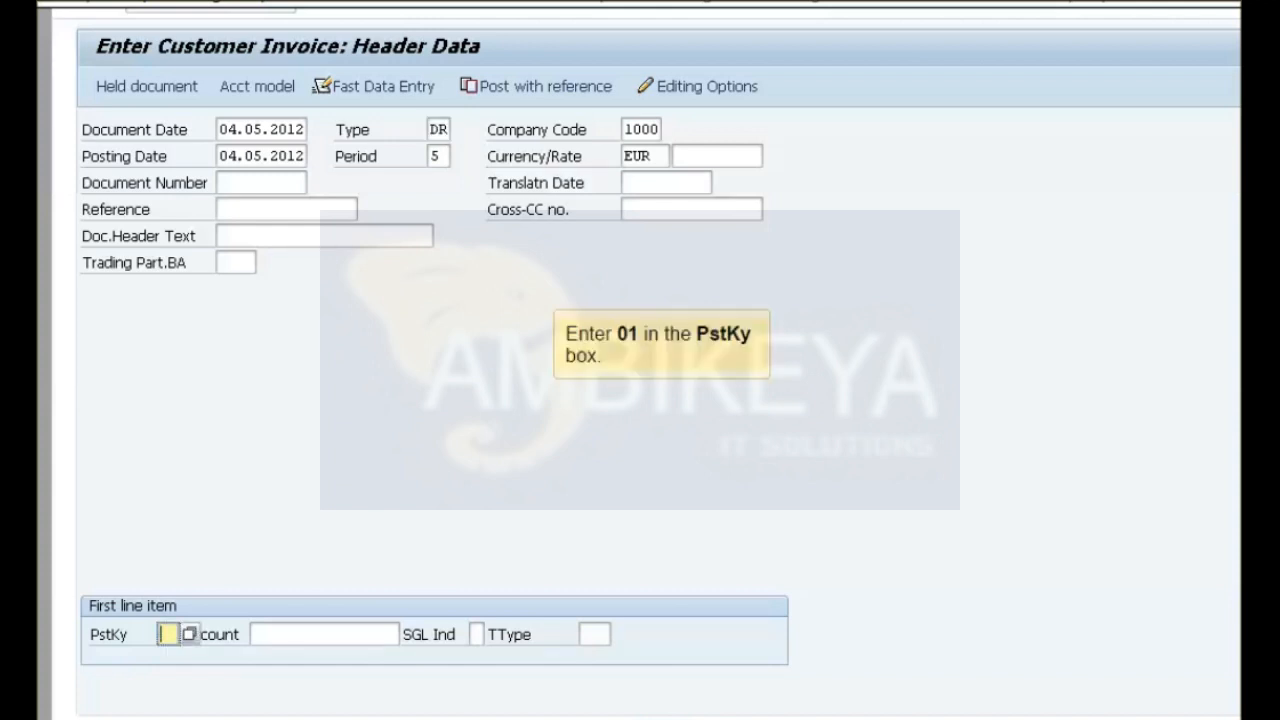
pyautogui.write('01')
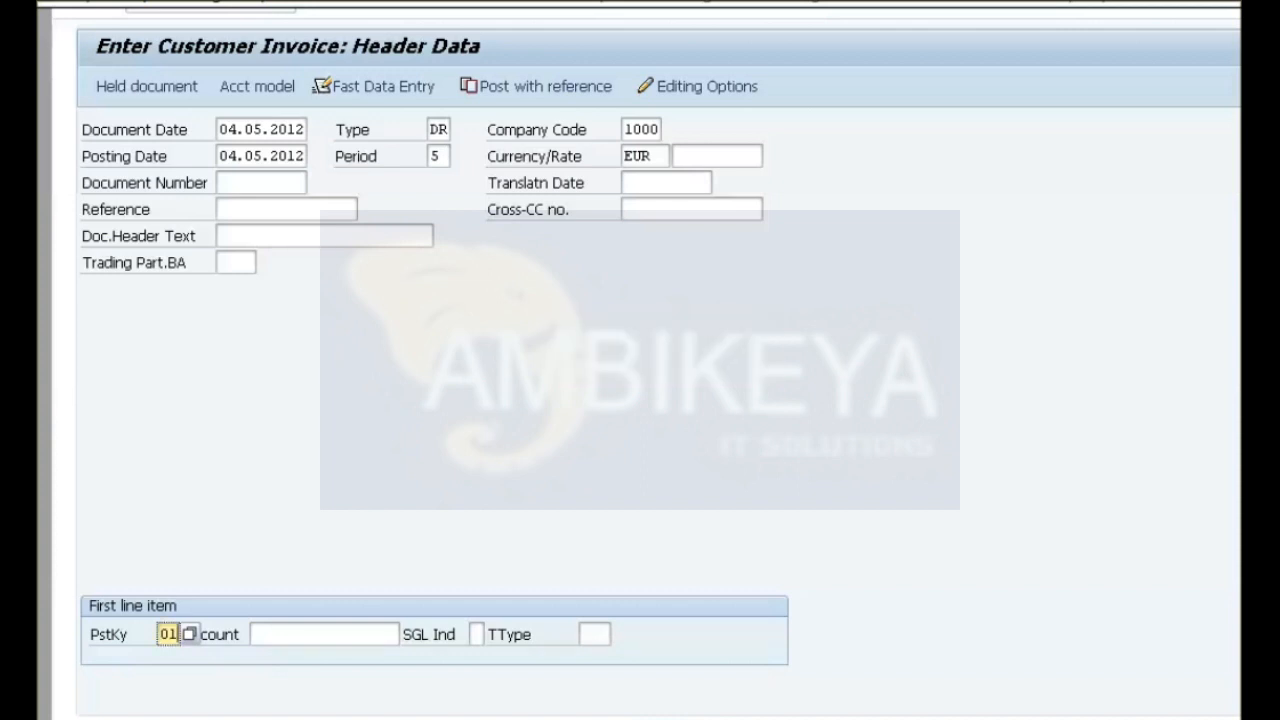
pyautogui.click(324, 634)
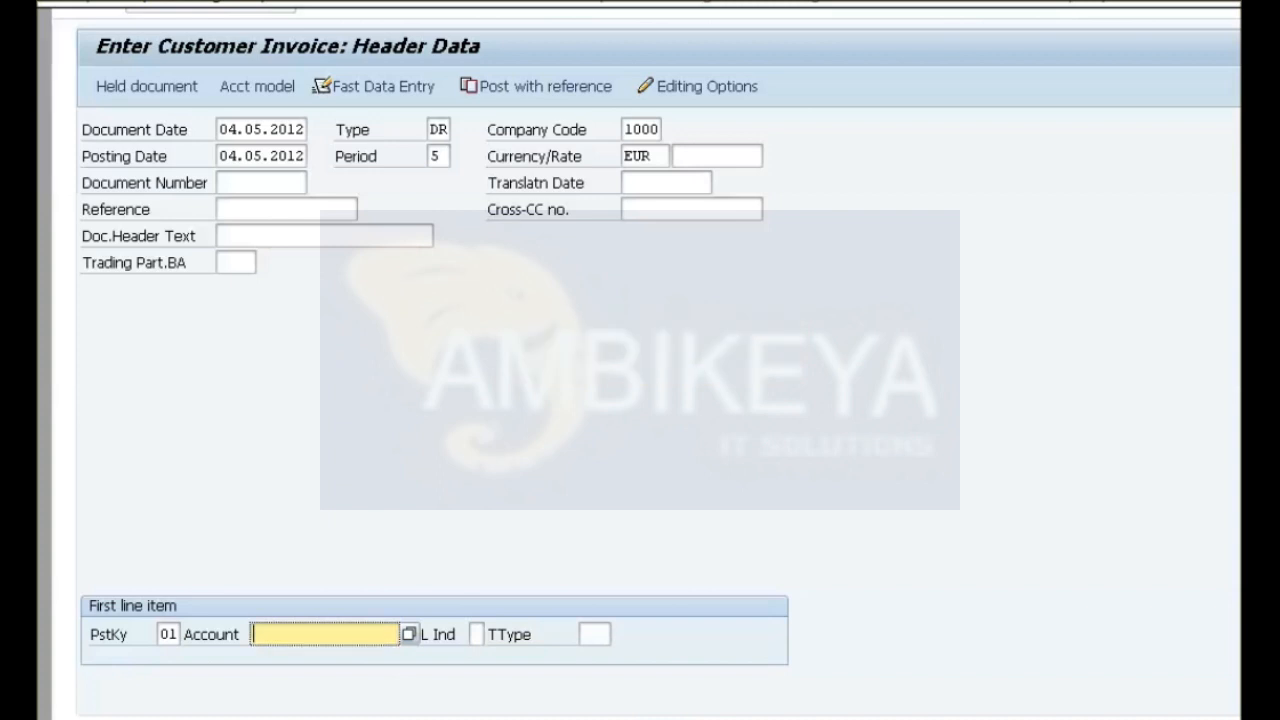
pyautogui.write('New01')
pyautogui.press('Return')
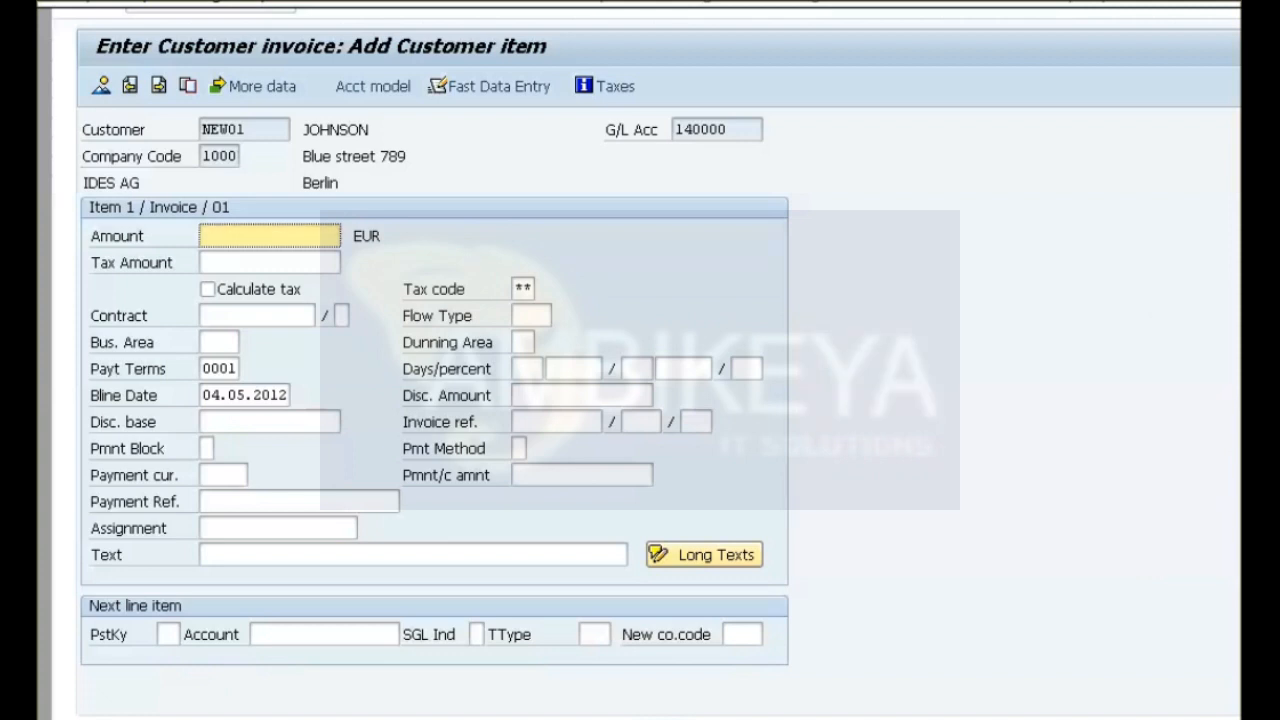
# Set the customer item's amount to 700 EUR and its tax code to Output tax 0%.
pyautogui.write('700')
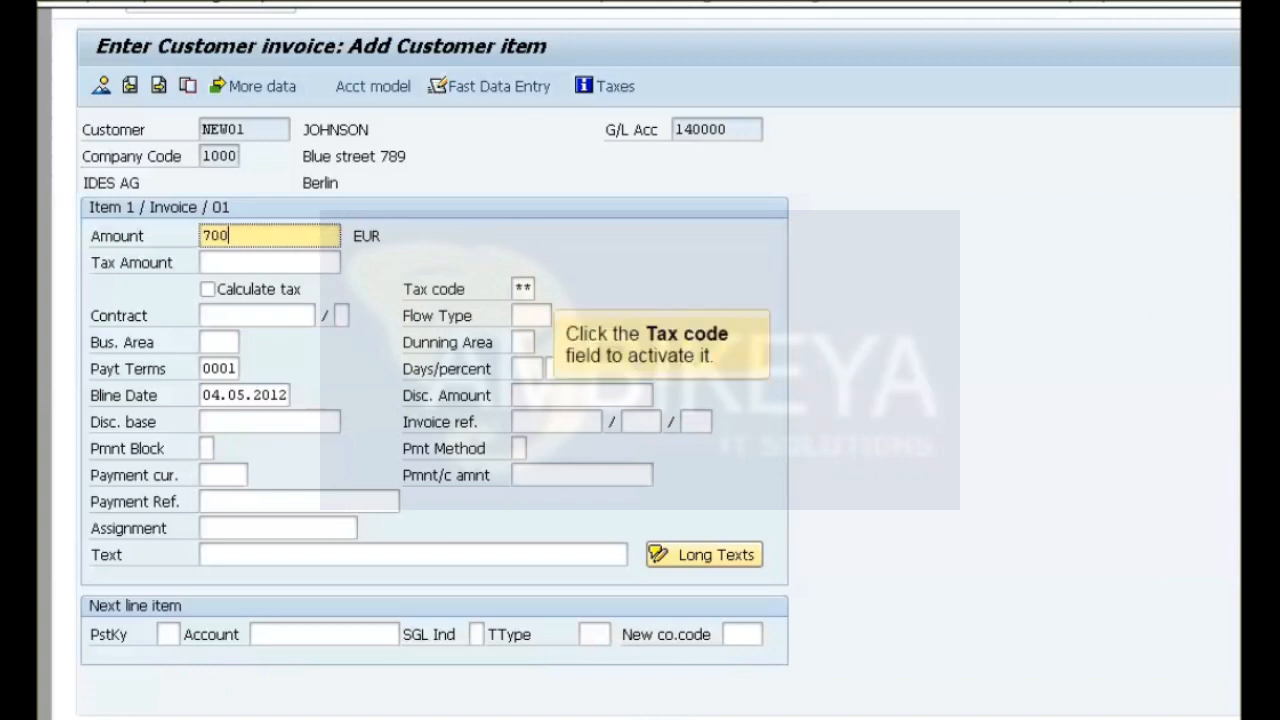
pyautogui.click(521, 289)
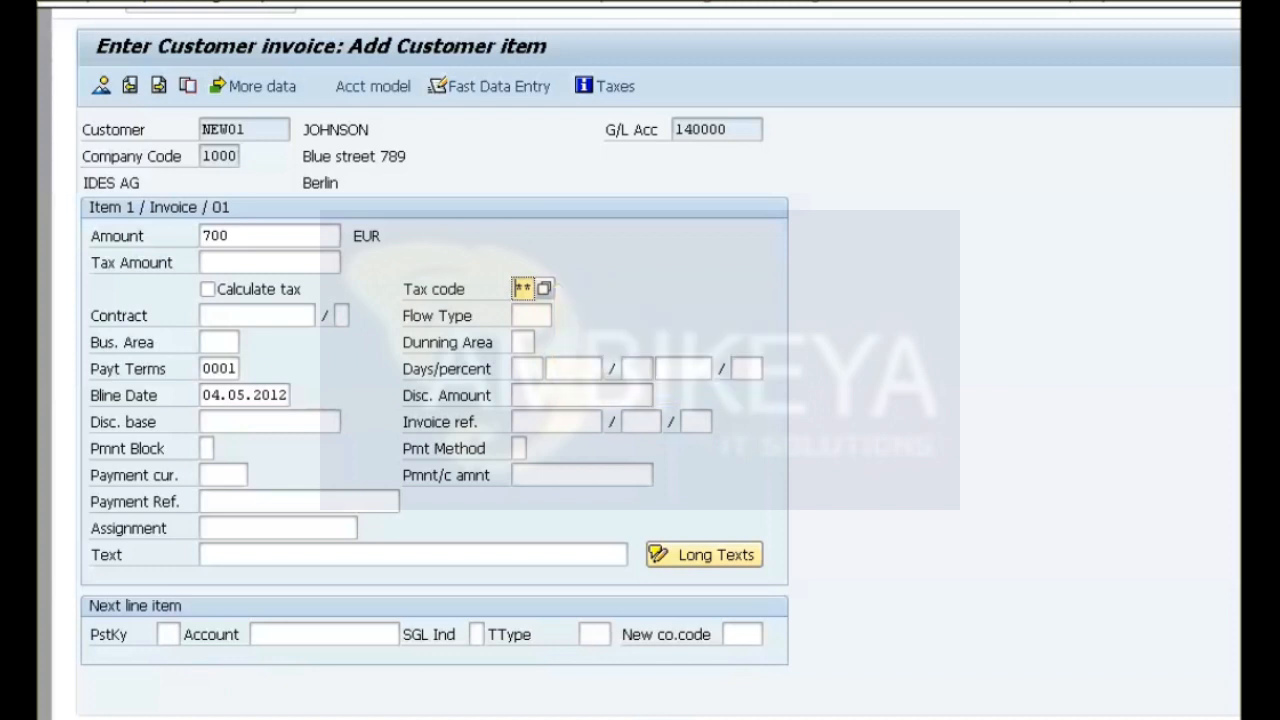
pyautogui.press('F4')
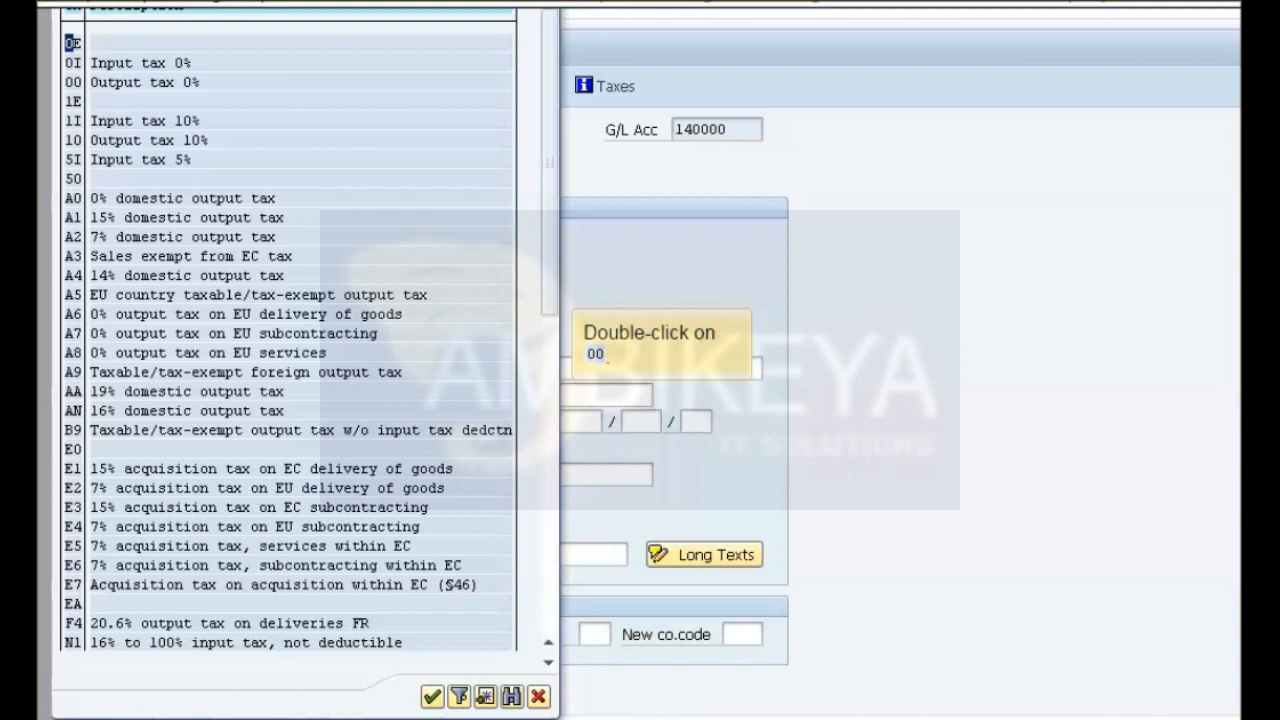
pyautogui.doubleClick(74, 83)
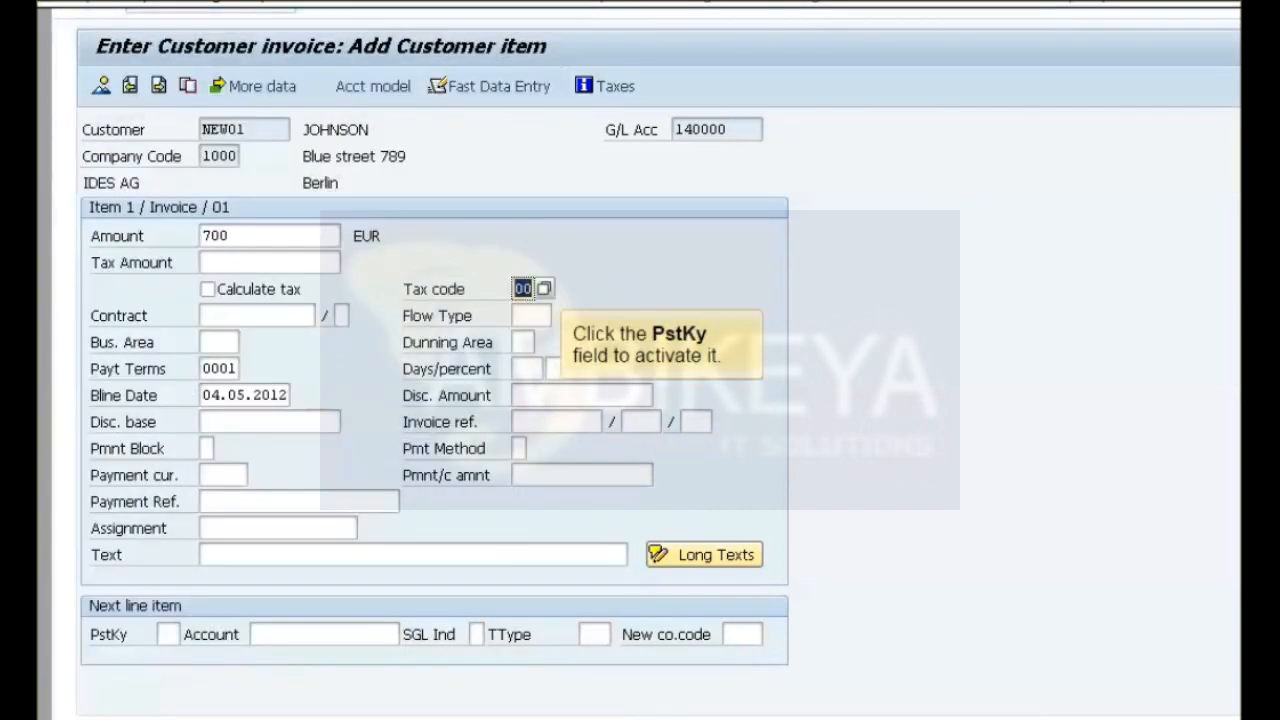
# Enter posting key 50 and G/L account 800200 for the next line item and continue to the G/L account item.
pyautogui.click(168, 634)
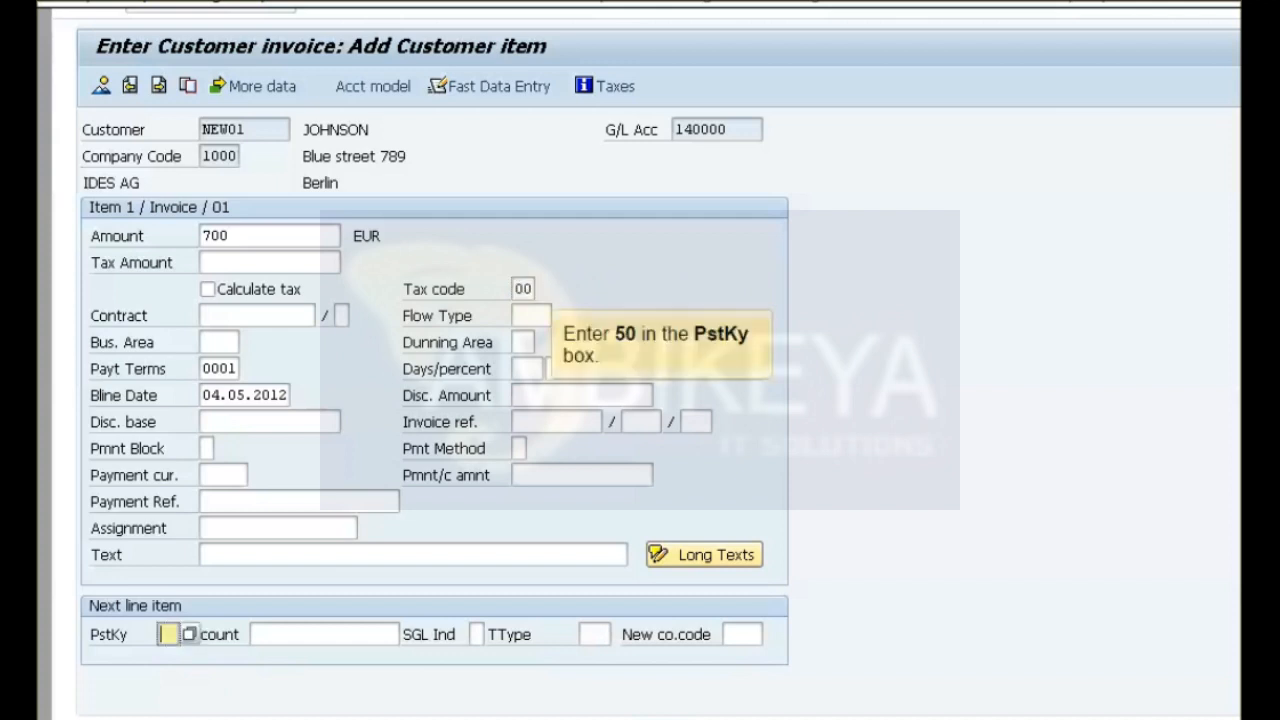
pyautogui.write('50')
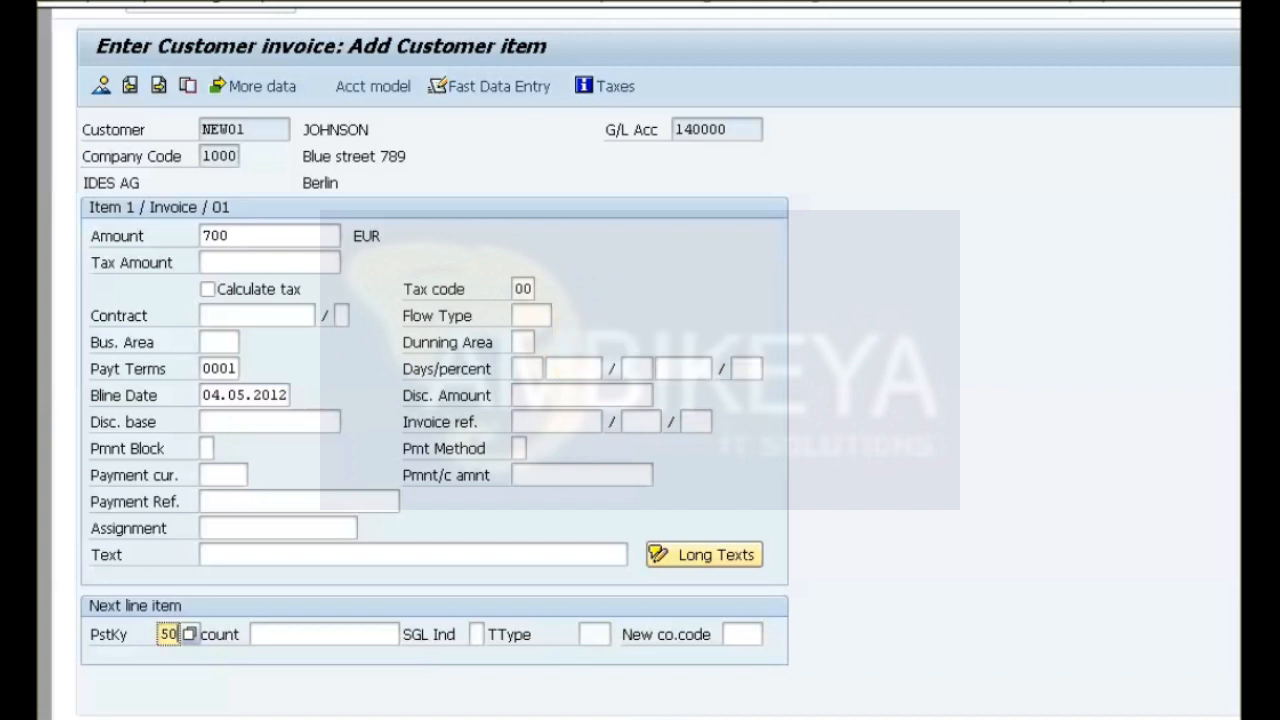
pyautogui.click(324, 634)
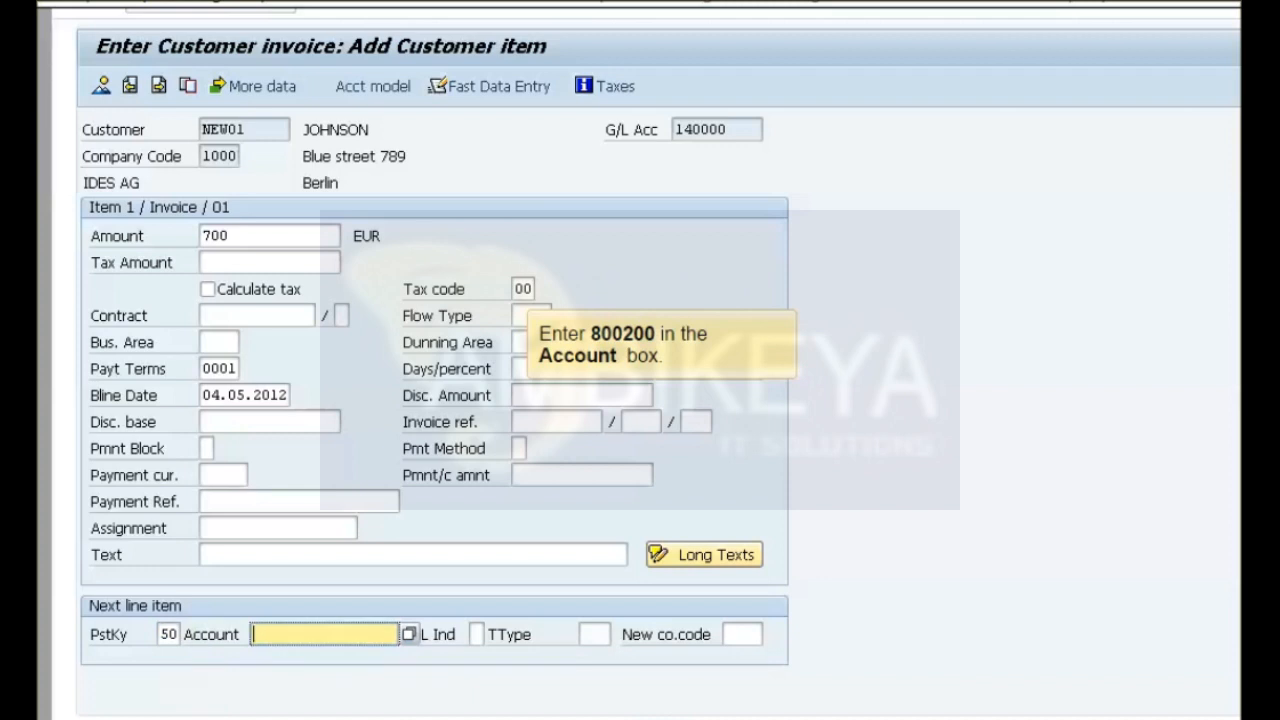
pyautogui.write('800200')
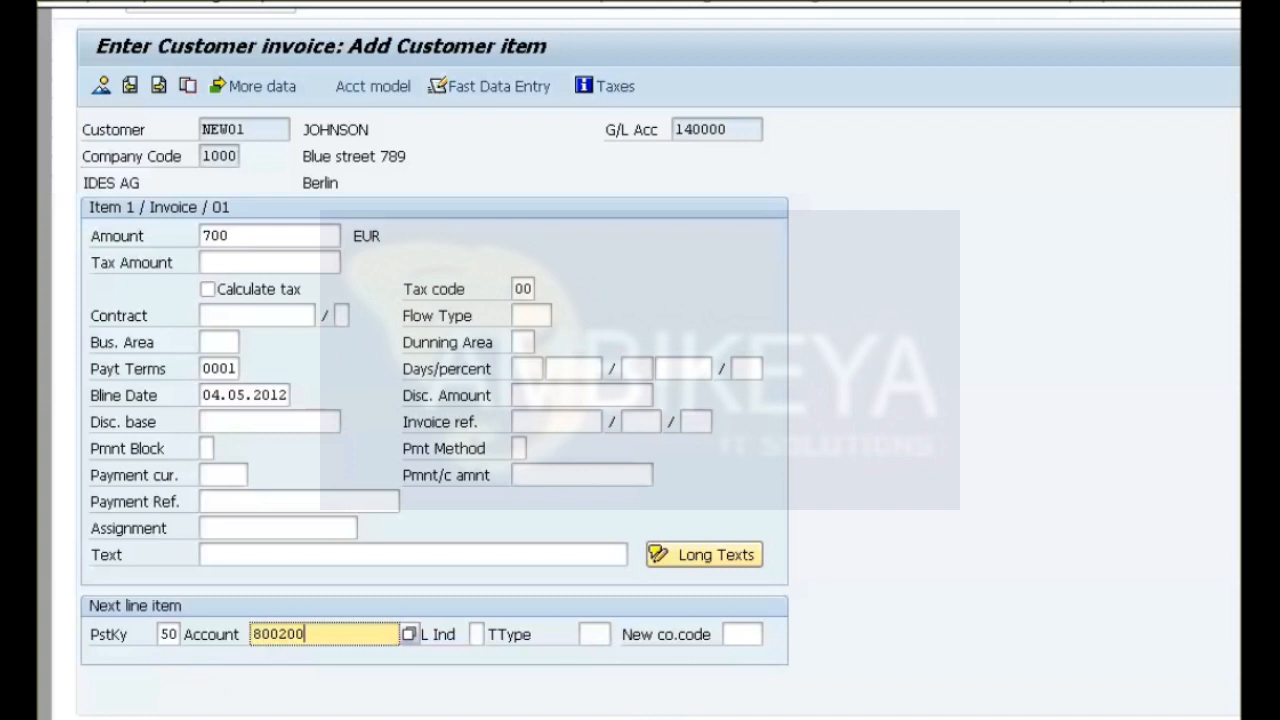
pyautogui.press('Return')
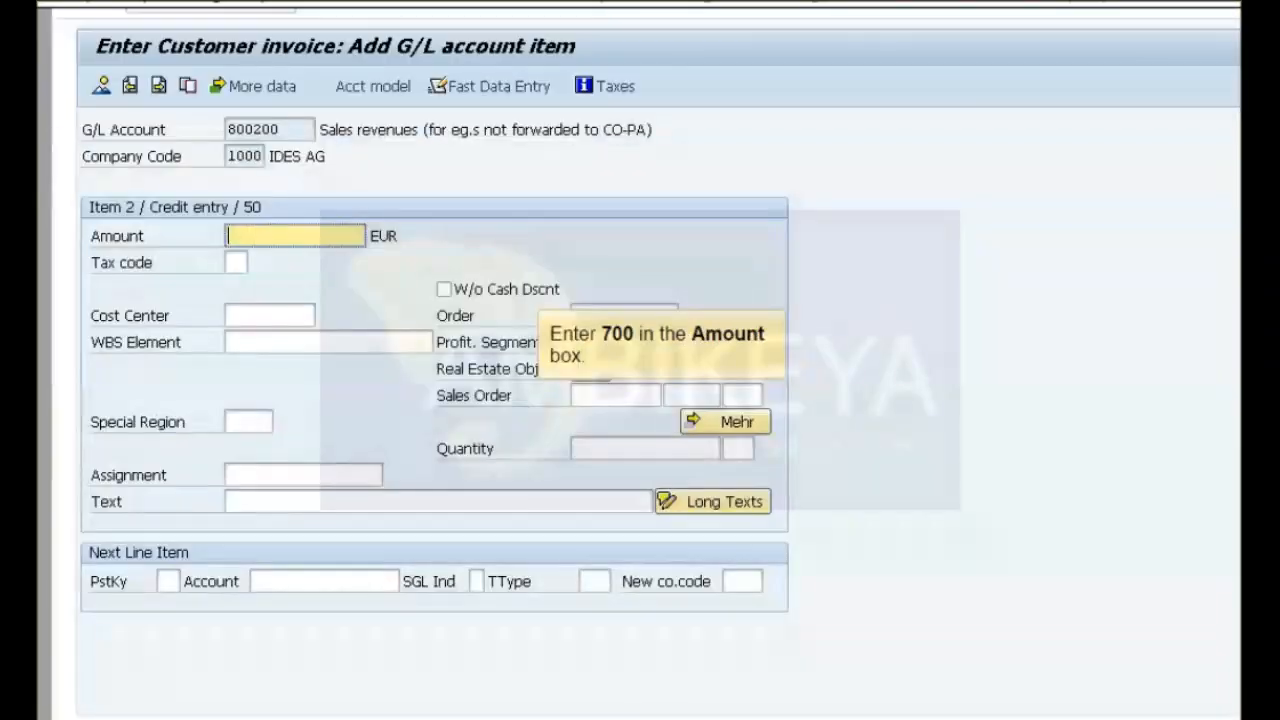
# Set the G/L account item's amount to 700 EUR and its tax code to Output tax 0%.
pyautogui.write('700')
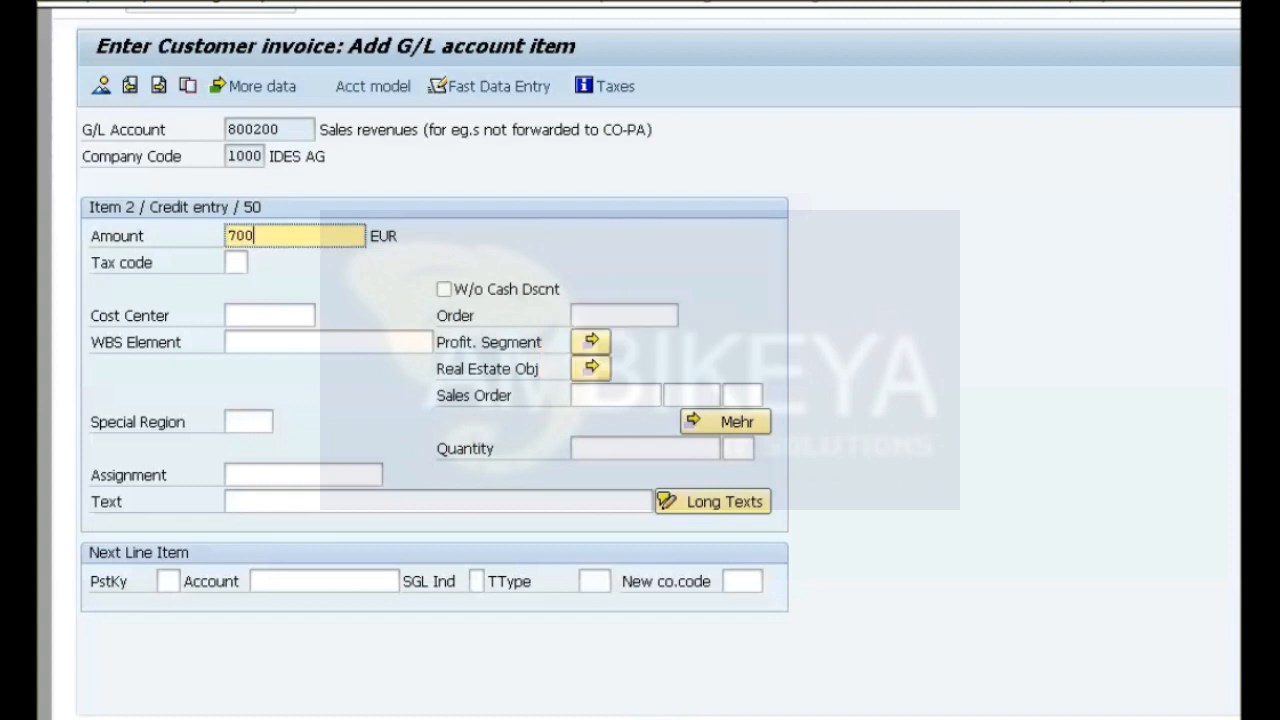
pyautogui.click(236, 262)
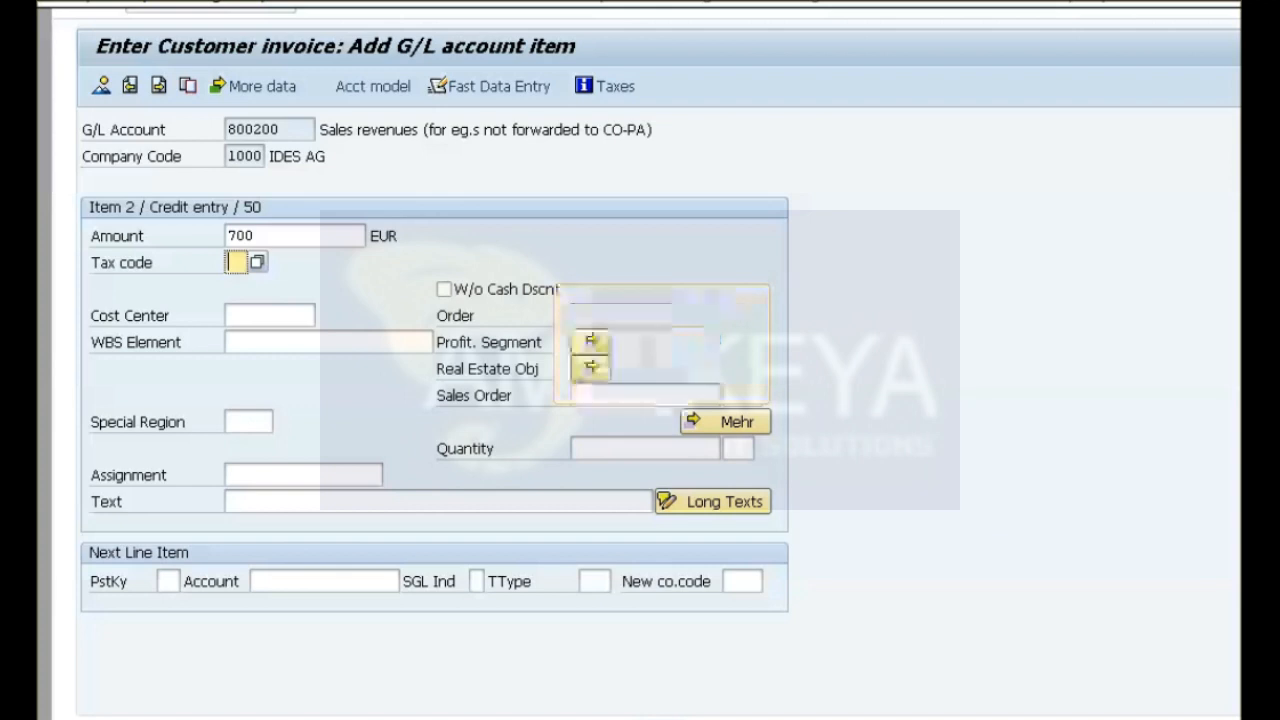
pyautogui.click(258, 262)
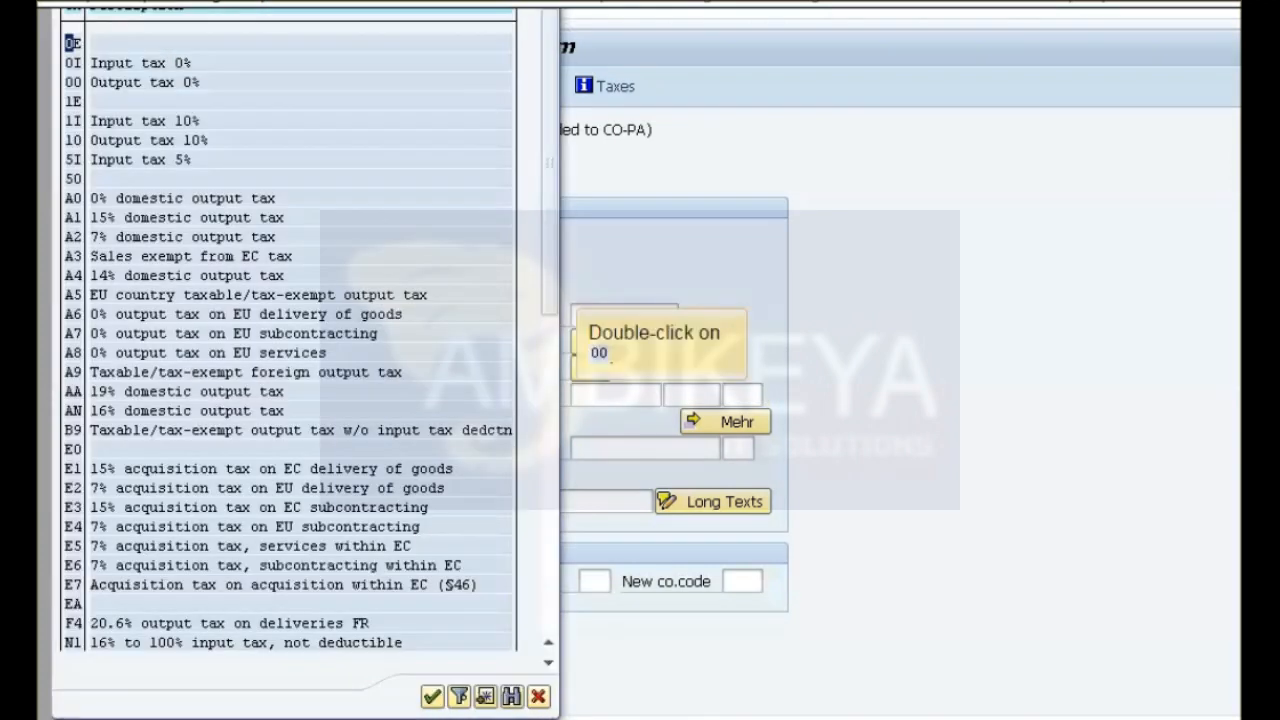
pyautogui.doubleClick(74, 82)
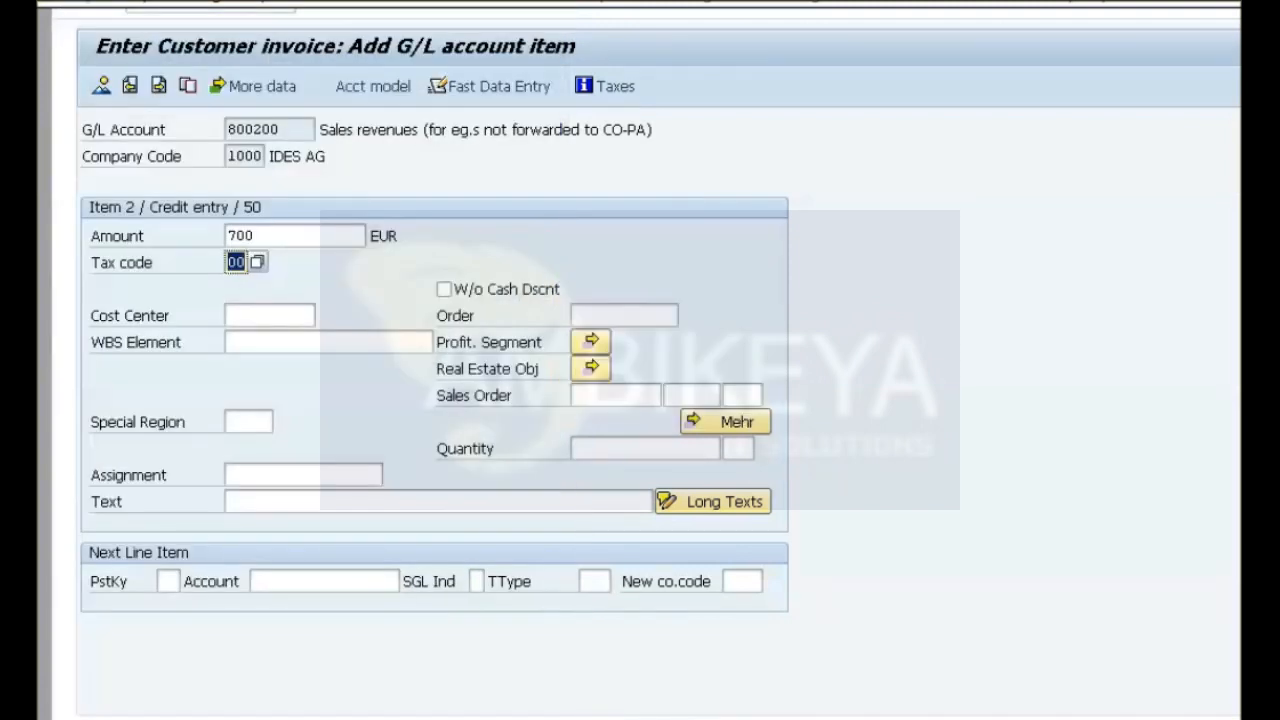
# Post the customer invoice from the document overview and exit the invoice entry.
pyautogui.click(101, 86)
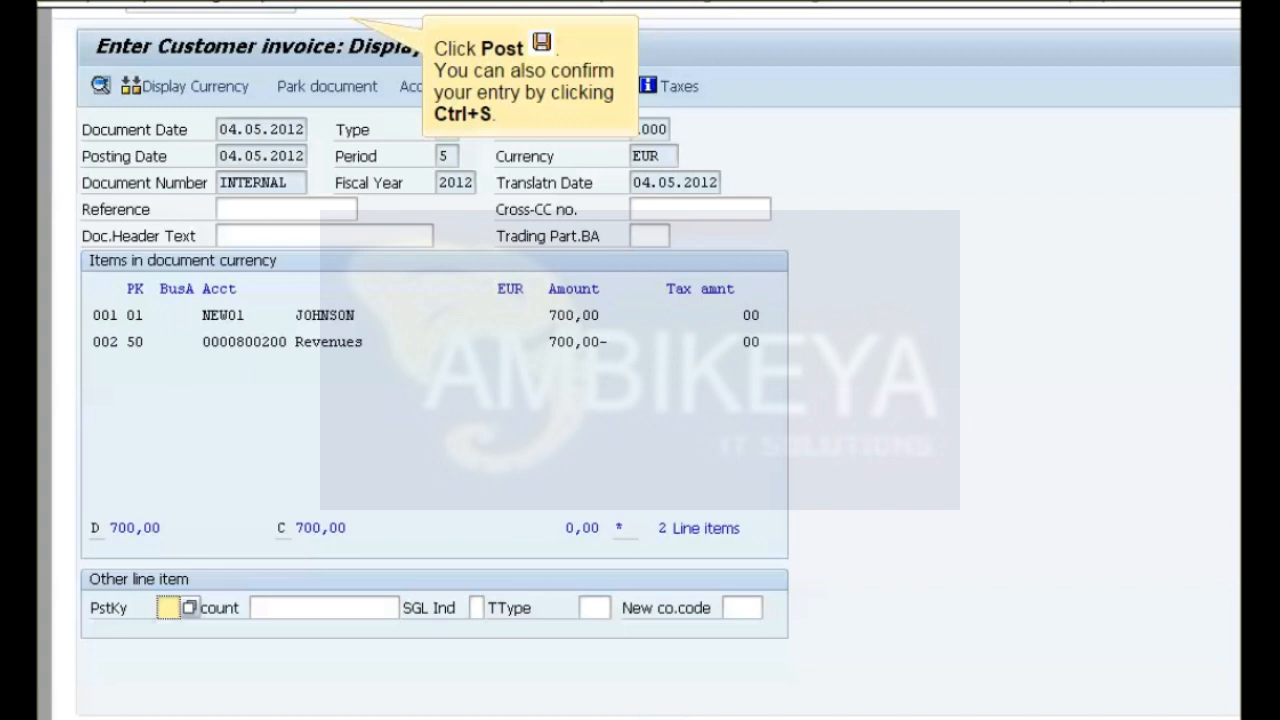
pyautogui.hotkey('ctrl', 's')
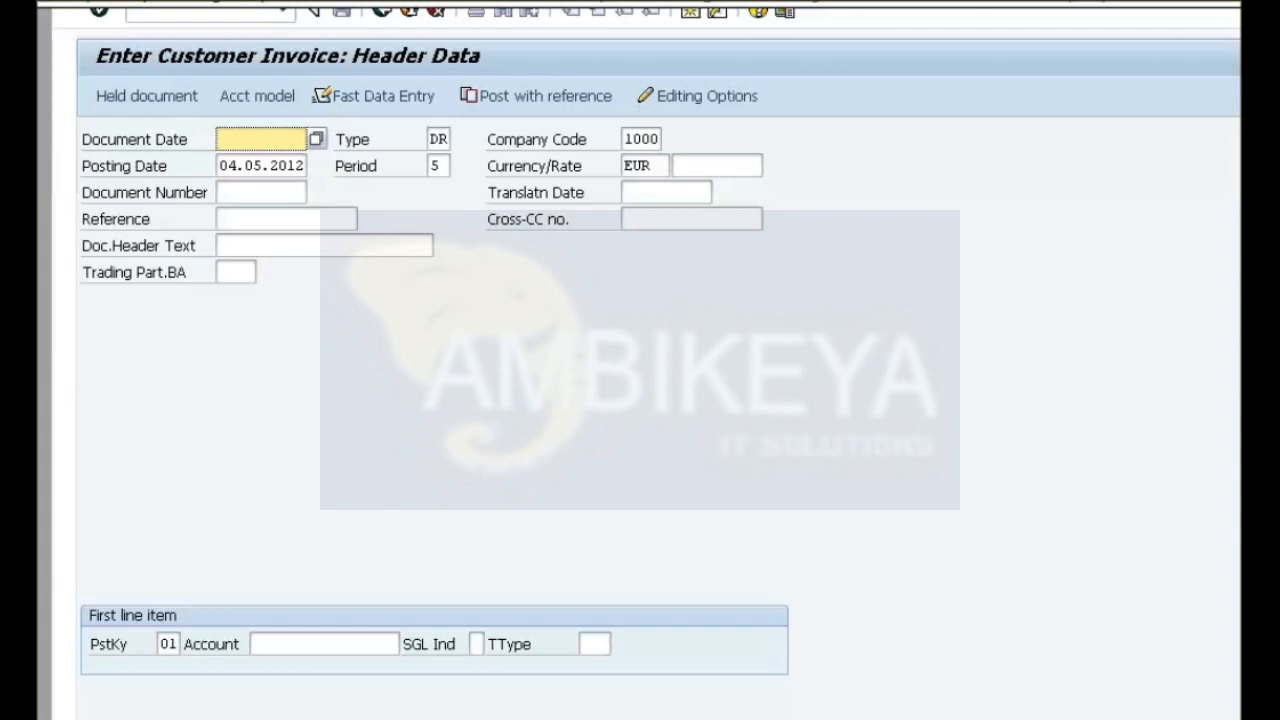
pyautogui.press('F3')
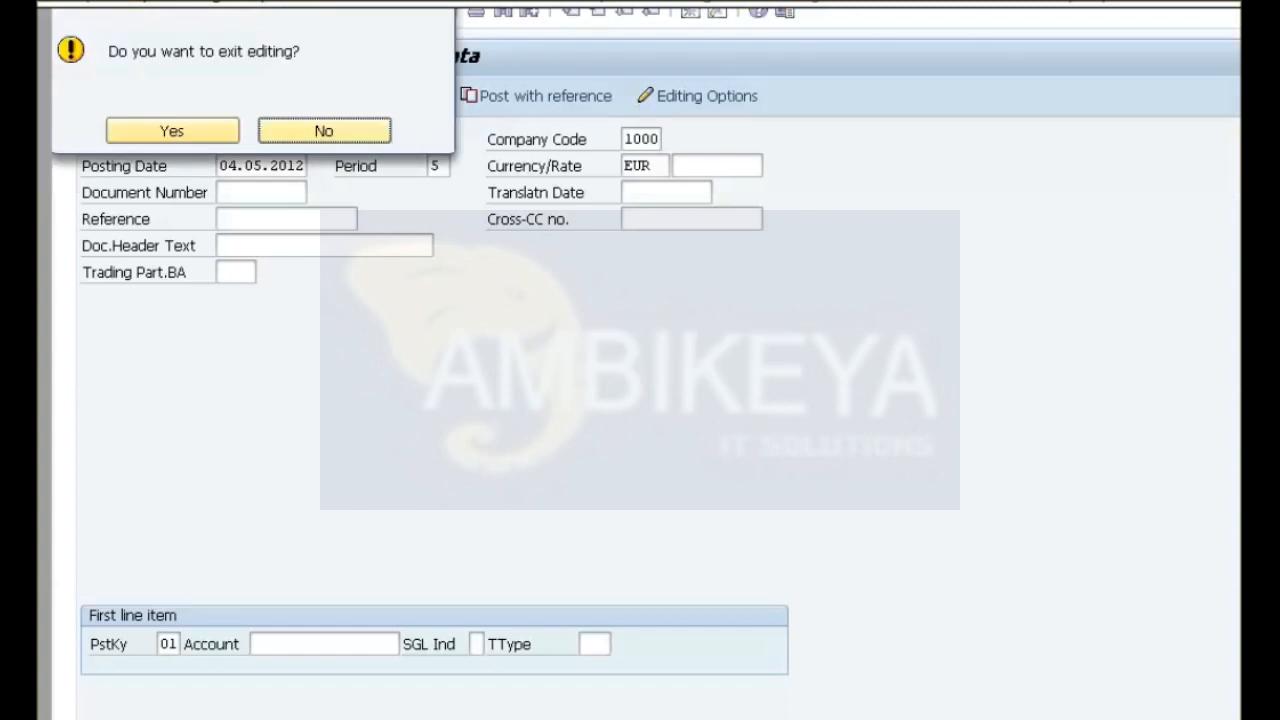
pyautogui.click(172, 131)
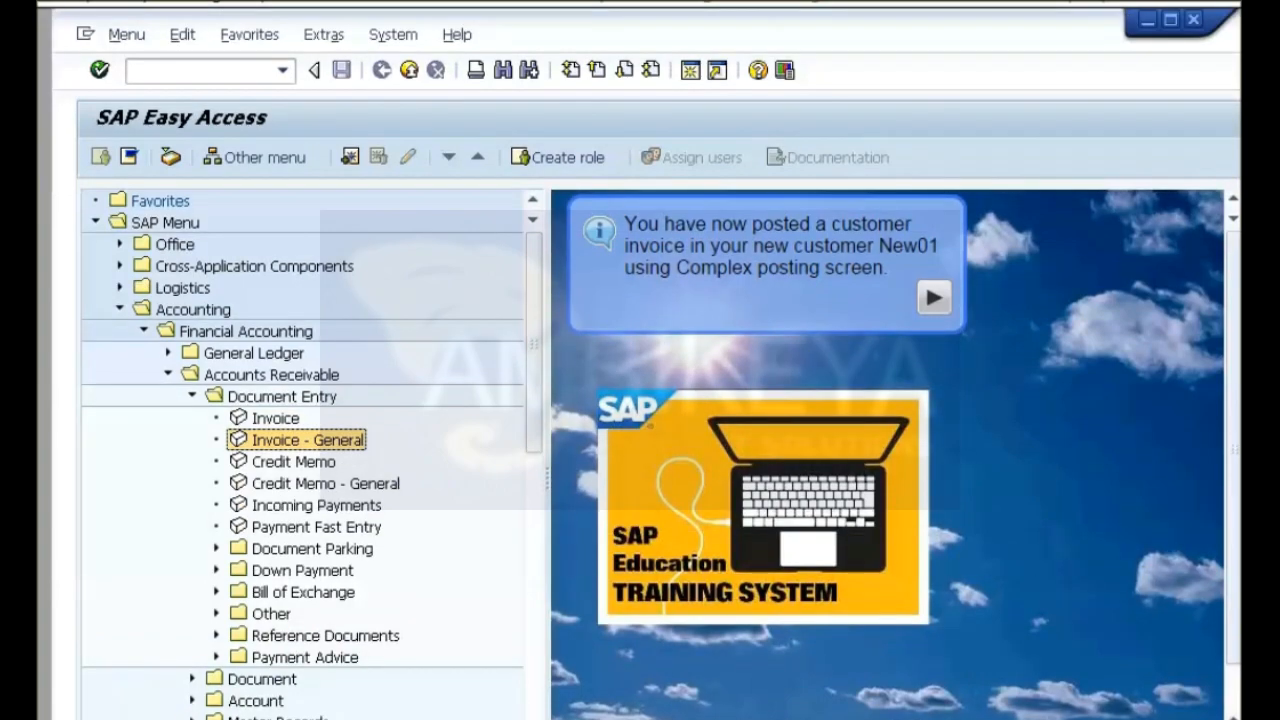
# Start the practice for posting a manual incoming payment with difference and open the Accounts Receivable Incoming Payments transaction.
pyautogui.click(934, 297)
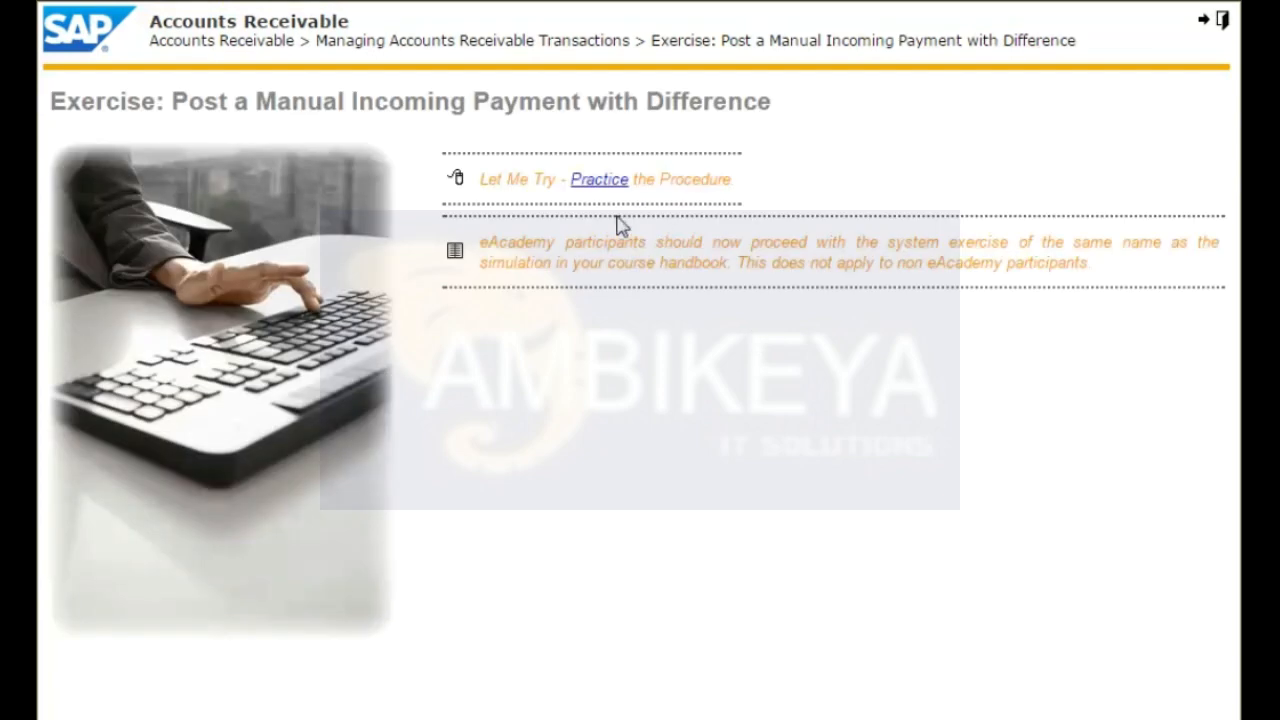
pyautogui.click(603, 183)
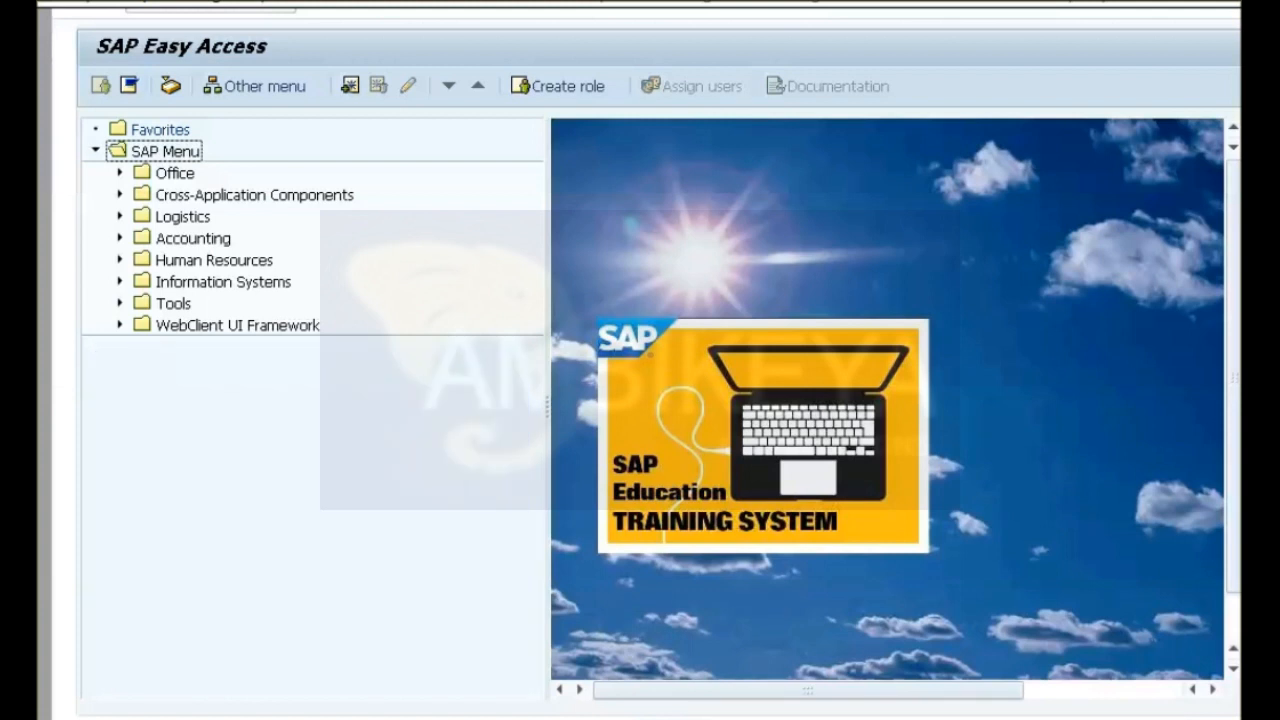
pyautogui.click(120, 238)
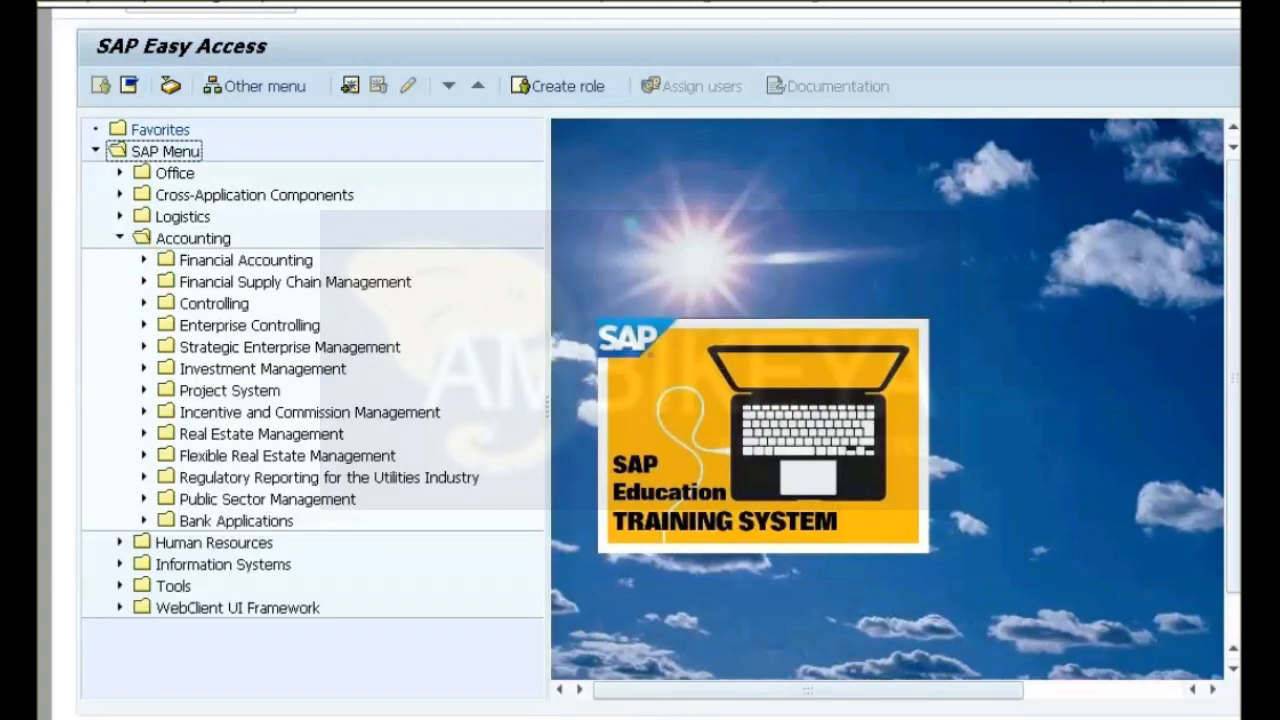
pyautogui.click(144, 260)
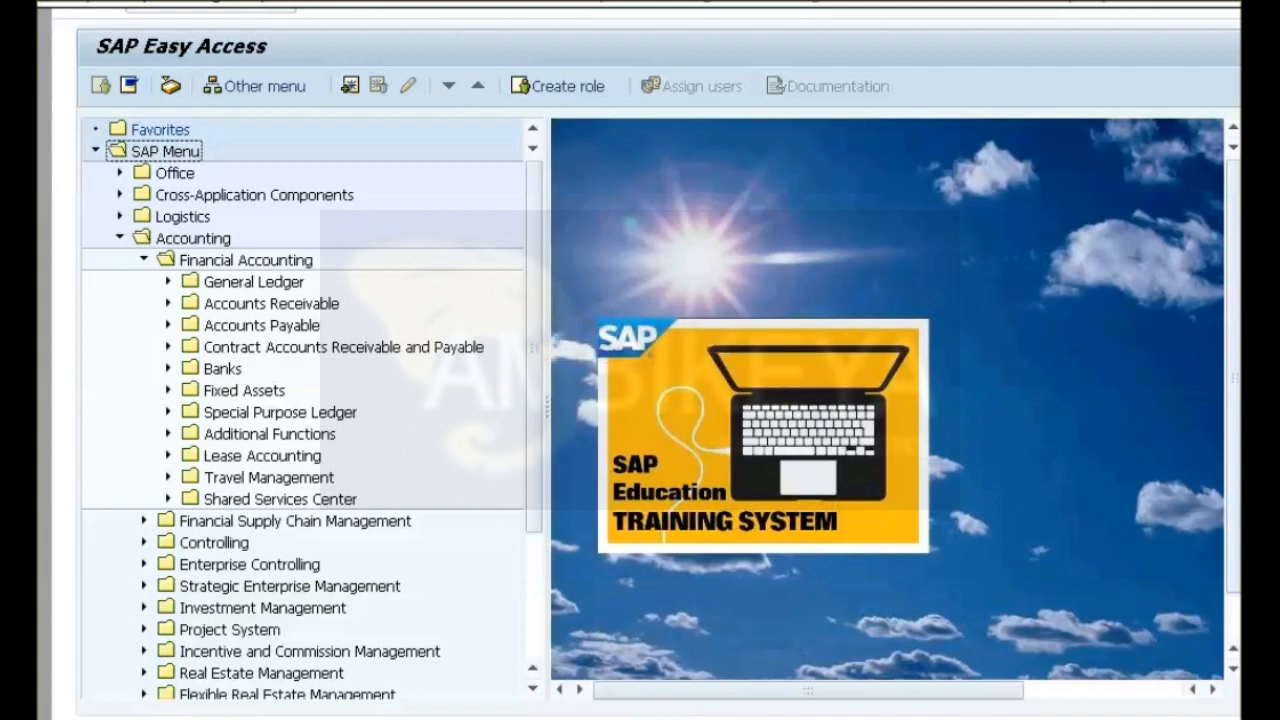
pyautogui.click(168, 303)
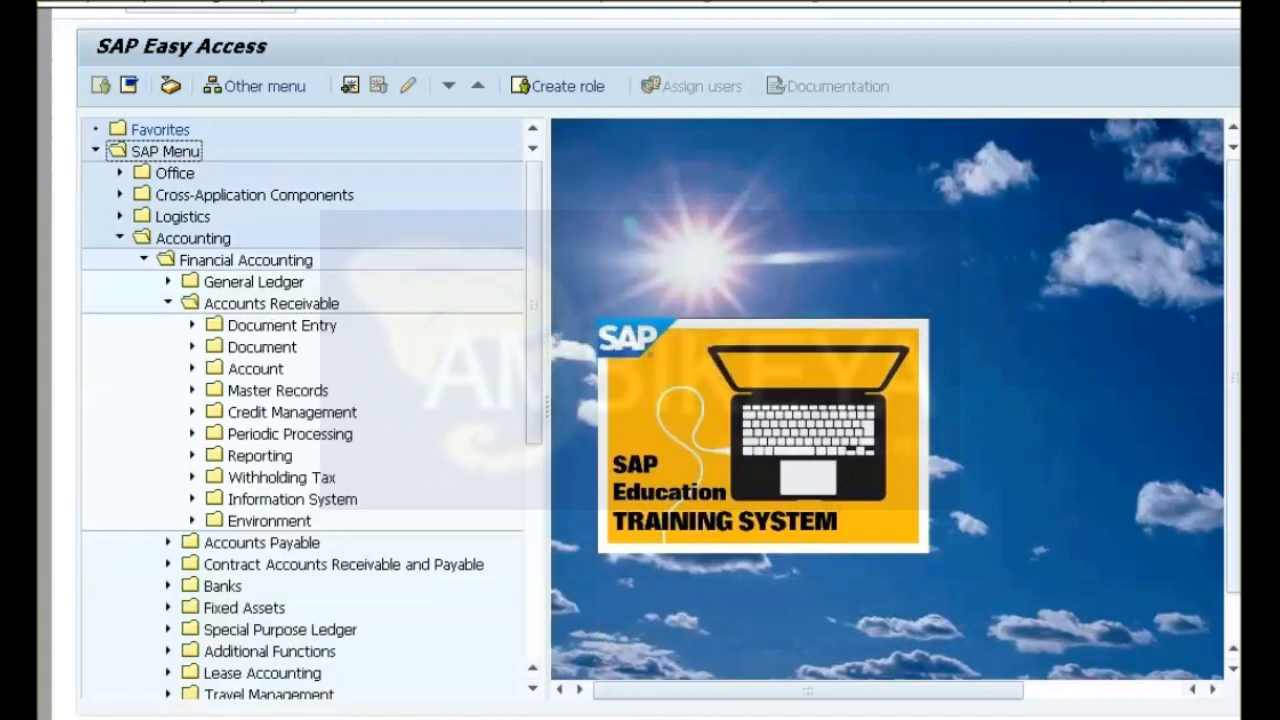
pyautogui.click(192, 325)
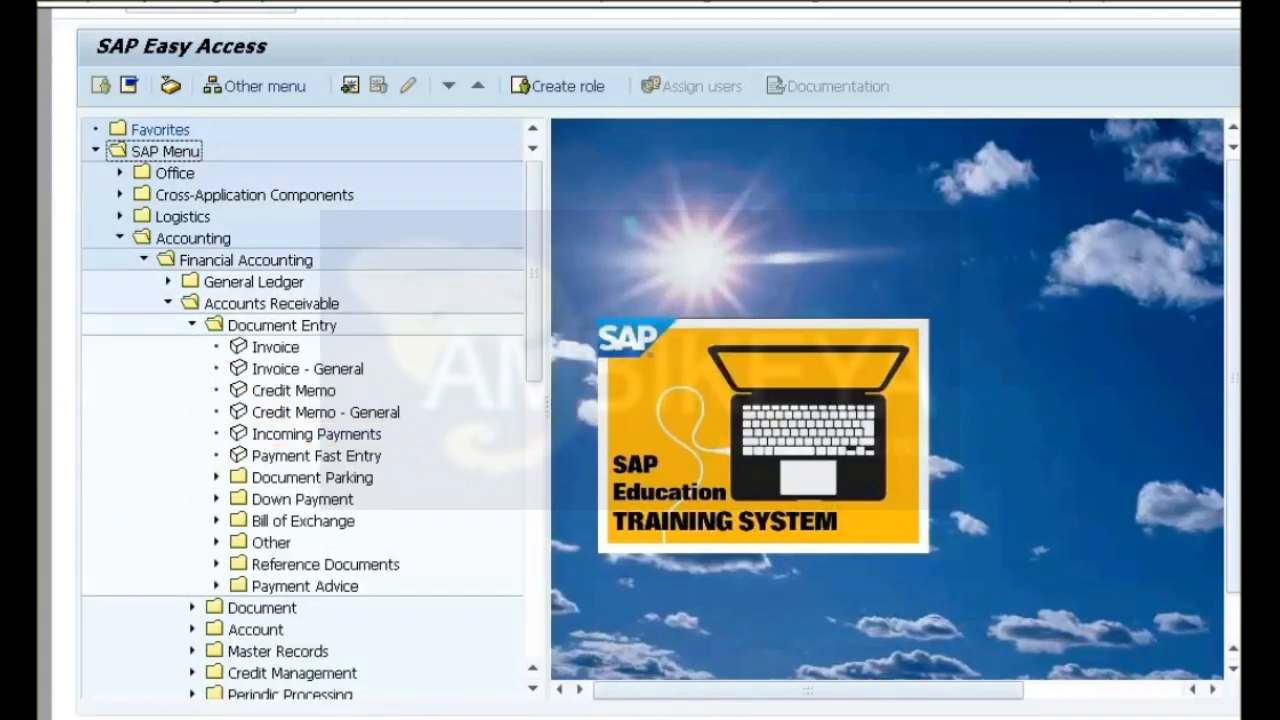
pyautogui.doubleClick(316, 434)
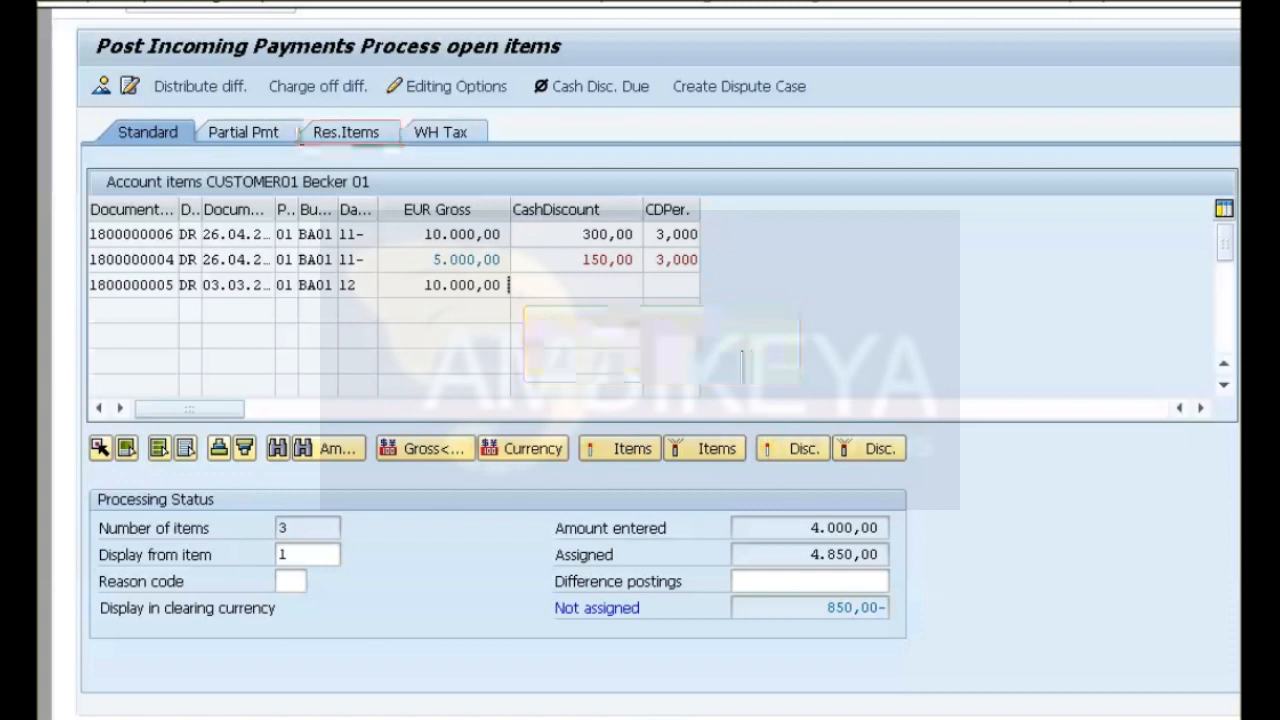
# Switch the incoming payment's open items to residual item processing.
pyautogui.click(346, 132)
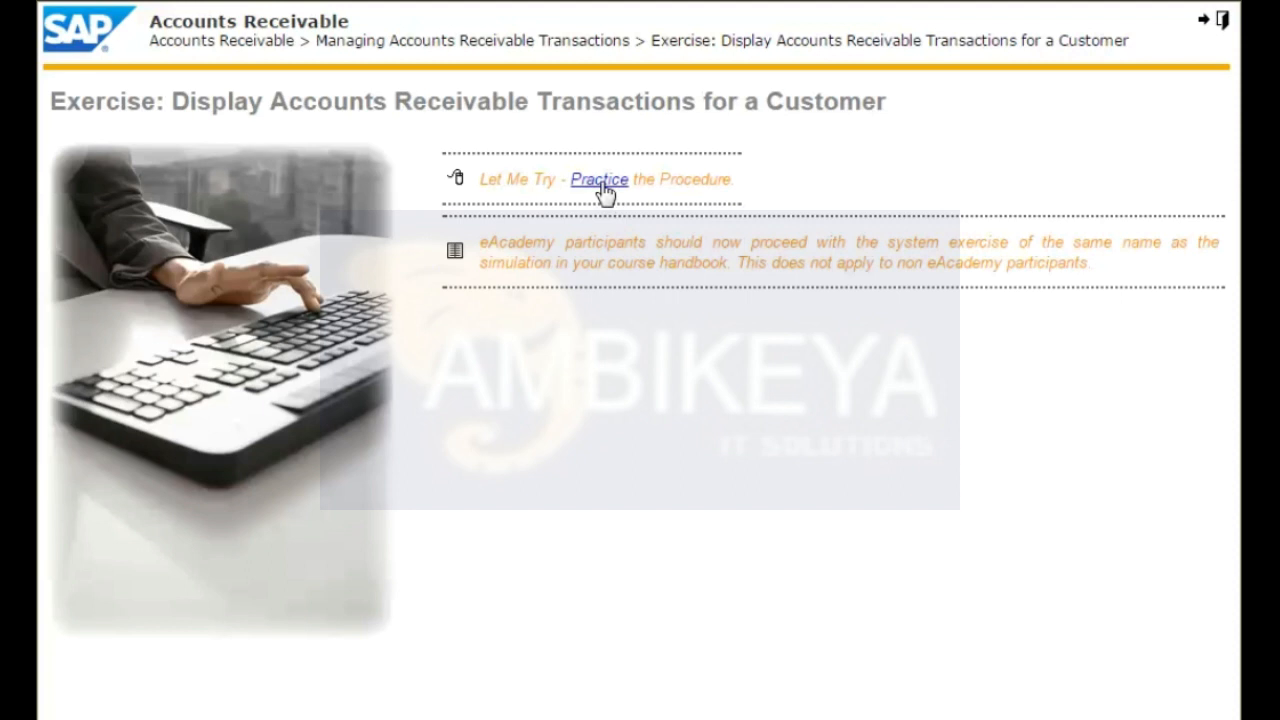
# Start the practice for displaying a customer's transactions and open the Accounts Receivable Display/Change Line Items transaction.
pyautogui.click(601, 186)
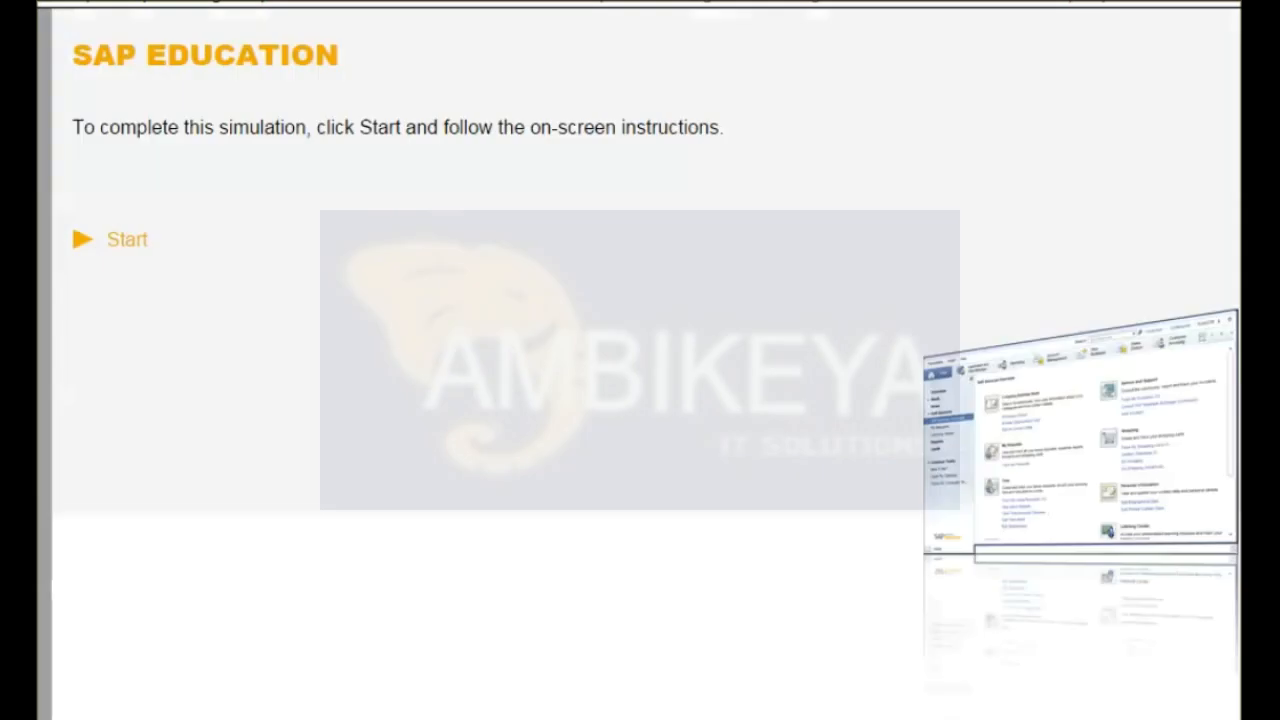
pyautogui.click(122, 245)
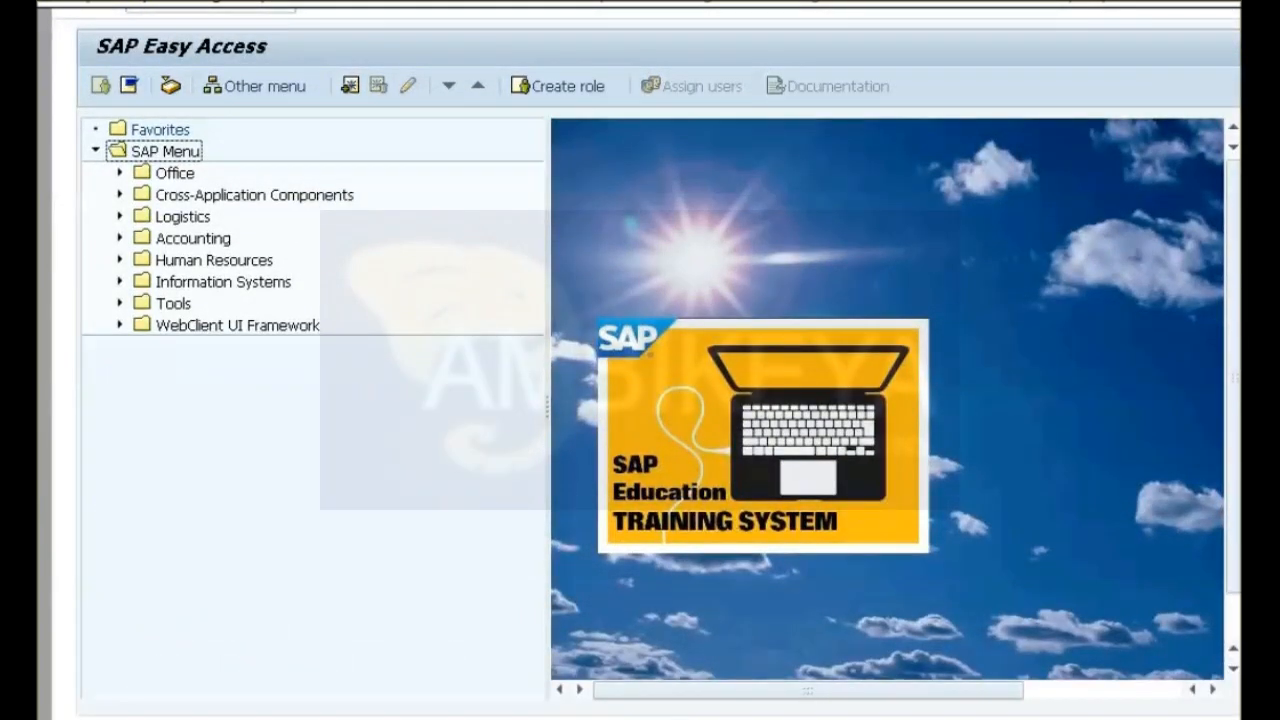
pyautogui.click(120, 238)
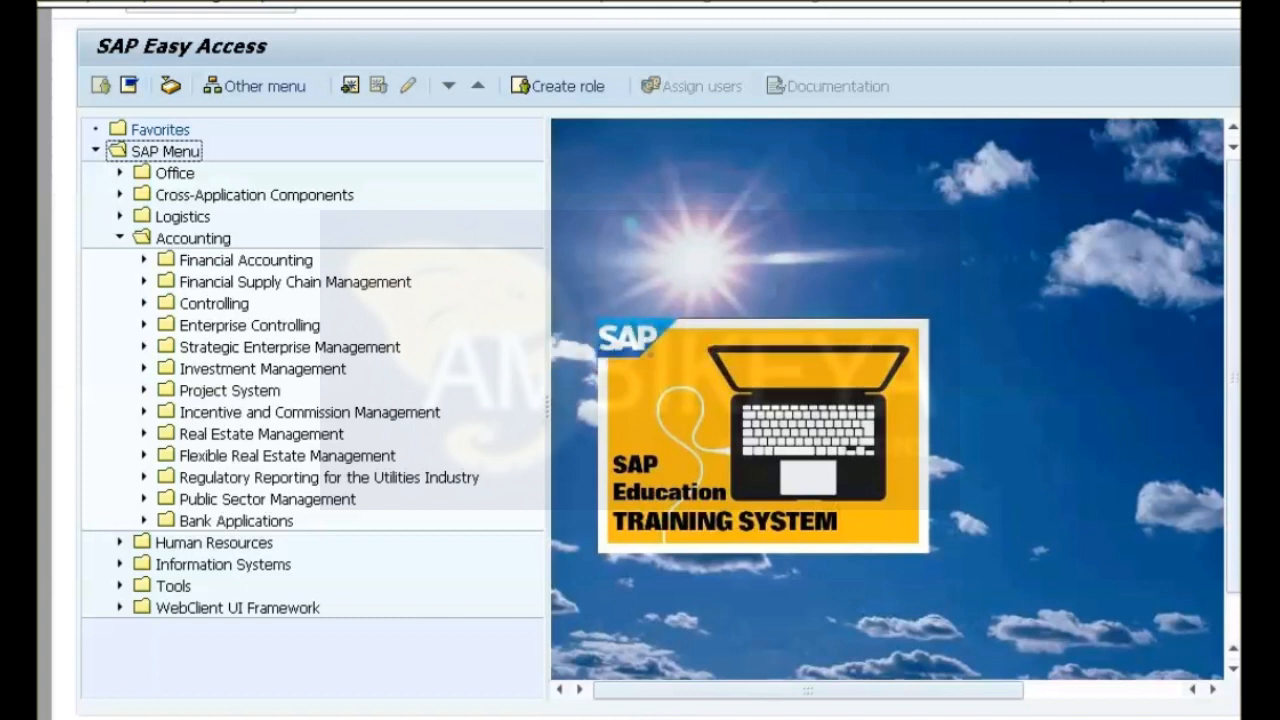
pyautogui.click(144, 260)
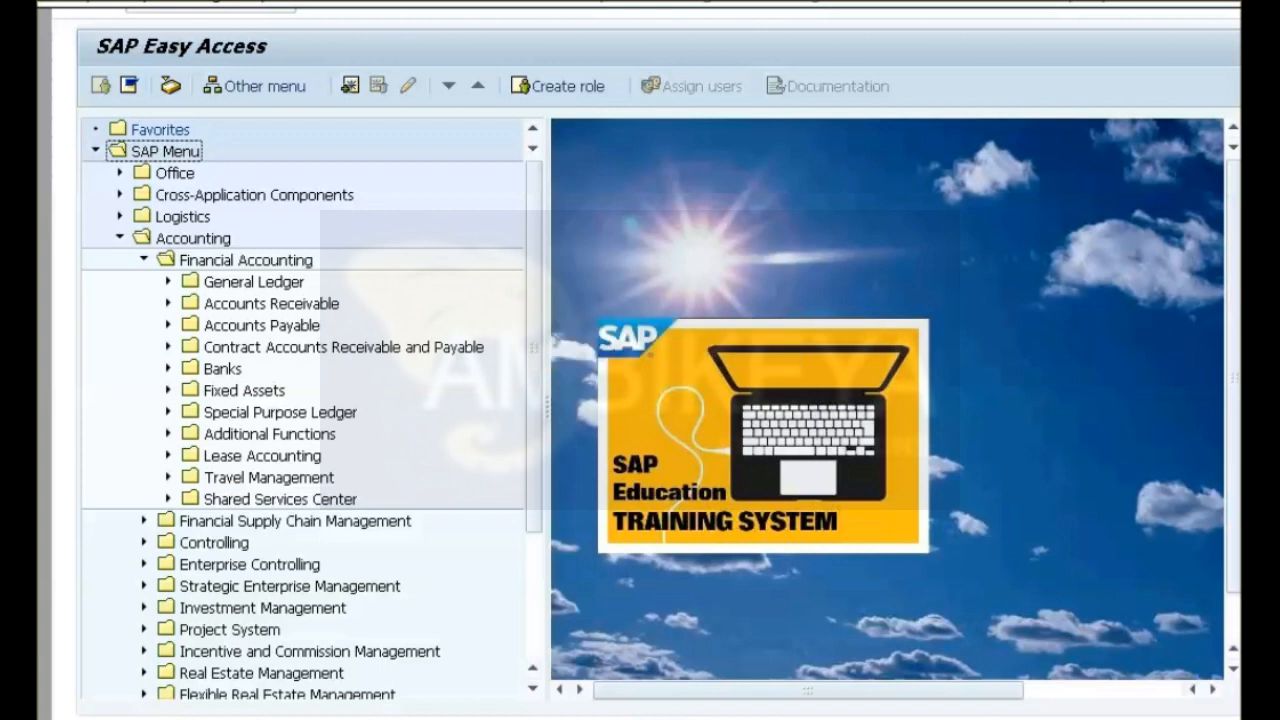
pyautogui.click(168, 304)
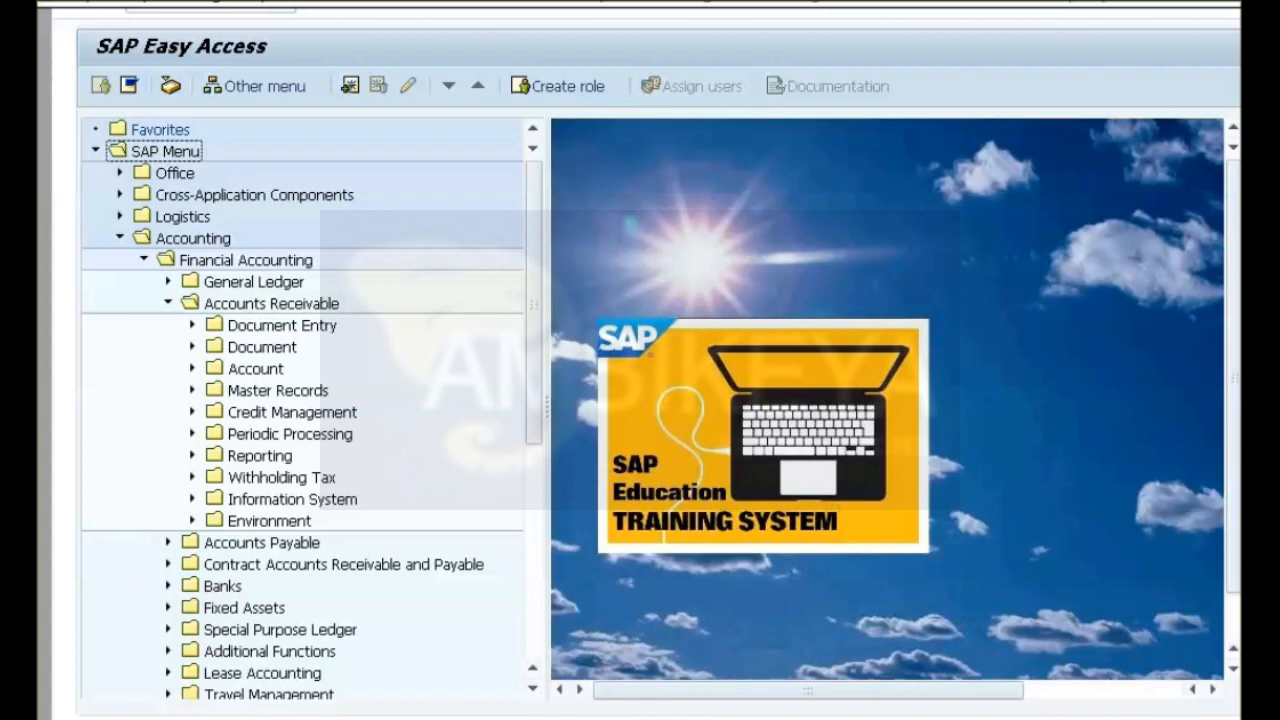
pyautogui.click(192, 369)
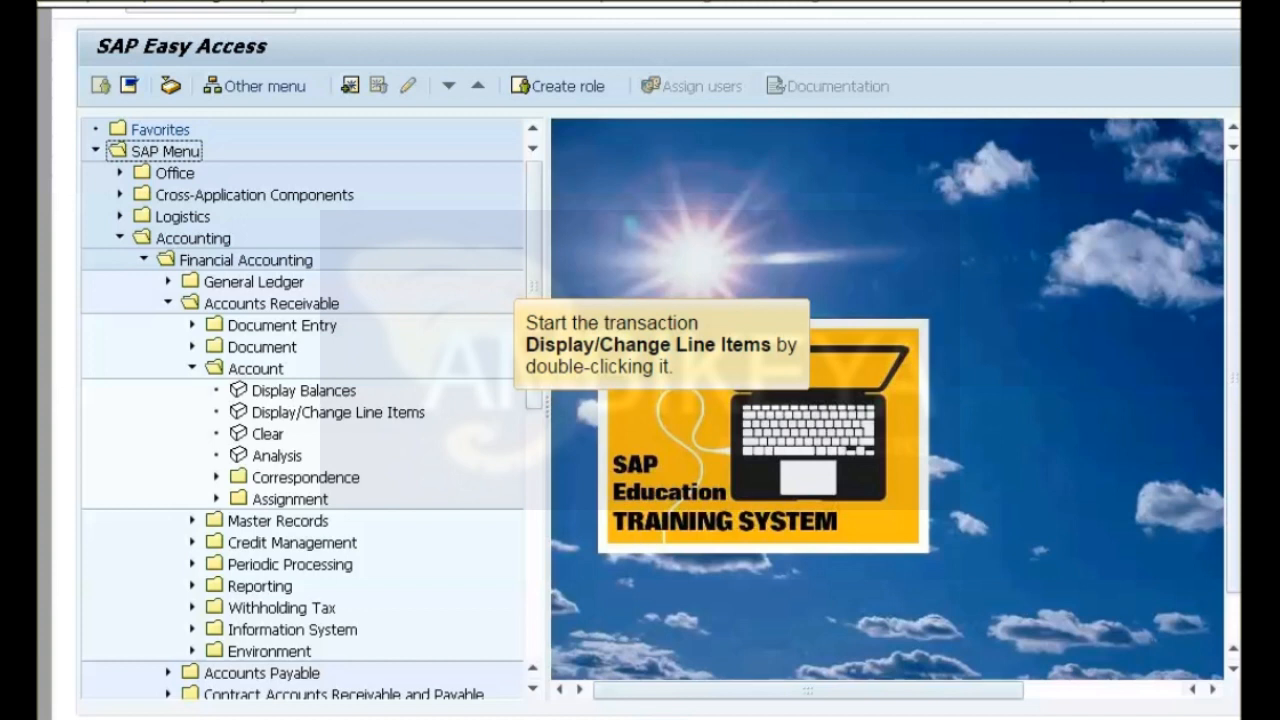
pyautogui.doubleClick(338, 412)
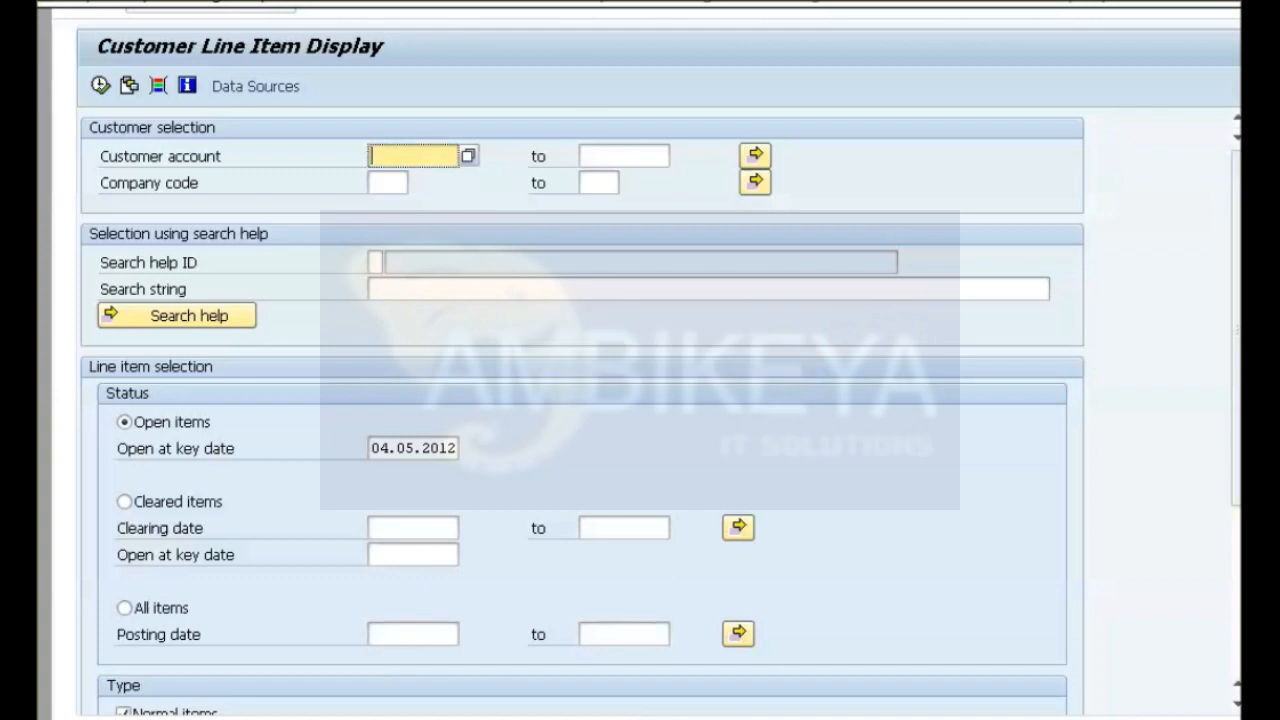
# Display all line items for the customer's account in company code 1000 and return to the selection screen.
pyautogui.write('Customer01')
pyautogui.click(387, 183)
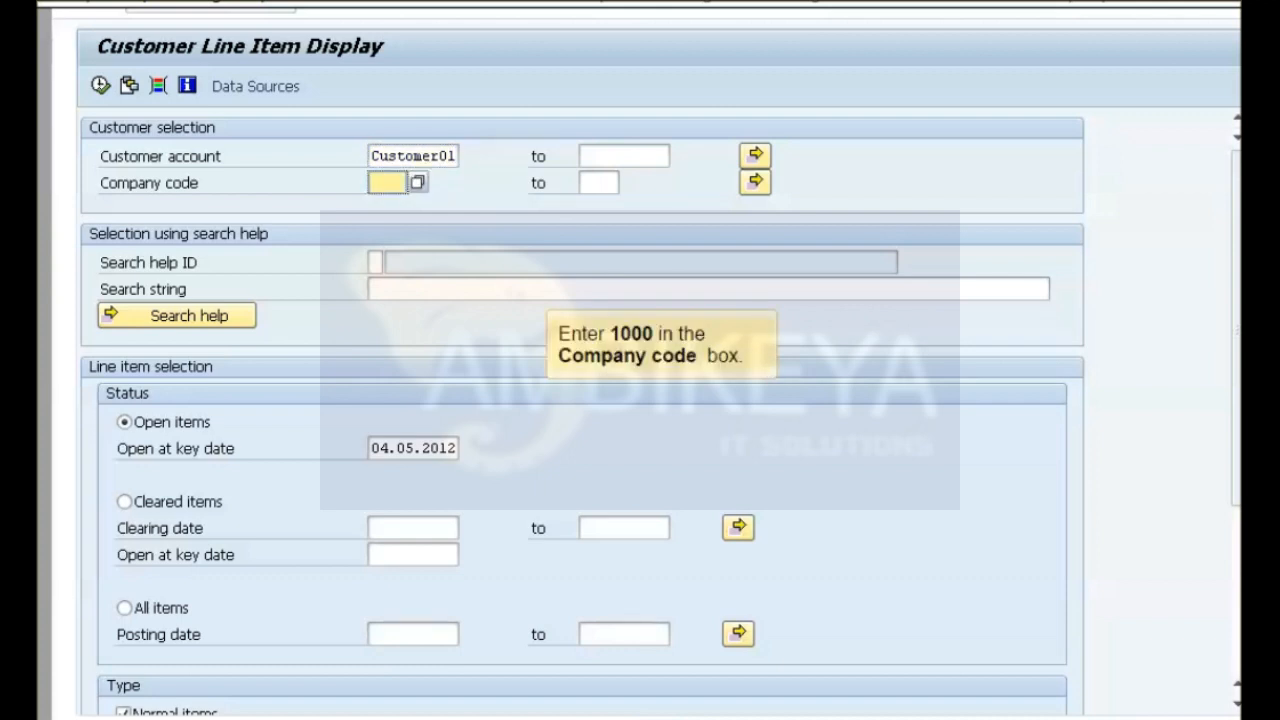
pyautogui.write('1000')
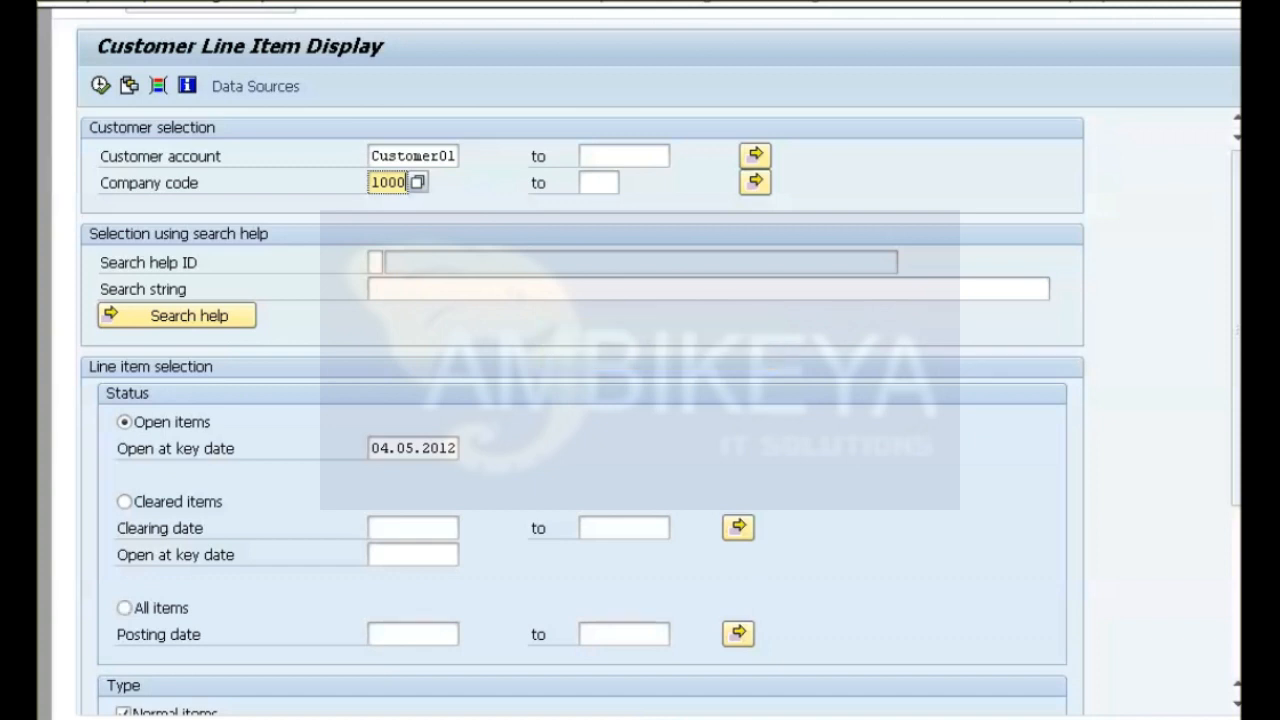
pyautogui.click(125, 608)
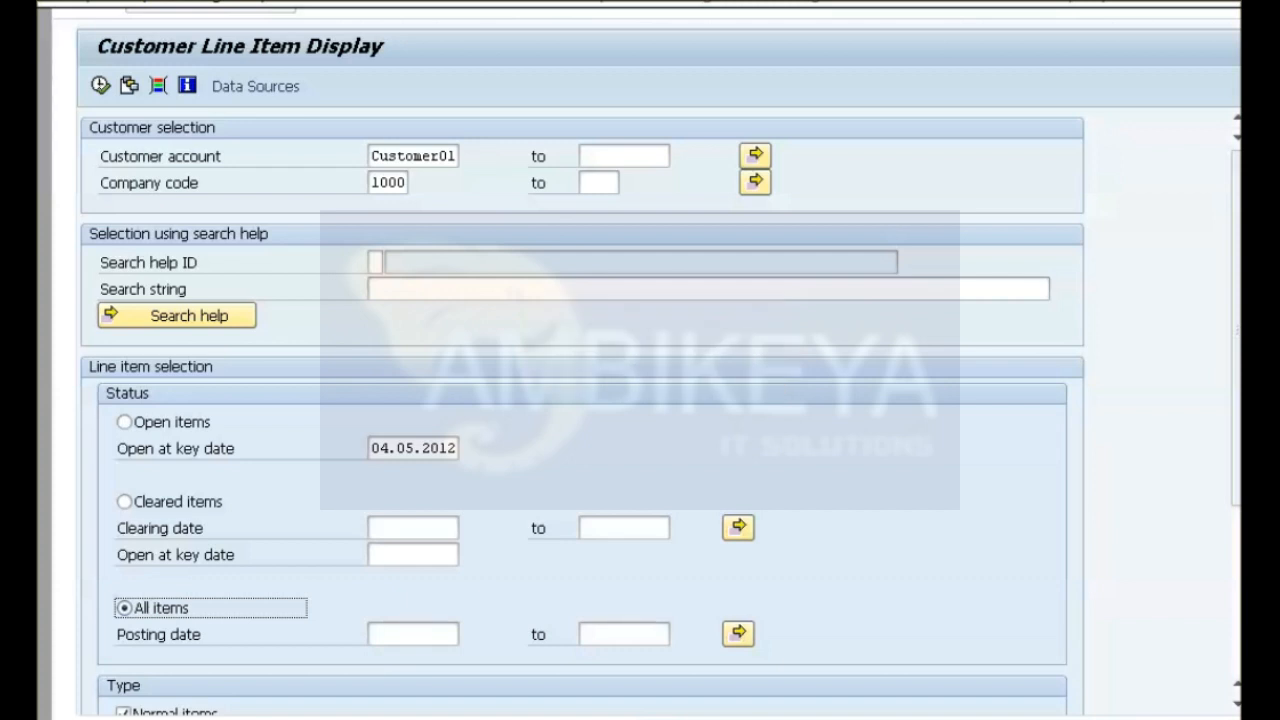
pyautogui.click(101, 86)
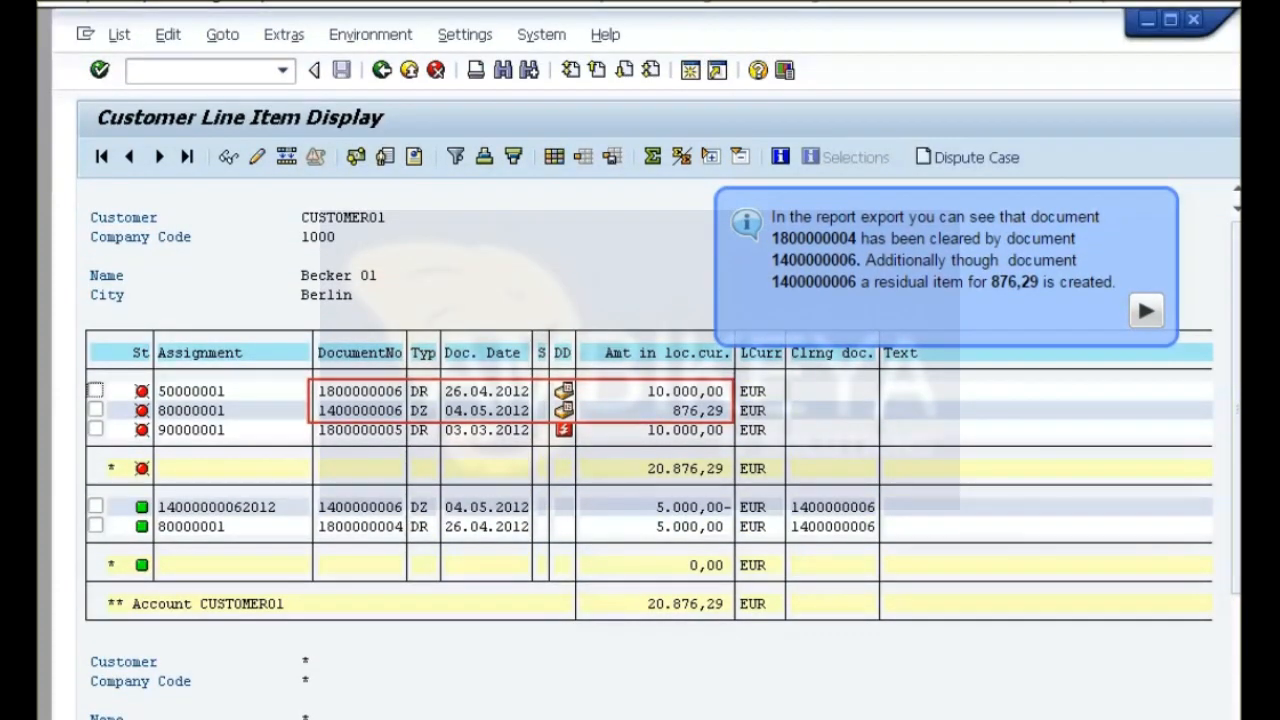
pyautogui.press('F3')
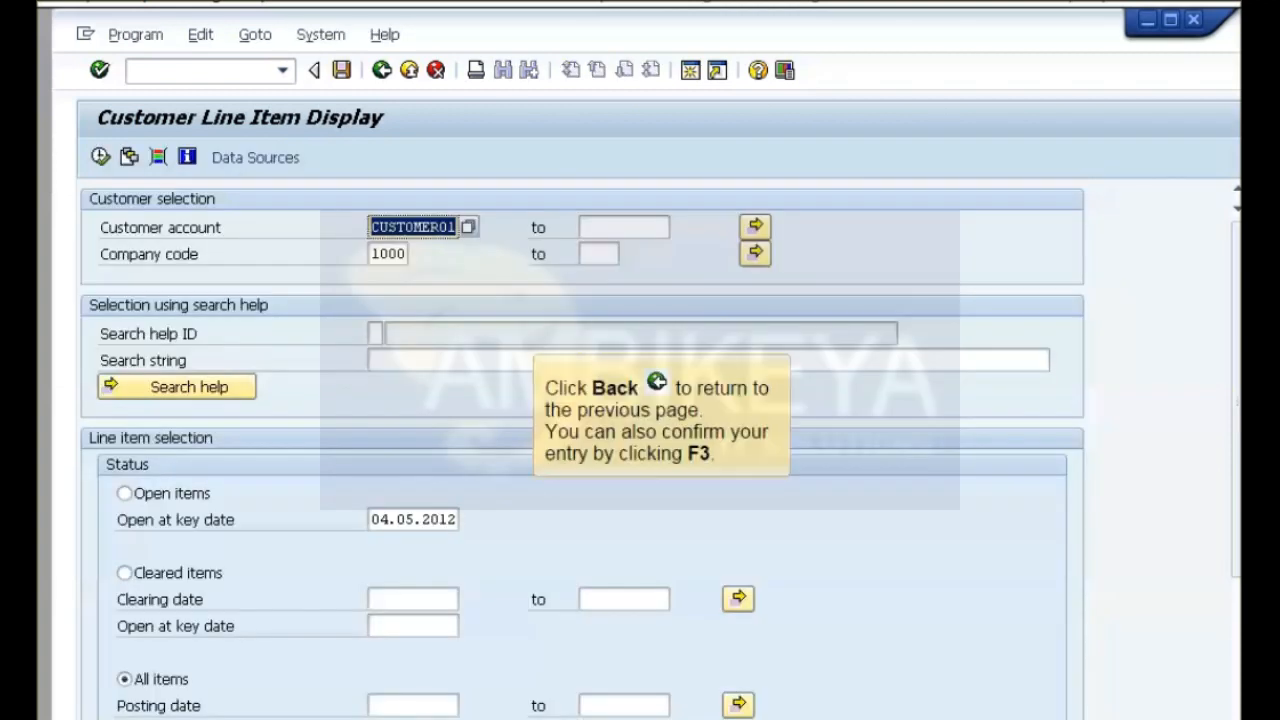
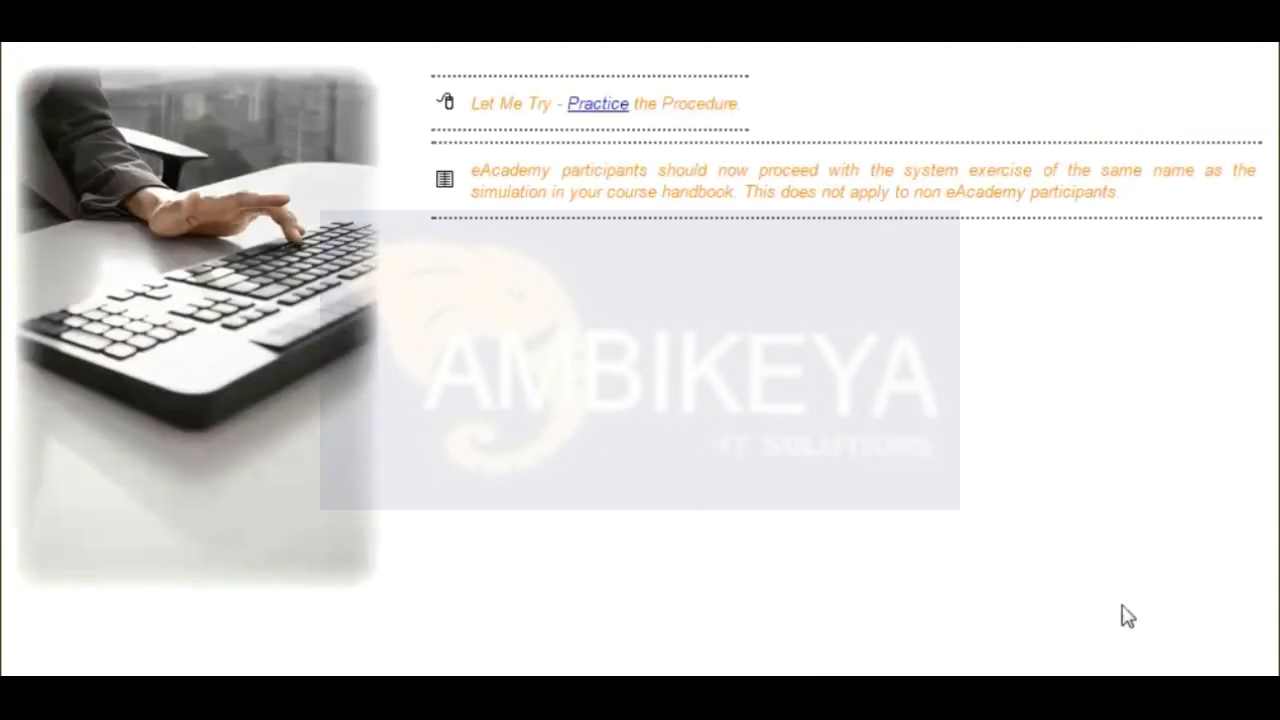
# Start the dunning practice and open the Accounts Receivable master record Change transaction.
pyautogui.click(590, 106)
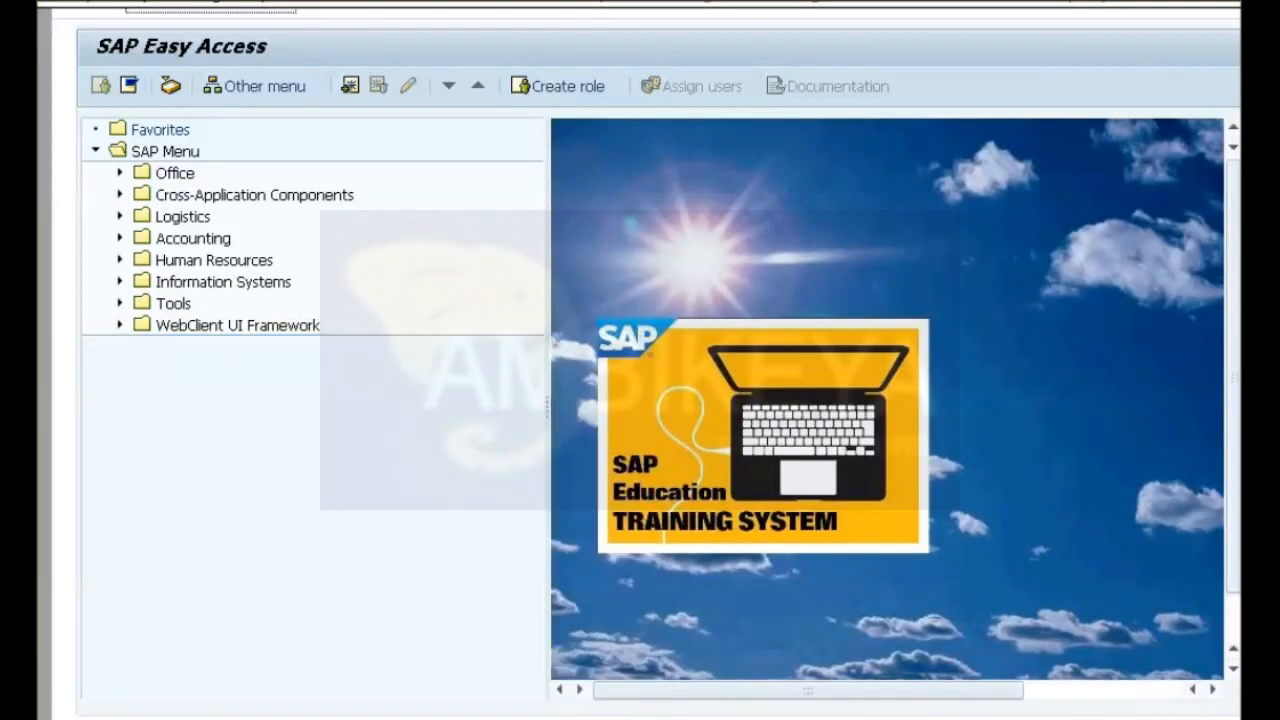
pyautogui.click(120, 238)
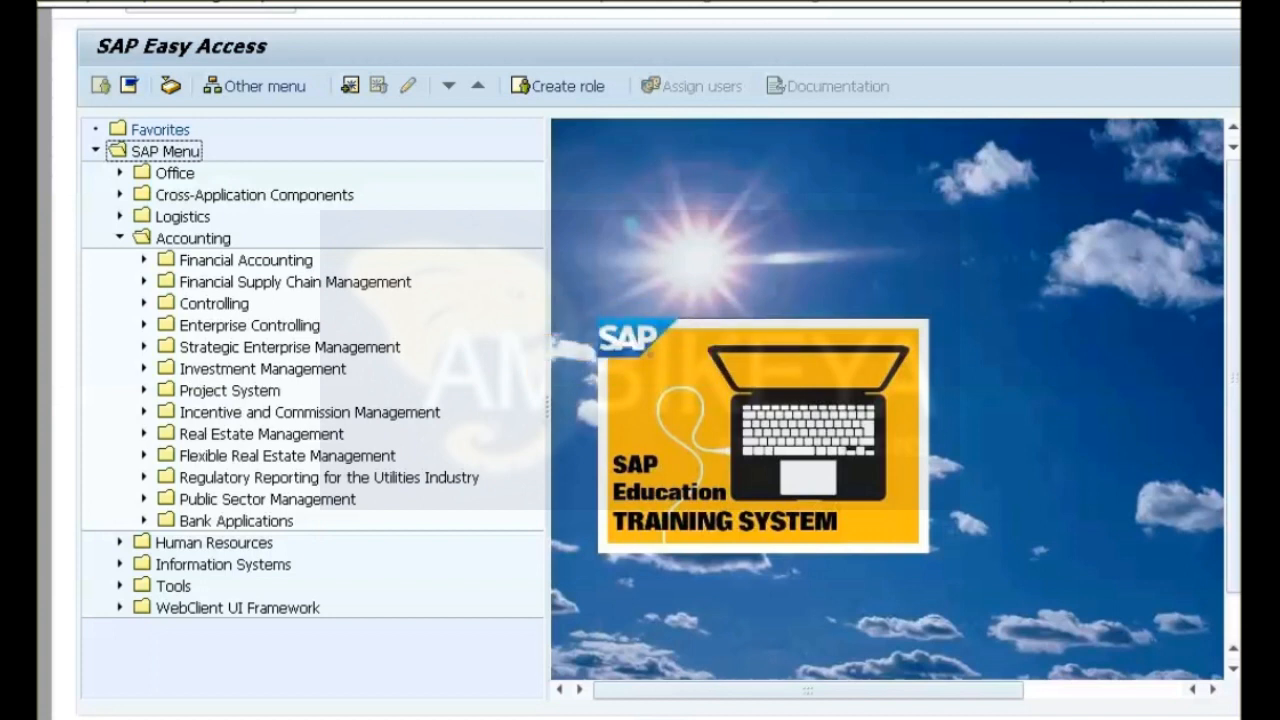
pyautogui.click(144, 260)
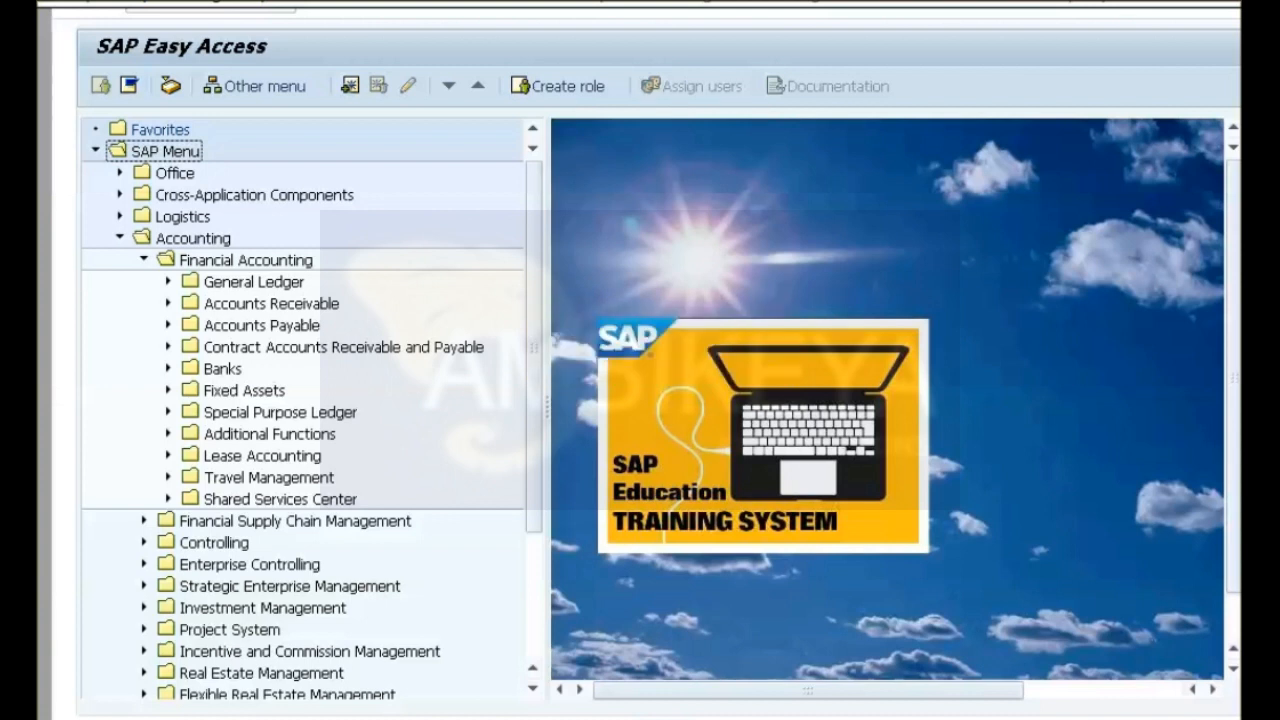
pyautogui.click(168, 303)
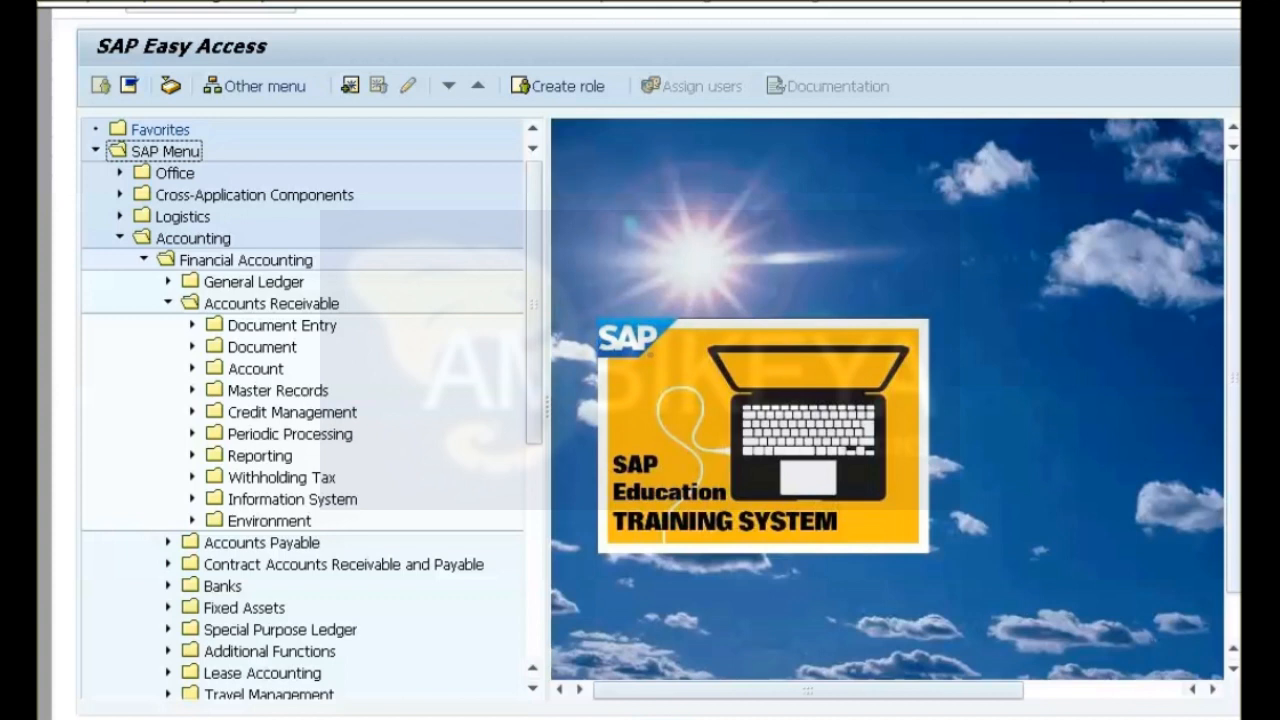
pyautogui.click(192, 390)
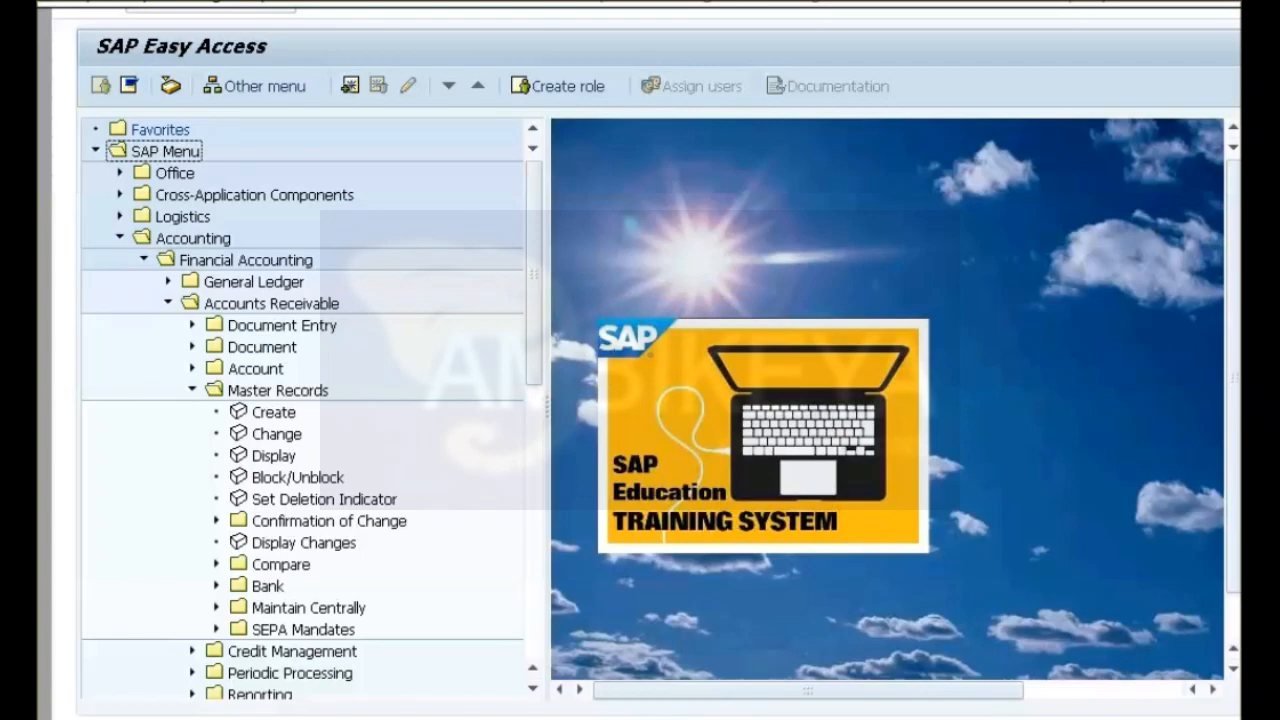
pyautogui.doubleClick(276, 434)
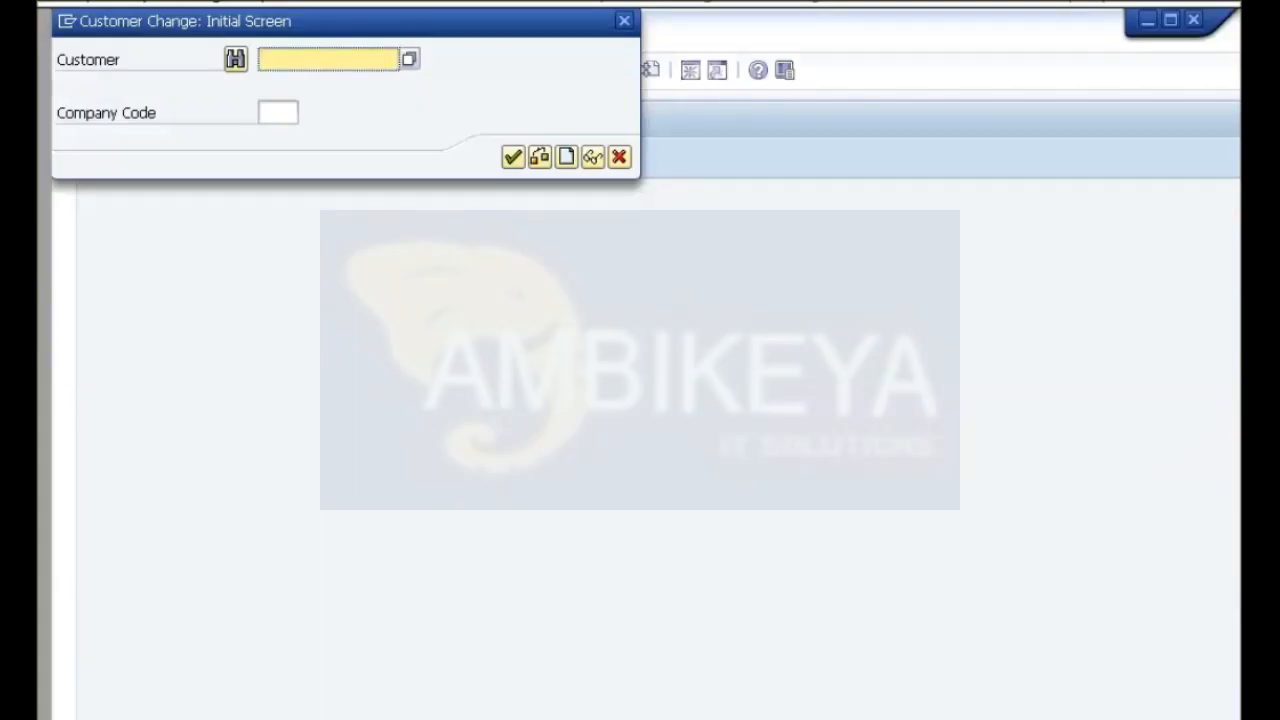
# Open the customer's master record for company code 1000 and set its communication language to EN English.
pyautogui.write('Customer01')
pyautogui.click(278, 112)
pyautogui.write('1000')
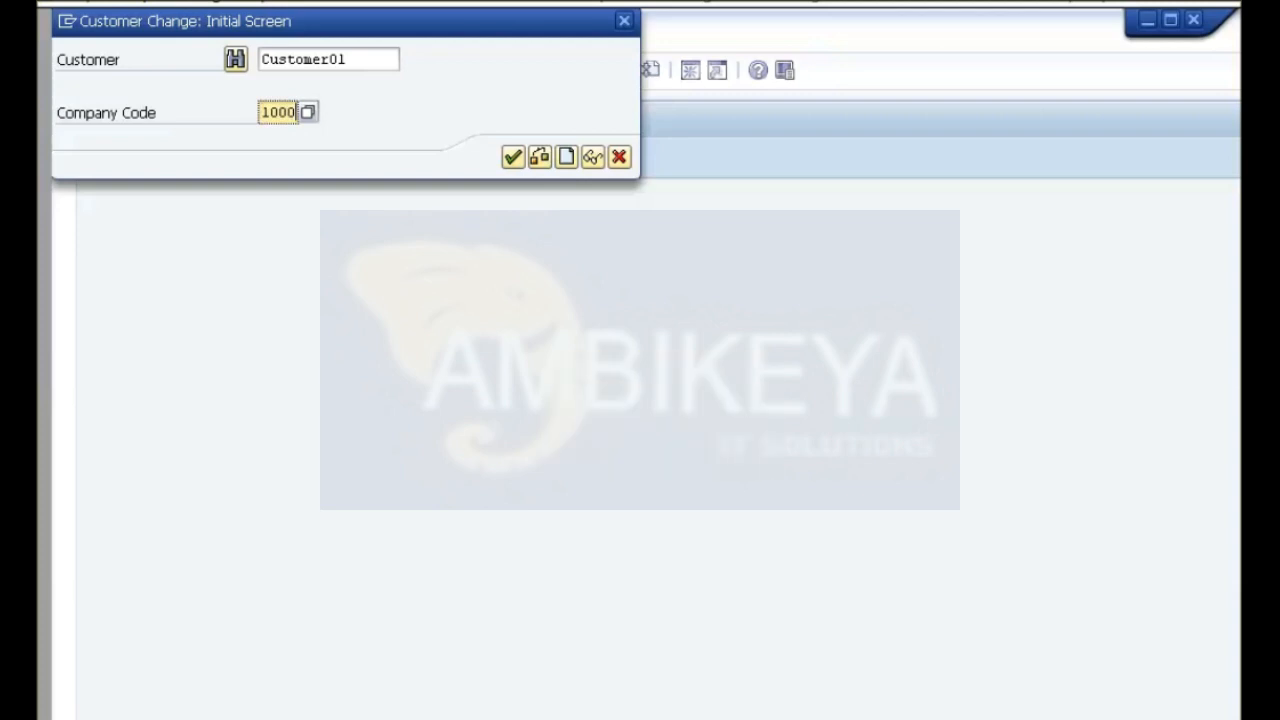
pyautogui.press('Return')
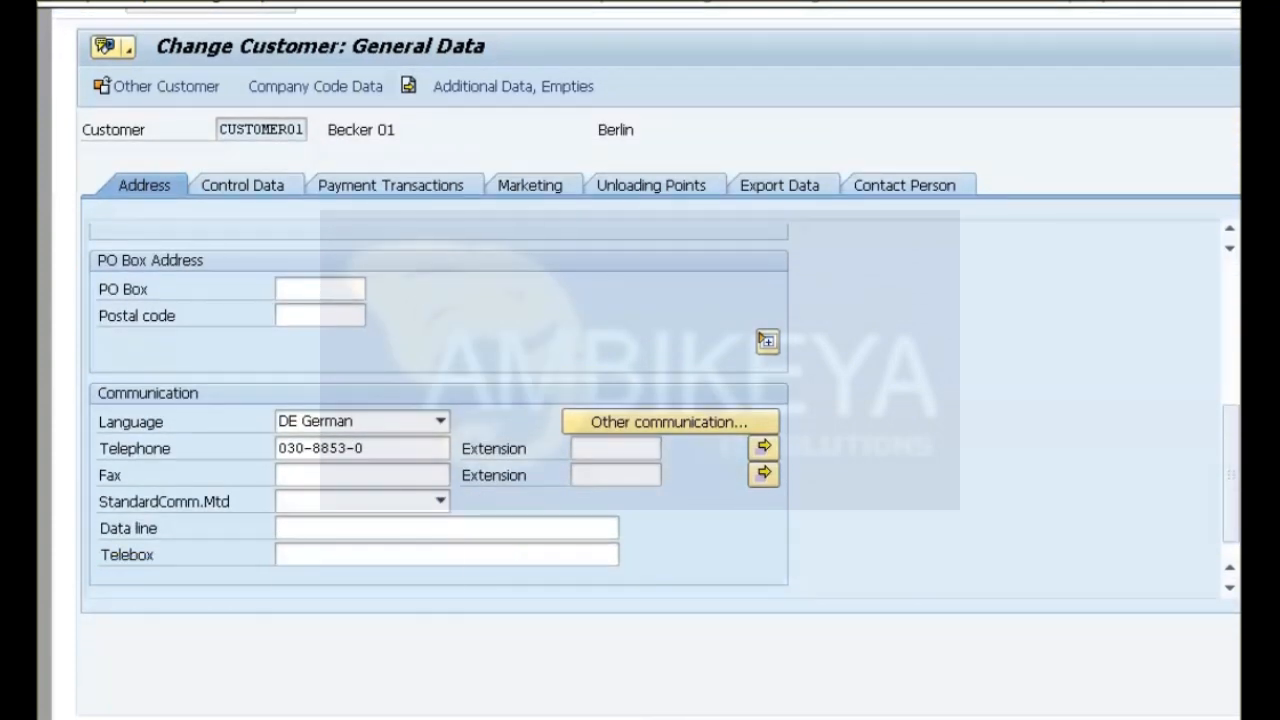
pyautogui.click(440, 421)
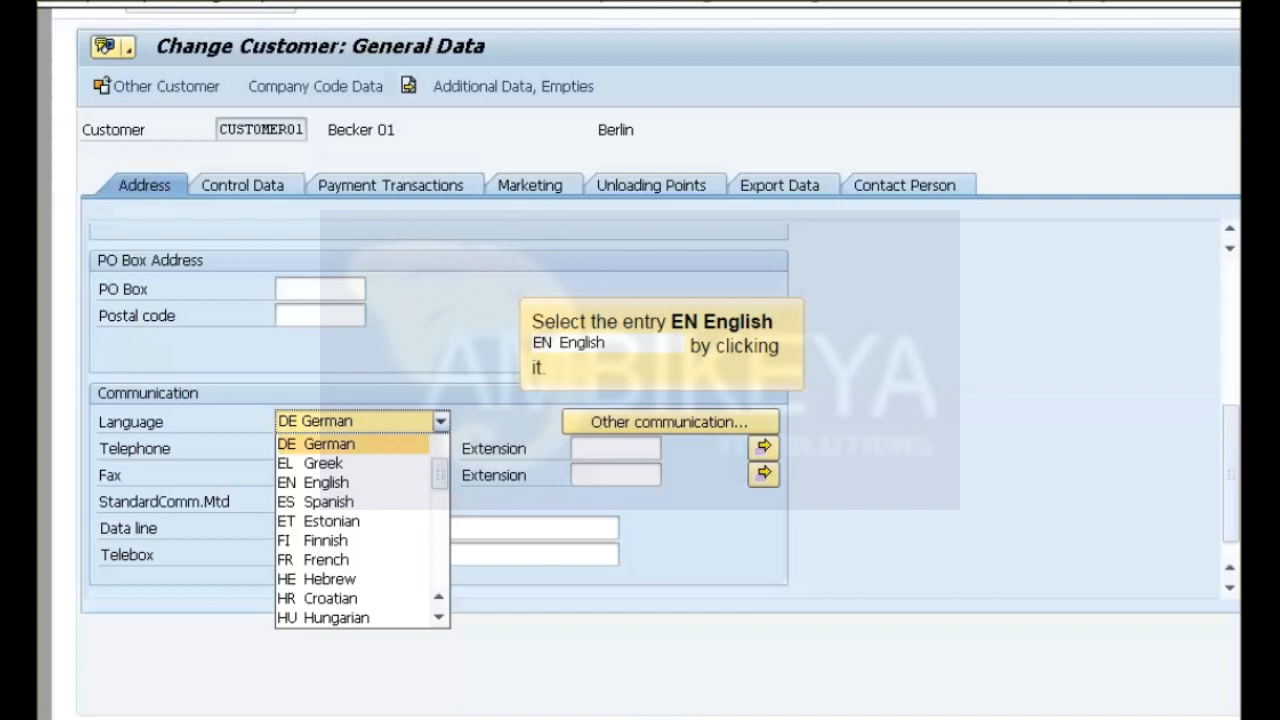
pyautogui.click(326, 483)
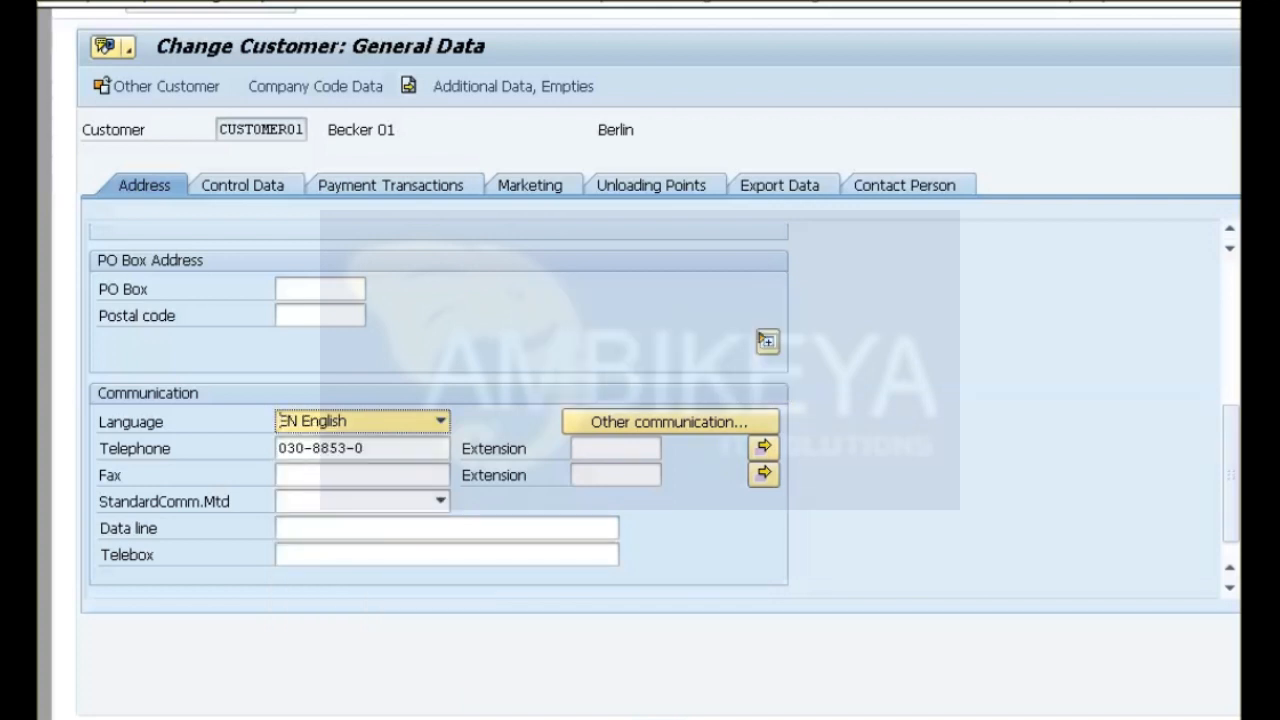
# Assign dunning procedure 0001 in the customer's company code correspondence data, save, and leave the change transaction.
pyautogui.click(315, 87)
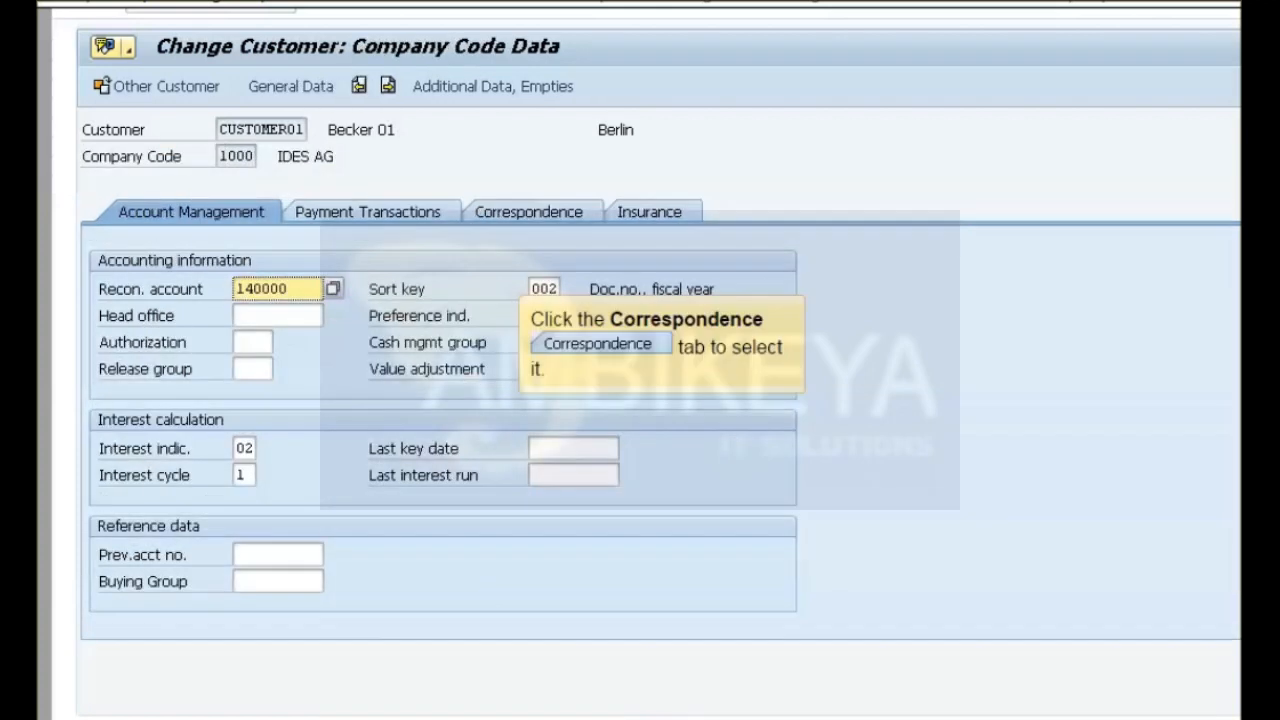
pyautogui.click(529, 212)
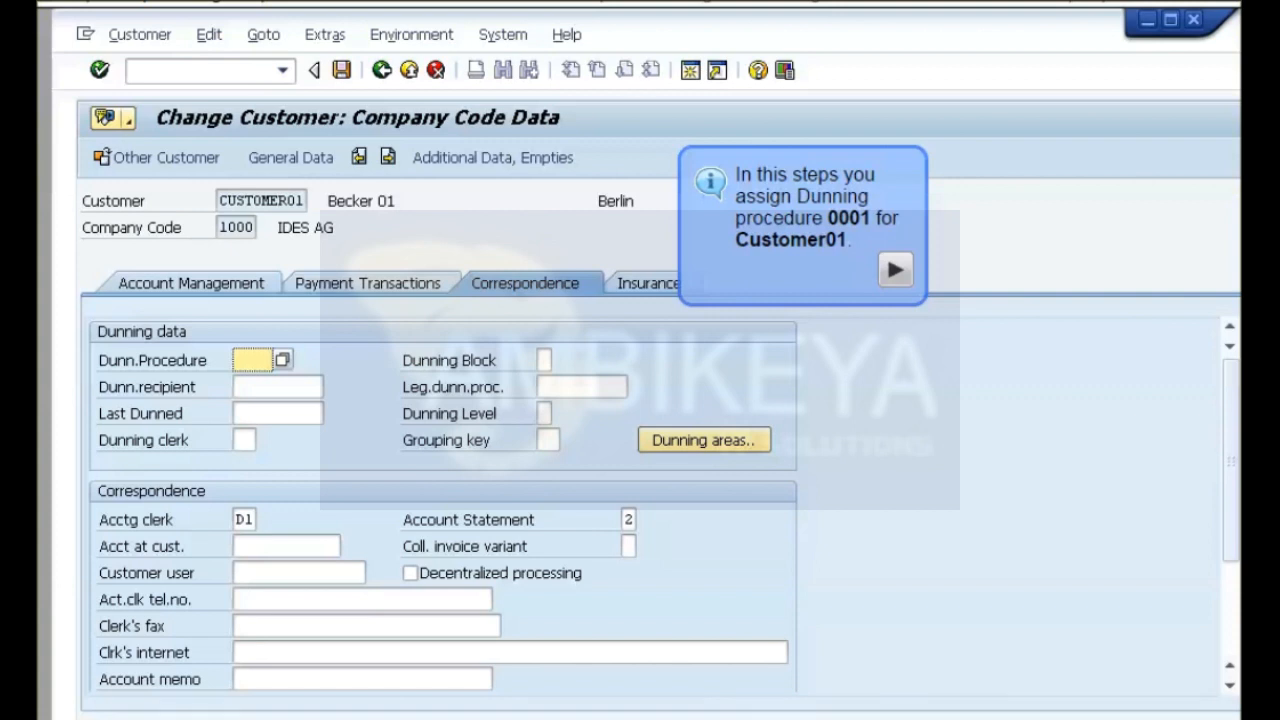
pyautogui.write('0001')
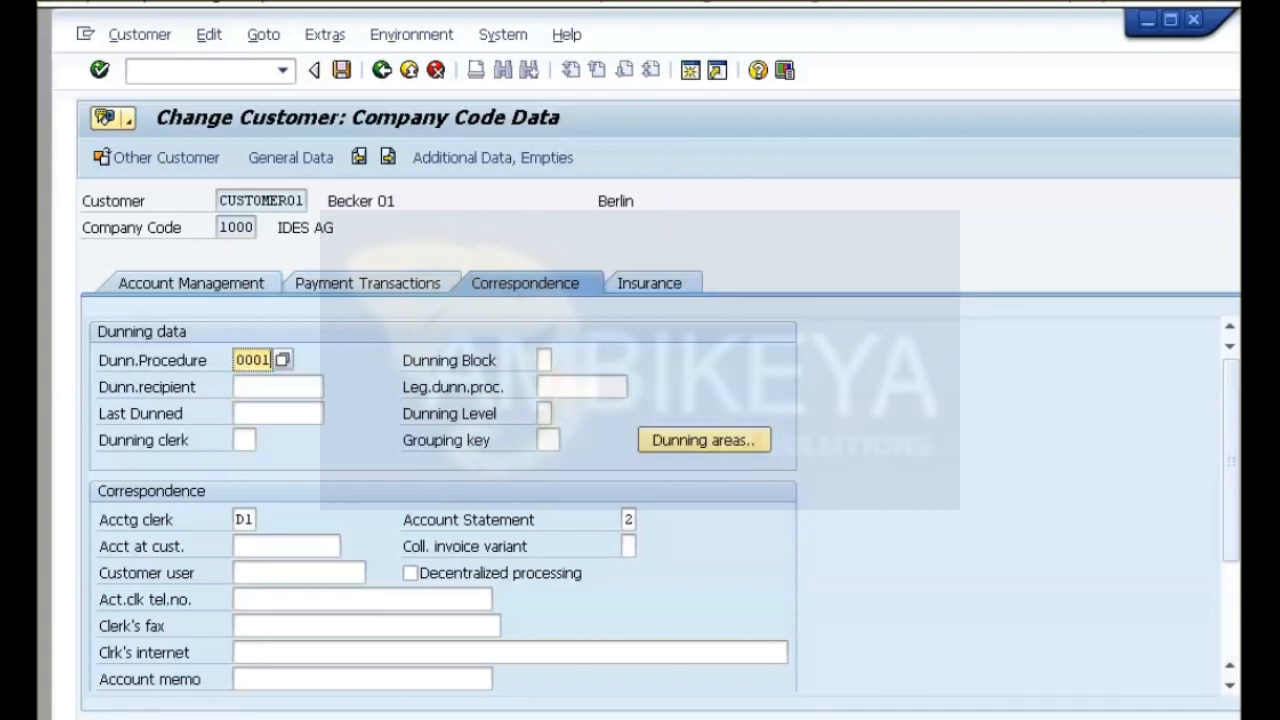
pyautogui.hotkey('ctrl', 's')
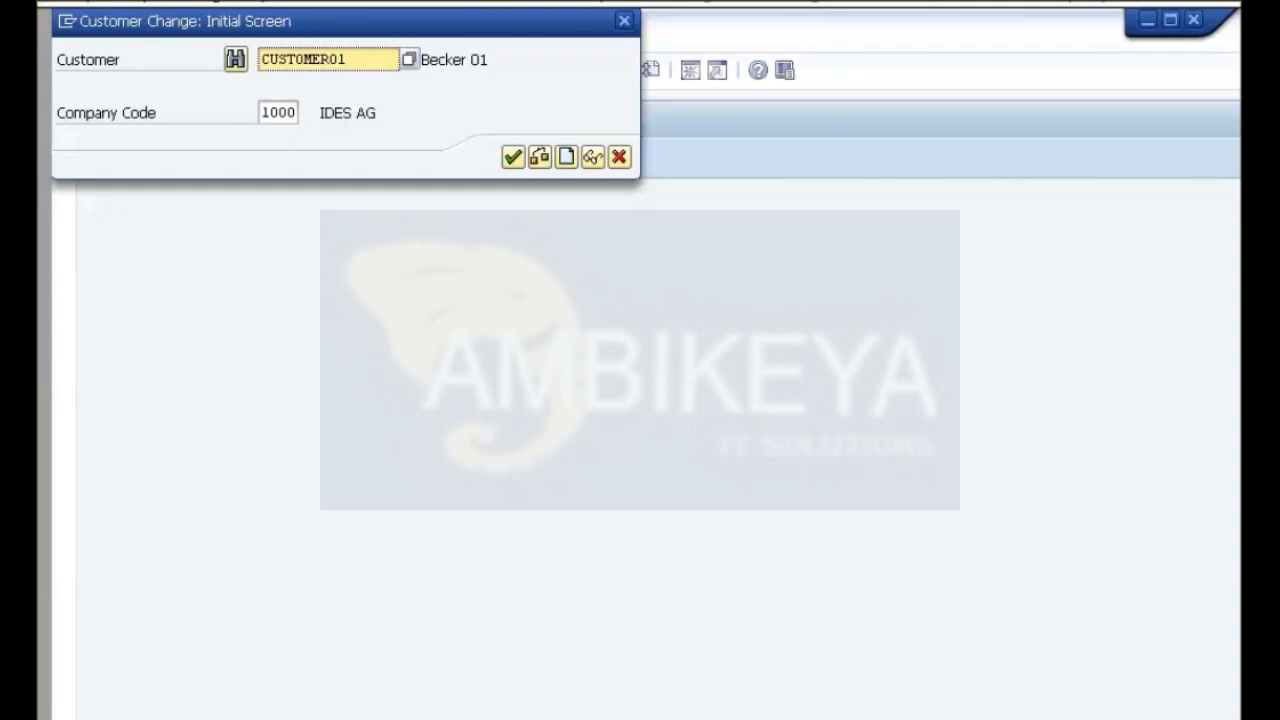
pyautogui.press('F12')
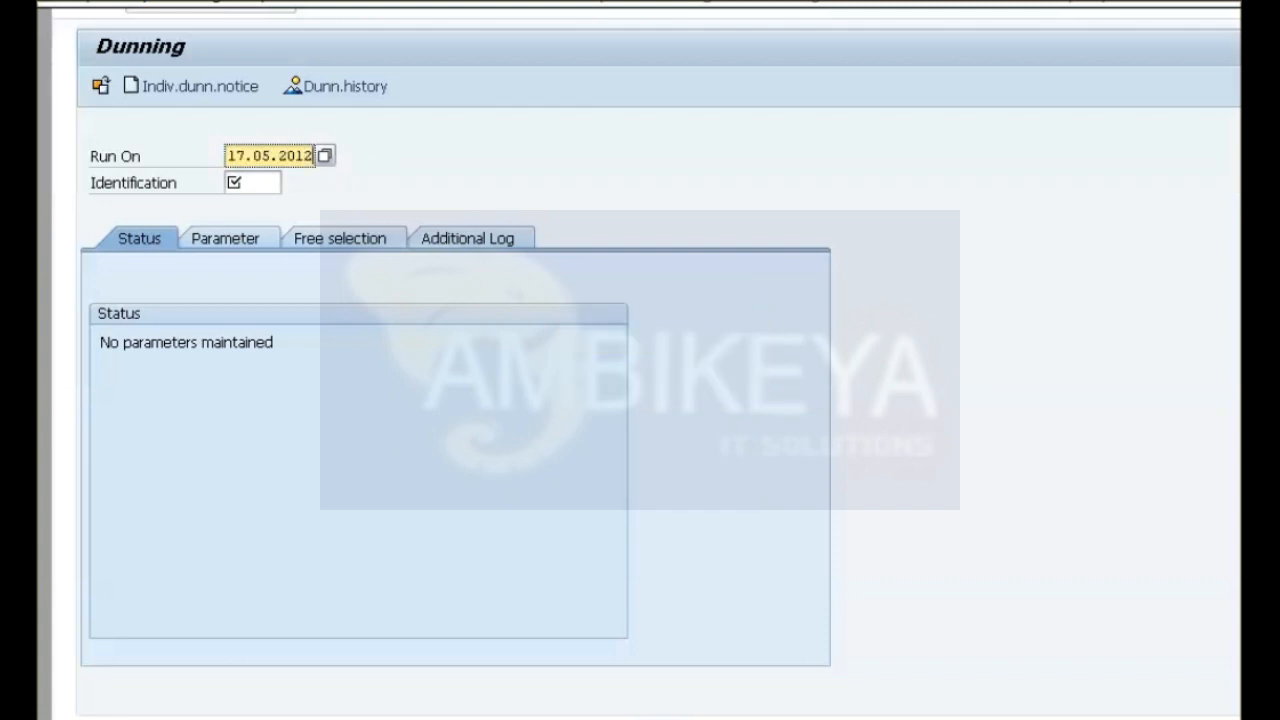
# Identify the dunning run as GR01 and set both its dunning date and its documents-posted-up-to date to 17.05.2012.
pyautogui.click(252, 183)
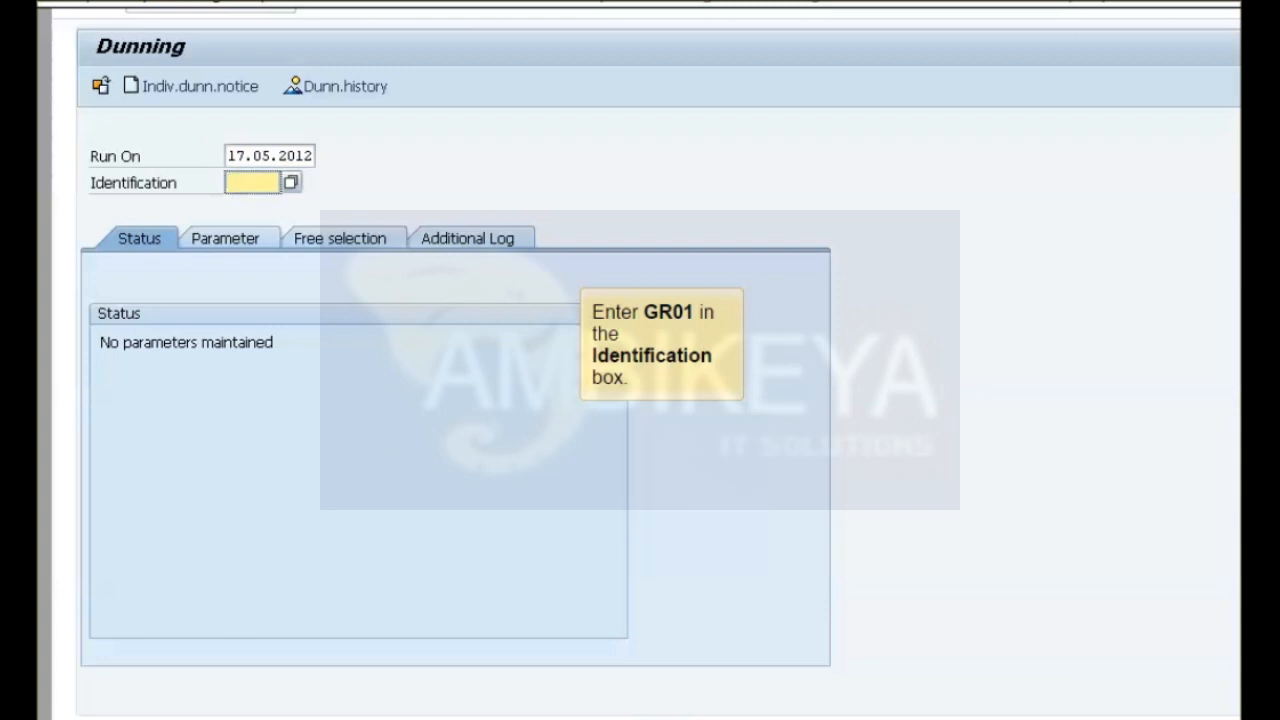
pyautogui.write('GR01')
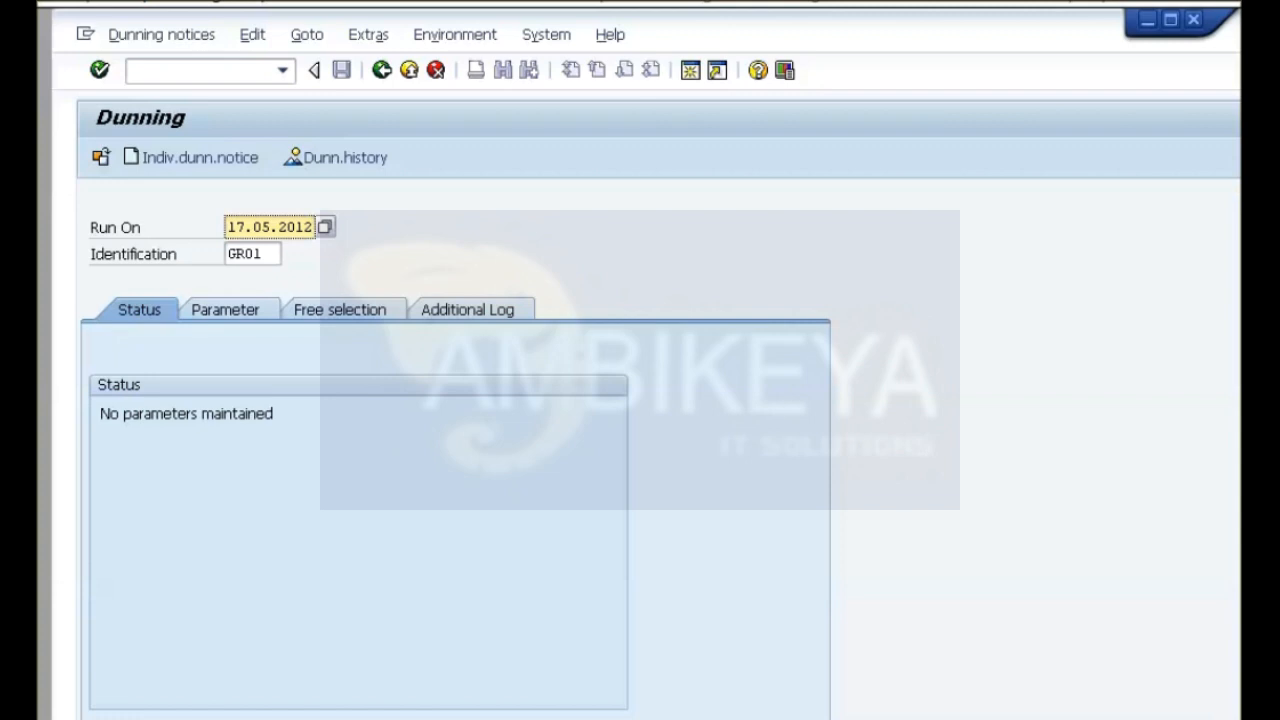
pyautogui.click(225, 310)
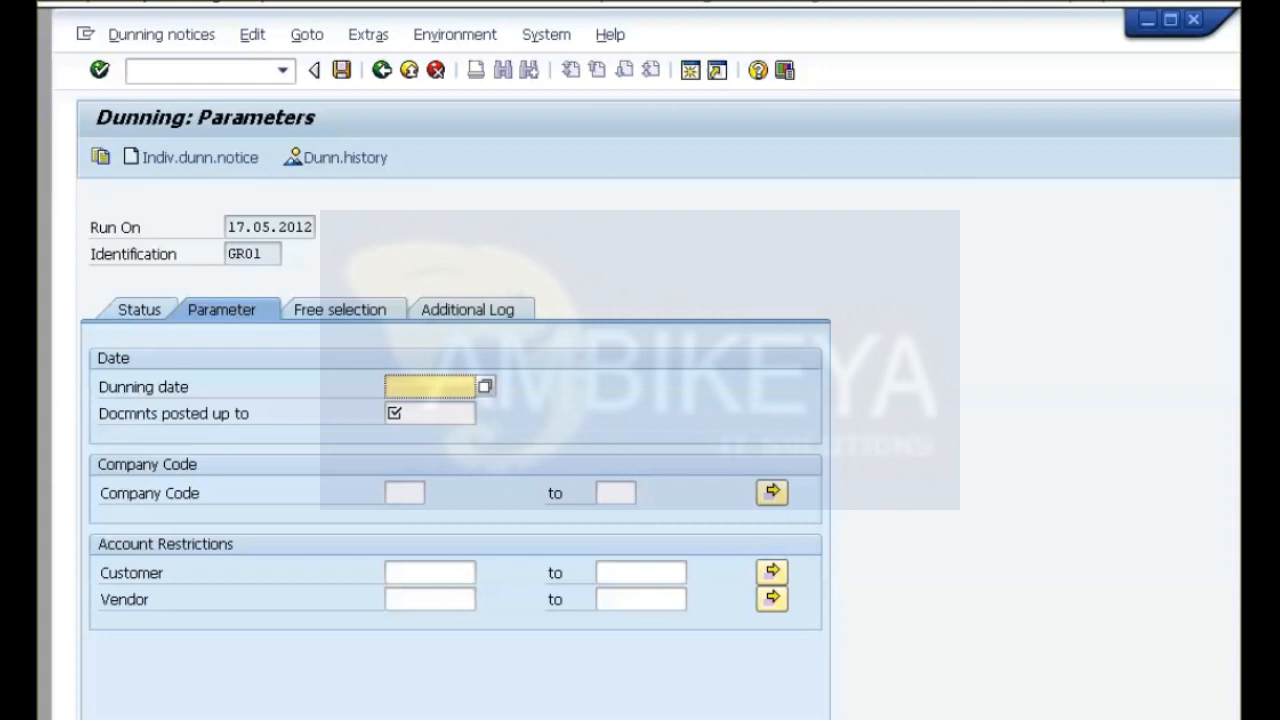
pyautogui.press('F4')
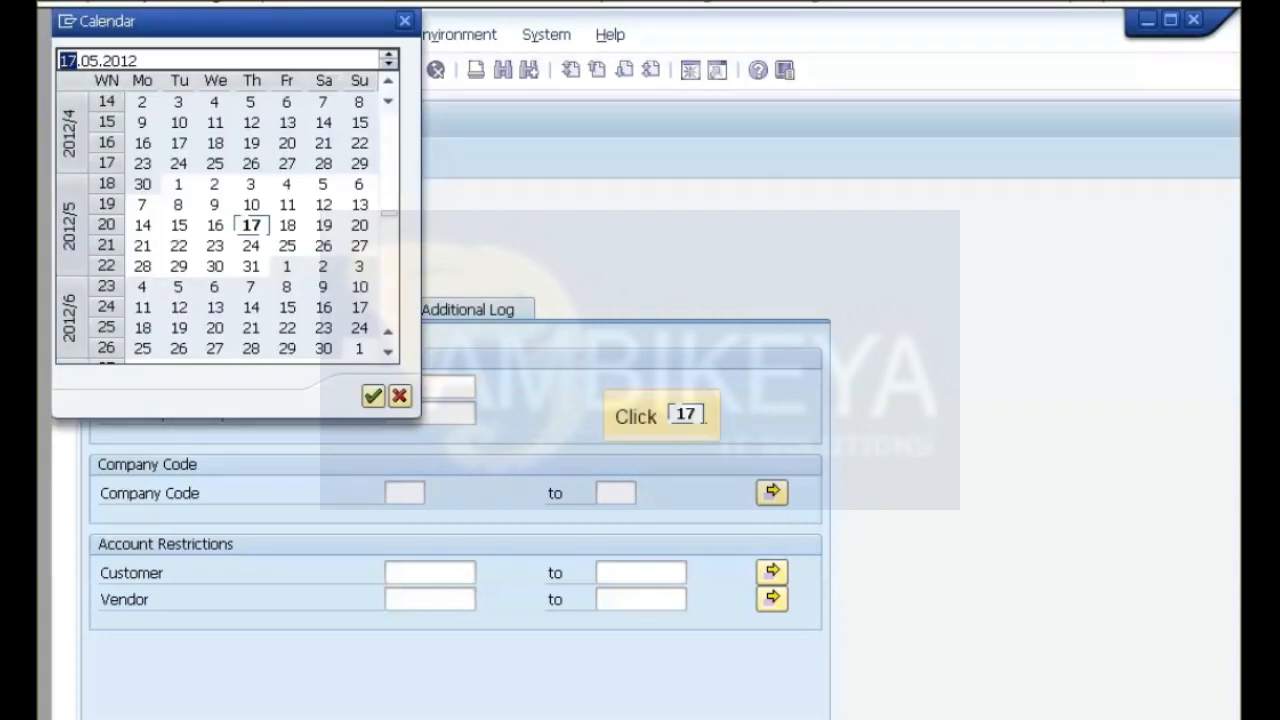
pyautogui.click(251, 225)
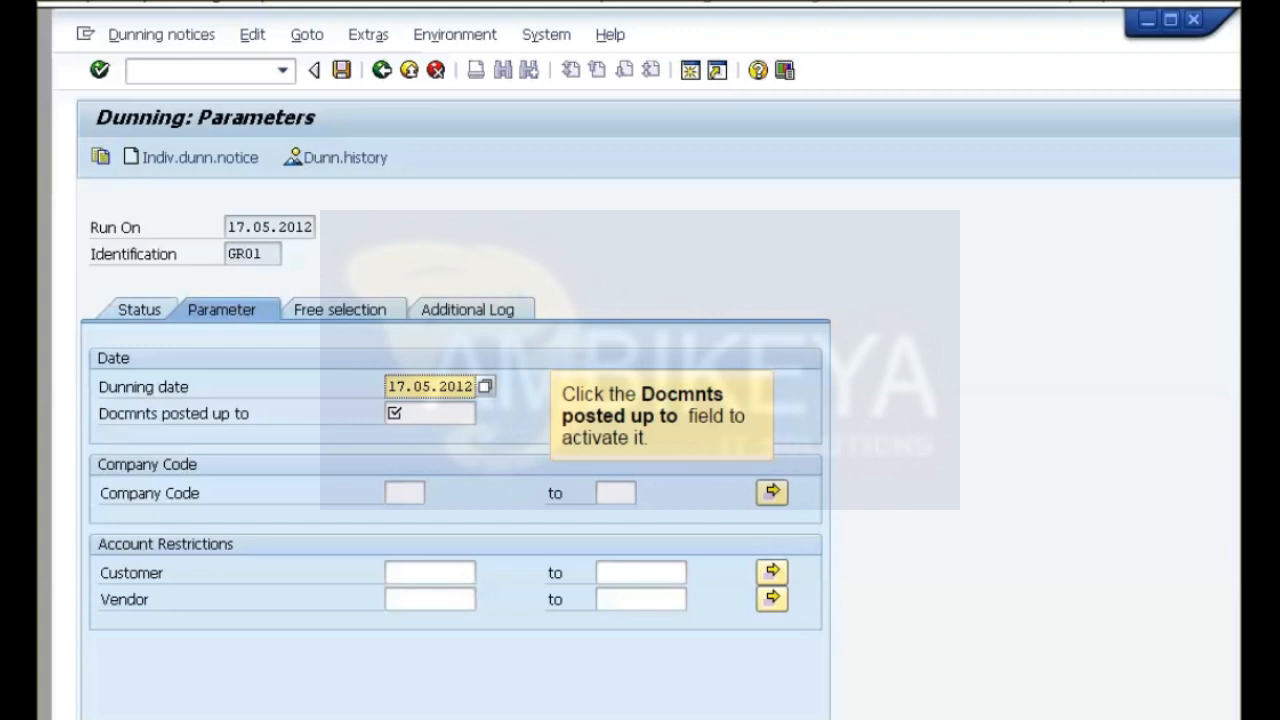
pyautogui.click(430, 413)
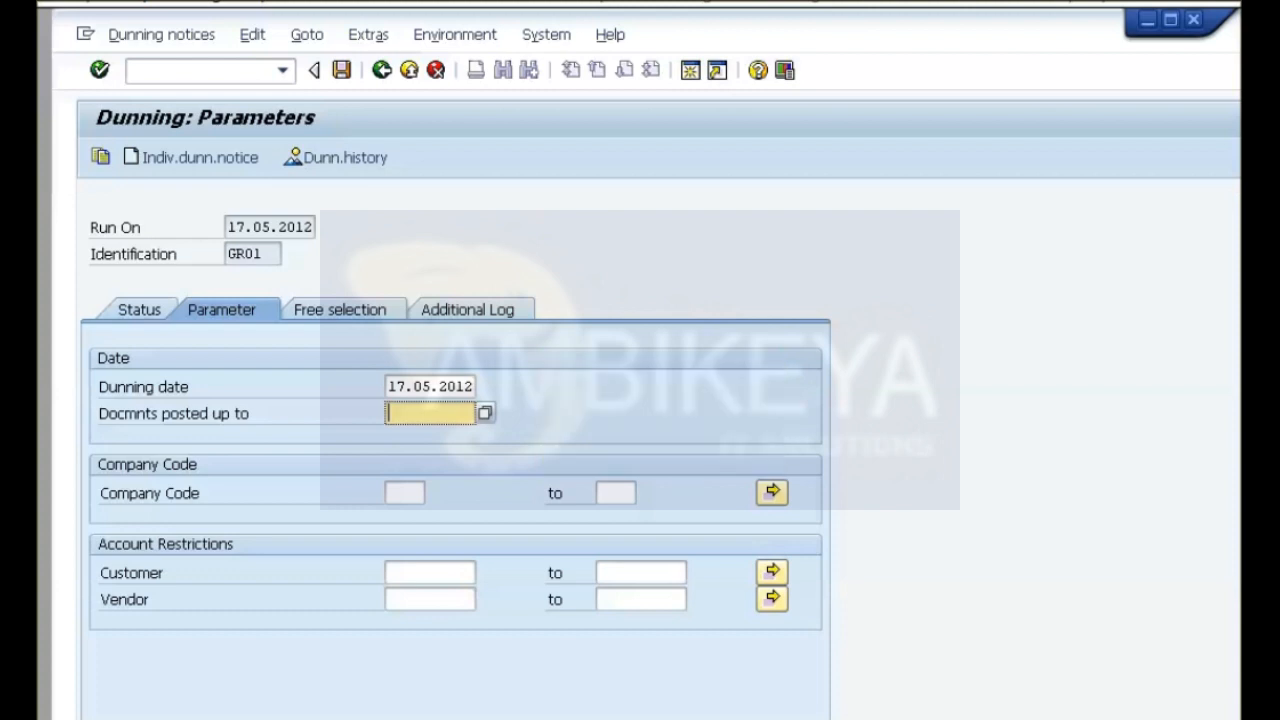
pyautogui.press('F4')
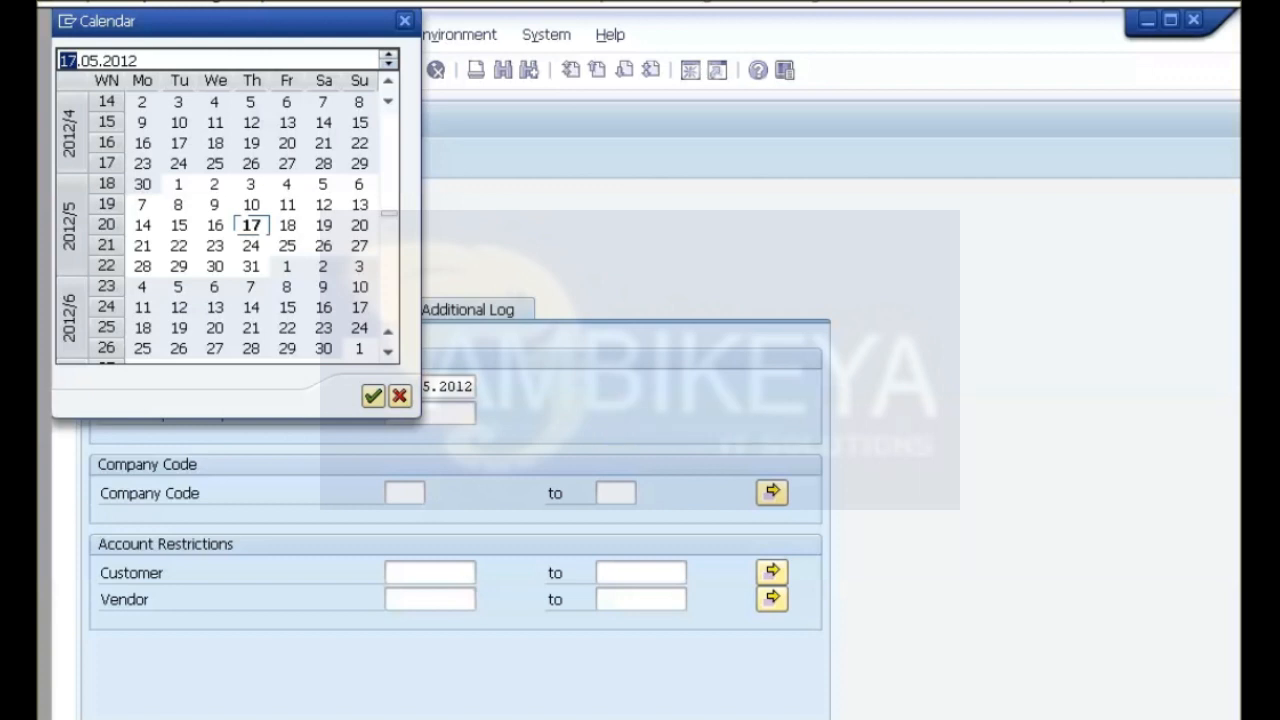
pyautogui.press('Return')
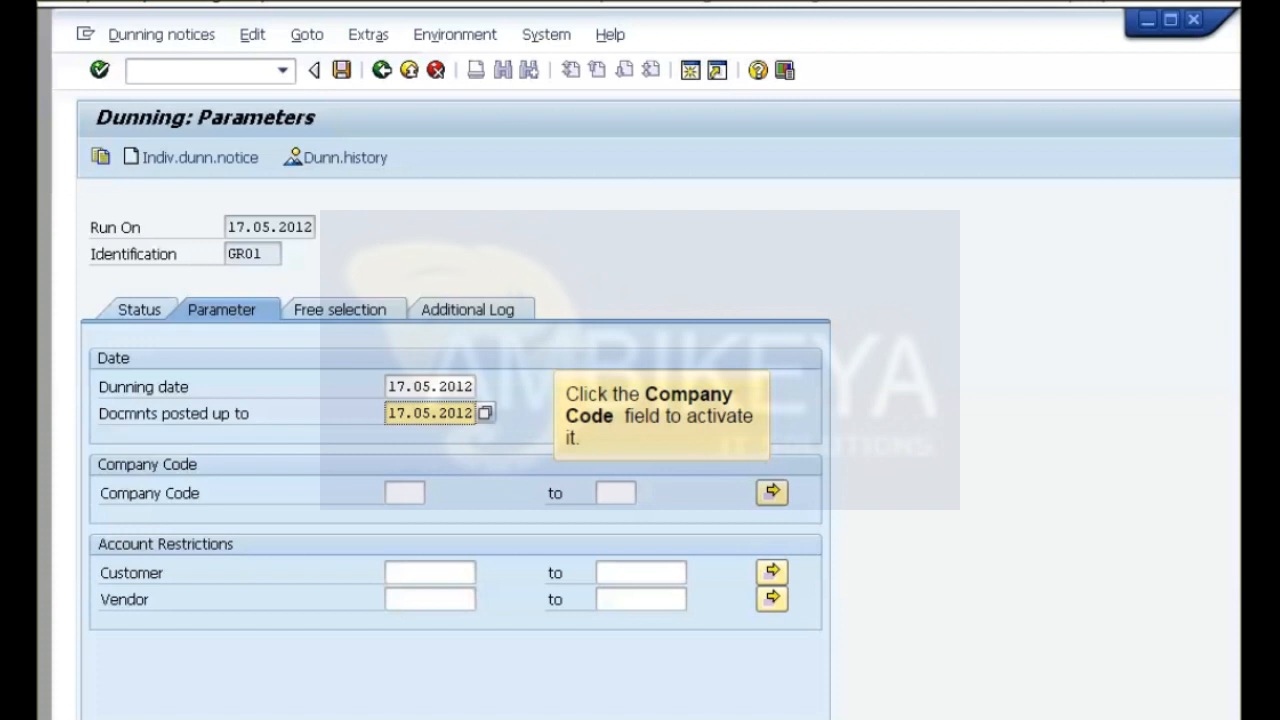
# Restrict the dunning run's parameters to company code 1000 and the customer's account.
pyautogui.click(404, 493)
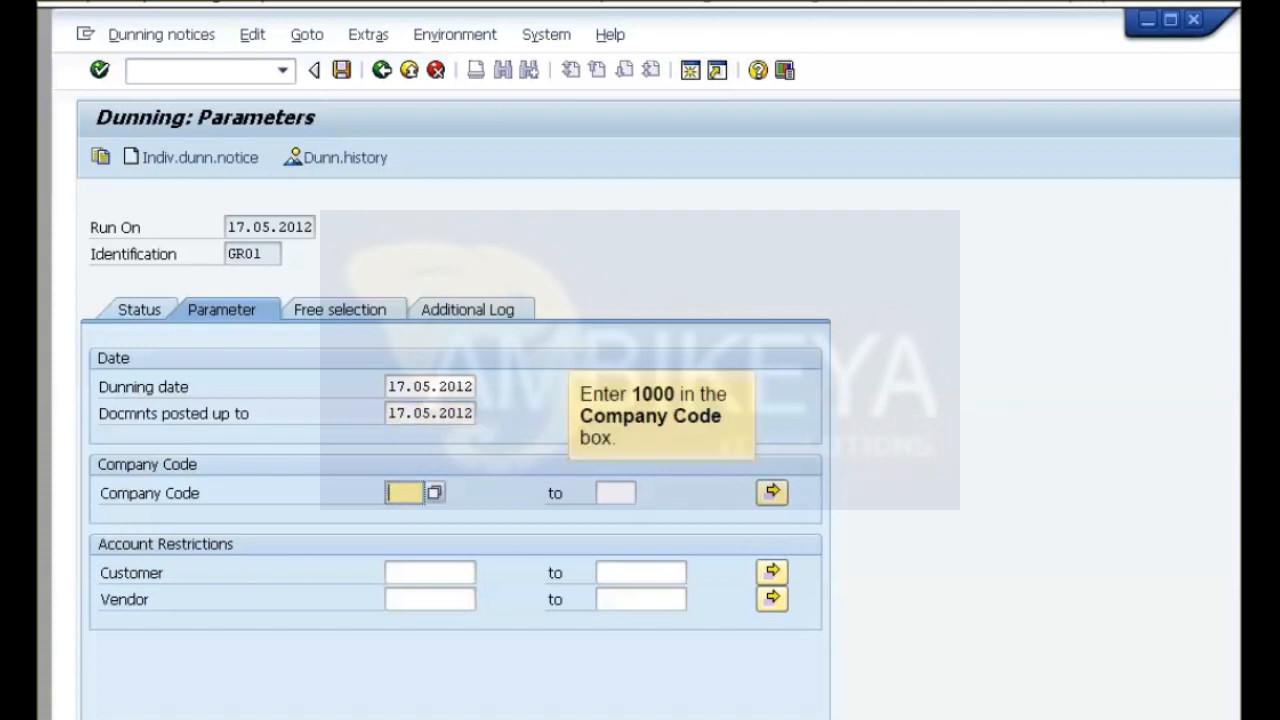
pyautogui.write('1000')
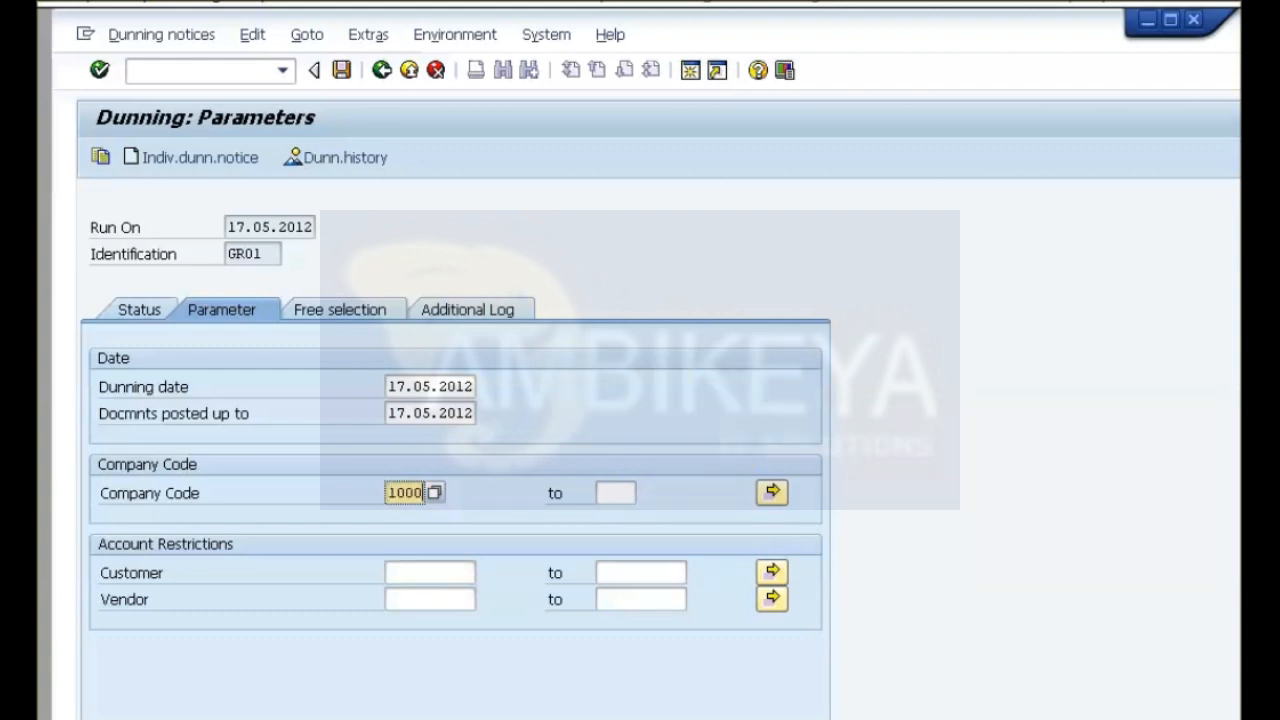
pyautogui.click(430, 573)
pyautogui.write('Customer01')
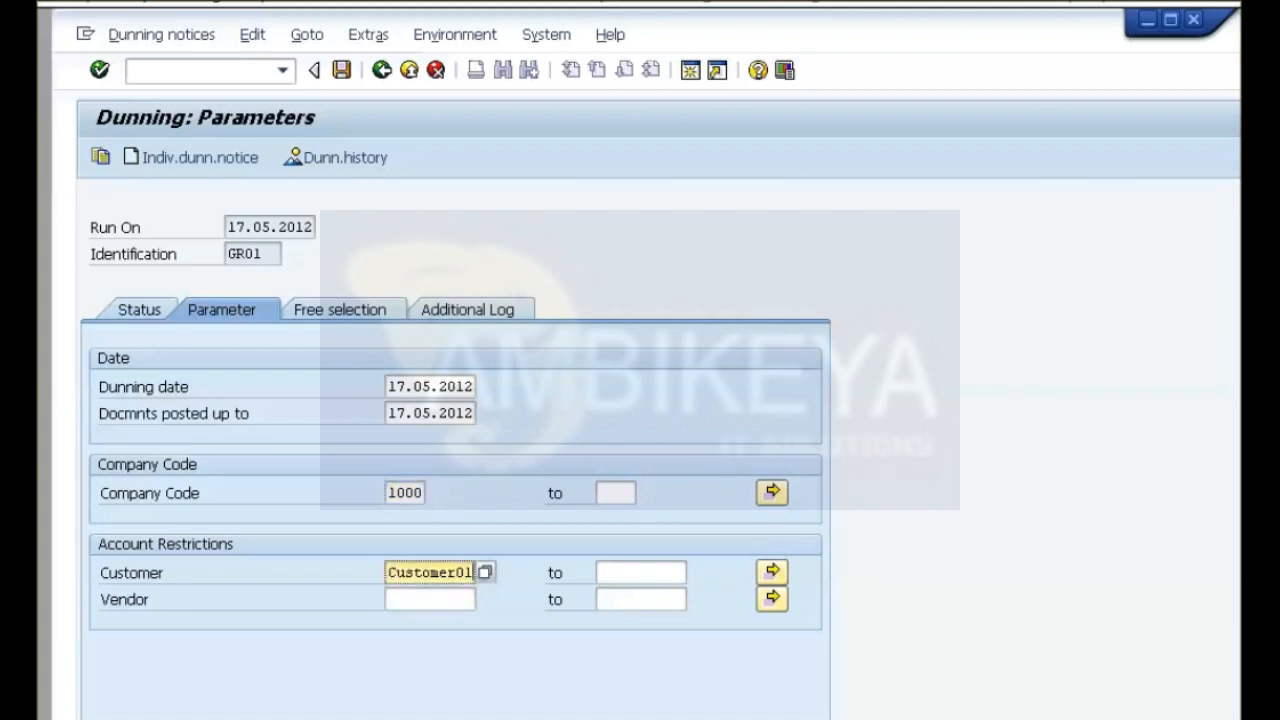
pyautogui.press('Return')
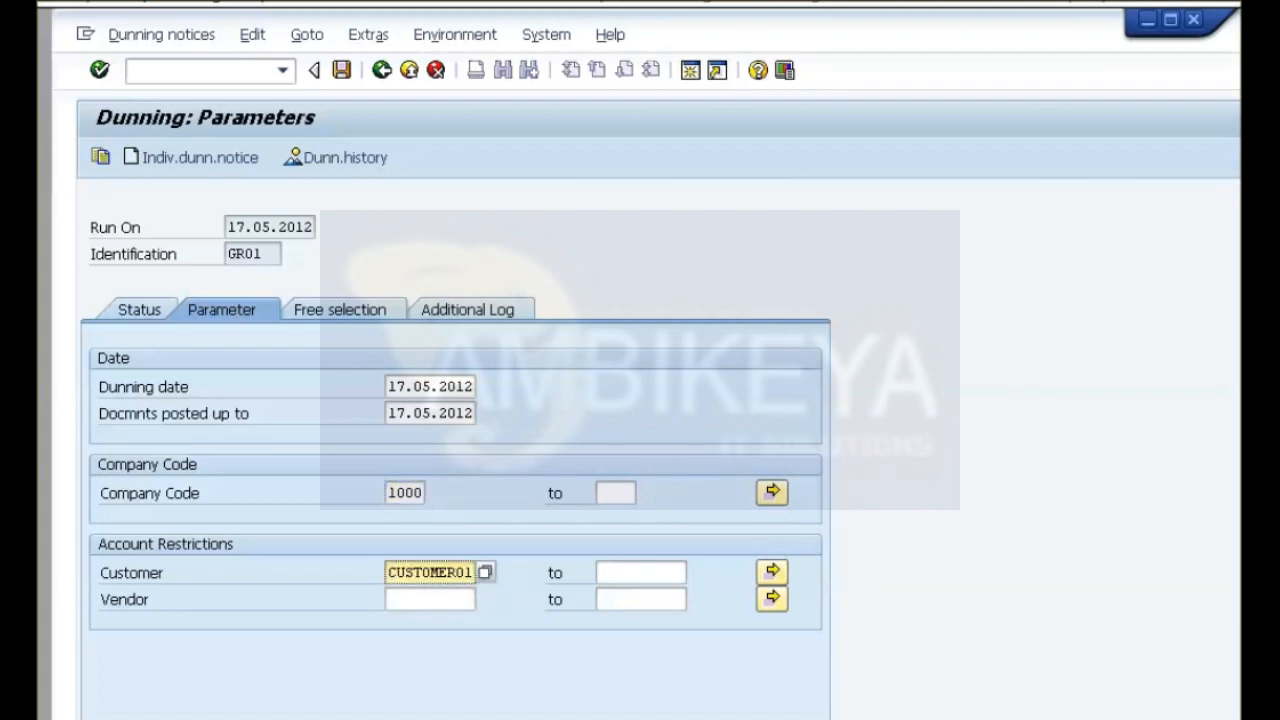
# Request an additional log for the customer's account and save the dunning run parameters.
pyautogui.click(467, 310)
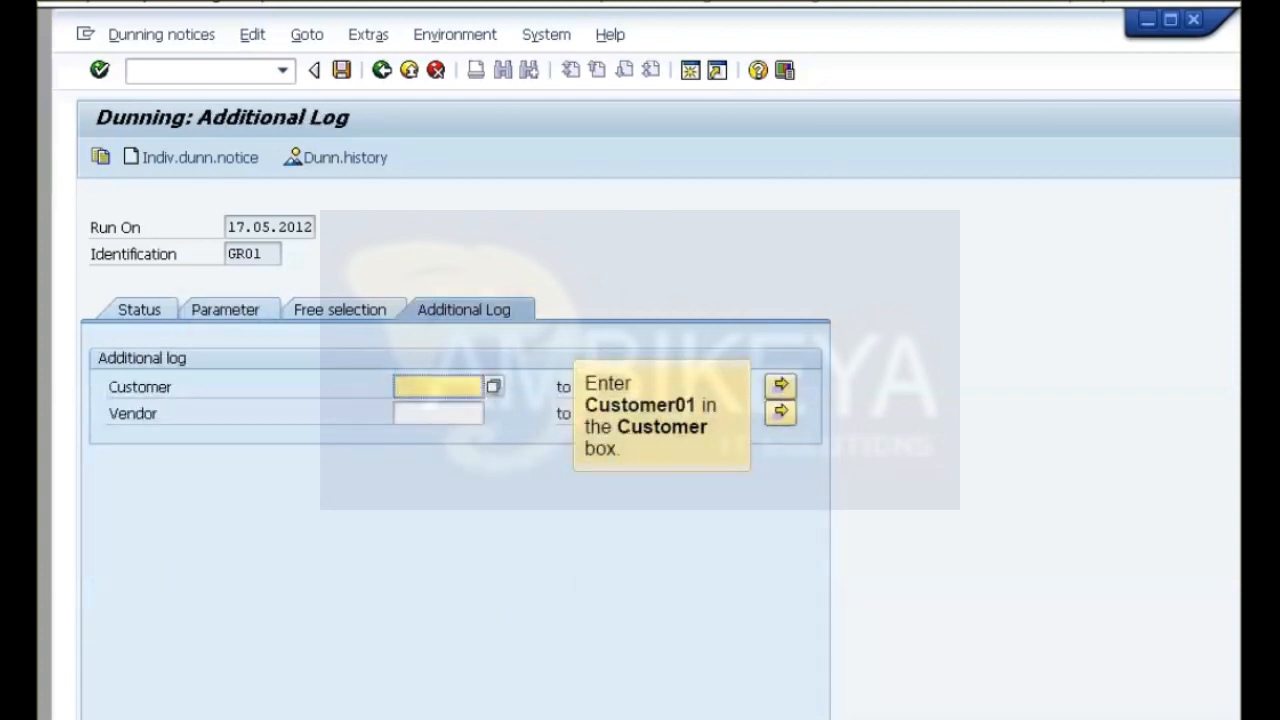
pyautogui.write('Customer01')
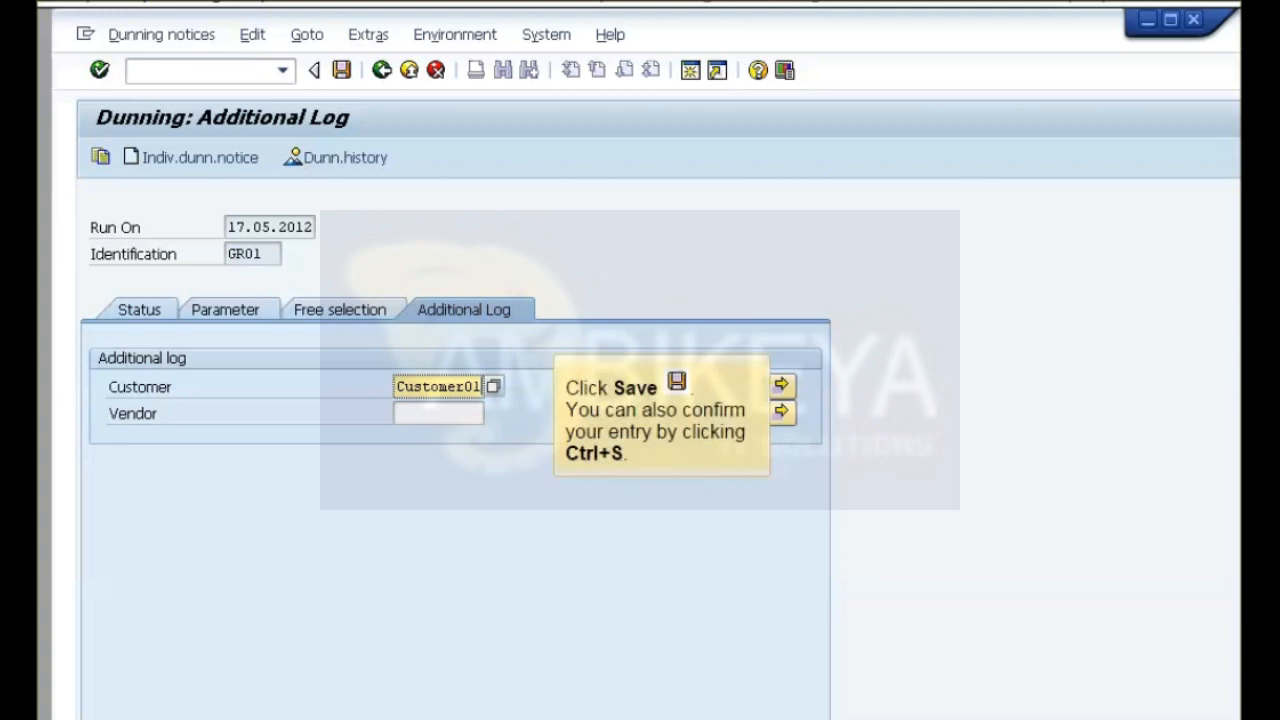
pyautogui.hotkey('ctrl', 's')
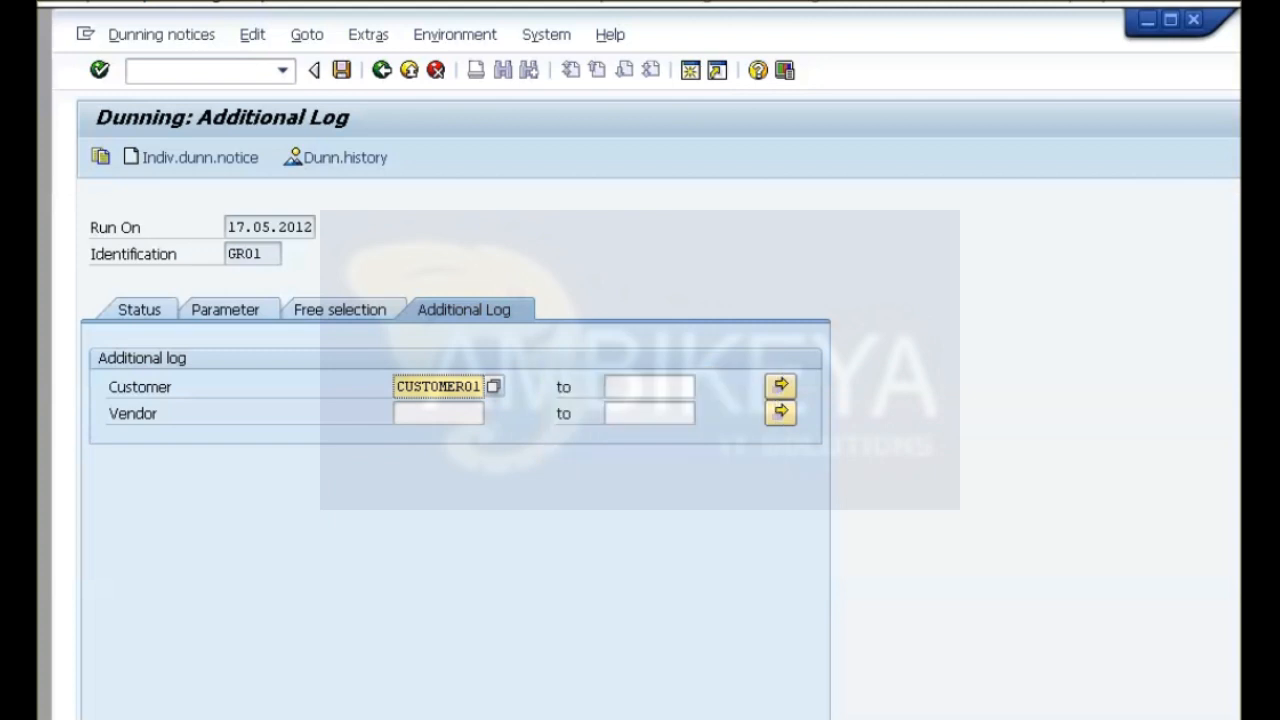
# Schedule the dunning selection of run GR01 to start immediately with output device LP01, and refresh the run's status.
pyautogui.click(139, 310)
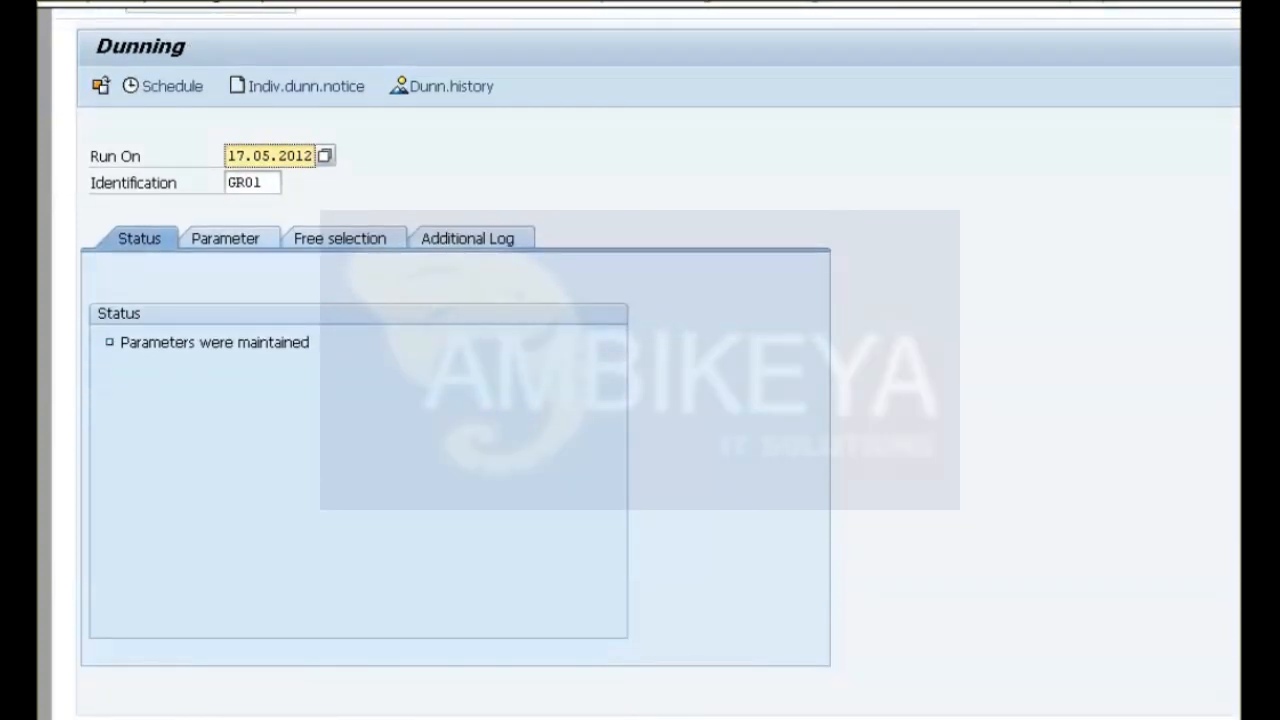
pyautogui.click(163, 86)
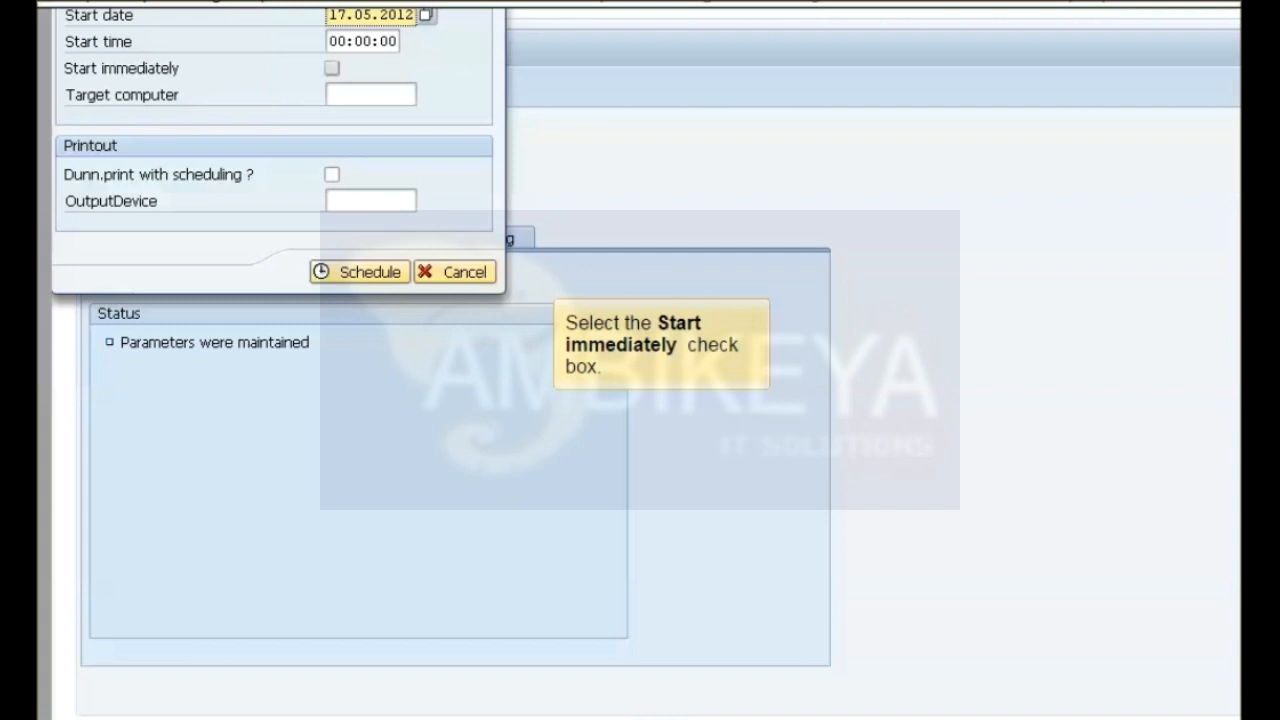
pyautogui.click(332, 69)
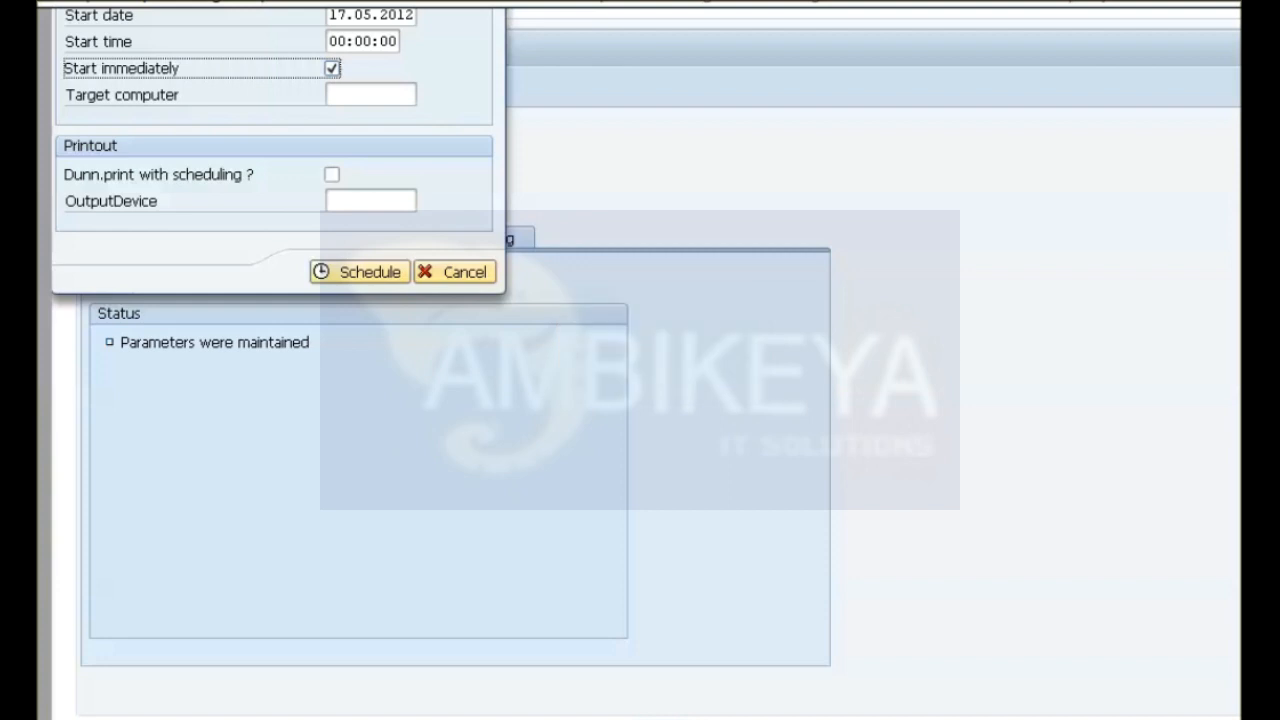
pyautogui.click(370, 201)
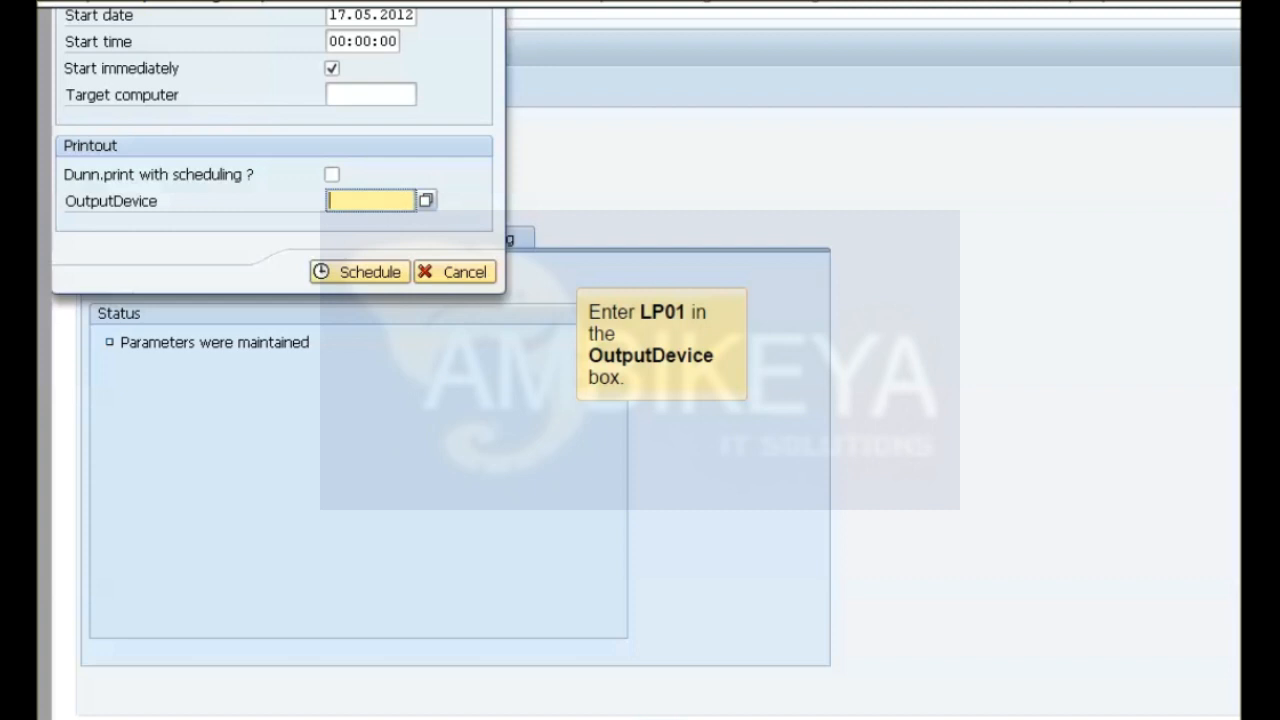
pyautogui.write('LP01')
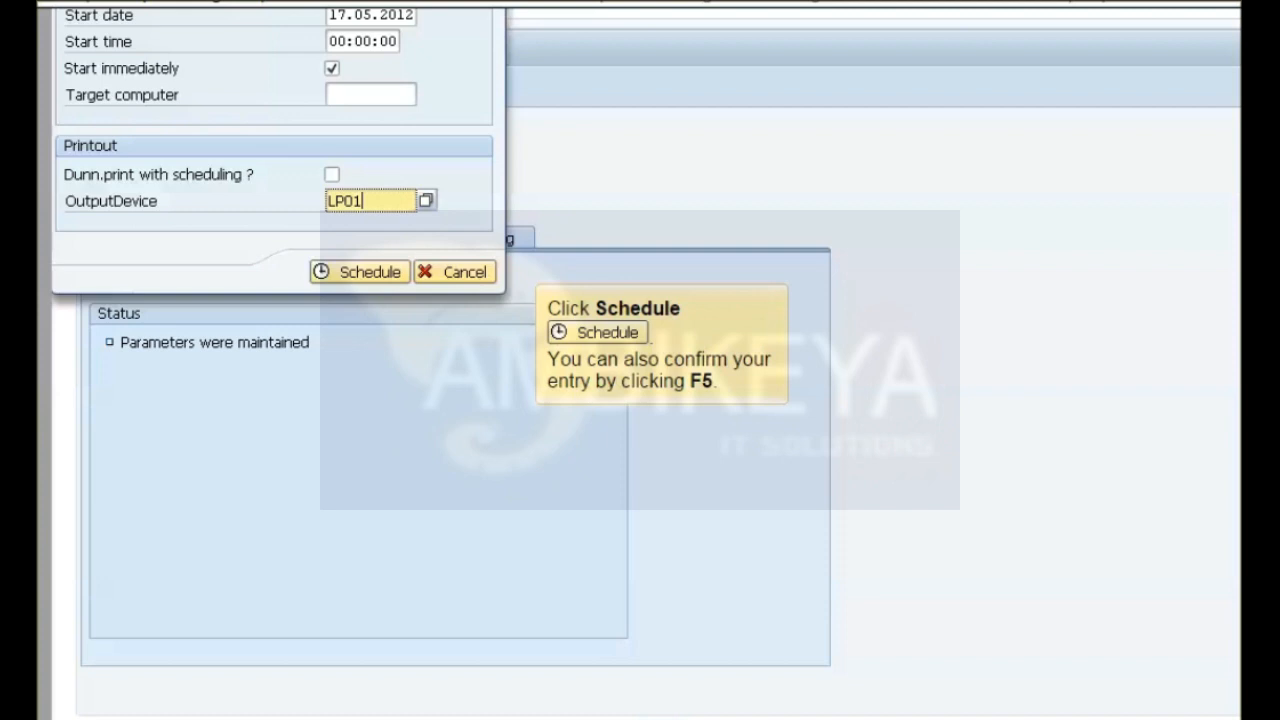
pyautogui.press('Return')
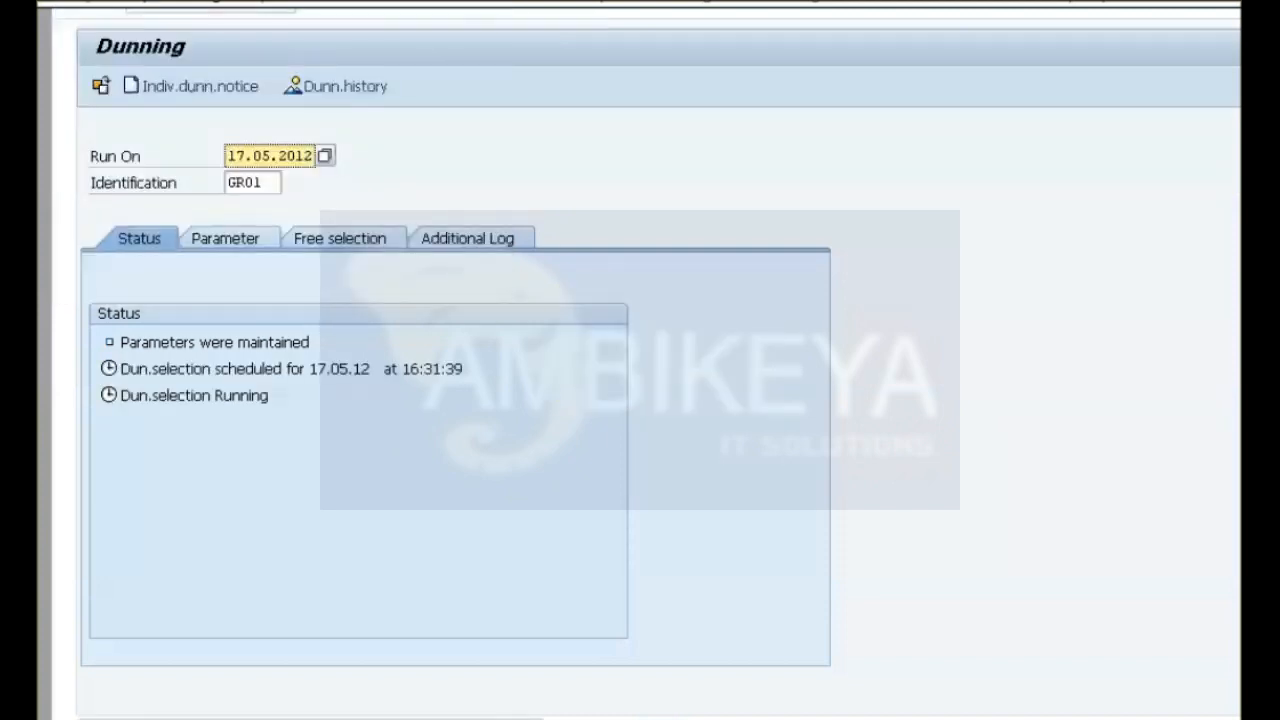
pyautogui.press('Return')
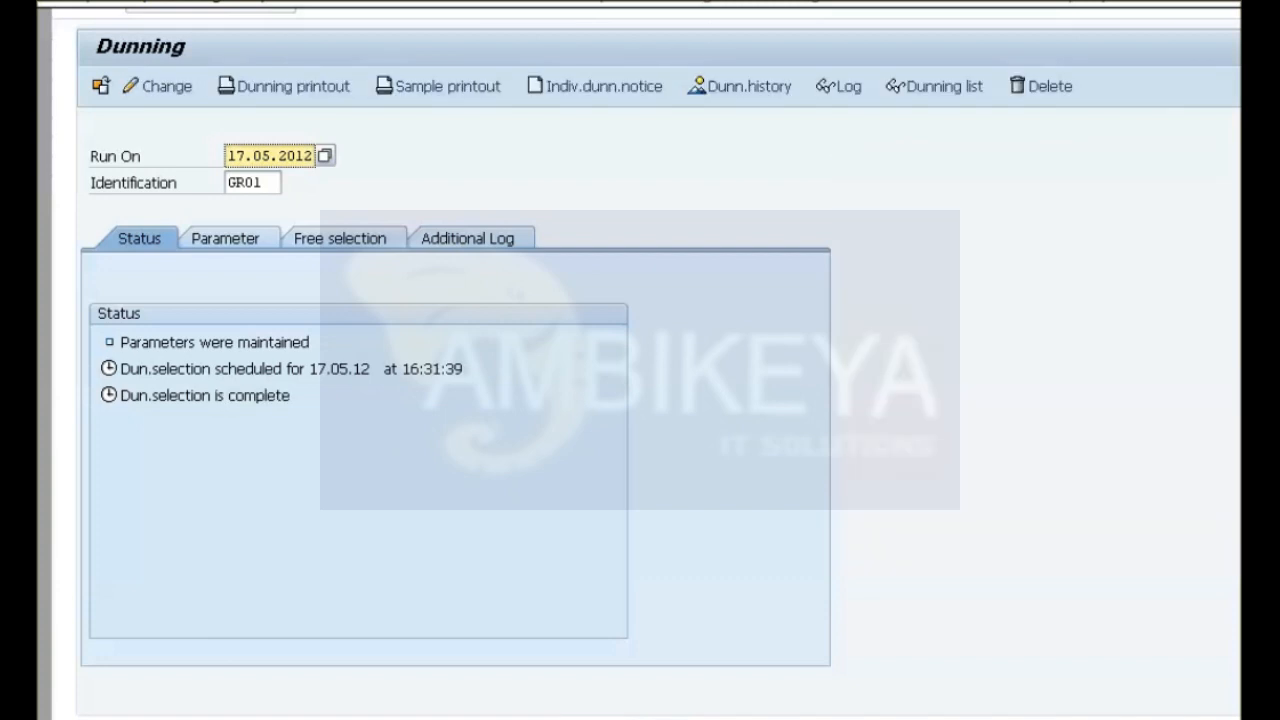
# Display the dunning proposal for run GR01 without further selections, and return to the dunning run overview.
pyautogui.hotkey('shift', 'F4')
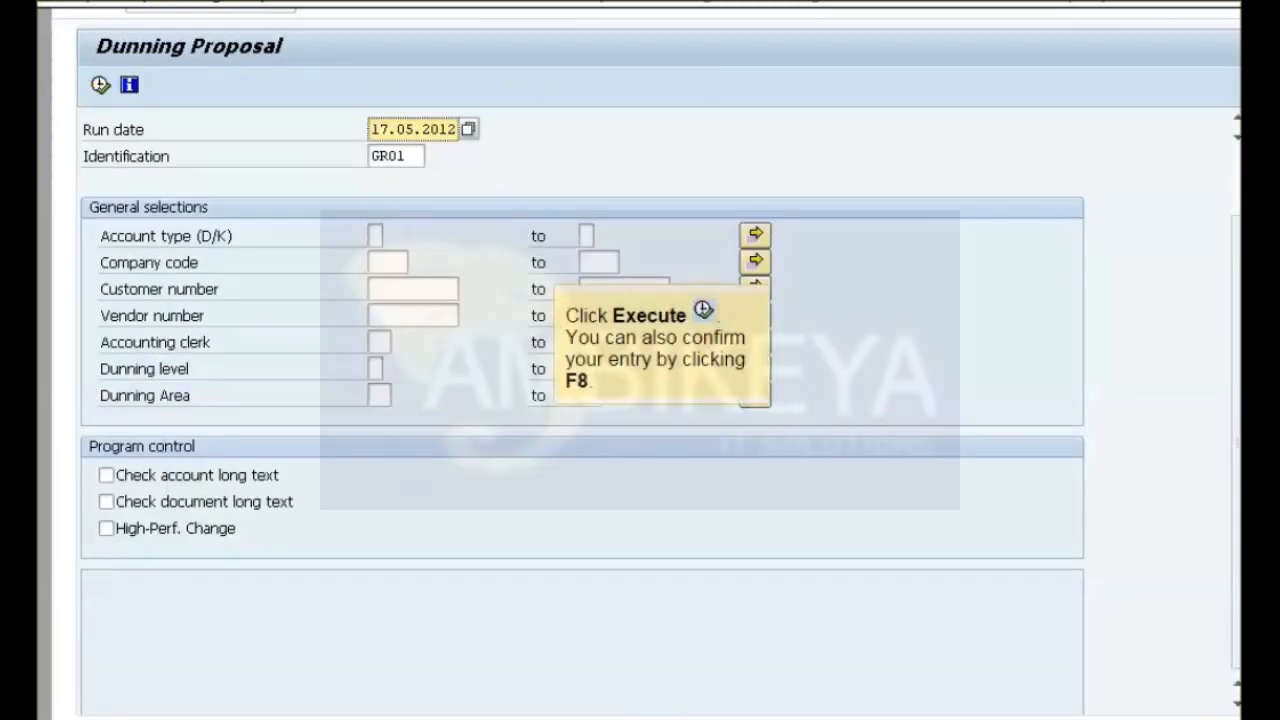
pyautogui.press('F8')
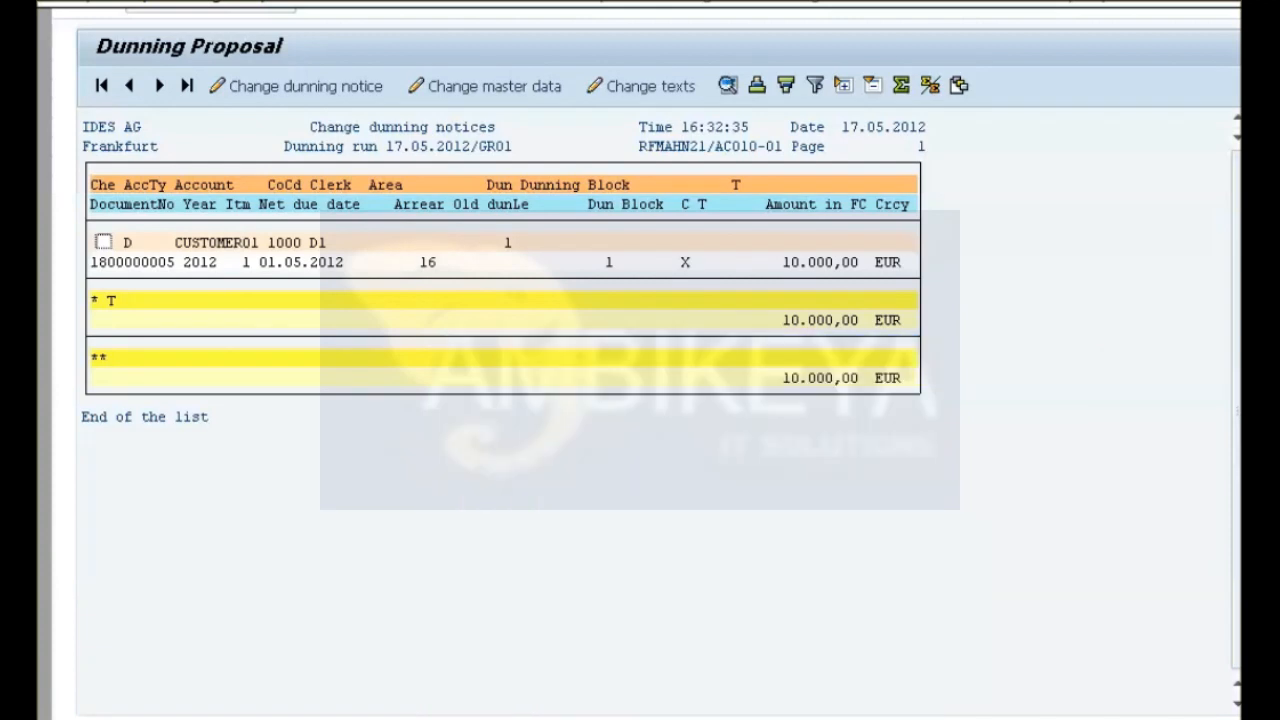
pyautogui.press('F3')
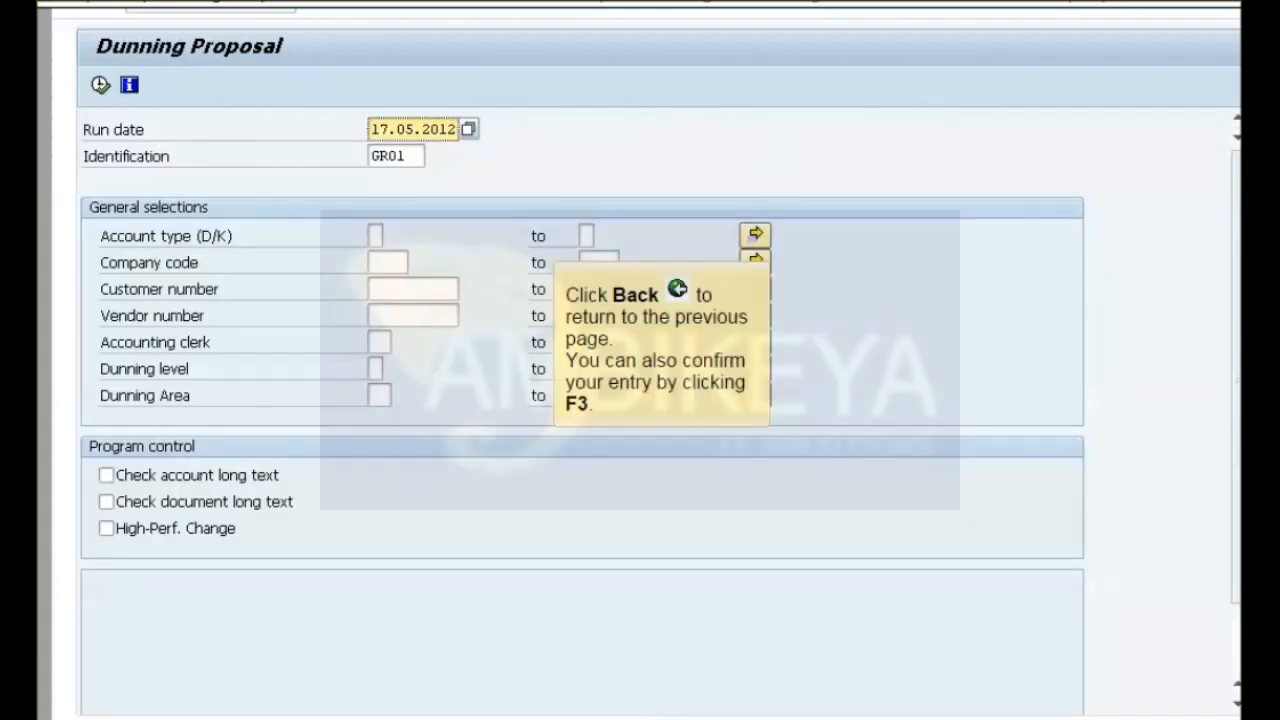
pyautogui.press('F3')
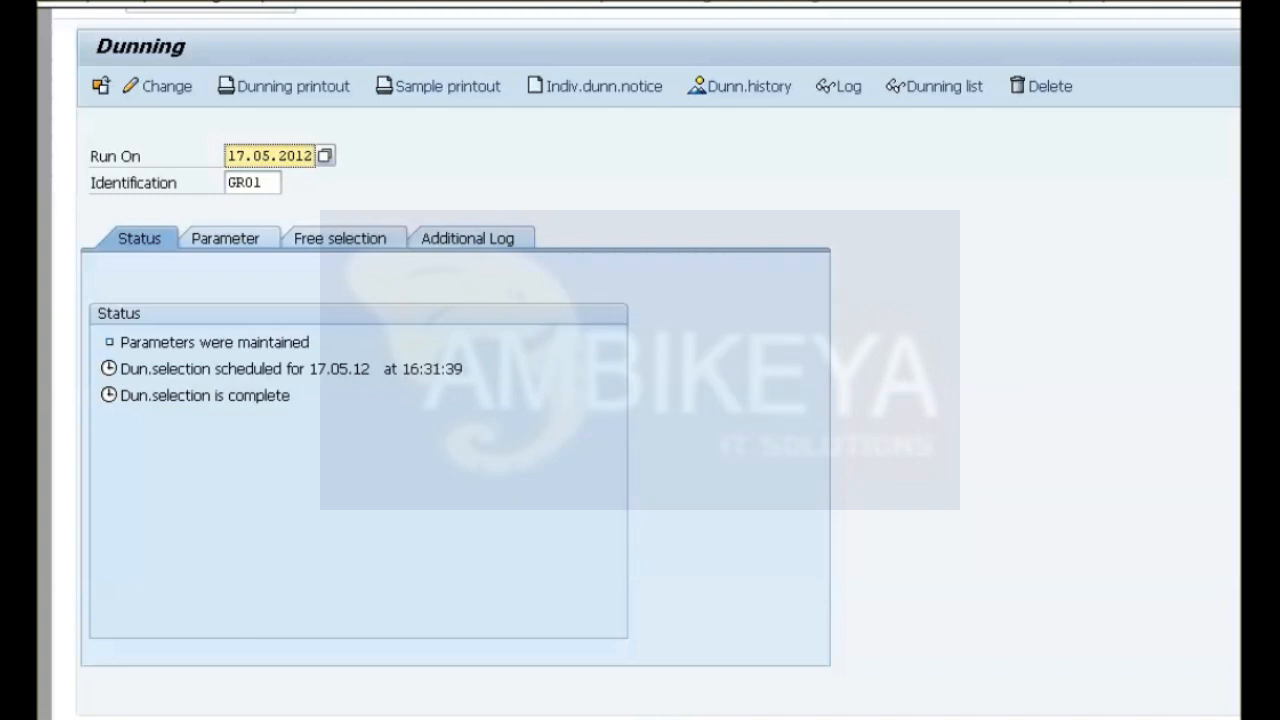
# Print the dunning notices of run GR01 with immediate start on output device LP01, and refresh the run's status.
pyautogui.click(284, 86)
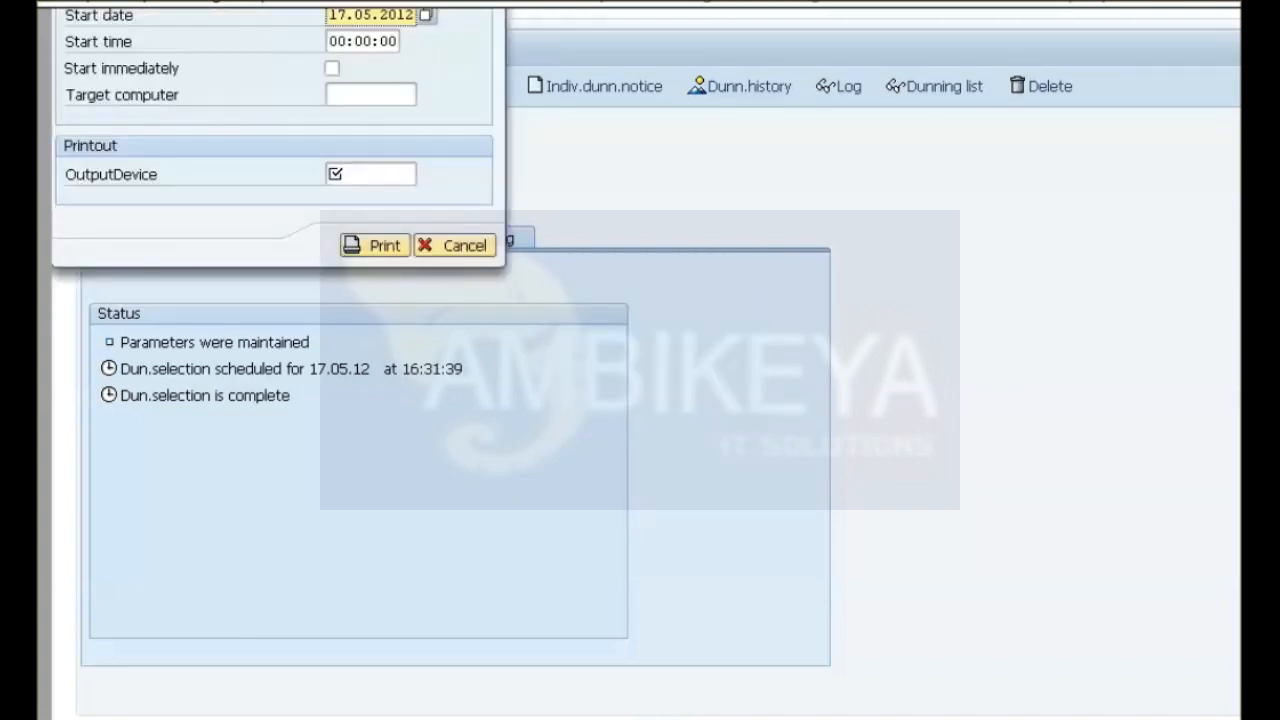
pyautogui.click(332, 69)
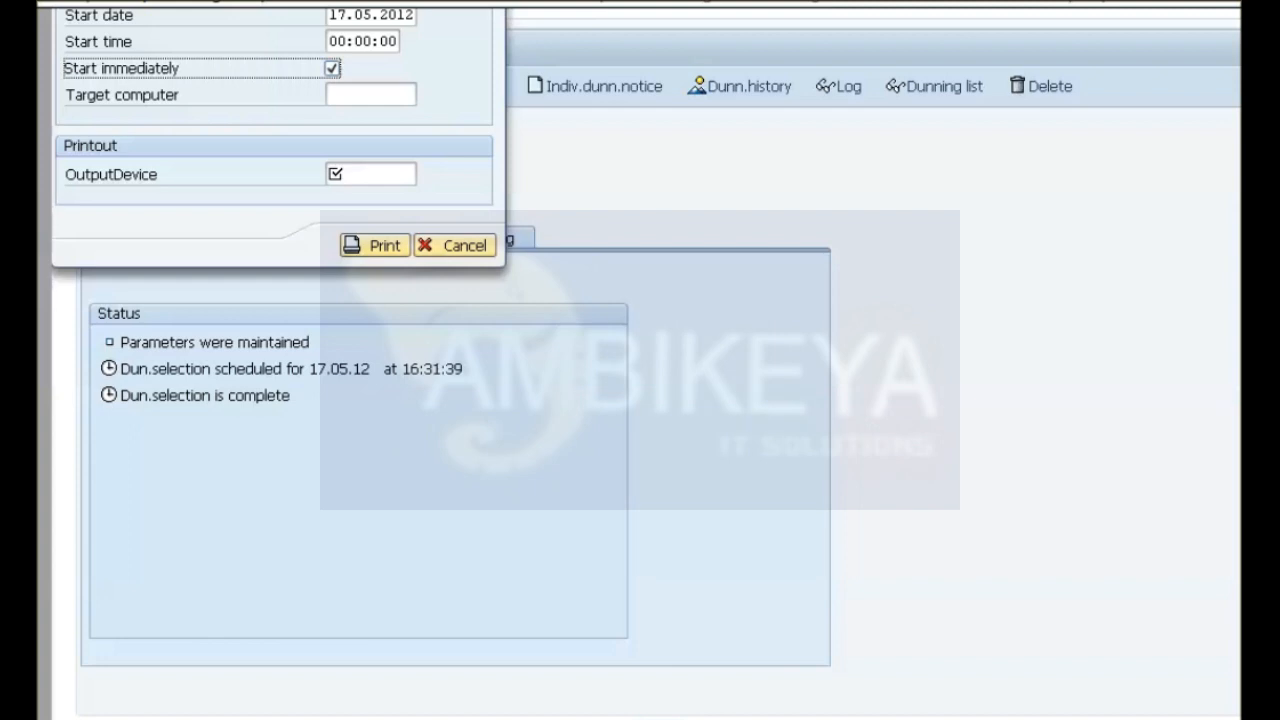
pyautogui.click(370, 174)
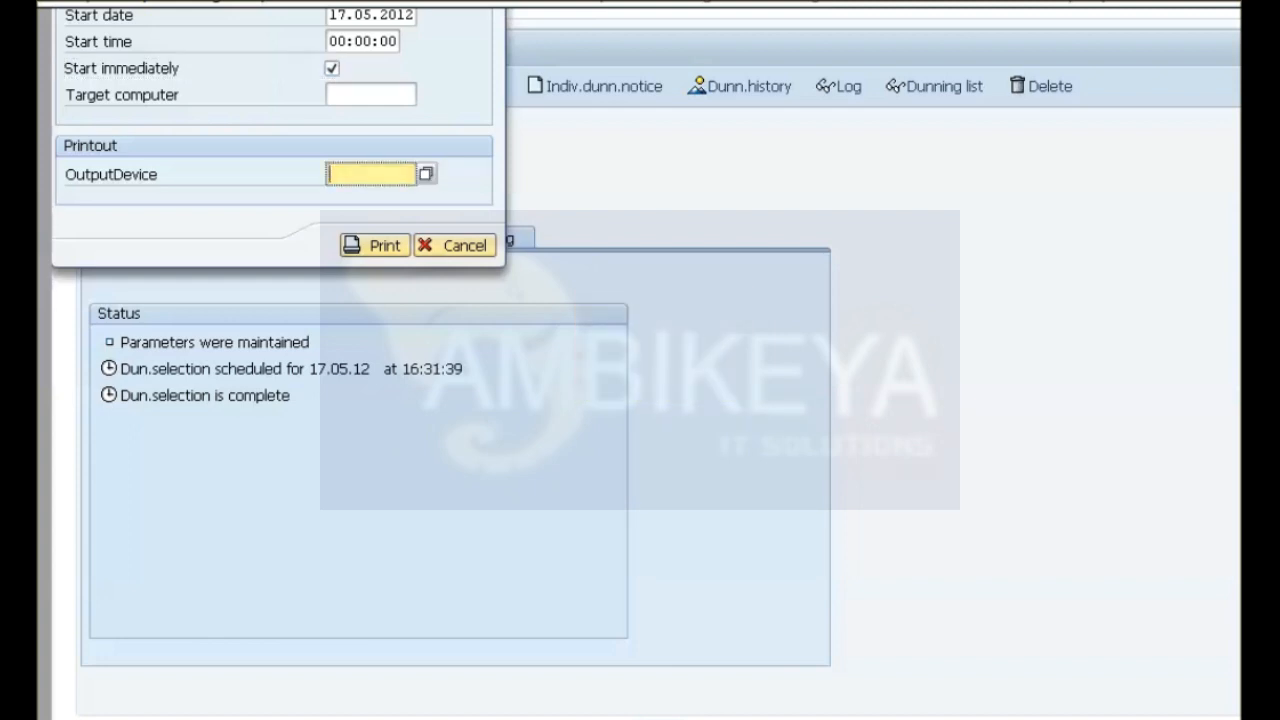
pyautogui.write('LP01')
pyautogui.click(375, 245)
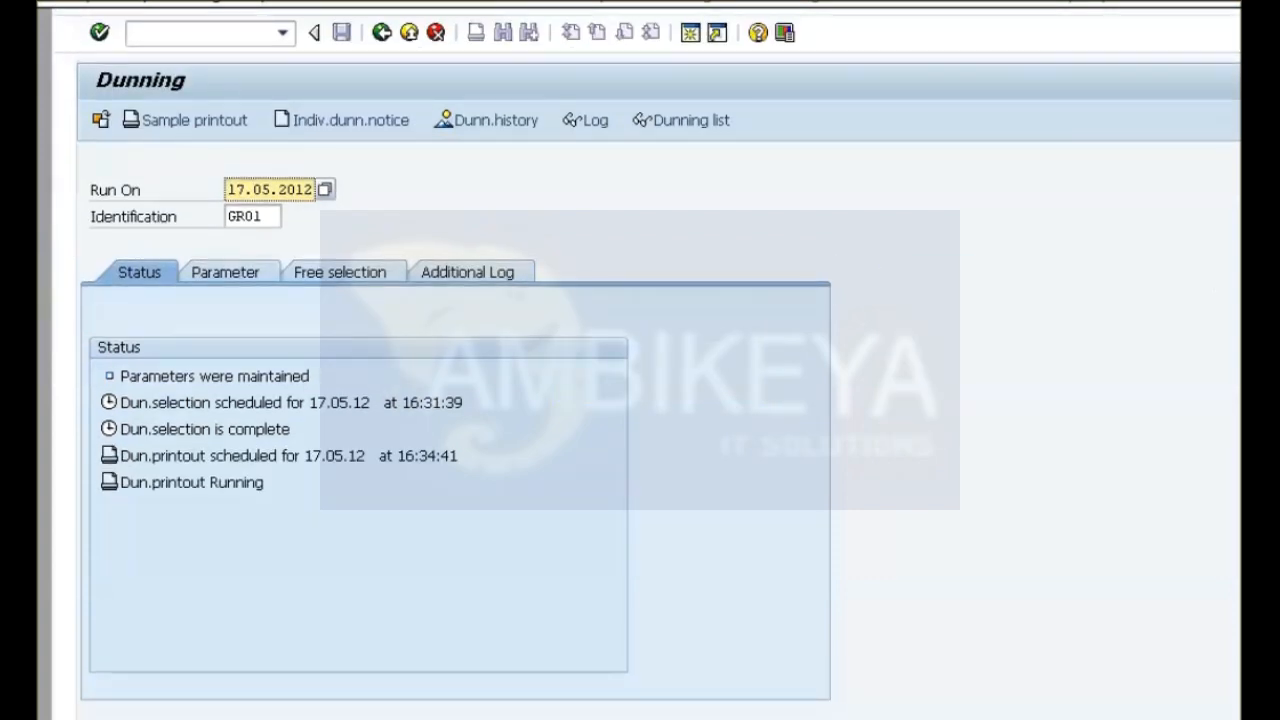
pyautogui.press('Return')
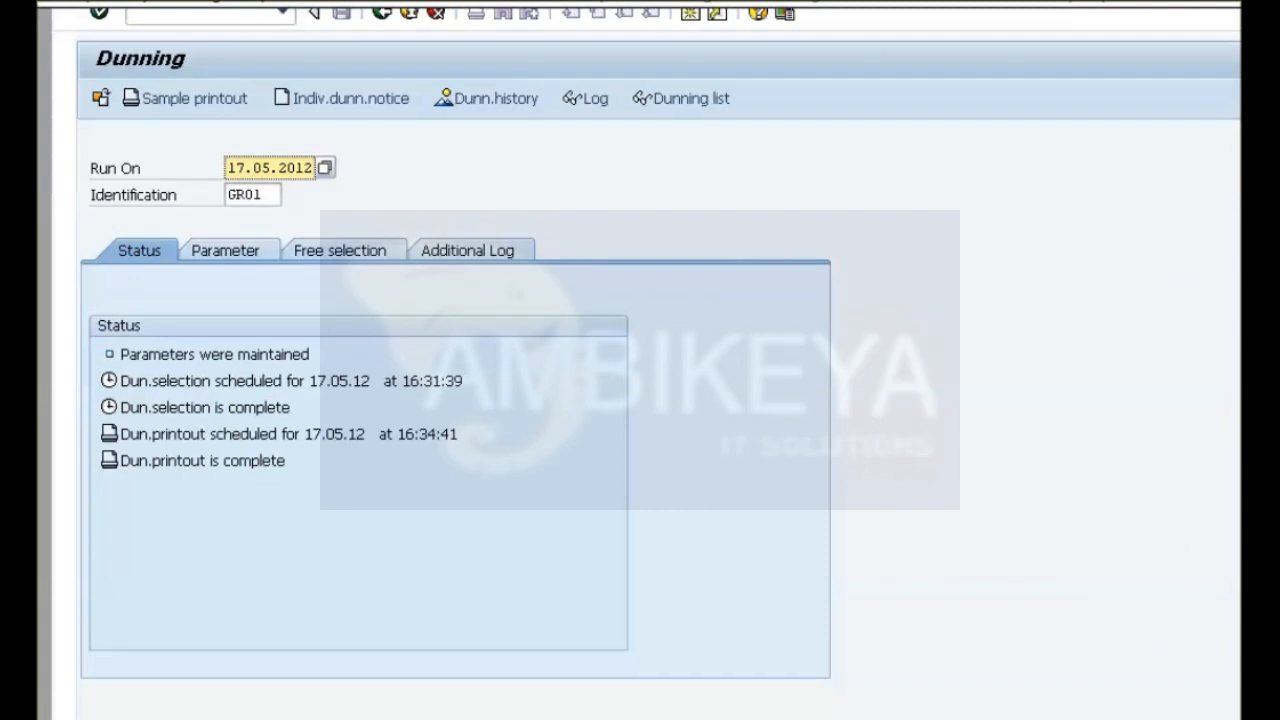
# Look up the session's spool requests in Output Control, display the contents of LIST1S LP01 GR01120517, and return to the start screen.
pyautogui.click(535, 3)
pyautogui.moveTo(571, 85)
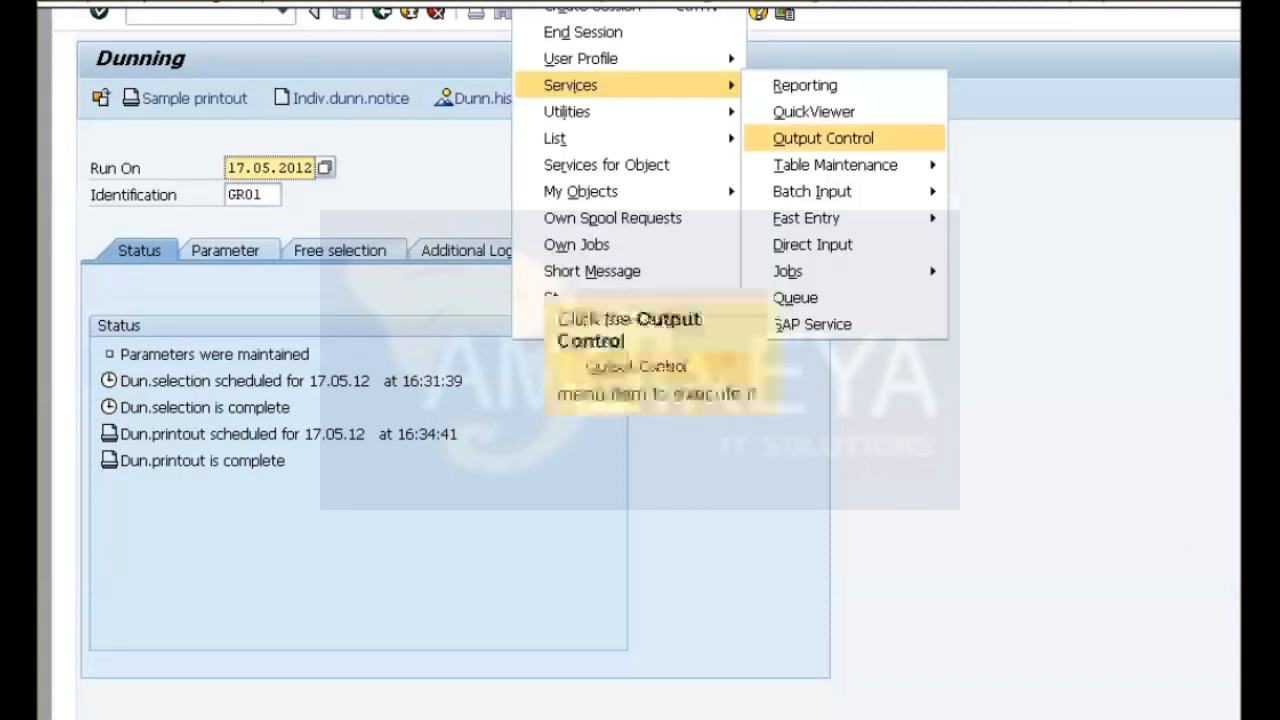
pyautogui.click(823, 139)
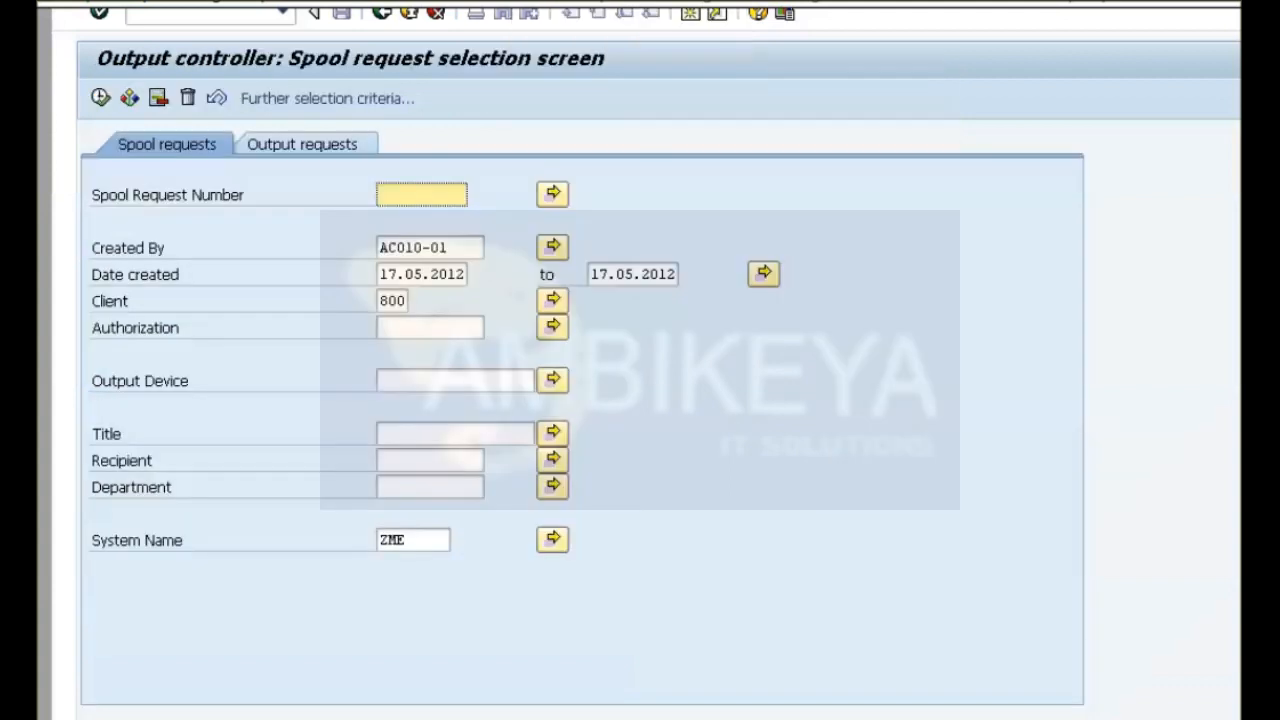
pyautogui.click(101, 97)
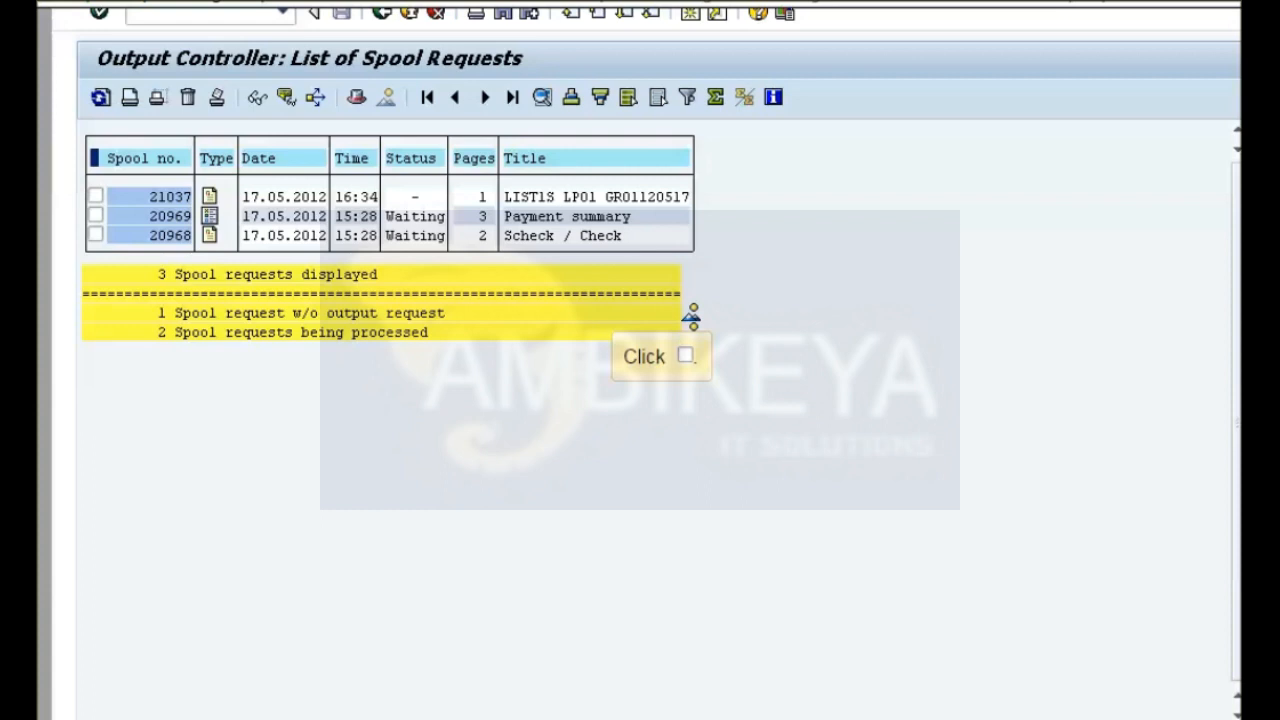
pyautogui.click(96, 196)
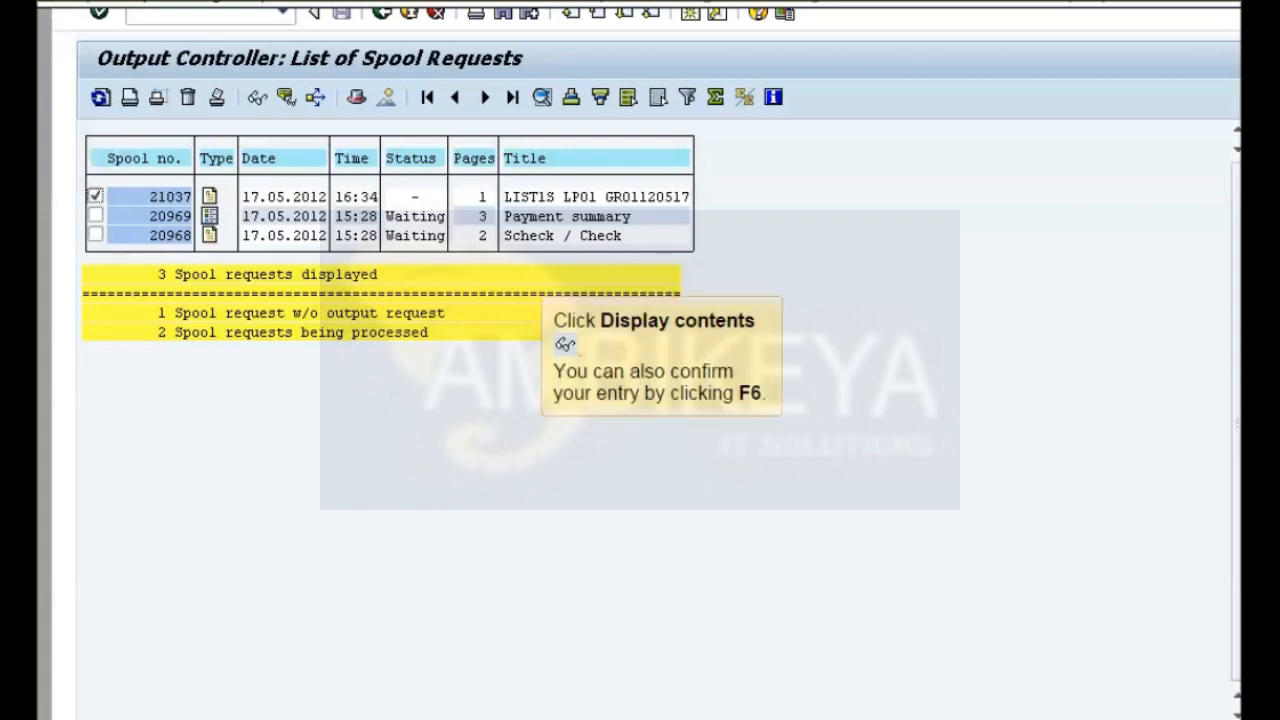
pyautogui.click(257, 97)
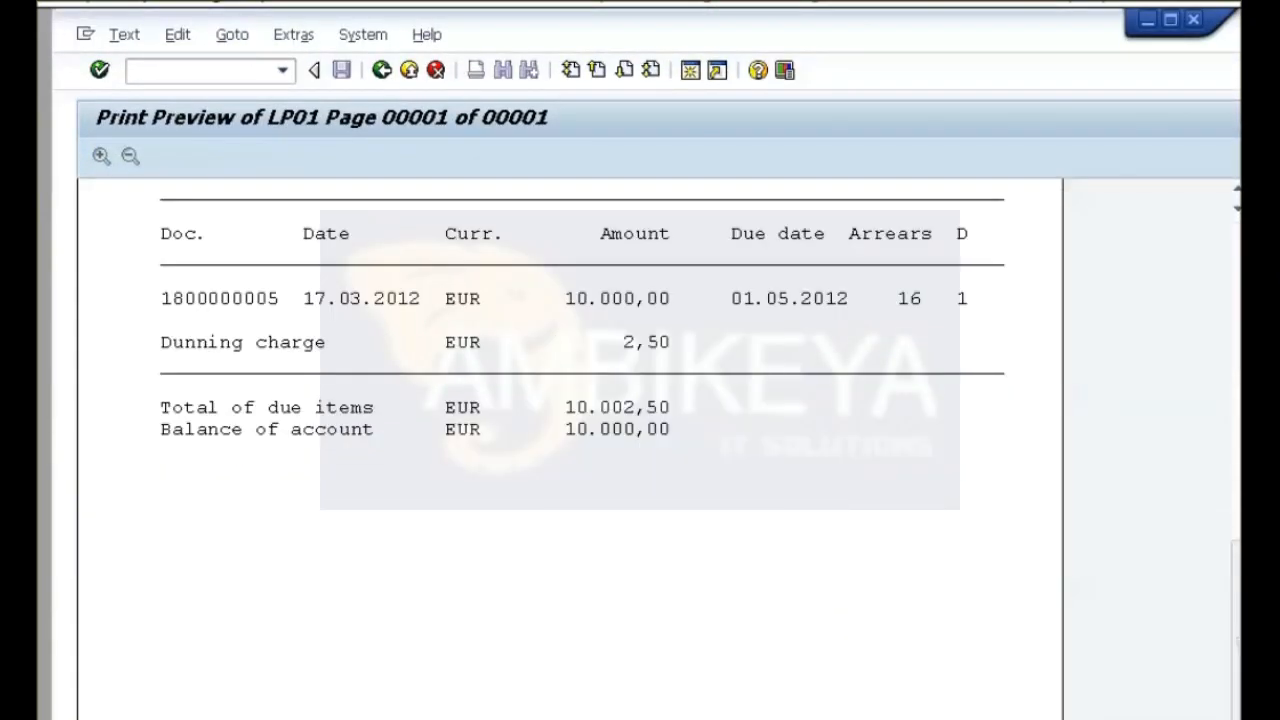
pyautogui.press('F3')
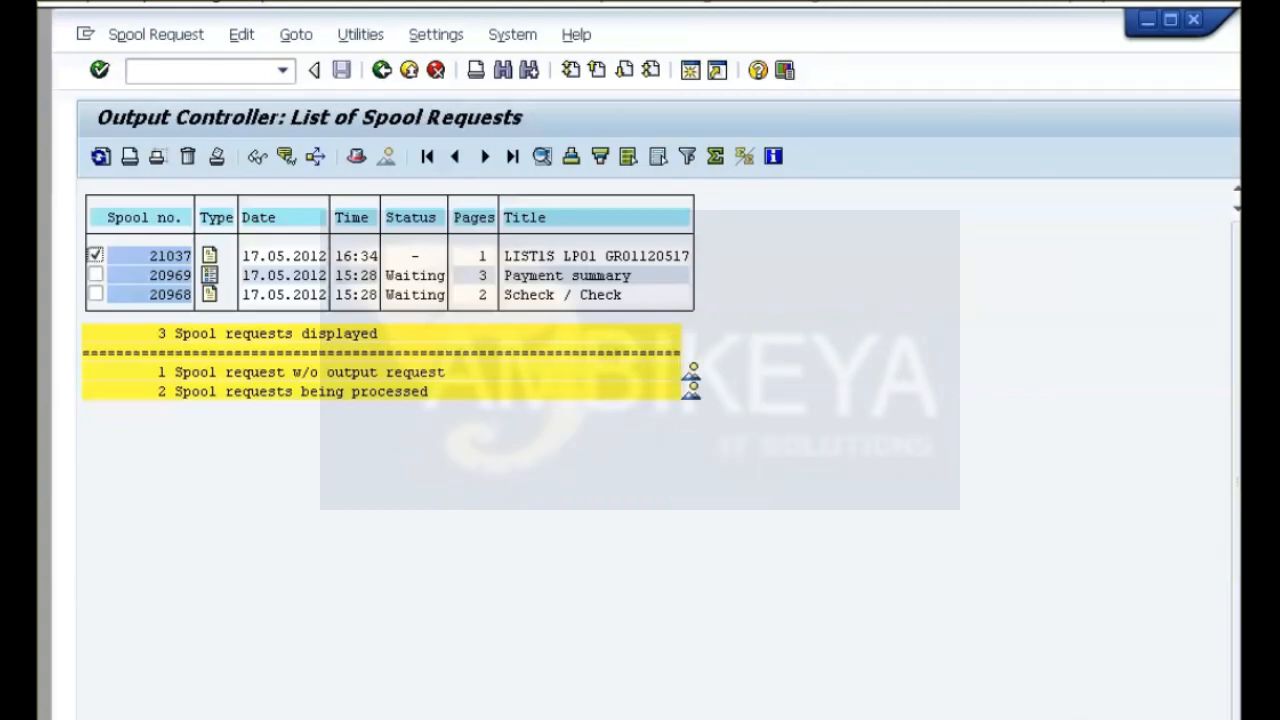
pyautogui.press('F3')
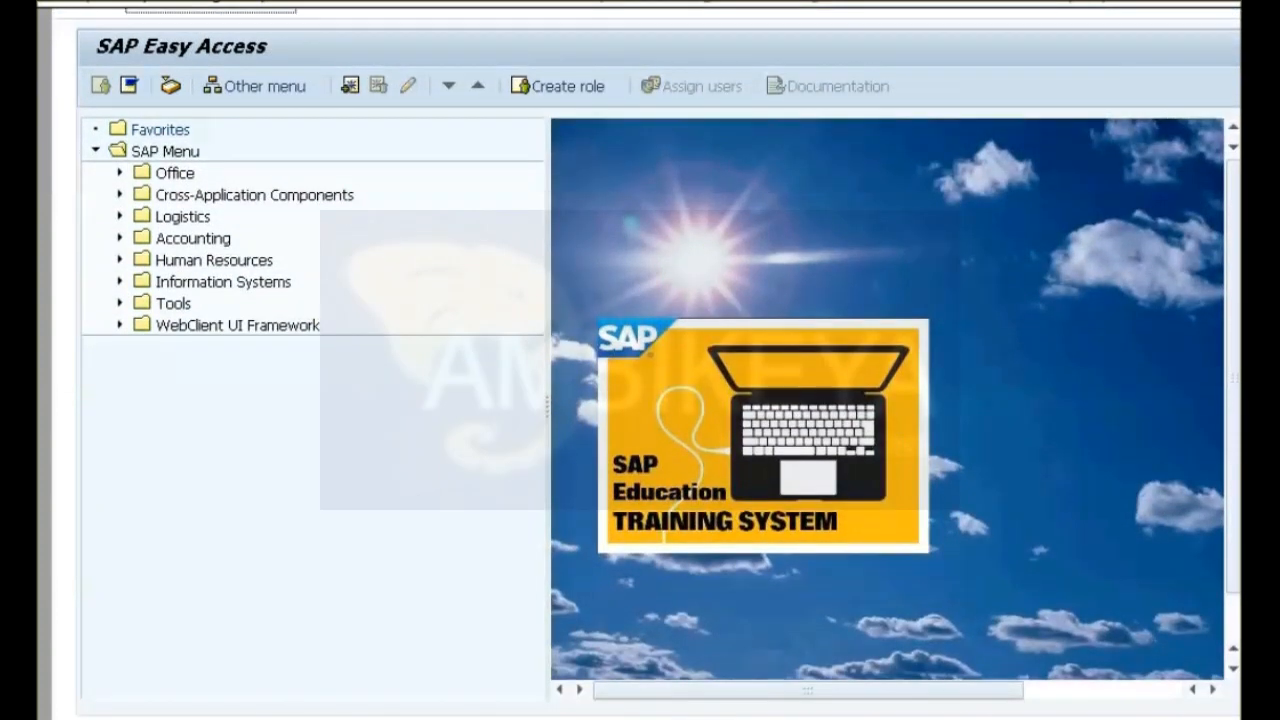
# Display the customer's accounts receivable master record for company code 1000, check the dunning data under correspondence, and leave the transaction.
pyautogui.click(120, 238)
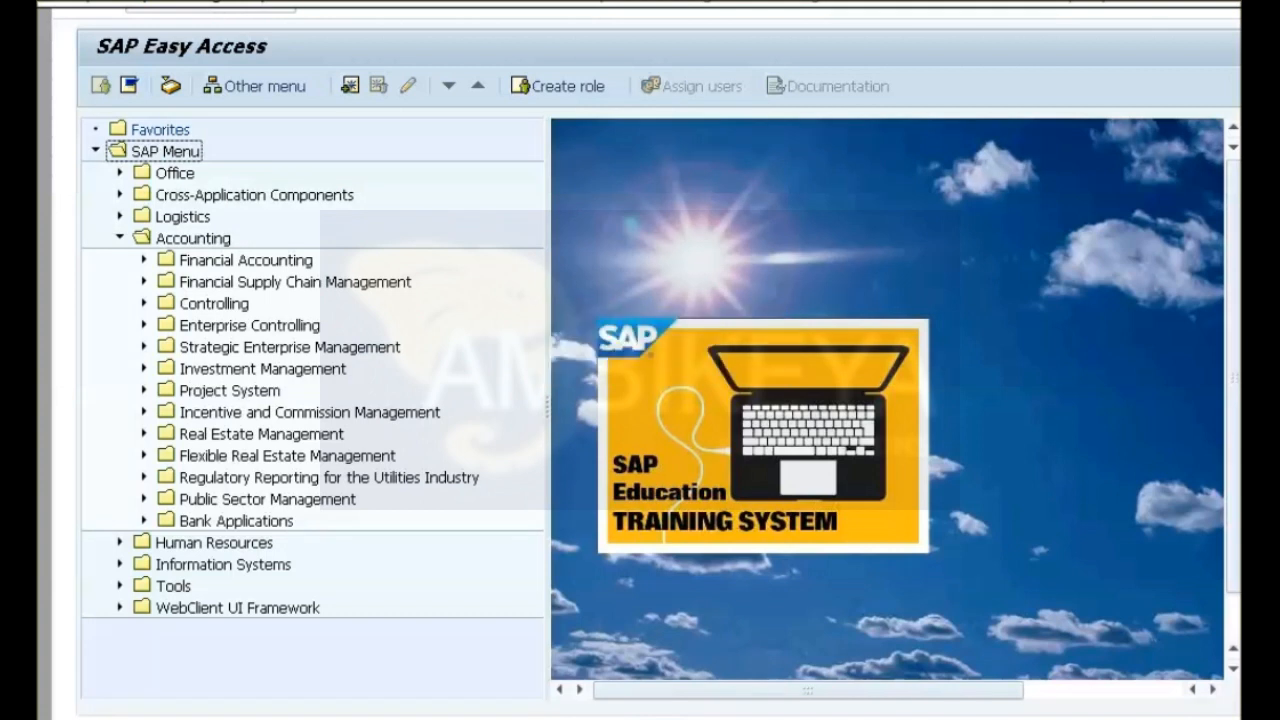
pyautogui.click(144, 260)
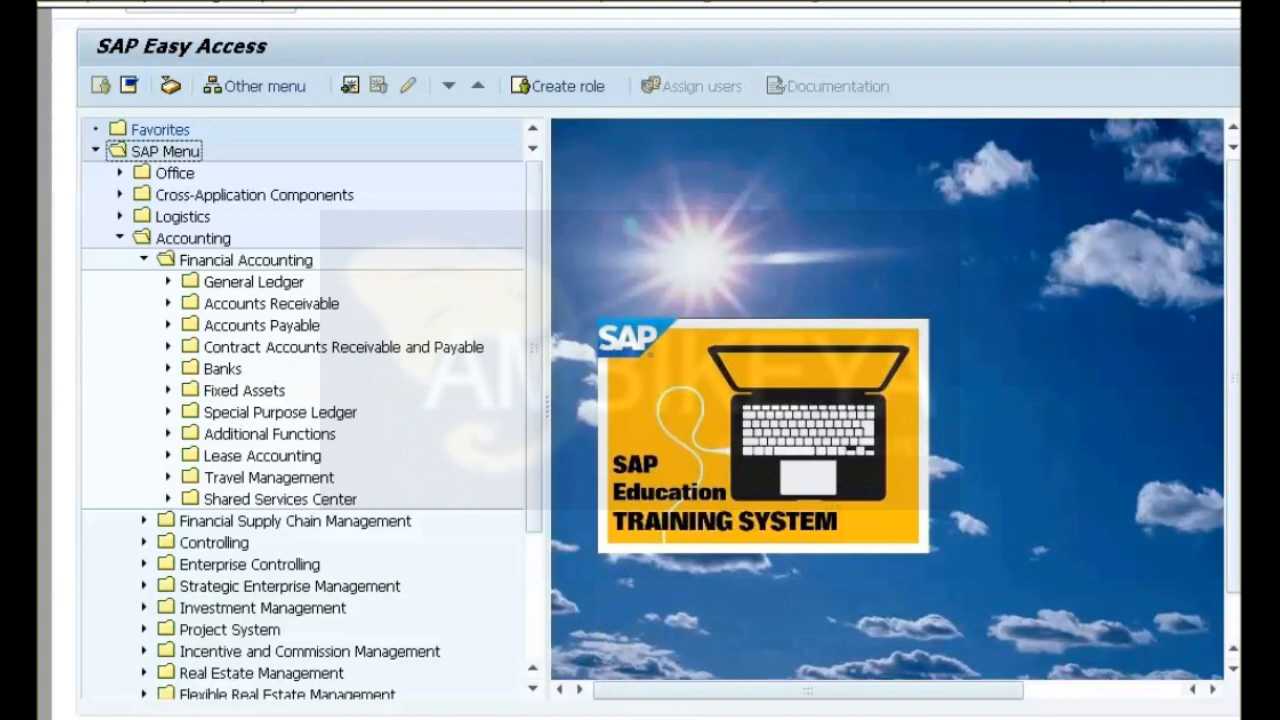
pyautogui.click(168, 303)
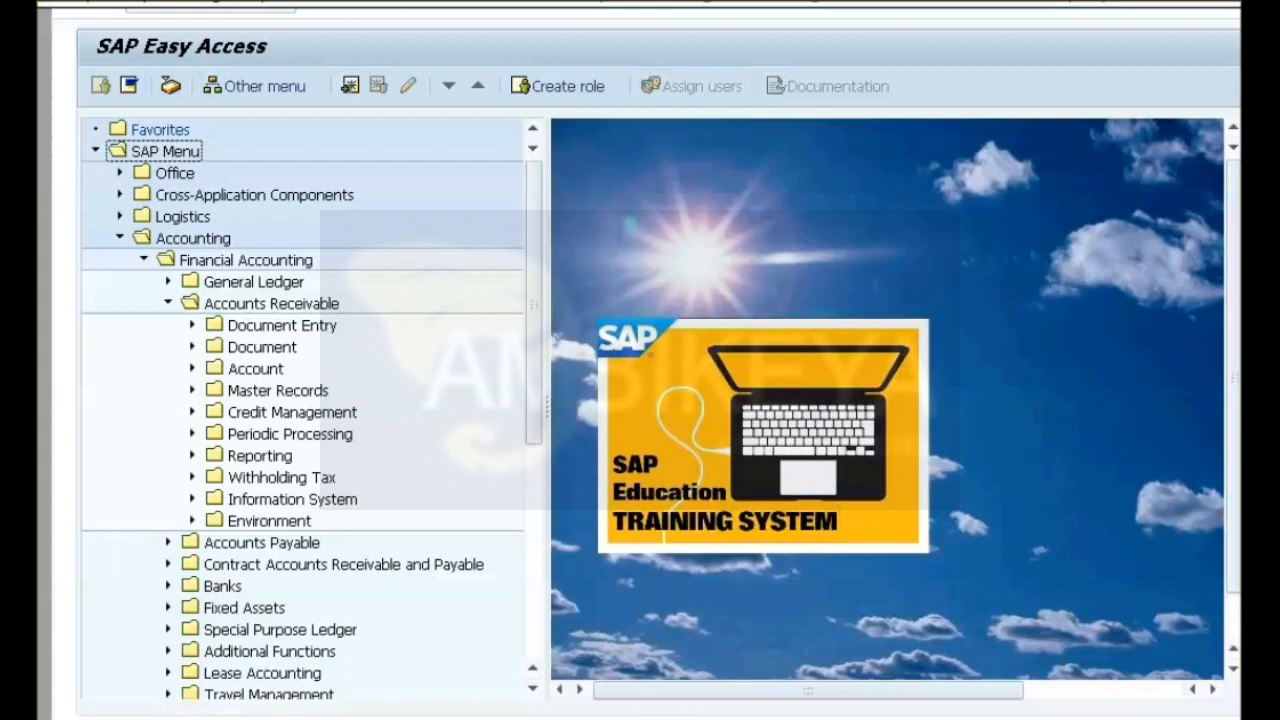
pyautogui.click(192, 390)
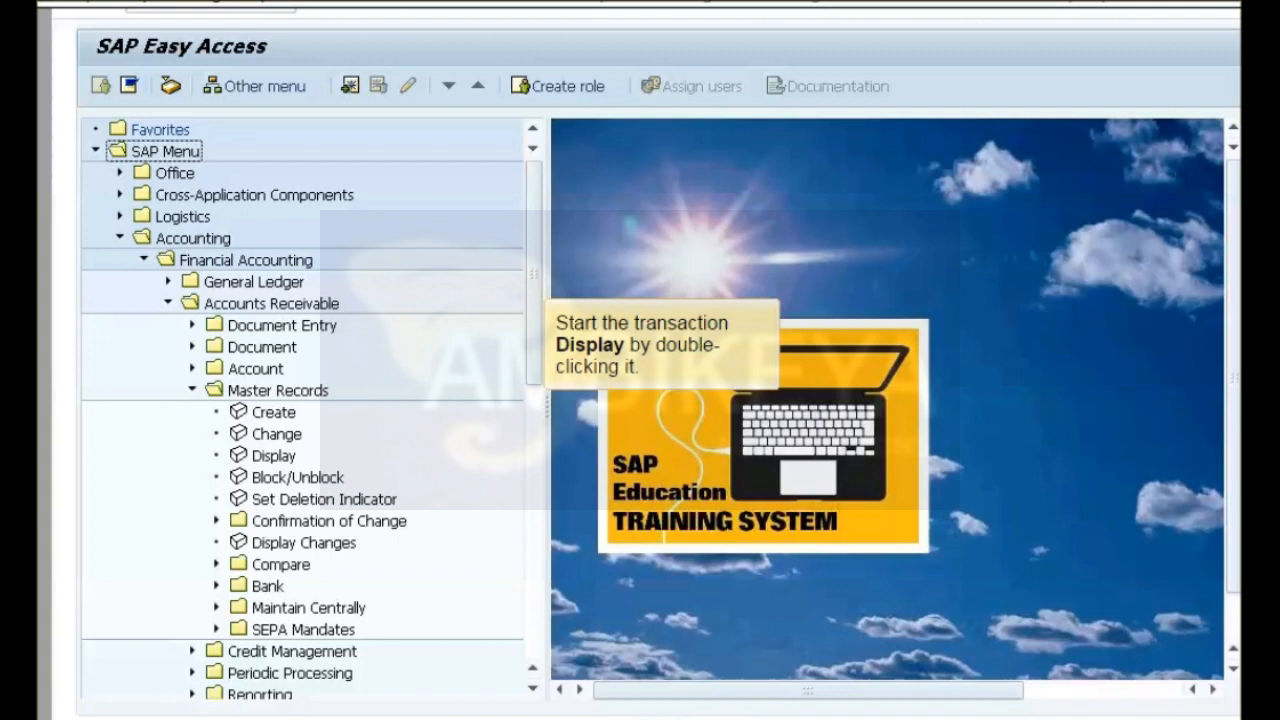
pyautogui.doubleClick(273, 456)
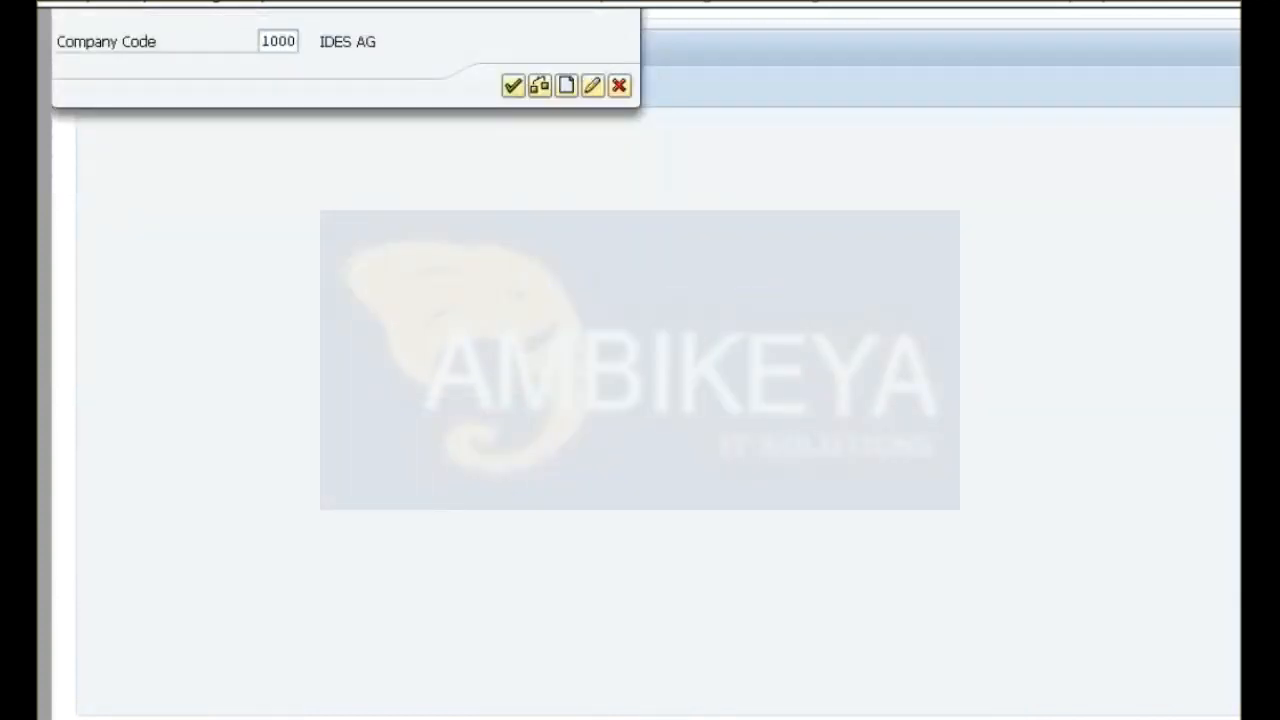
pyautogui.press('Return')
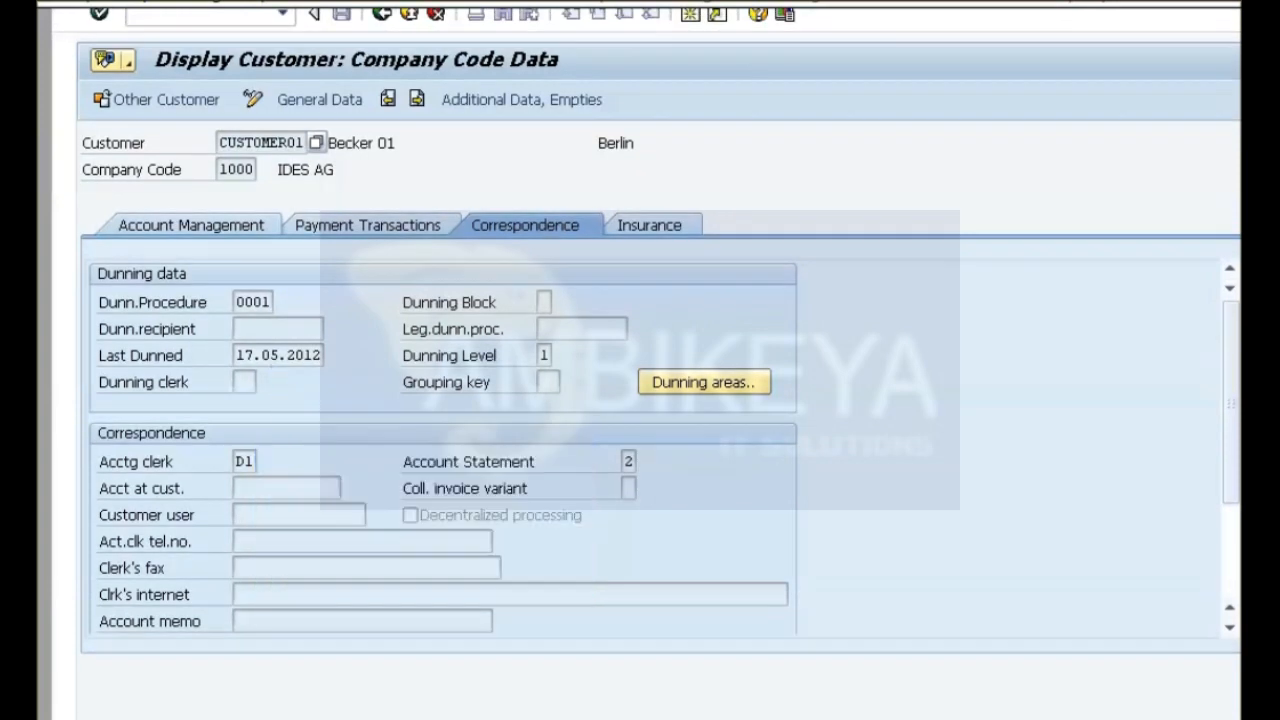
pyautogui.press('F3')
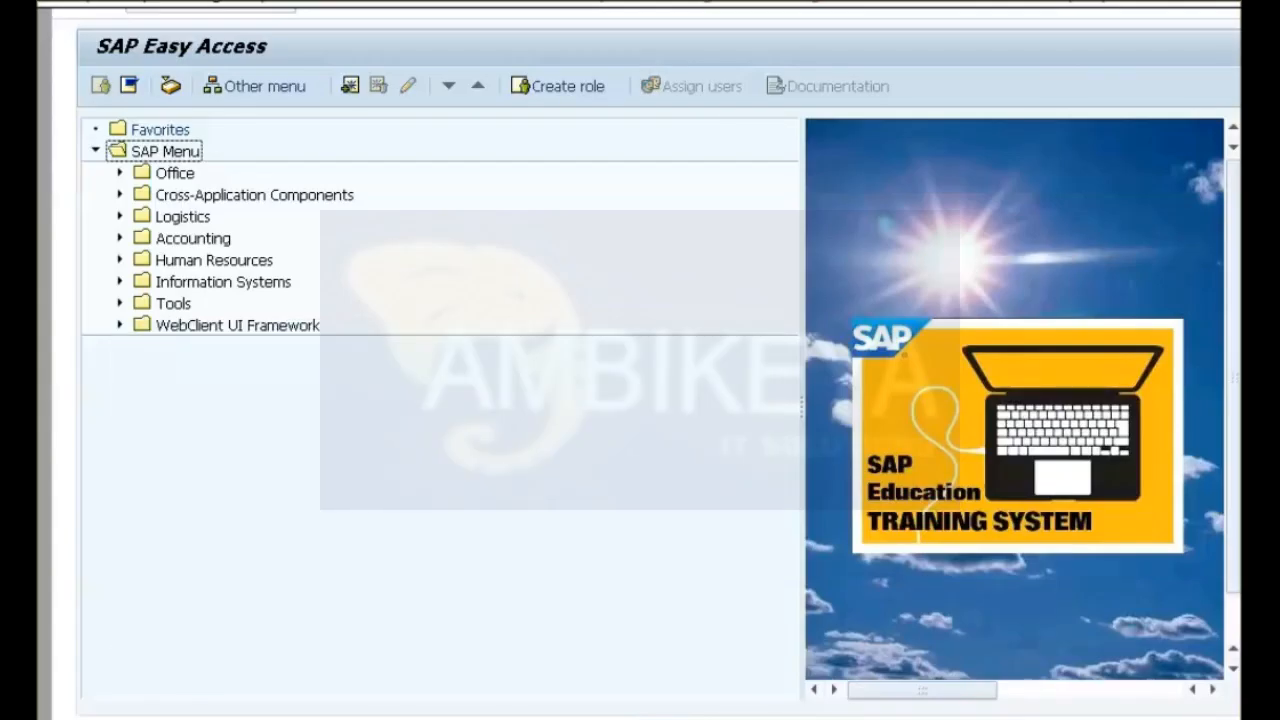
# Open the customer's accounts receivable master record for changing in company code 1000, and switch from company code data to general data.
pyautogui.click(120, 238)
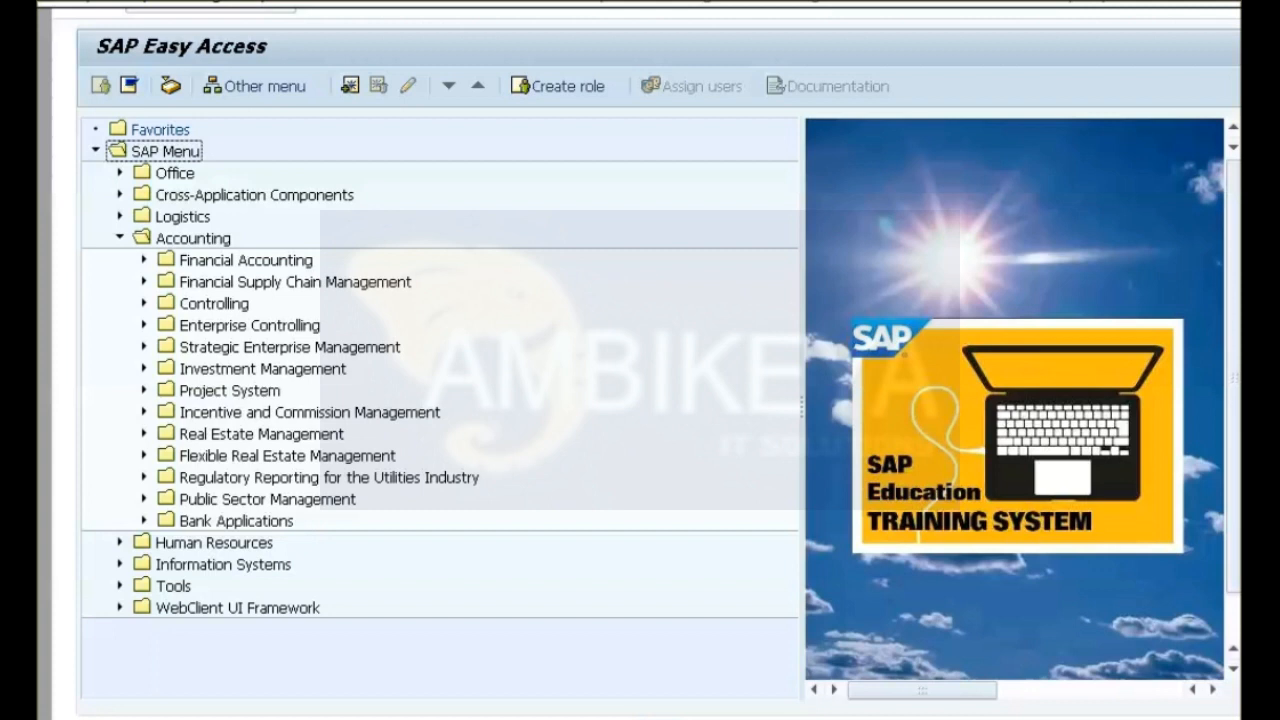
pyautogui.click(144, 260)
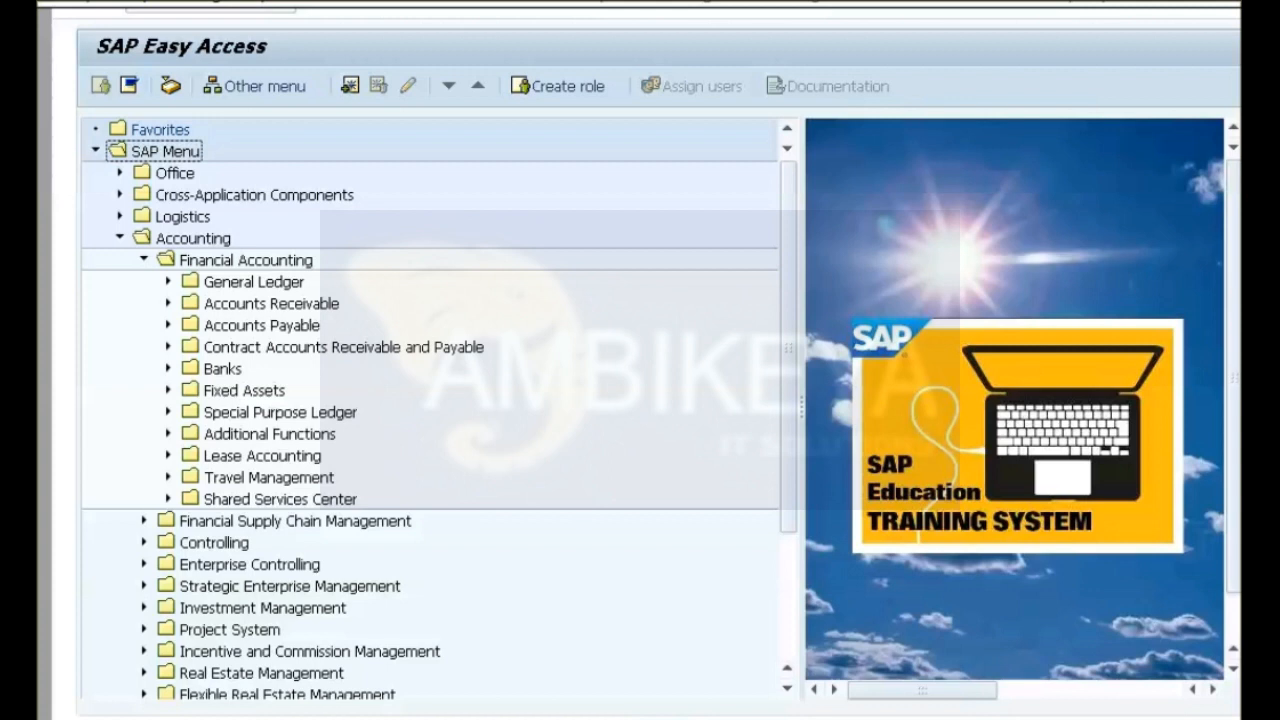
pyautogui.click(168, 303)
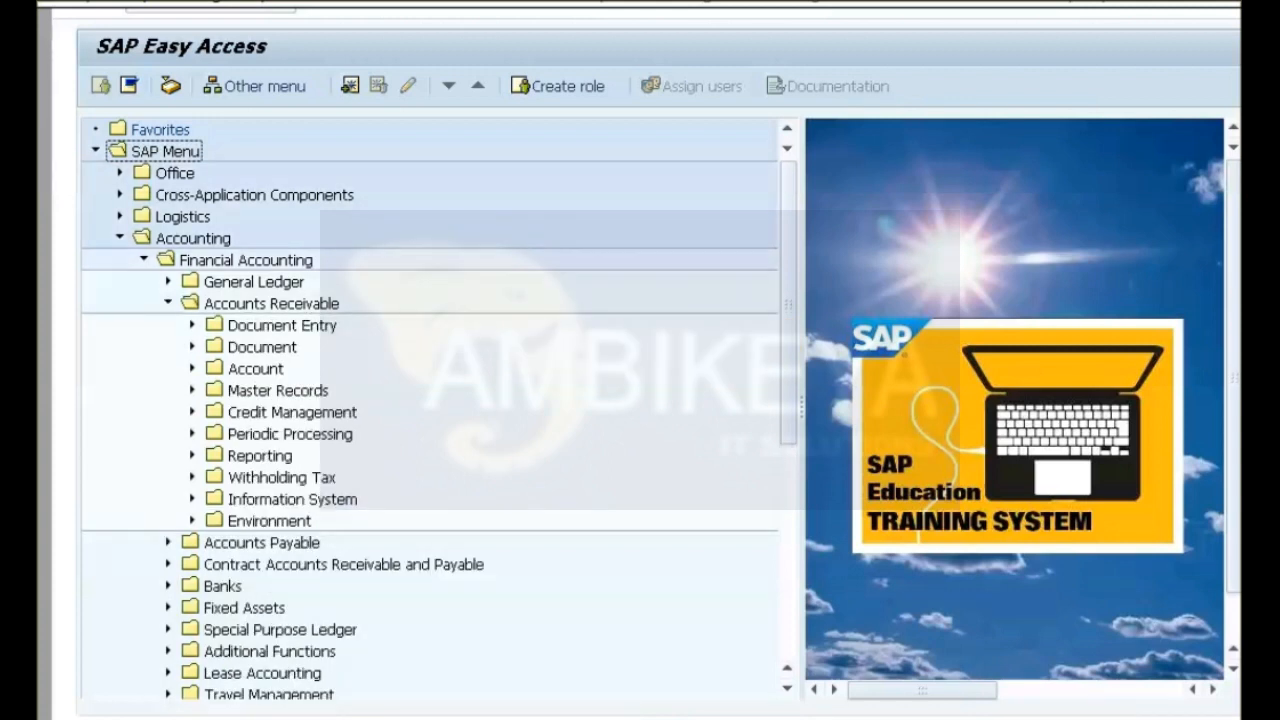
pyautogui.click(192, 390)
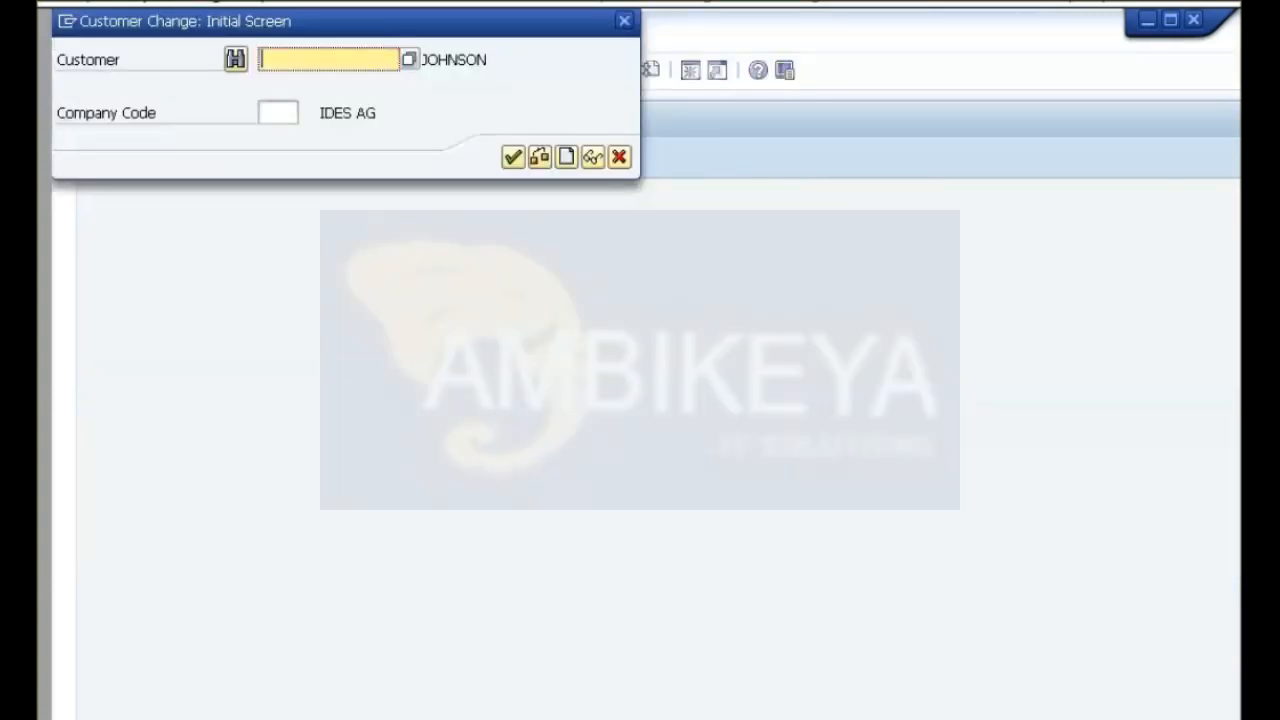
pyautogui.write('Customer01')
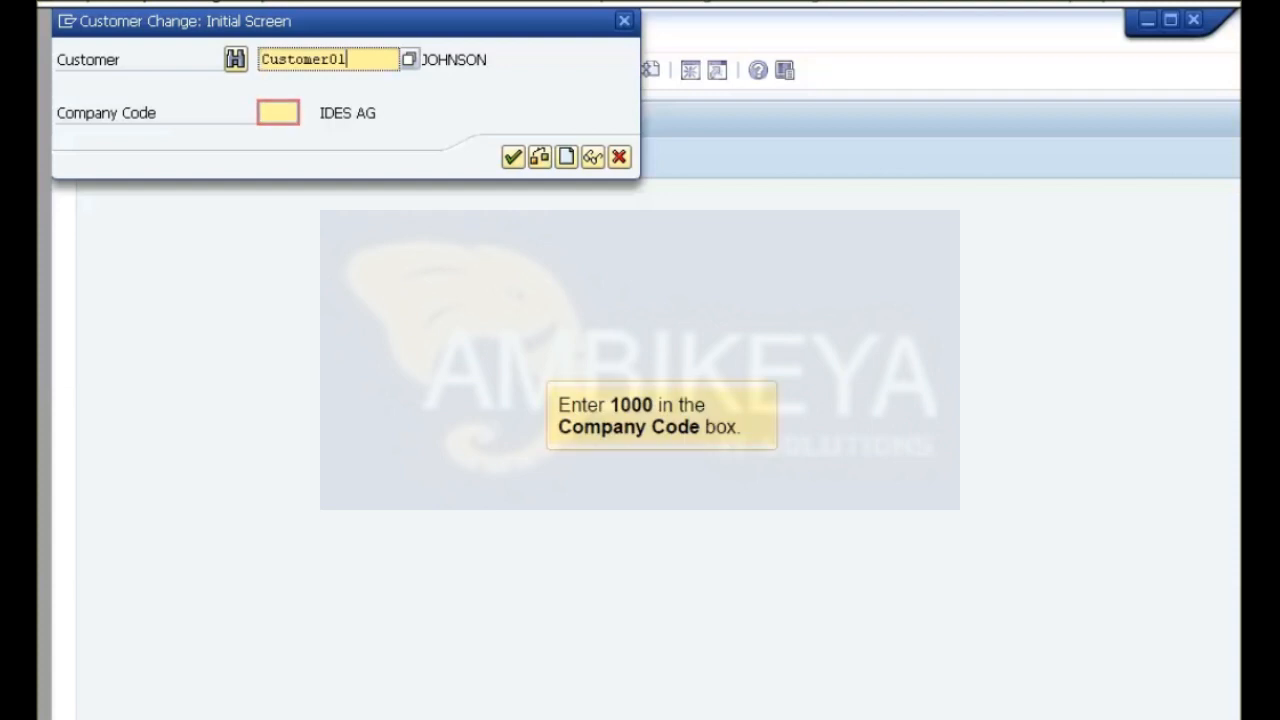
pyautogui.click(278, 113)
pyautogui.write('1000')
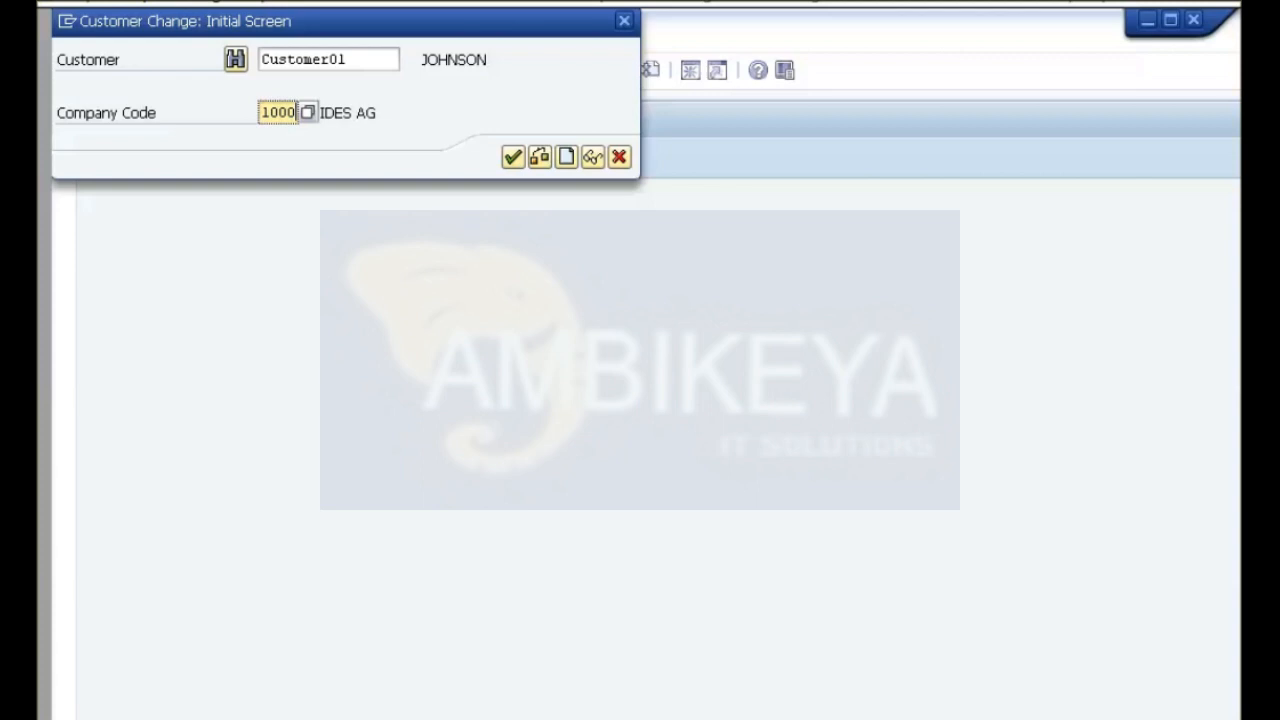
pyautogui.press('Return')
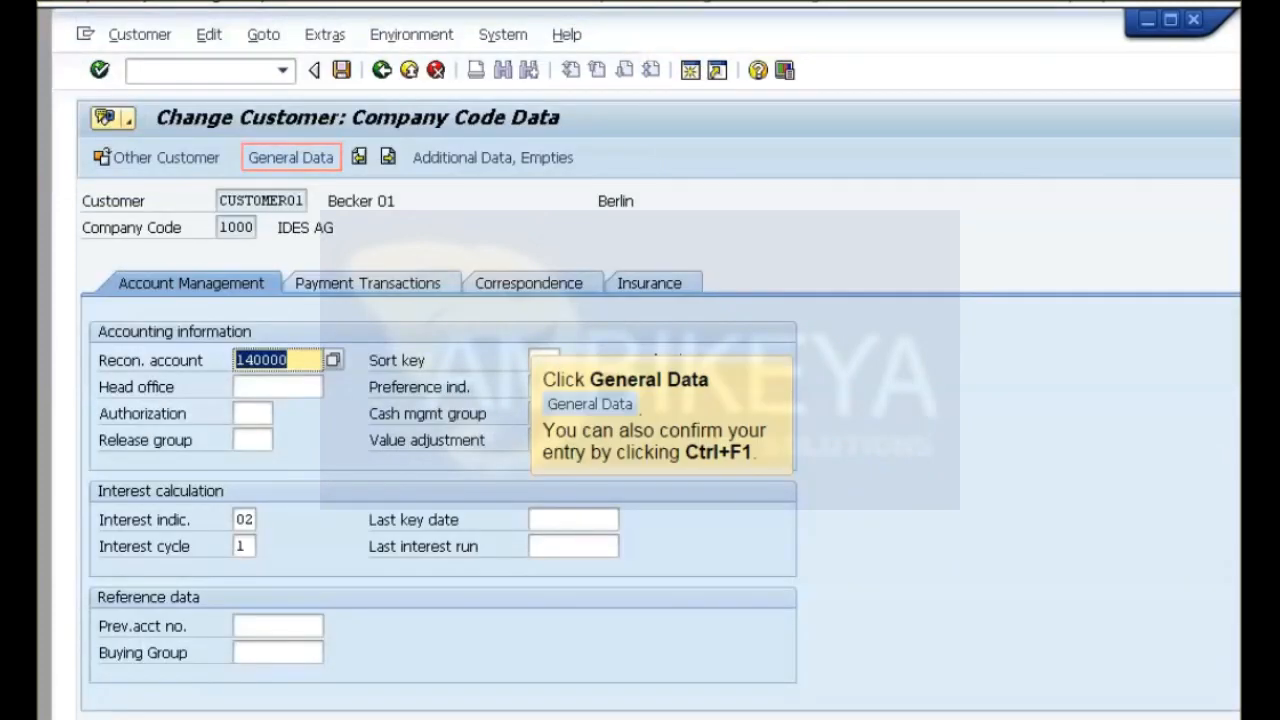
pyautogui.click(290, 158)
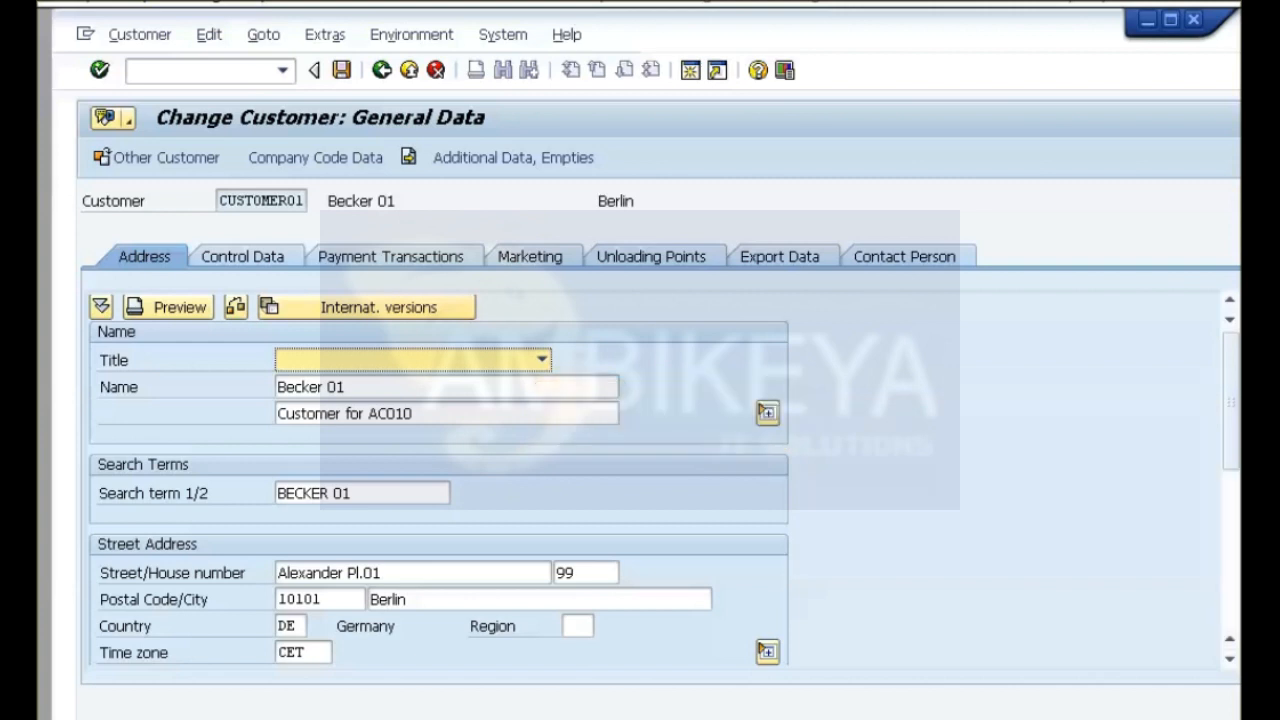
pyautogui.click(1231, 552)
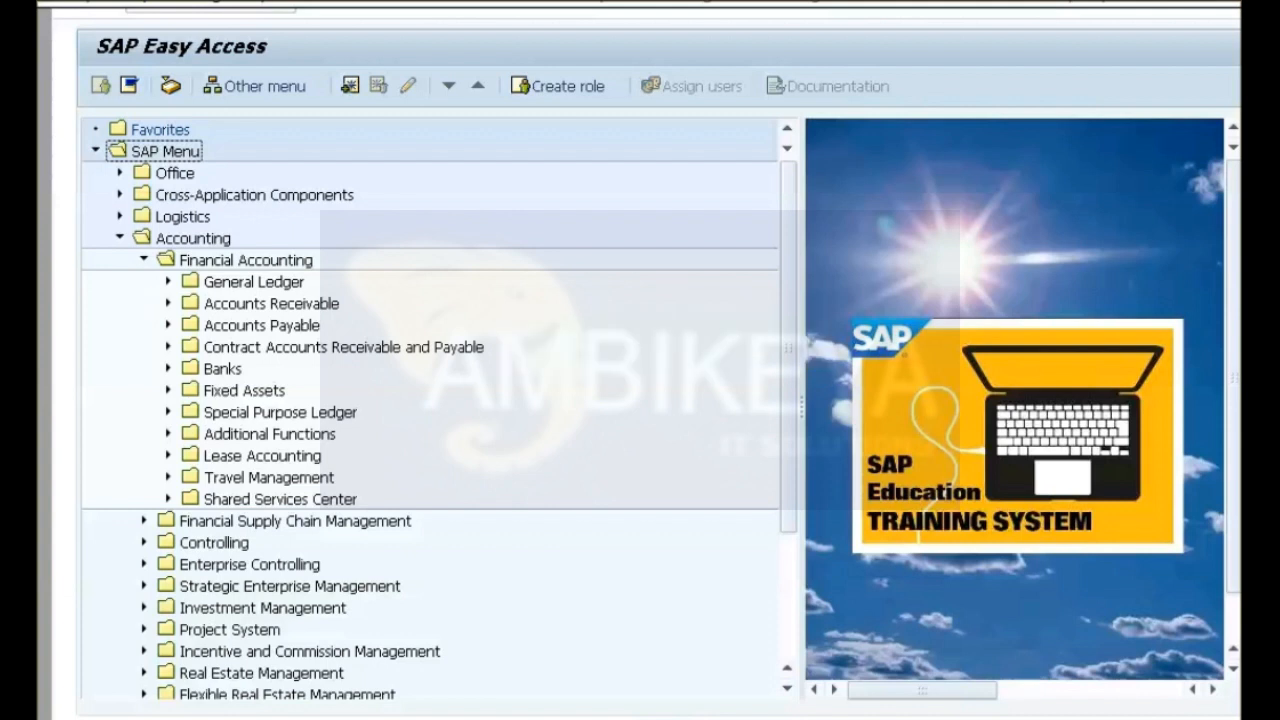
# Open Periodic Account Statements under accounts receivable print correspondence and load the selection variant AC010.
pyautogui.click(168, 303)
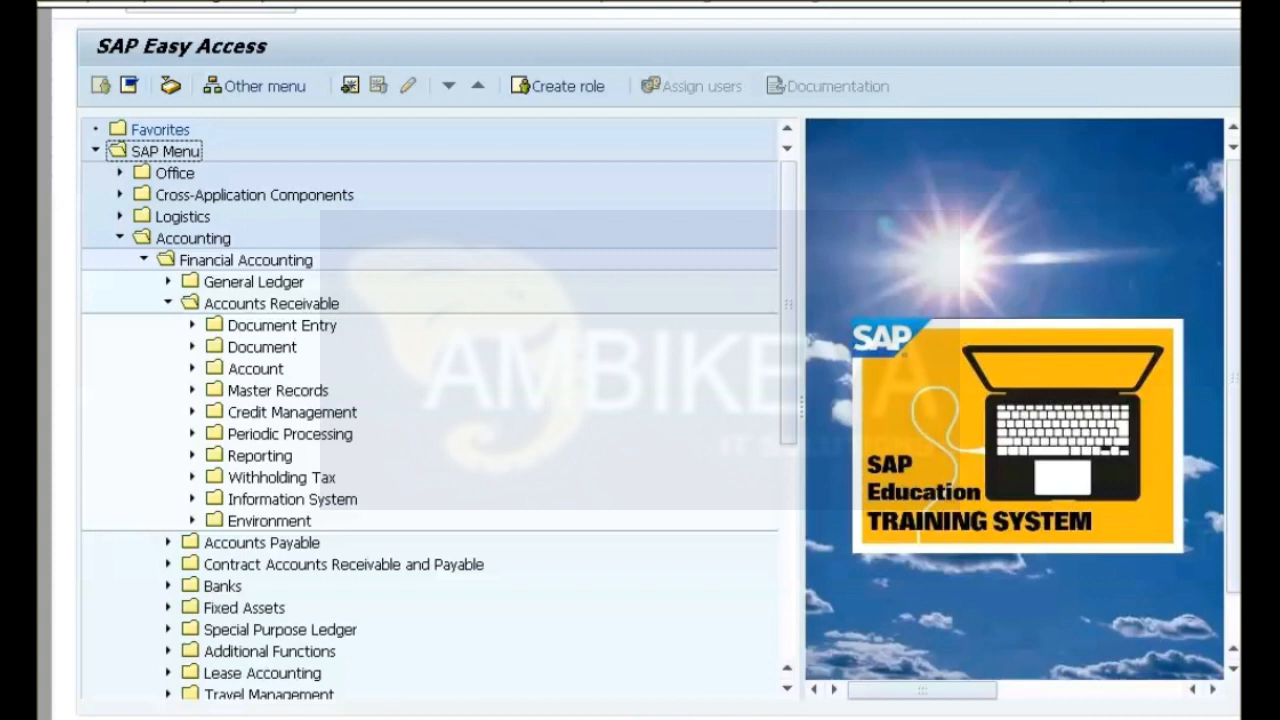
pyautogui.click(192, 433)
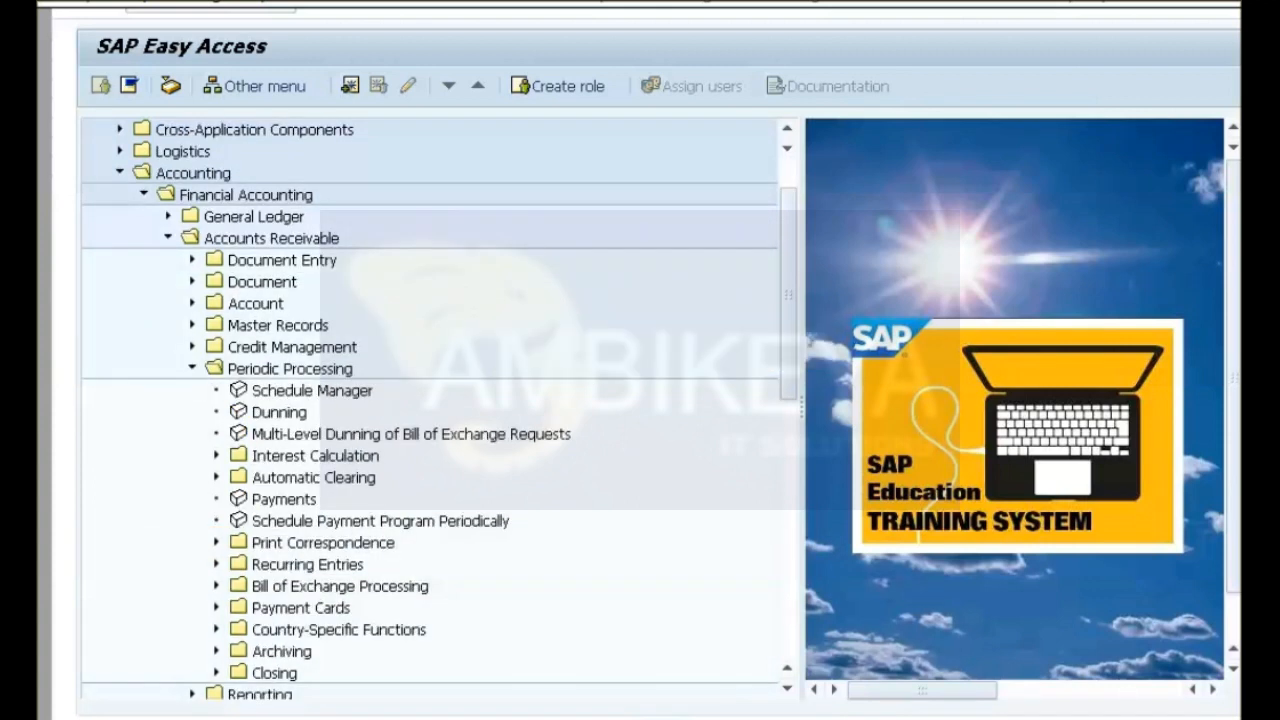
pyautogui.click(216, 542)
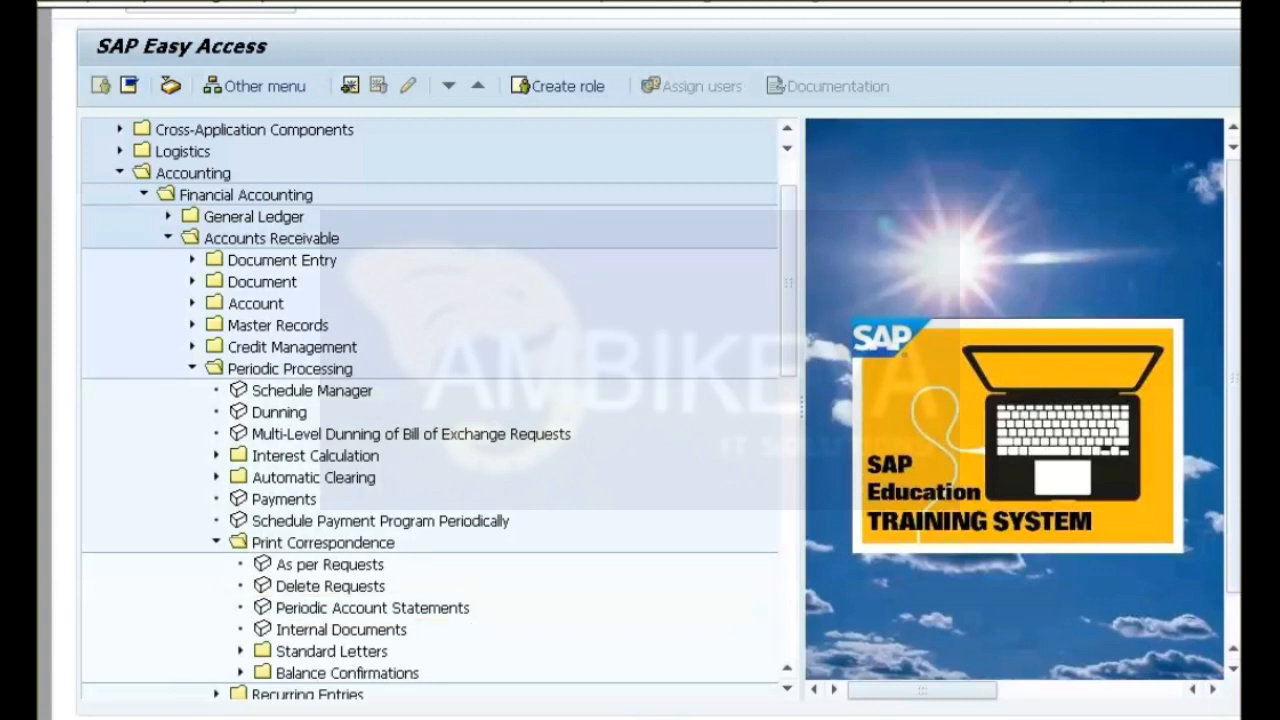
pyautogui.doubleClick(372, 607)
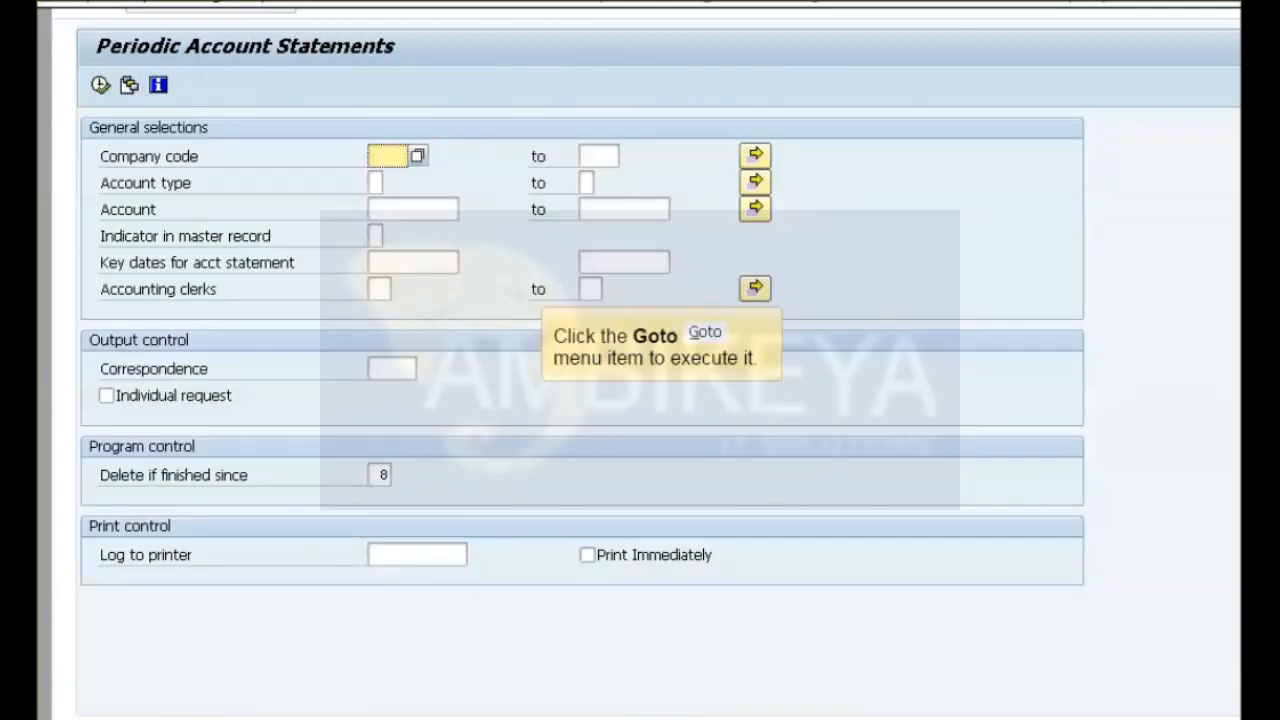
pyautogui.click(248, 2)
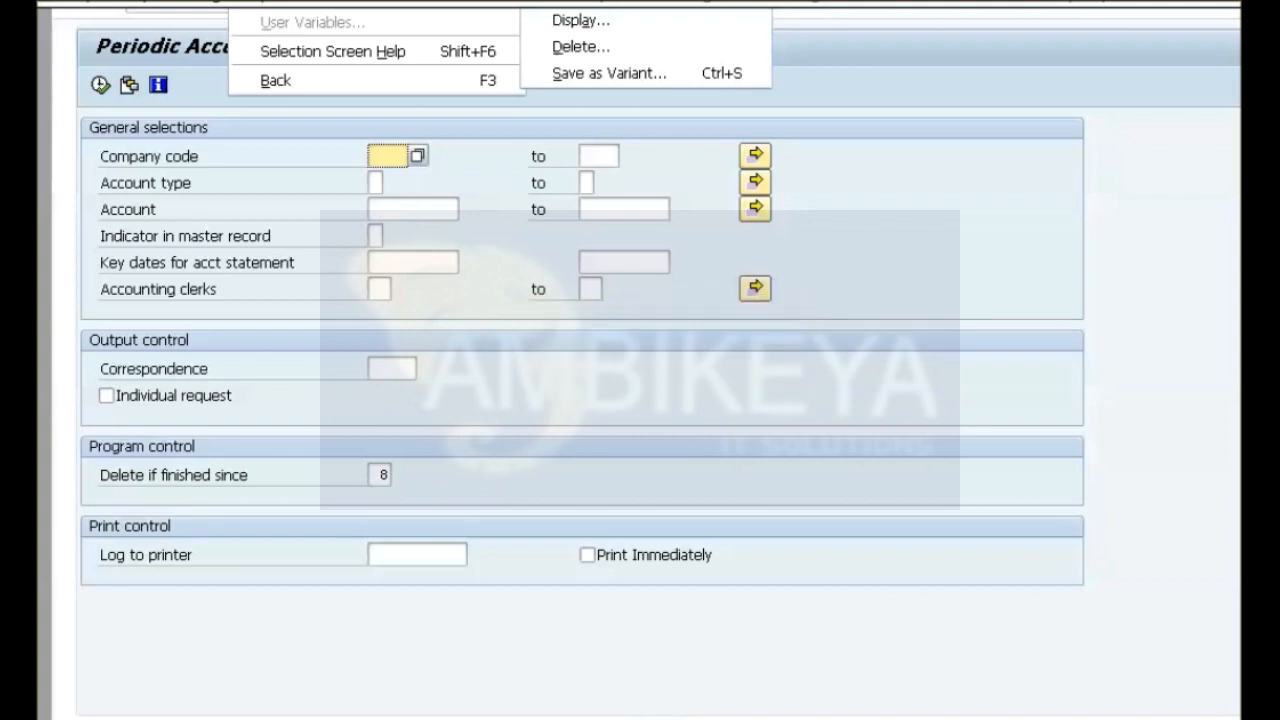
pyautogui.hotkey('shift', 'F5')
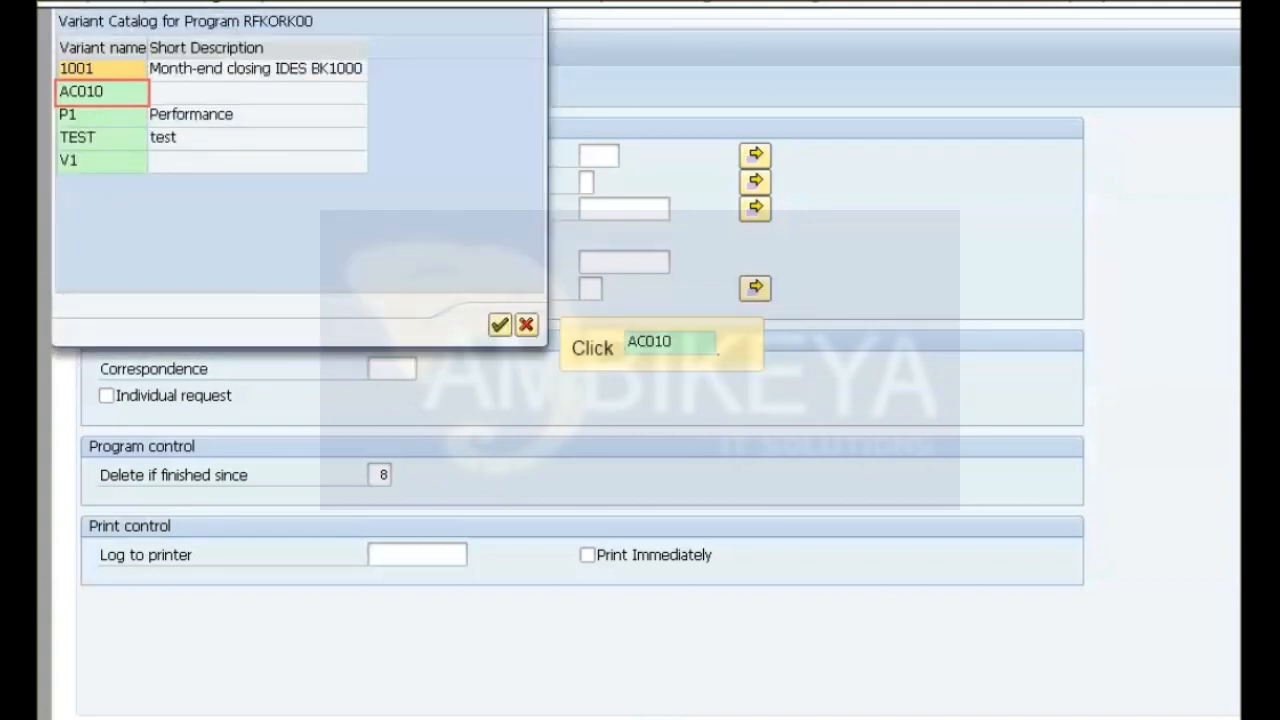
pyautogui.click(100, 92)
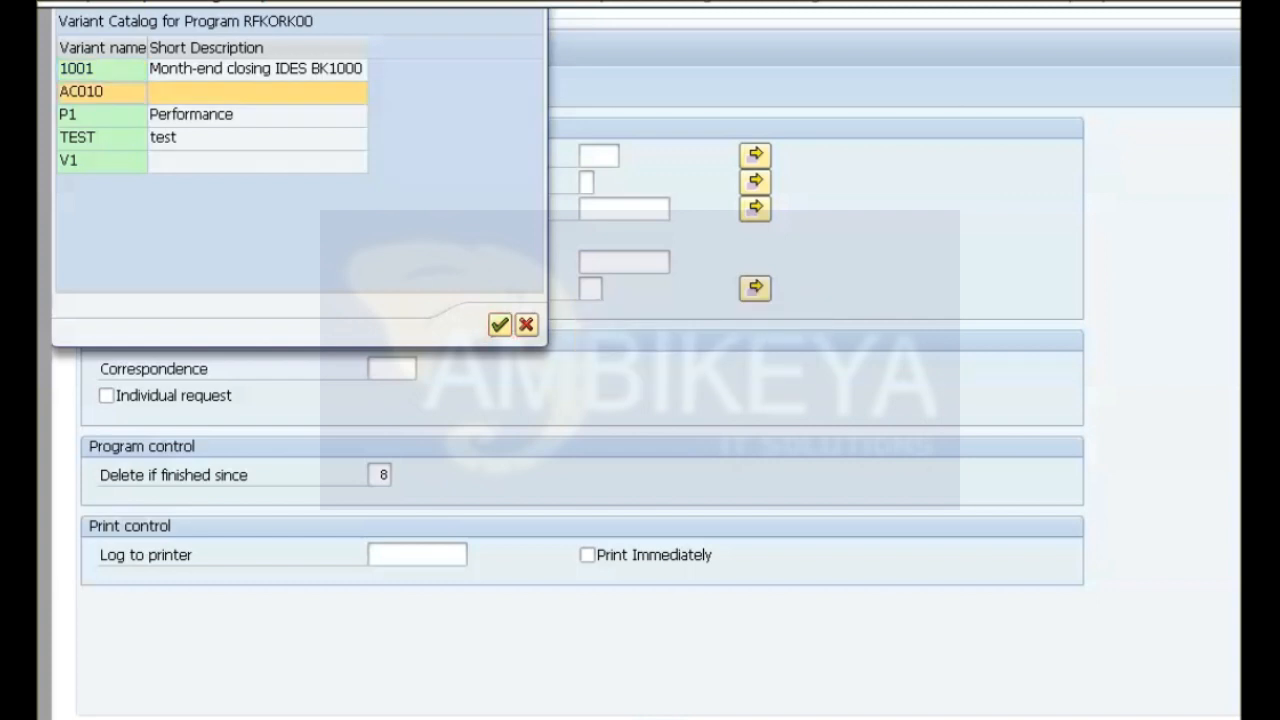
pyautogui.press('F2')
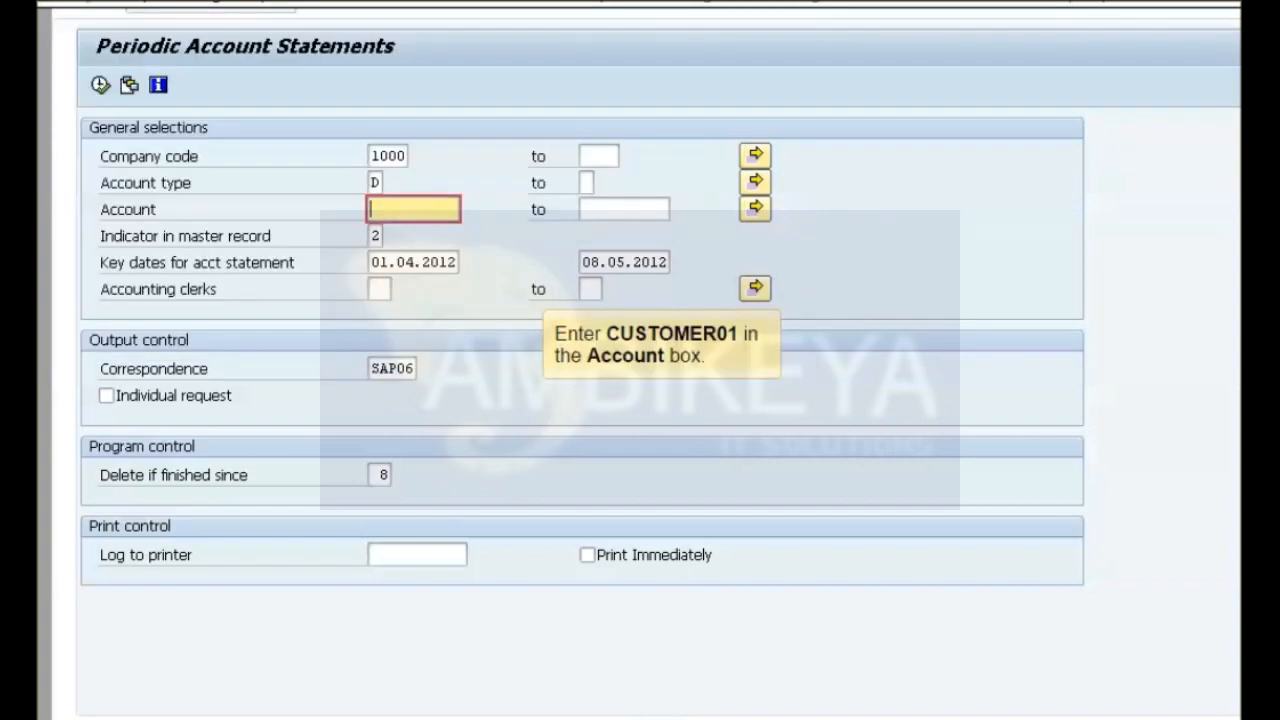
# Restrict the account statement run to the customer's account, execute it, and agree to issue the correspondence request.
pyautogui.write('CUSTOMER##01')
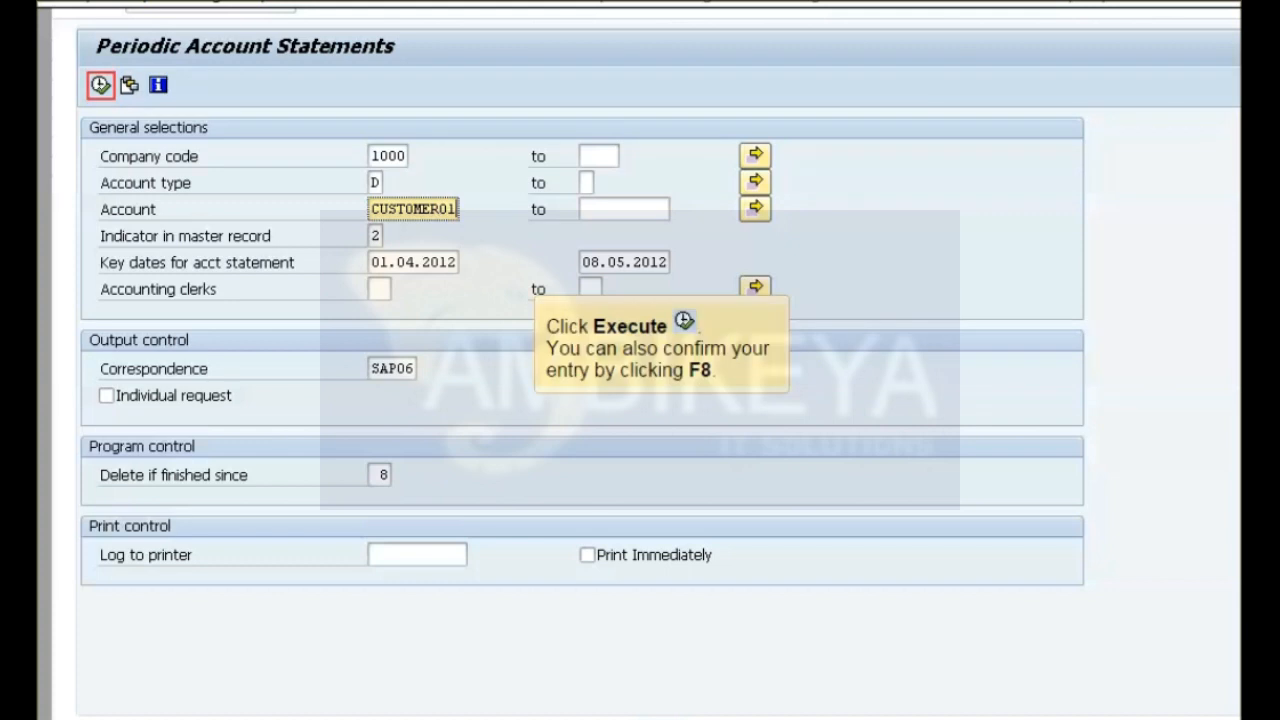
pyautogui.press('F8')
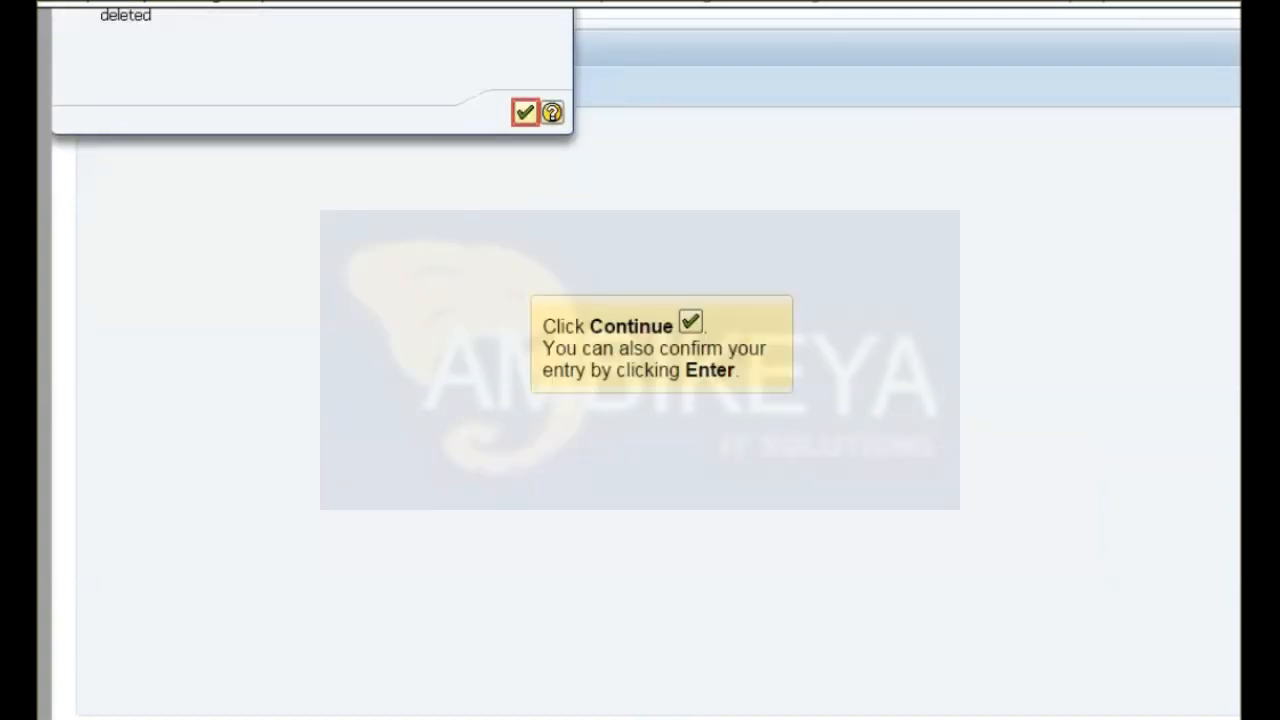
pyautogui.press('Return')
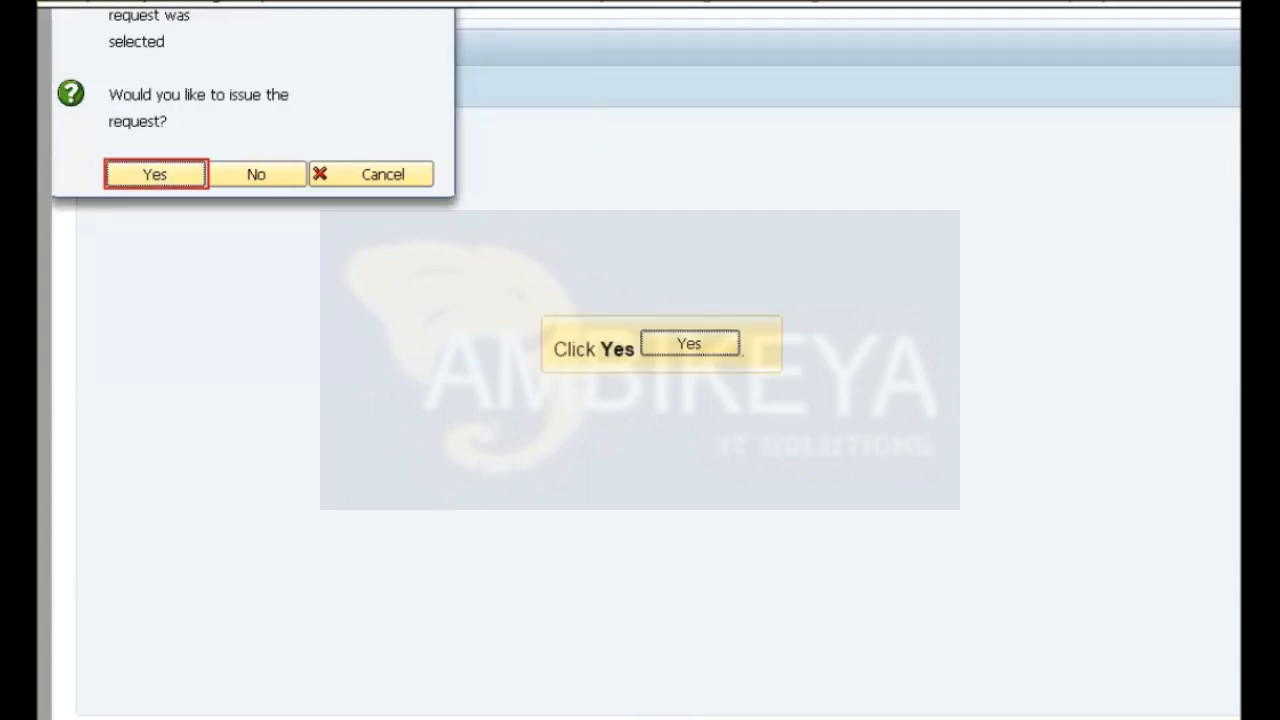
pyautogui.press('Return')
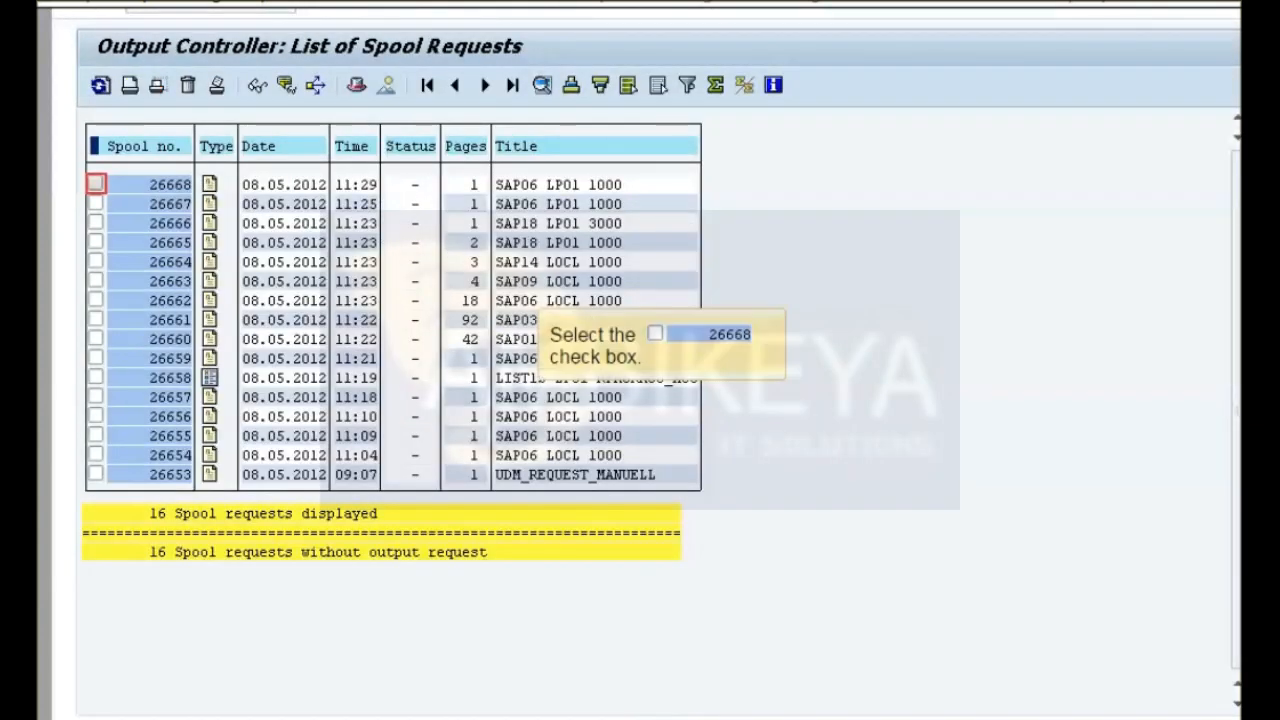
# Display the contents of spool request 26668, read through the customer's account statement, and leave the spool list.
pyautogui.click(96, 184)
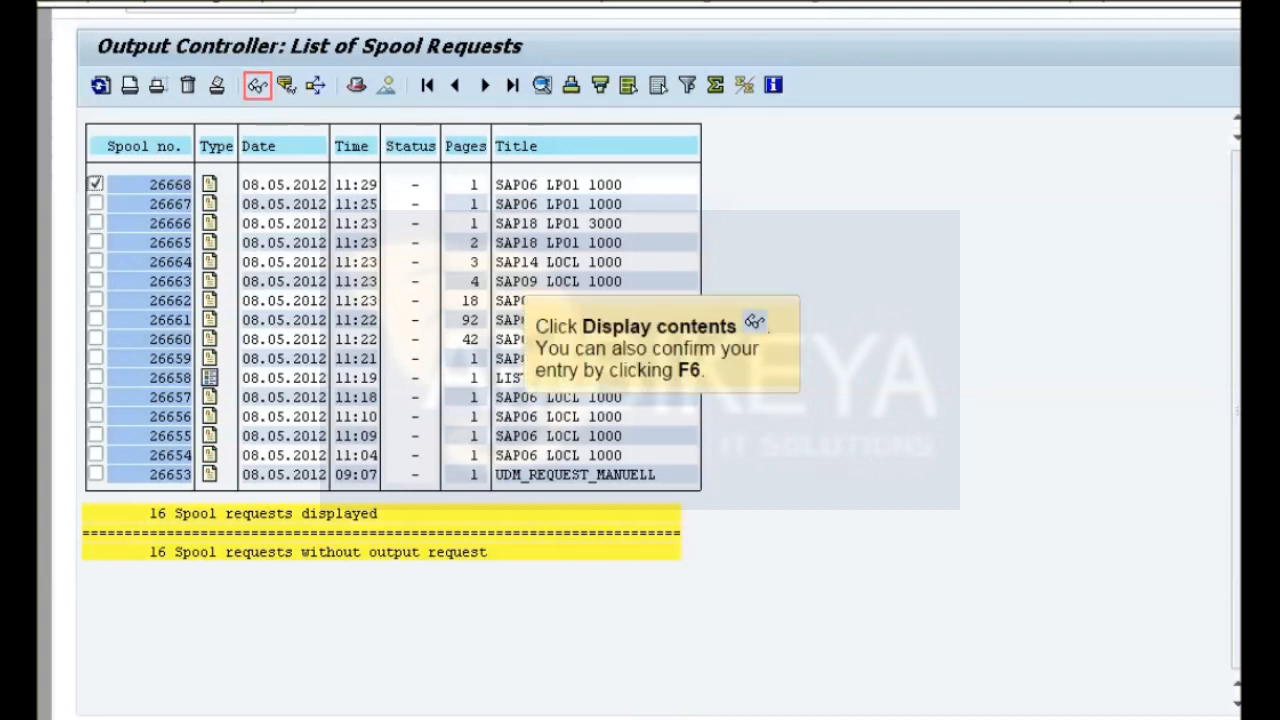
pyautogui.press('F6')
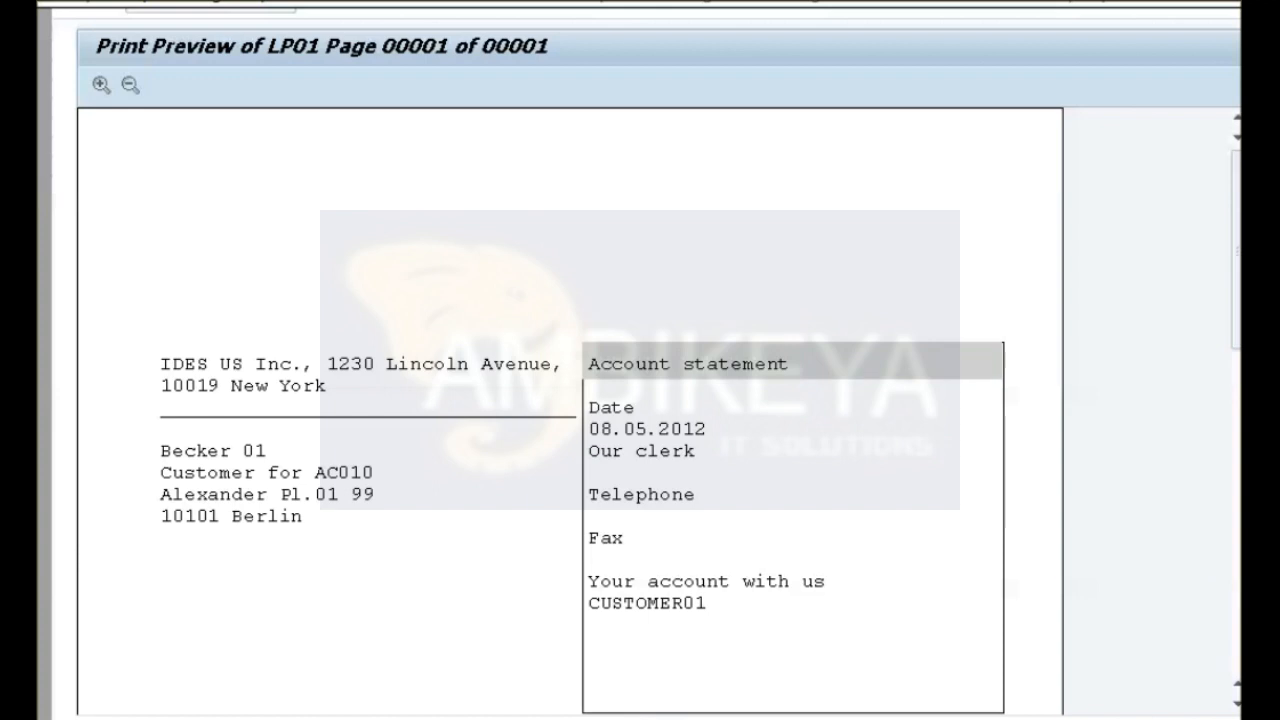
pyautogui.click(1237, 515)
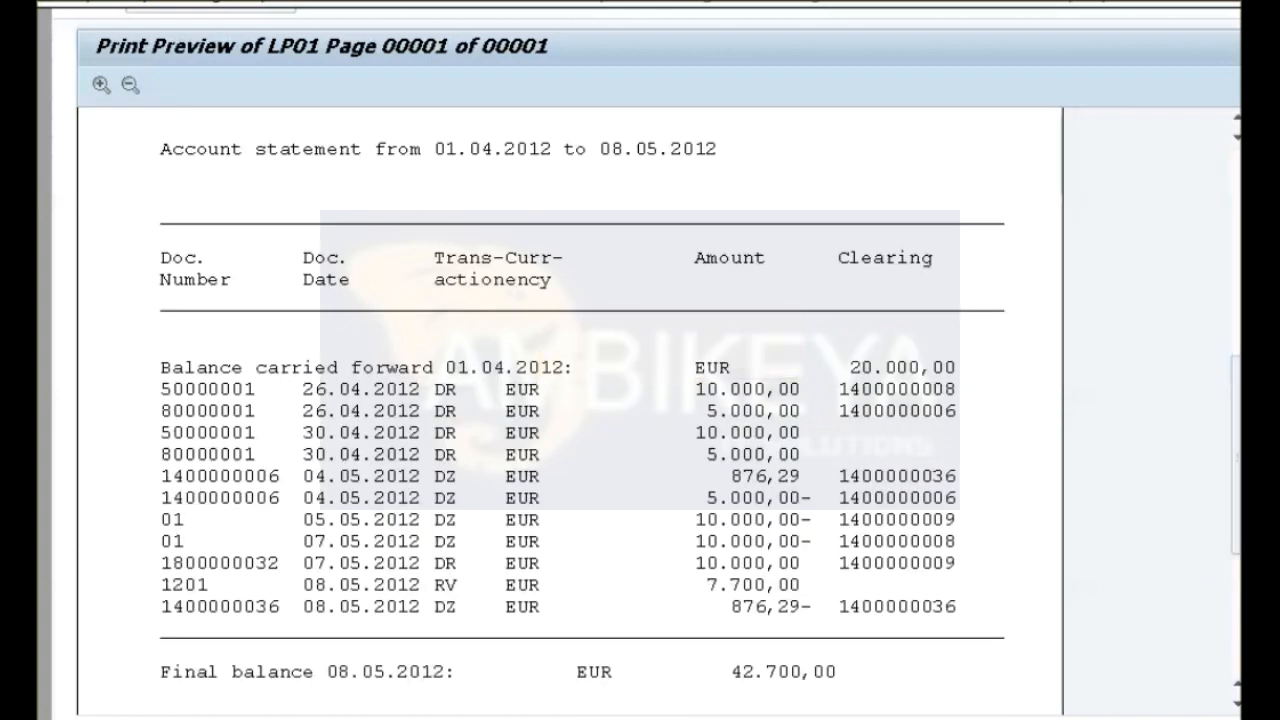
pyautogui.click(1237, 250)
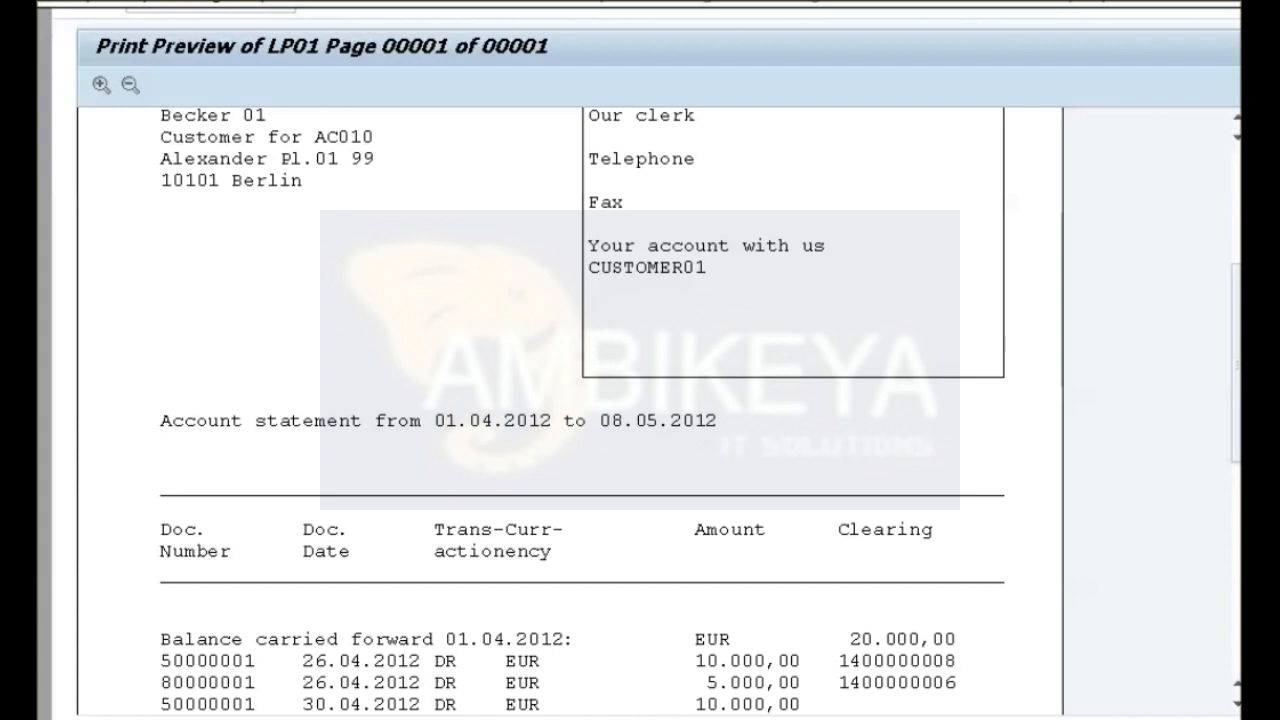
pyautogui.click(1237, 206)
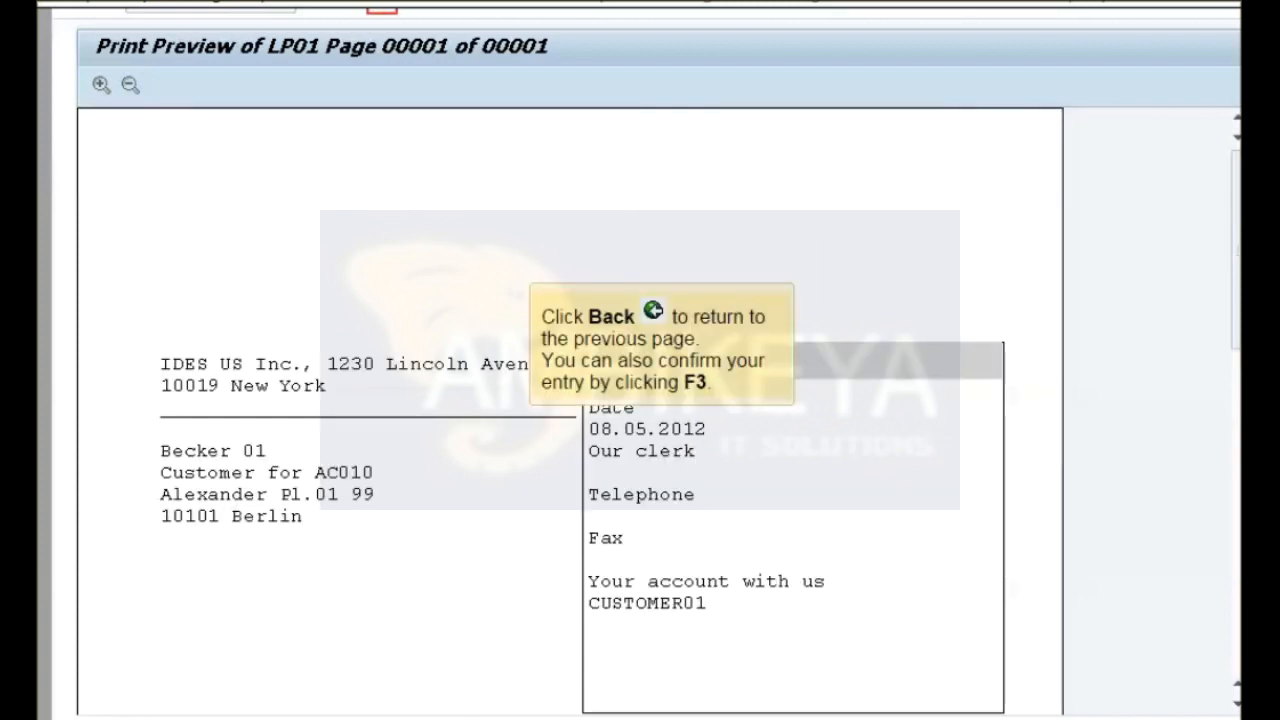
pyautogui.press('F3')
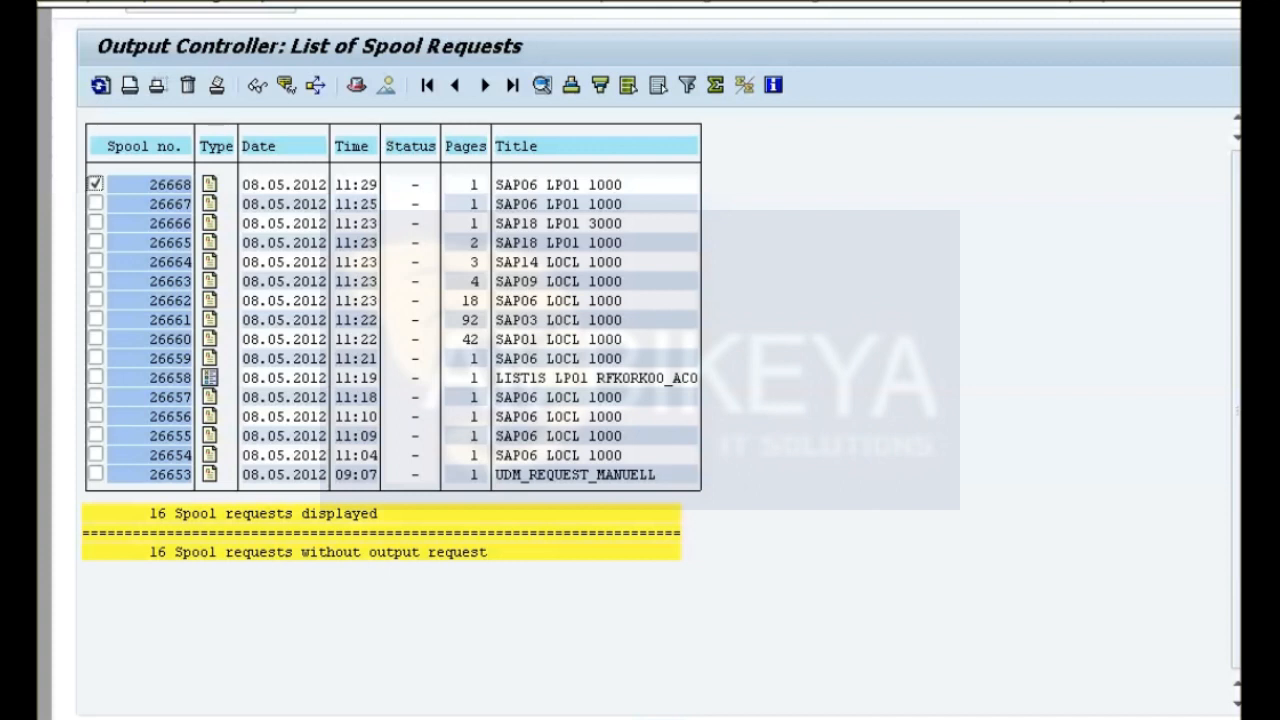
pyautogui.press('F3')
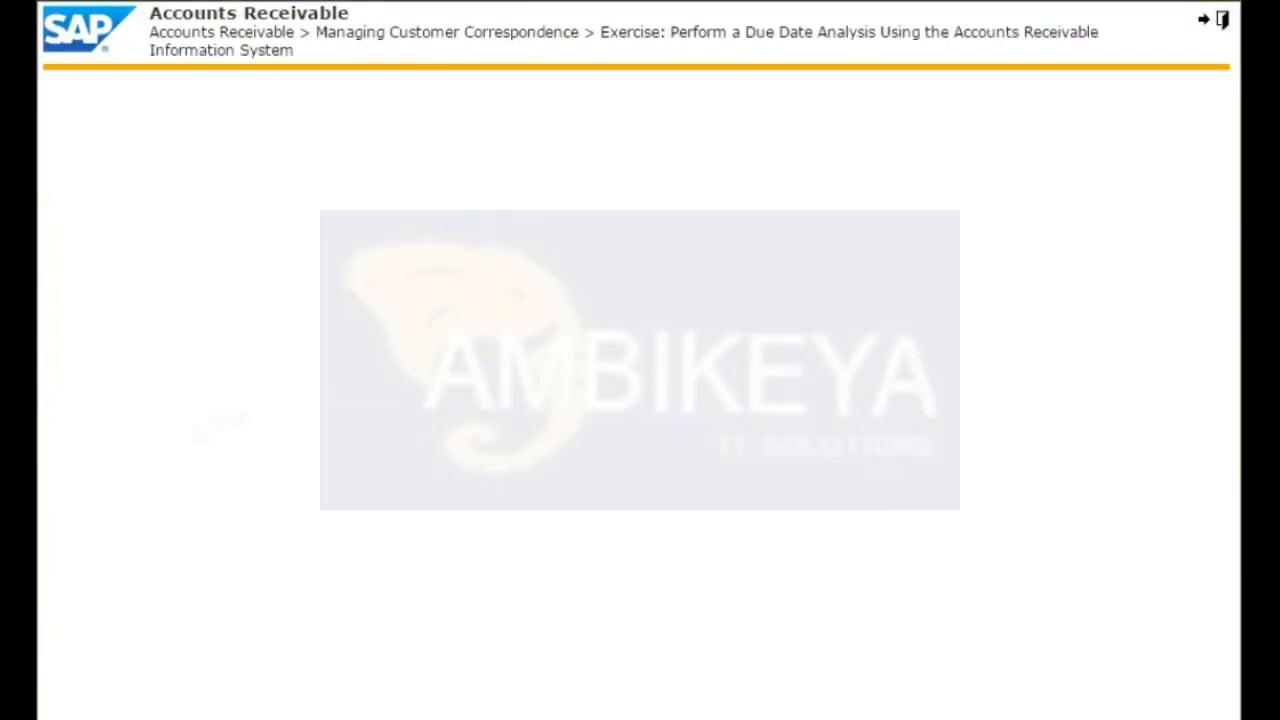
# Start the due date analysis exercise and open Create Evaluations in the configuration tools of the accounts receivable information system.
pyautogui.click(600, 180)
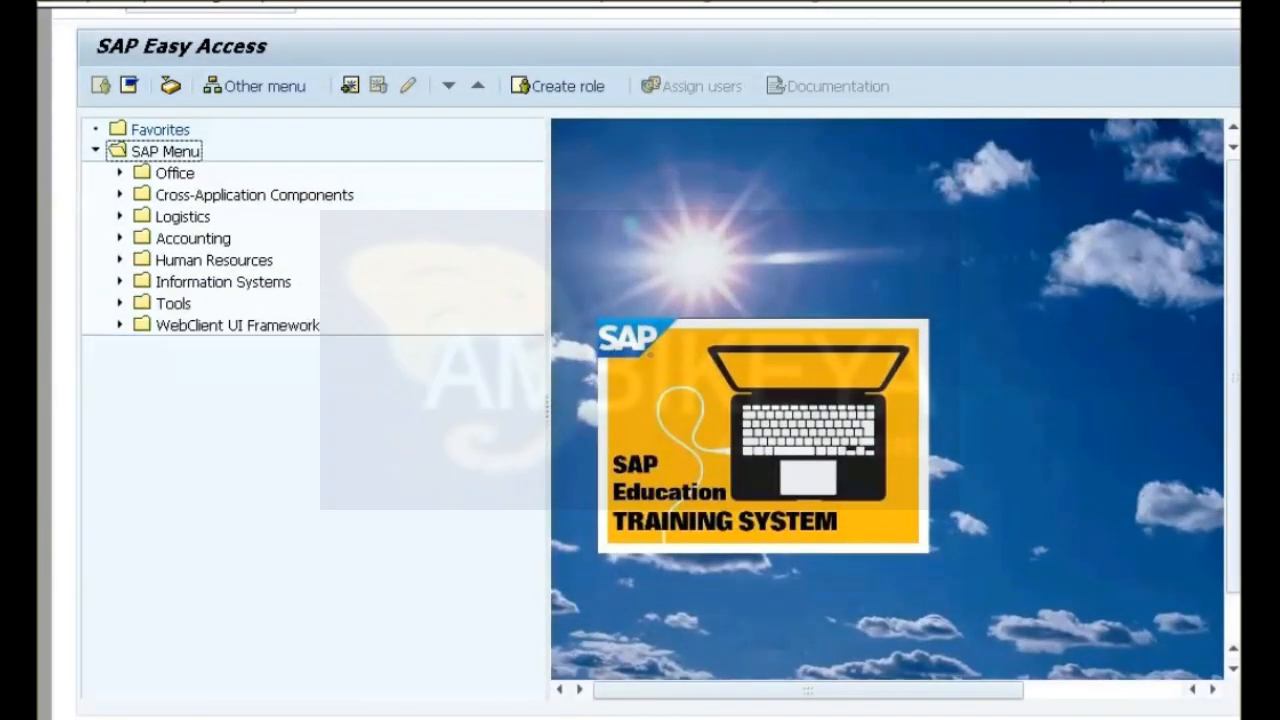
pyautogui.click(120, 238)
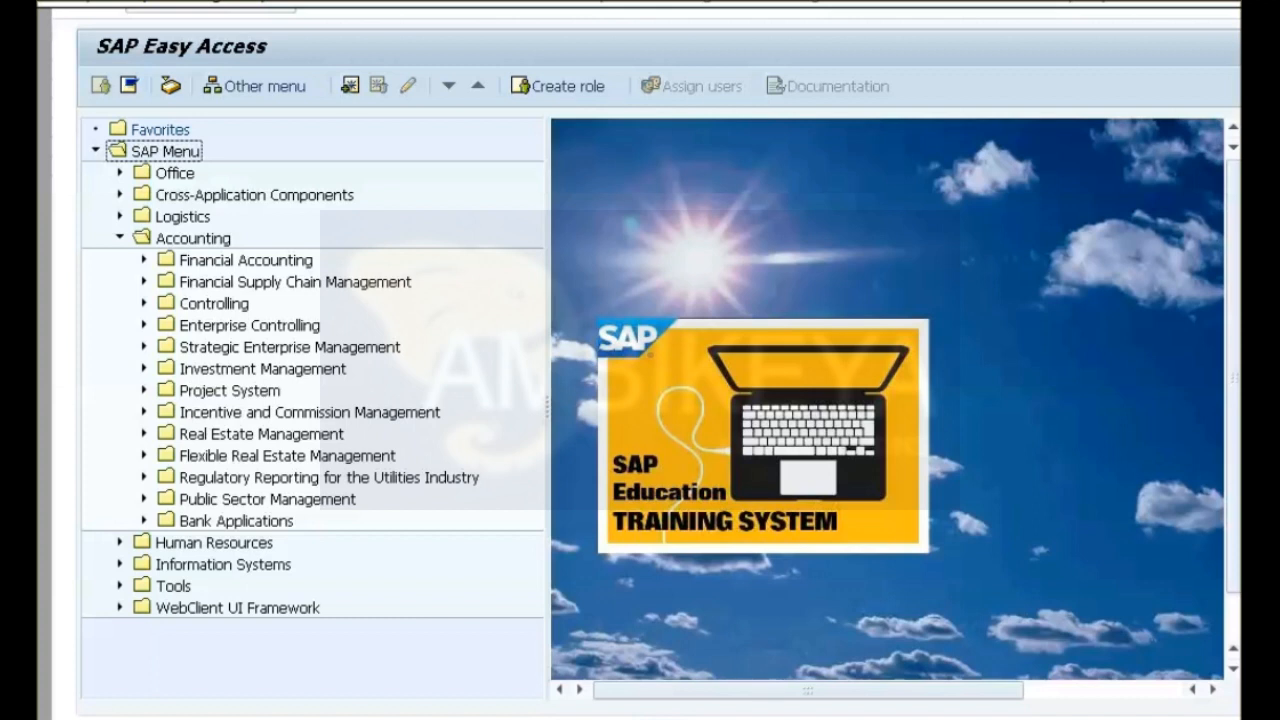
pyautogui.click(144, 260)
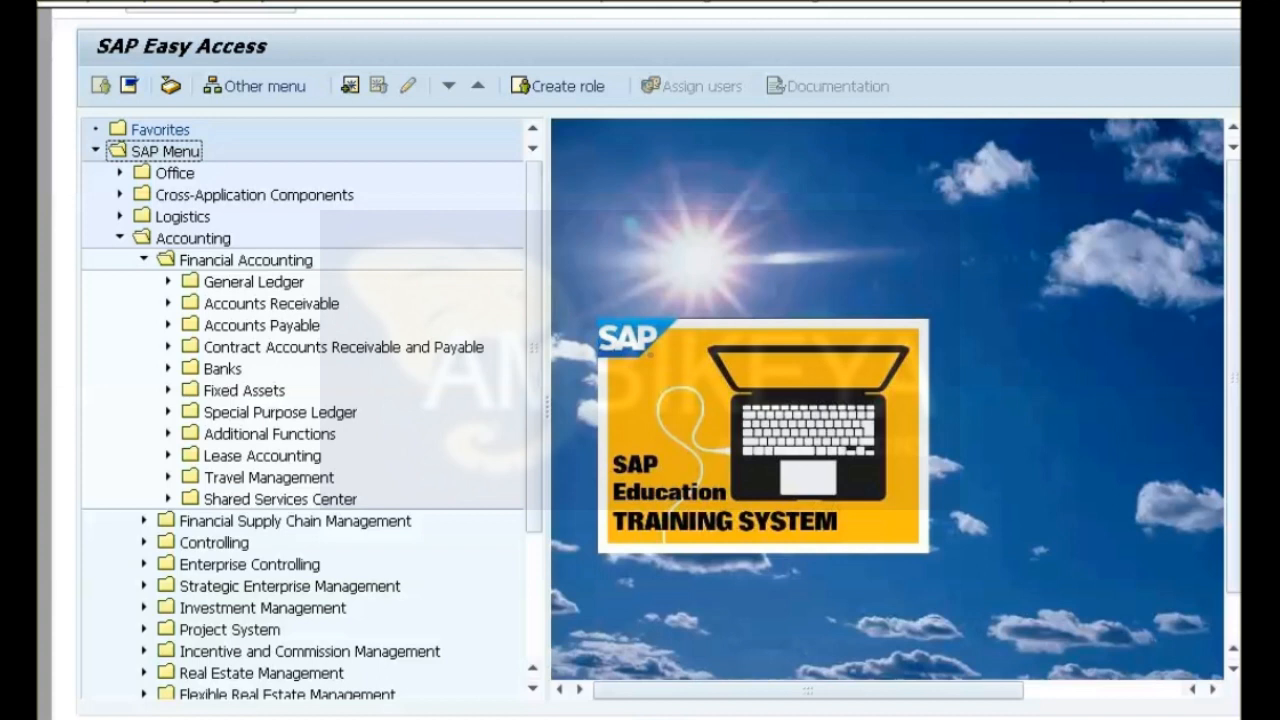
pyautogui.click(168, 303)
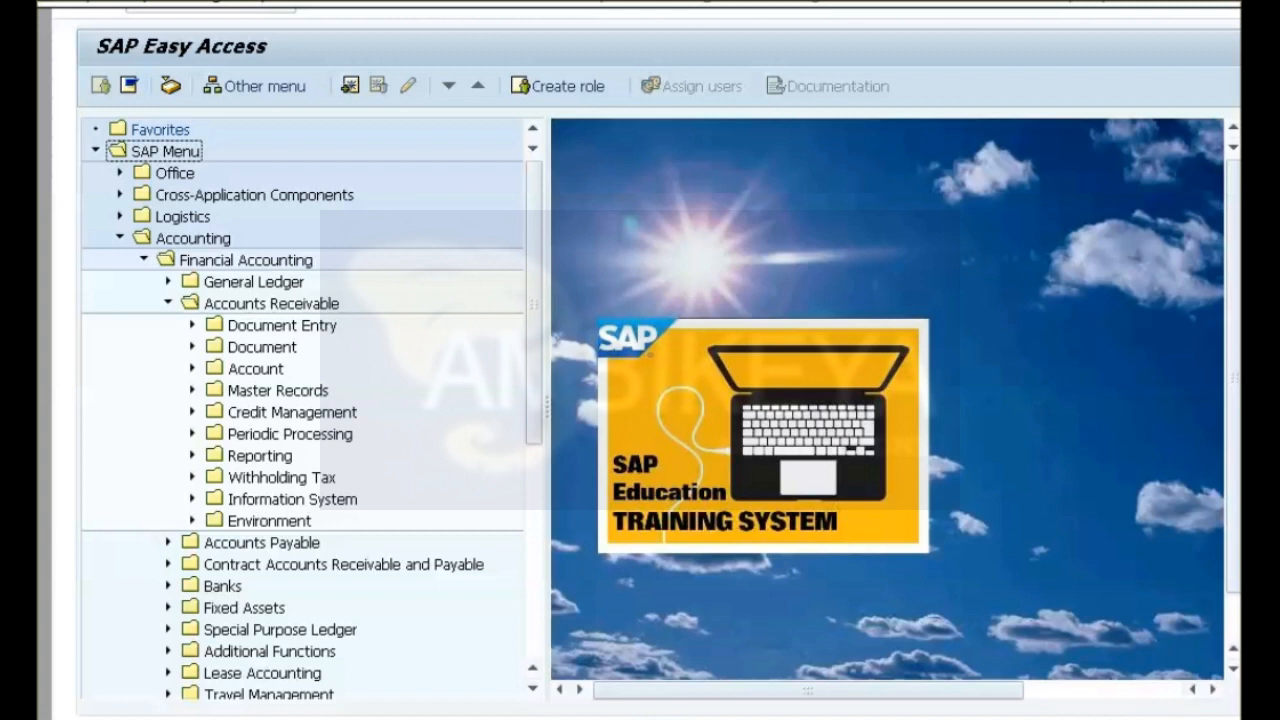
pyautogui.click(192, 499)
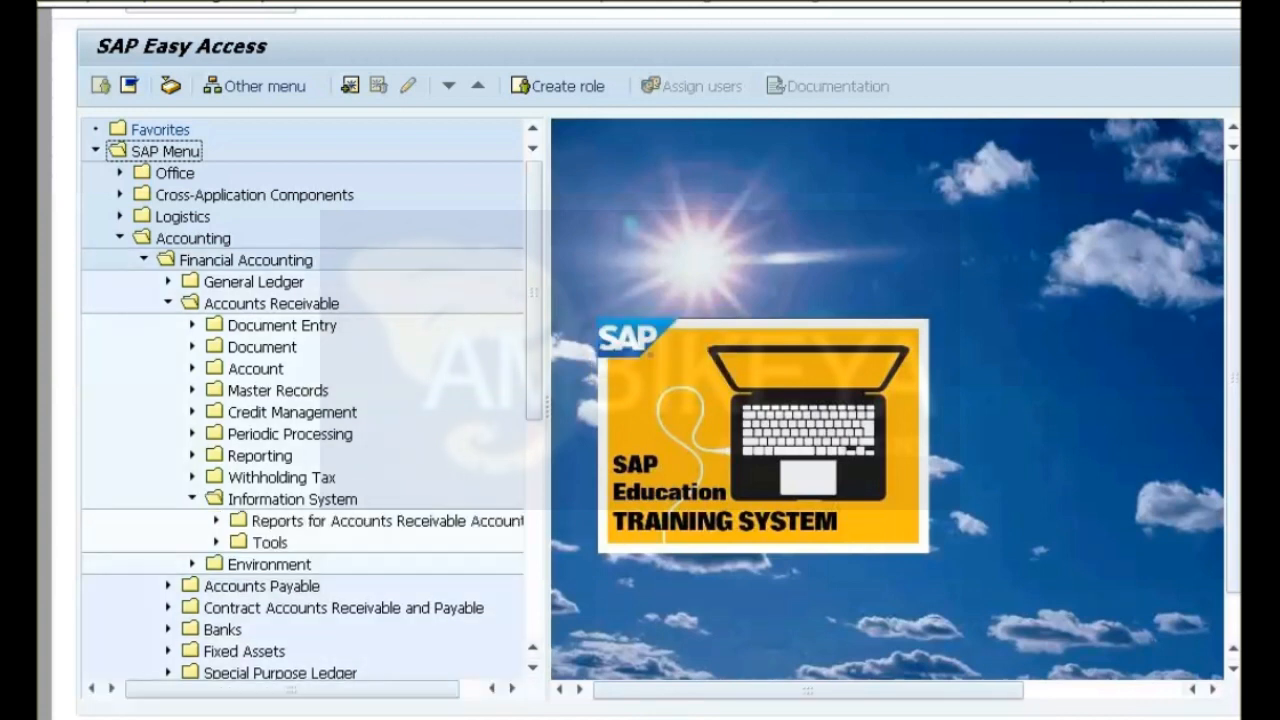
pyautogui.click(216, 542)
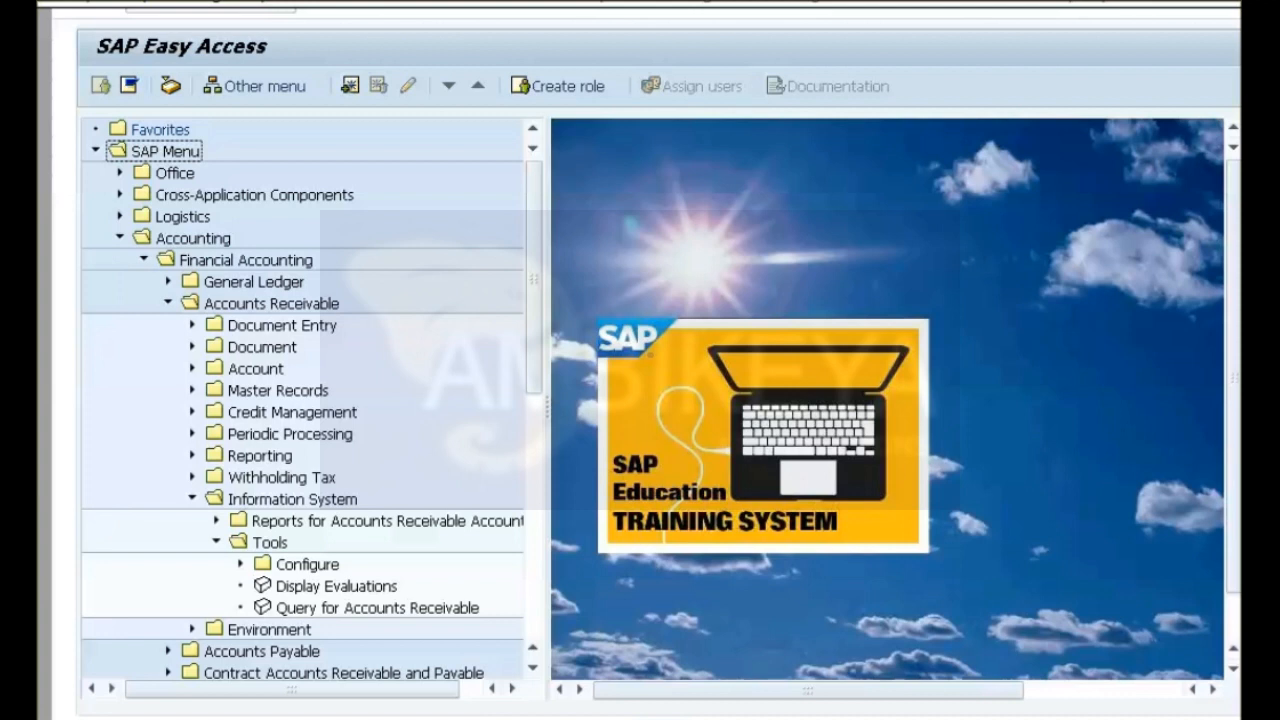
pyautogui.click(240, 564)
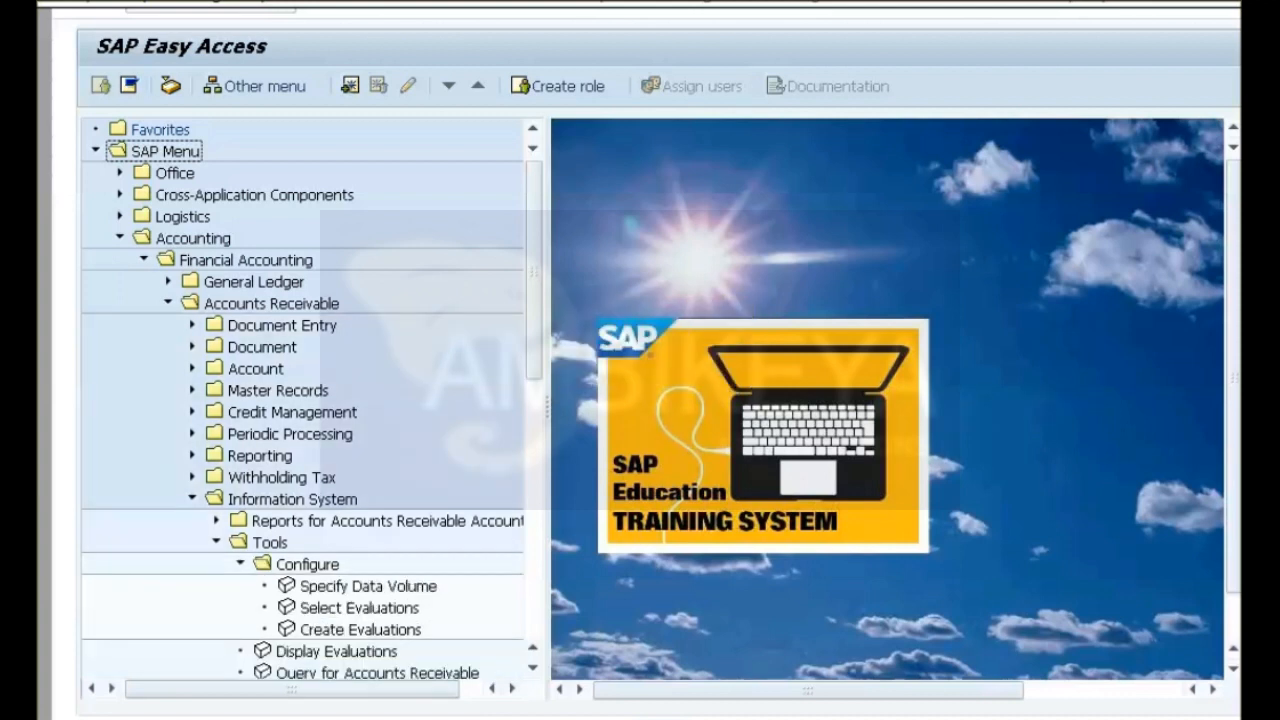
pyautogui.doubleClick(360, 629)
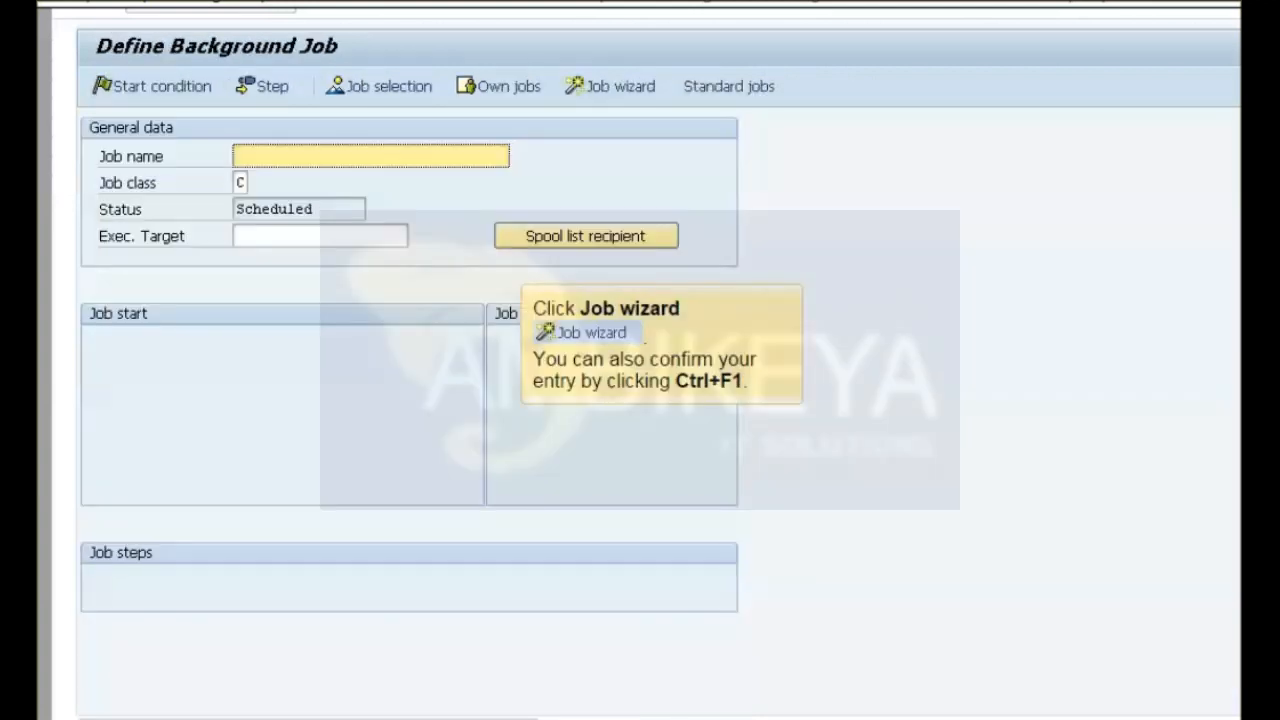
# Define a new background job with the job wizard and name it Info system 01.
pyautogui.click(611, 87)
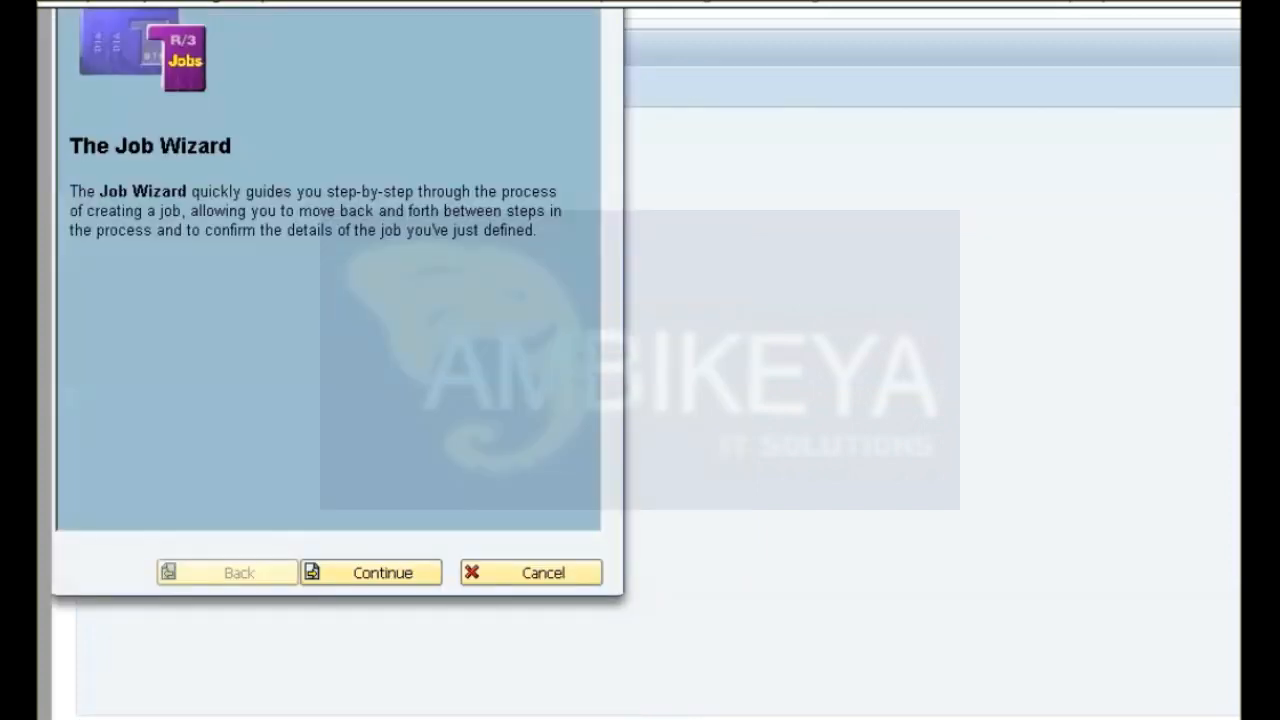
pyautogui.click(371, 573)
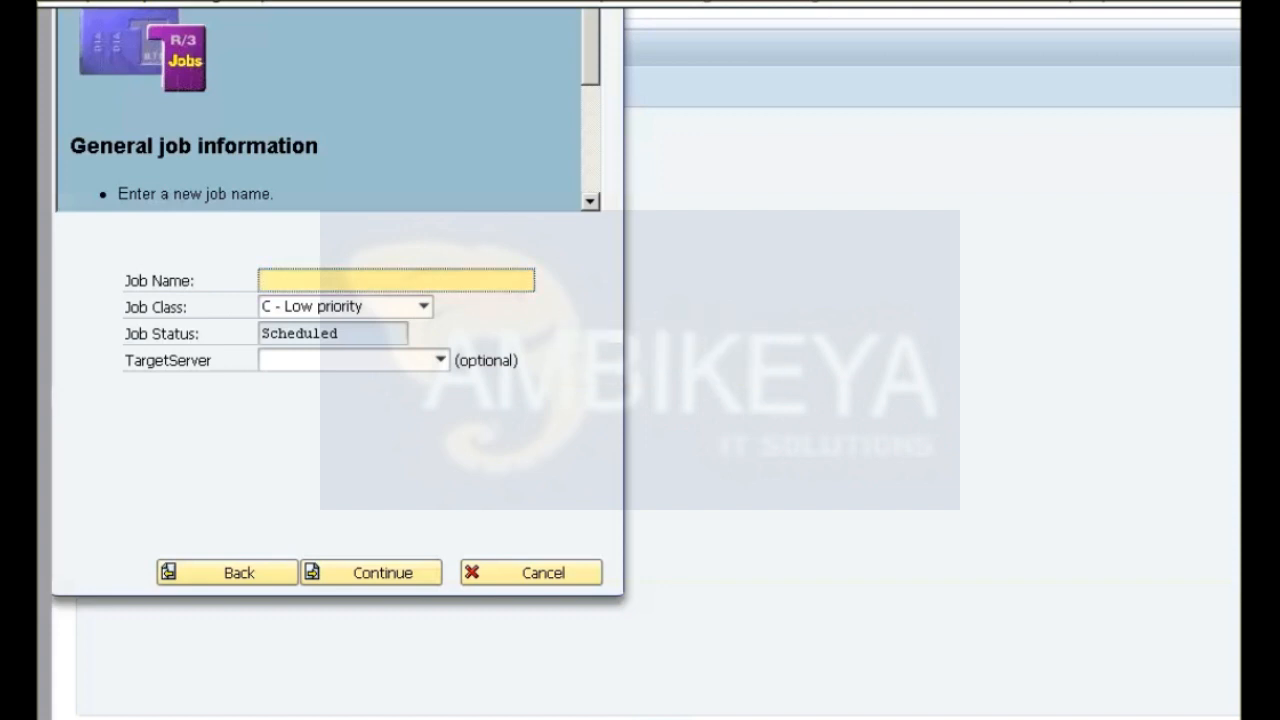
pyautogui.write('Info system 01')
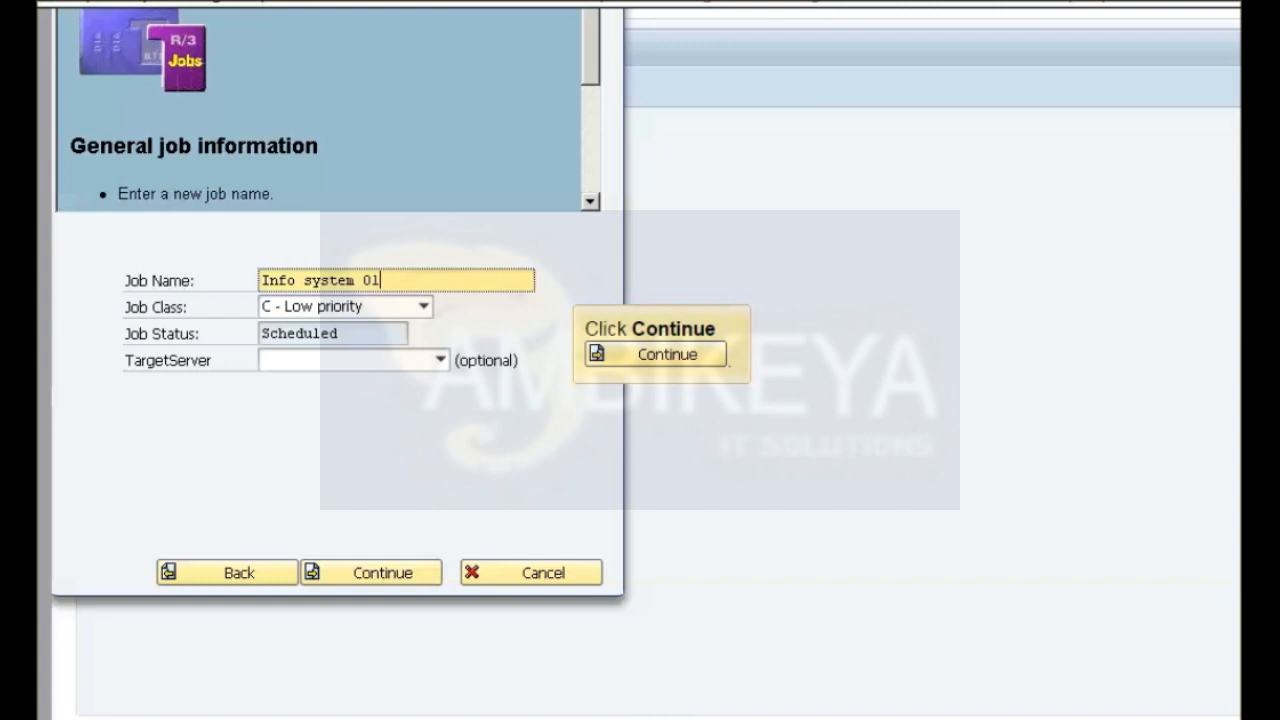
pyautogui.click(371, 573)
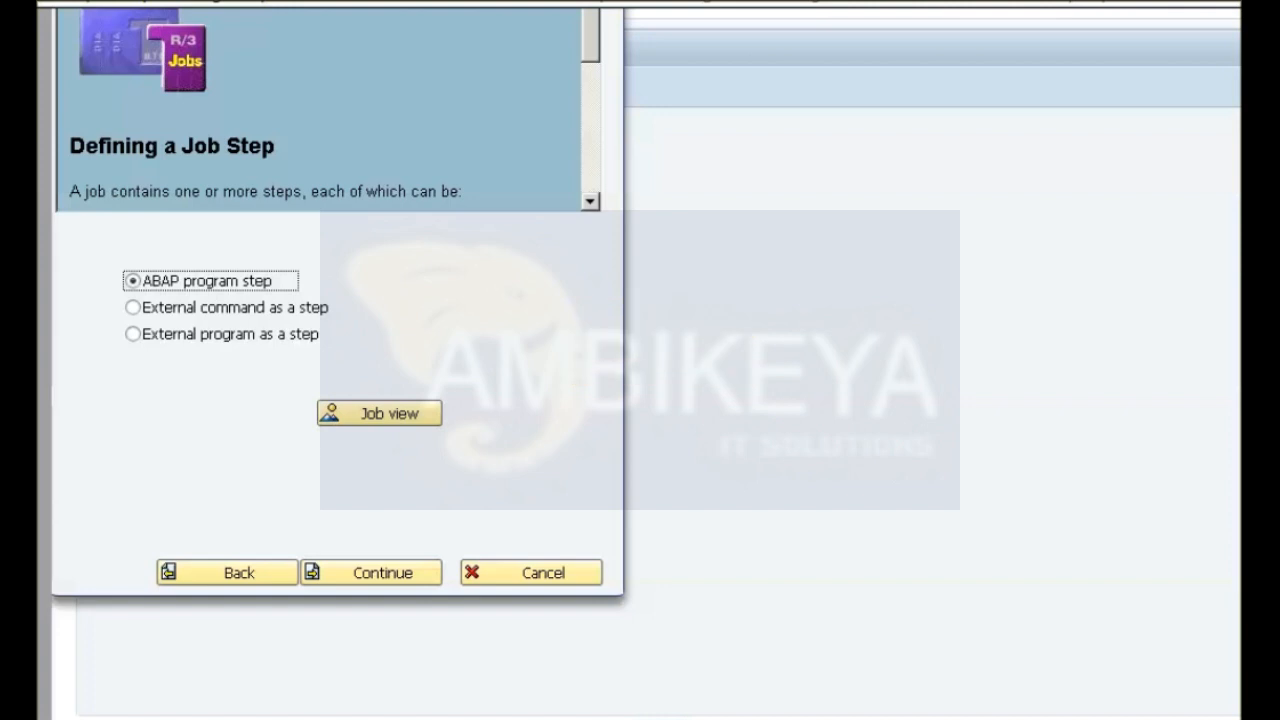
# Add an ABAP program step to the job with program RFDRRGEN and variant SAP_VARI.
pyautogui.click(371, 573)
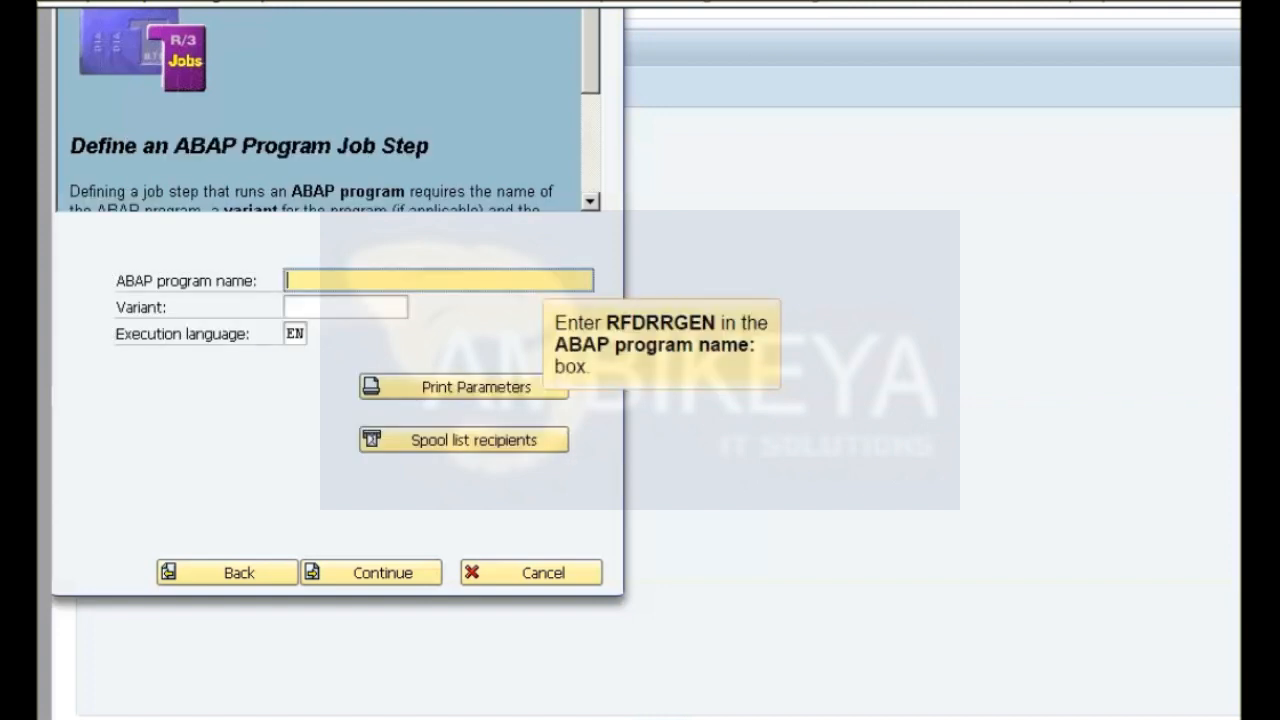
pyautogui.write('RFDRRGEN')
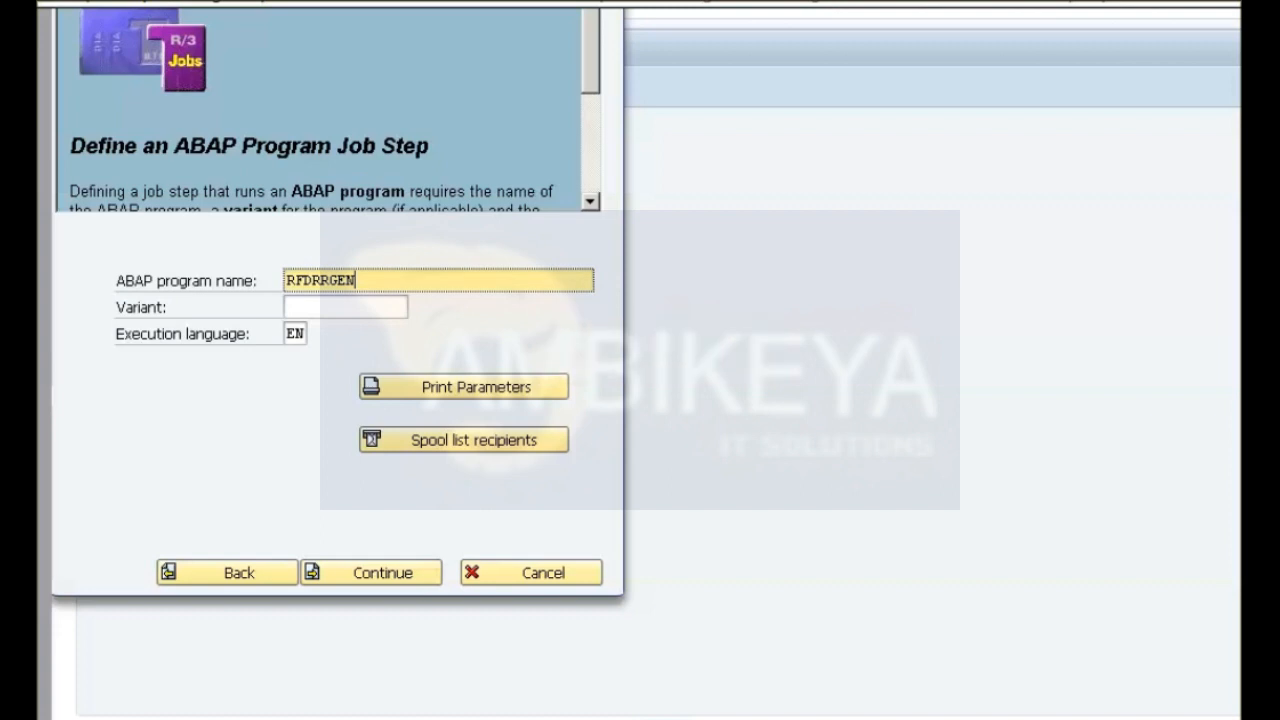
pyautogui.click(345, 307)
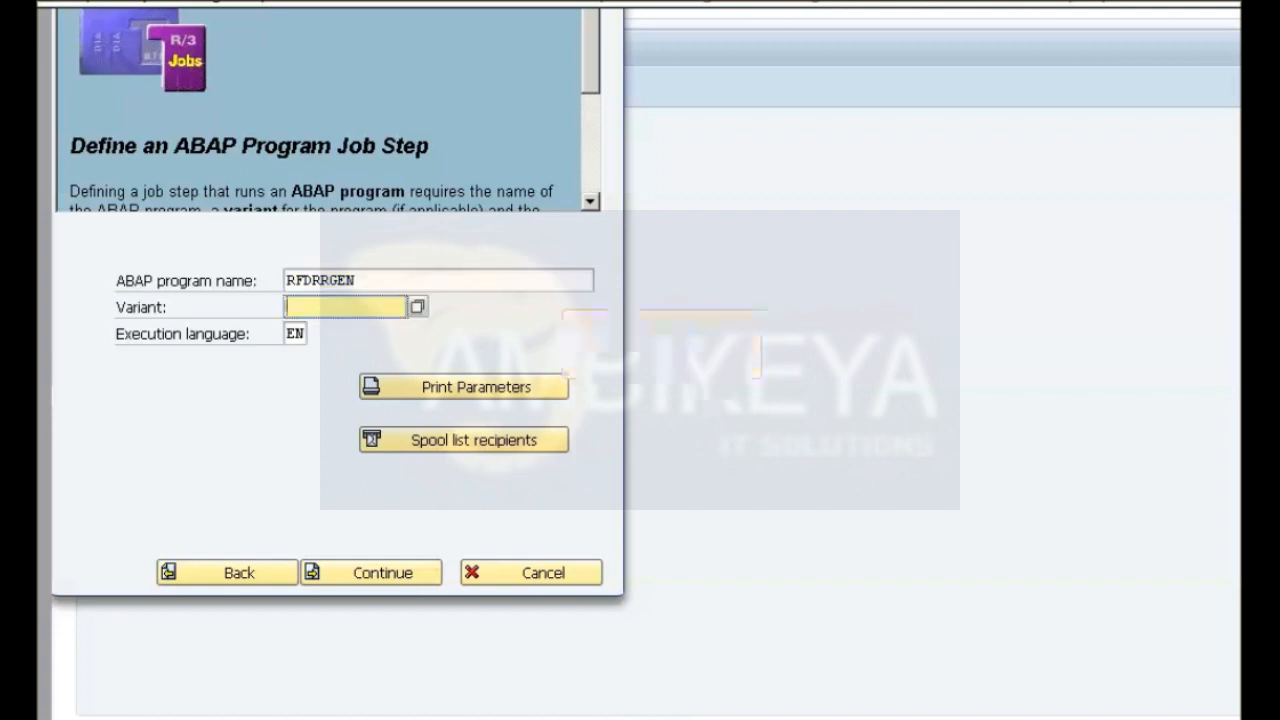
pyautogui.write('SAP_VARI')
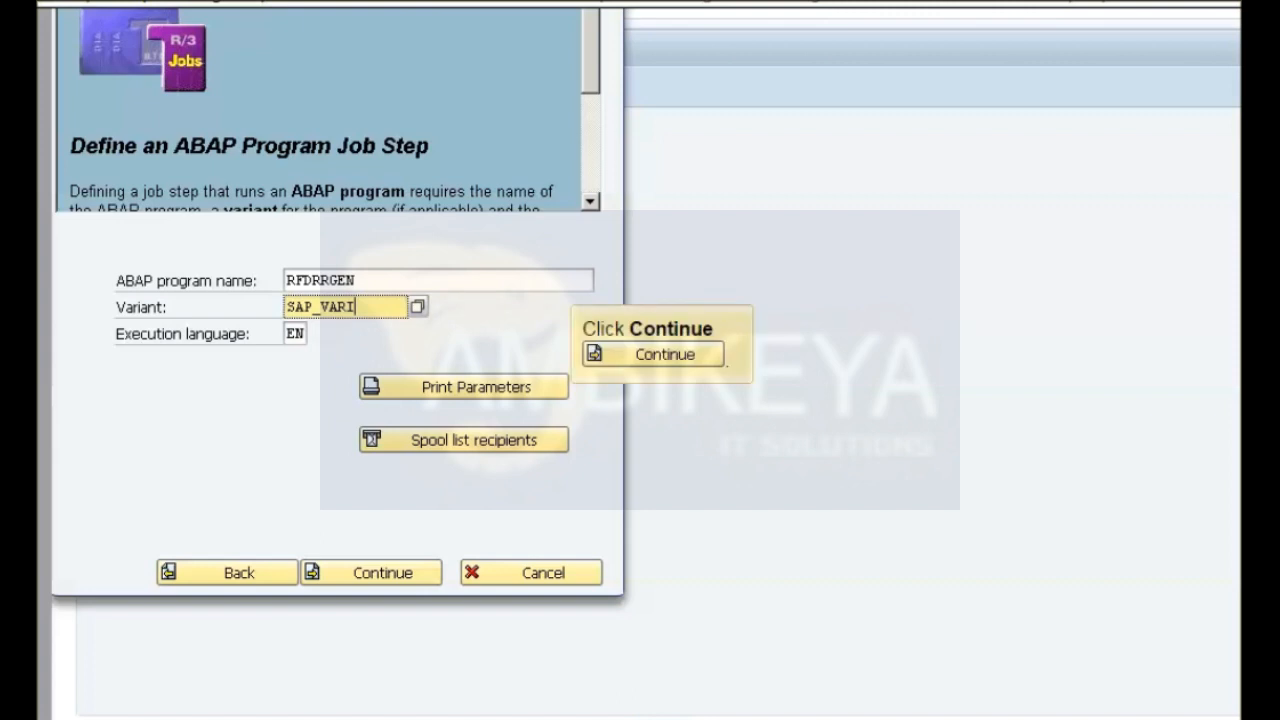
pyautogui.click(371, 573)
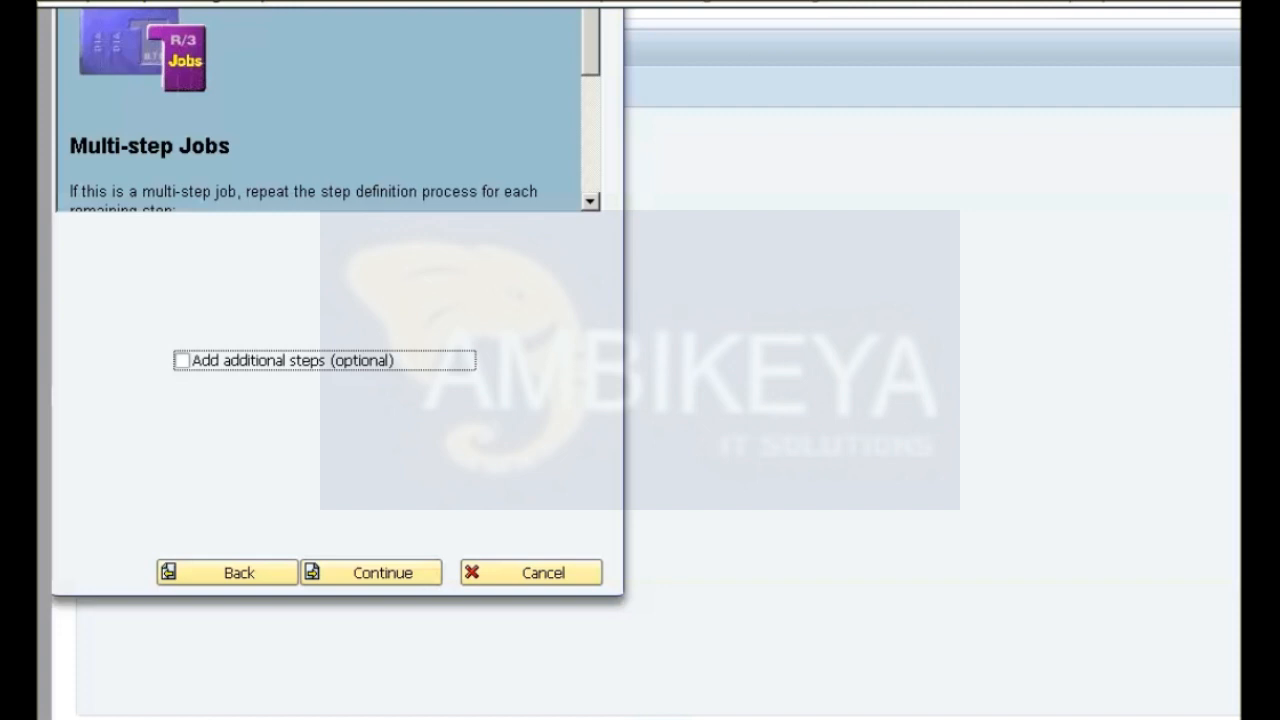
# Schedule the job to start immediately, without additional steps, a repeat period or a Sunday/holiday restriction.
pyautogui.click(371, 573)
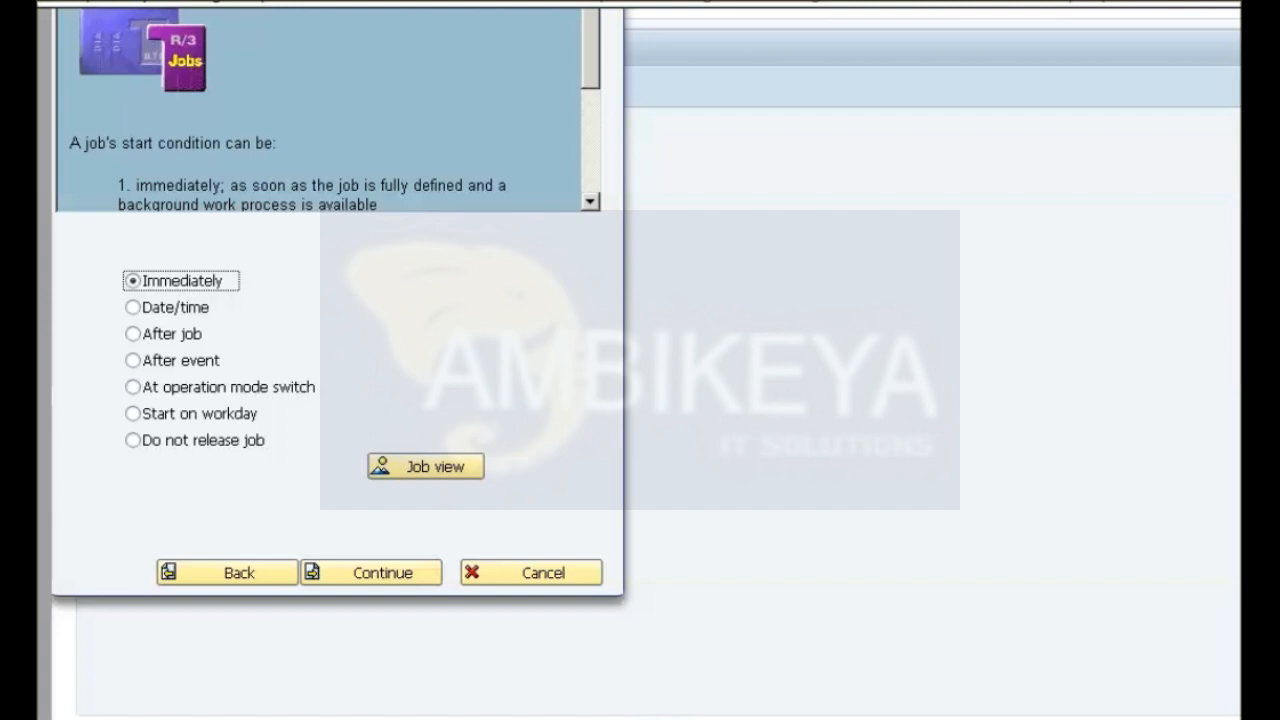
pyautogui.click(371, 573)
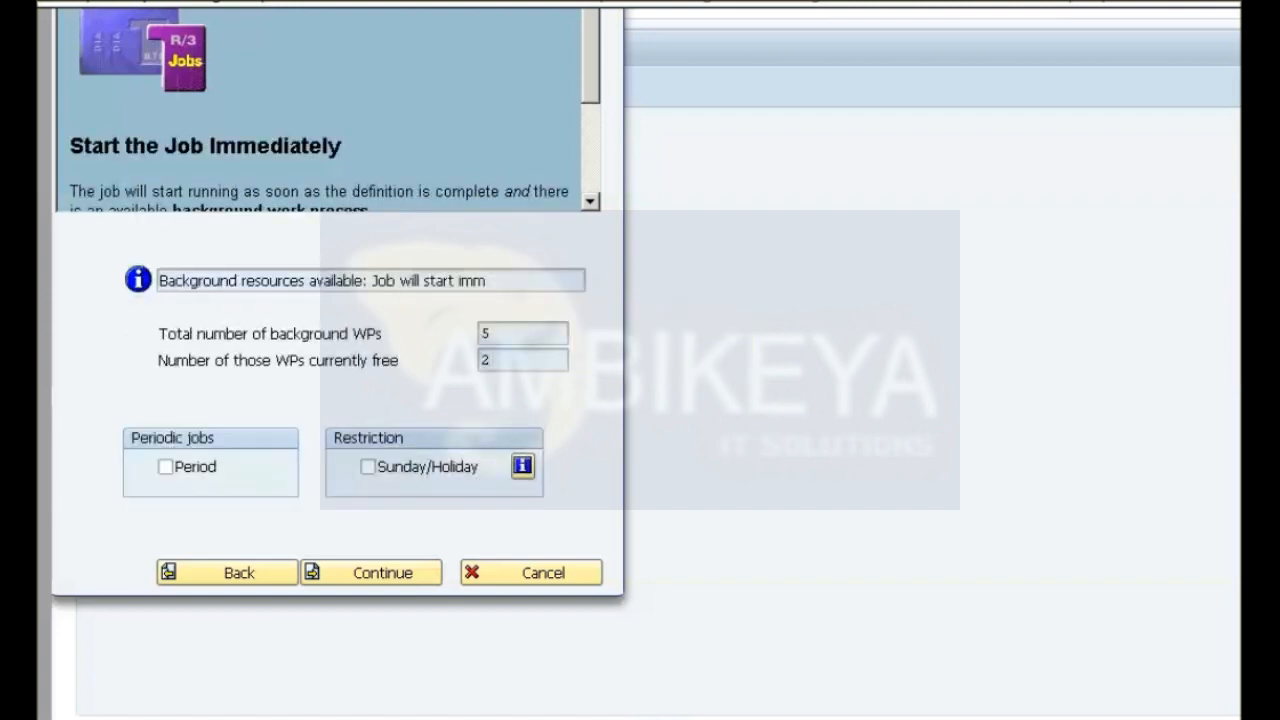
pyautogui.click(371, 573)
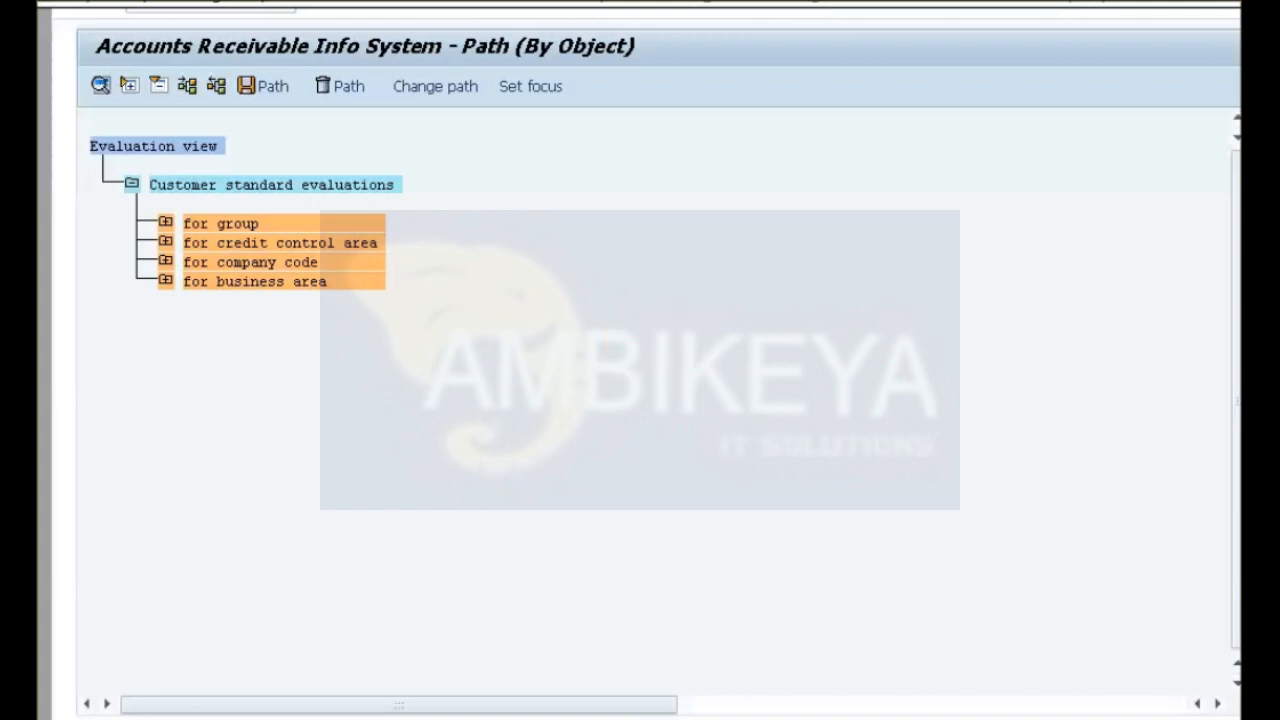
# Display the due date analysis to company code for business area BA01 from the customer standard evaluations.
pyautogui.click(166, 280)
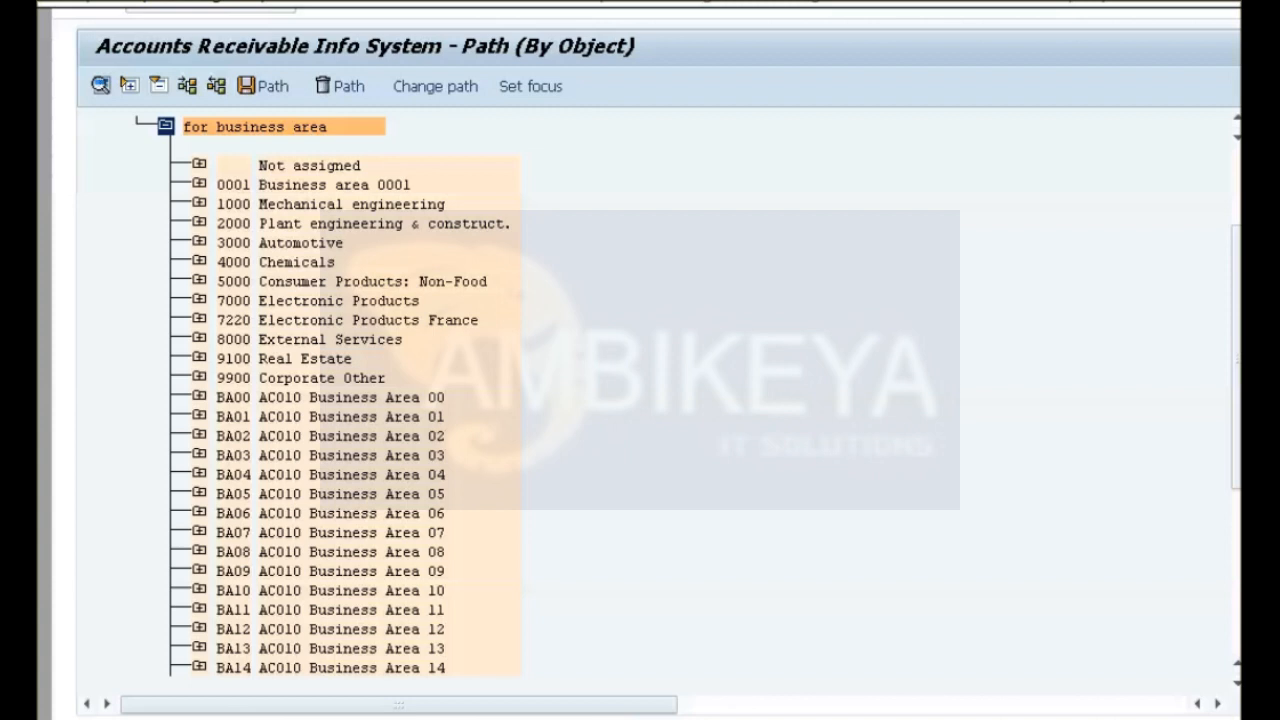
pyautogui.click(199, 416)
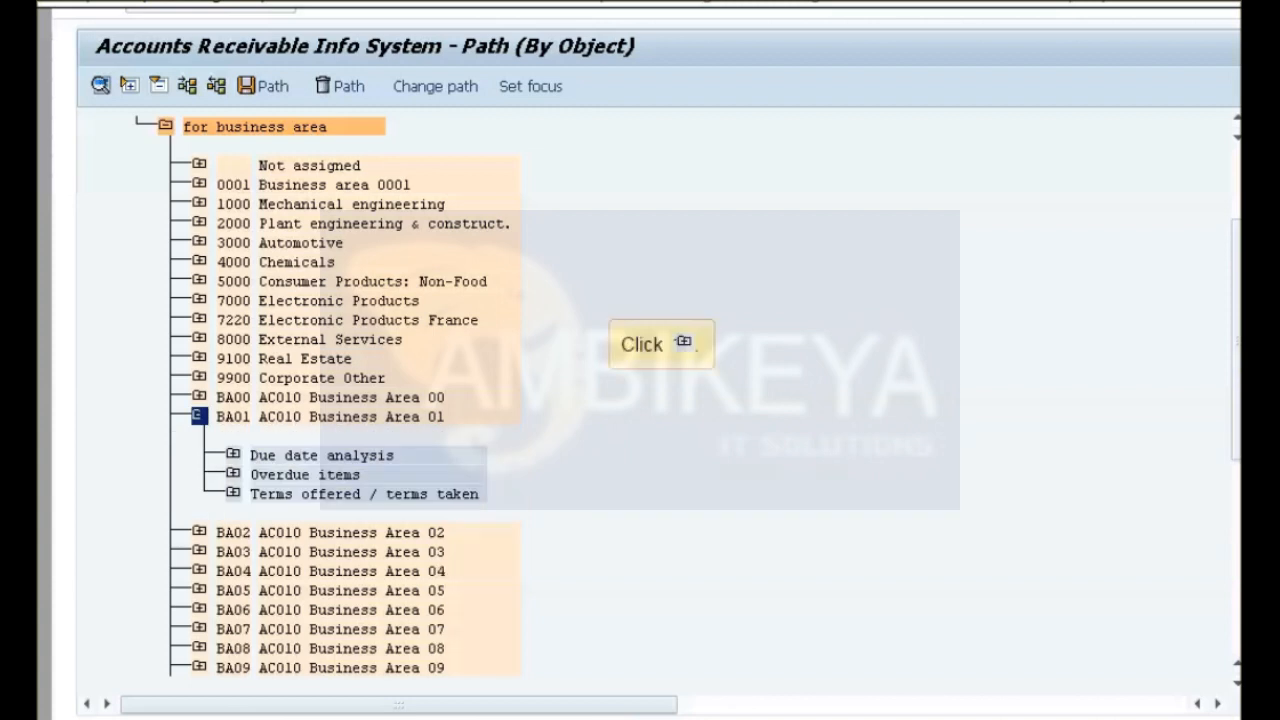
pyautogui.click(233, 455)
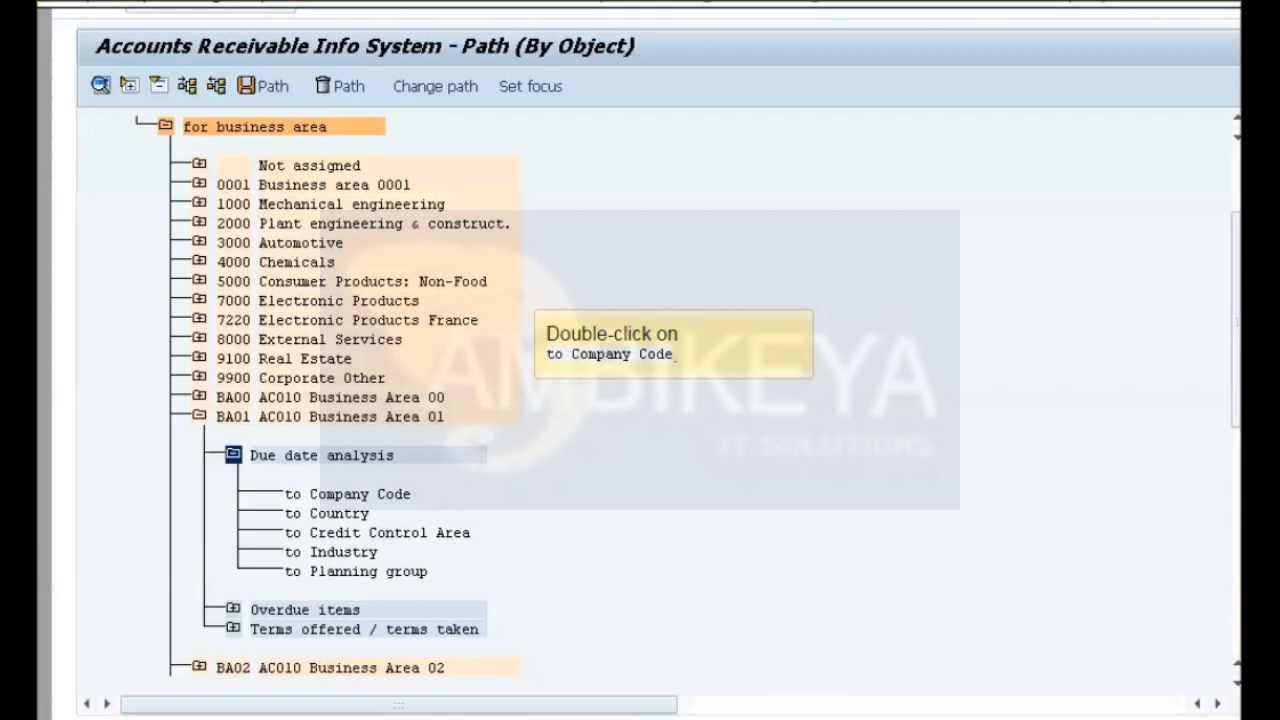
pyautogui.doubleClick(348, 494)
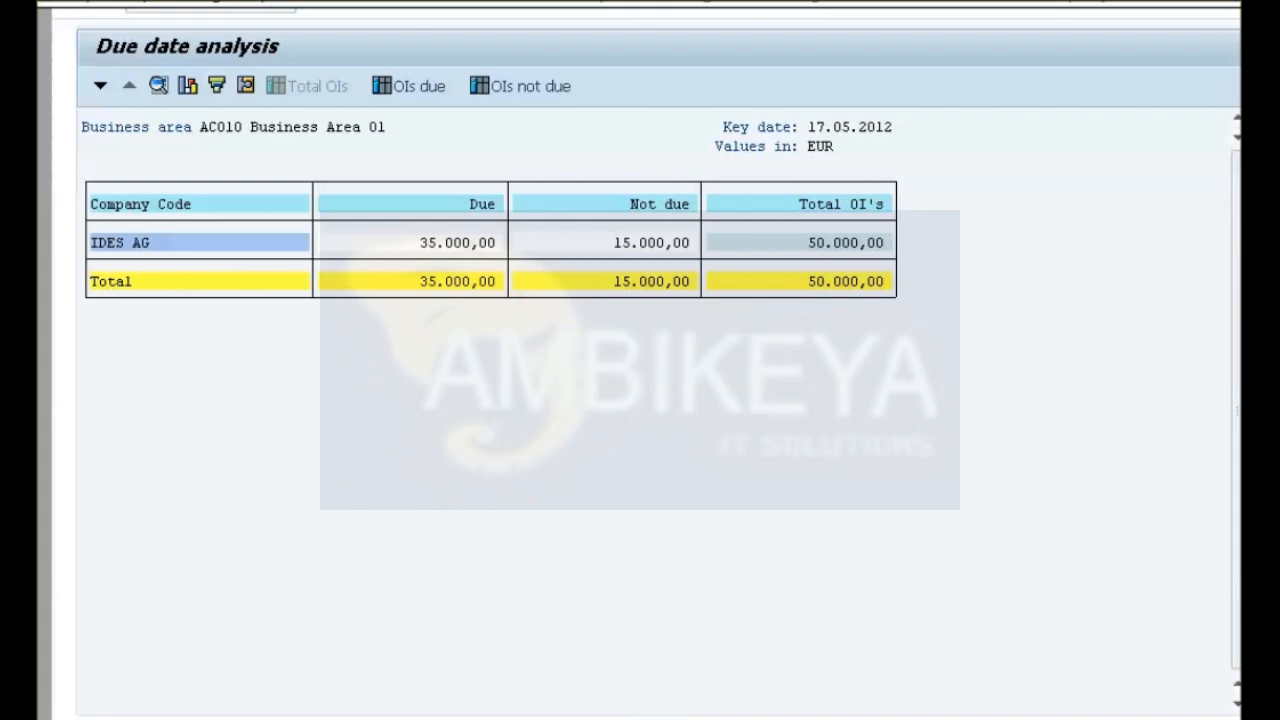
# Drill into IDES AG and the first customer's line items, view the document dated 17.03.2012, and return to the customer overview.
pyautogui.doubleClick(127, 242)
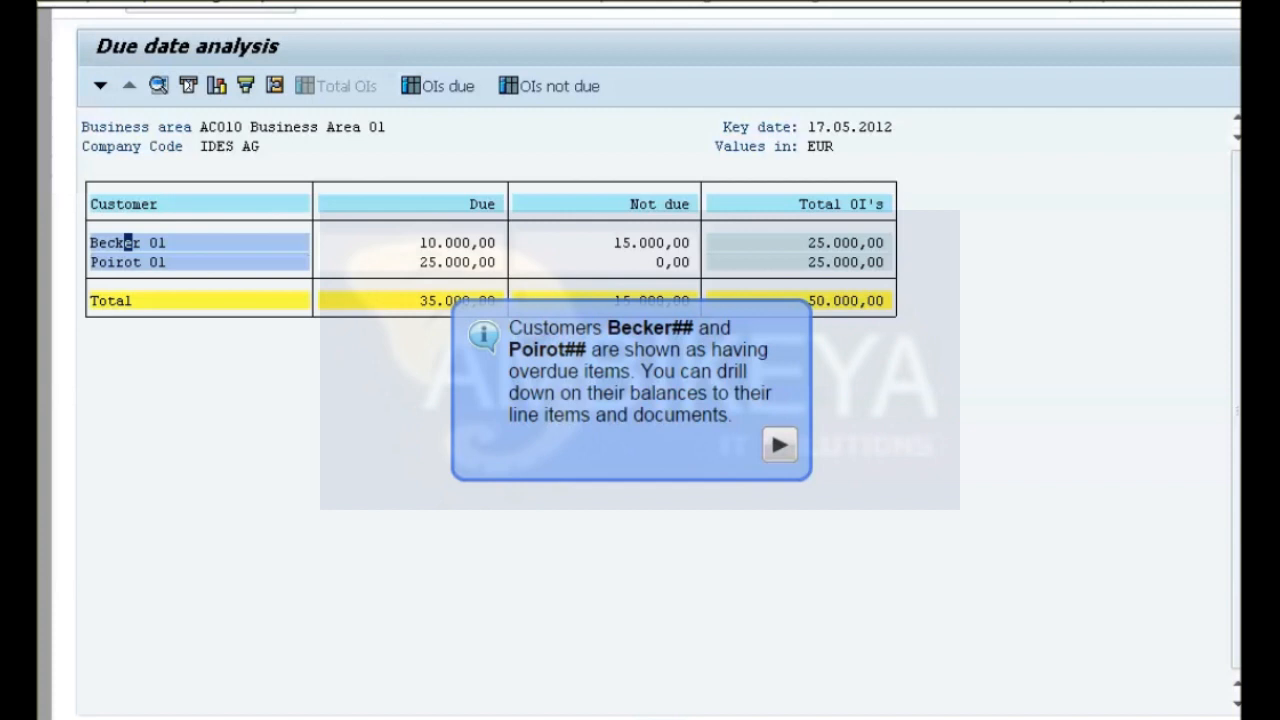
pyautogui.doubleClick(128, 242)
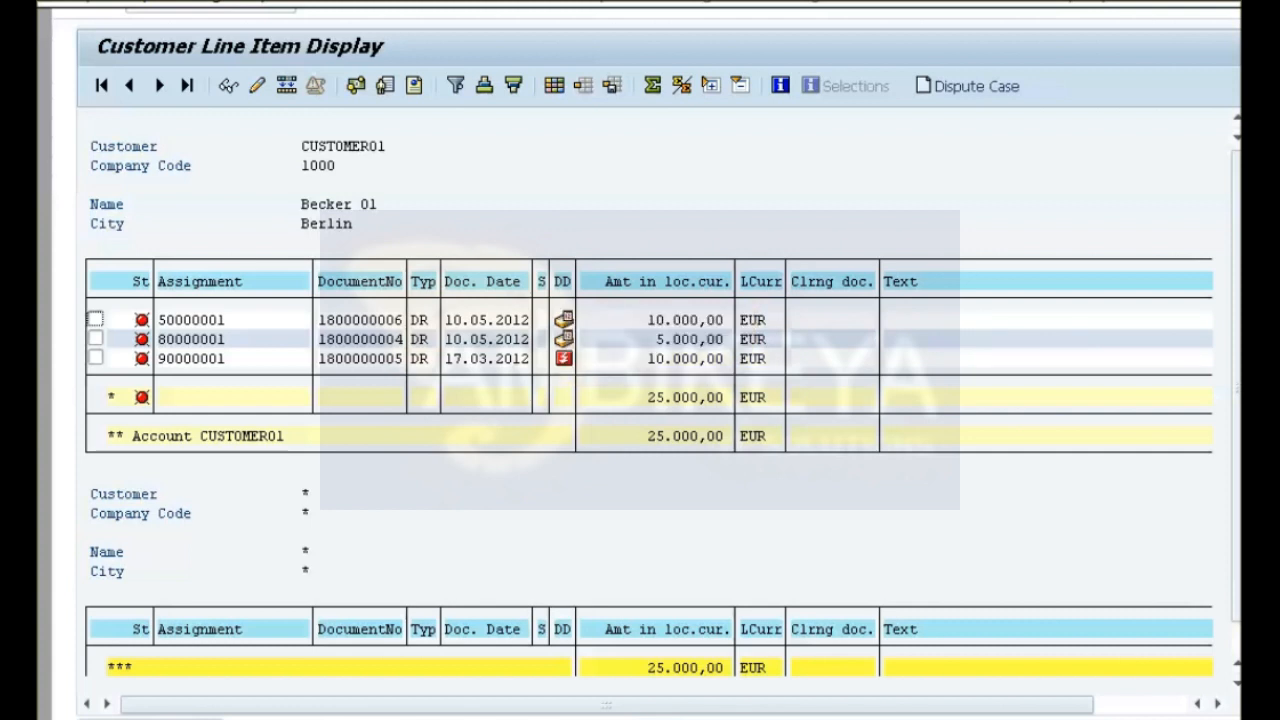
pyautogui.doubleClick(191, 359)
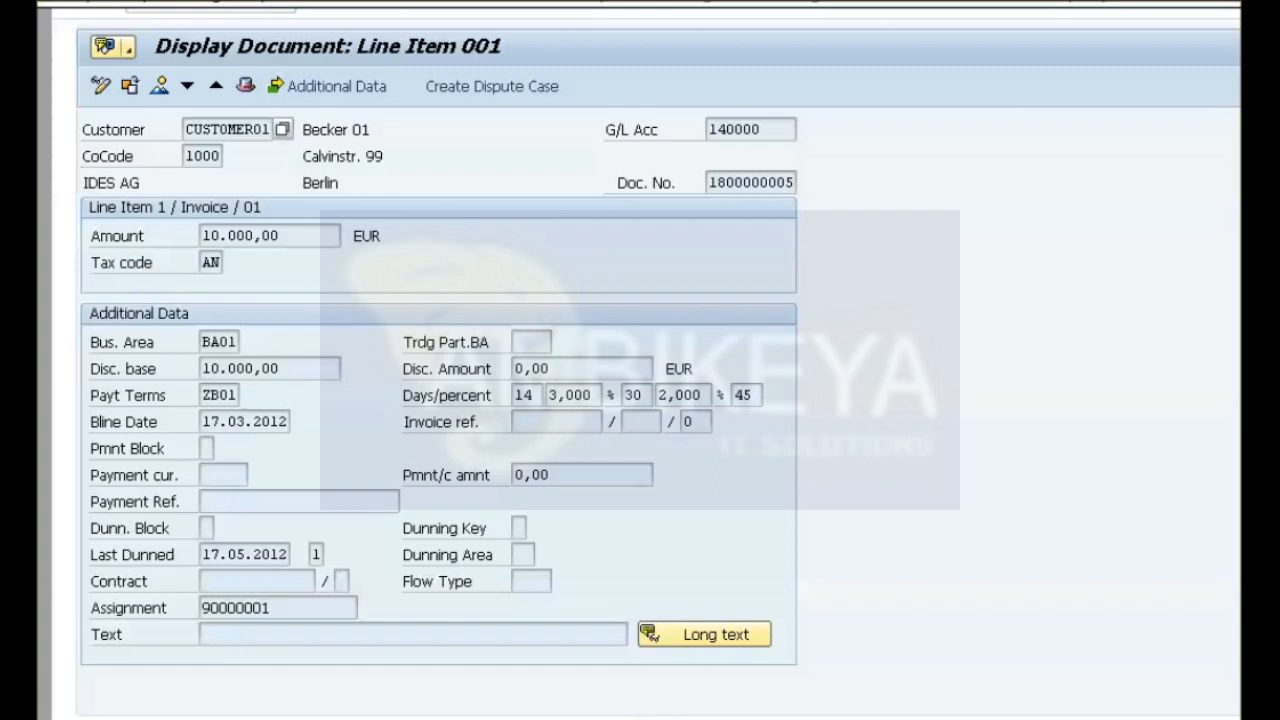
pyautogui.press('F3')
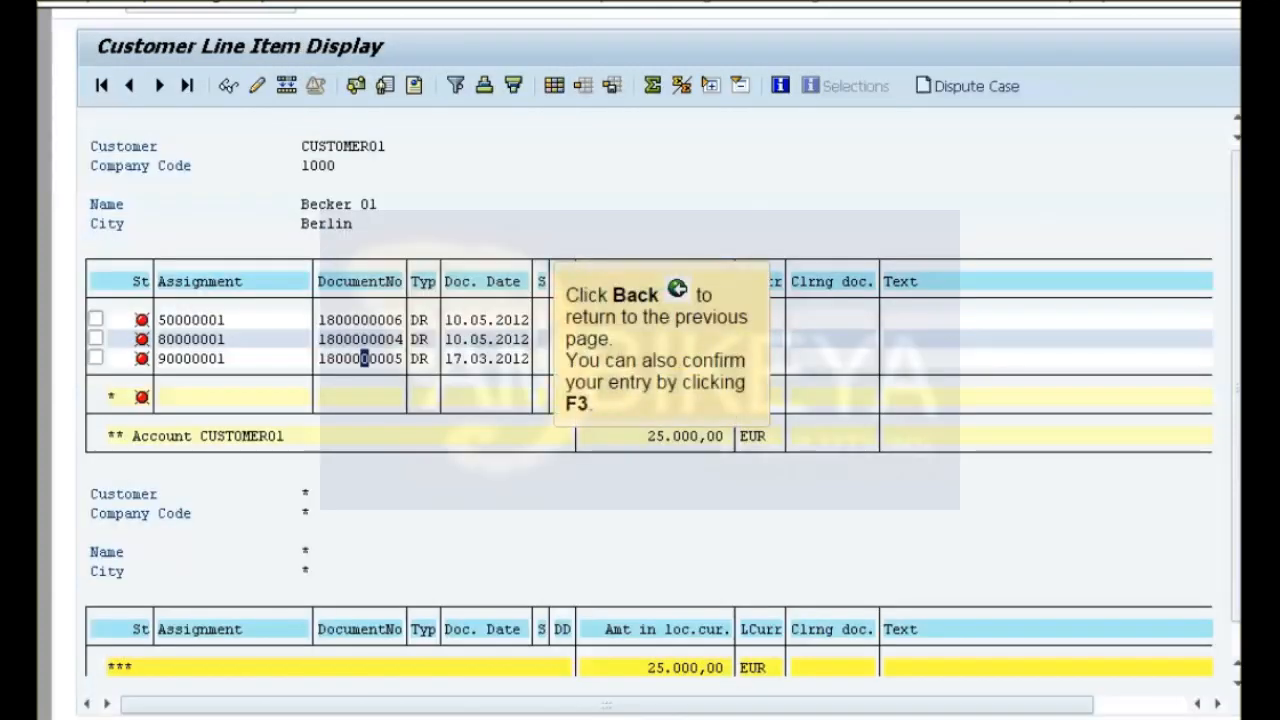
pyautogui.press('F3')
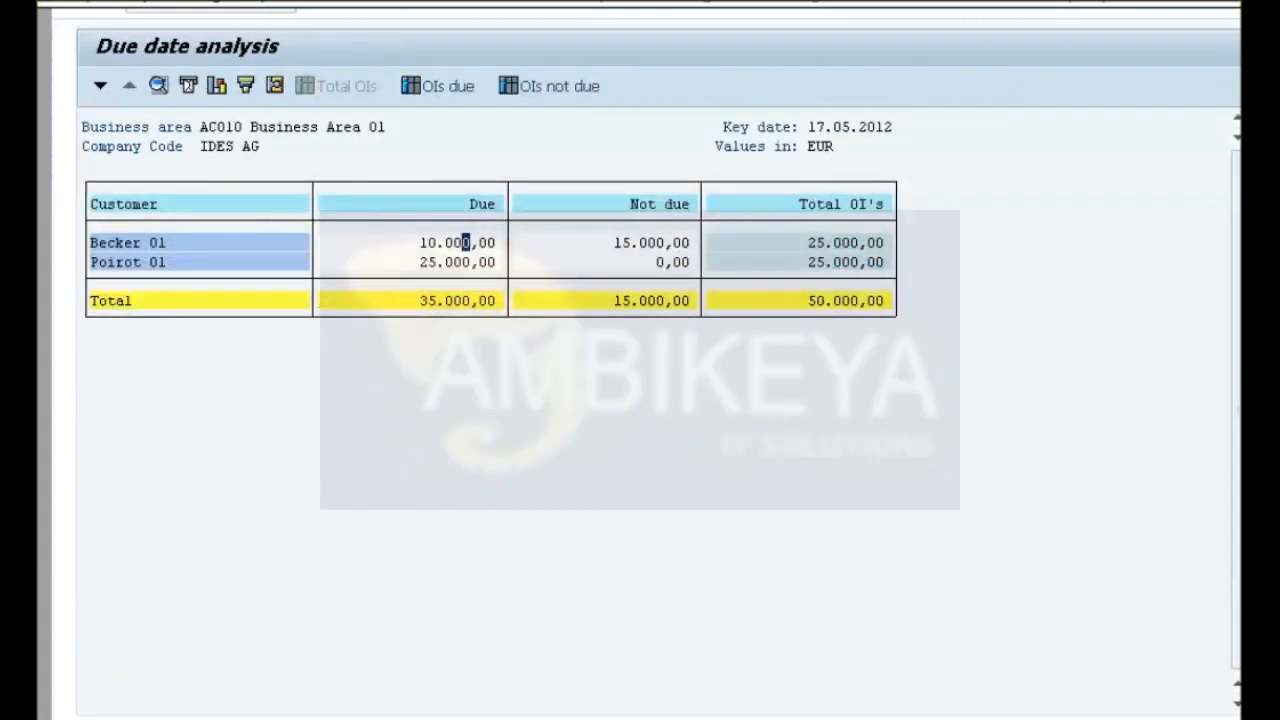
# Drill into the second customer's due balance, view the line item dated 17.11.2011, and leave the line item display.
pyautogui.doubleClick(457, 262)
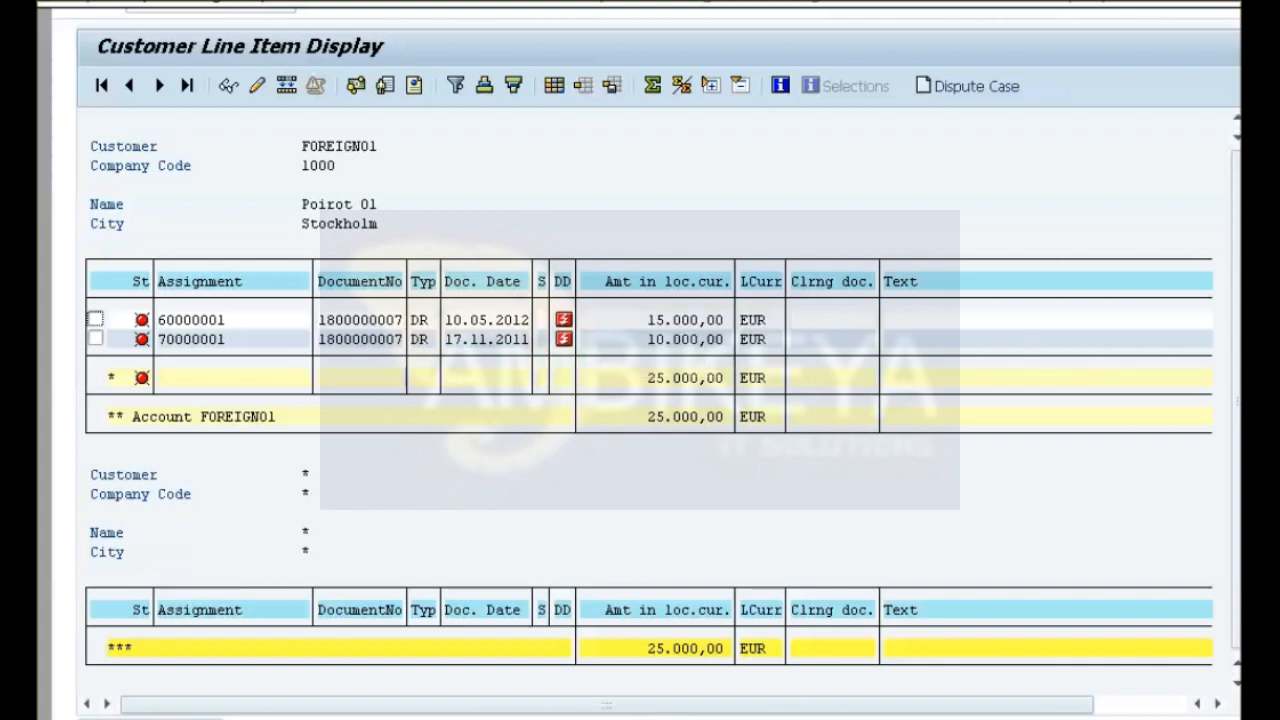
pyautogui.doubleClick(360, 340)
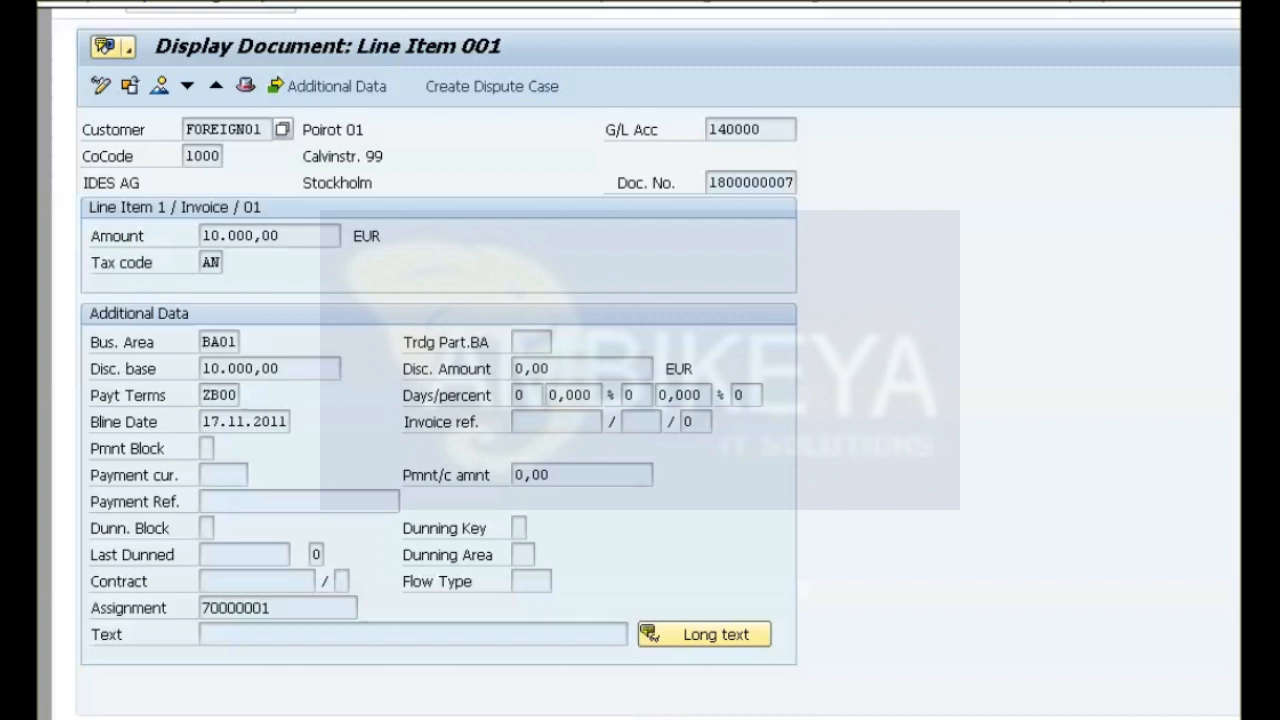
pyautogui.press('F3')
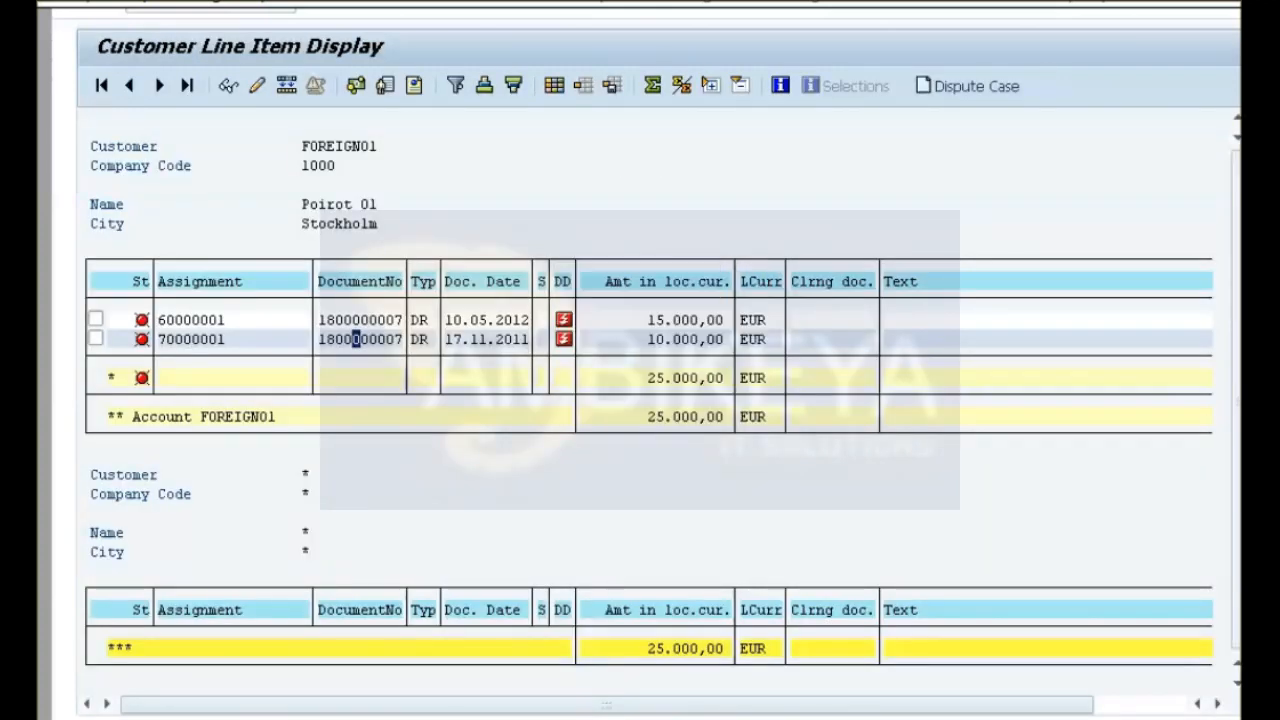
pyautogui.press('F3')
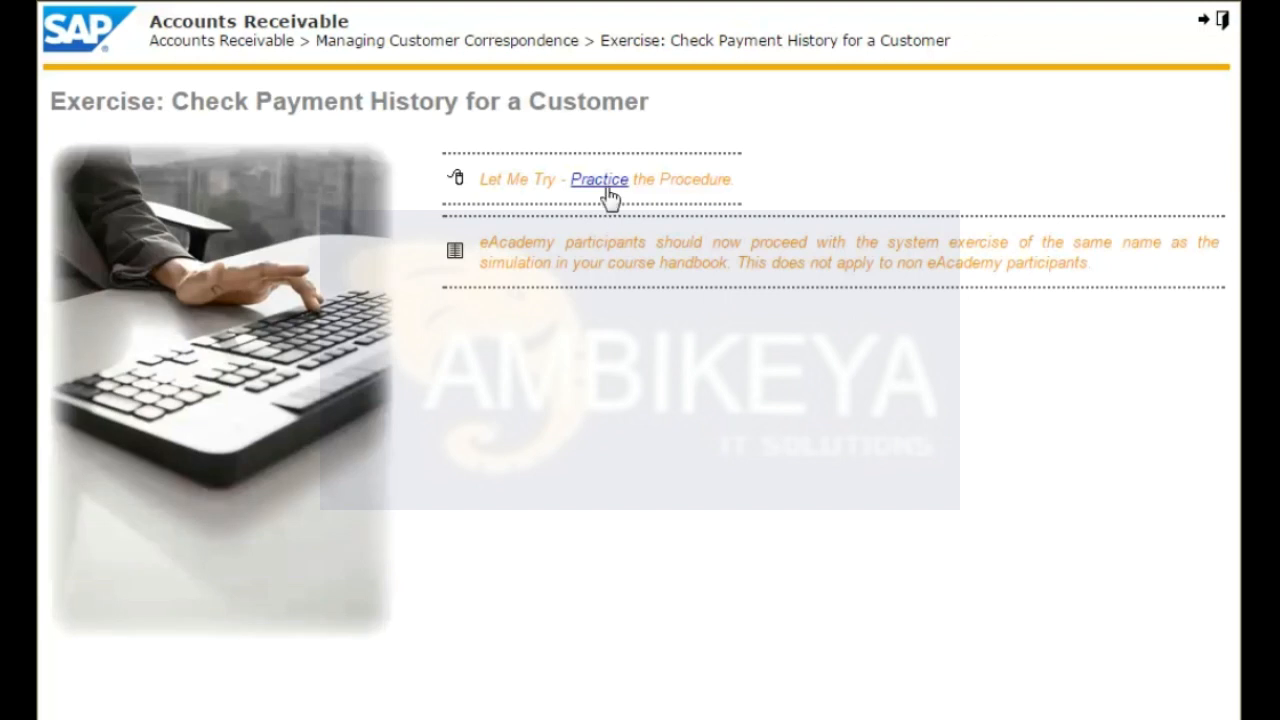
# Start the payment history practice simulation and open the customer account analysis in Financial Accounting's Accounts Receivable area.
pyautogui.click(624, 188)
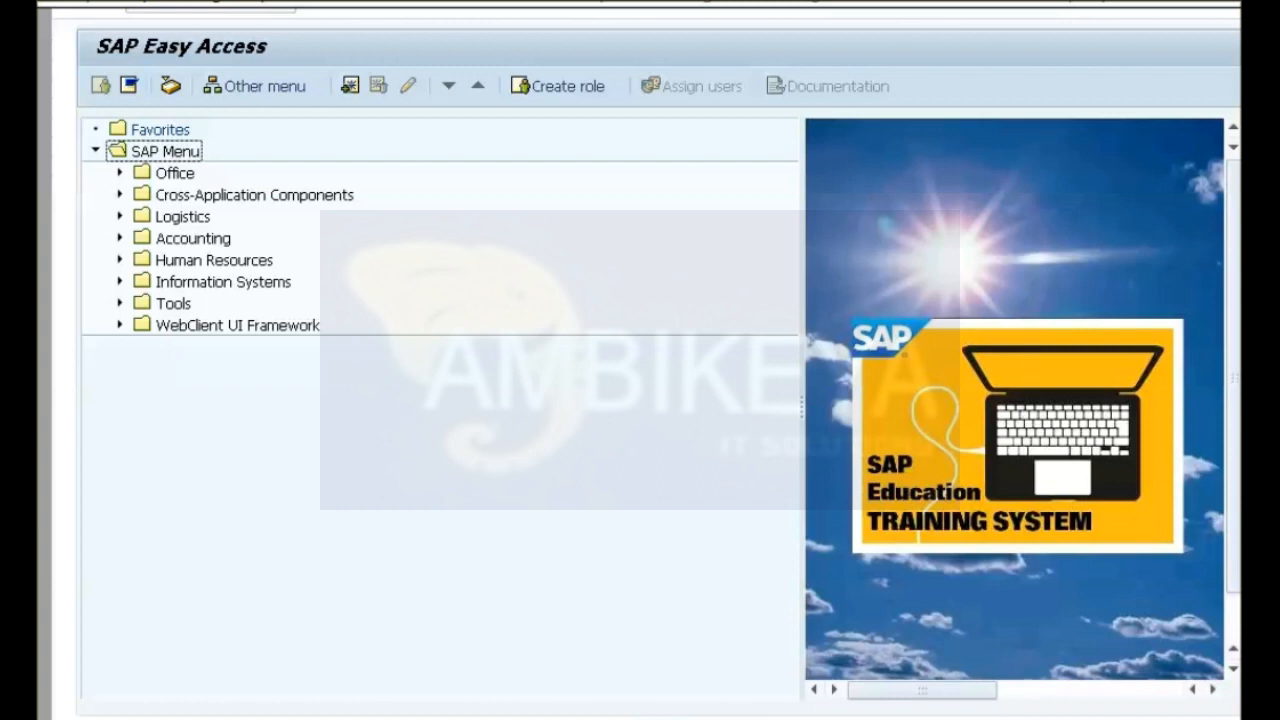
pyautogui.click(120, 238)
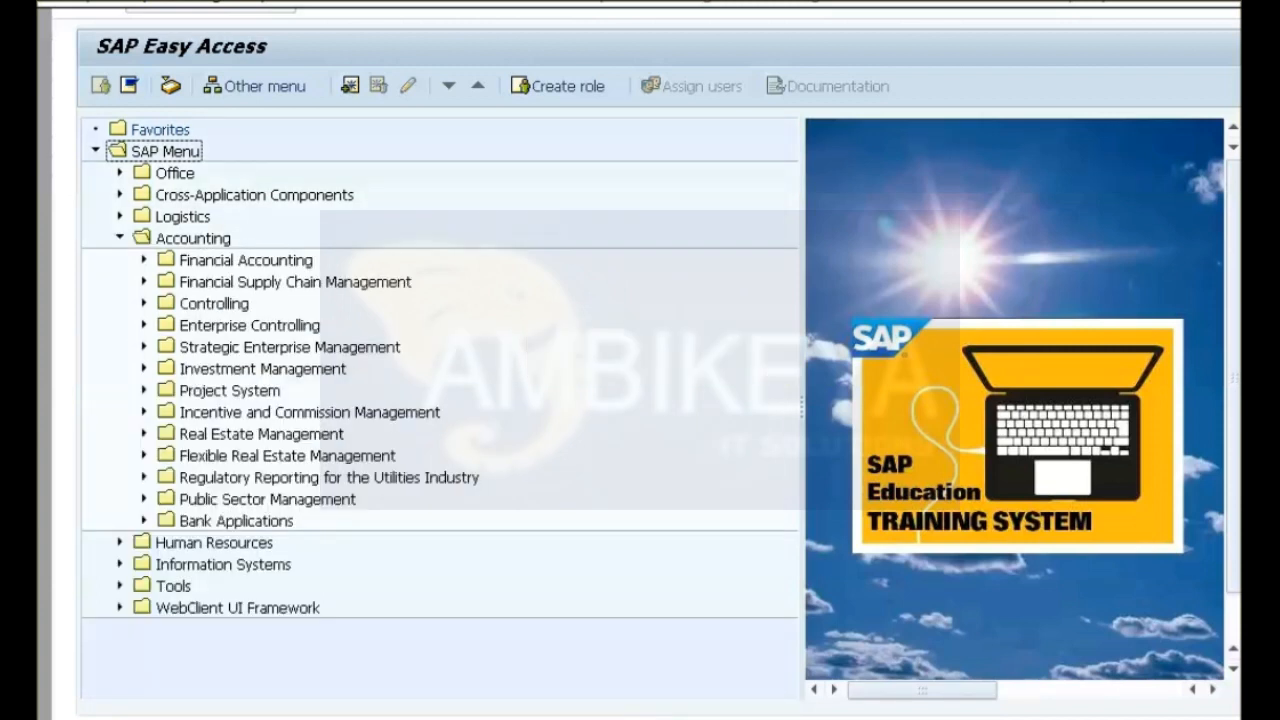
pyautogui.click(144, 260)
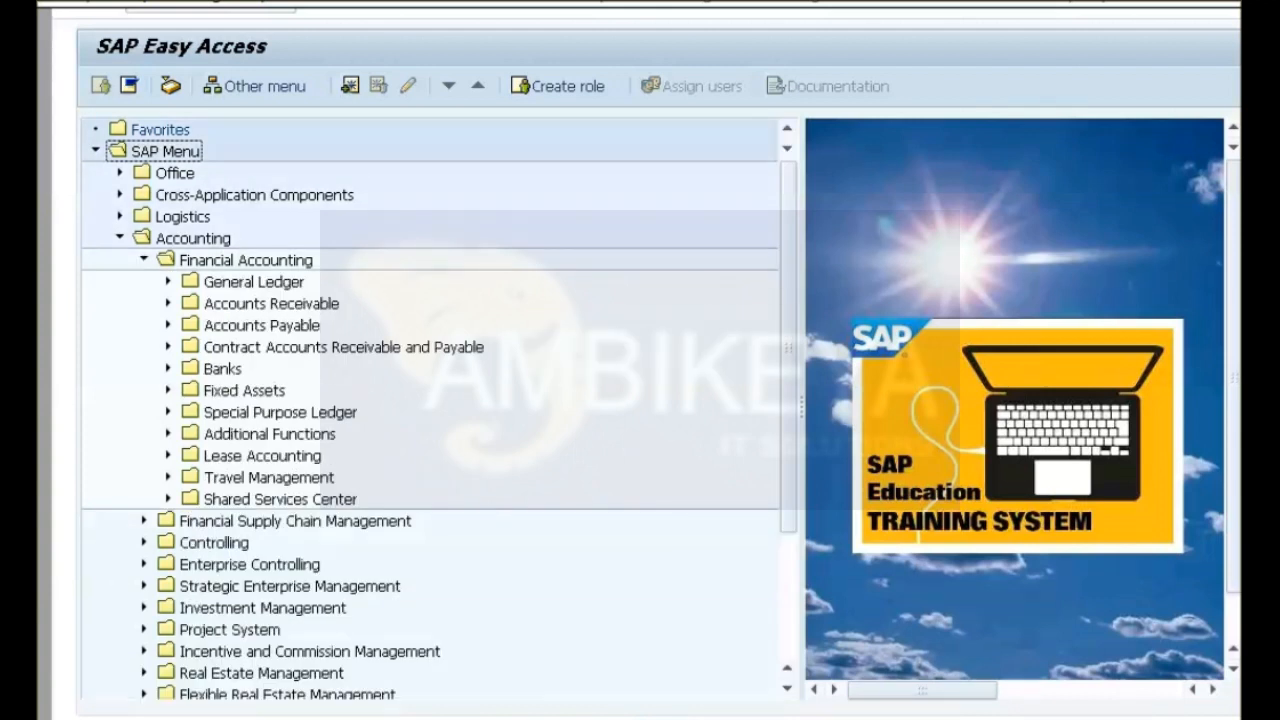
pyautogui.click(168, 303)
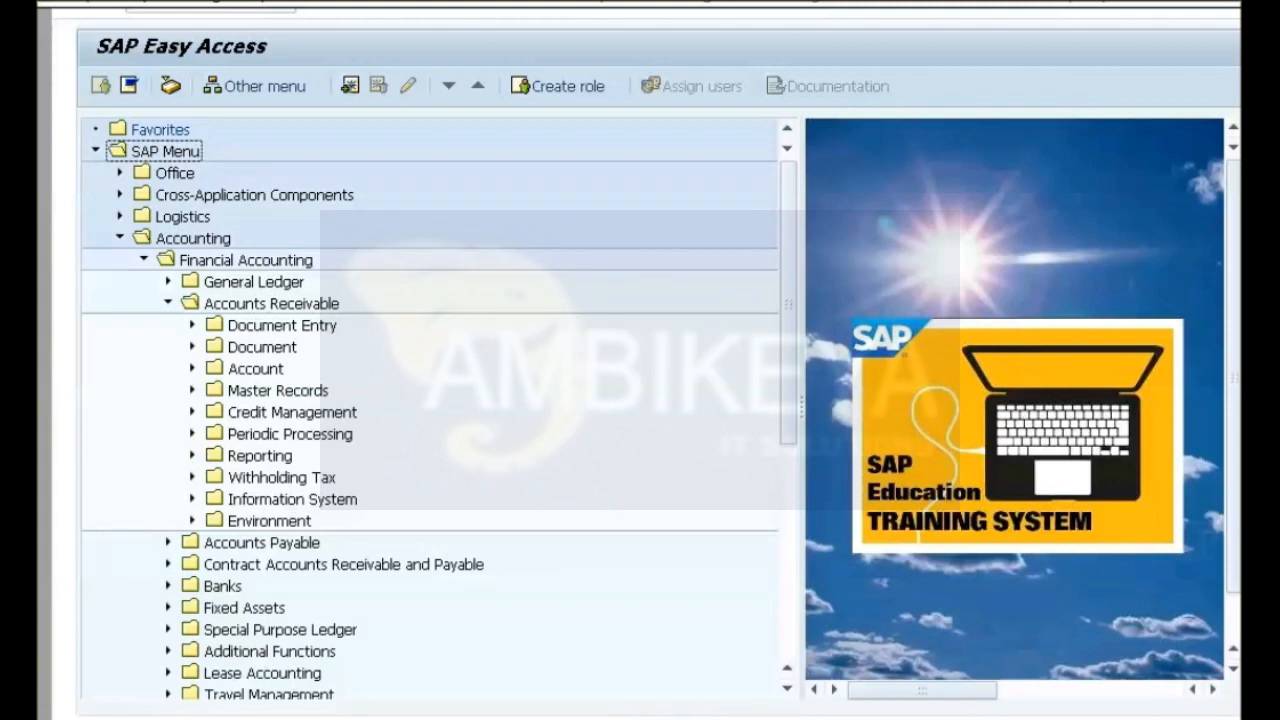
pyautogui.click(192, 369)
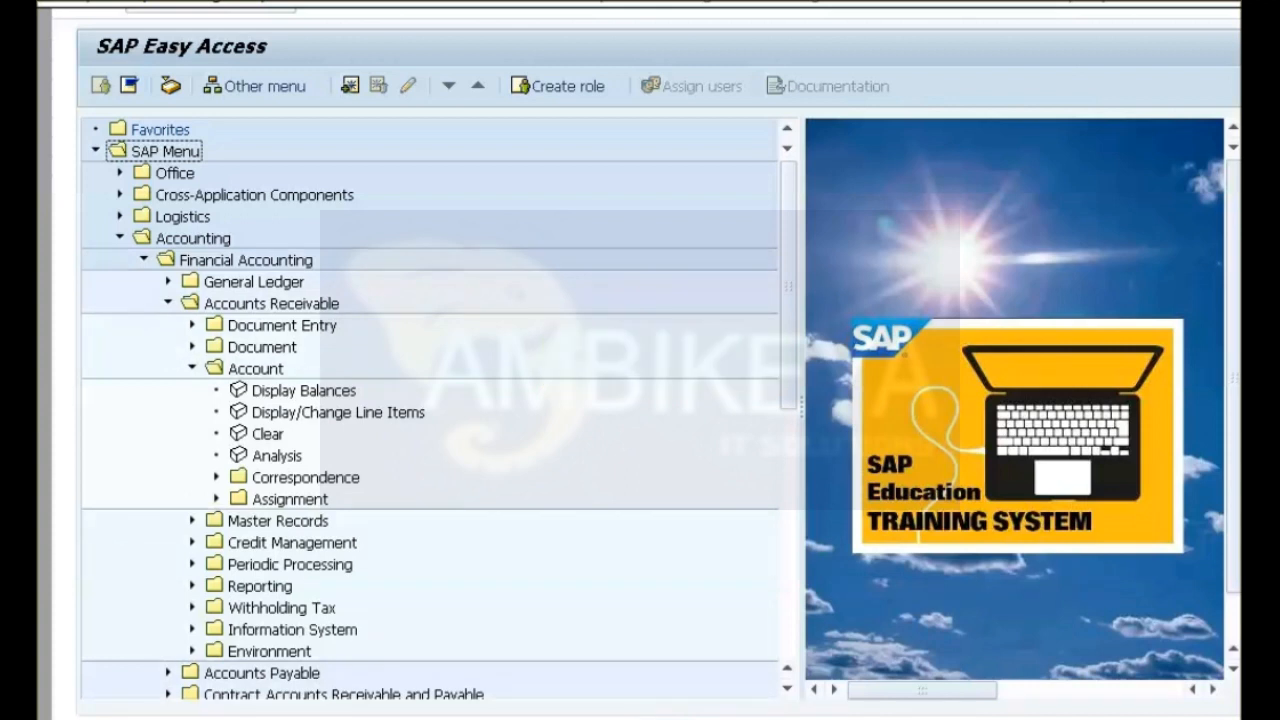
pyautogui.doubleClick(277, 456)
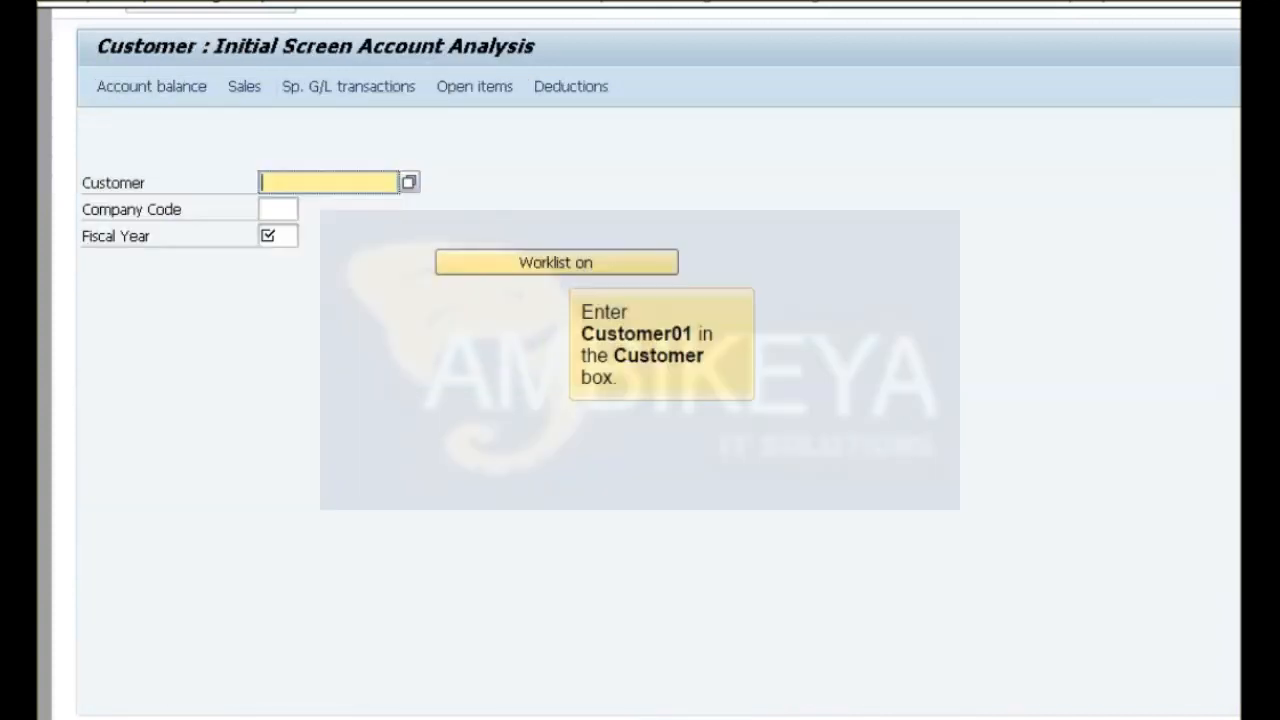
# Enter the customer account, company code 1000 and fiscal year 2012, and display the customer's payment history.
pyautogui.write('Customer01')
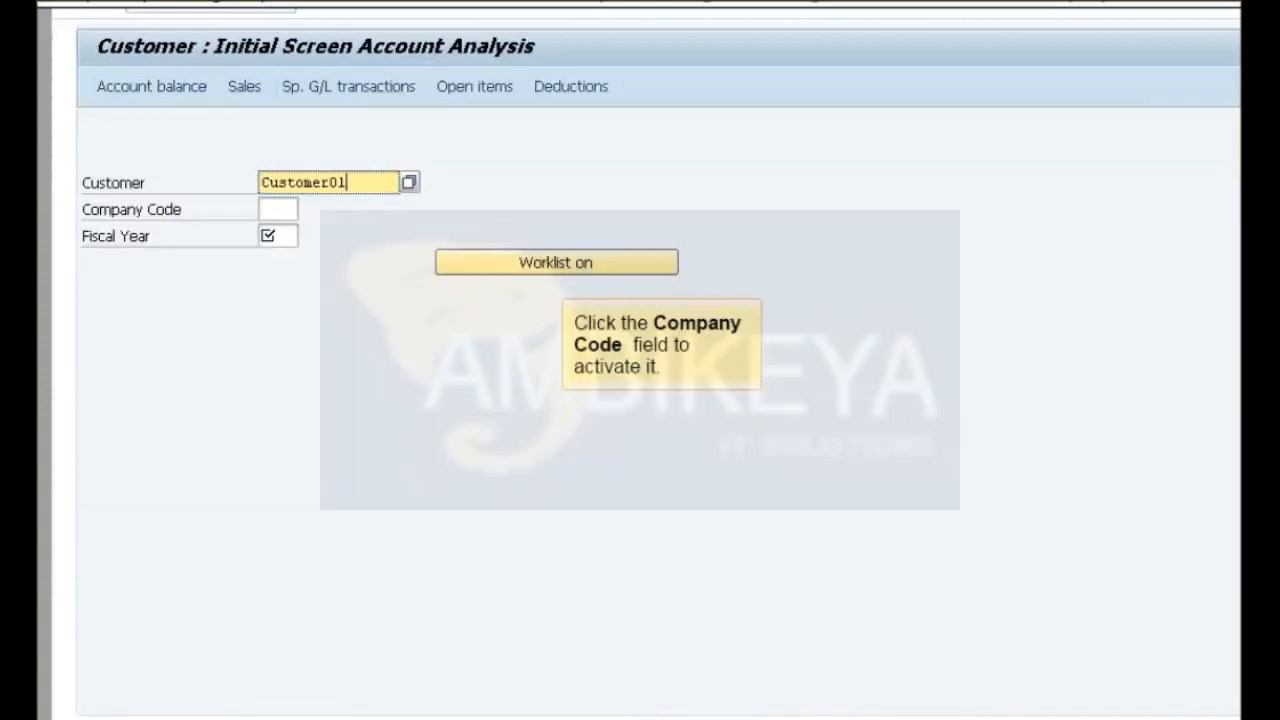
pyautogui.click(278, 209)
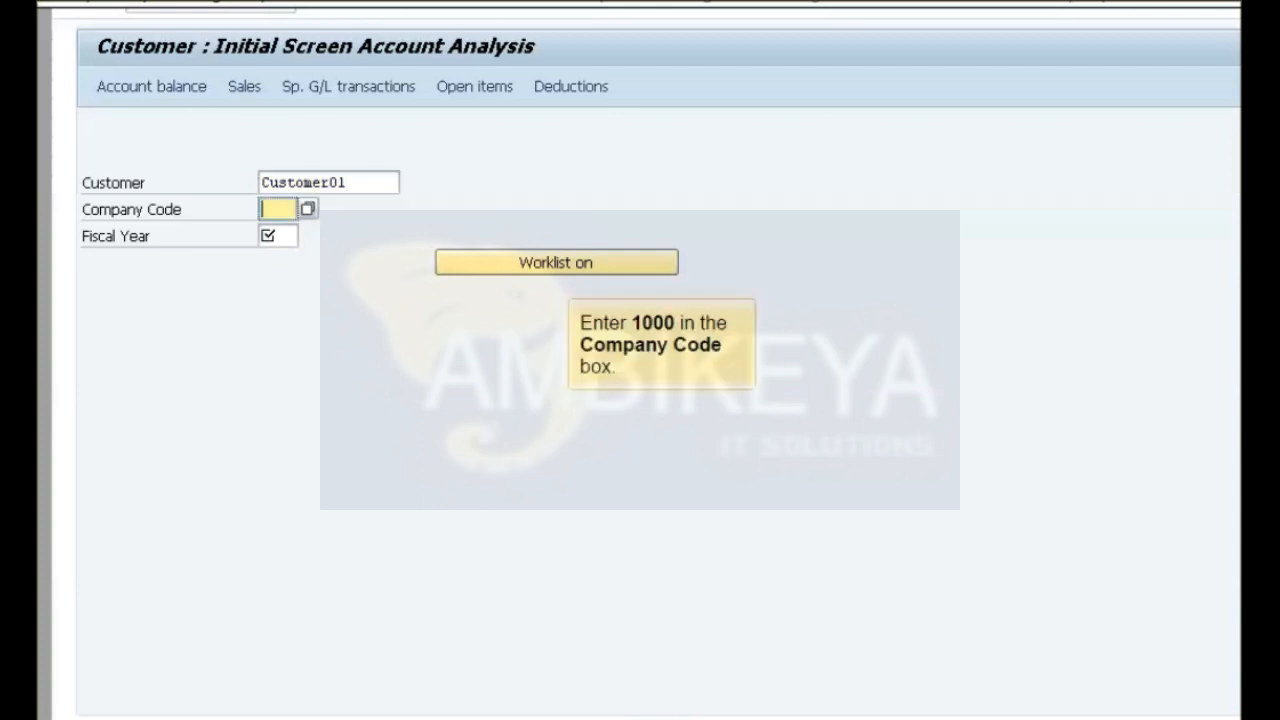
pyautogui.write('1000')
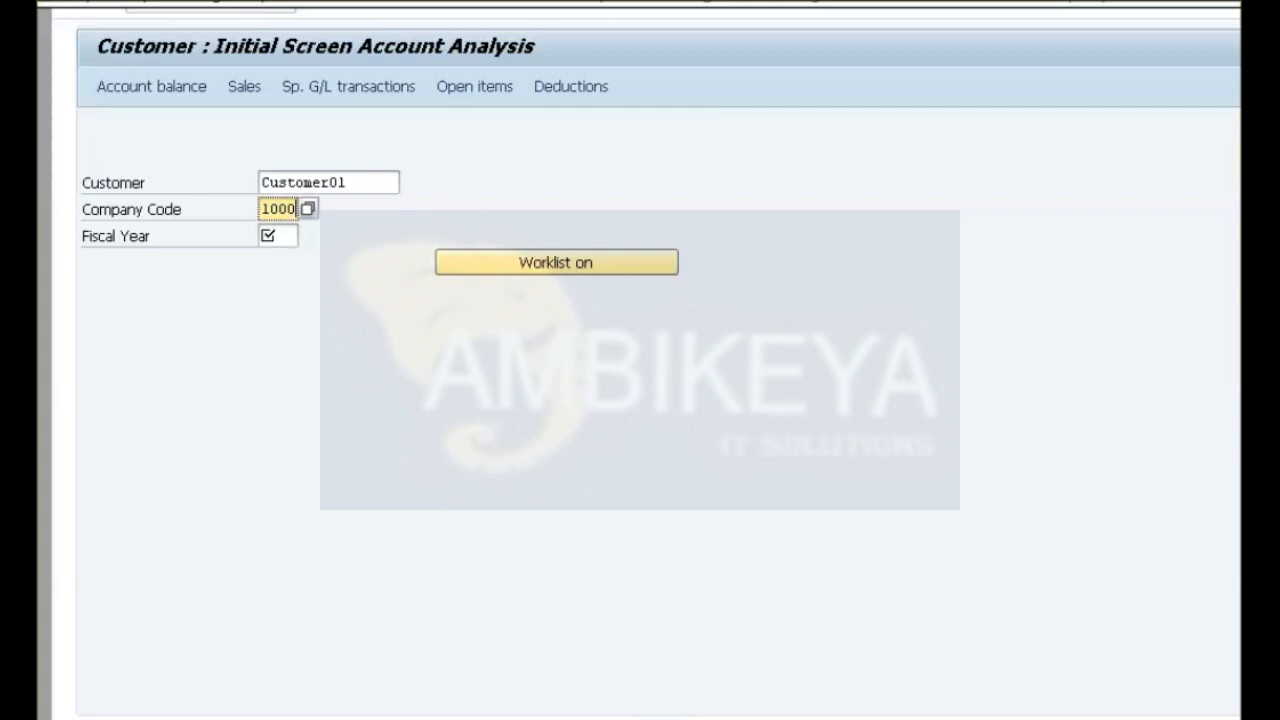
pyautogui.click(278, 236)
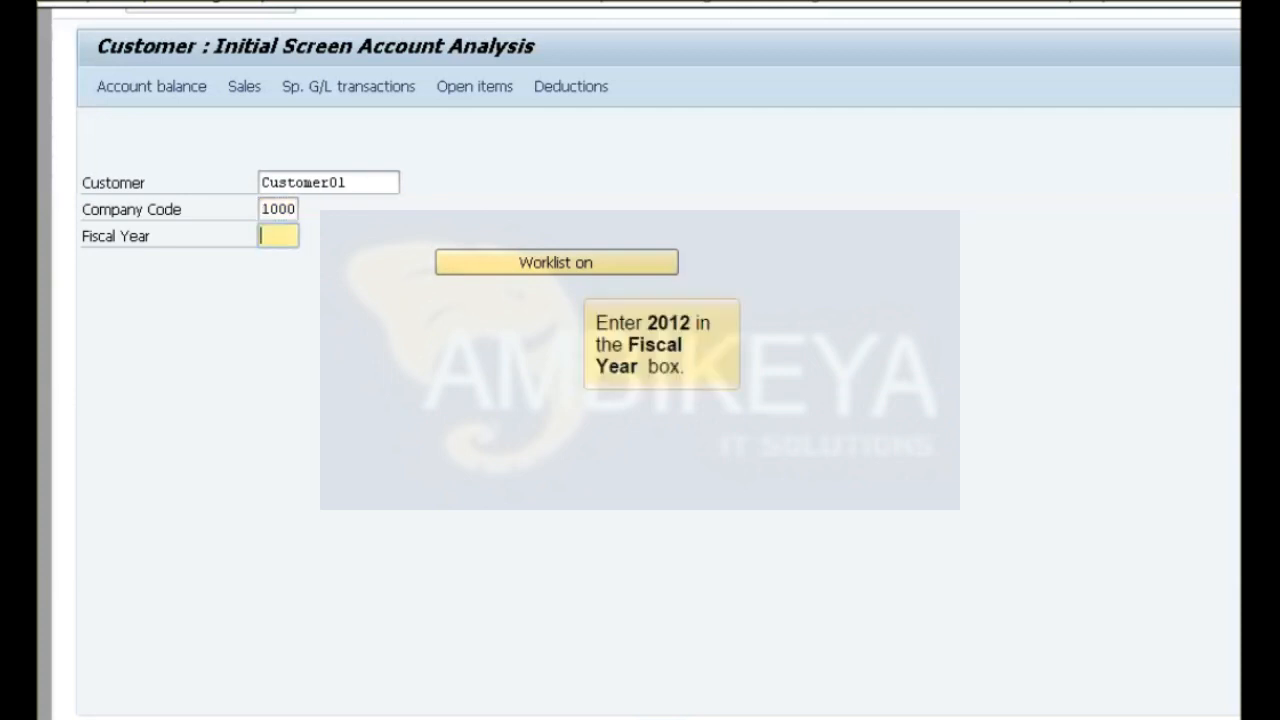
pyautogui.write('2012')
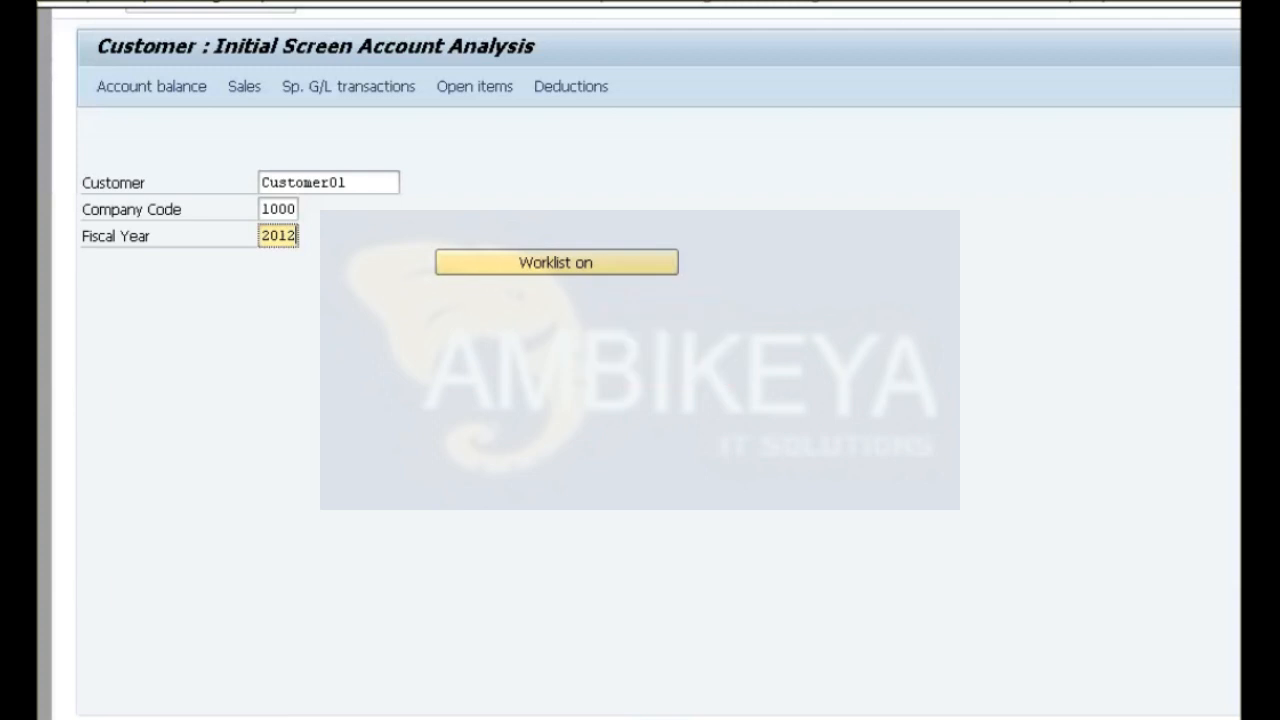
pyautogui.press('Return')
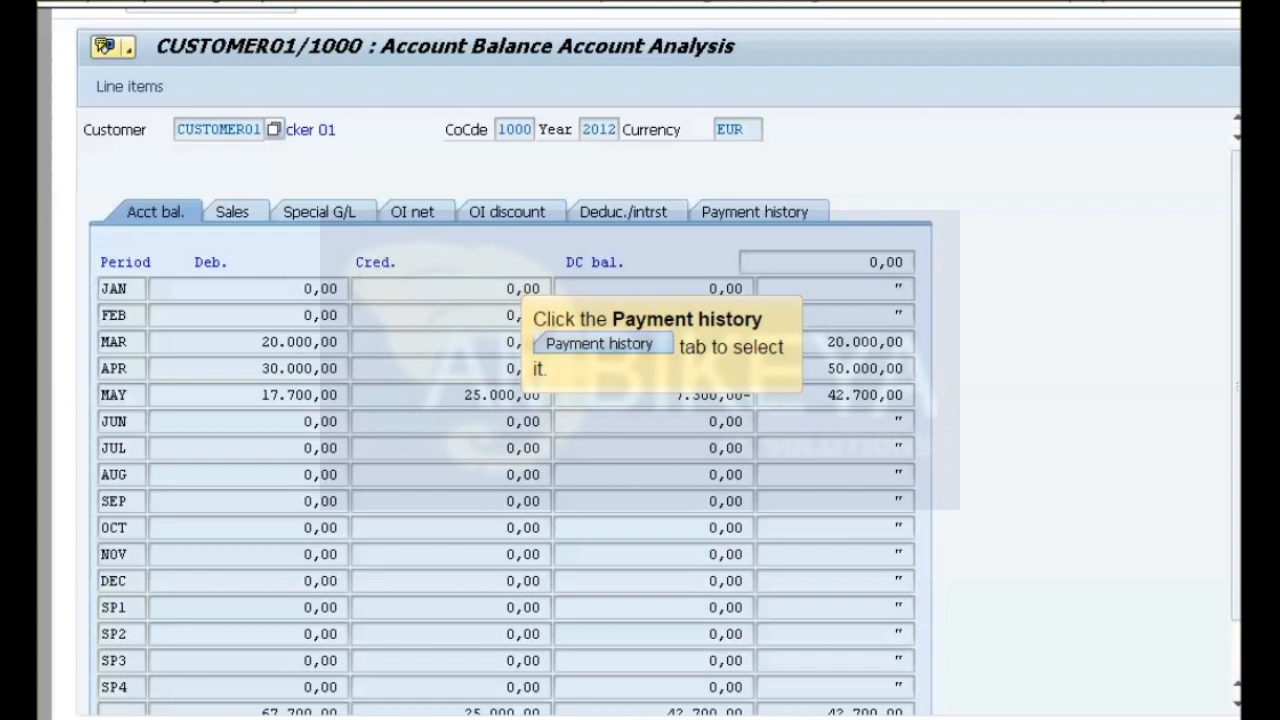
pyautogui.click(755, 212)
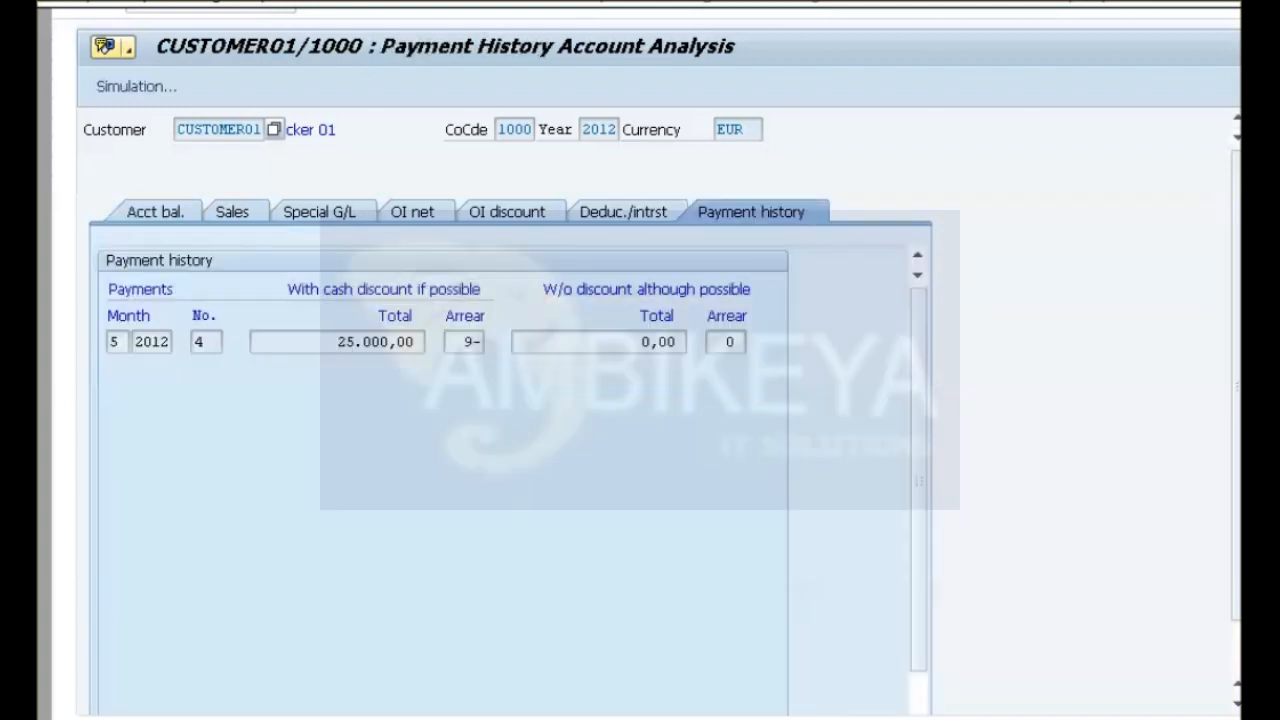
# Return to the account balances, drill into the May credits and display the 5.000,00 EUR payment line item dated 04.05.2012.
pyautogui.click(155, 212)
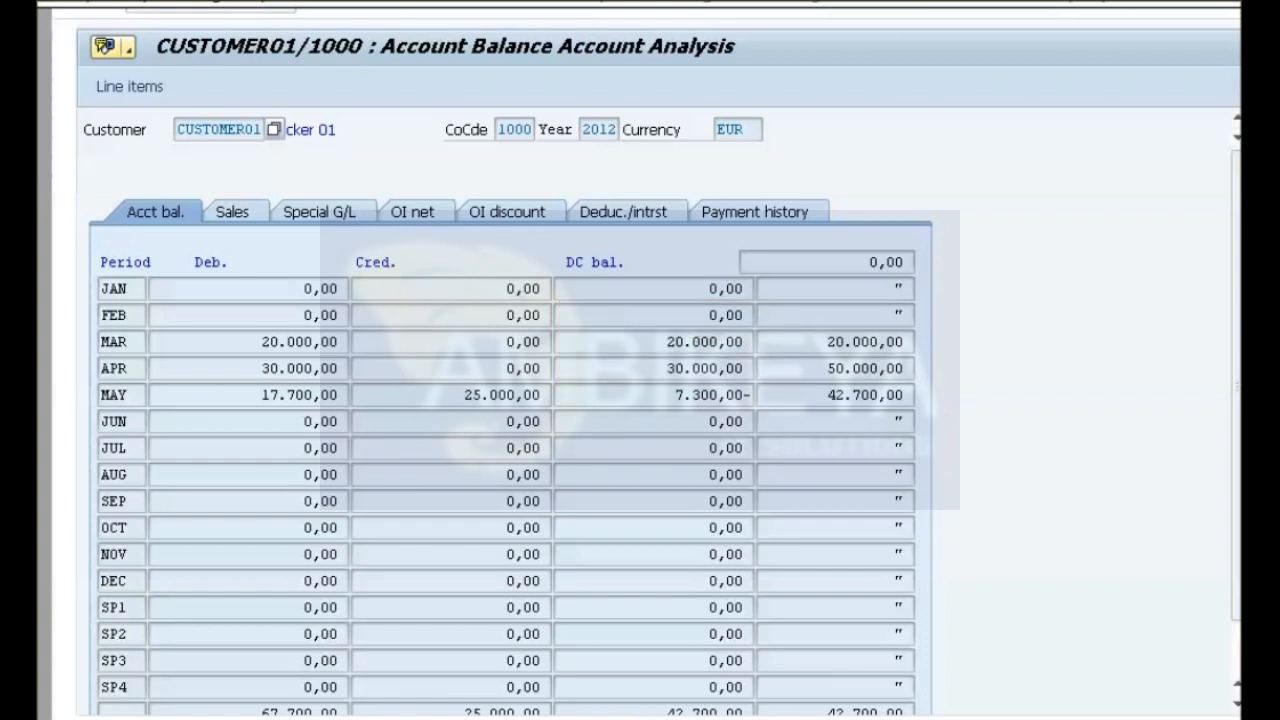
pyautogui.doubleClick(498, 395)
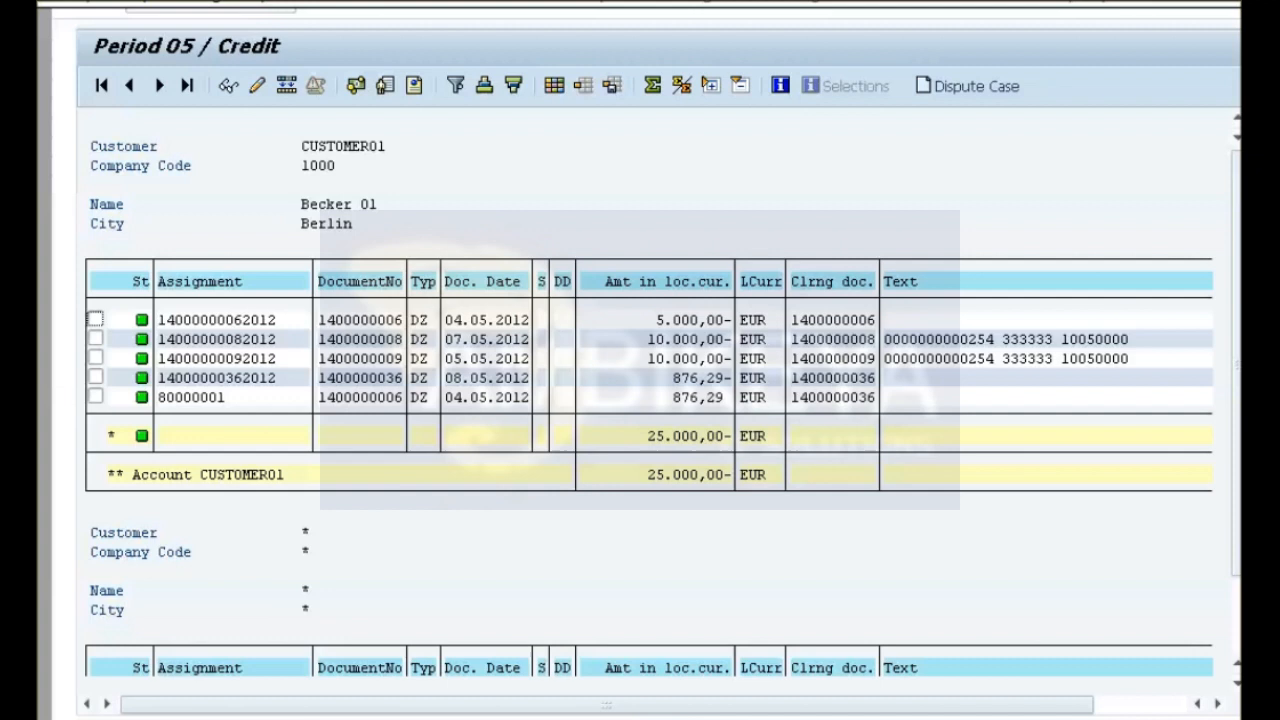
pyautogui.doubleClick(693, 320)
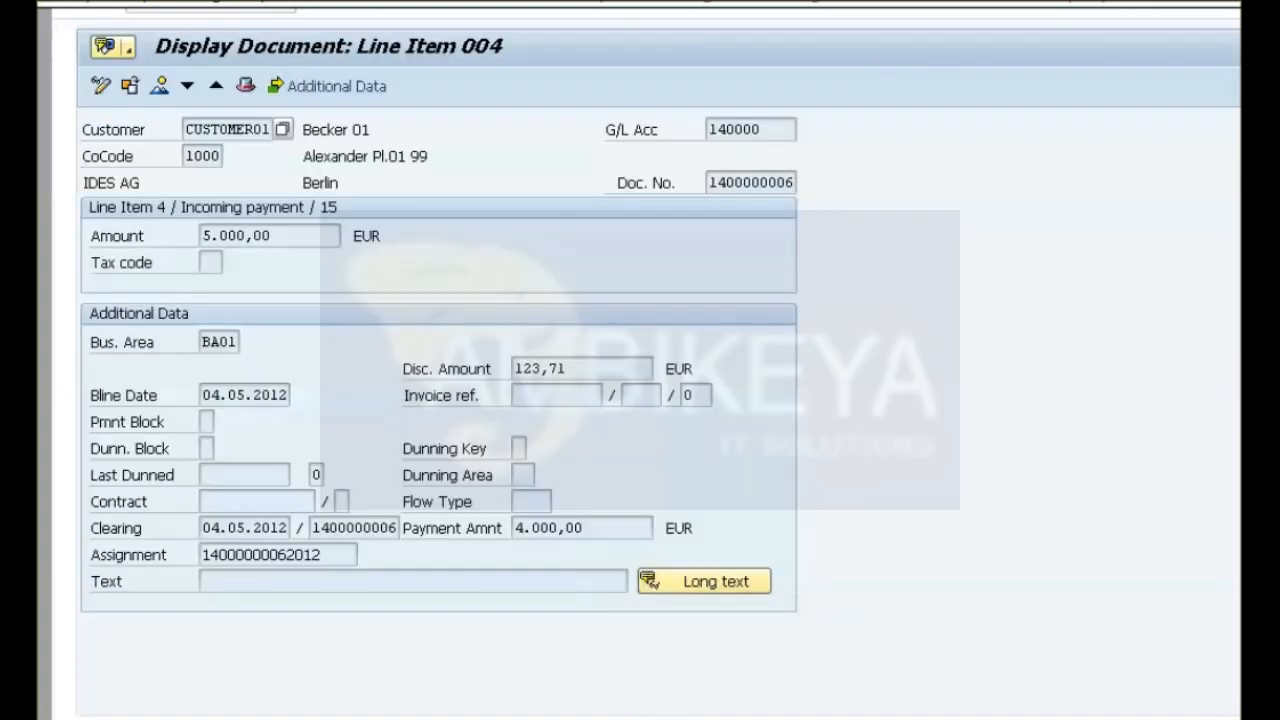
# View the payment document's header data and exit the customer account analysis to finish the simulation.
pyautogui.click(246, 86)
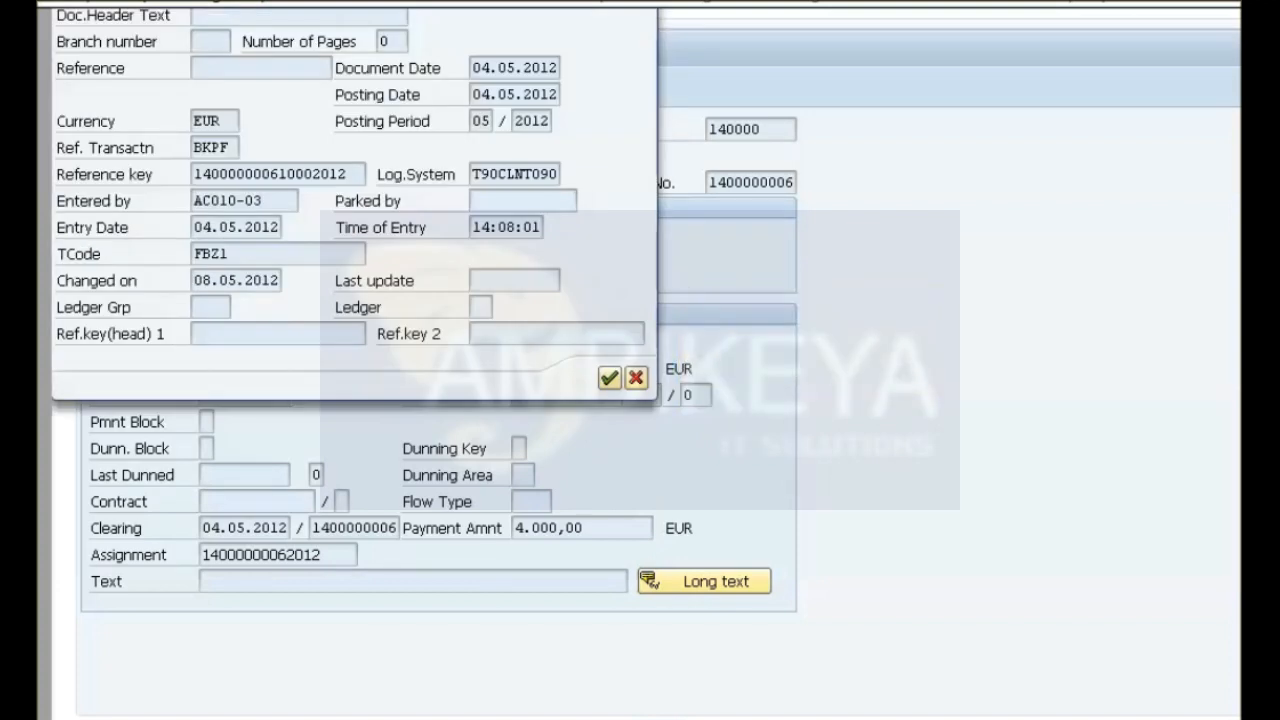
pyautogui.click(610, 378)
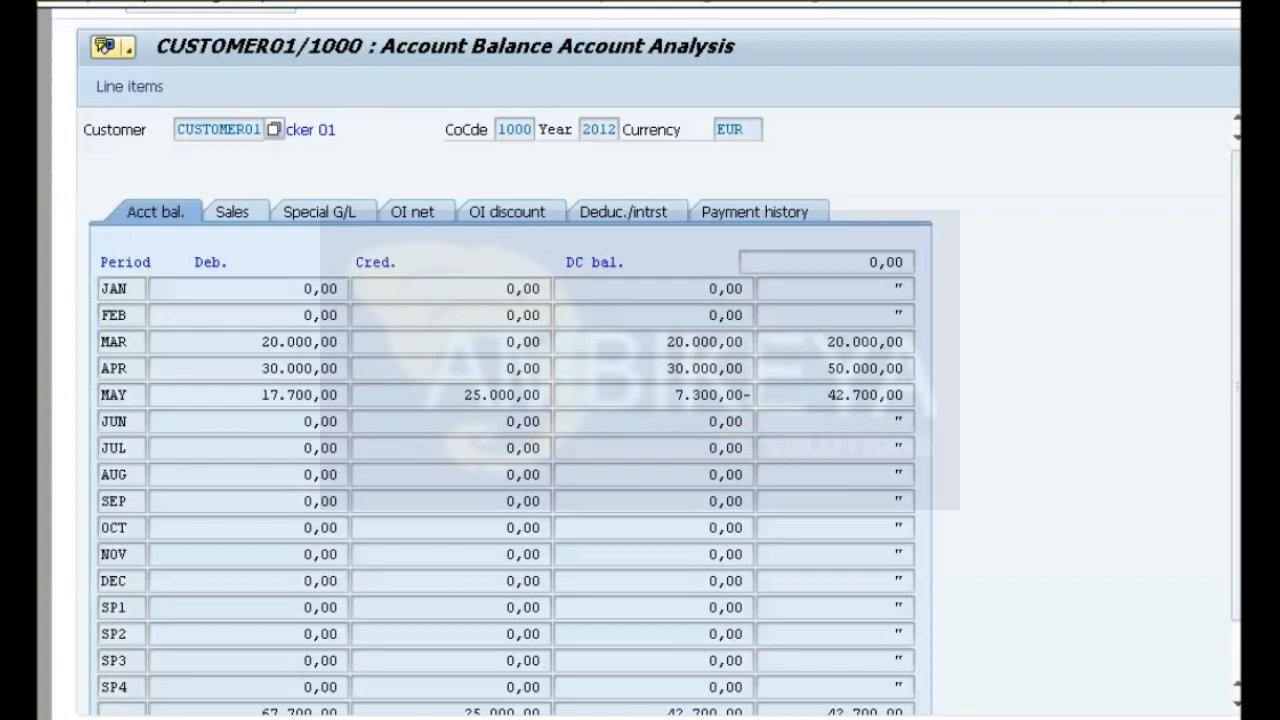
pyautogui.press('F3')
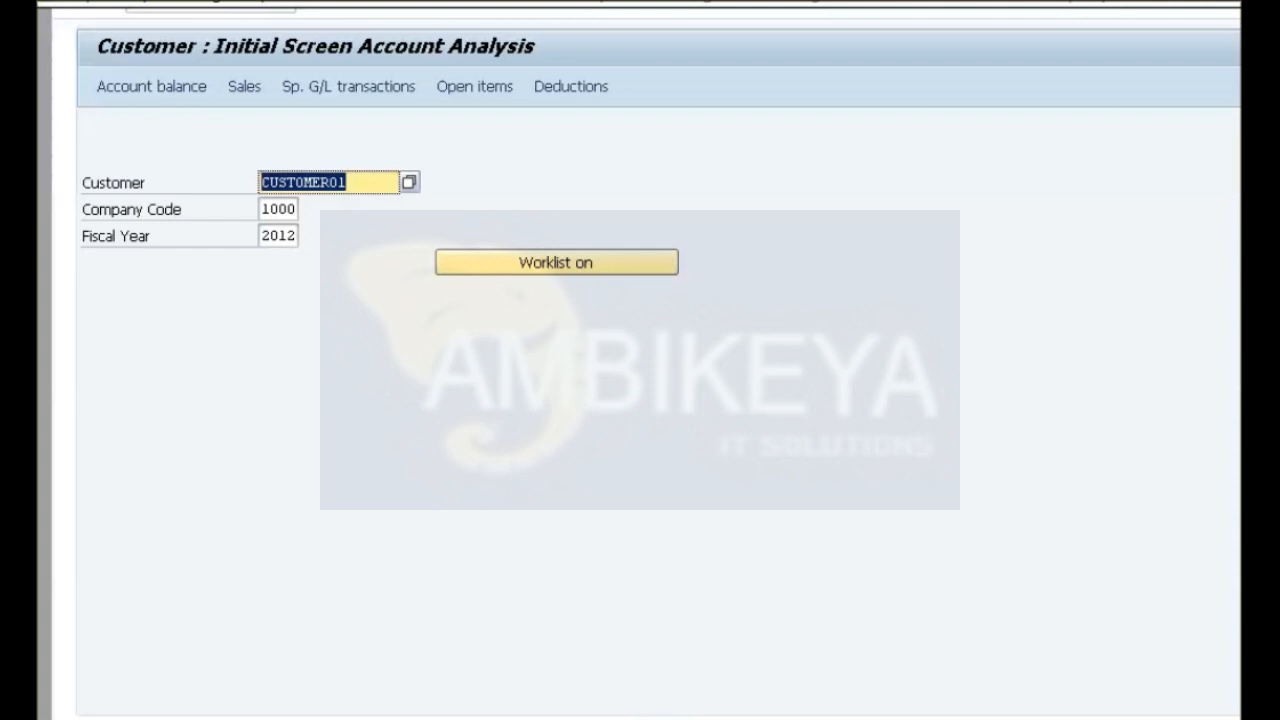
pyautogui.press('F3')
pyautogui.press('Return')
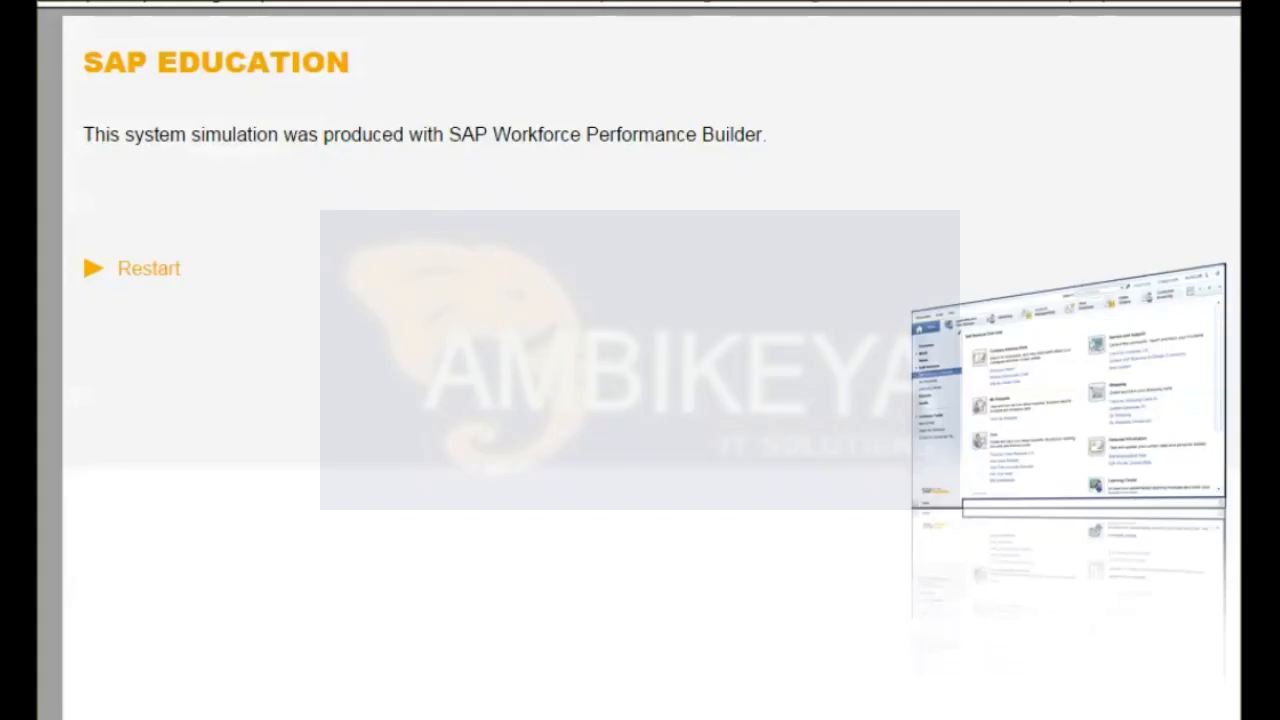
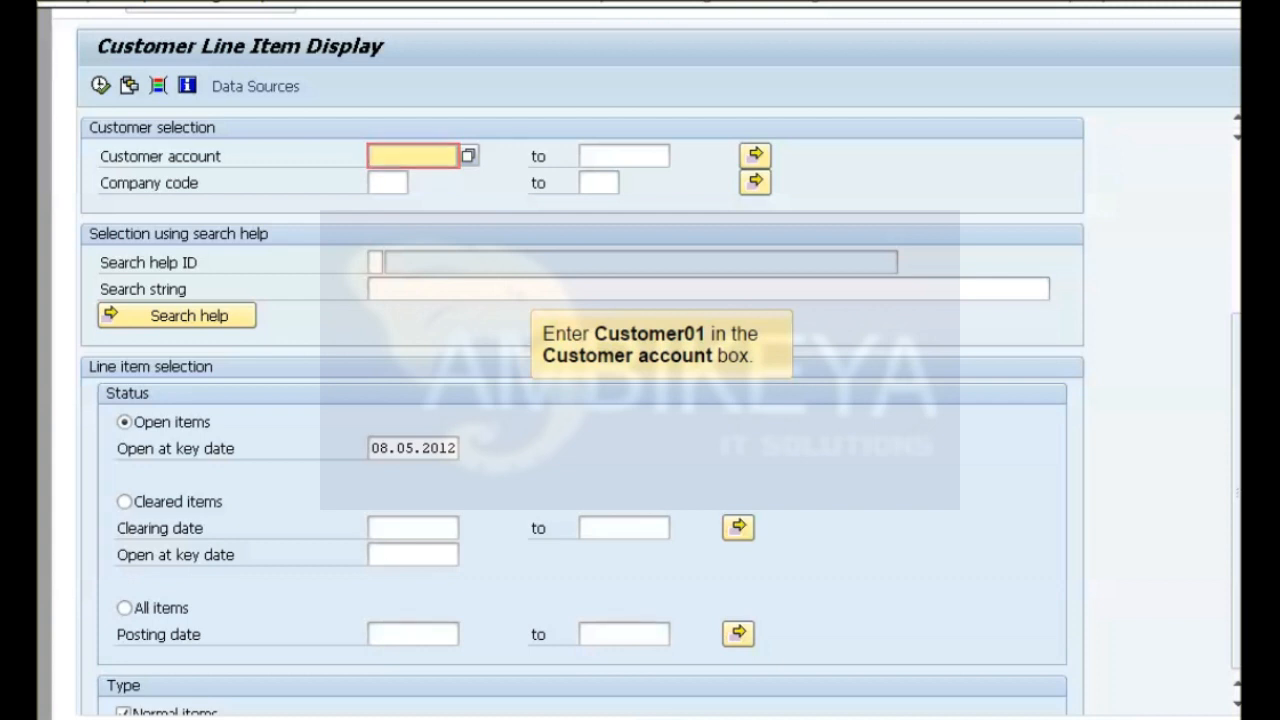
# Display the open line items for the customer account in company code 1000 at key date 08.05.2012.
pyautogui.write('Customer01')
pyautogui.press('Tab')
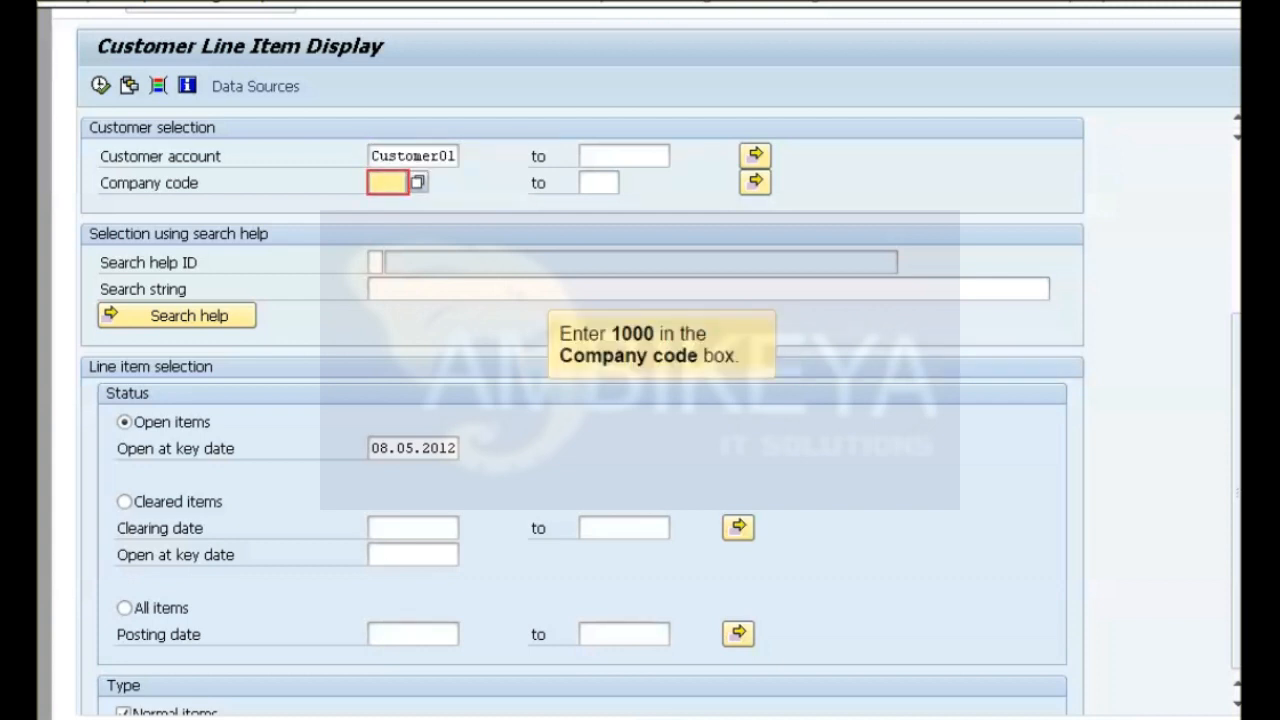
pyautogui.write('1000')
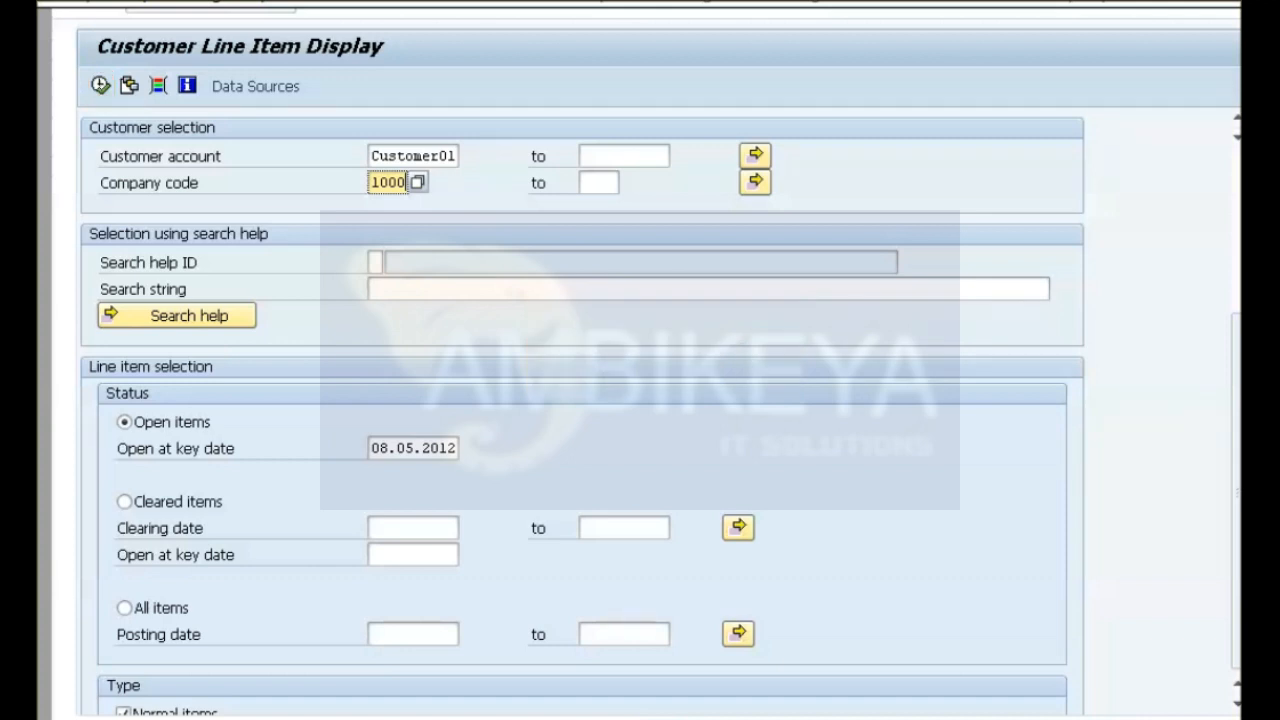
pyautogui.press('F8')
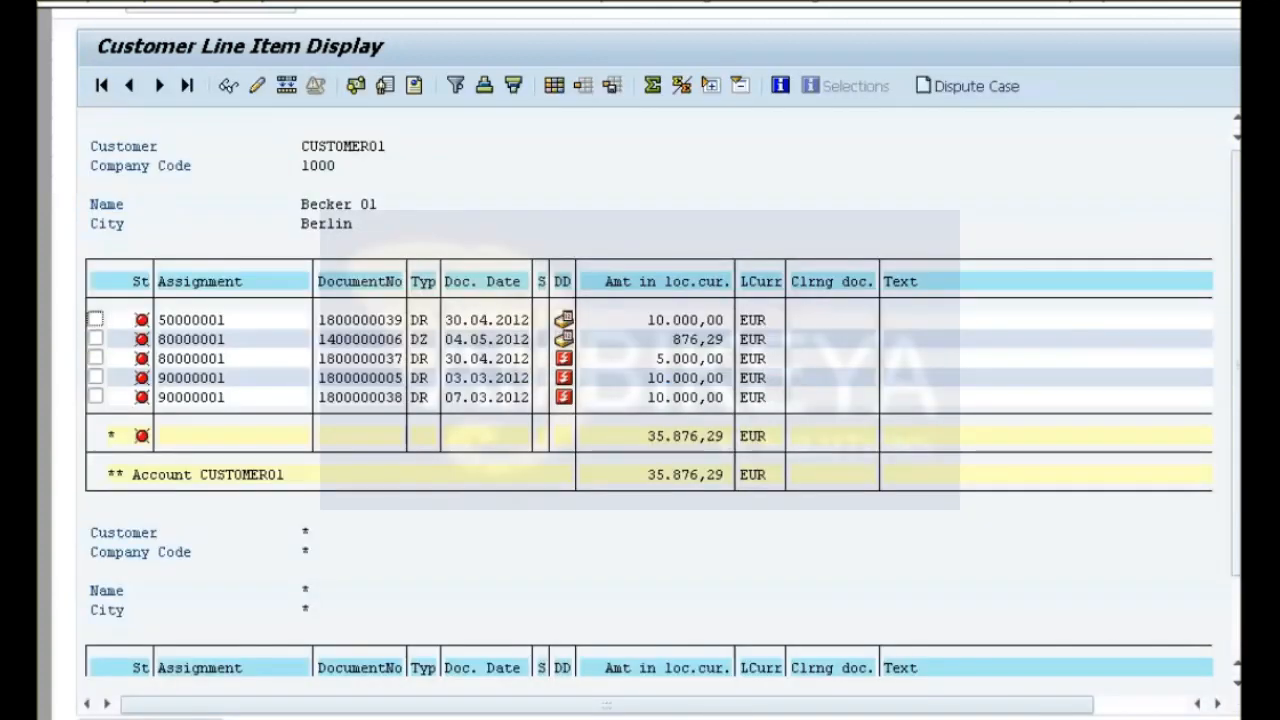
# Start creating a dispute case for the customer's 876,29 EUR item dated 04.05.2012.
pyautogui.click(96, 339)
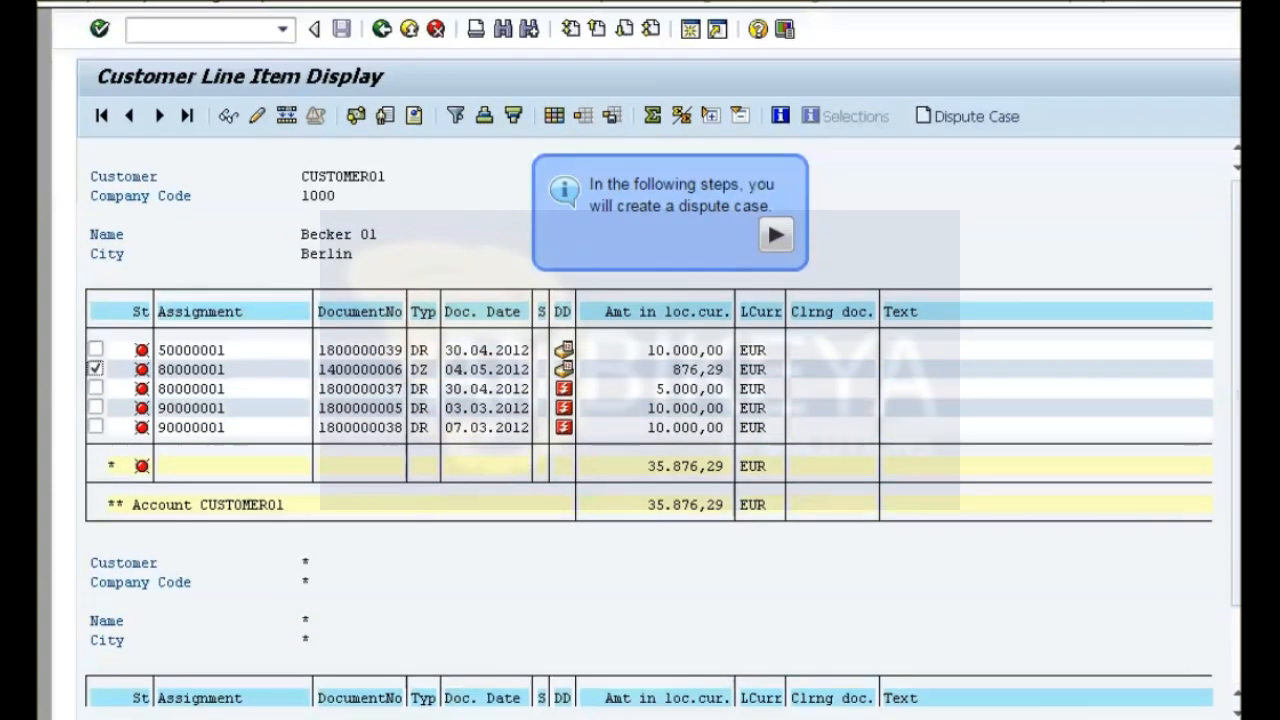
pyautogui.click(284, 34)
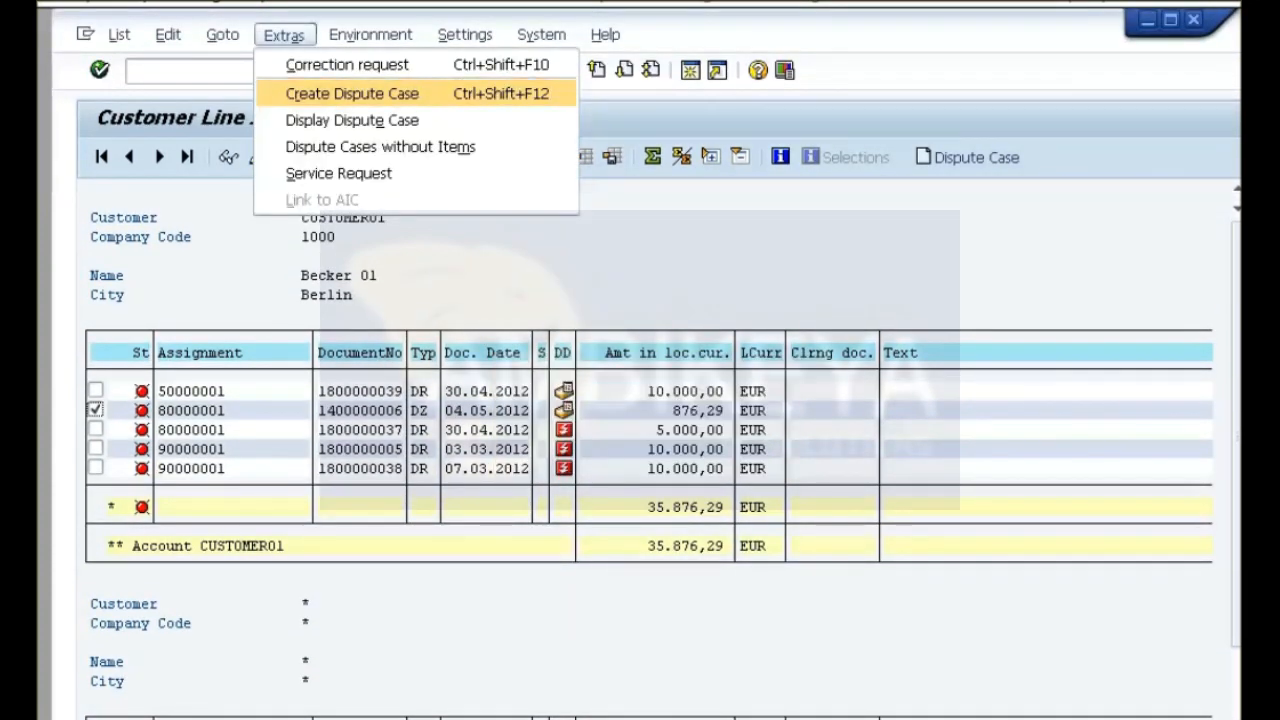
pyautogui.click(352, 94)
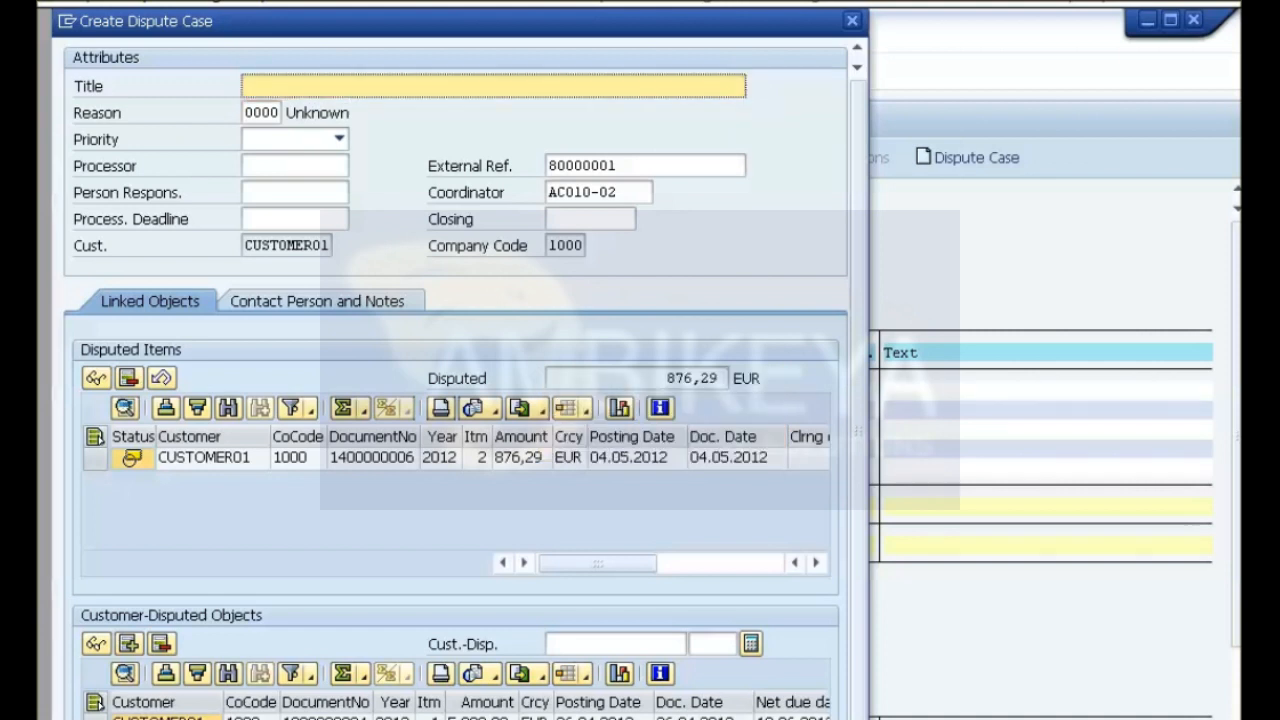
# Title the dispute case with the customer's name and set its reason to 0002 Late Delivery.
pyautogui.write('Dispute case for customer Becker01')
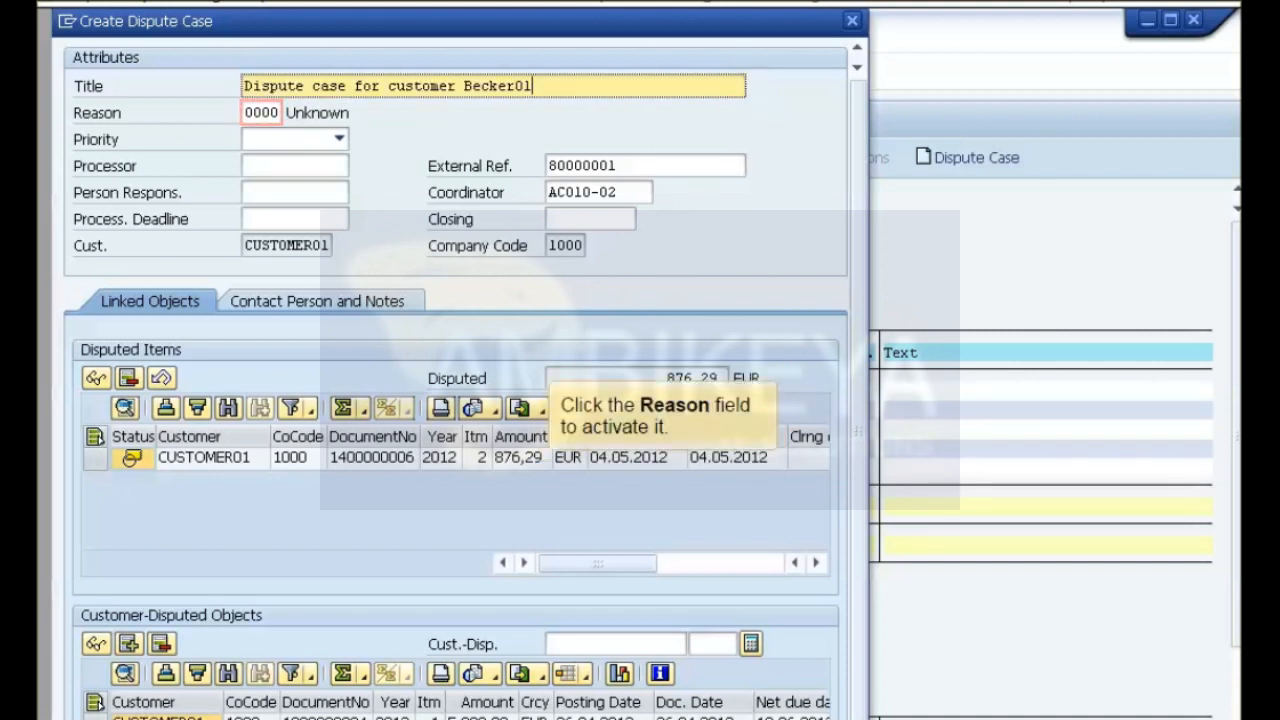
pyautogui.click(262, 113)
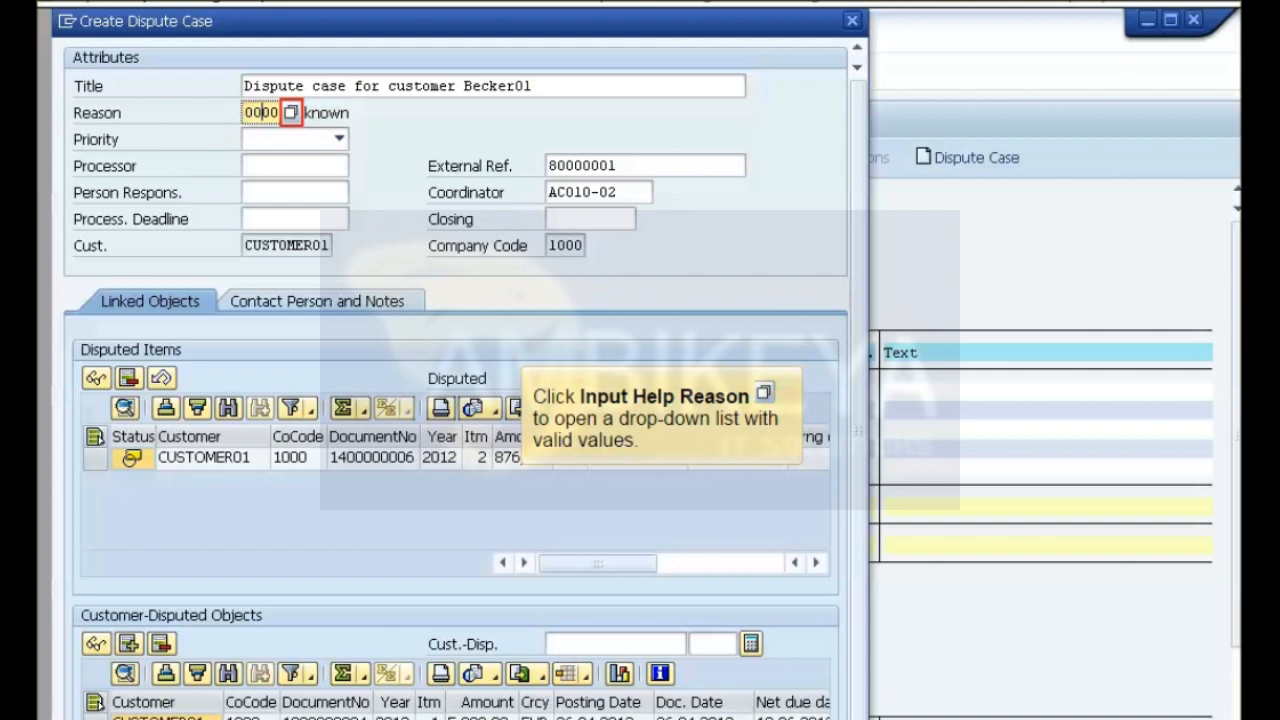
pyautogui.press('F4')
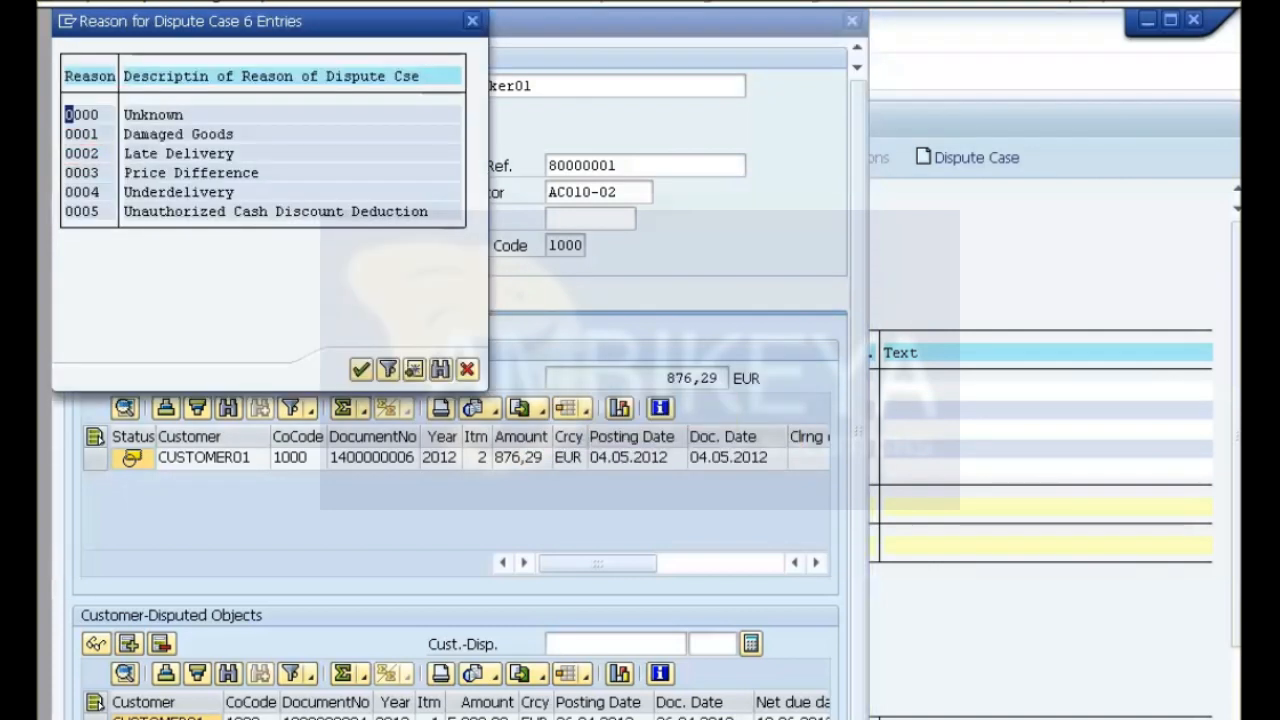
pyautogui.click(71, 154)
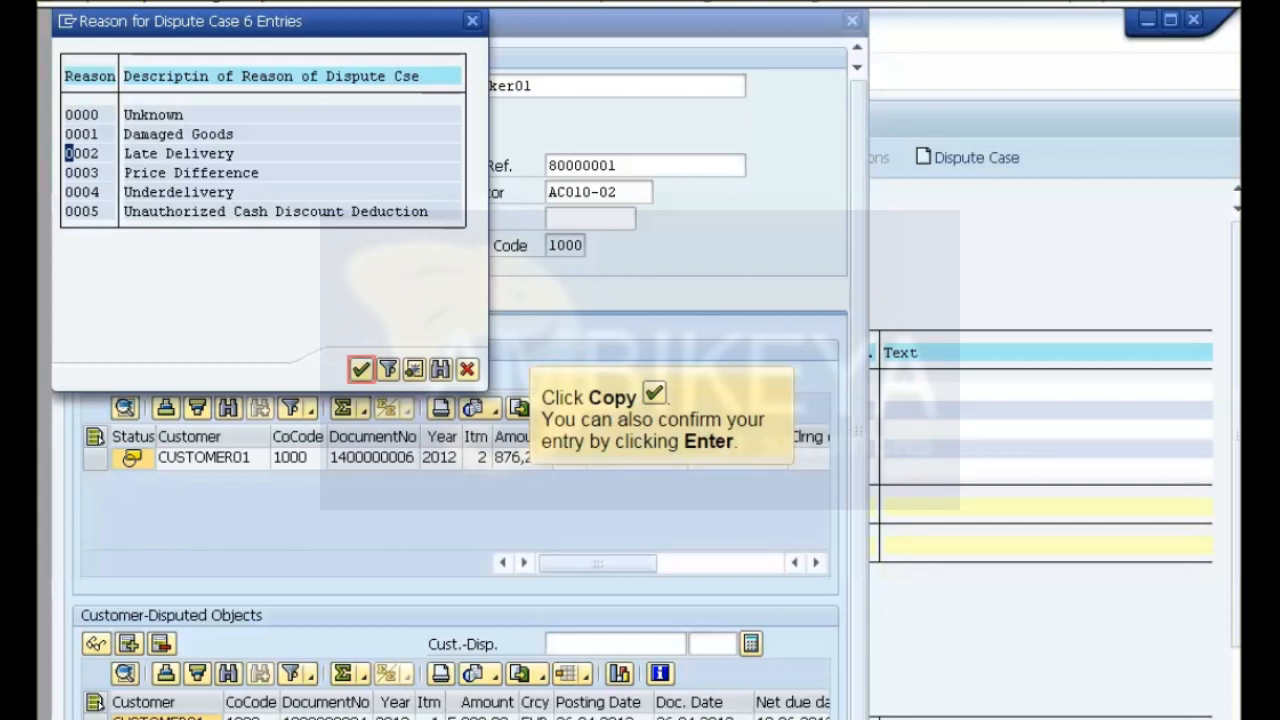
pyautogui.click(361, 370)
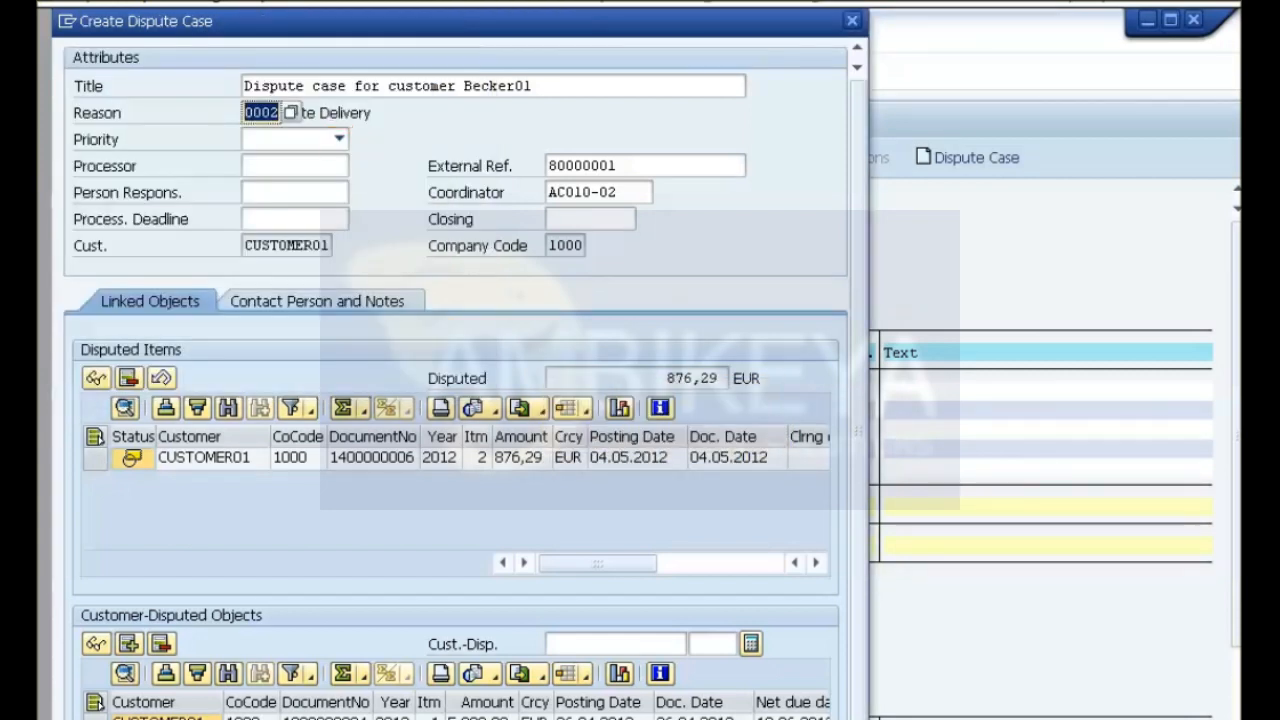
# Set the dispute case's priority to 3 Medium and enter AC010-02 as both processor and person responsible.
pyautogui.click(340, 139)
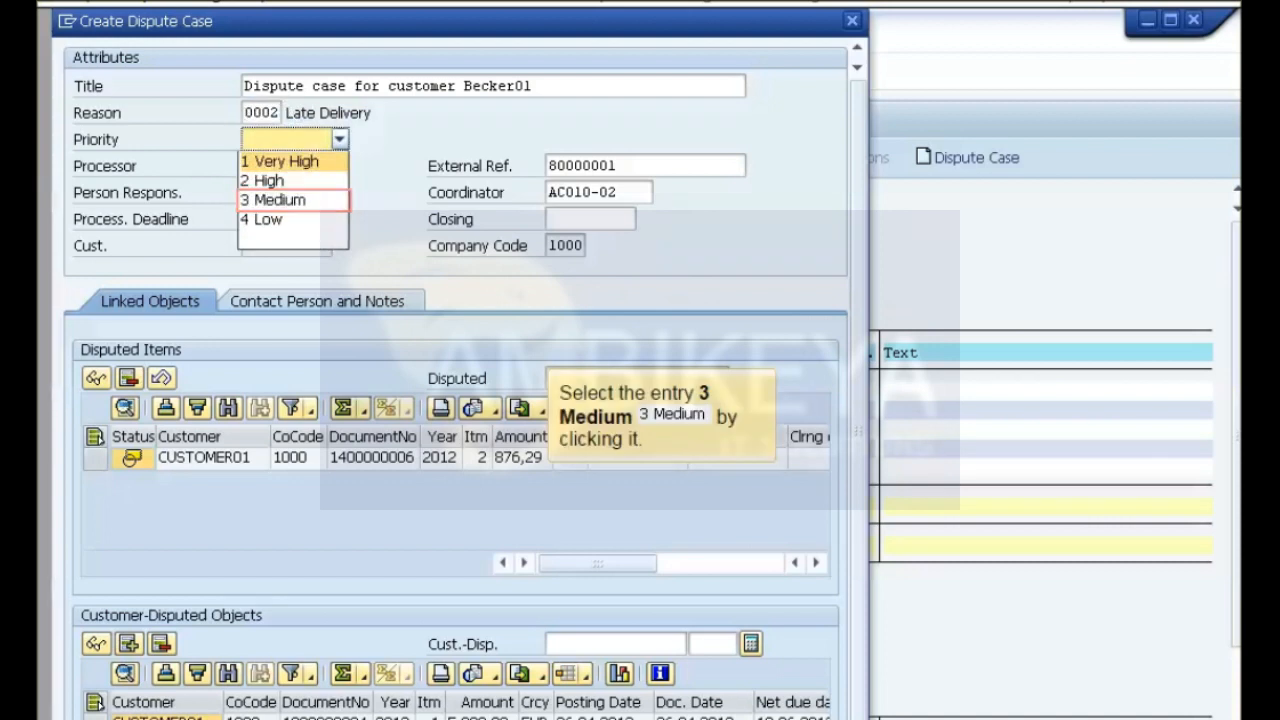
pyautogui.click(274, 200)
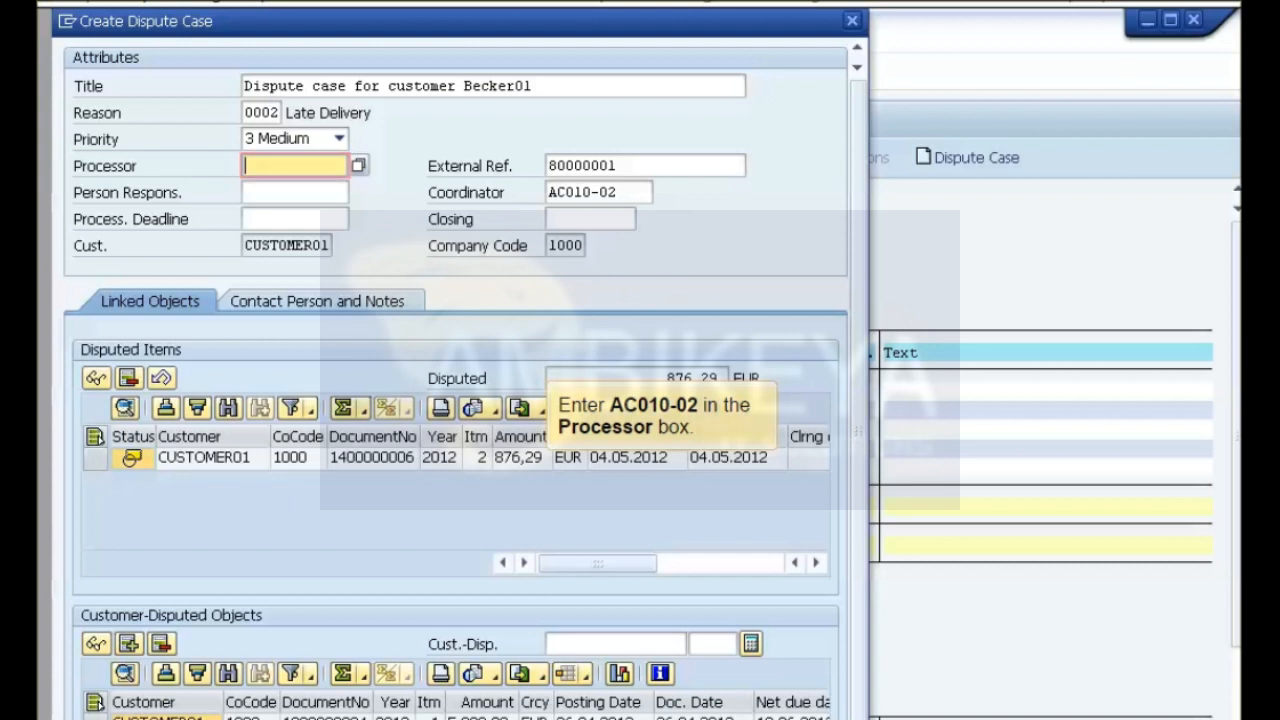
pyautogui.write('AC010-02')
pyautogui.click(295, 192)
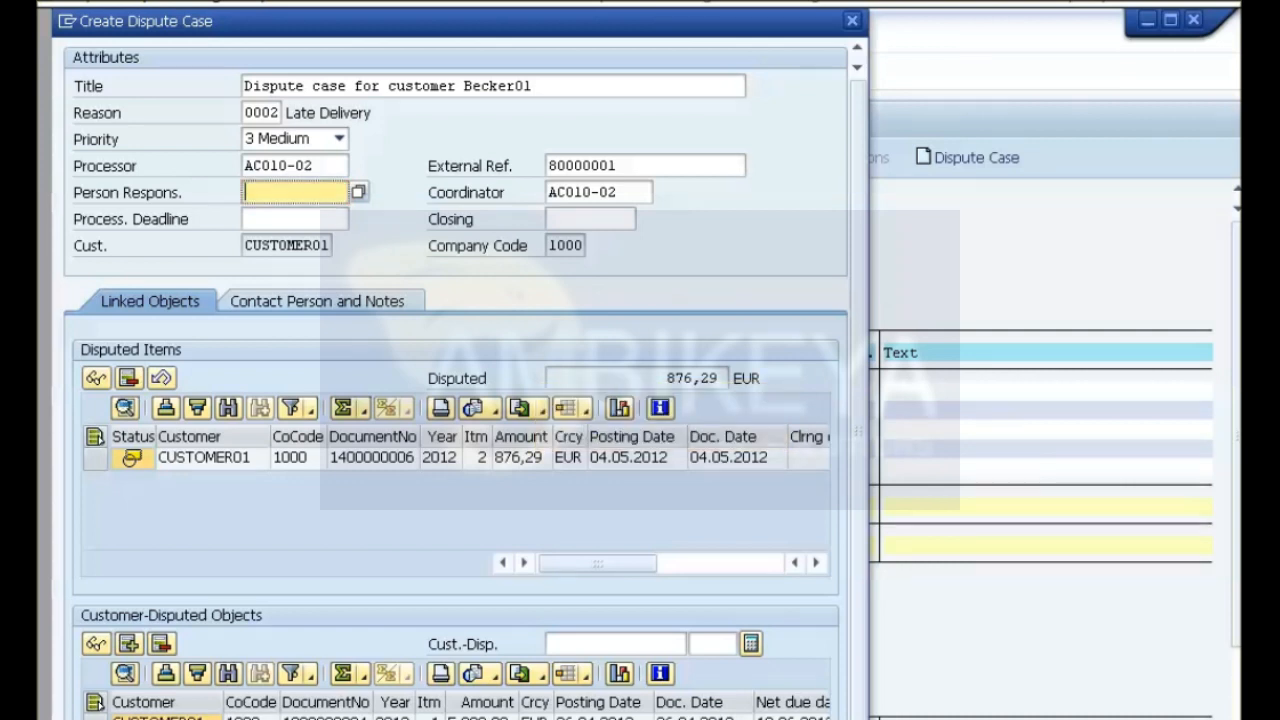
pyautogui.write('AC010-02')
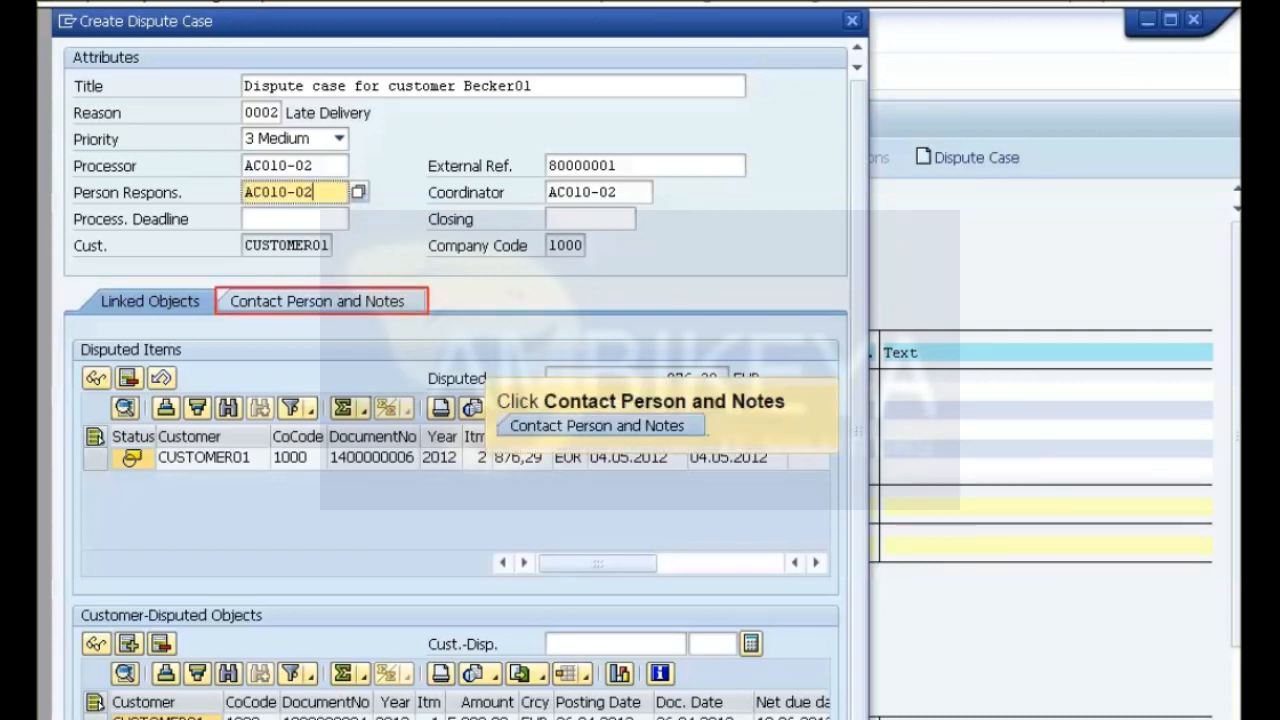
# Enter the contact person's name and the long text "Customer to pay remaining amount once all goods have been delivered.".
pyautogui.click(317, 301)
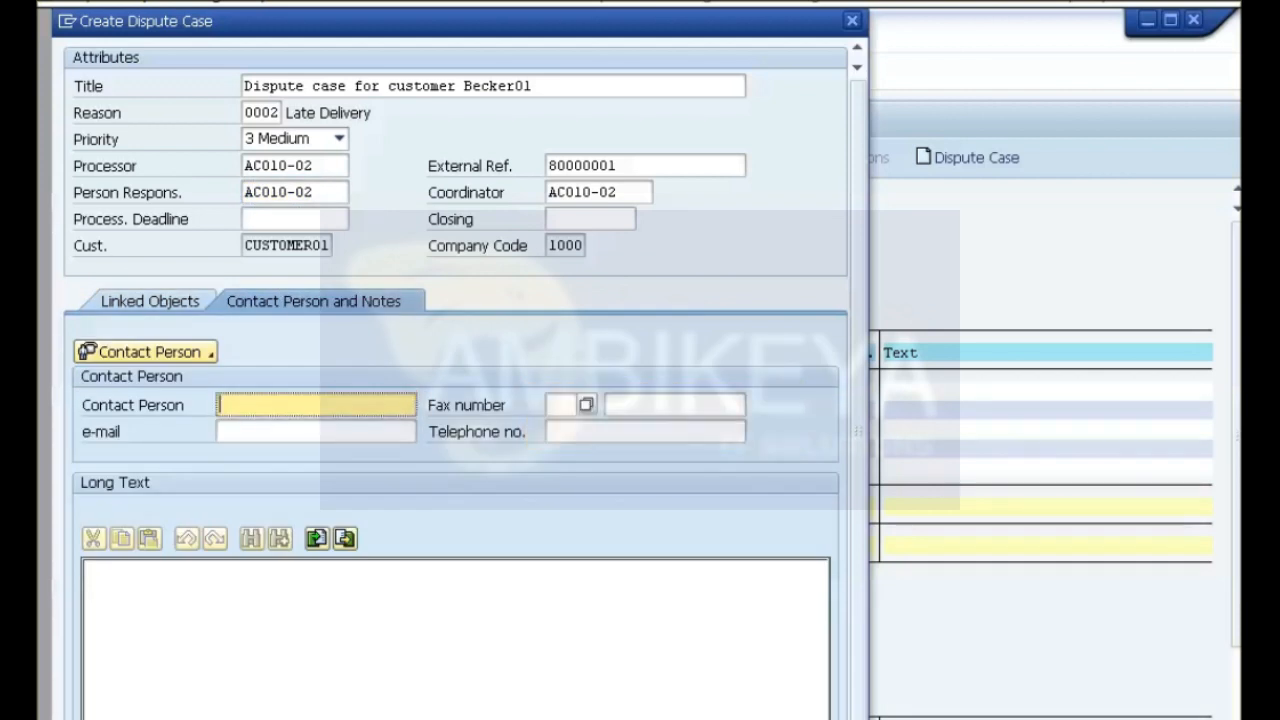
pyautogui.write('Mr Becker01')
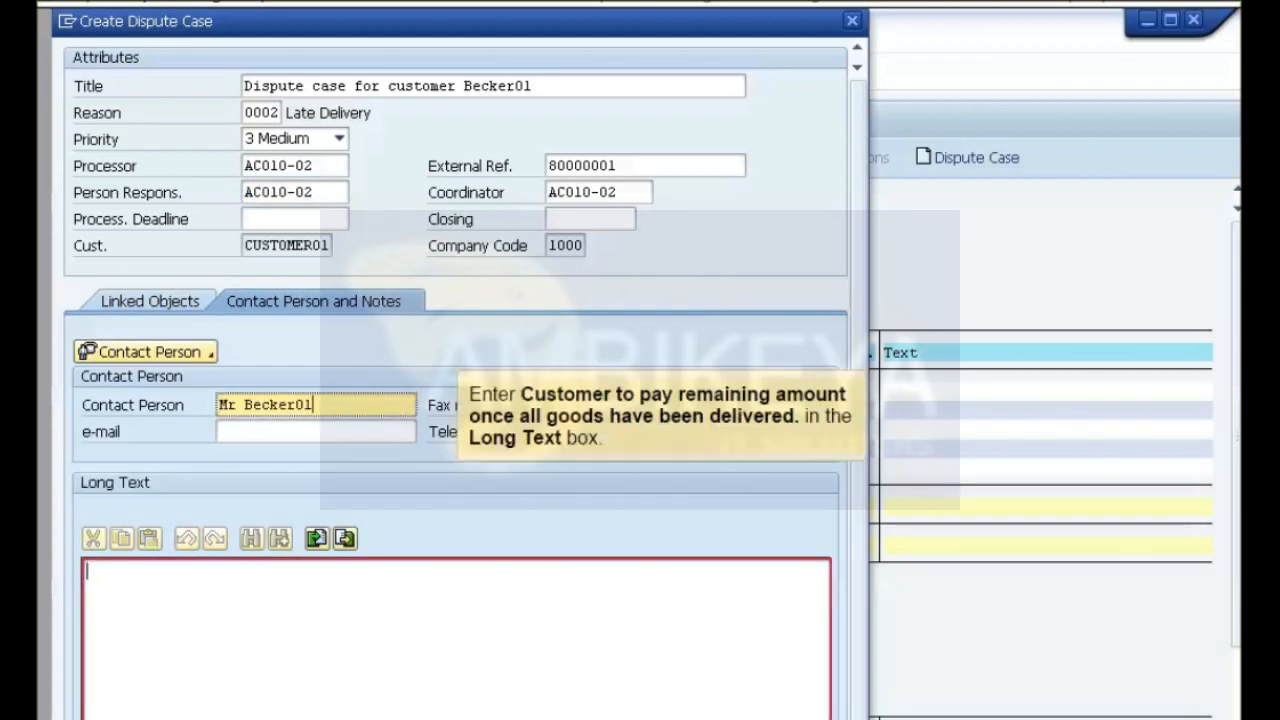
pyautogui.click(332, 590)
pyautogui.write('Customer to pay remaining amount once all goods have been delivered.')
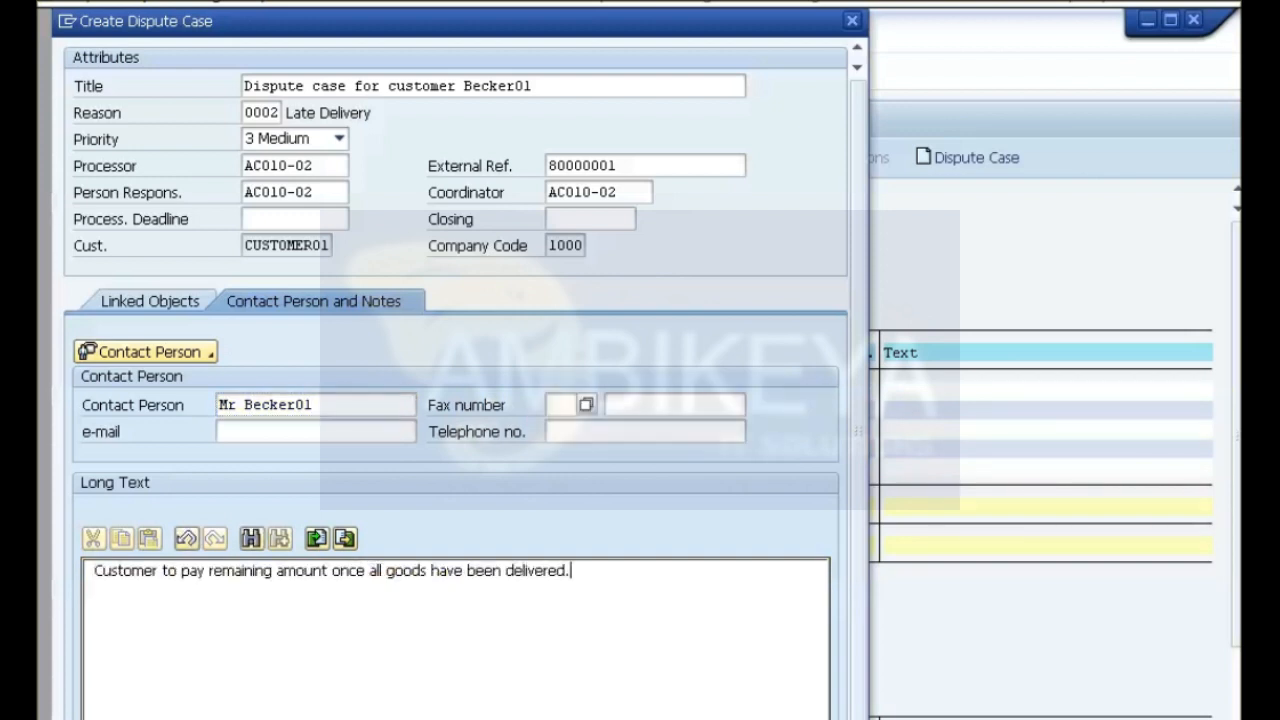
pyautogui.scroll(-1, 456, 380)
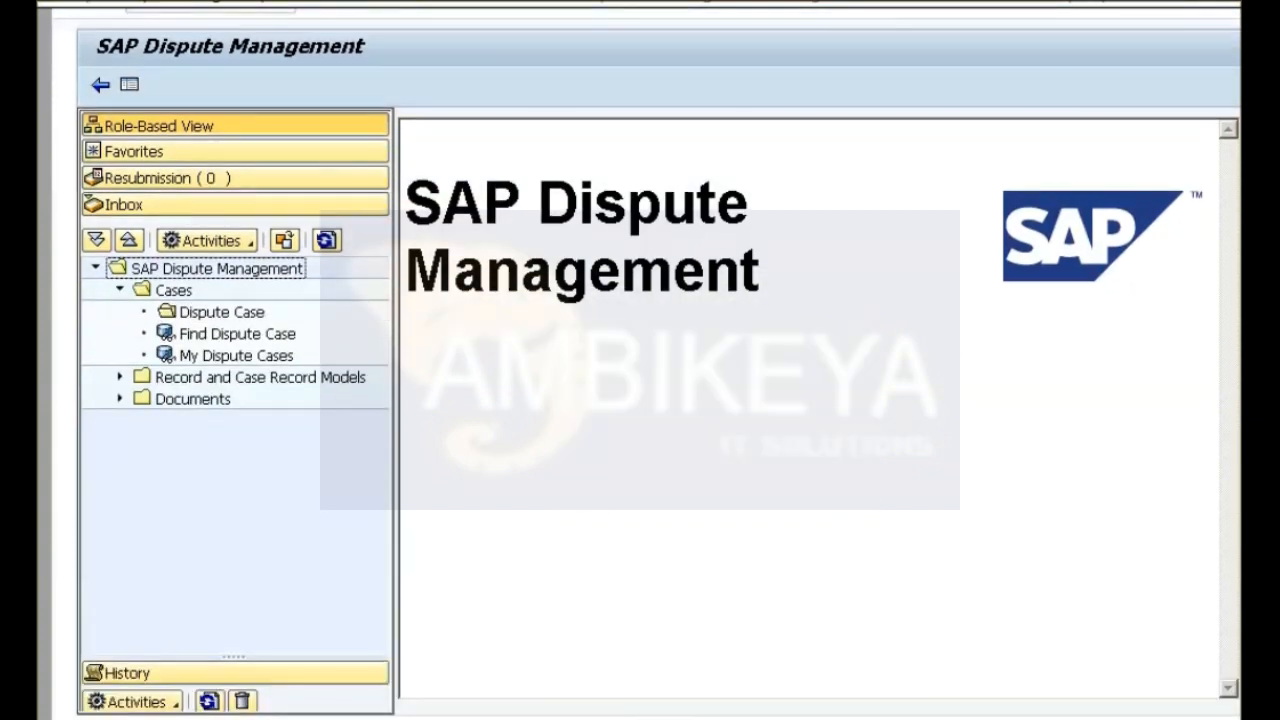
# Open the customer's late-delivery case from My Dispute Cases and set its status to Being Processed.
pyautogui.doubleClick(236, 356)
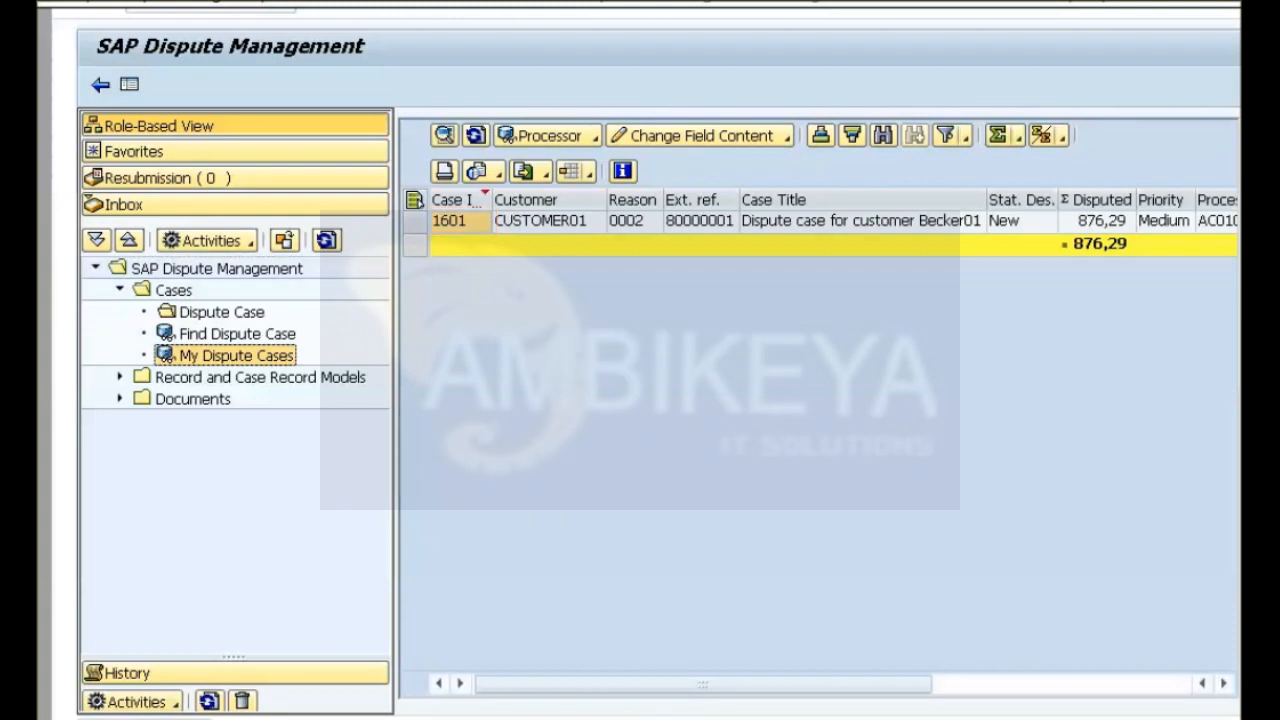
pyautogui.doubleClick(449, 221)
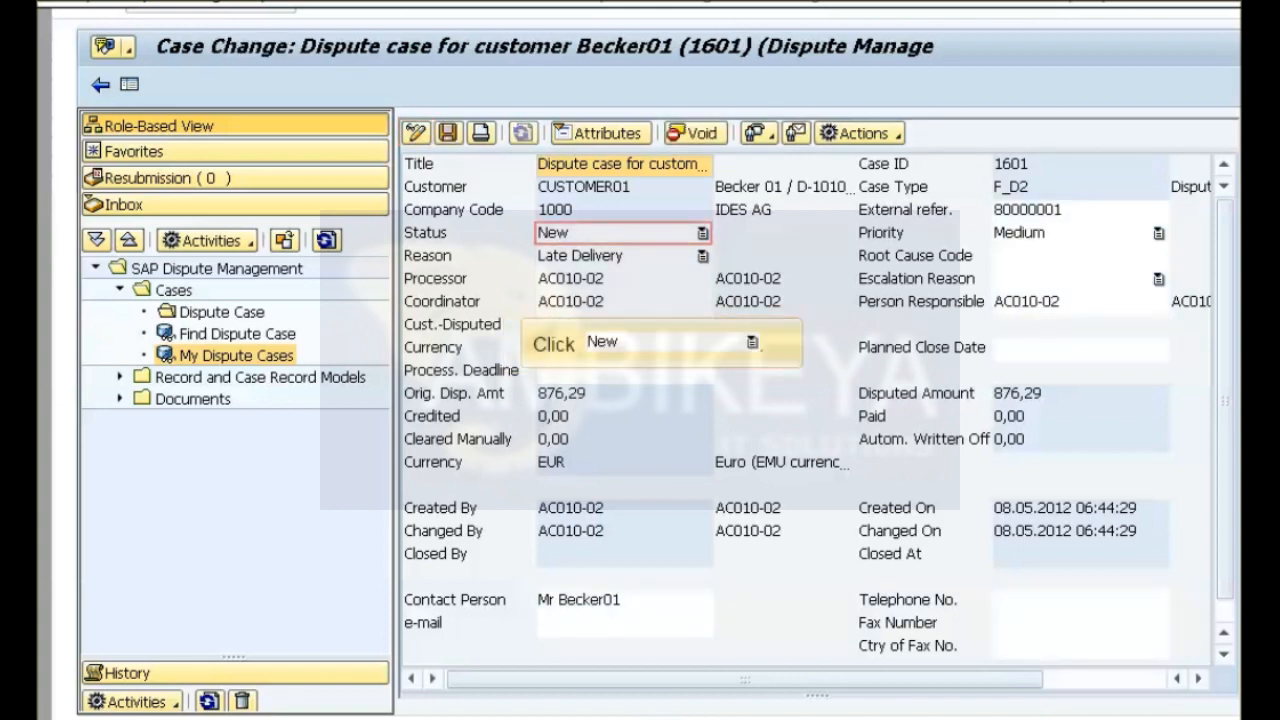
pyautogui.click(614, 233)
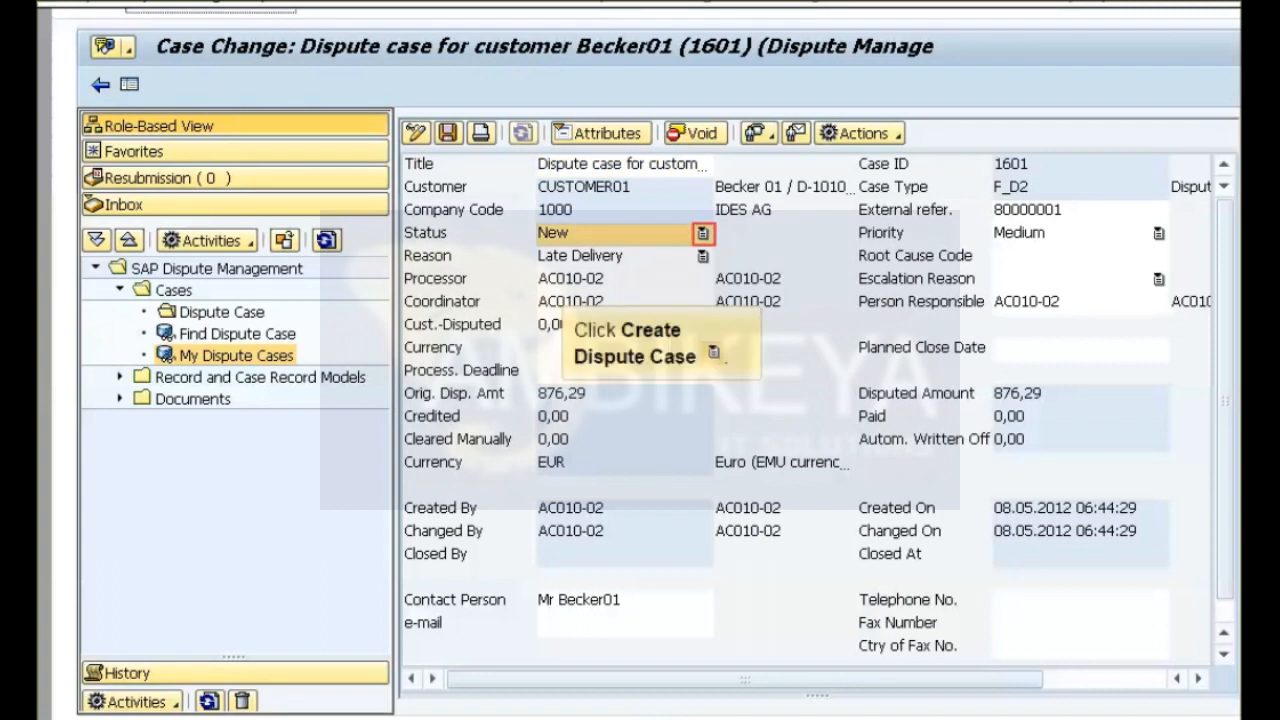
pyautogui.click(703, 233)
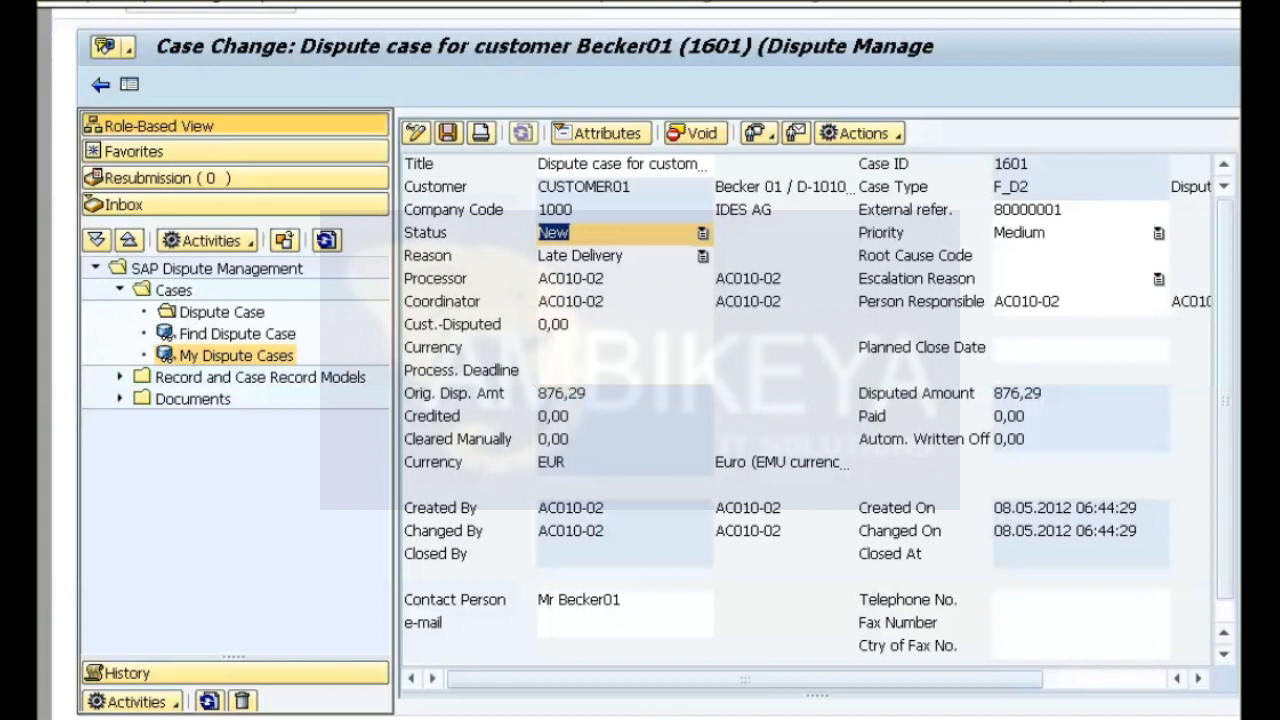
pyautogui.press('Down')
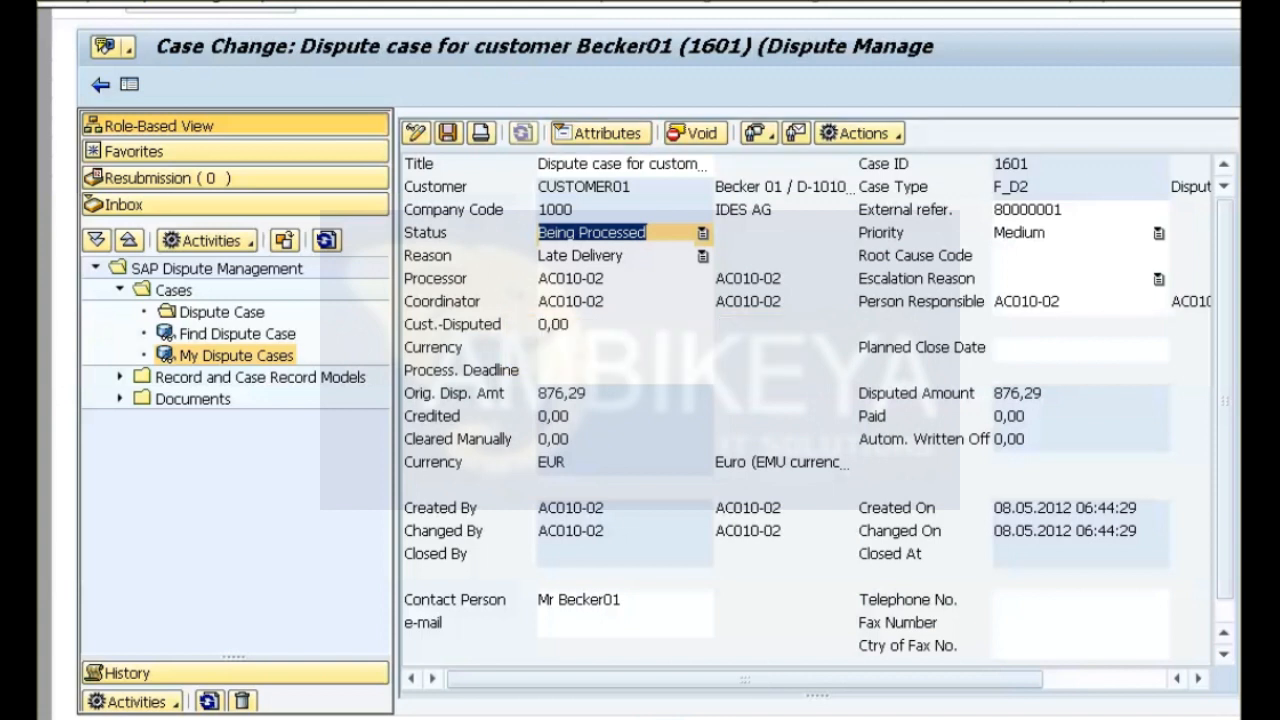
# Add a Reply note requesting the names of invoice items not delivered or incomplete in the delivery, and save the case.
pyautogui.click(601, 133)
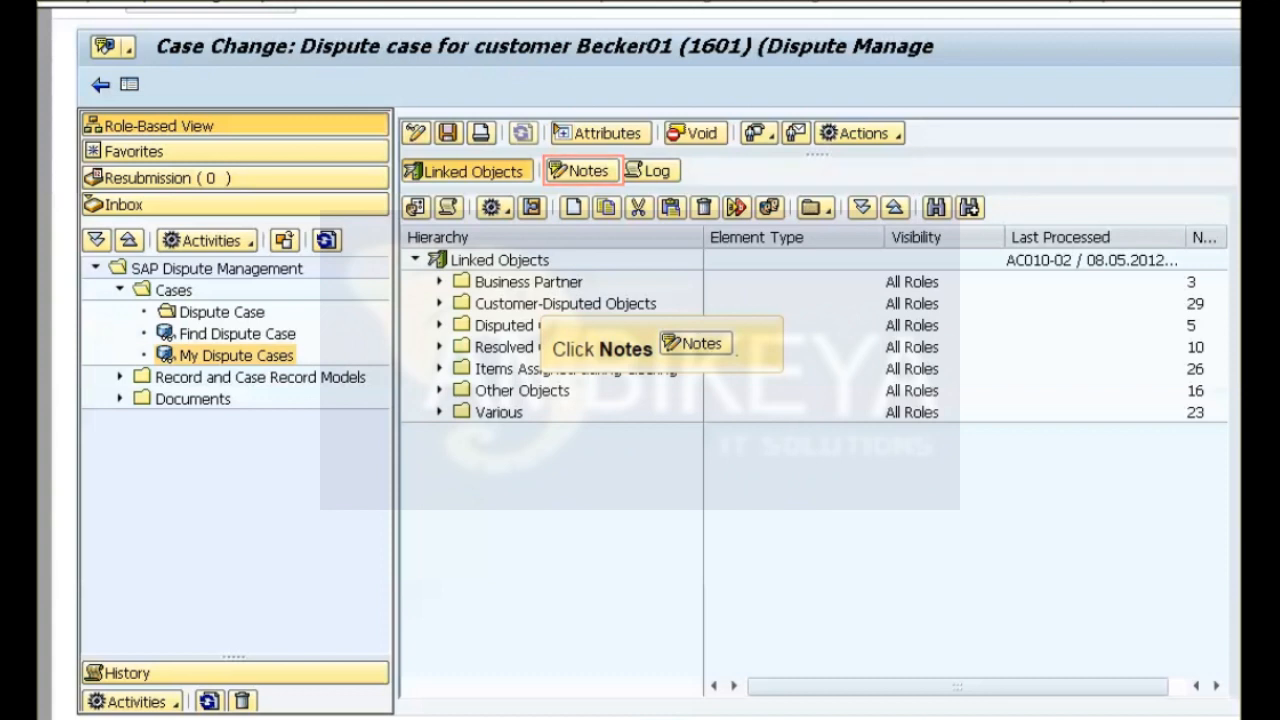
pyautogui.click(579, 171)
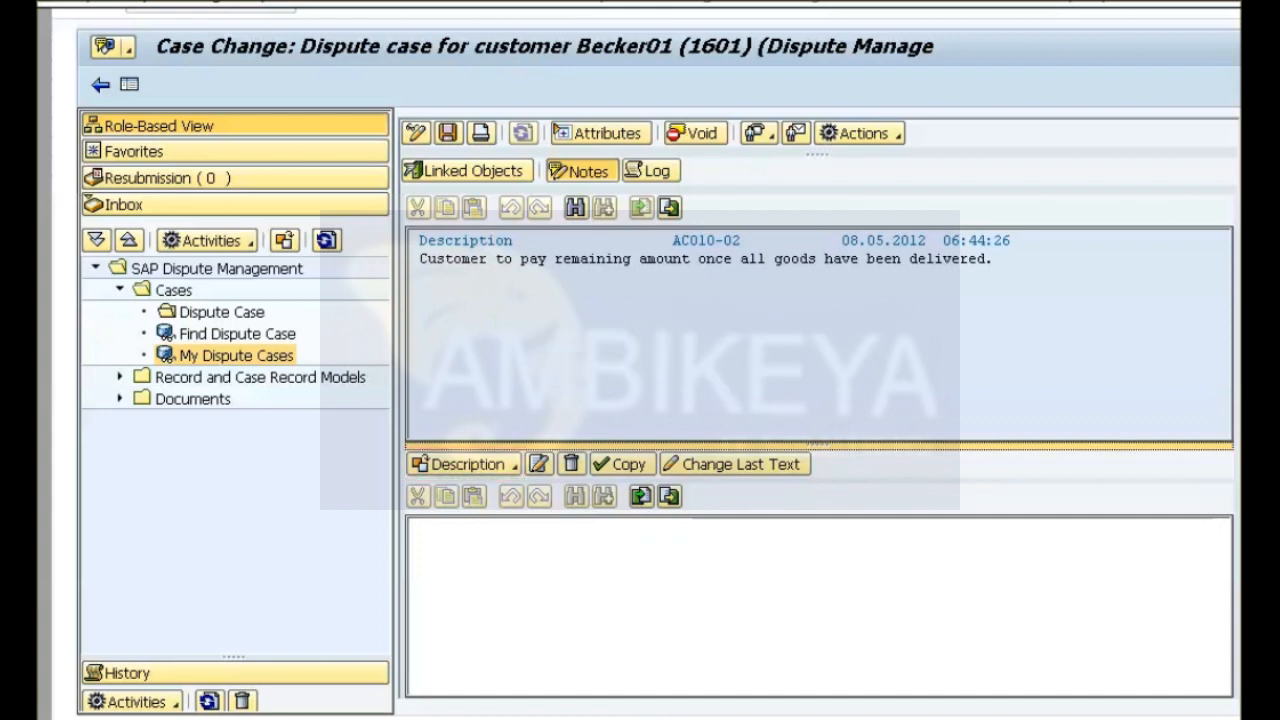
pyautogui.click(465, 465)
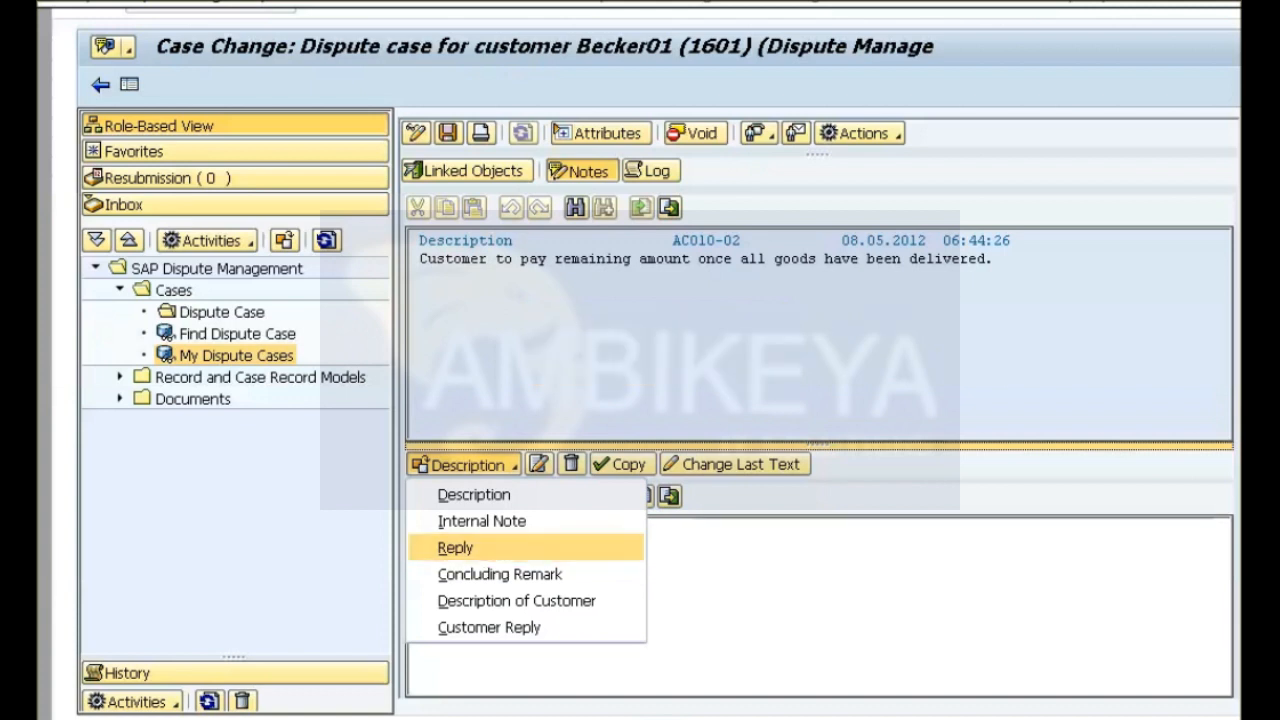
pyautogui.click(456, 548)
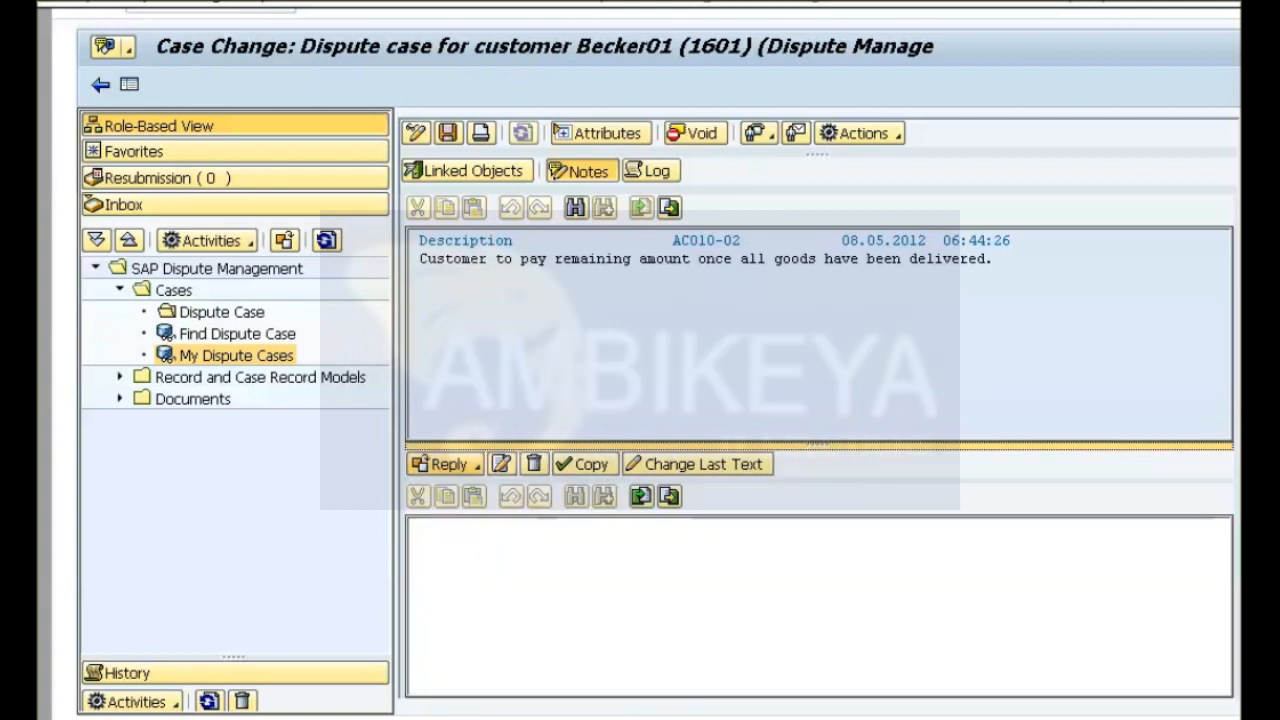
pyautogui.write('Please provide us with the names of the article items in our invoice (No.1800000004) that were not delivered or were incomplete in the delivery.')
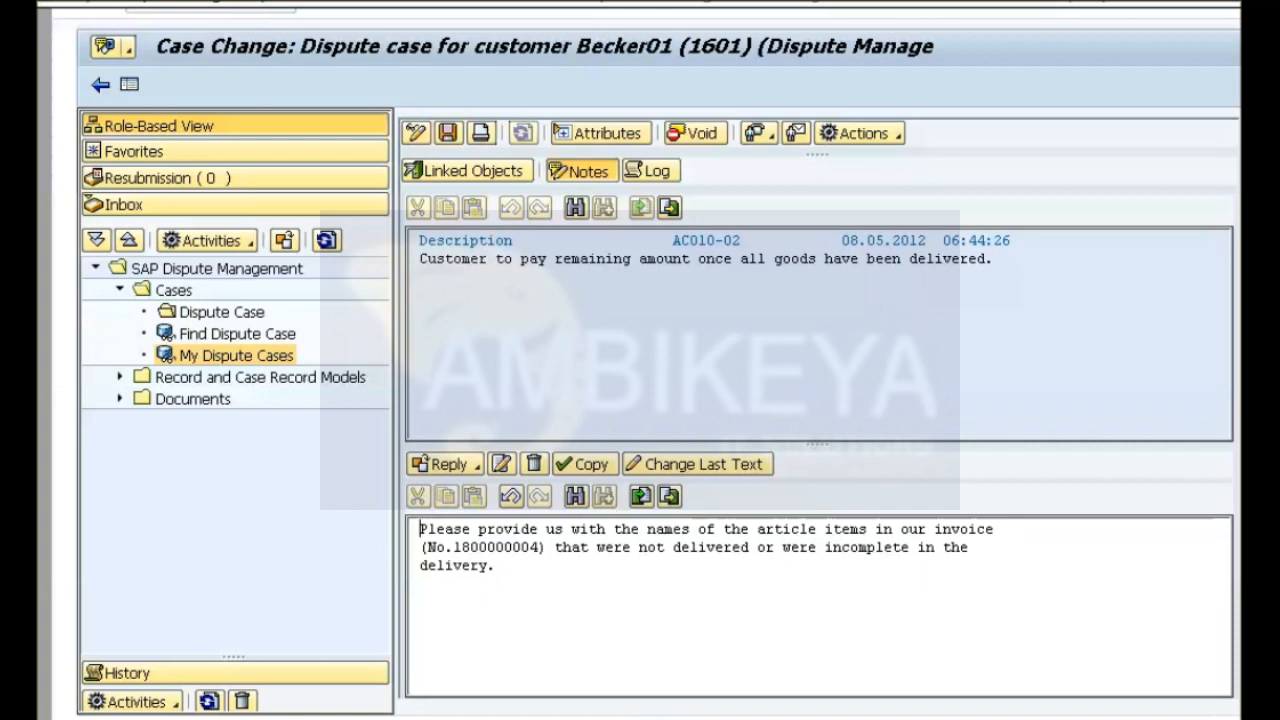
pyautogui.hotkey('ctrl', 's')
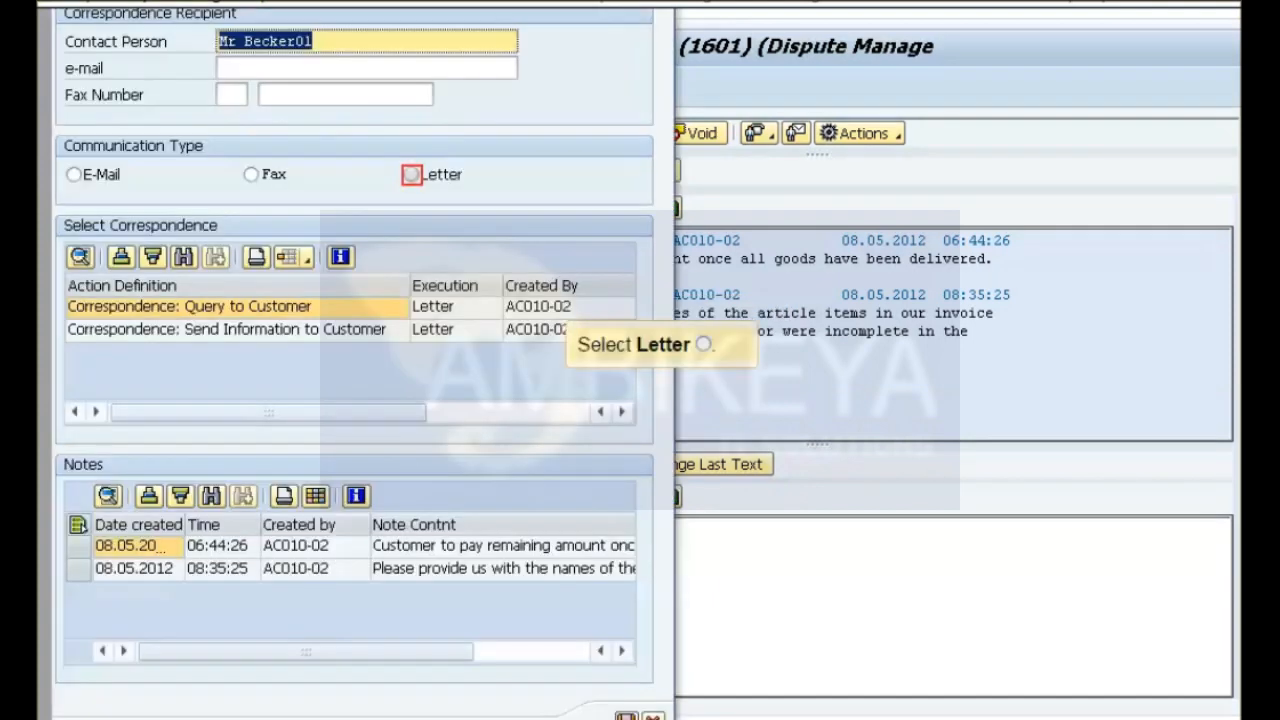
# Create the Query to Customer correspondence as a letter using the note requesting the undelivered article item names, and send it to the contact person.
pyautogui.click(411, 175)
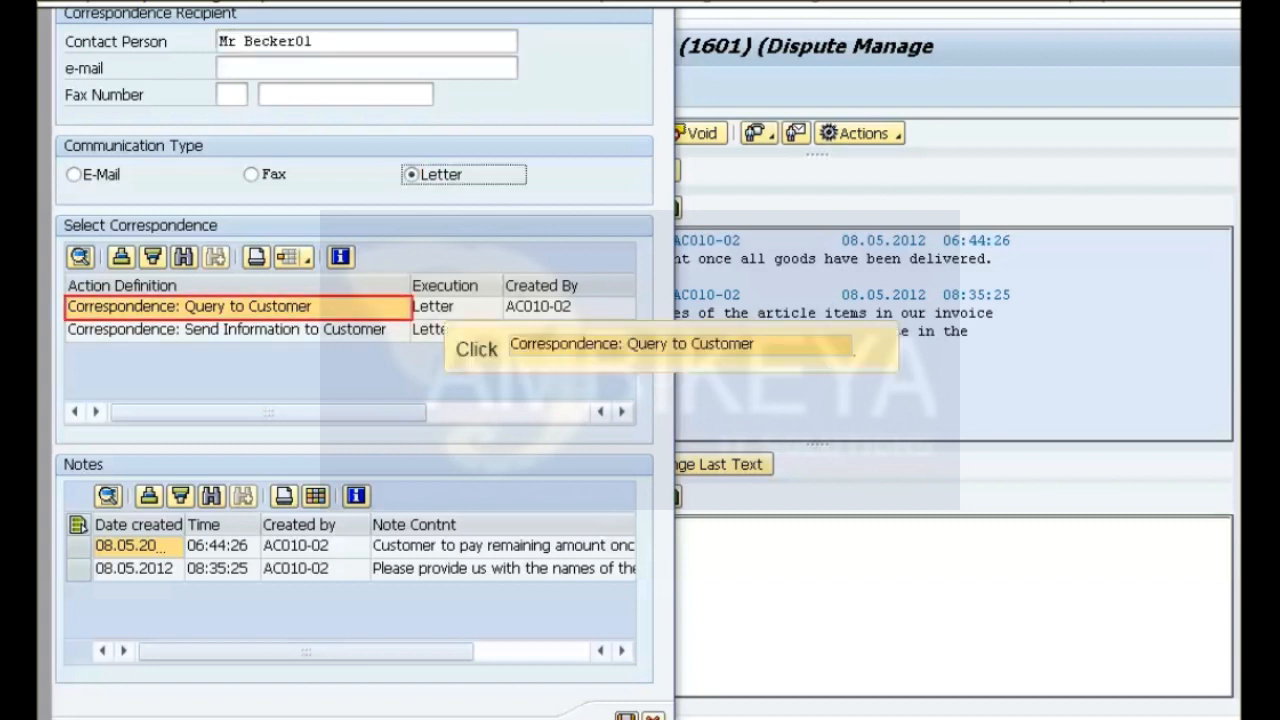
pyautogui.click(238, 307)
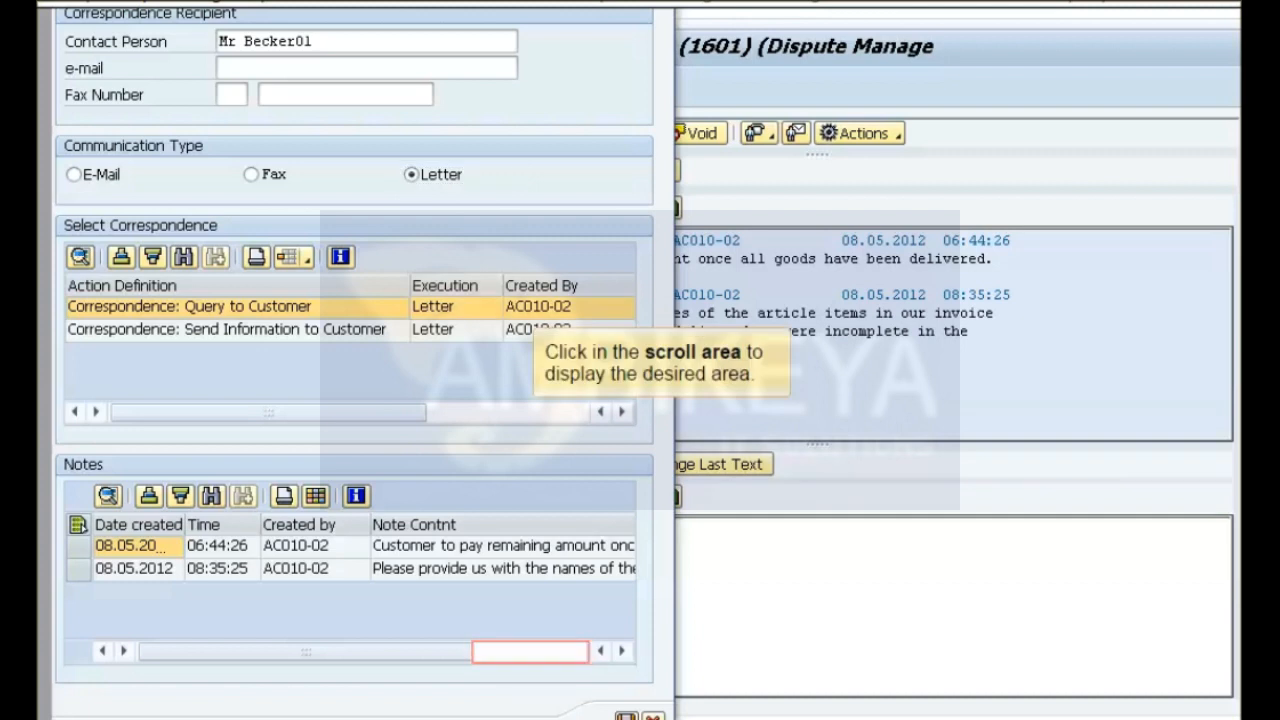
pyautogui.click(530, 652)
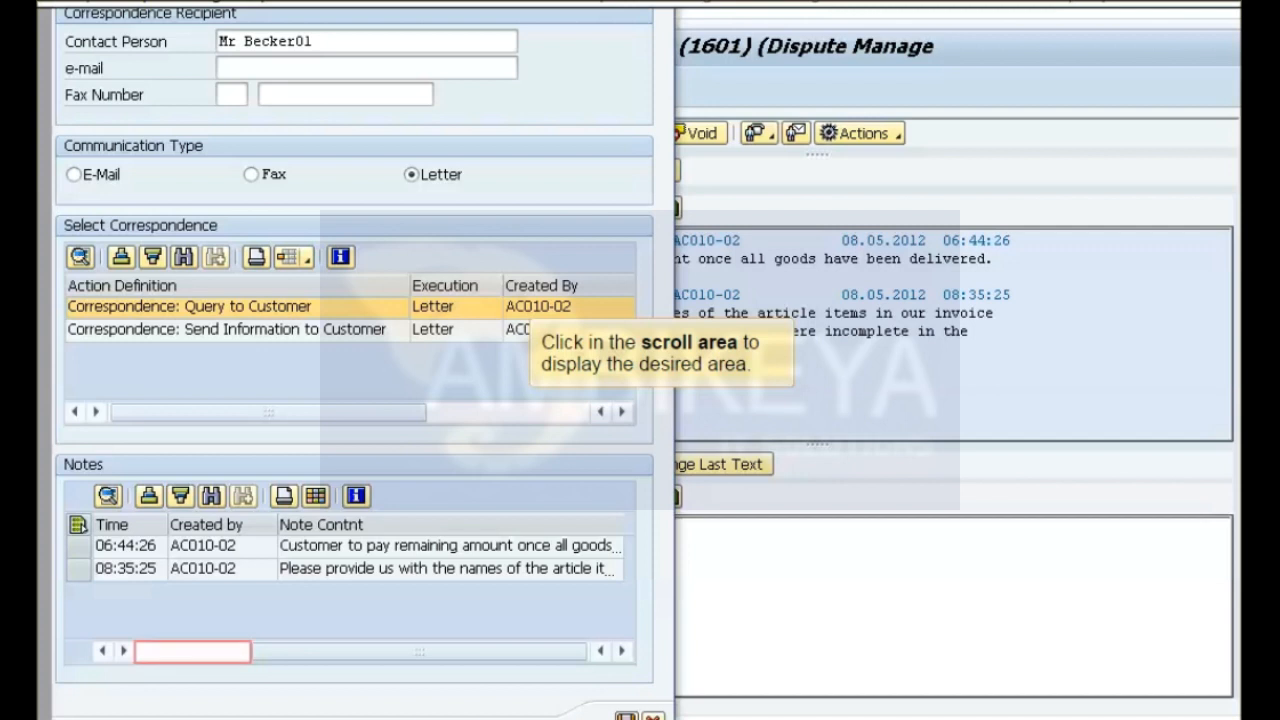
pyautogui.click(192, 652)
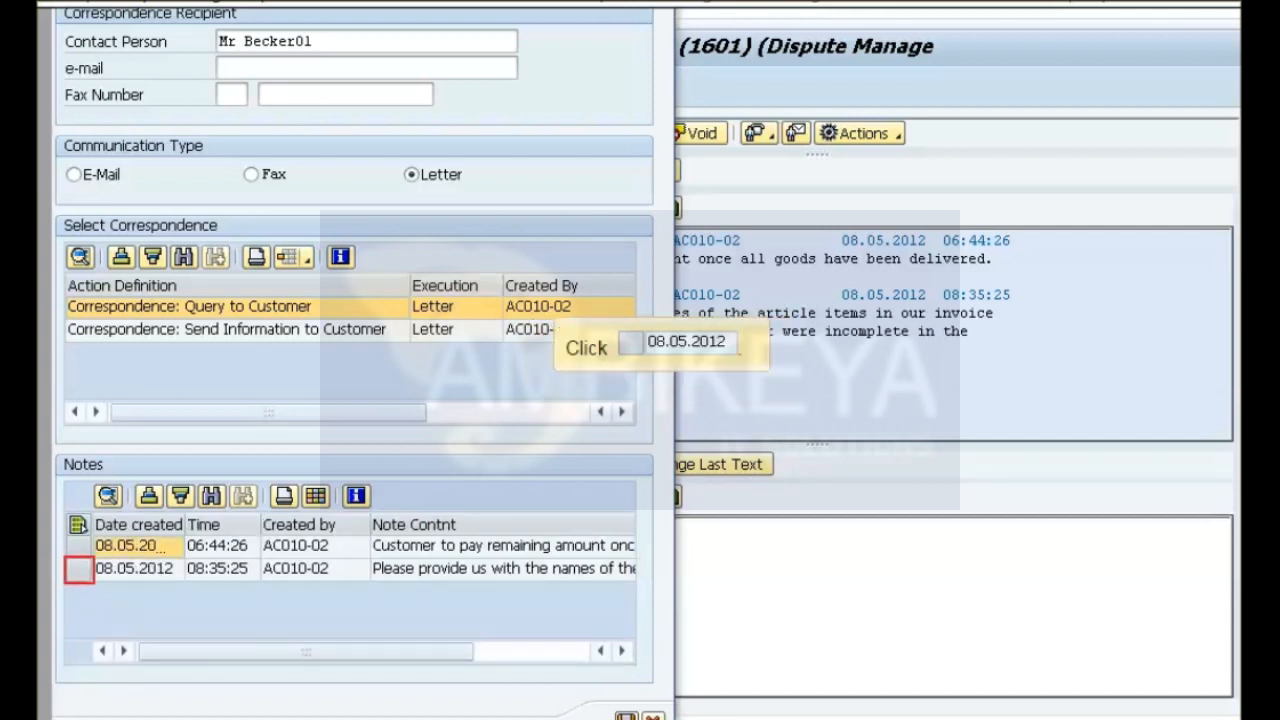
pyautogui.click(79, 570)
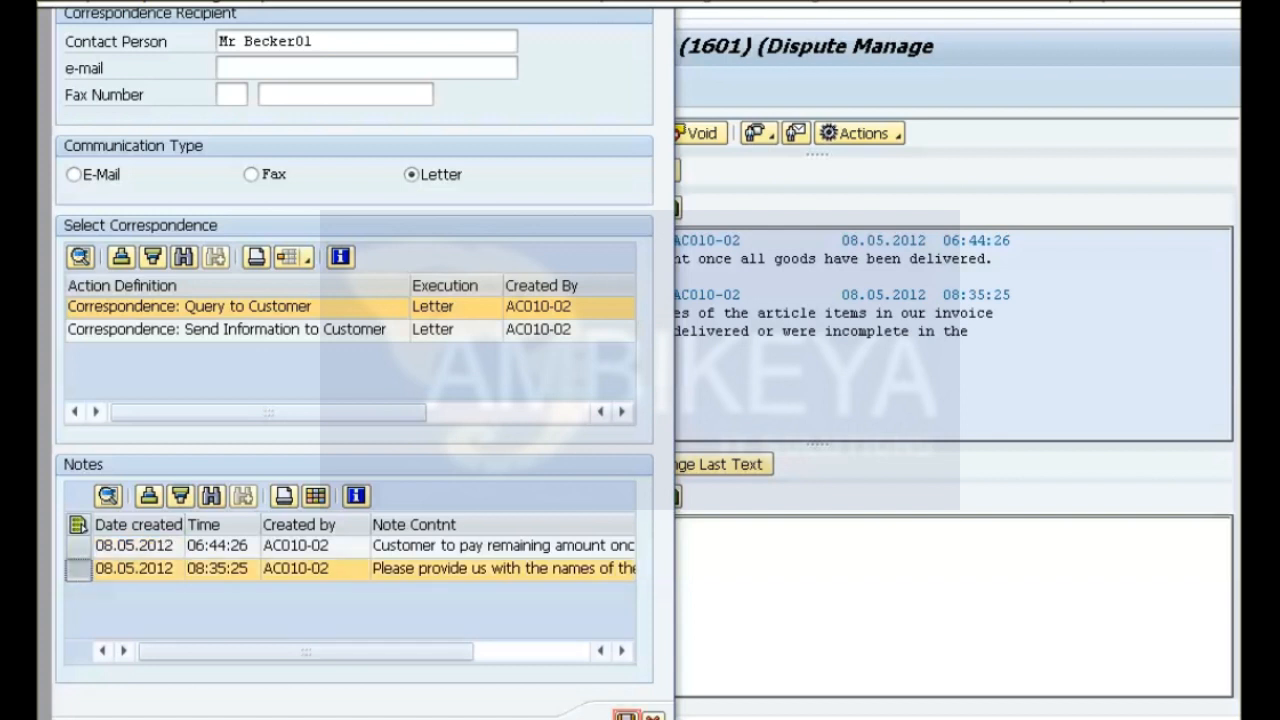
pyautogui.click(627, 716)
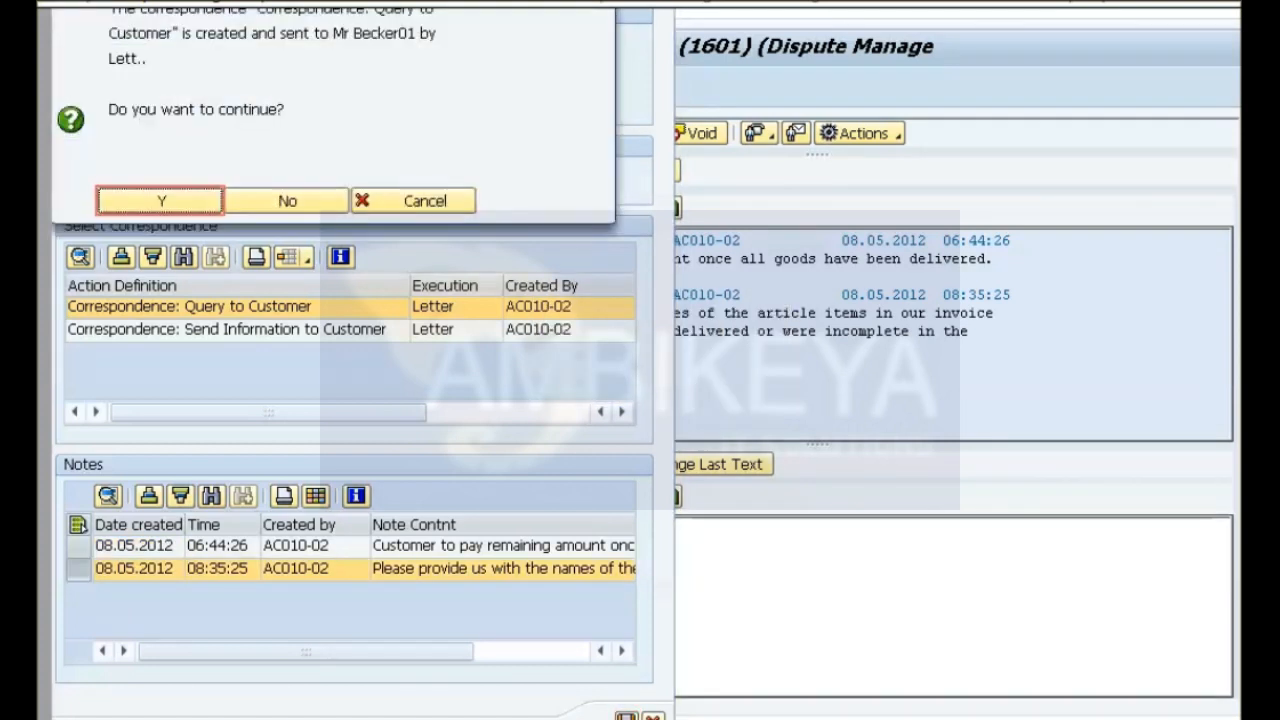
pyautogui.click(160, 201)
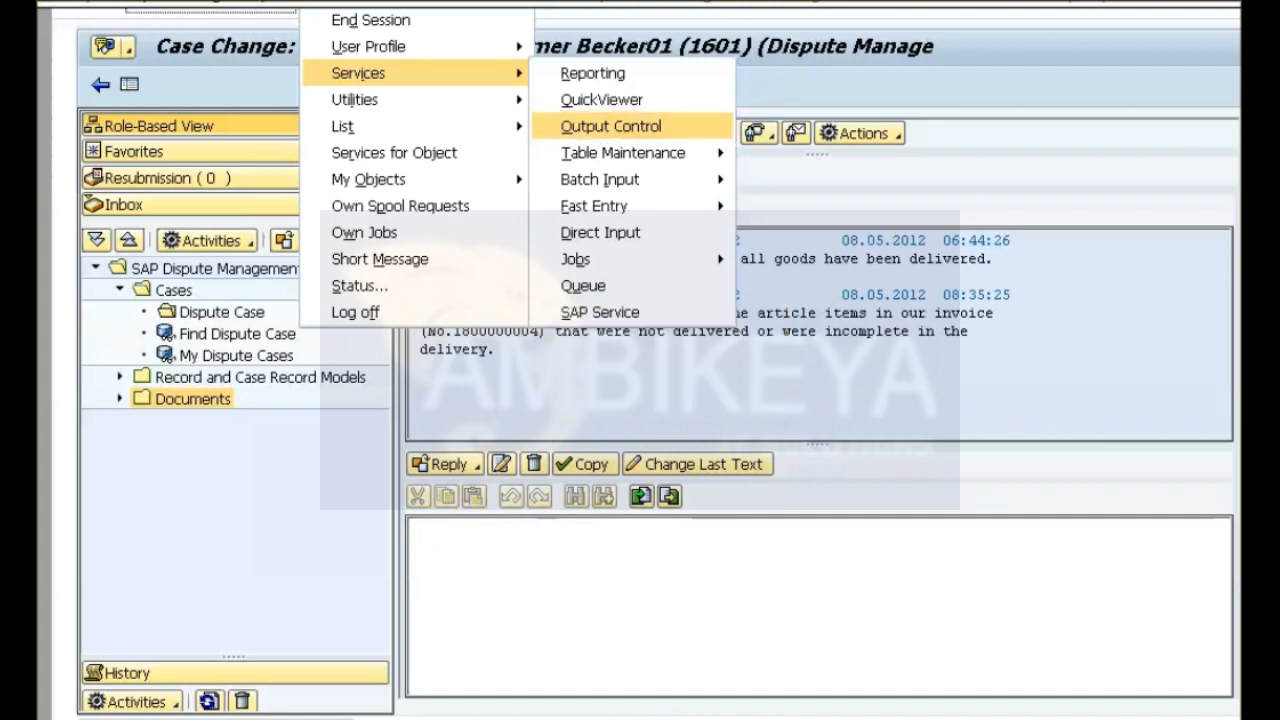
# List today's spool requests created by AC010-02 in Output Control and display the contents of the UDM_REQUEST_MANUELL request.
pyautogui.click(611, 126)
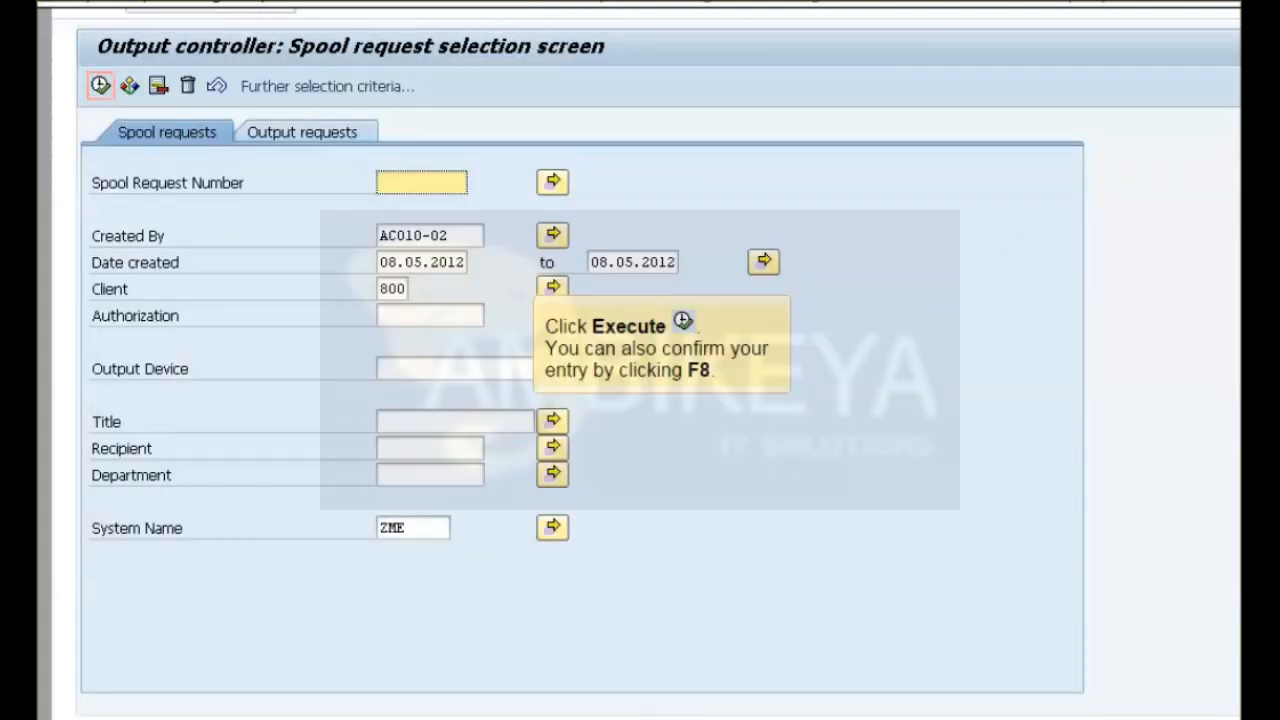
pyautogui.click(101, 86)
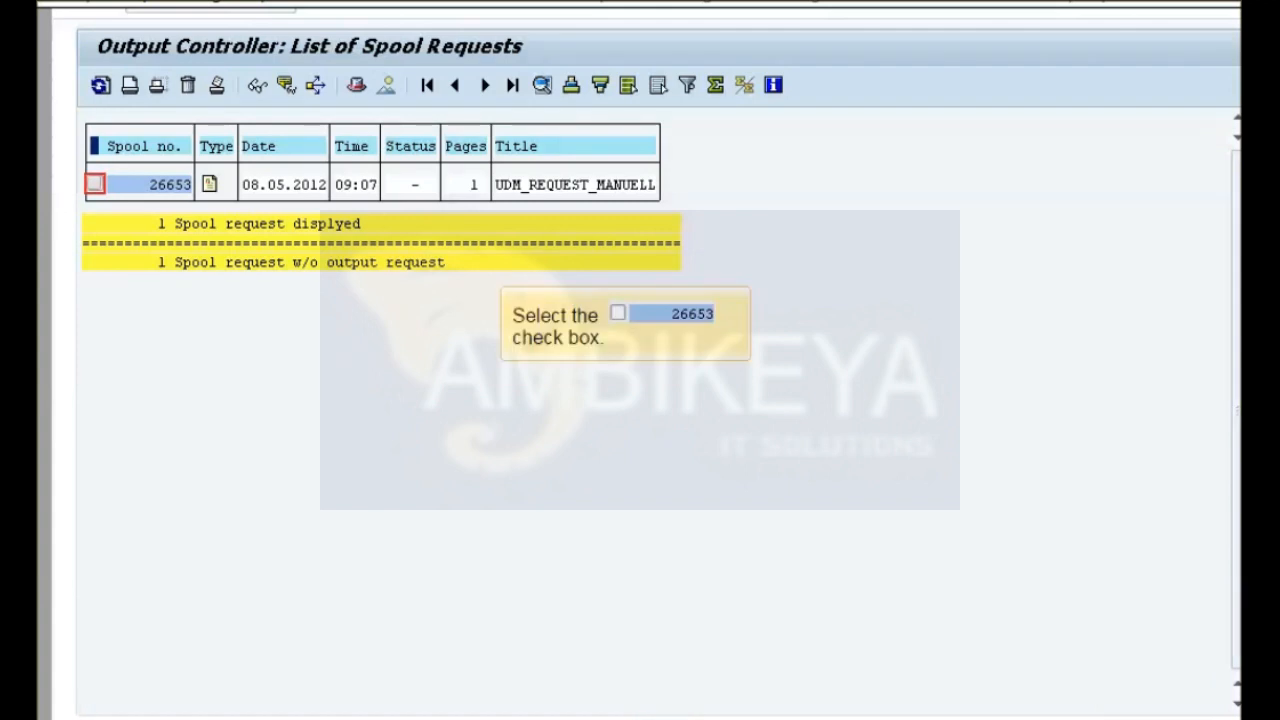
pyautogui.click(96, 184)
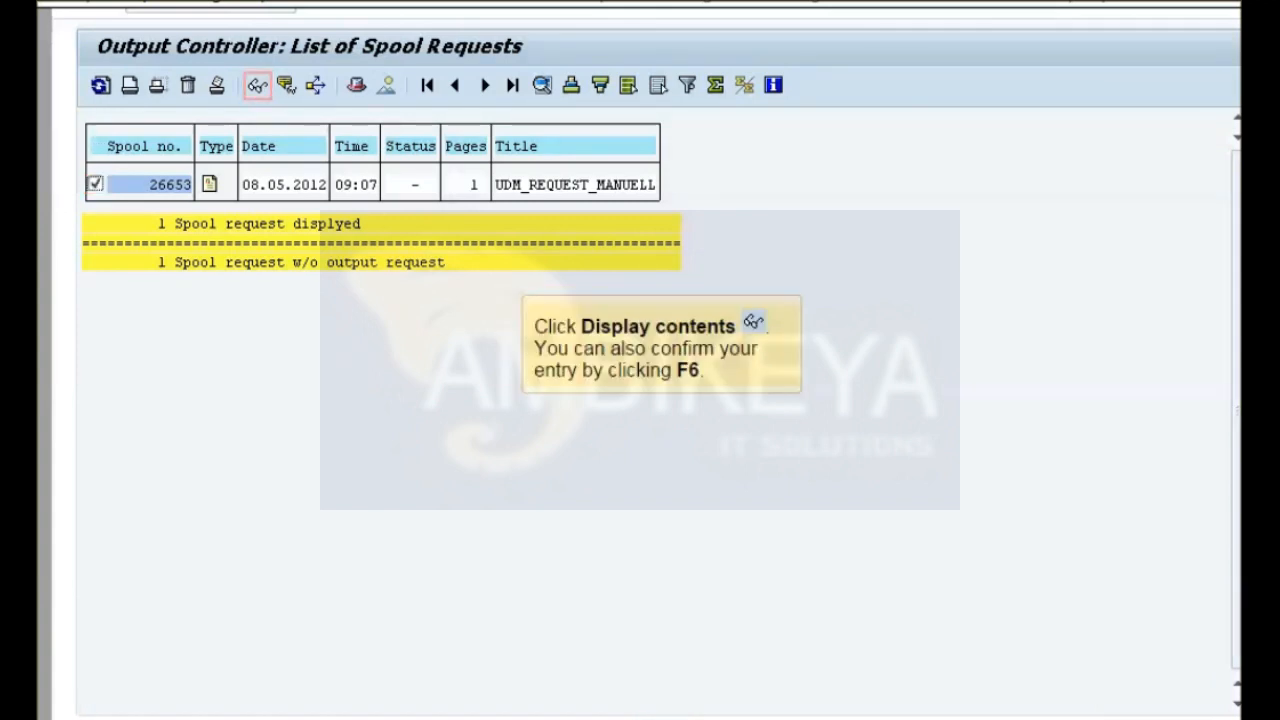
pyautogui.click(257, 86)
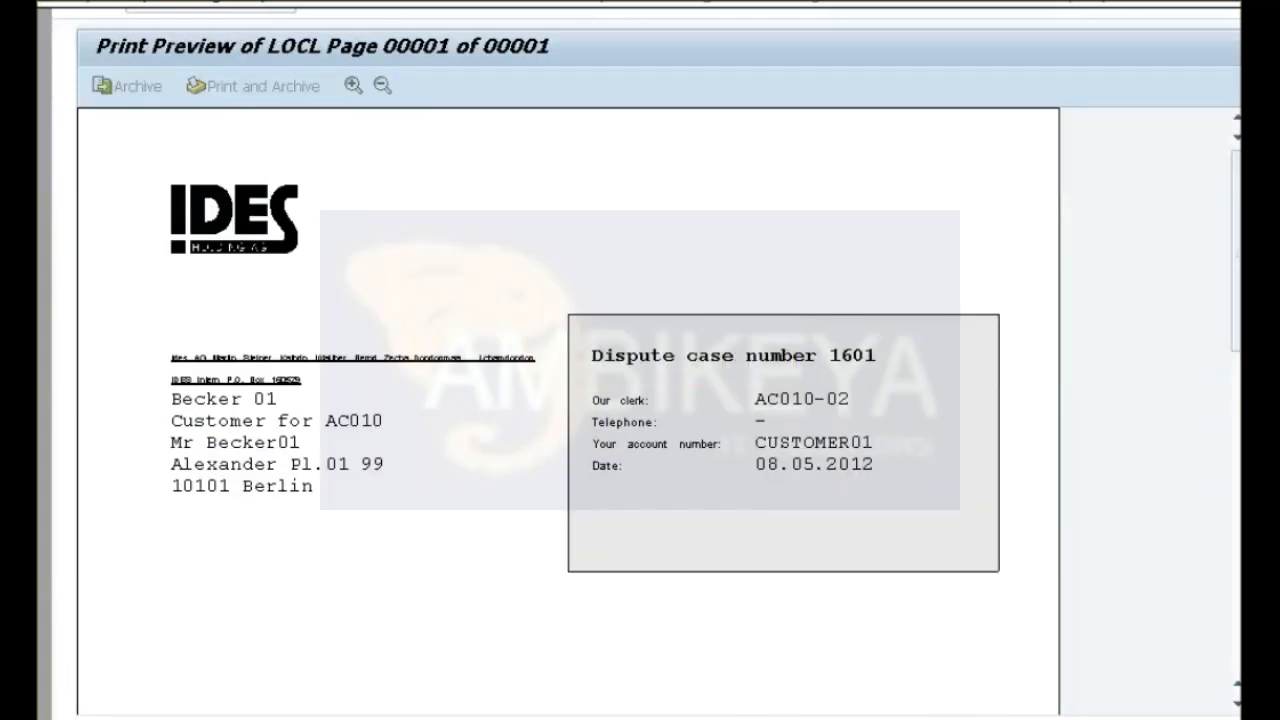
# Read through the dispute query letter in the print preview and return to the spool request selection screen.
pyautogui.click(1236, 515)
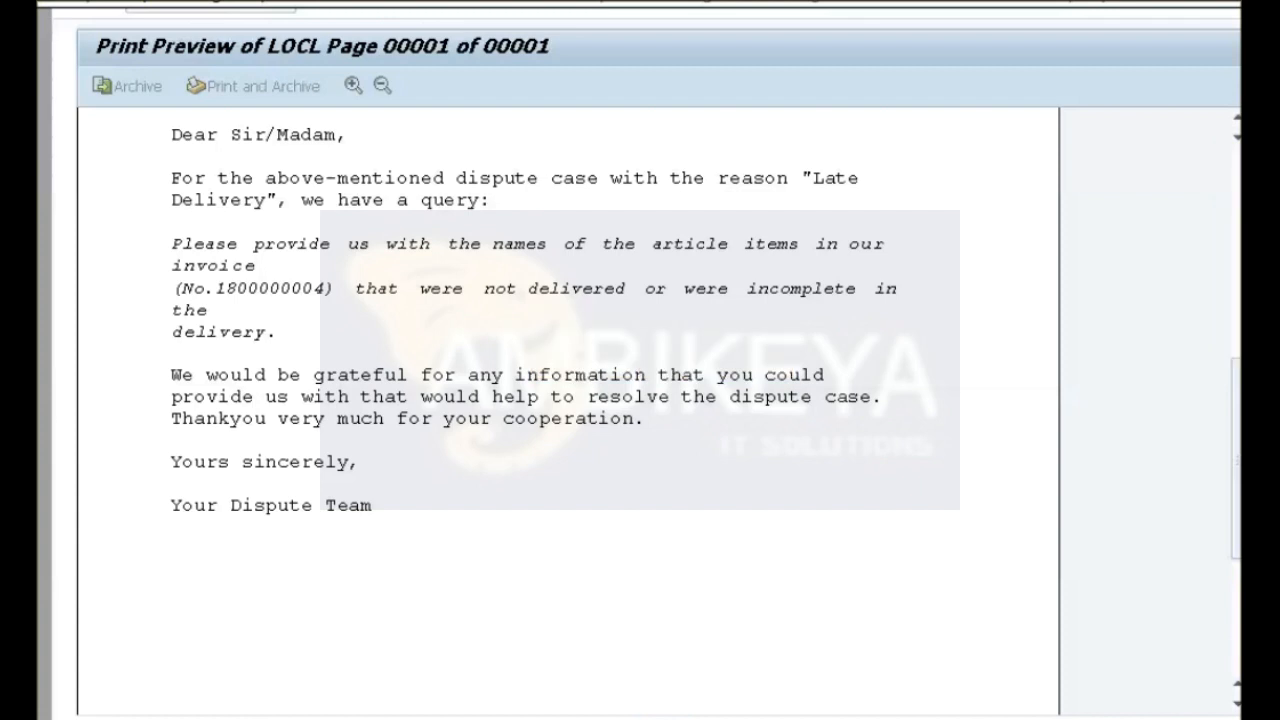
pyautogui.click(1236, 250)
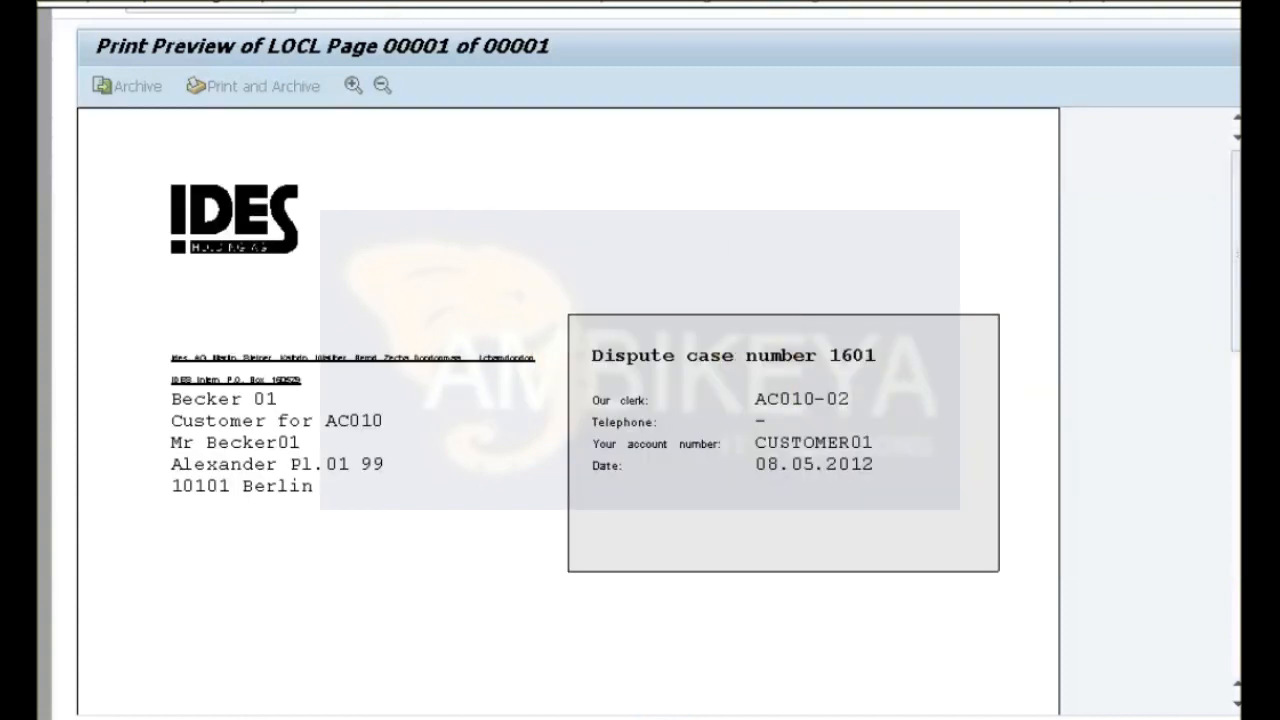
pyautogui.press('F3')
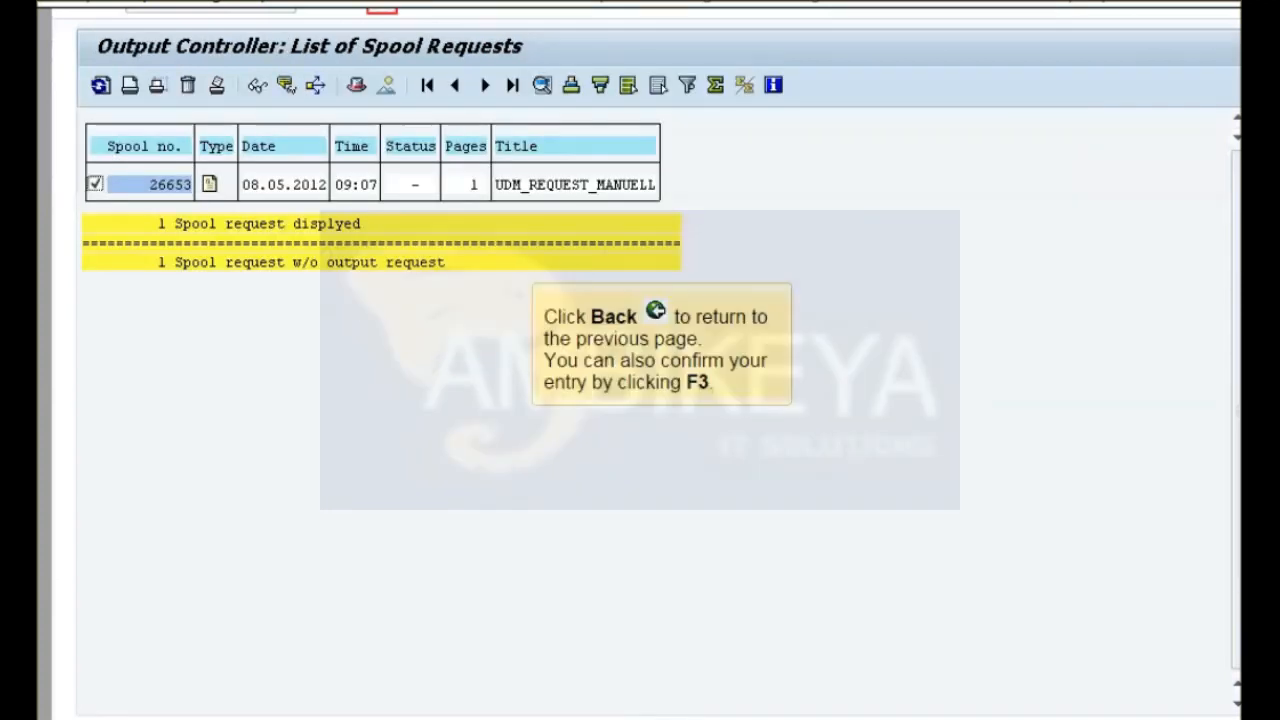
pyautogui.press('F3')
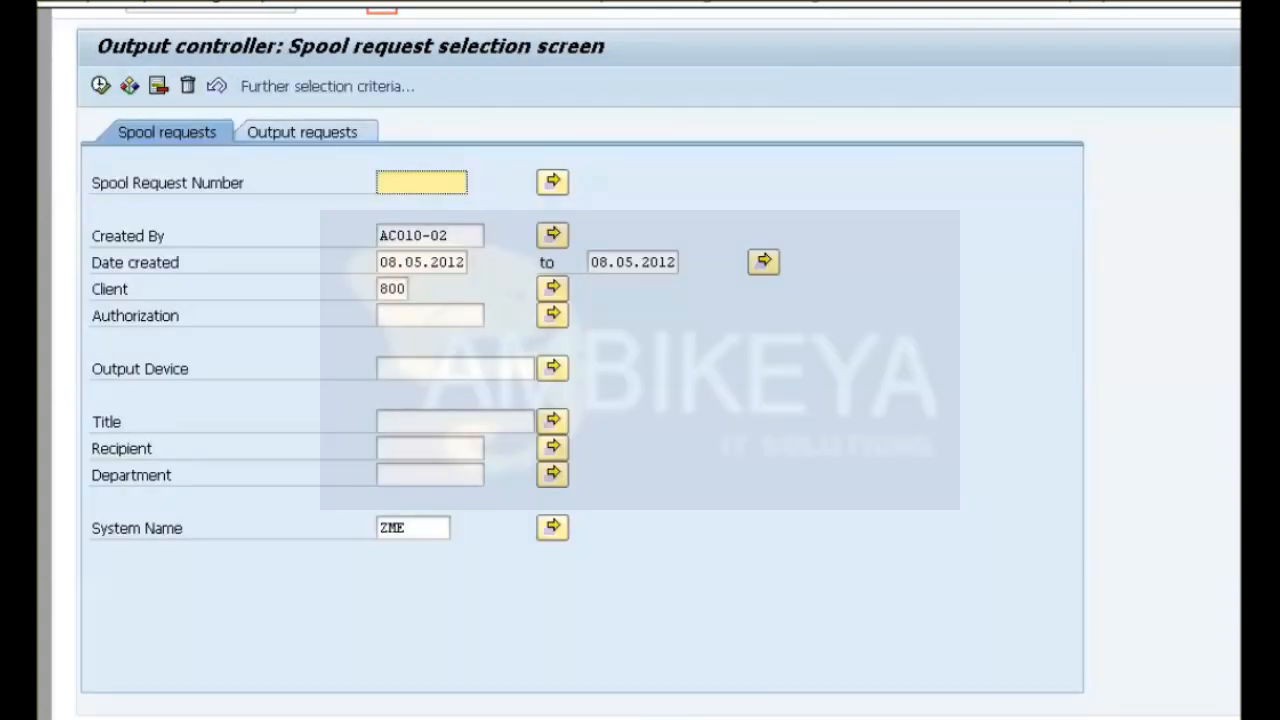
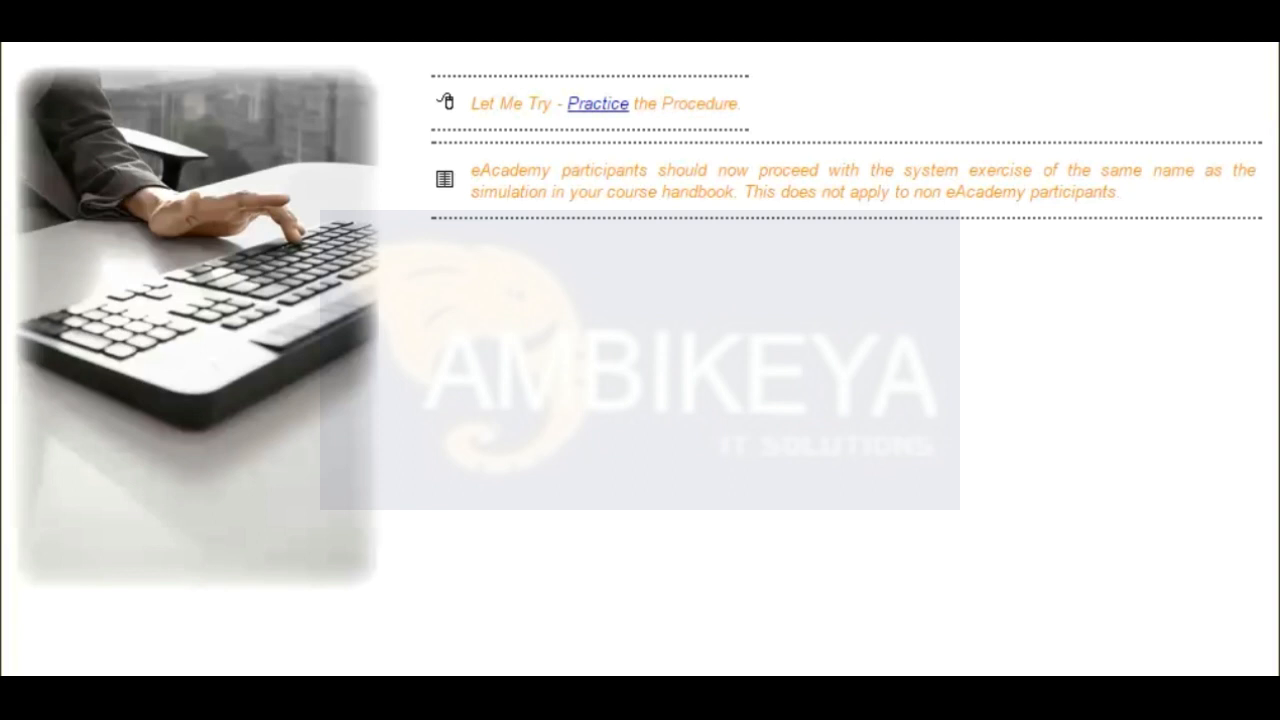
# Start the practice simulation and open sales order creation under Logistics, Sales and Distribution, Sales.
pyautogui.click(606, 105)
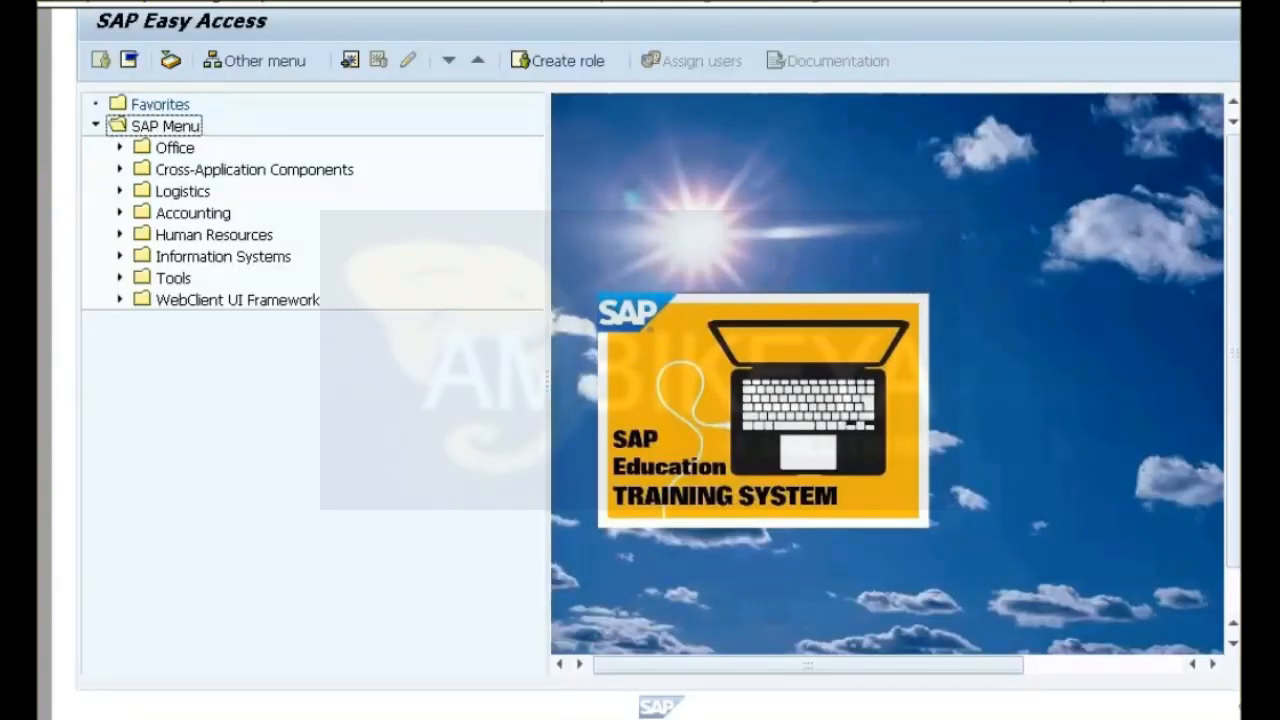
pyautogui.click(120, 191)
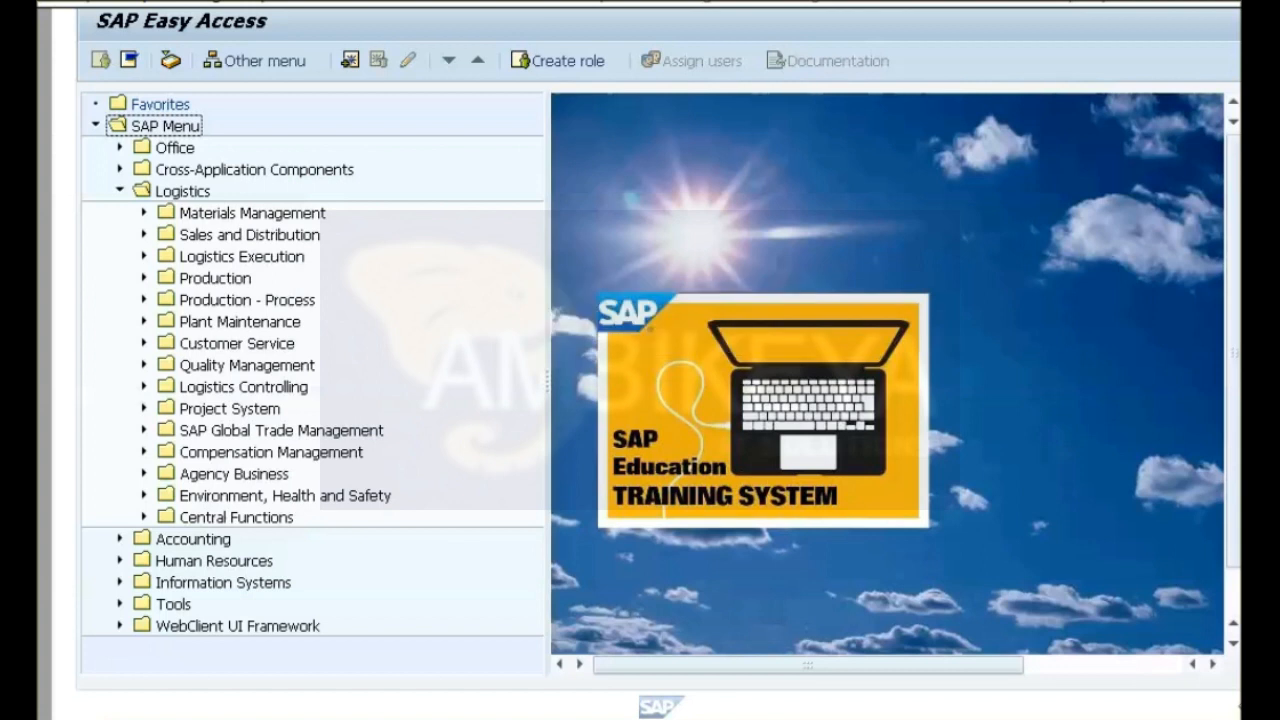
pyautogui.click(144, 234)
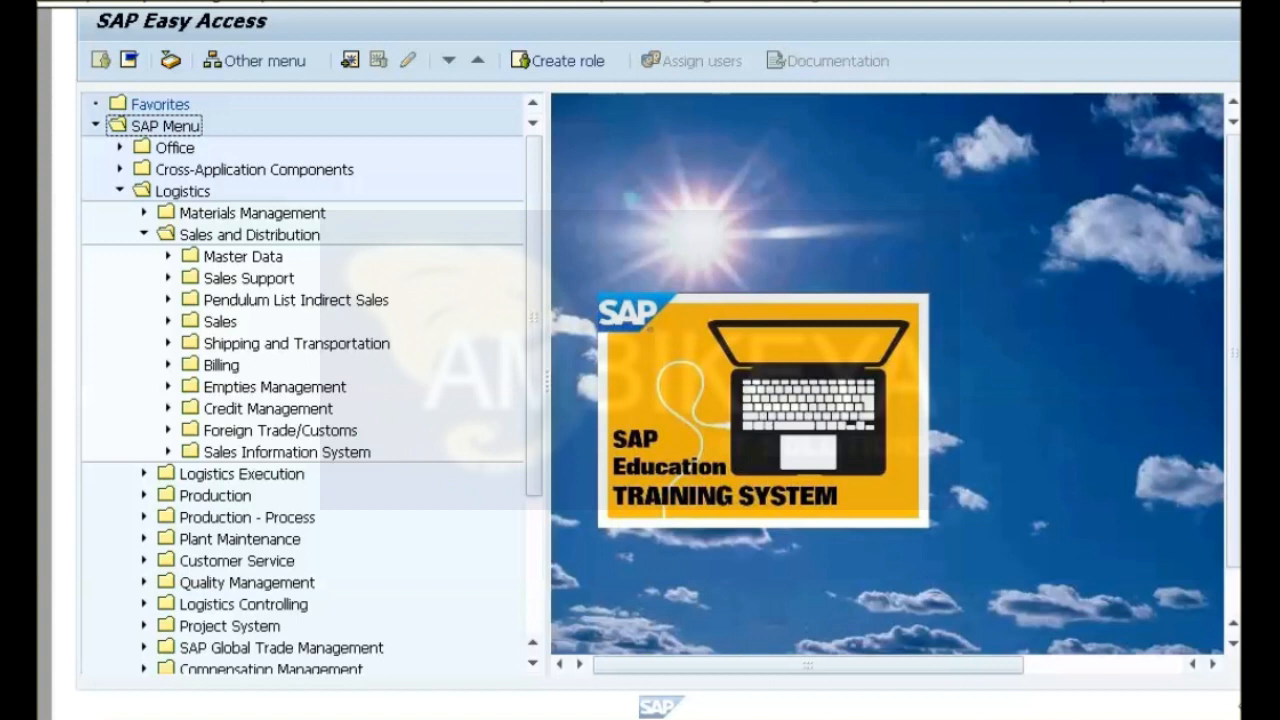
pyautogui.click(168, 321)
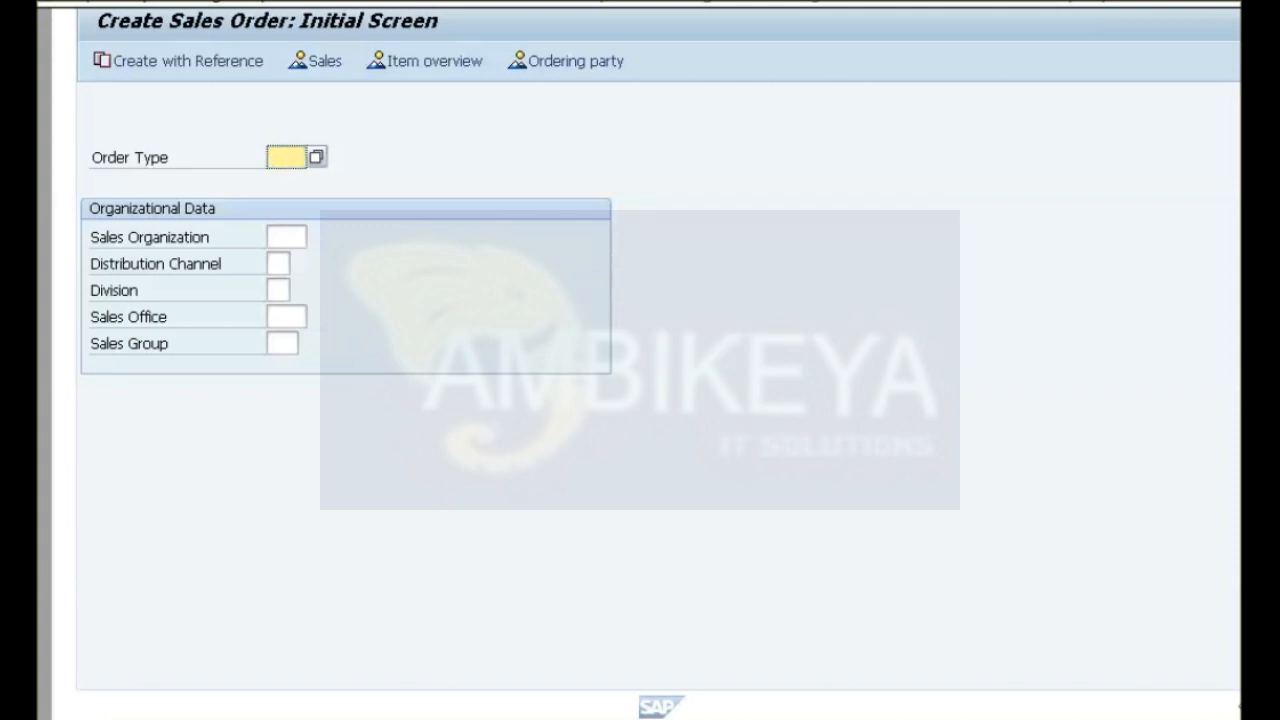
# Start a sales order of type TA for sales organization 1000, distribution channel 10 and division 00.
pyautogui.write('TA')
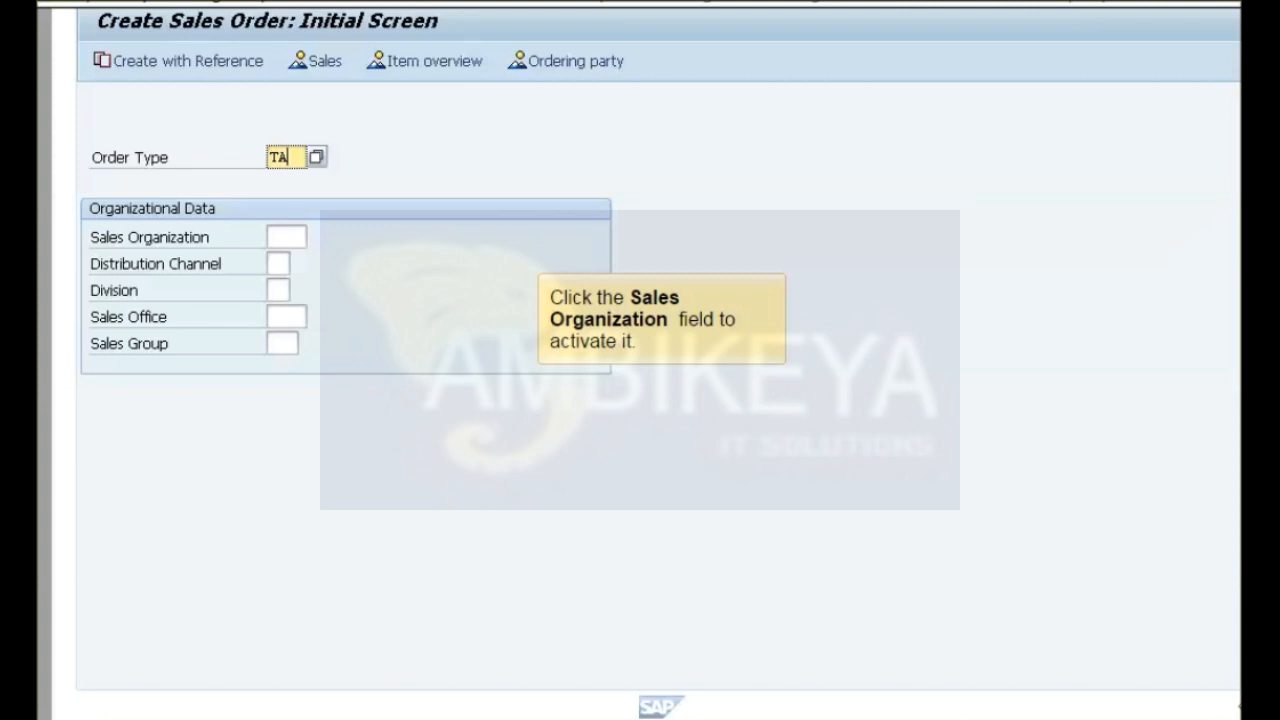
pyautogui.click(286, 237)
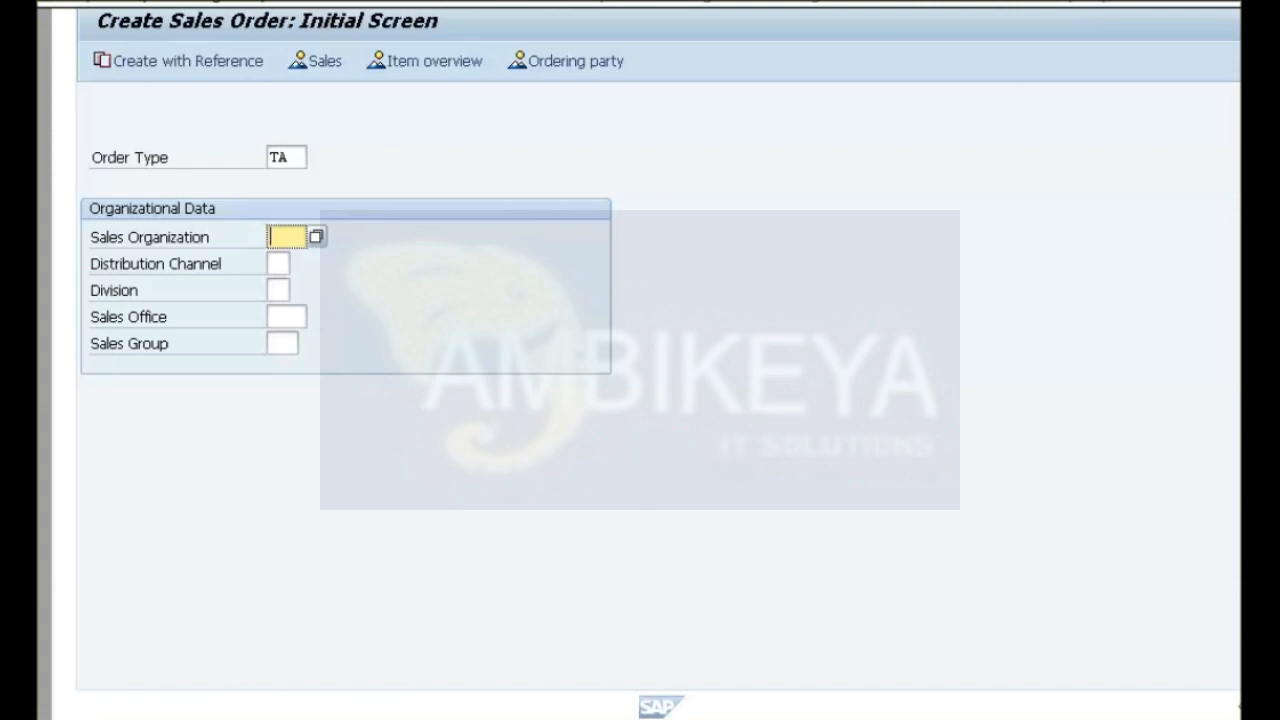
pyautogui.write('1000')
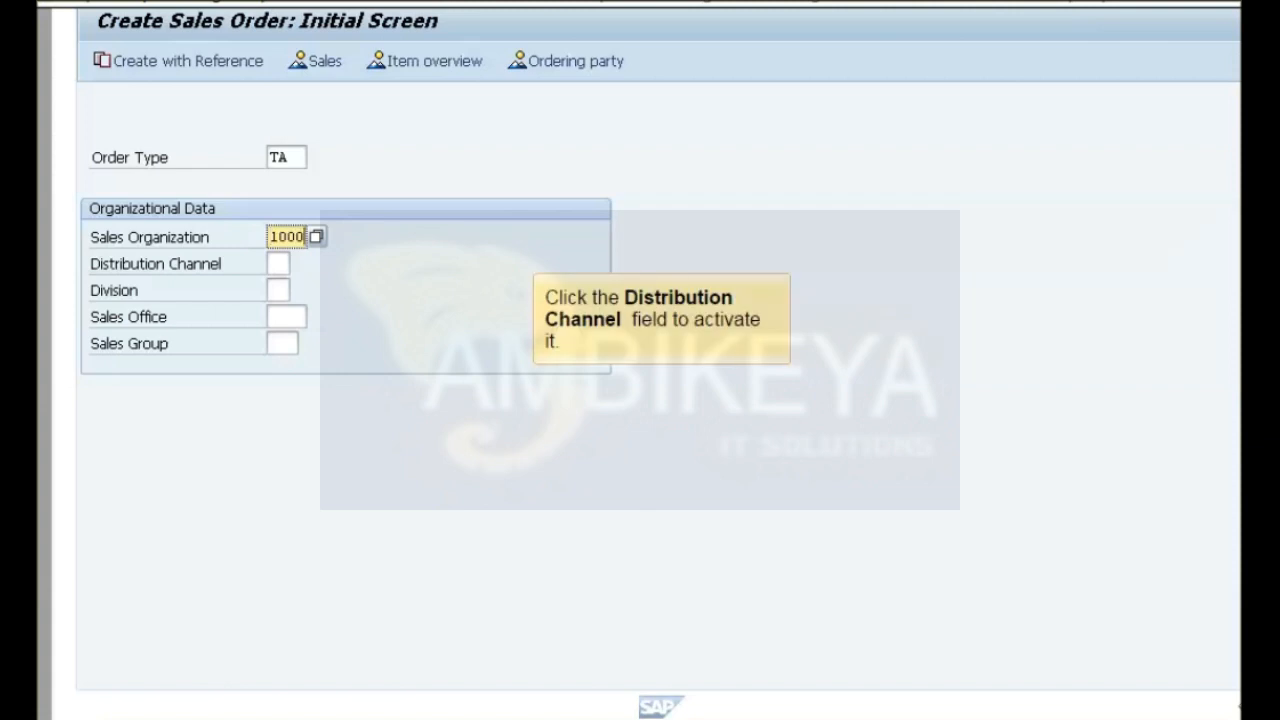
pyautogui.click(278, 264)
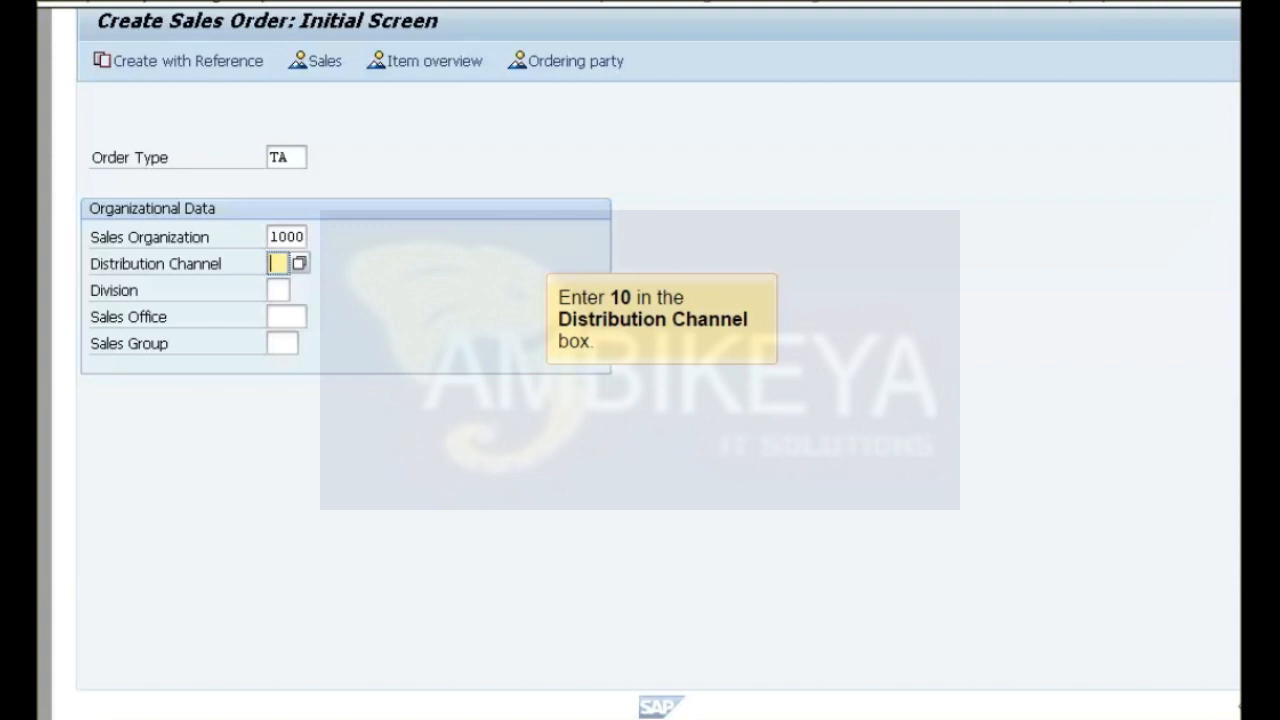
pyautogui.write('10')
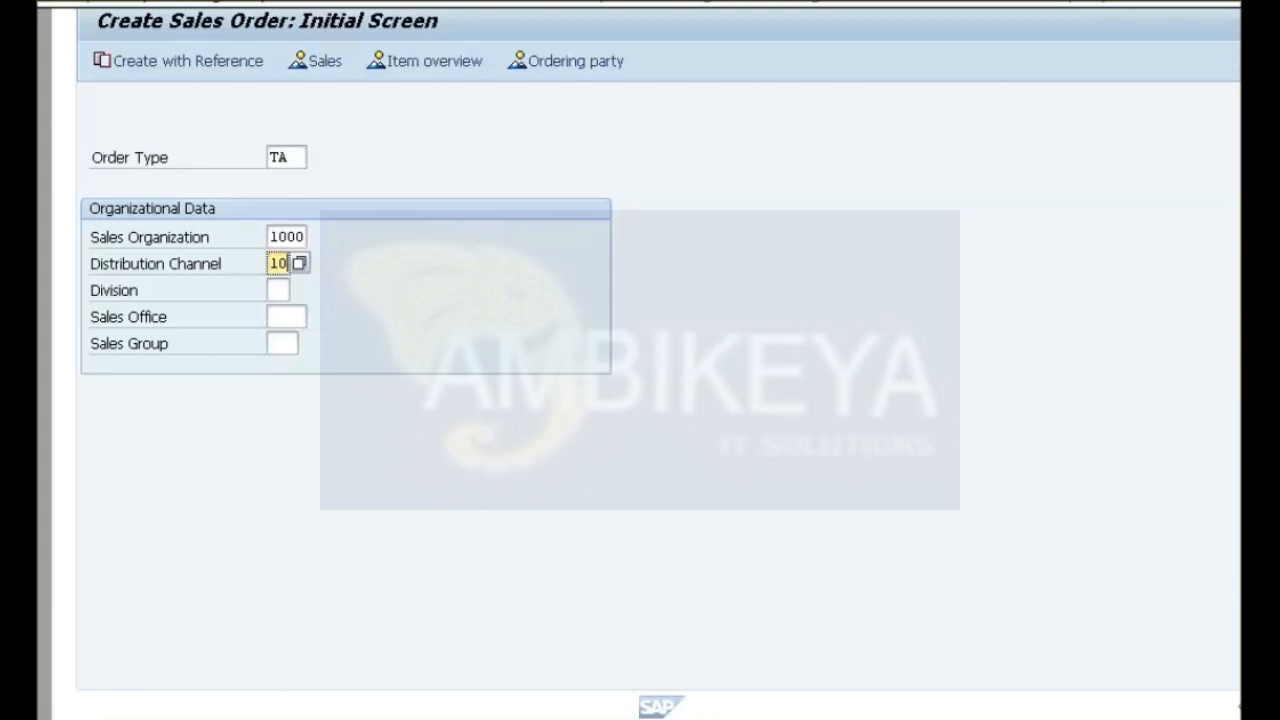
pyautogui.click(278, 290)
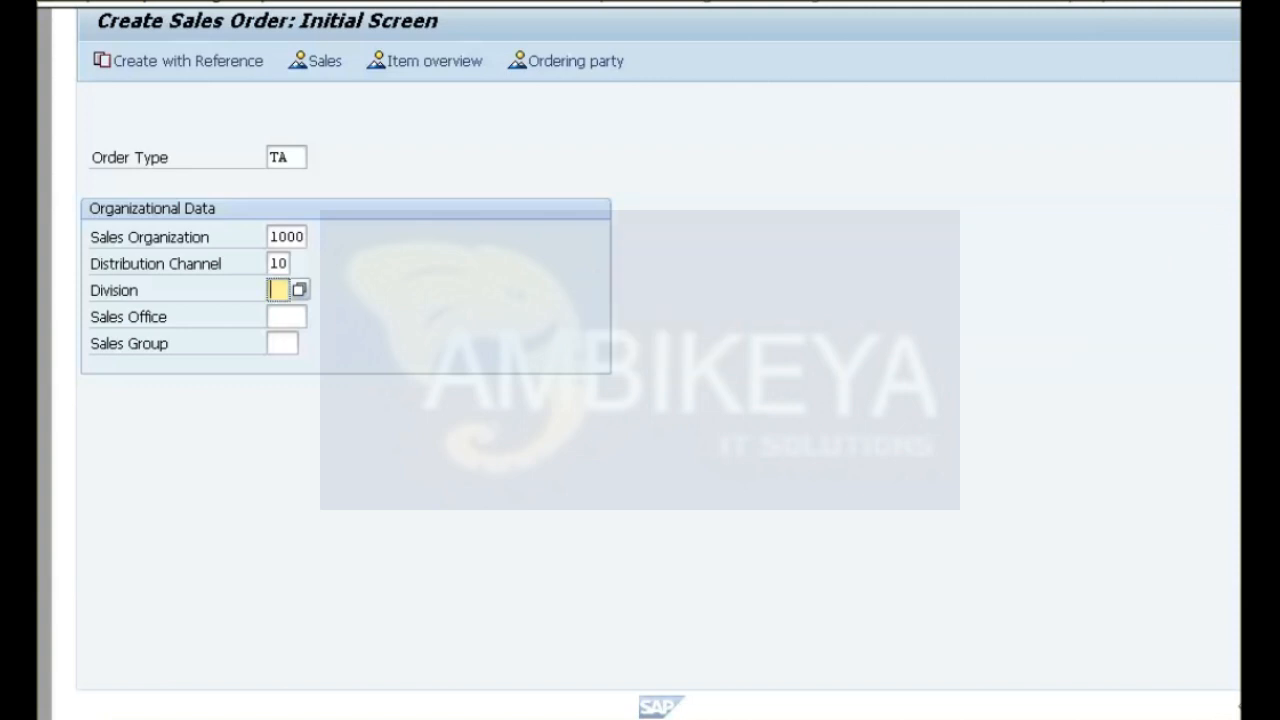
pyautogui.write('00')
pyautogui.press('Return')
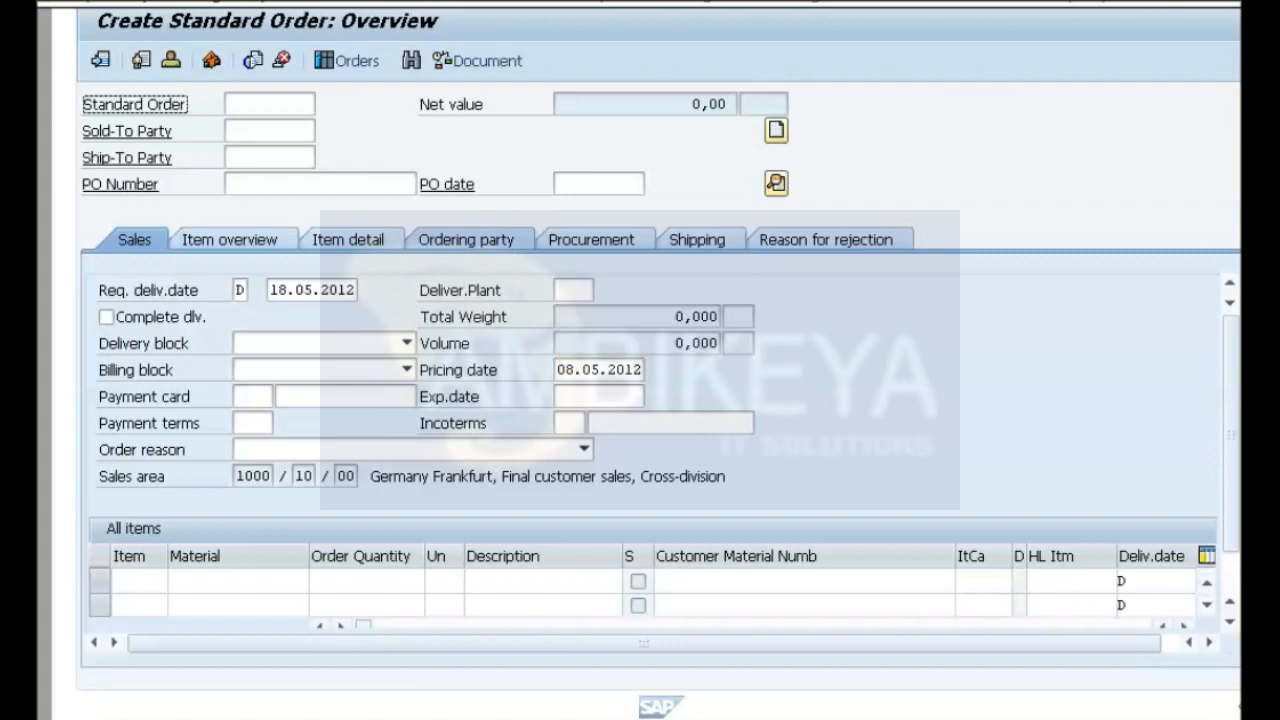
# Enter the sold-to party and the customer's purchase order number in the standard order, with PO date 08.05.2012.
pyautogui.click(269, 131)
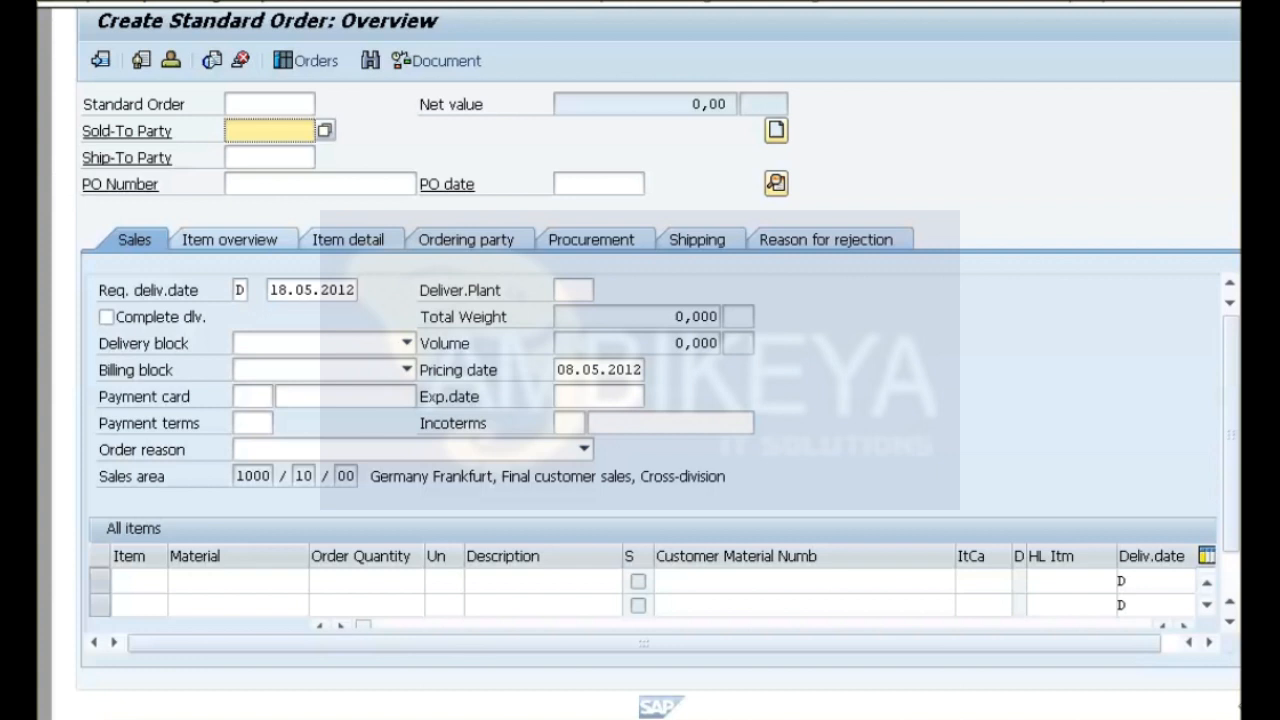
pyautogui.write('Customer01')
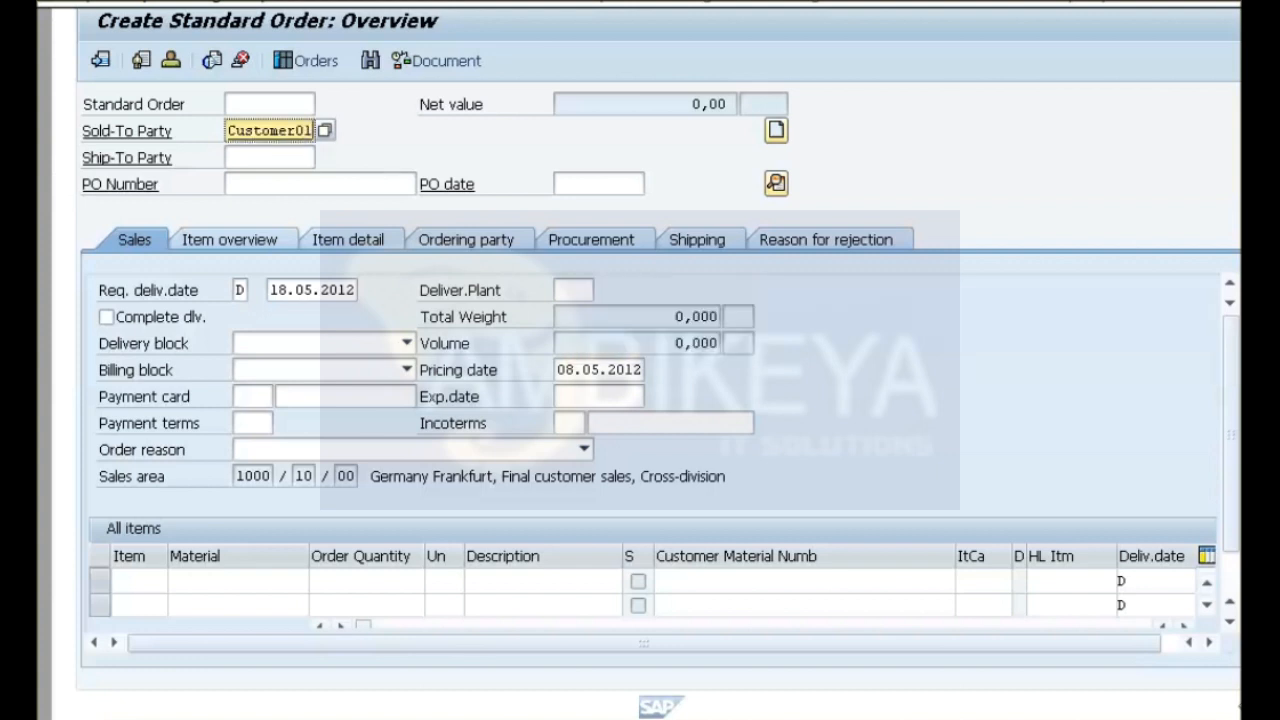
pyautogui.click(320, 184)
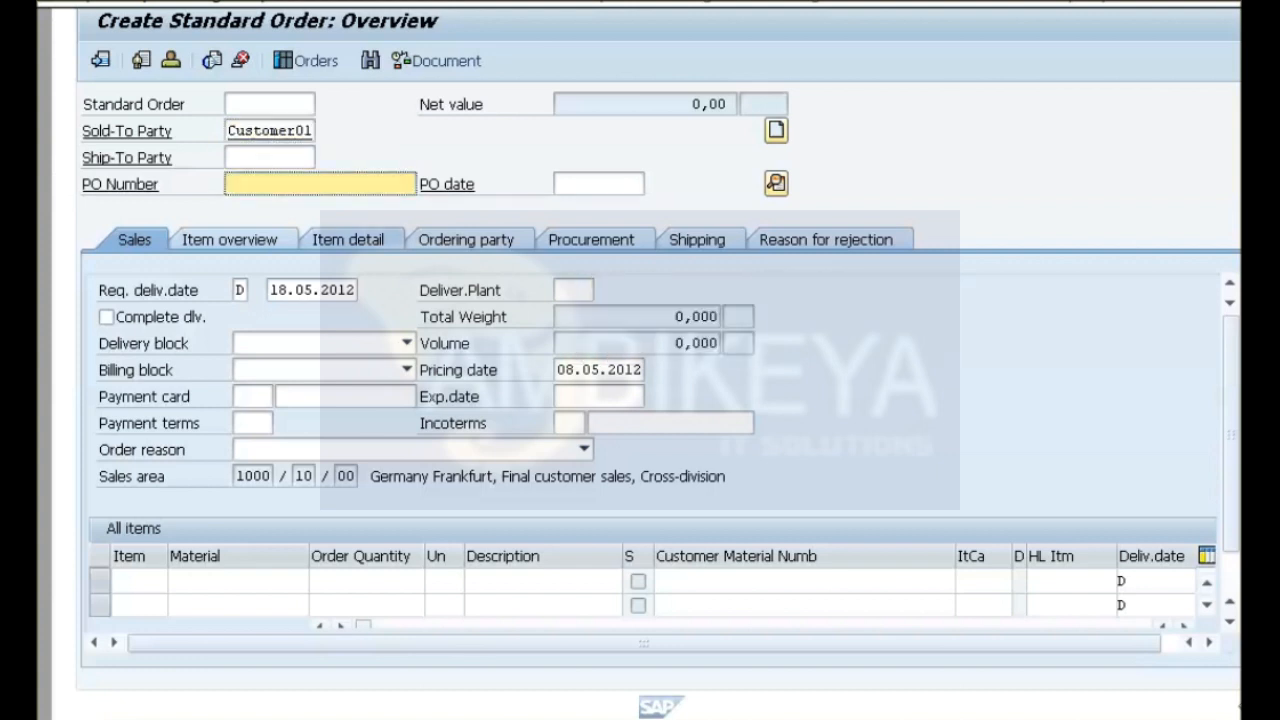
pyautogui.write('1201')
pyautogui.click(599, 184)
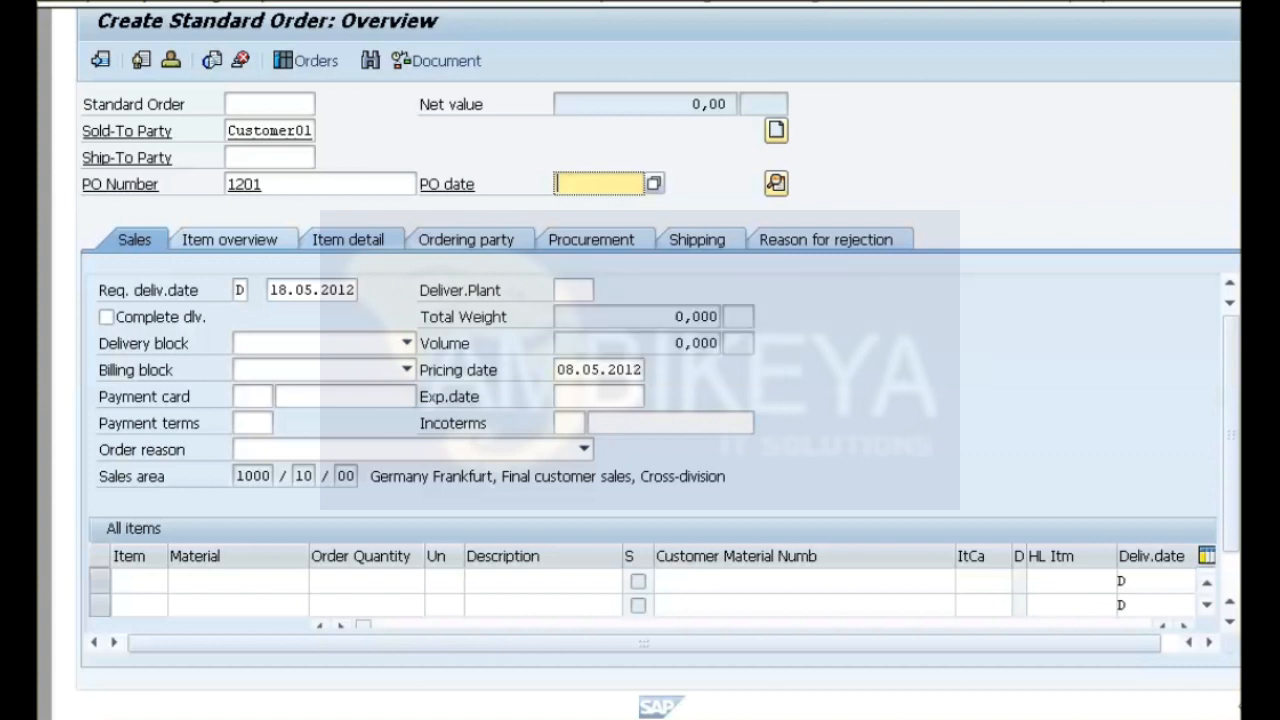
pyautogui.click(654, 184)
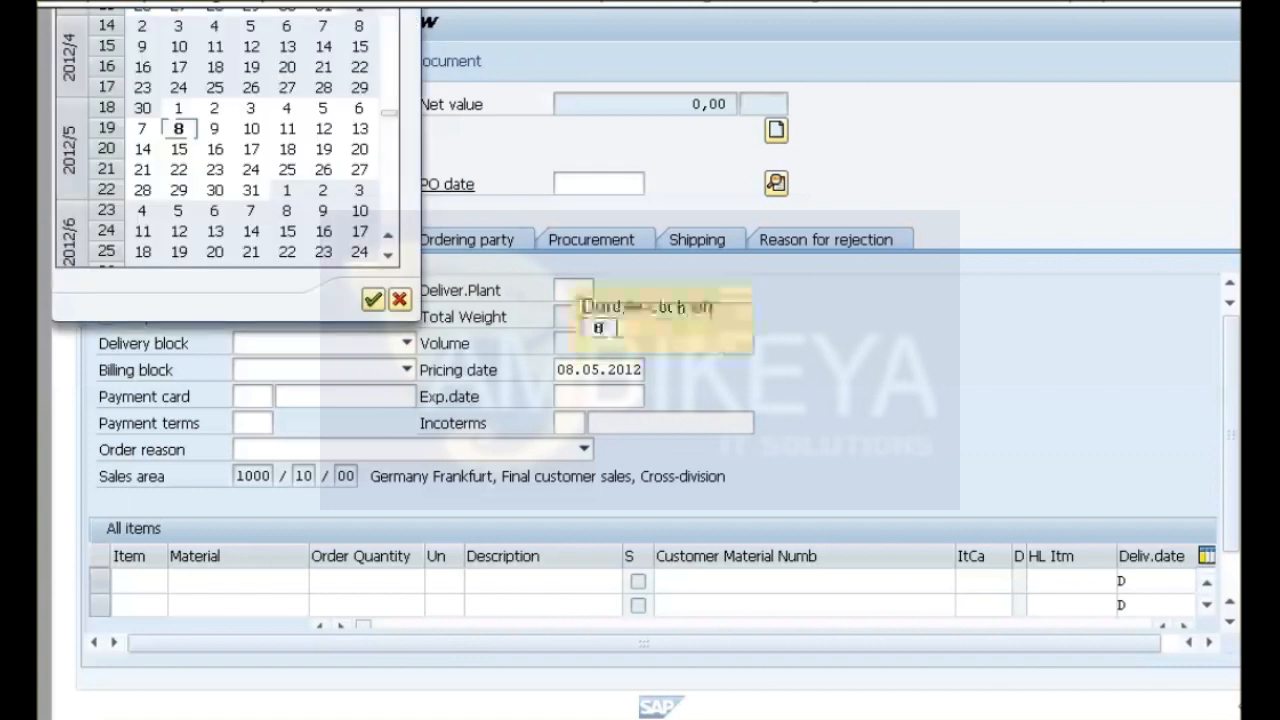
pyautogui.doubleClick(179, 129)
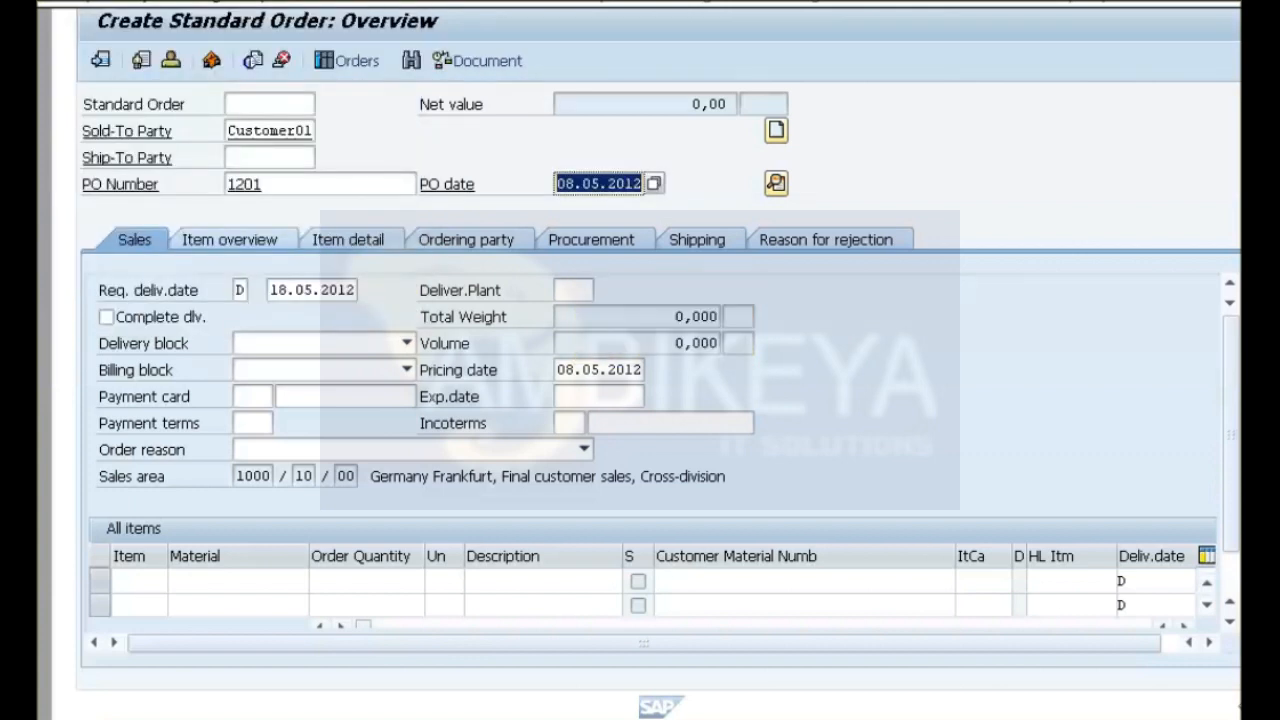
# Add material P-109 with order quantity 2, save the standard order, and return to the collapsed SAP menu.
pyautogui.click(237, 581)
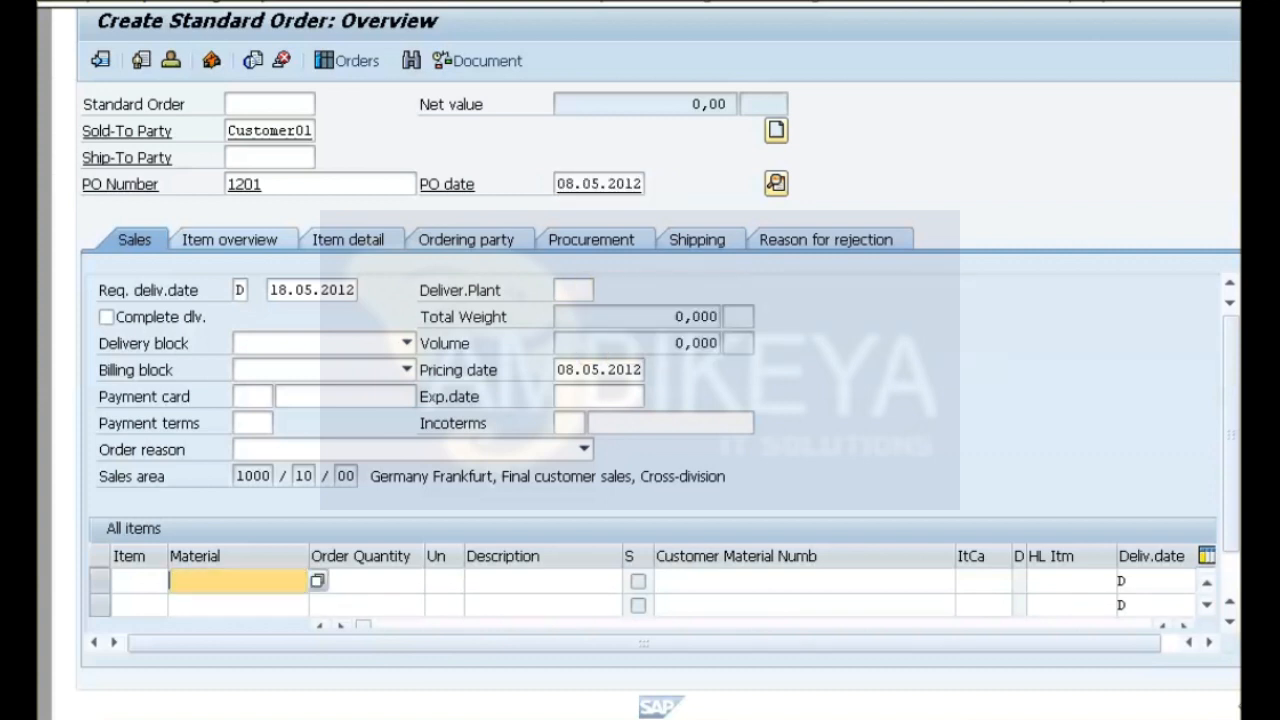
pyautogui.write('P-109')
pyautogui.click(366, 581)
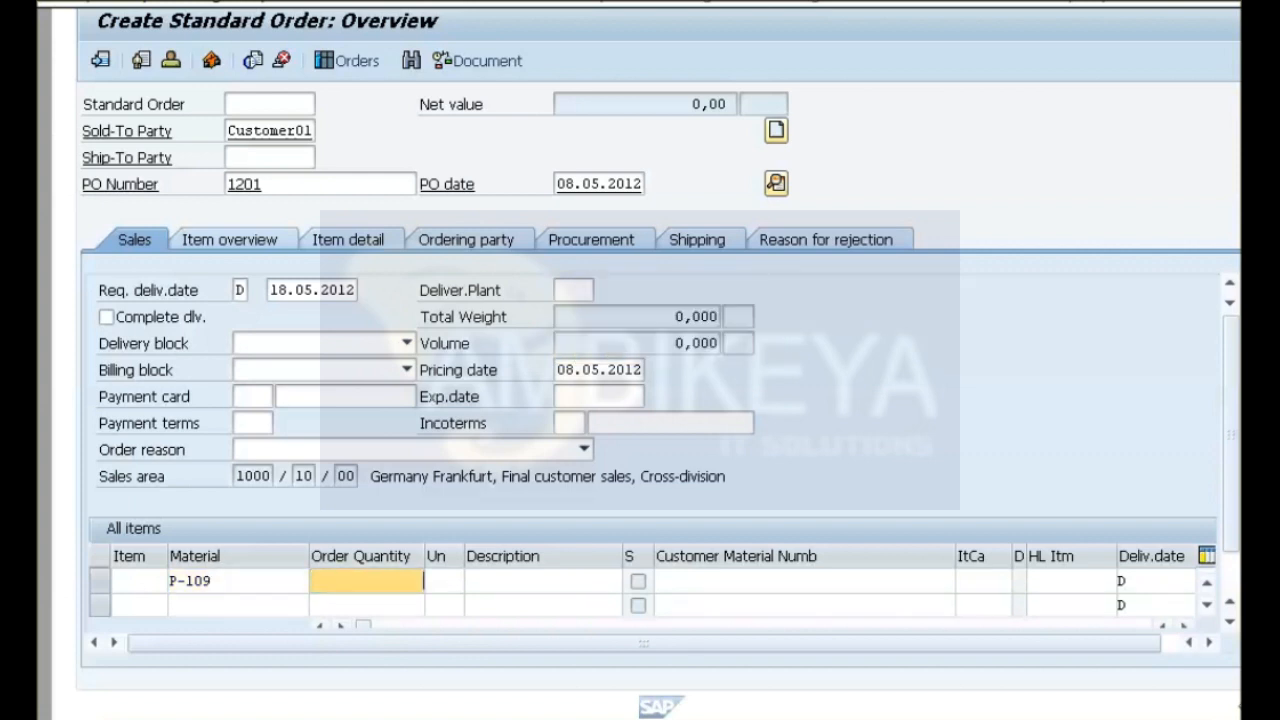
pyautogui.write('2')
pyautogui.press('Return')
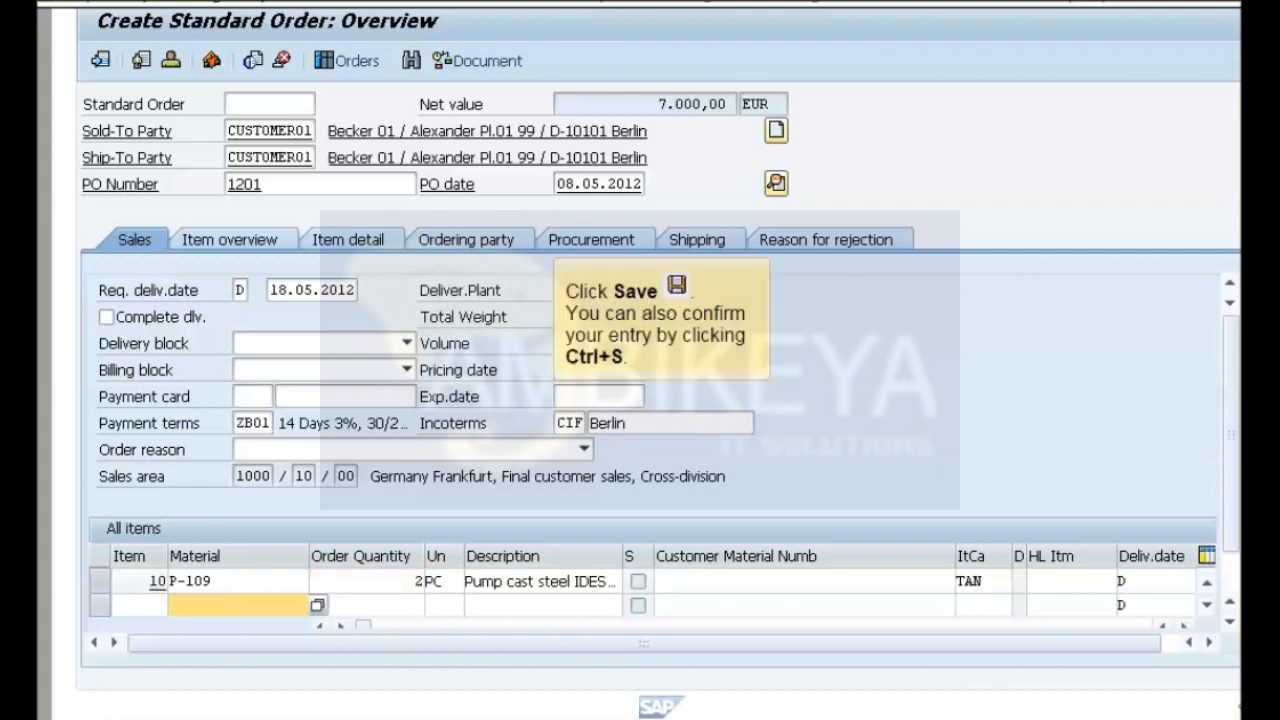
pyautogui.hotkey('ctrl', 's')
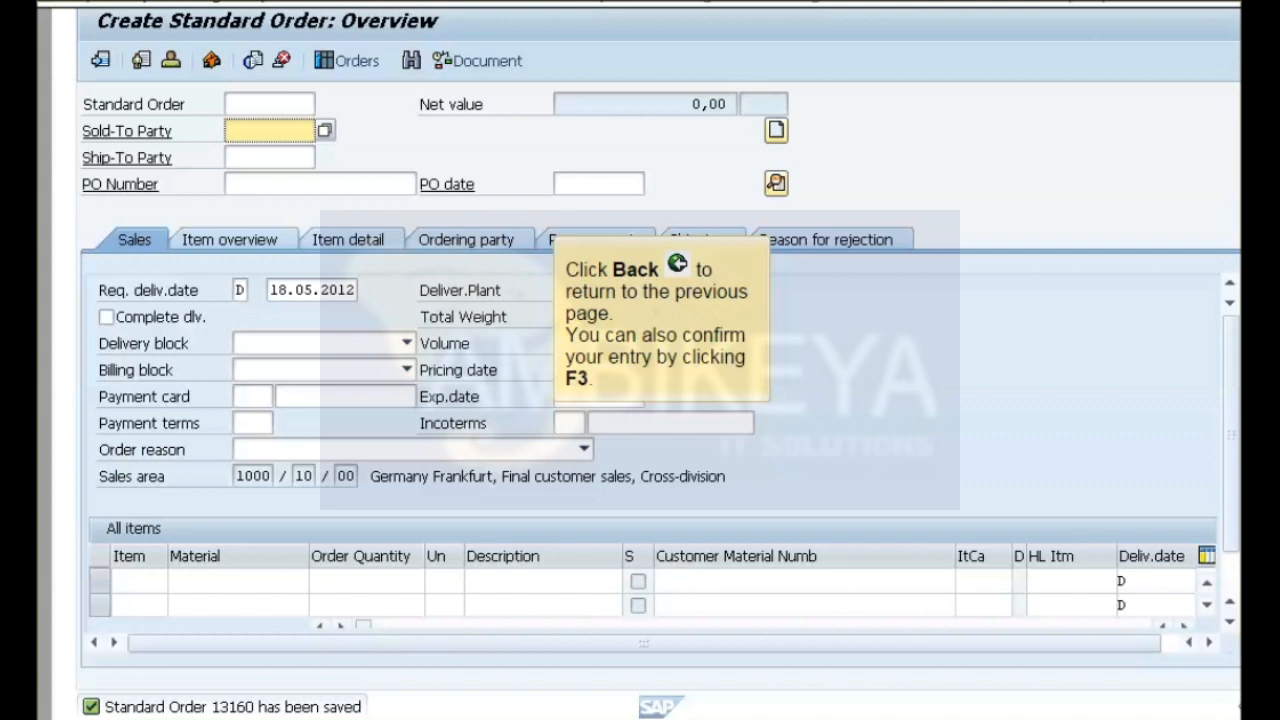
pyautogui.press('F3')
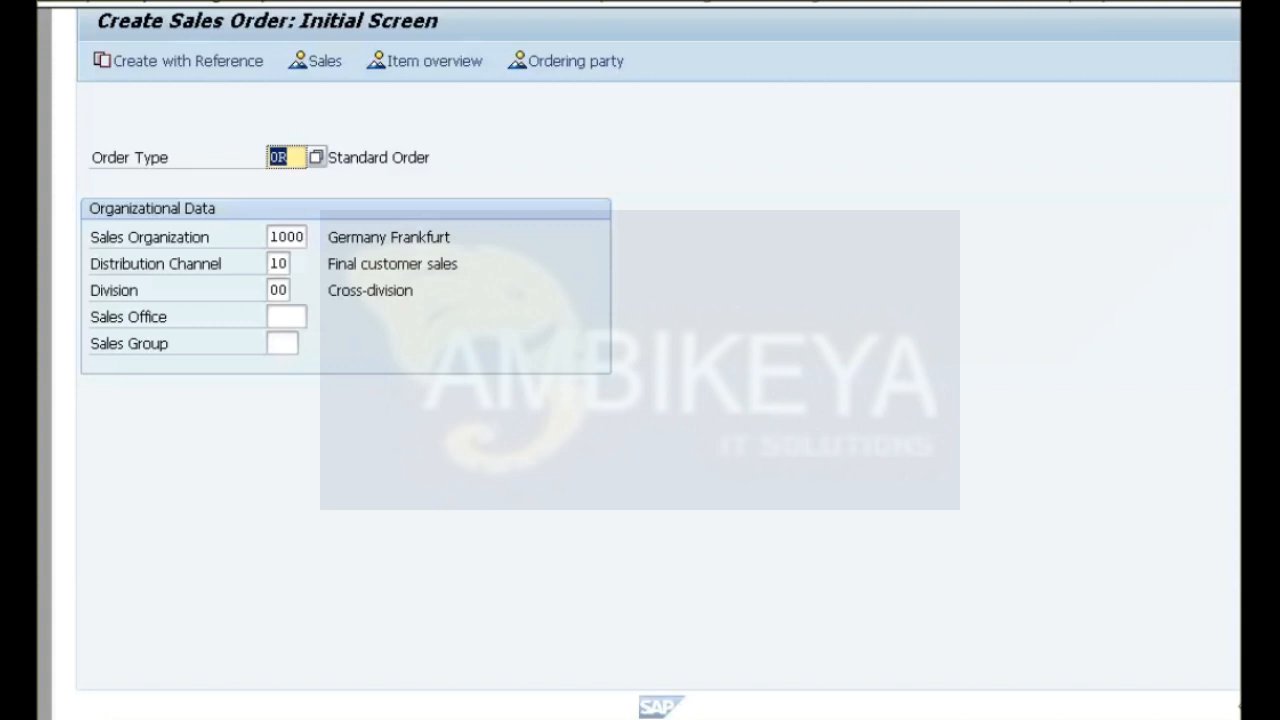
pyautogui.press('F3')
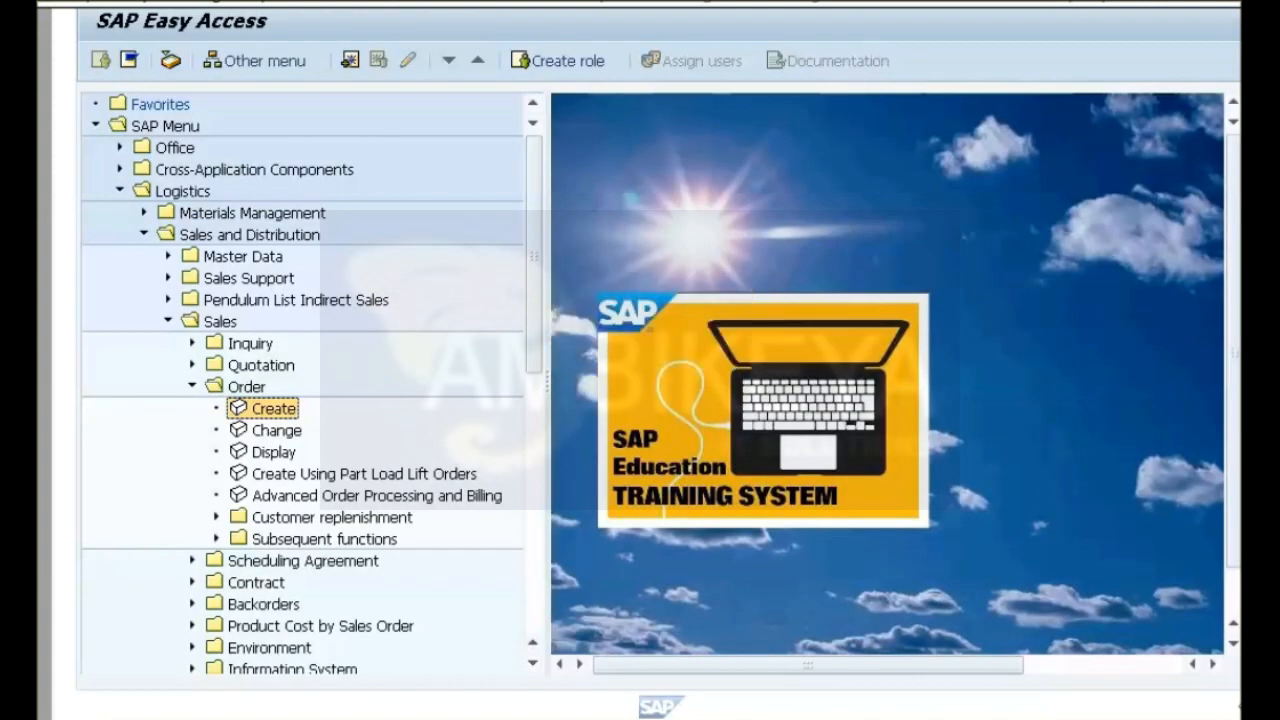
pyautogui.hotkey('ctrl', 'F11')
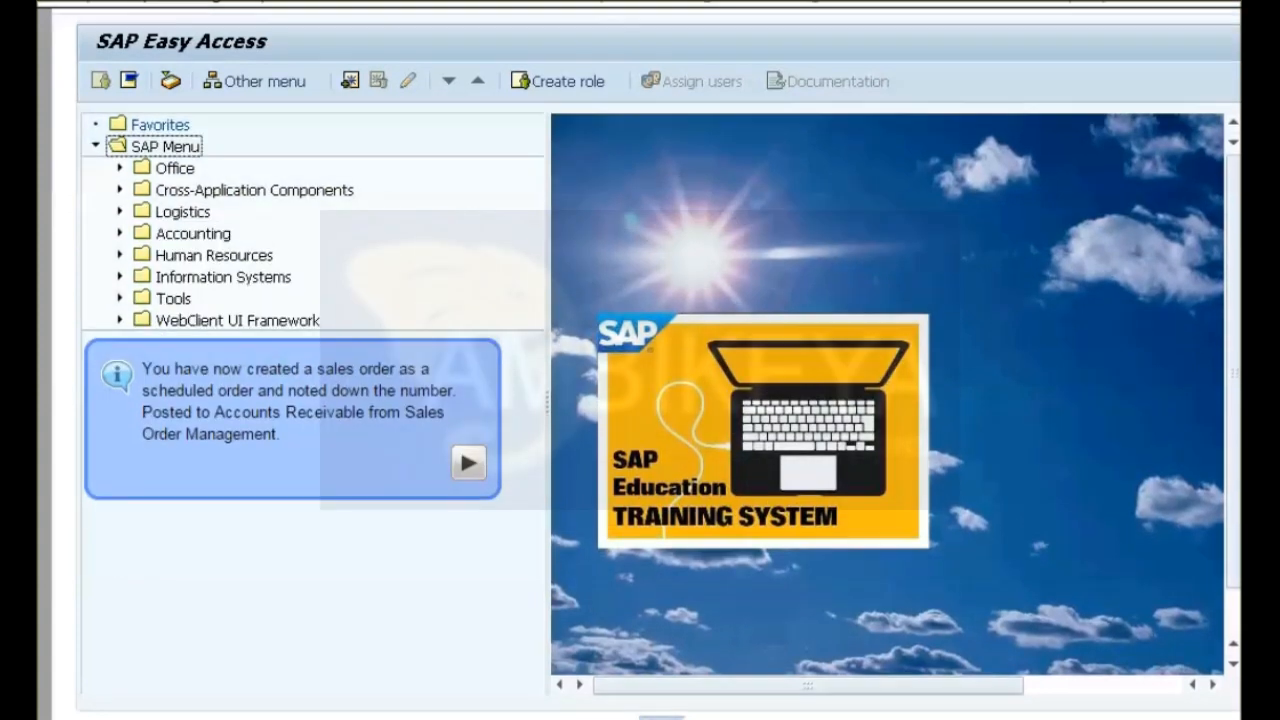
# Create and save the outbound delivery for the sales order from shipping point 1000 with selection date 18.05.2012.
pyautogui.press('Return')
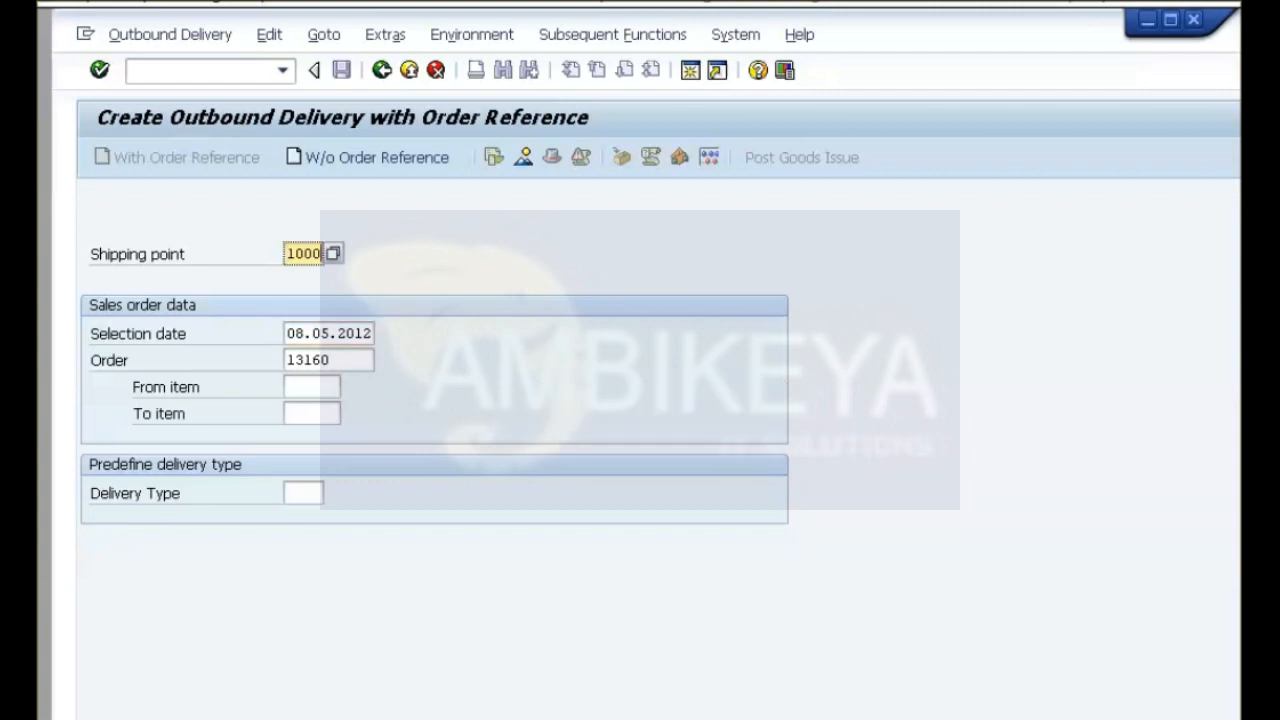
pyautogui.click(329, 333)
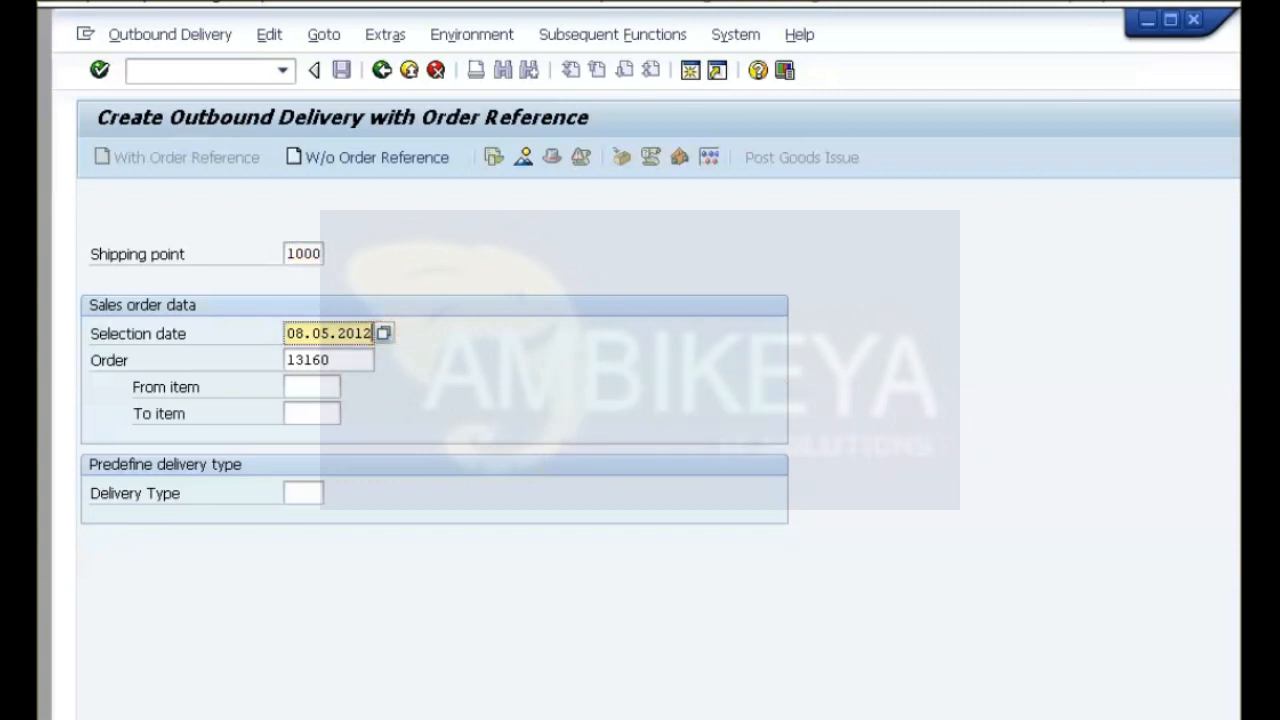
pyautogui.click(384, 333)
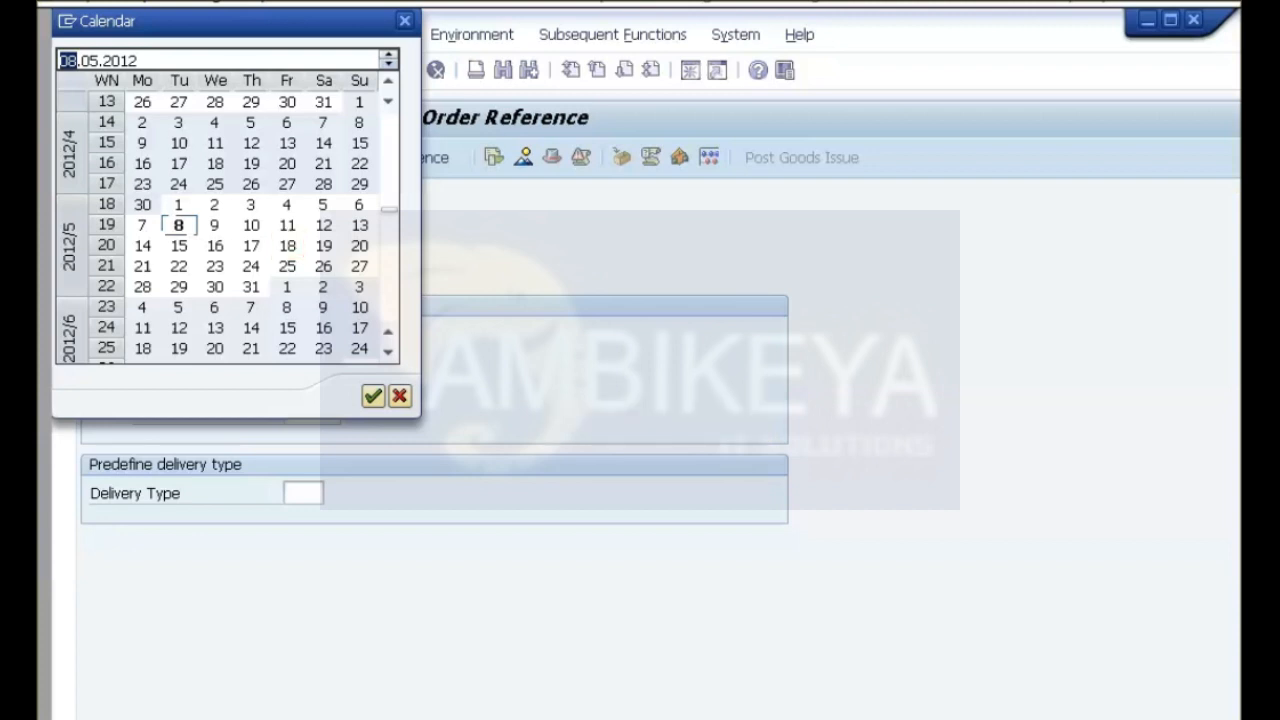
pyautogui.doubleClick(287, 245)
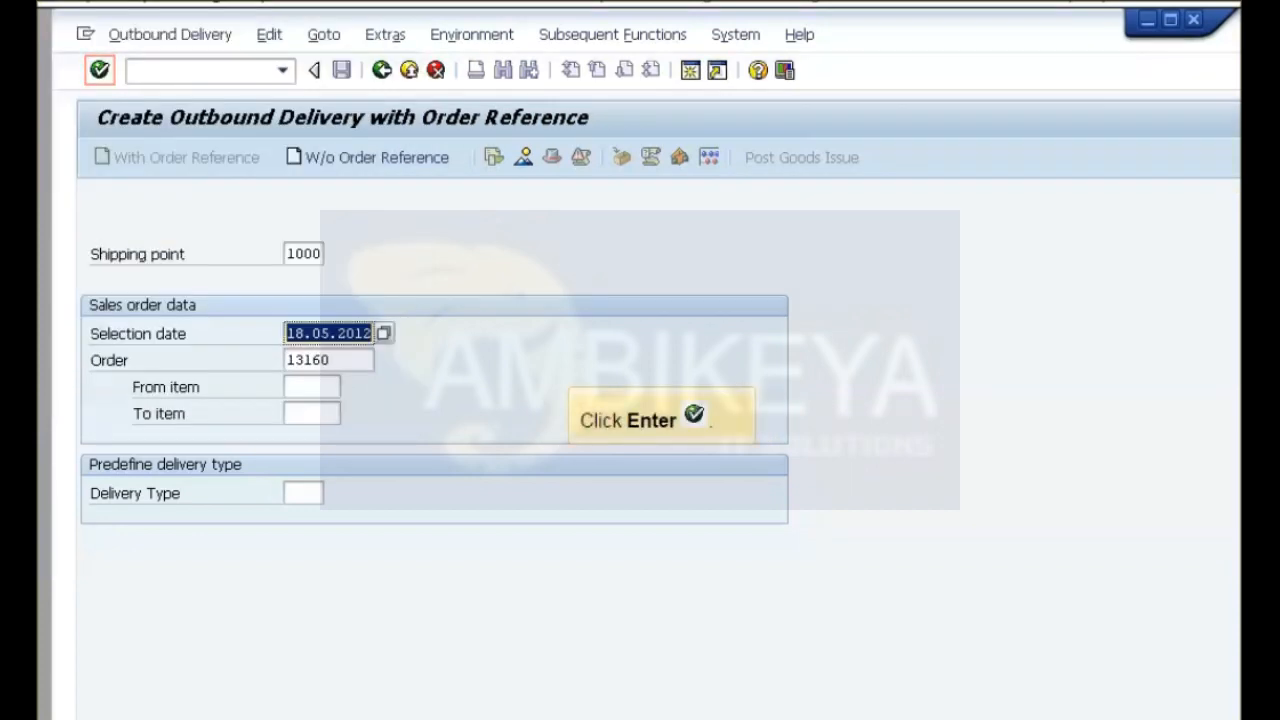
pyautogui.press('Return')
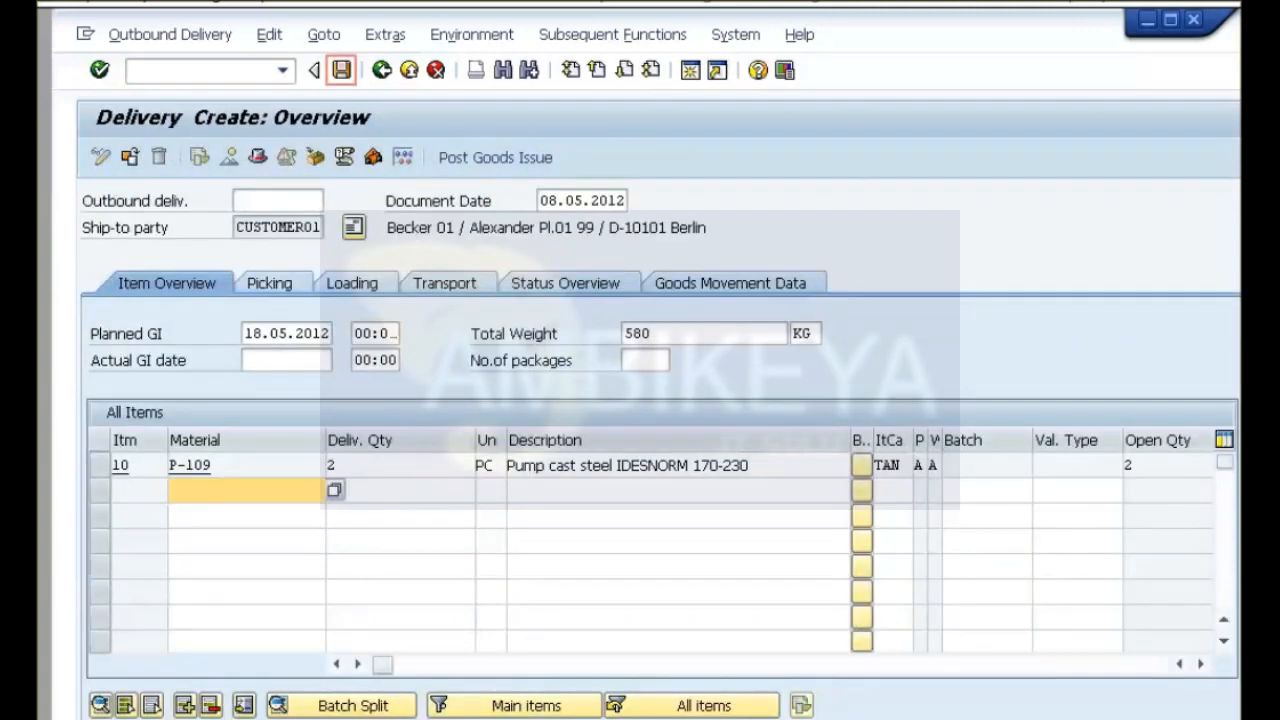
pyautogui.hotkey('ctrl', 's')
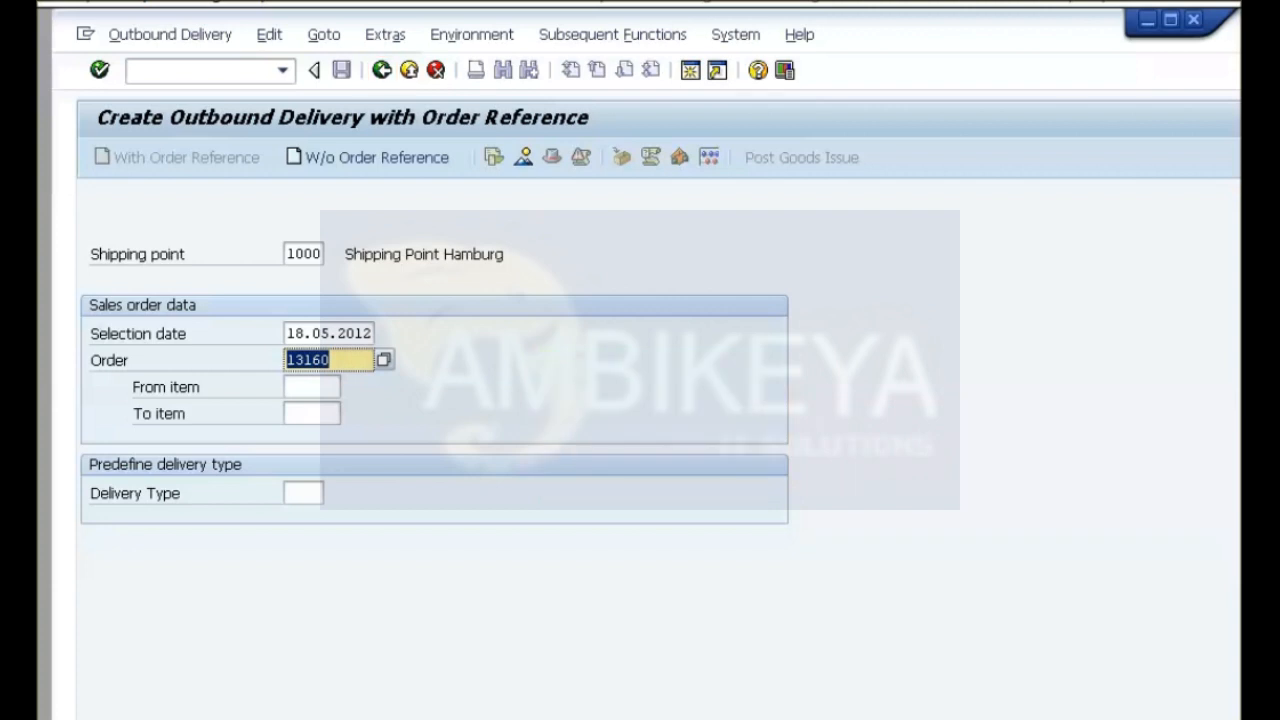
pyautogui.press('F3')
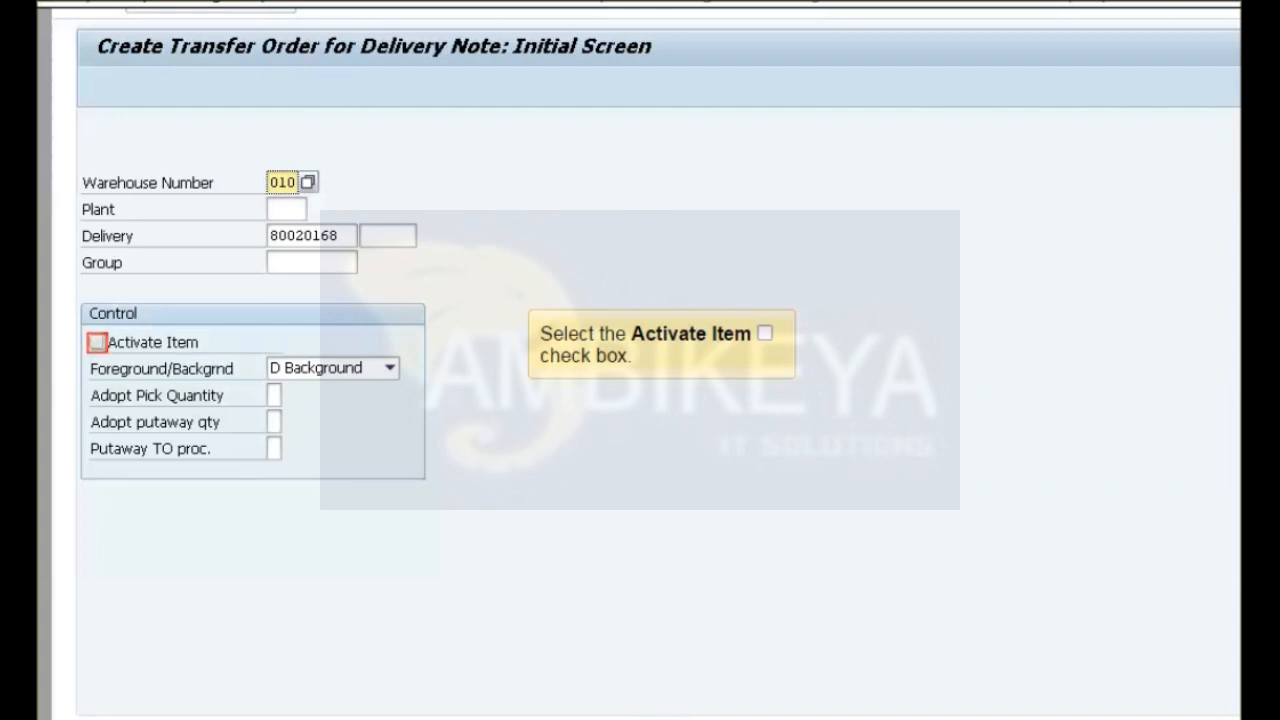
# Create the delivery's transfer order in warehouse 010 with Activate Item and System-Guided processing, and return to the SAP menu.
pyautogui.click(97, 342)
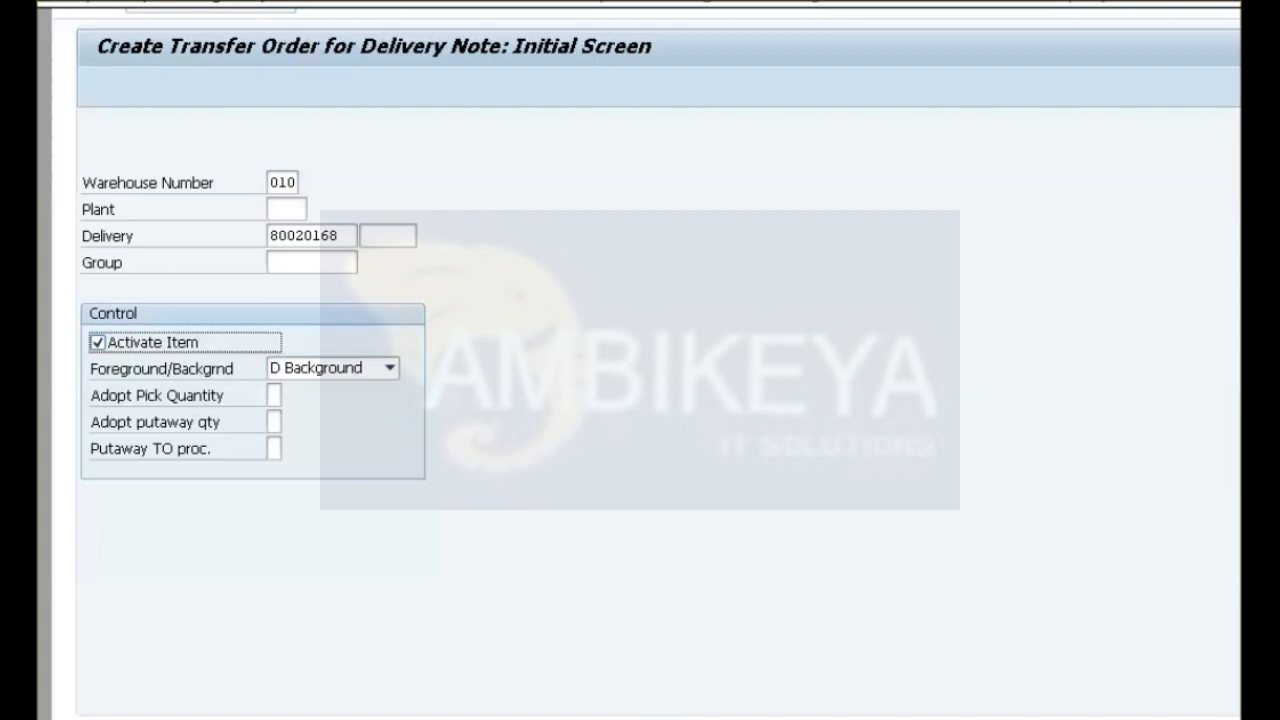
pyautogui.click(390, 368)
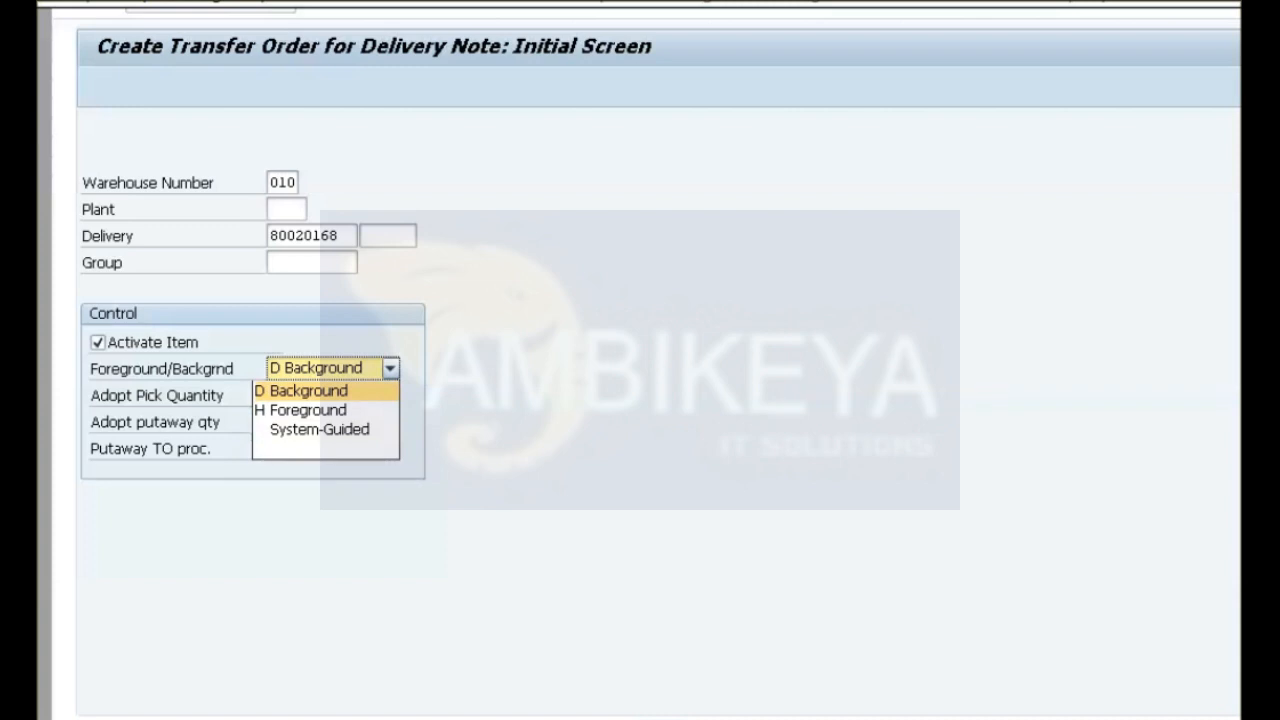
pyautogui.click(320, 430)
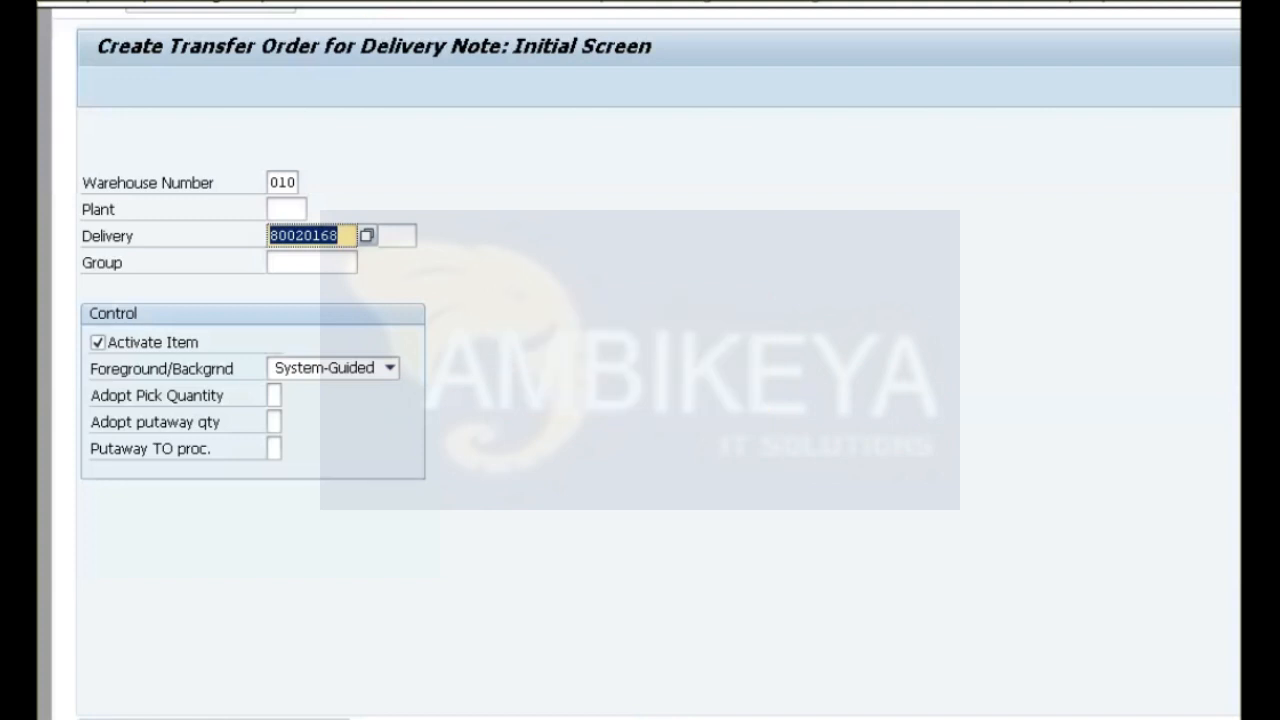
pyautogui.press('F3')
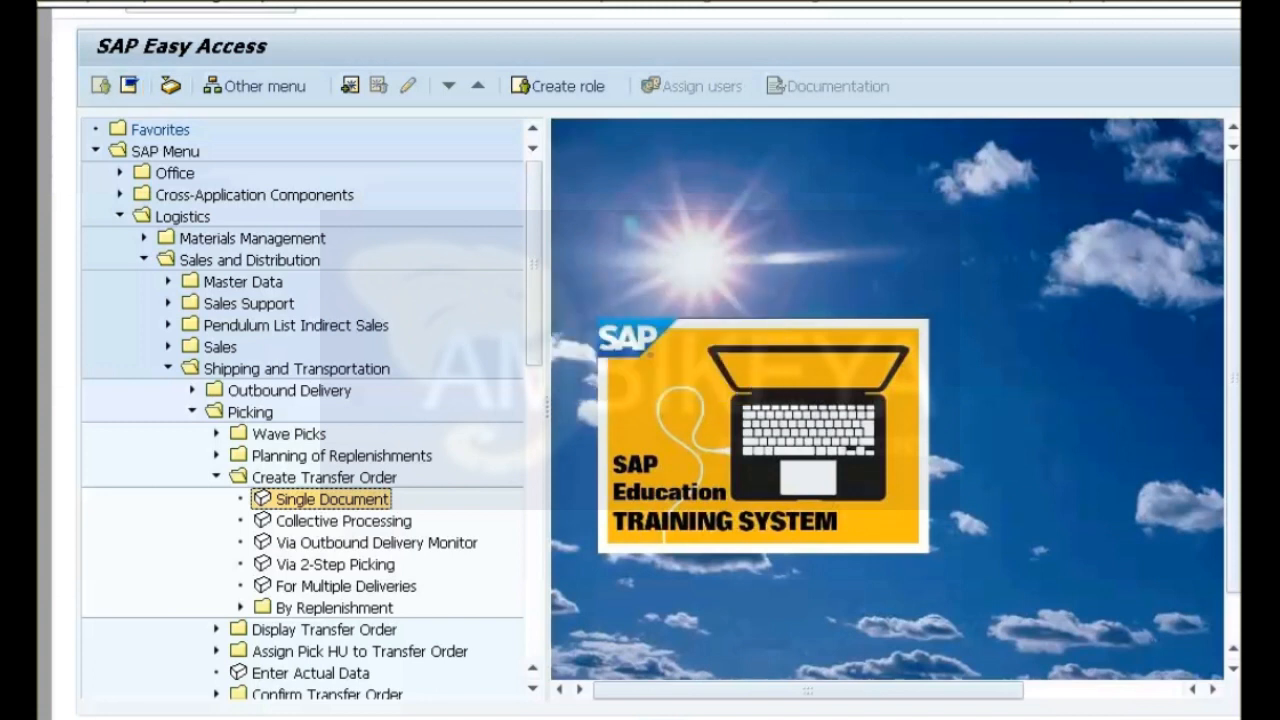
# Collapse the SAP menu and select the goods issue document under the delivery in the sales order's document flow.
pyautogui.hotkey('ctrl', 'F11')
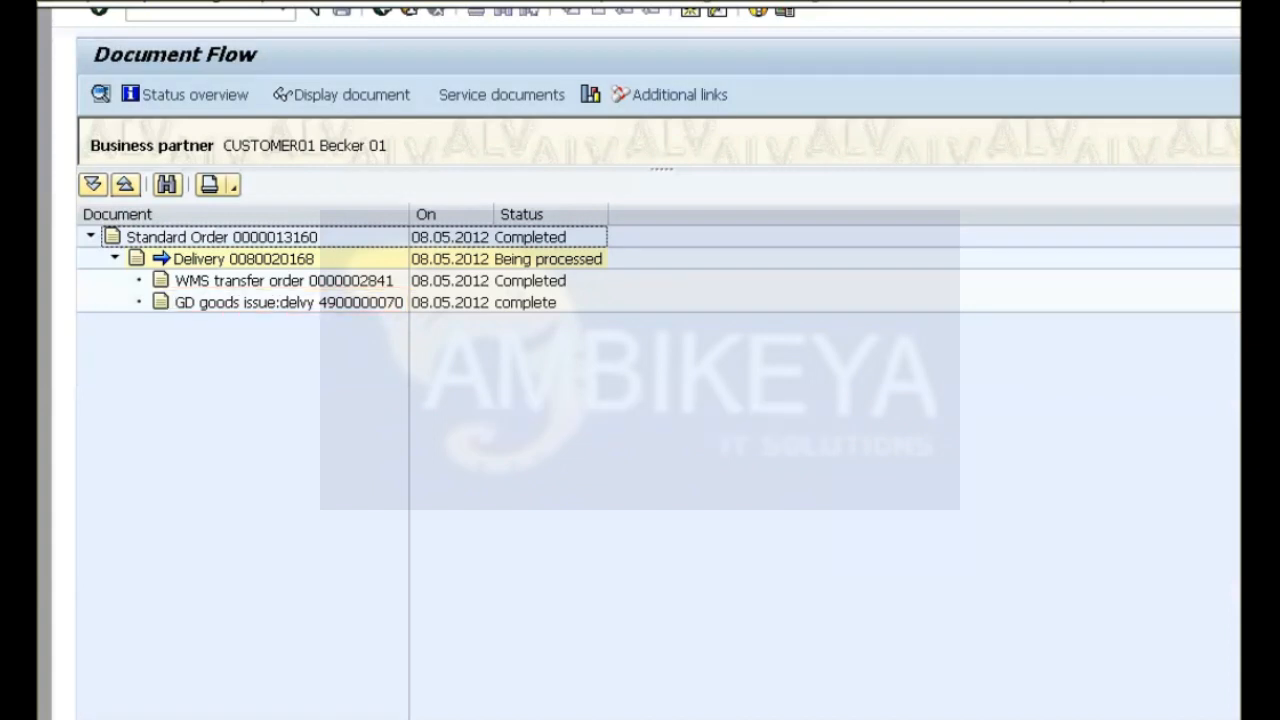
pyautogui.click(289, 302)
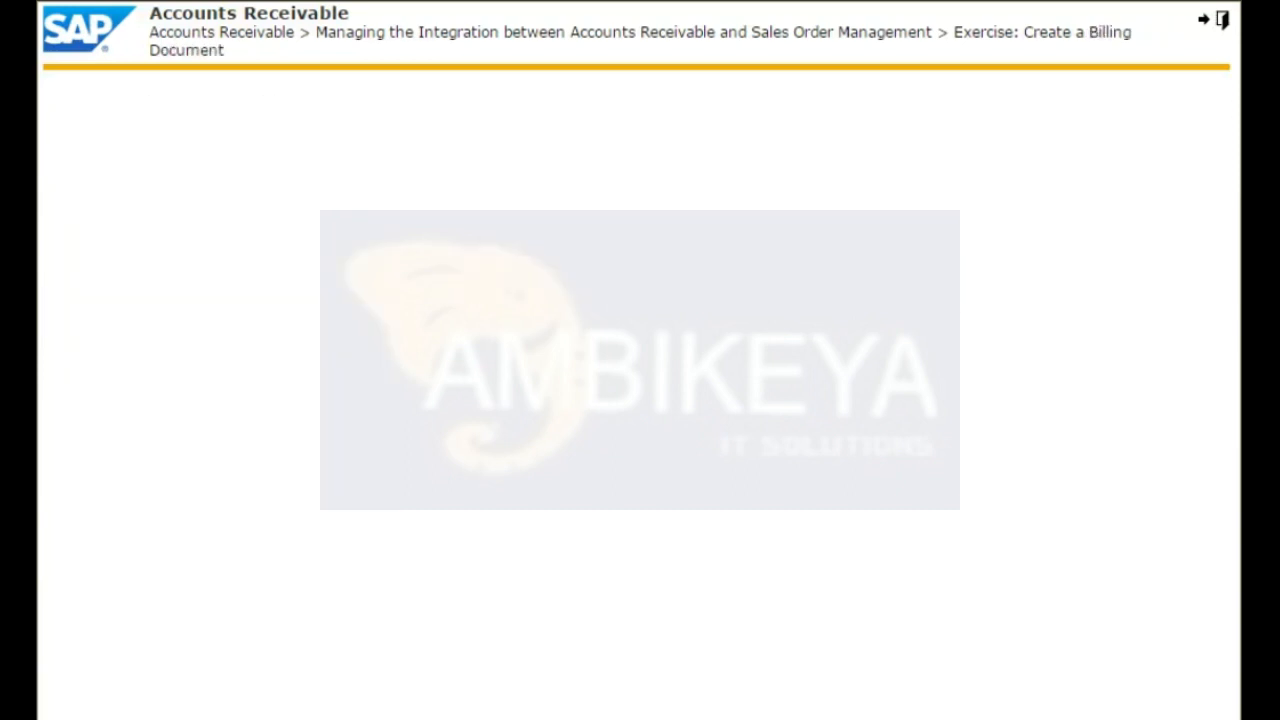
# Start the Create a Billing Document practice, display billing document 90036556, and open its accounting document.
pyautogui.click(602, 182)
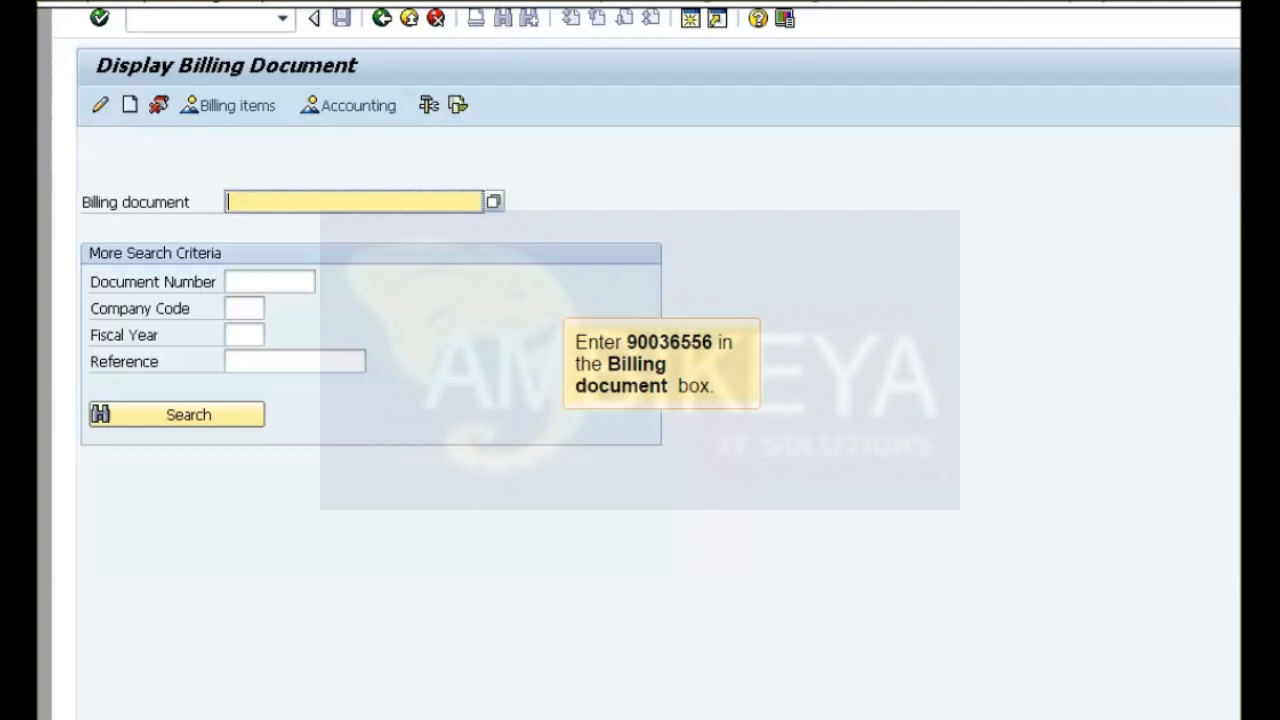
pyautogui.write('90036556')
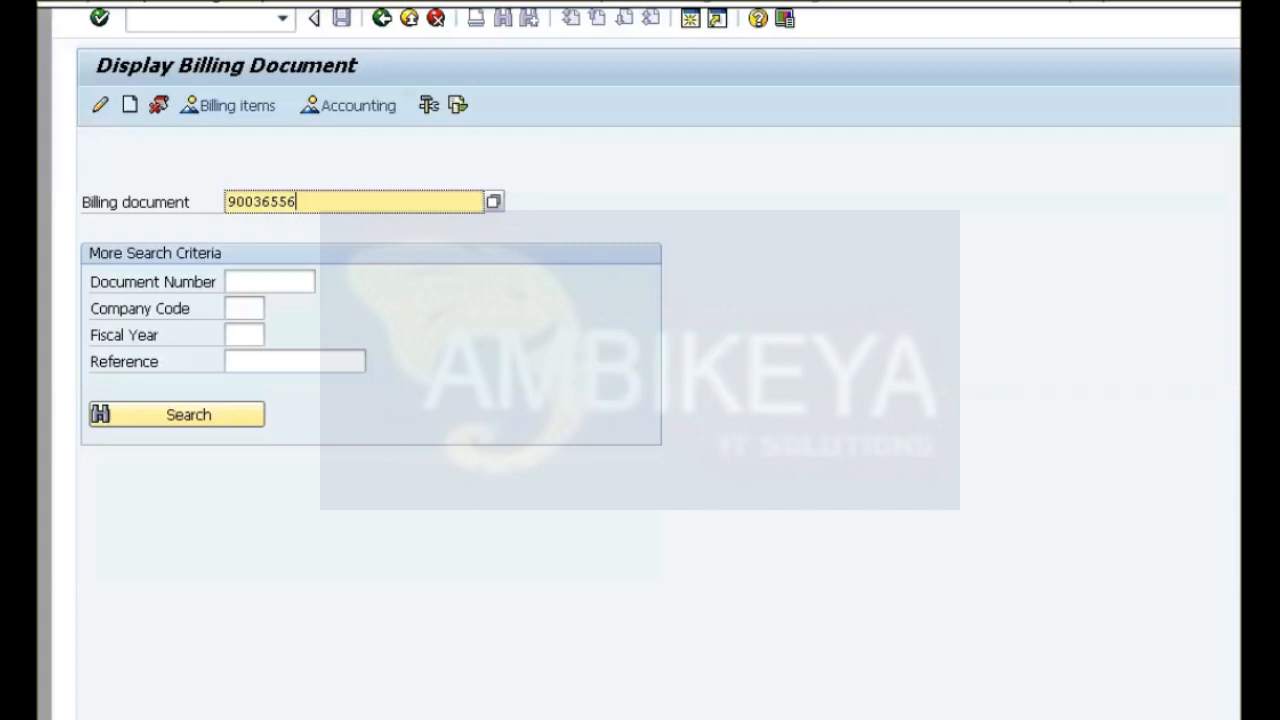
pyautogui.press('Return')
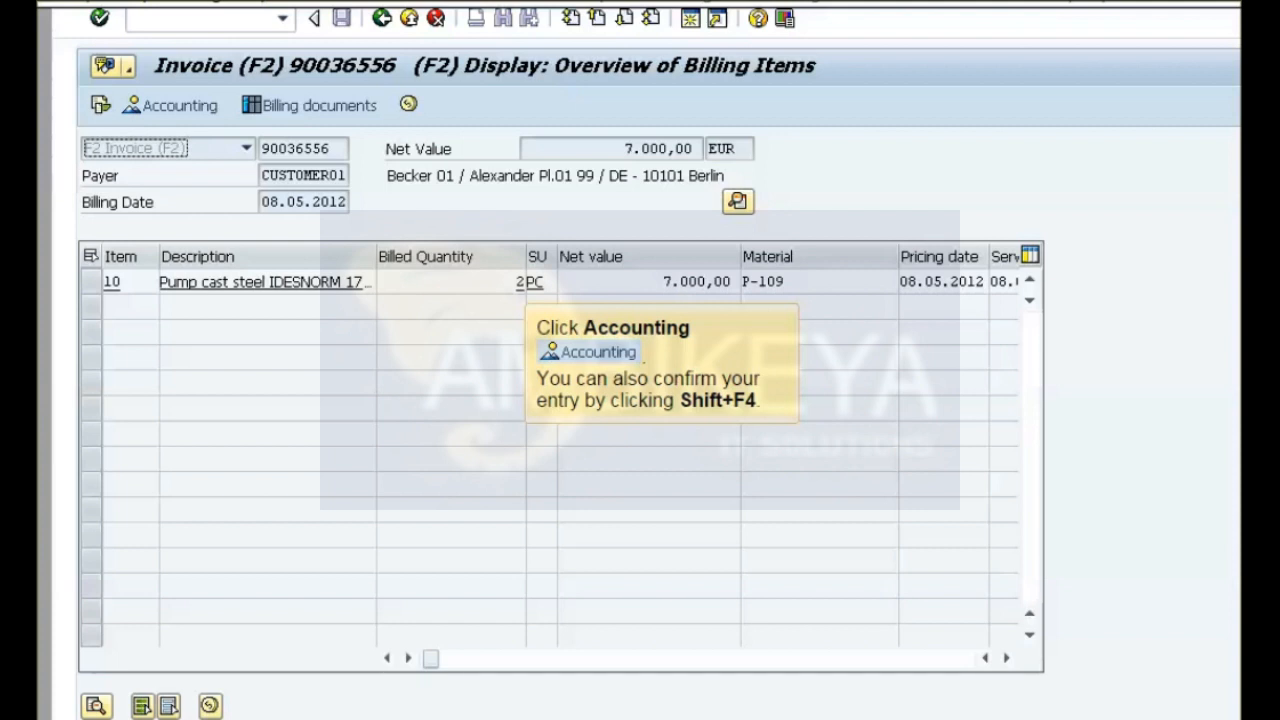
pyautogui.click(171, 105)
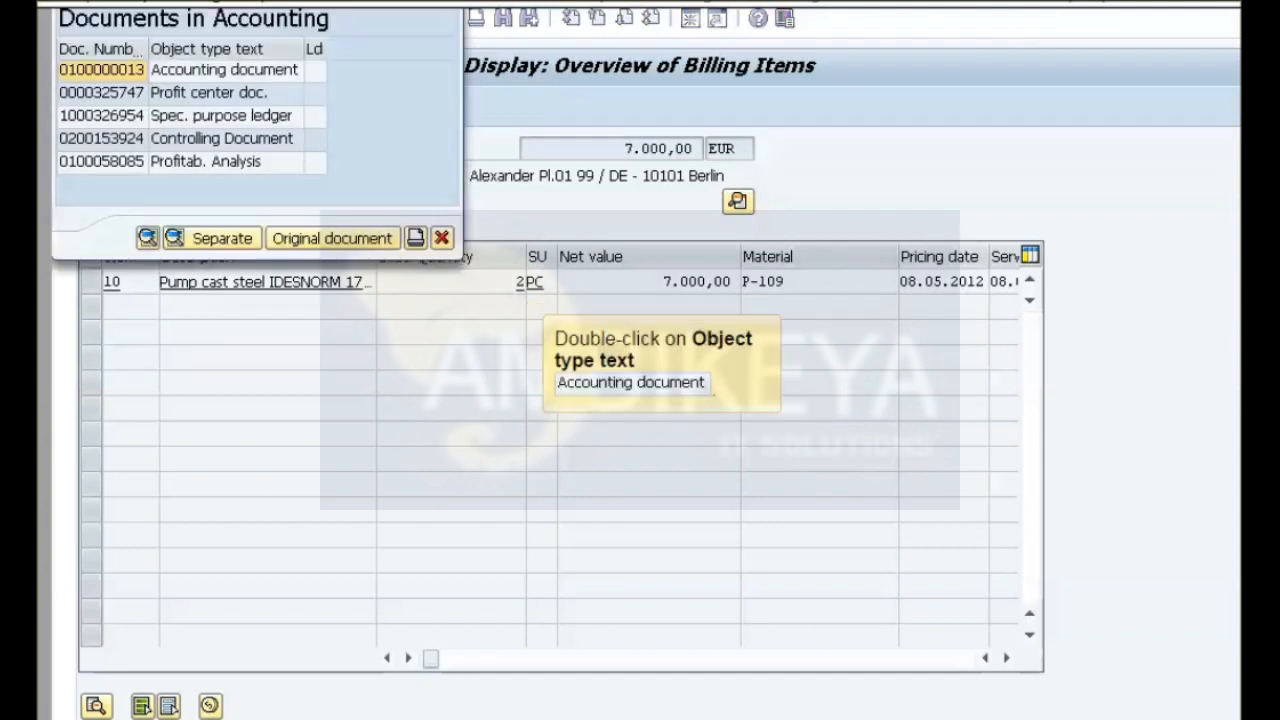
pyautogui.doubleClick(224, 70)
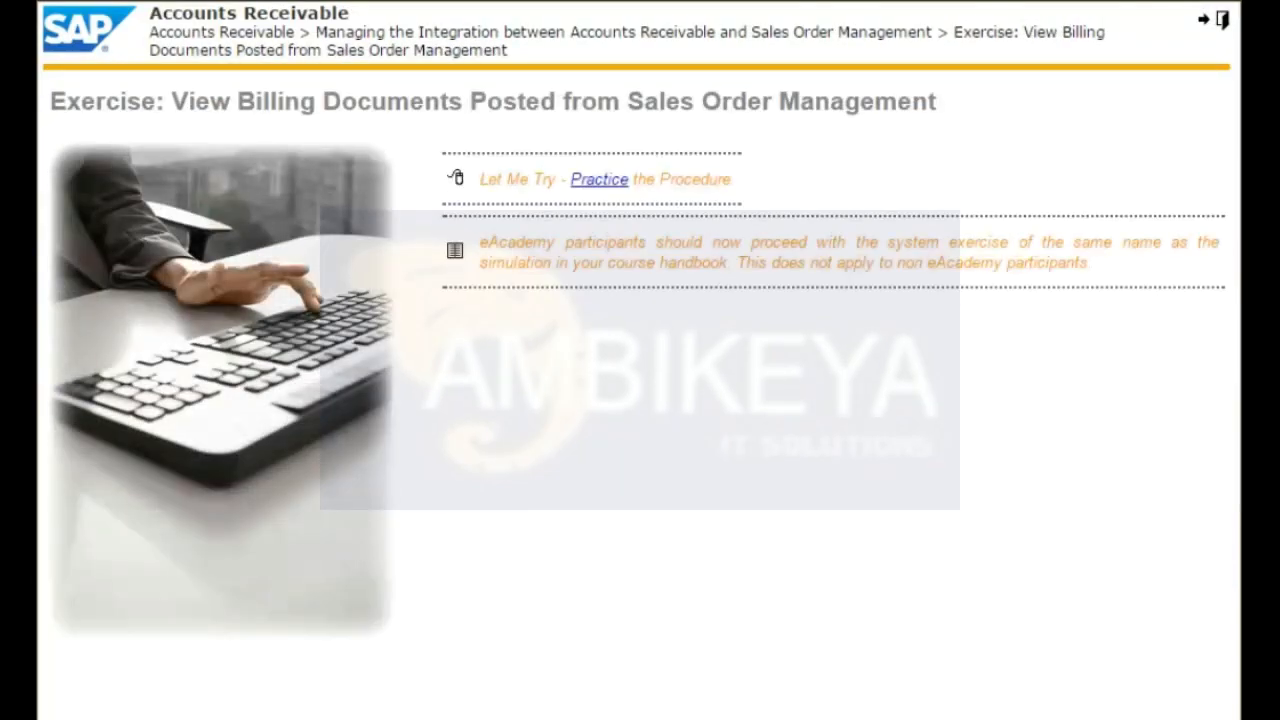
# In the View Billing Documents practice, list the customer account's open items at key date 25.05.2012 and display the 7.700,00 EUR item.
pyautogui.click(603, 182)
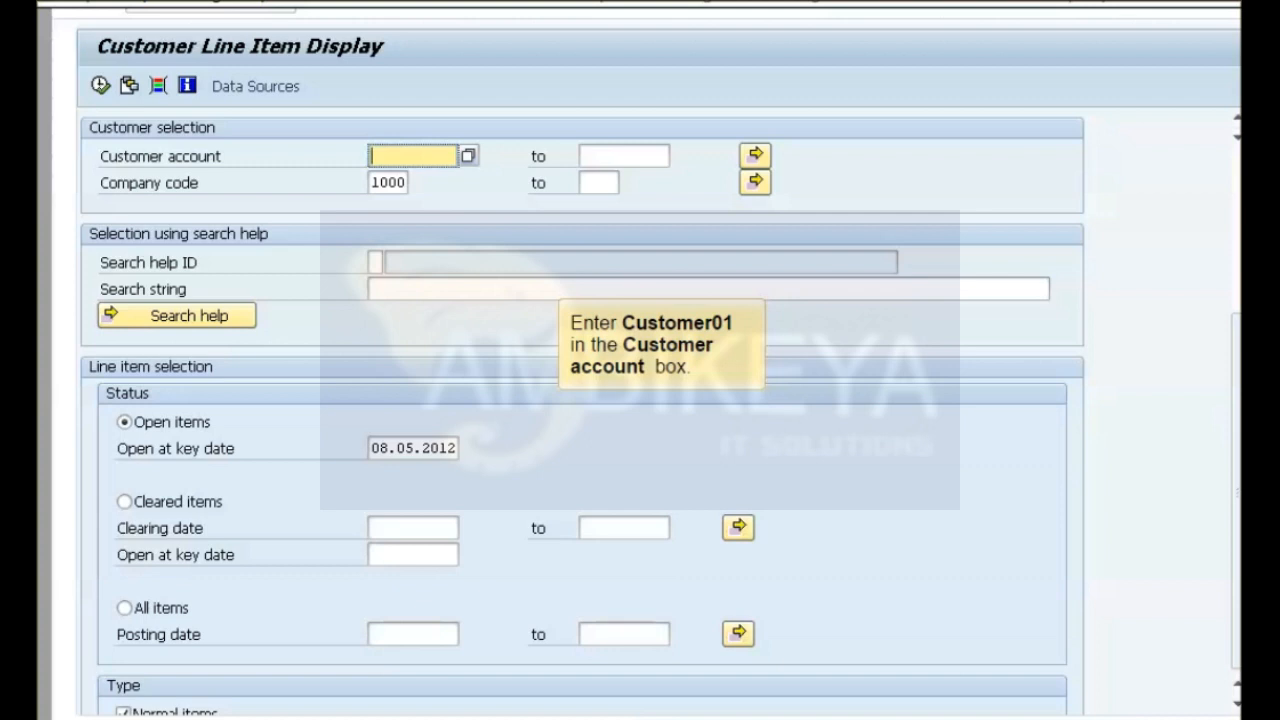
pyautogui.write('Customer01')
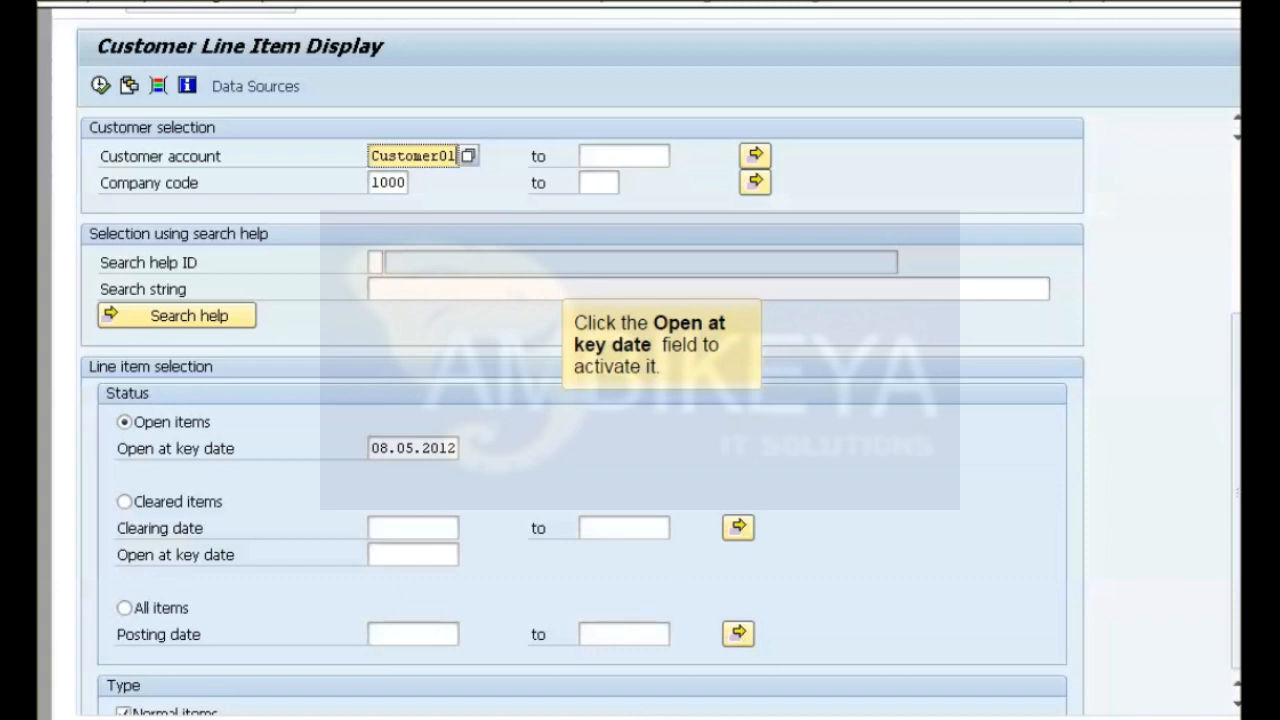
pyautogui.click(413, 448)
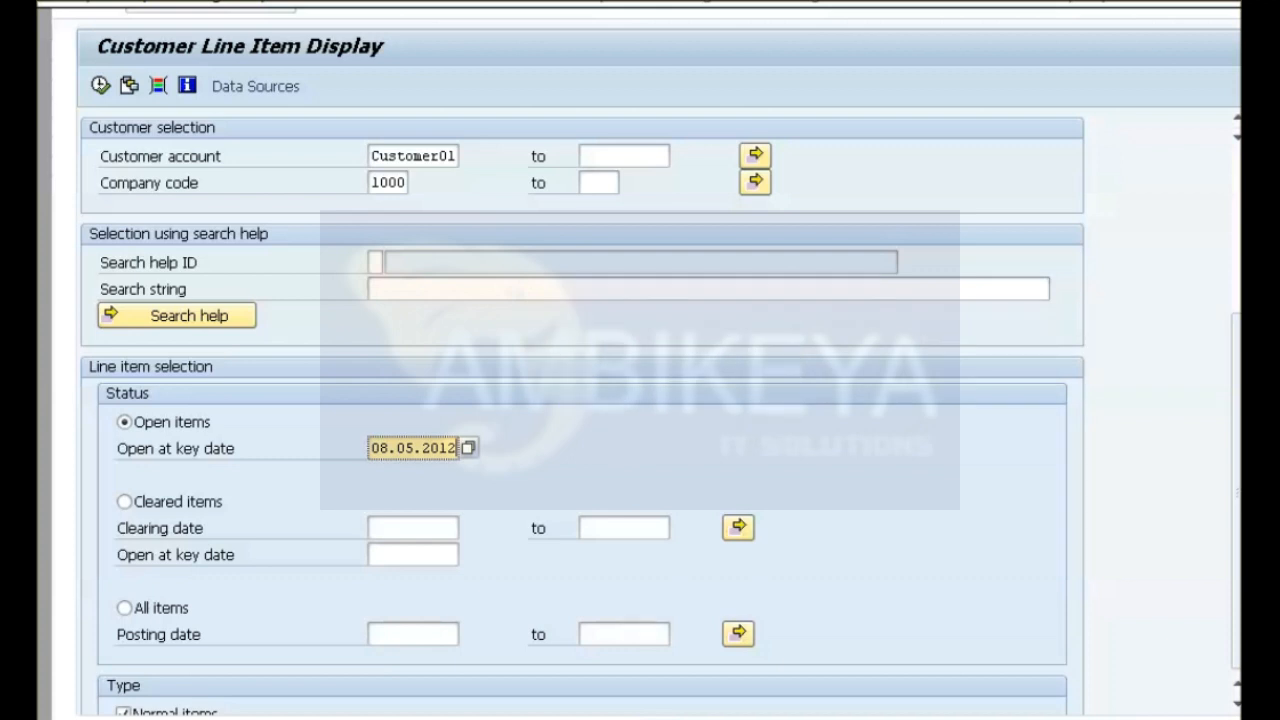
pyautogui.press('F4')
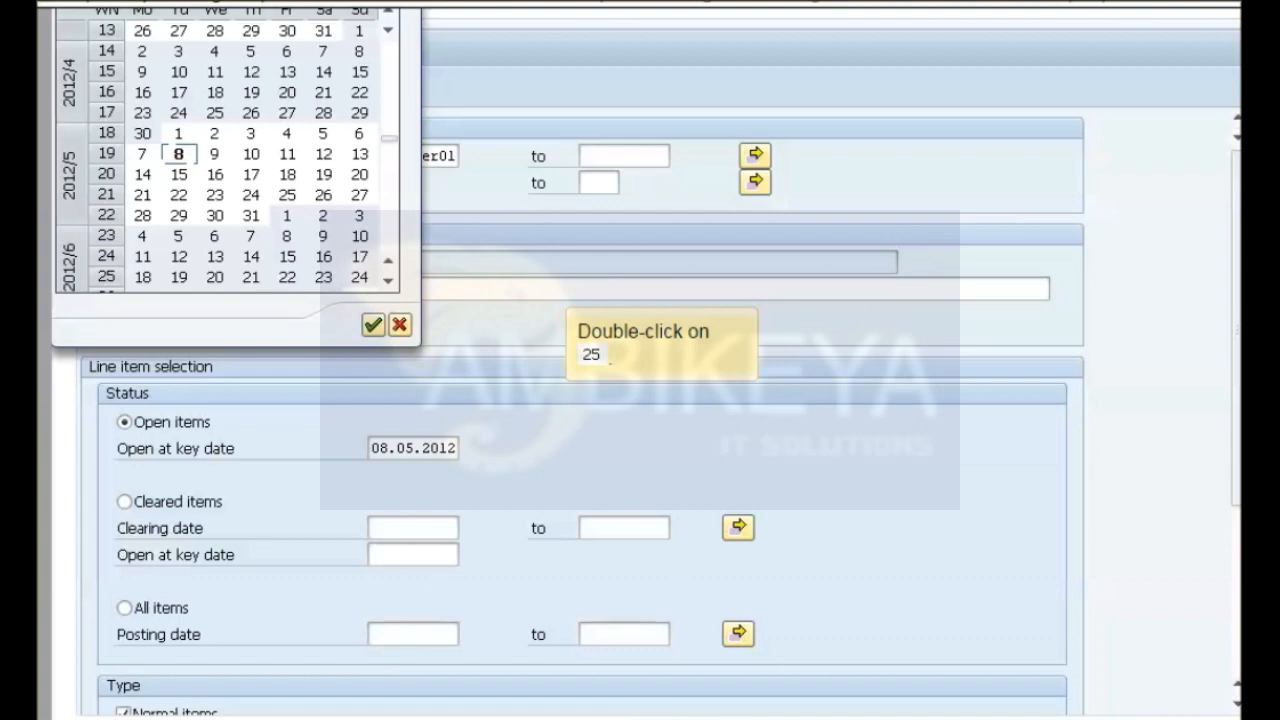
pyautogui.doubleClick(287, 195)
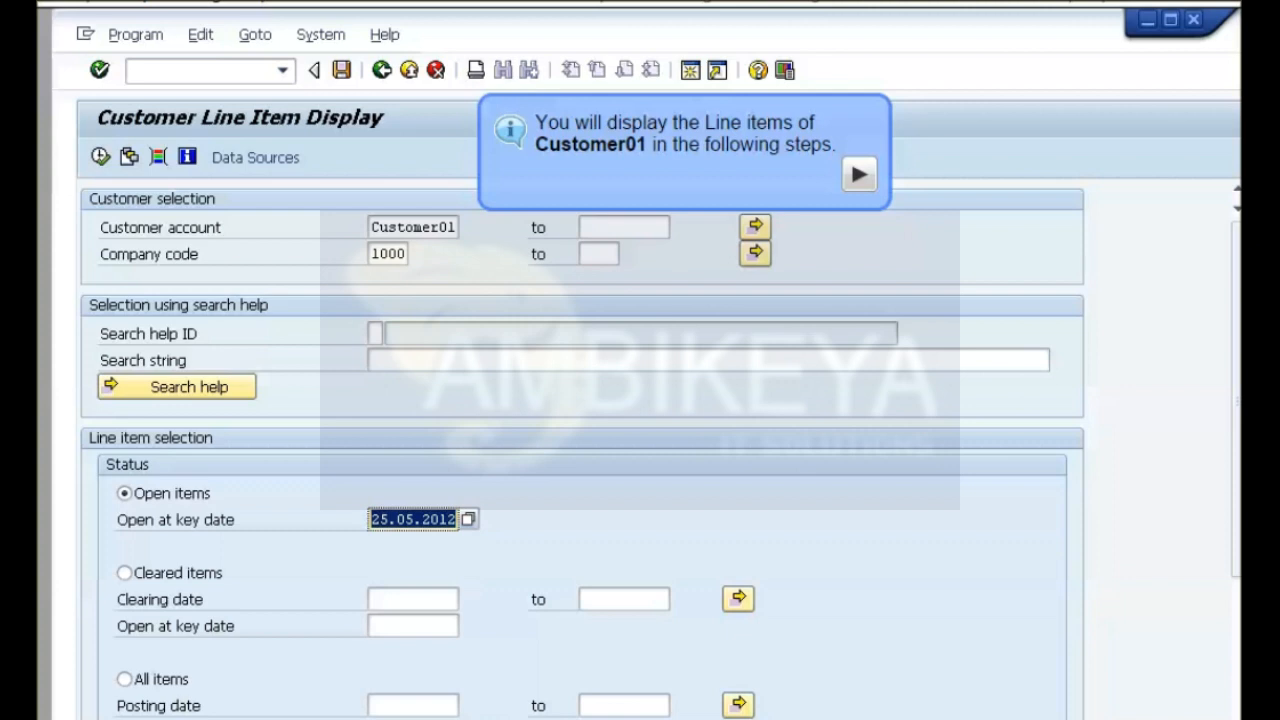
pyautogui.press('F8')
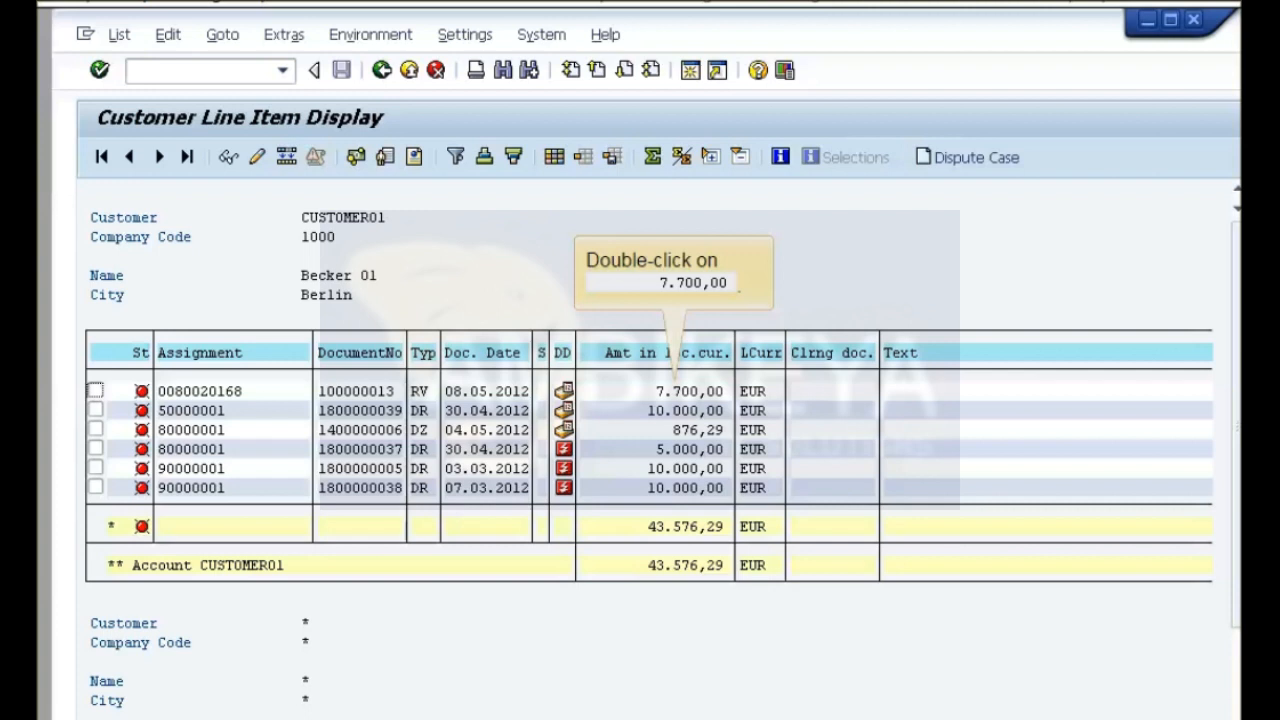
pyautogui.doubleClick(689, 391)
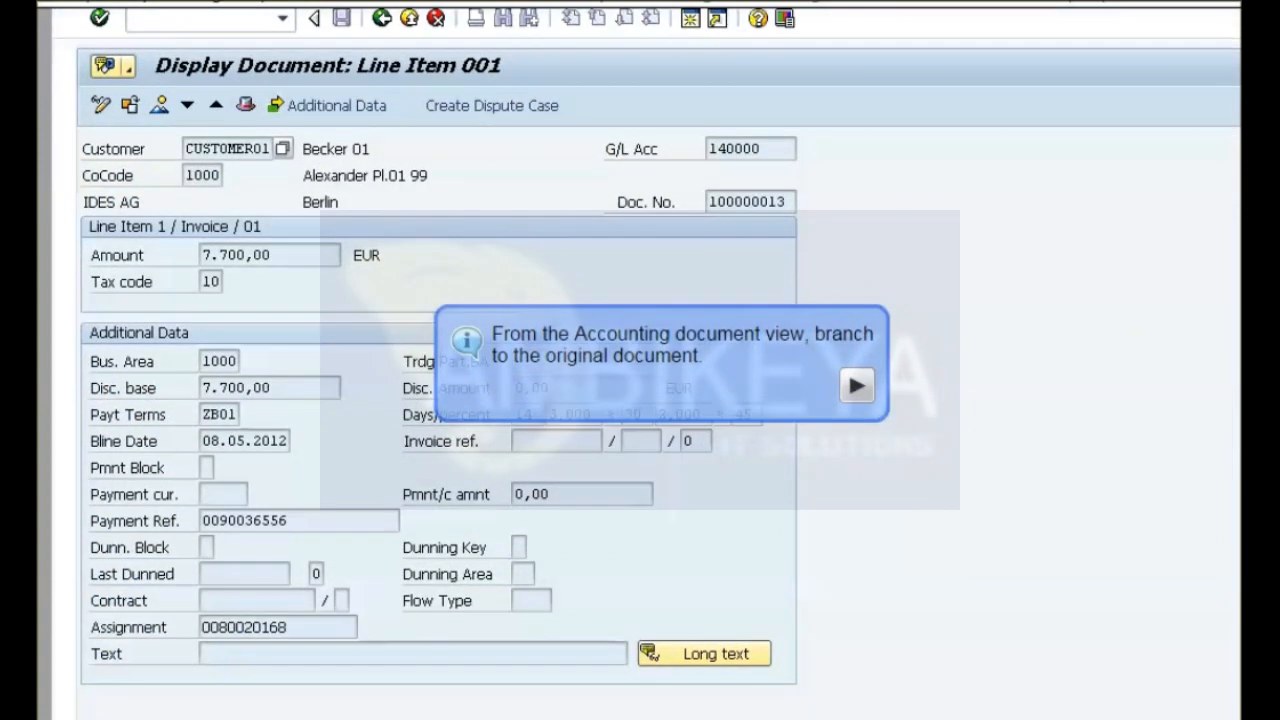
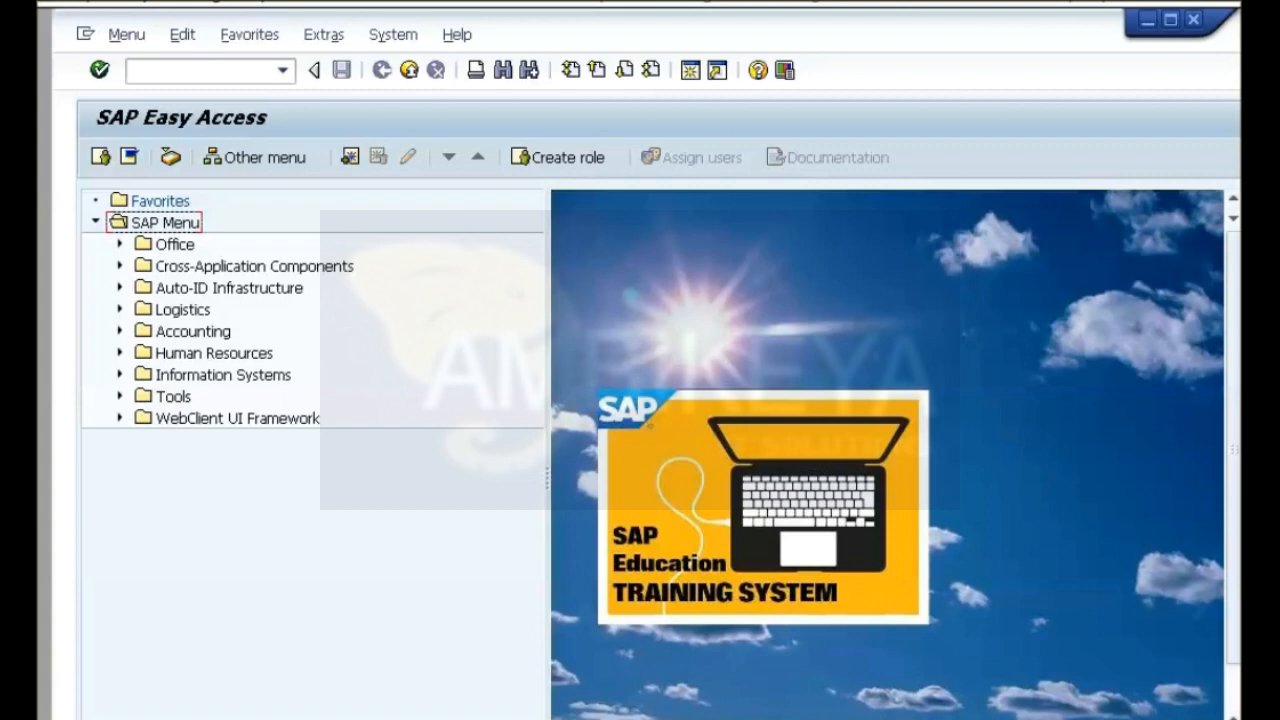
# Start the Accounts Receivable customer invoice entry from the Financial Accounting document entry transactions and fill in the customer account.
pyautogui.click(120, 331)
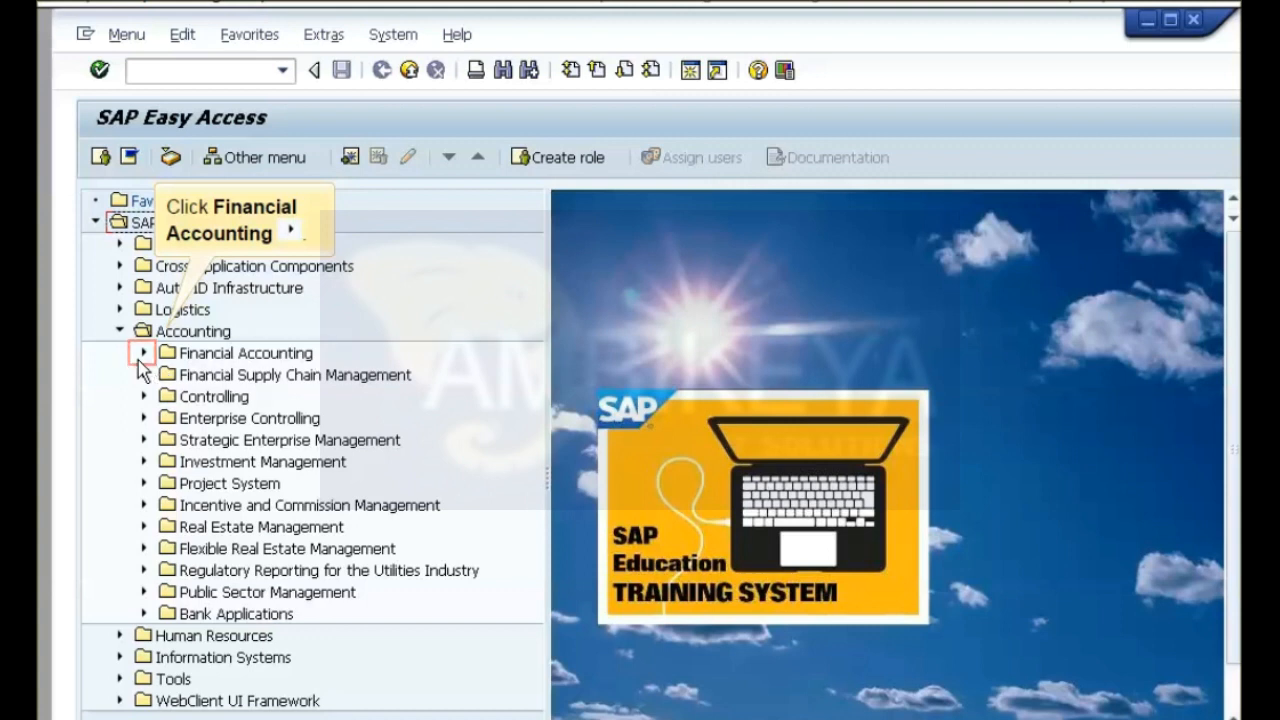
pyautogui.click(139, 361)
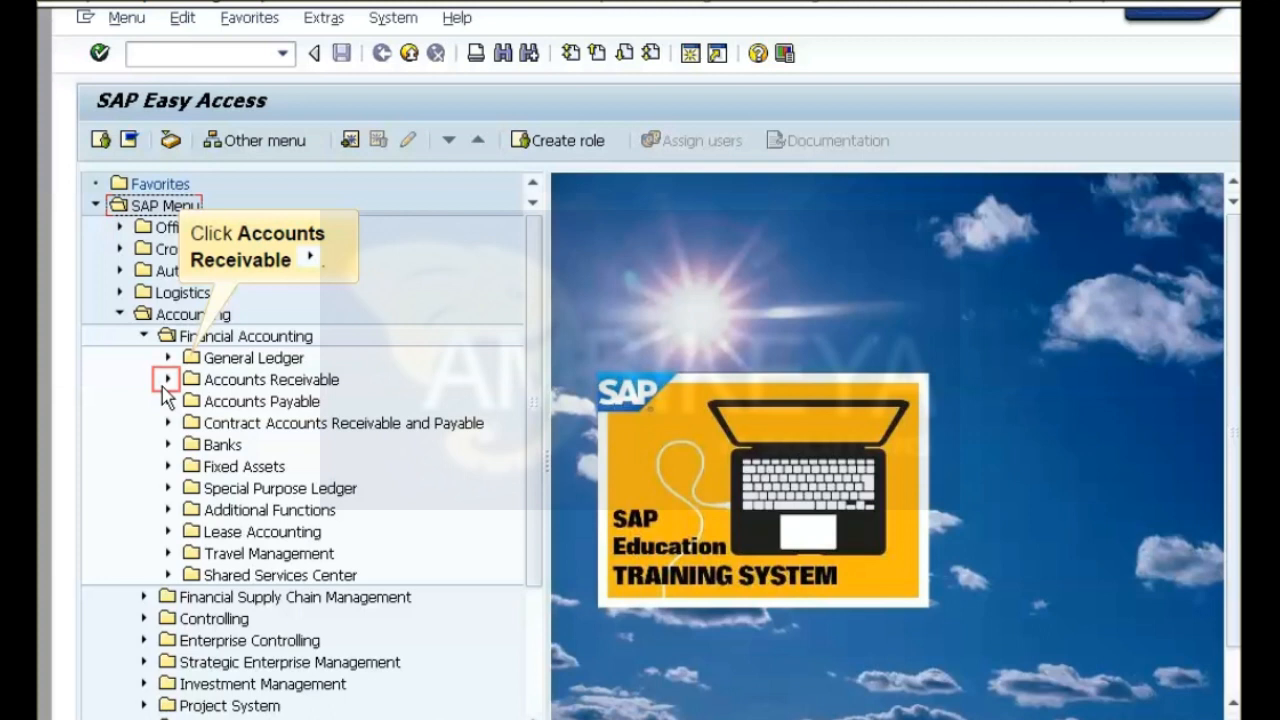
pyautogui.click(167, 380)
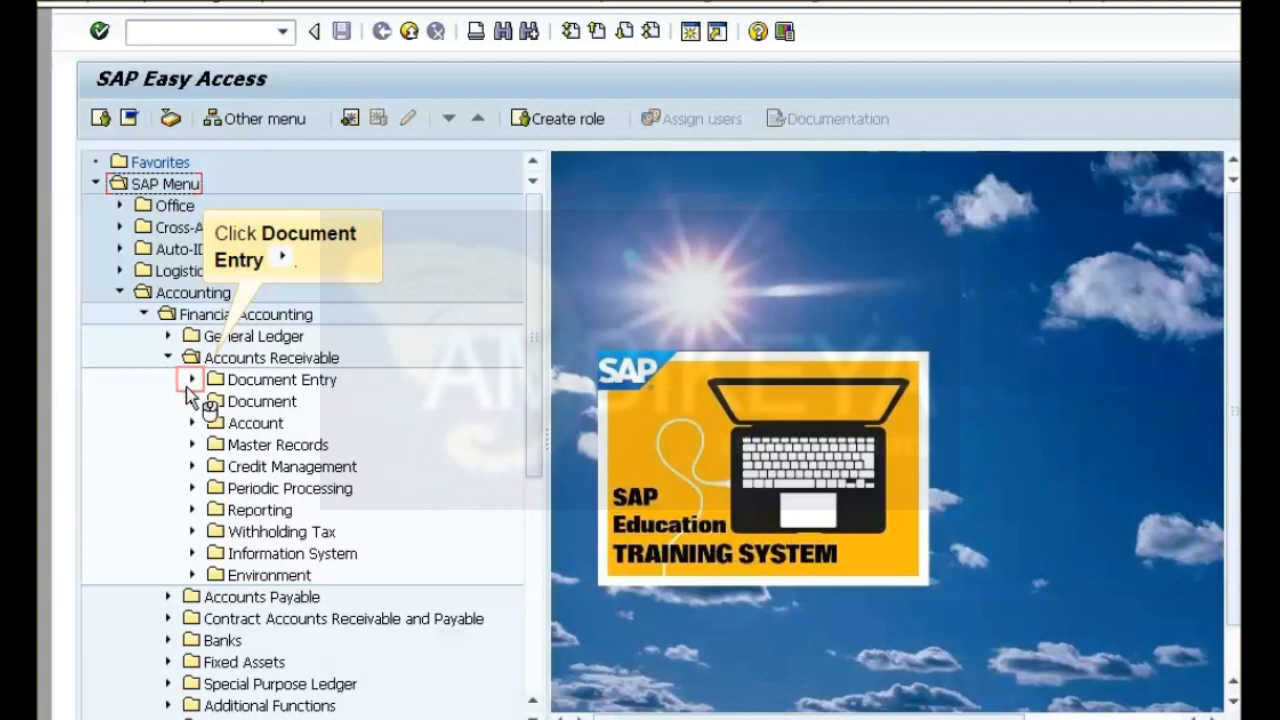
pyautogui.click(186, 386)
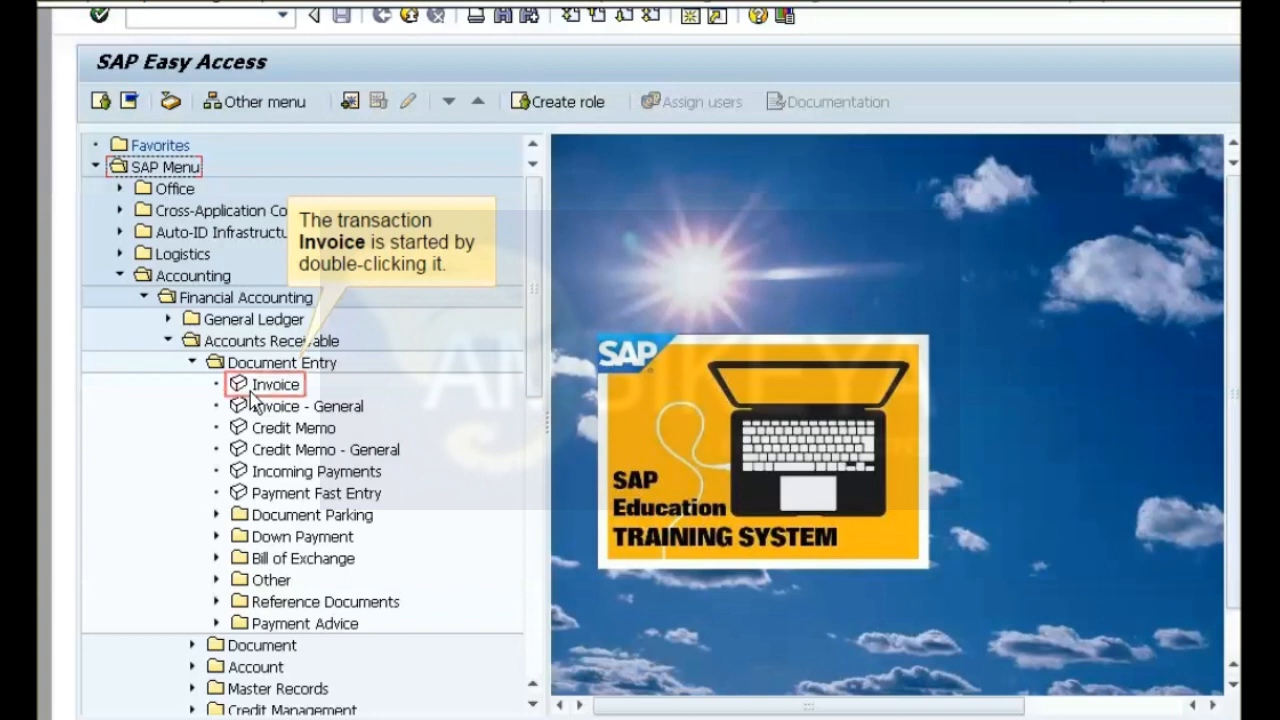
pyautogui.doubleClick(252, 391)
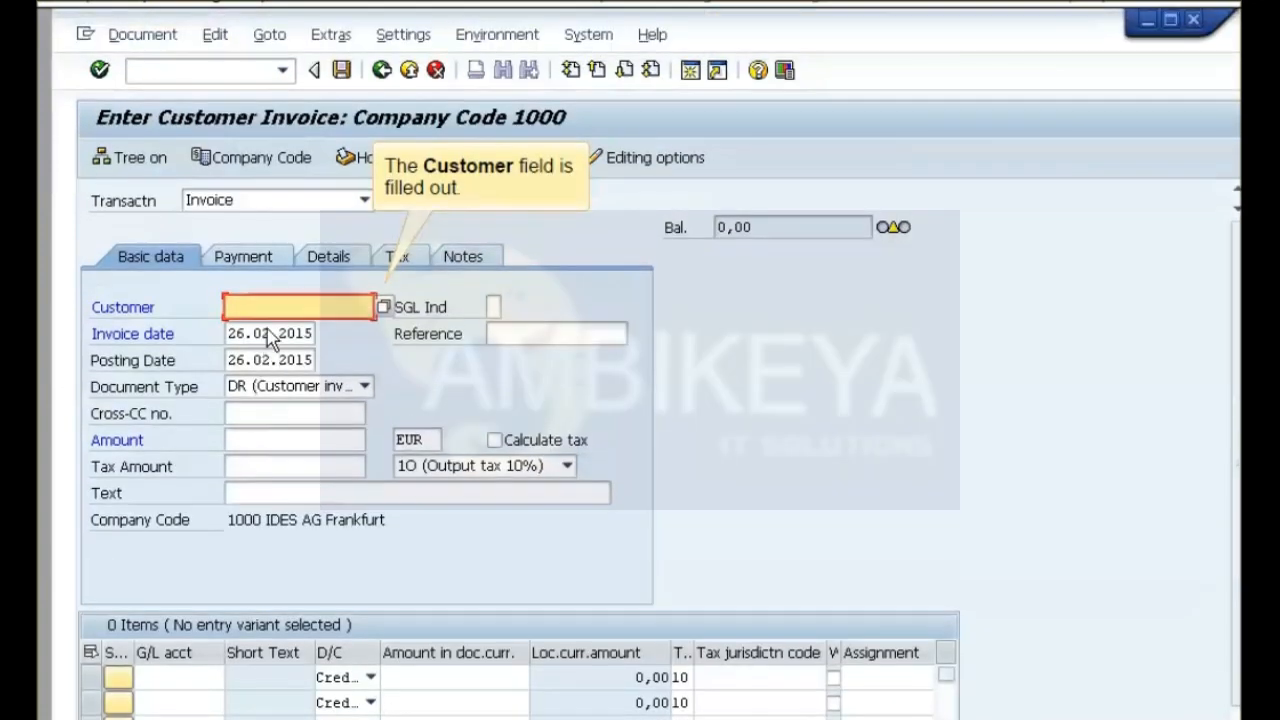
pyautogui.write('Foreign00')
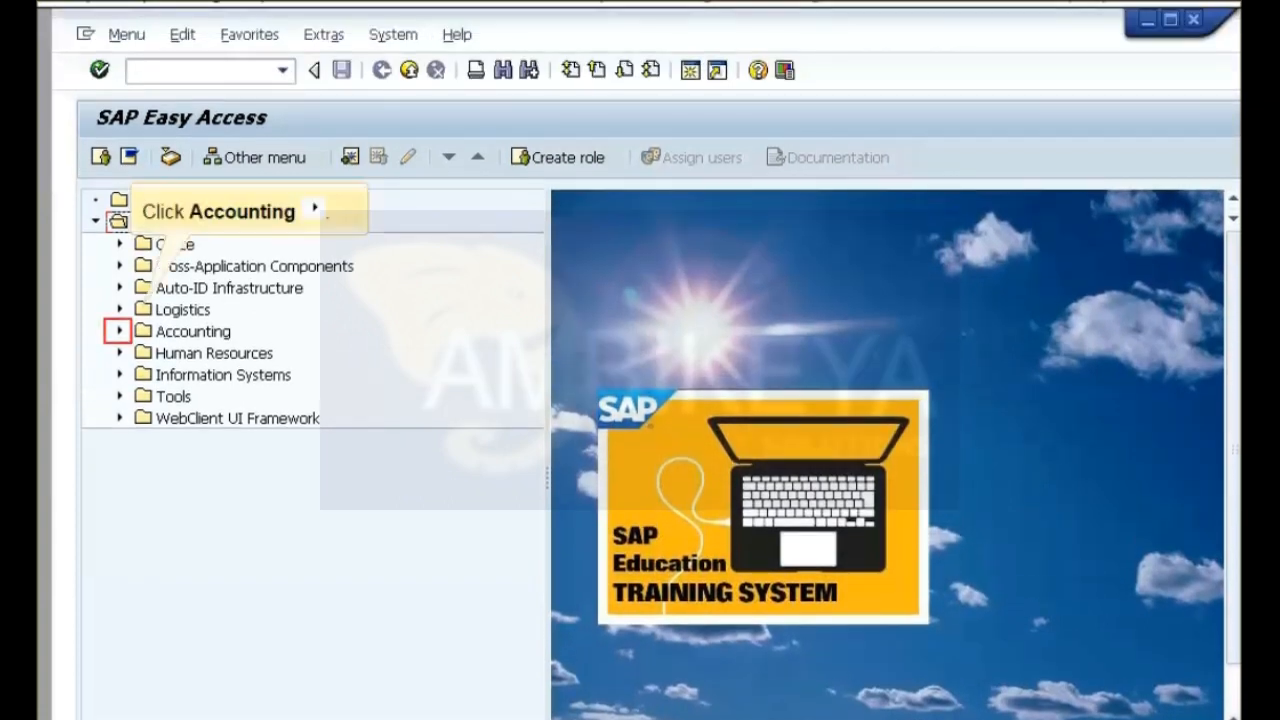
# Start the Transfer Without Clearing transaction among the other document entry functions of Accounts Receivable.
pyautogui.click(116, 337)
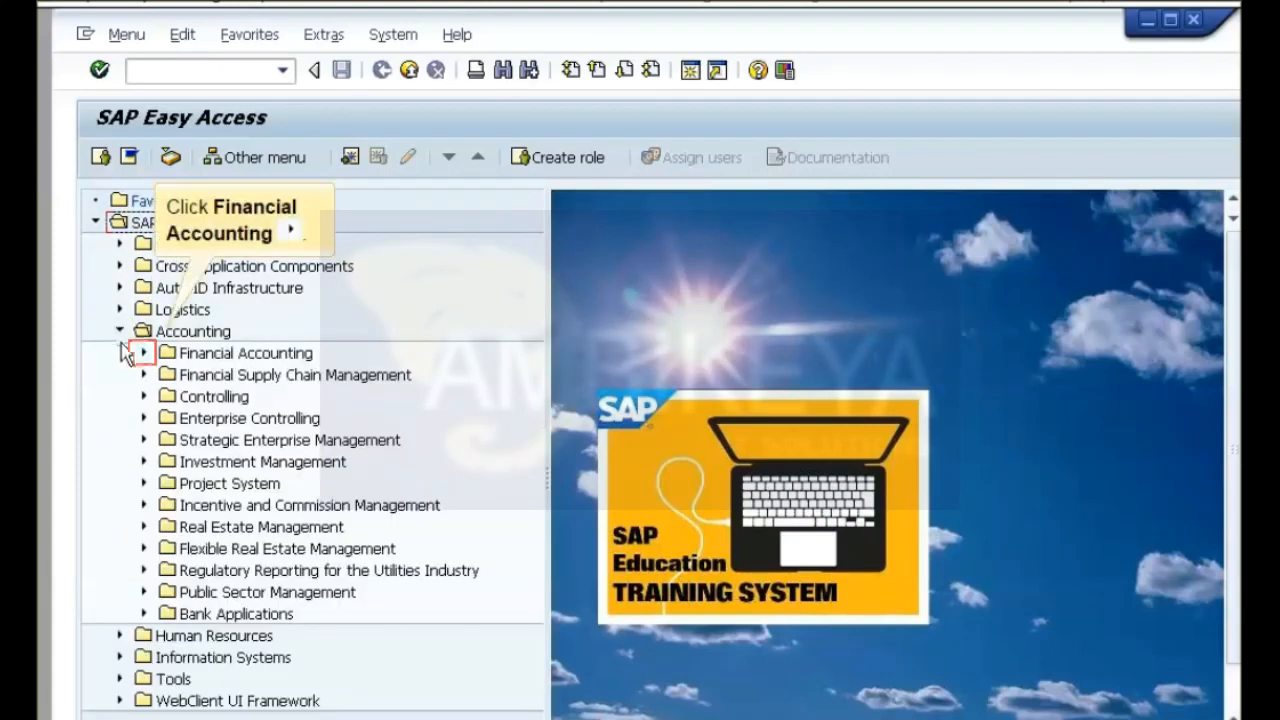
pyautogui.click(138, 358)
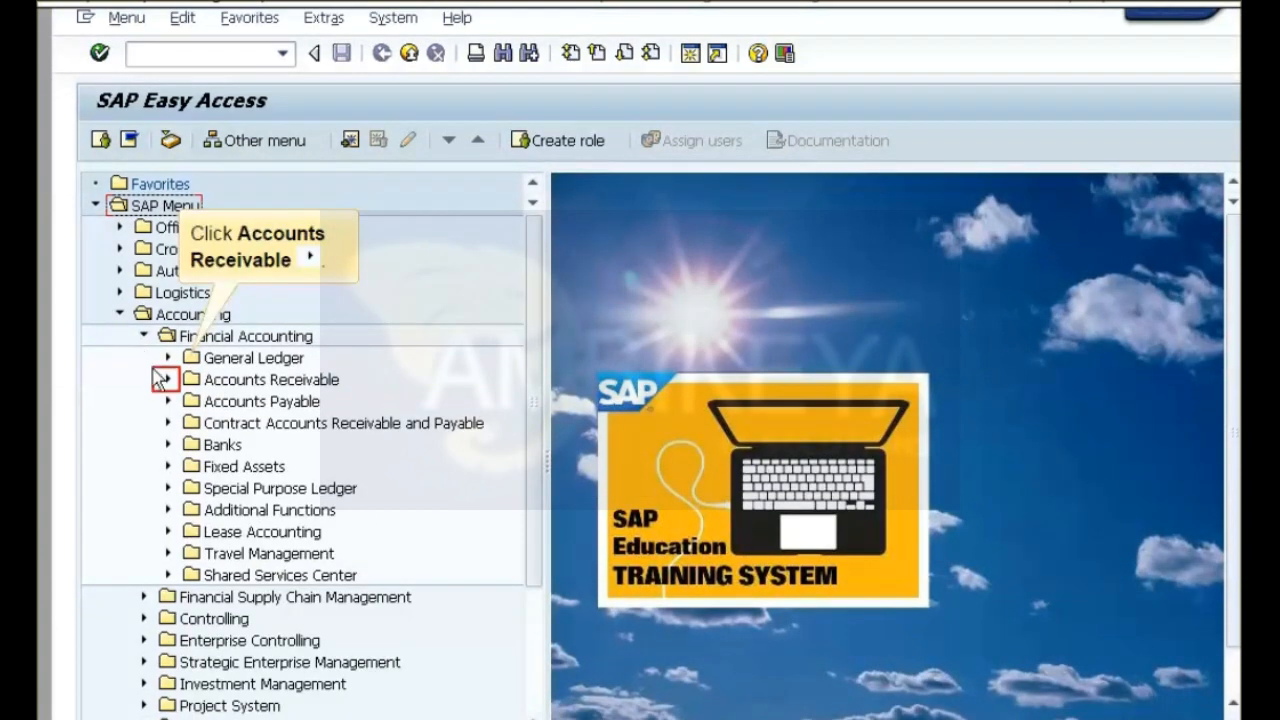
pyautogui.click(163, 387)
pyautogui.click(167, 379)
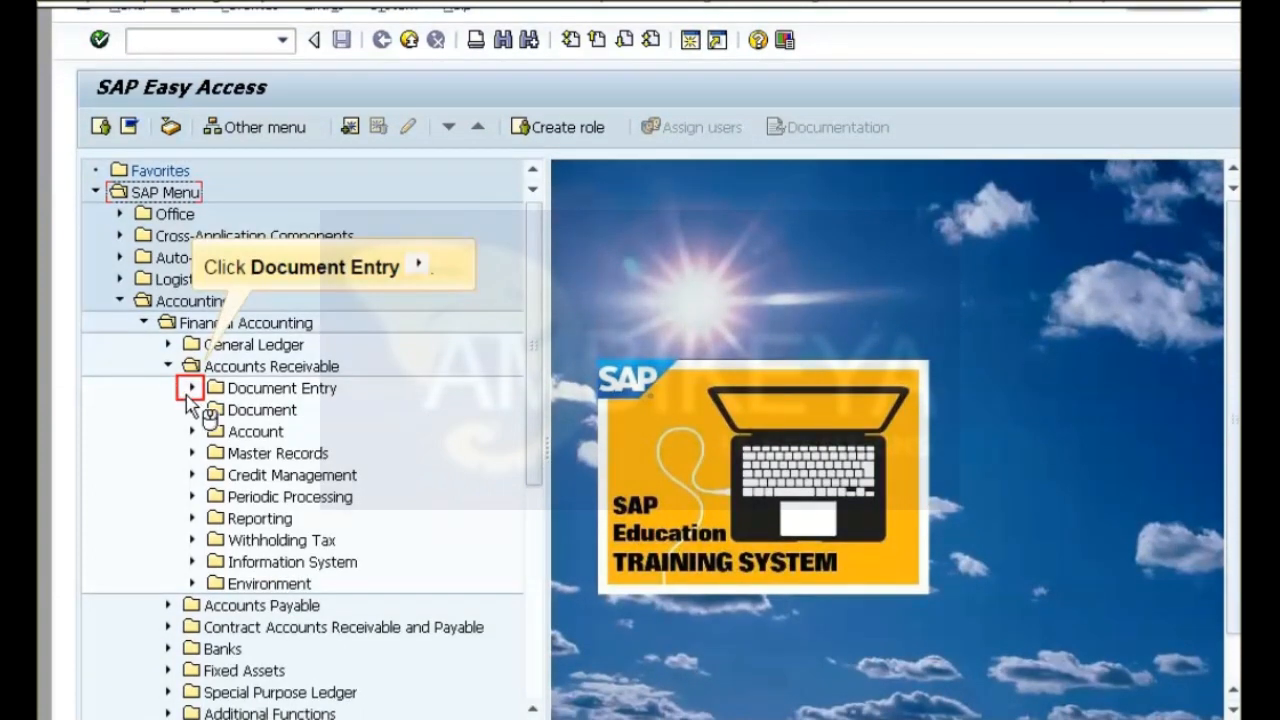
pyautogui.click(186, 395)
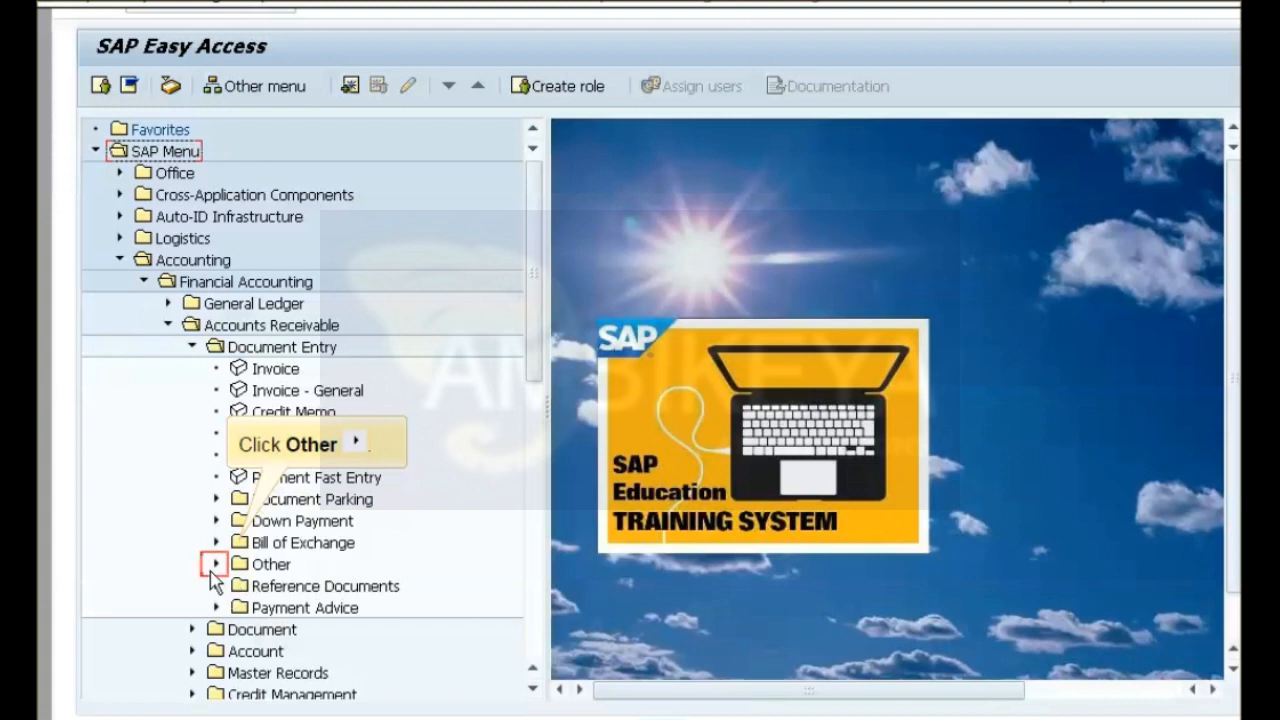
pyautogui.click(212, 571)
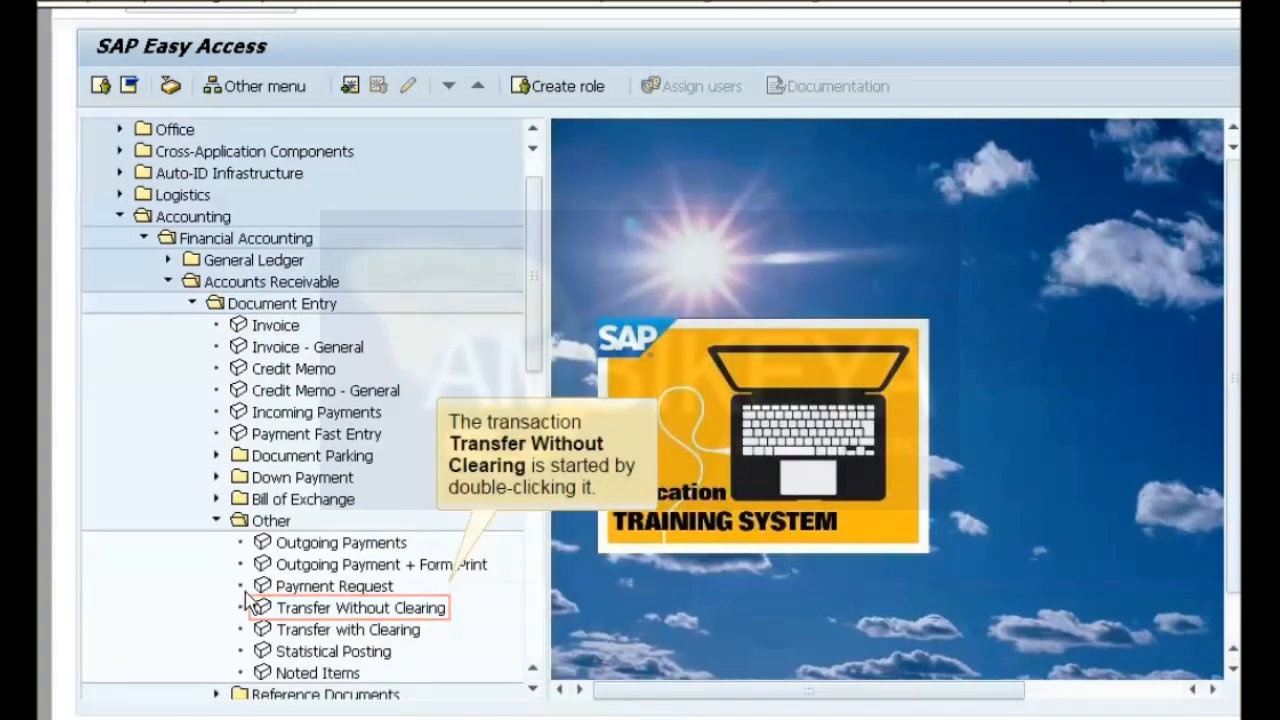
pyautogui.doubleClick(311, 614)
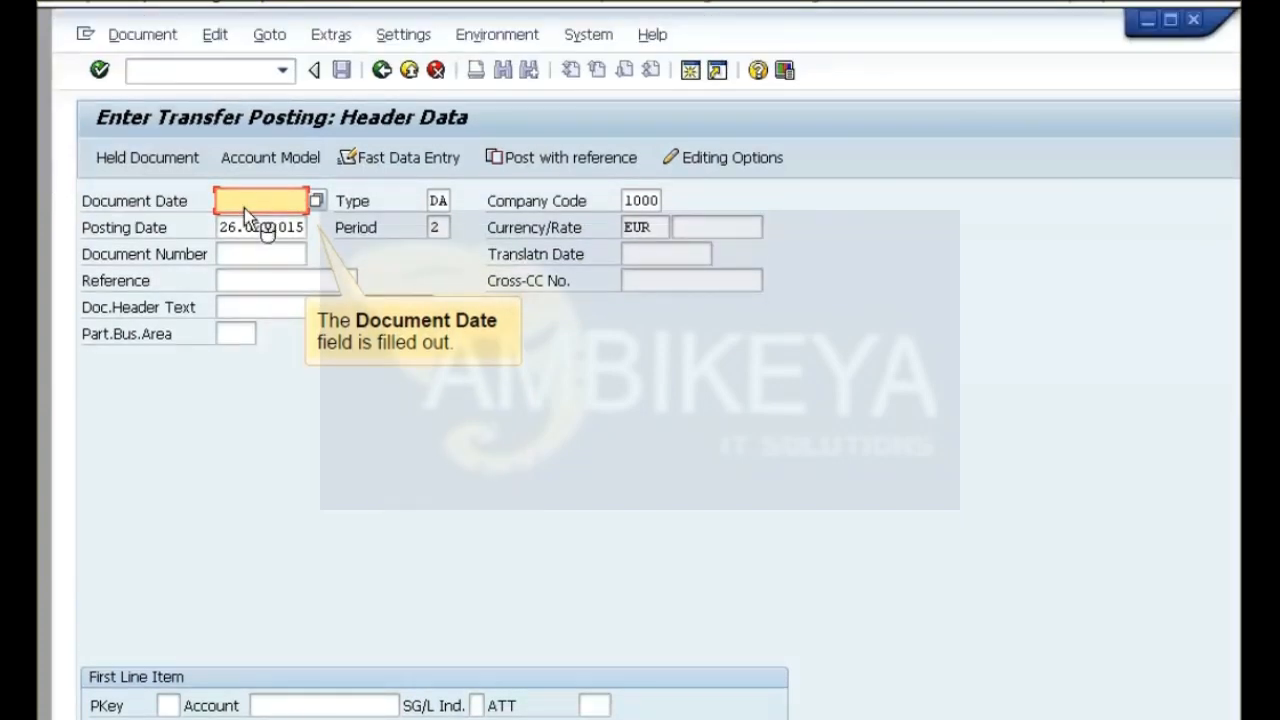
# Enter the transfer posting header with document date 26.02.2015 and a first line item with posting key 19, the customer account and special G/L indicator E.
pyautogui.click(245, 208)
pyautogui.write('26.02.2015')
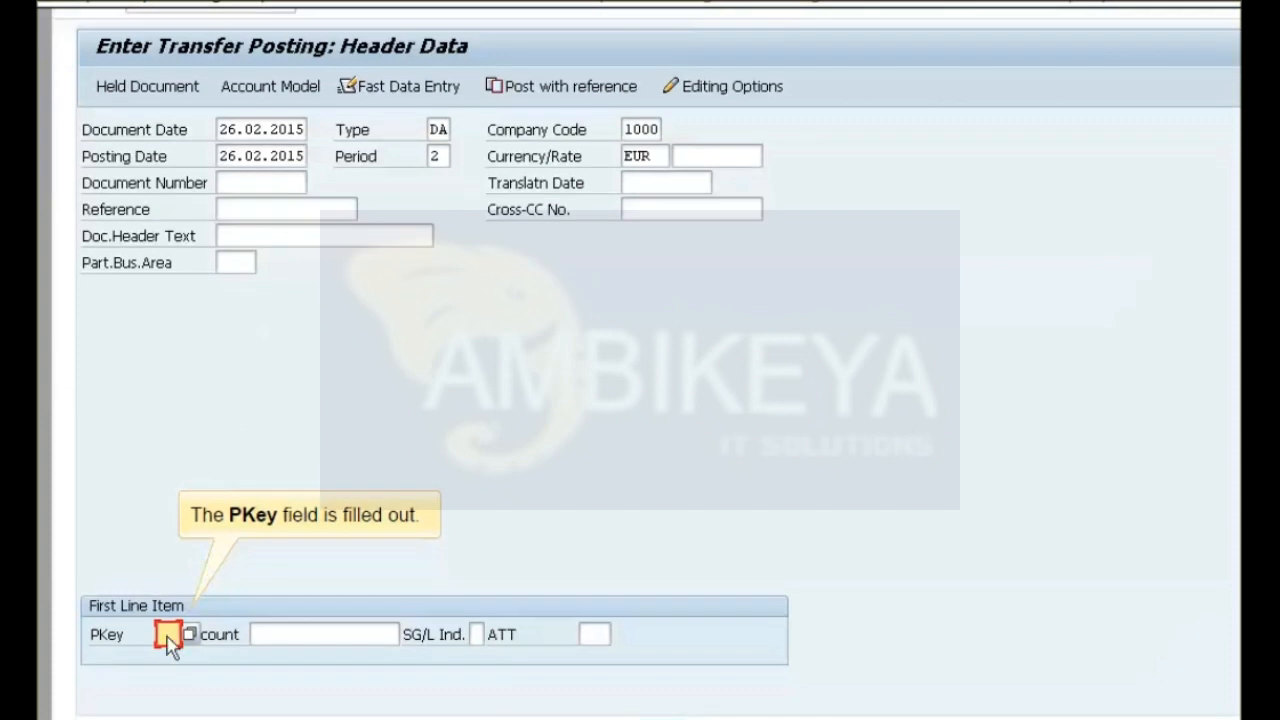
pyautogui.click(165, 642)
pyautogui.write('19')
pyautogui.click(297, 640)
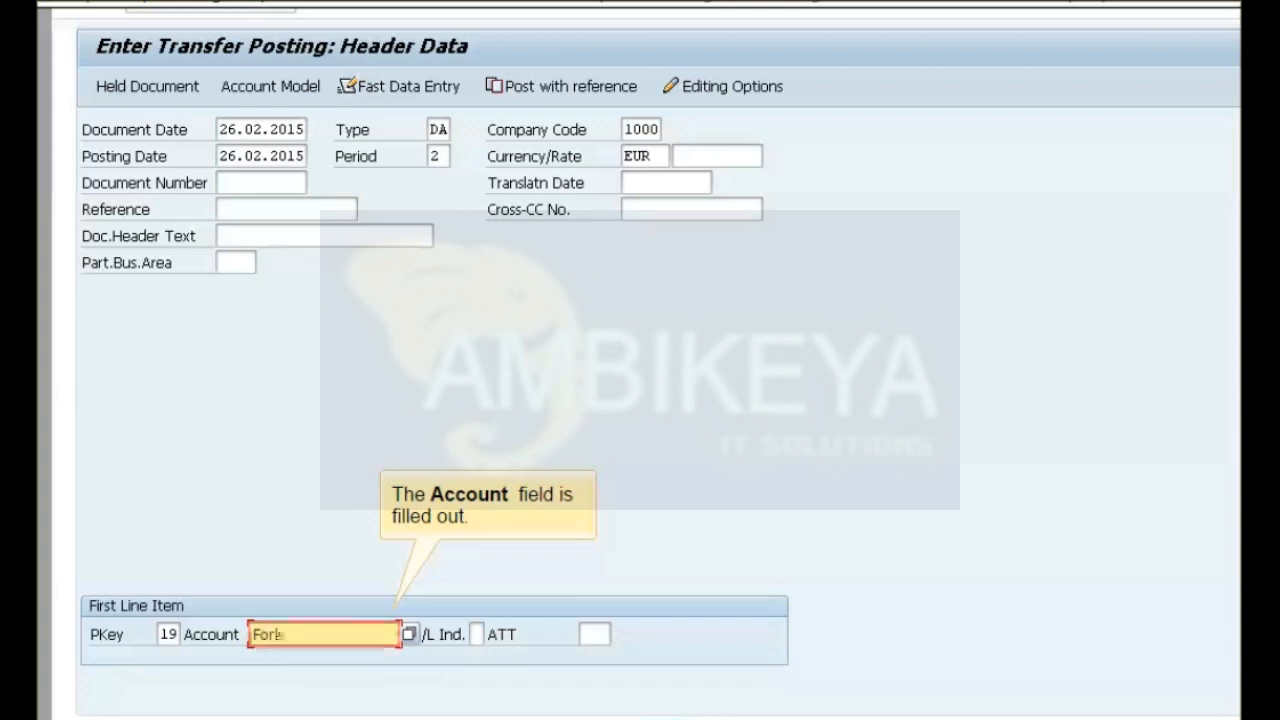
pyautogui.write('Foreign00')
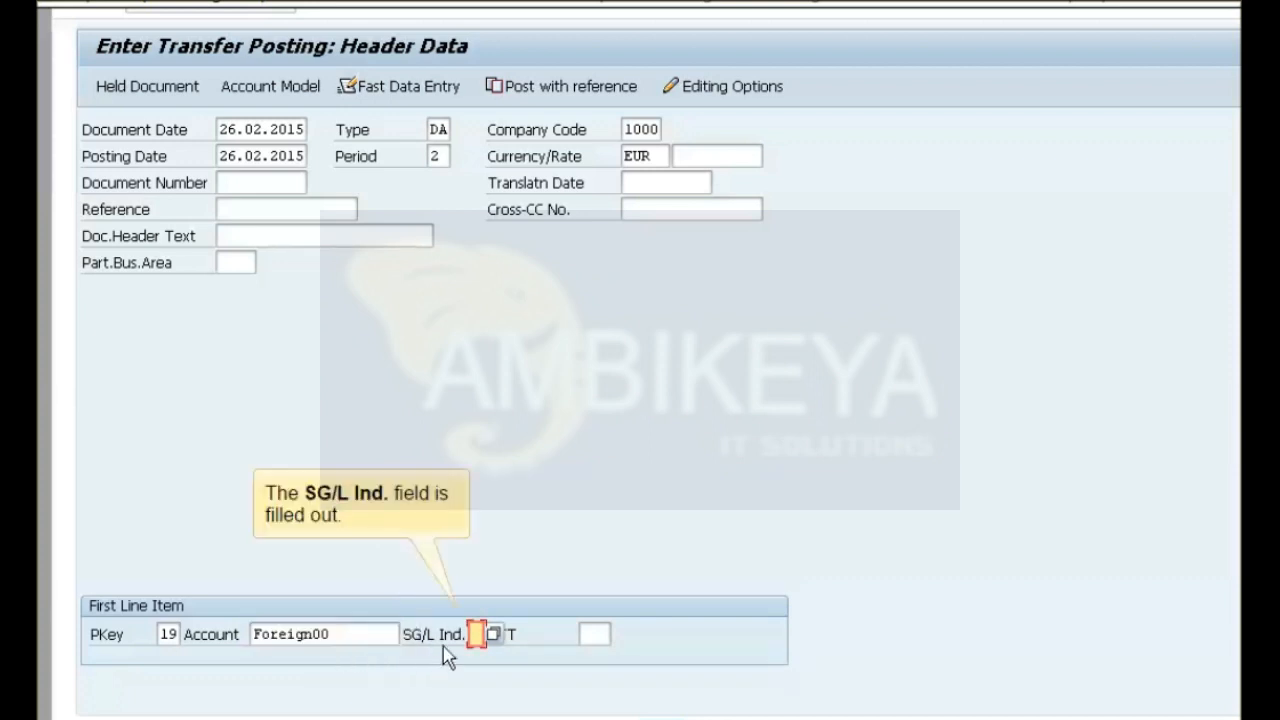
pyautogui.click(475, 640)
pyautogui.write('E')
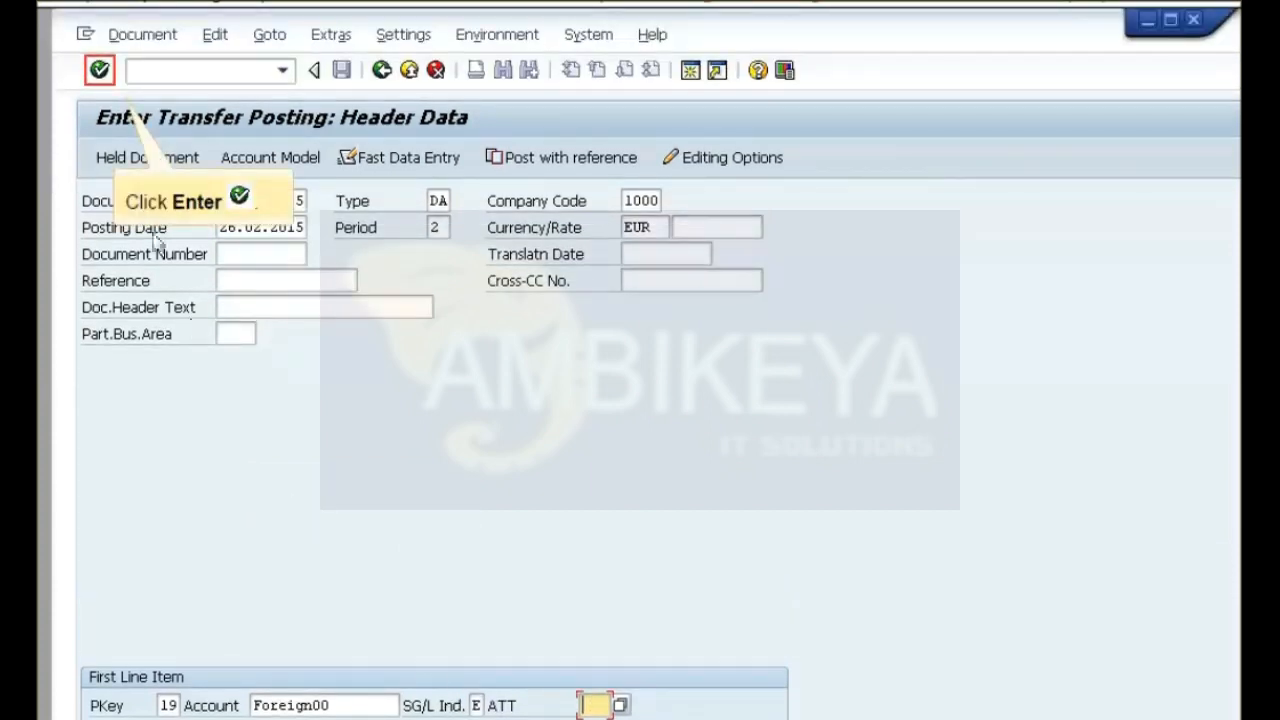
pyautogui.click(100, 70)
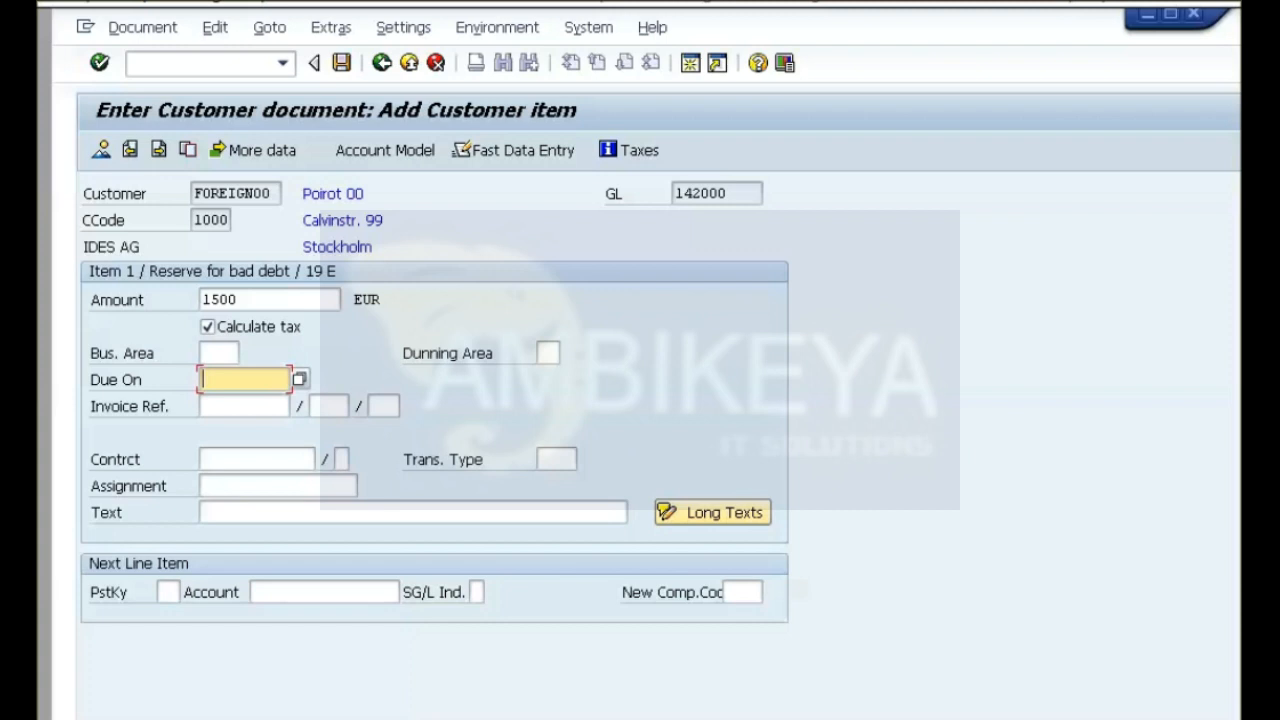
# Enter 1500 EUR due on 28.02.2015, add a posting key 40 item for G/L account 210100 with amount * and profit center PRCTR00, and post.
pyautogui.write('28.02.2015')
pyautogui.click(168, 592)
pyautogui.write('40')
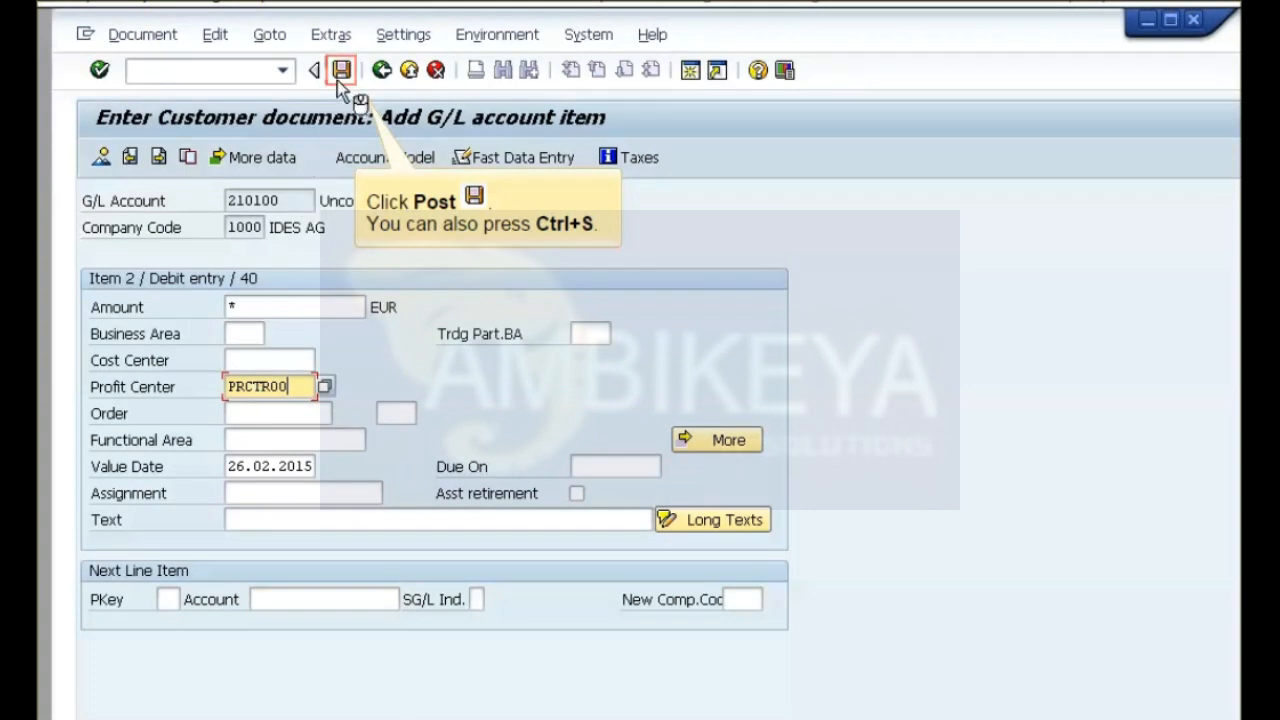
pyautogui.click(337, 80)
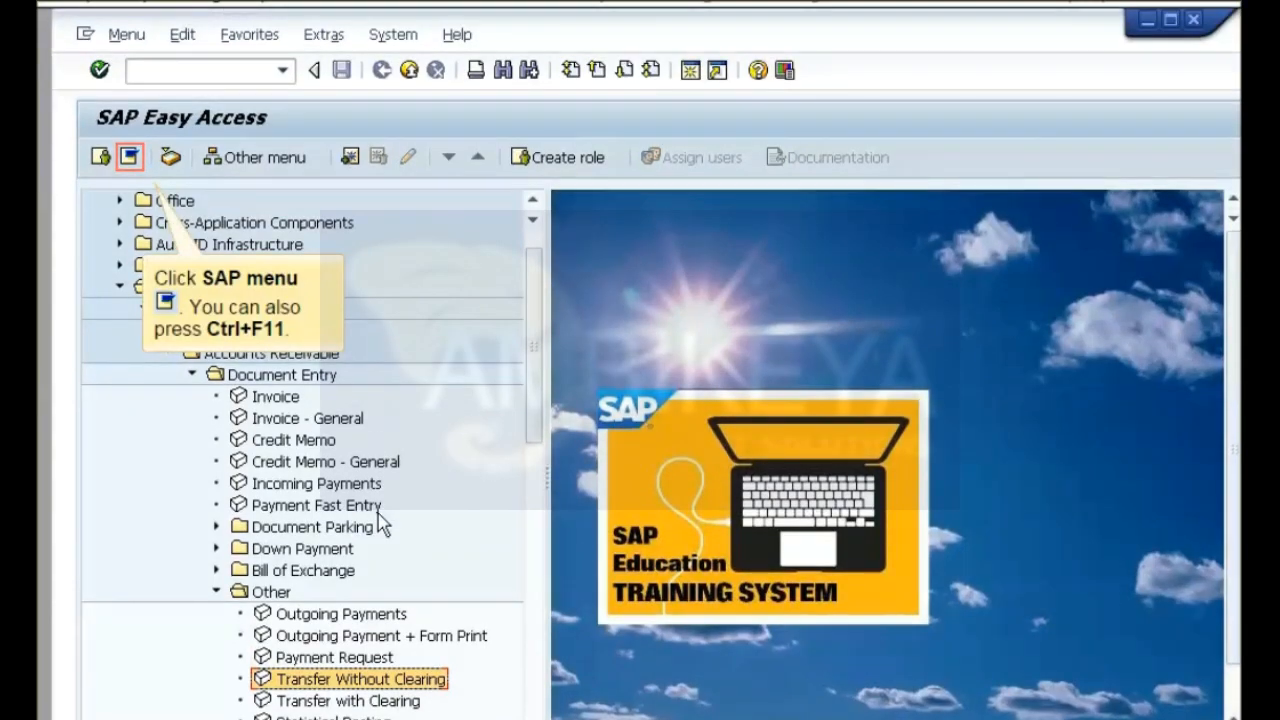
# Collapse the SAP menu and start the document Display transaction in Accounts Receivable.
pyautogui.click(128, 162)
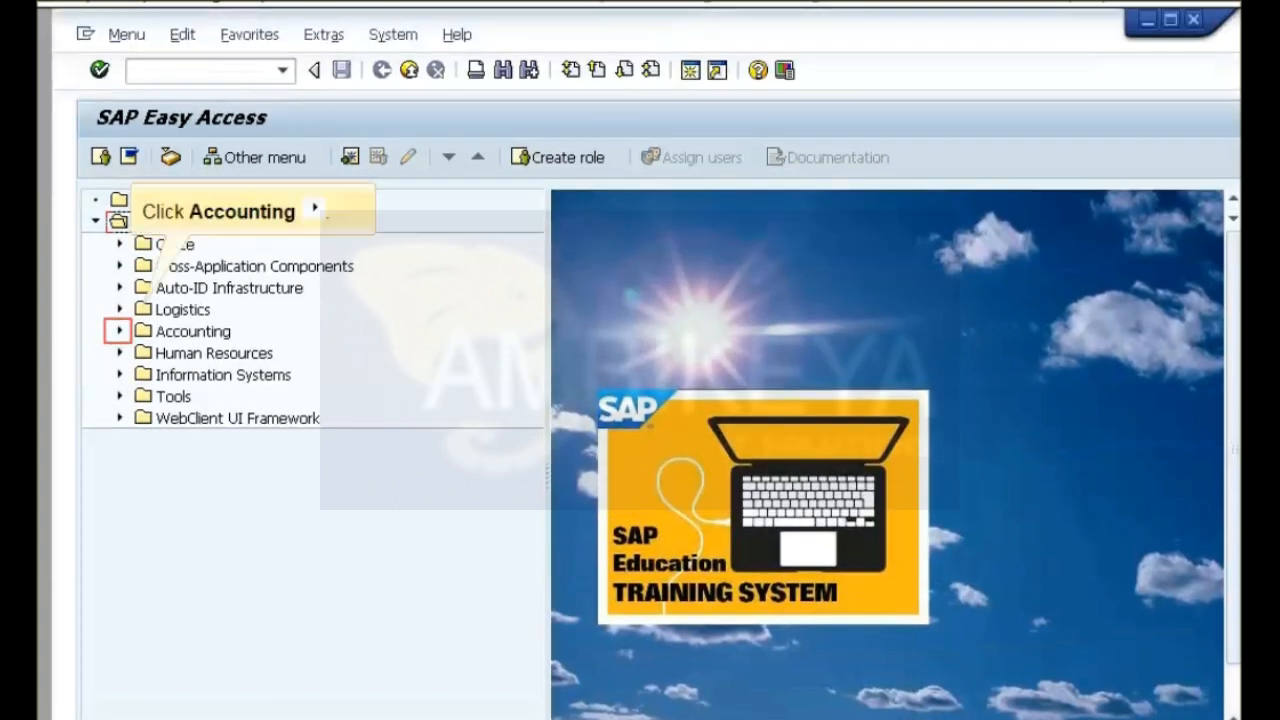
pyautogui.click(118, 334)
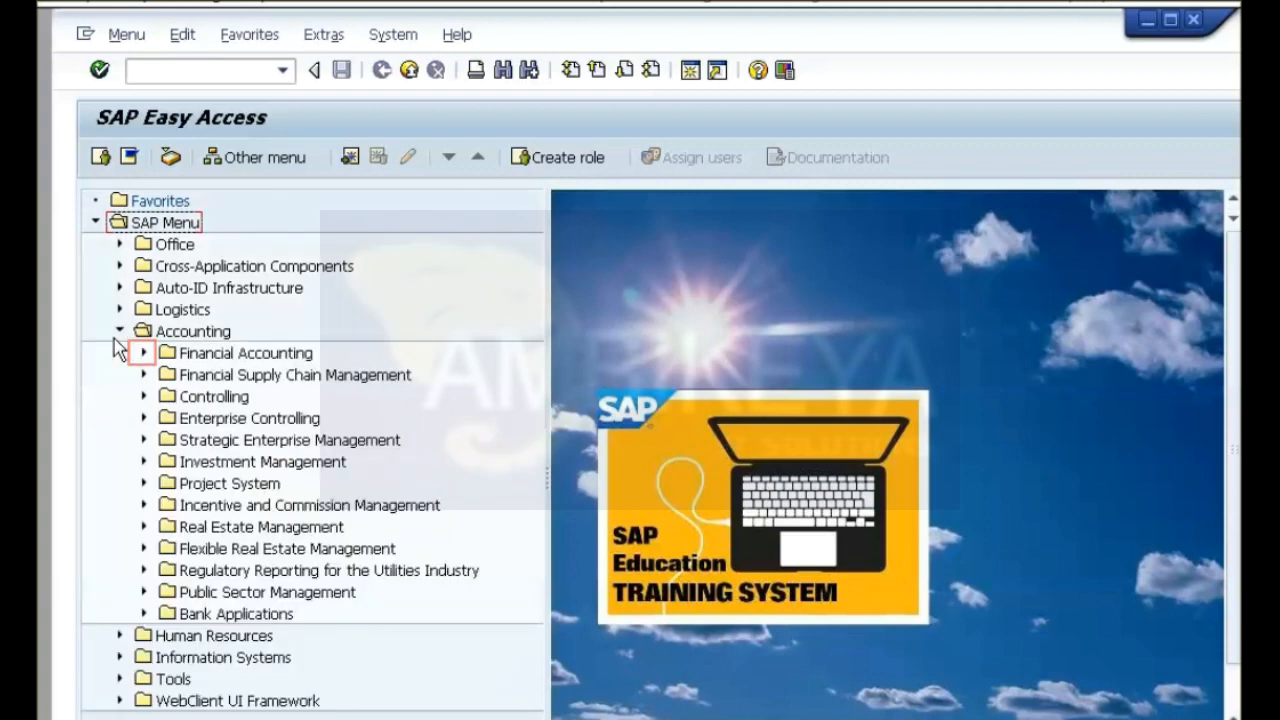
pyautogui.click(143, 353)
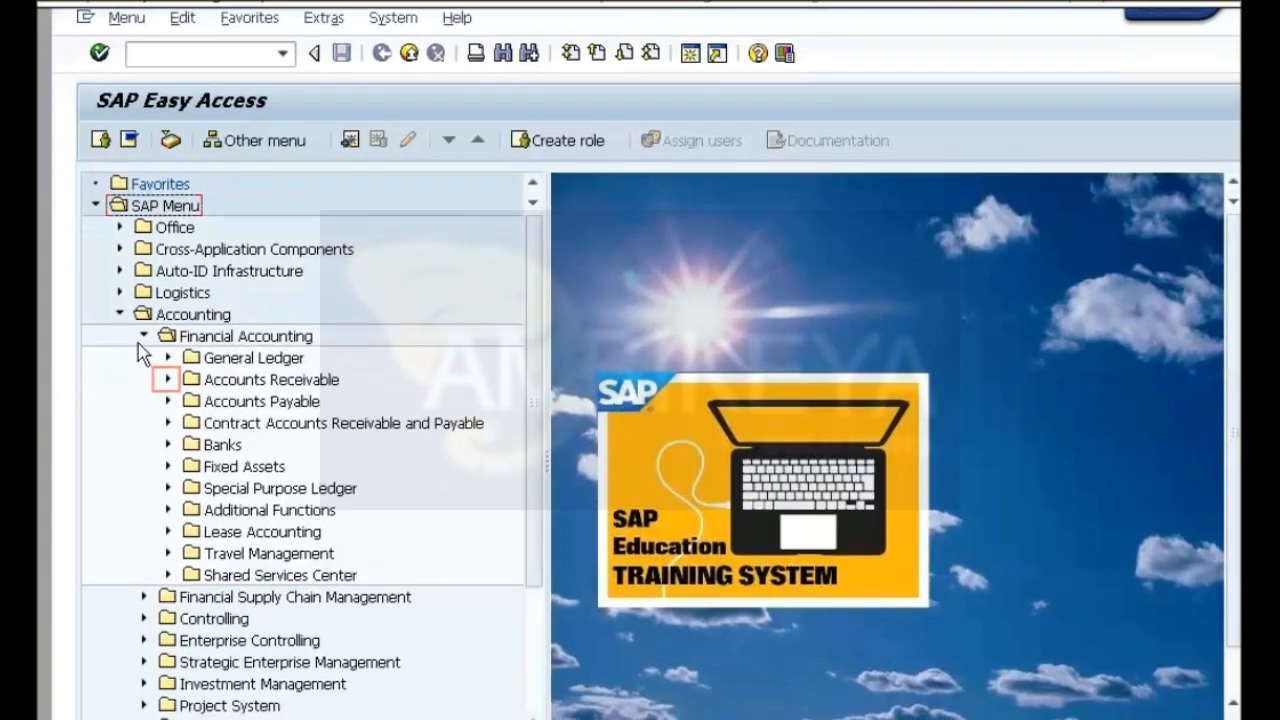
pyautogui.click(165, 383)
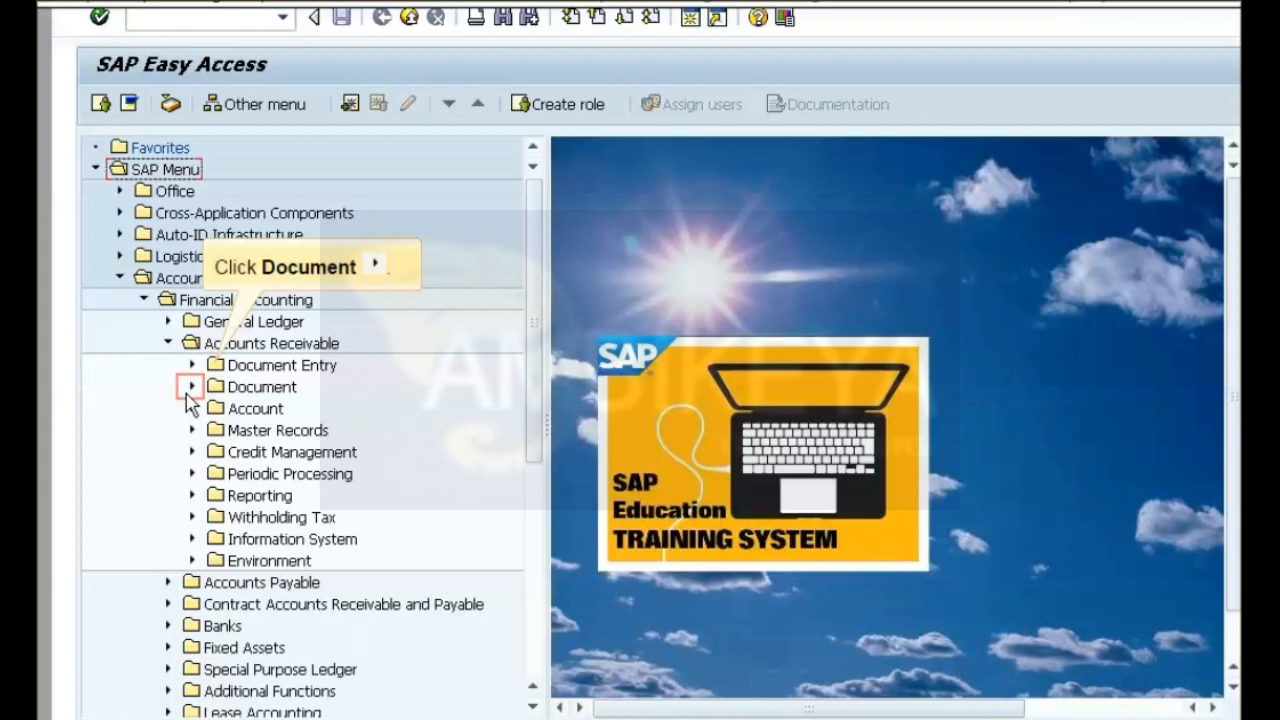
pyautogui.click(190, 389)
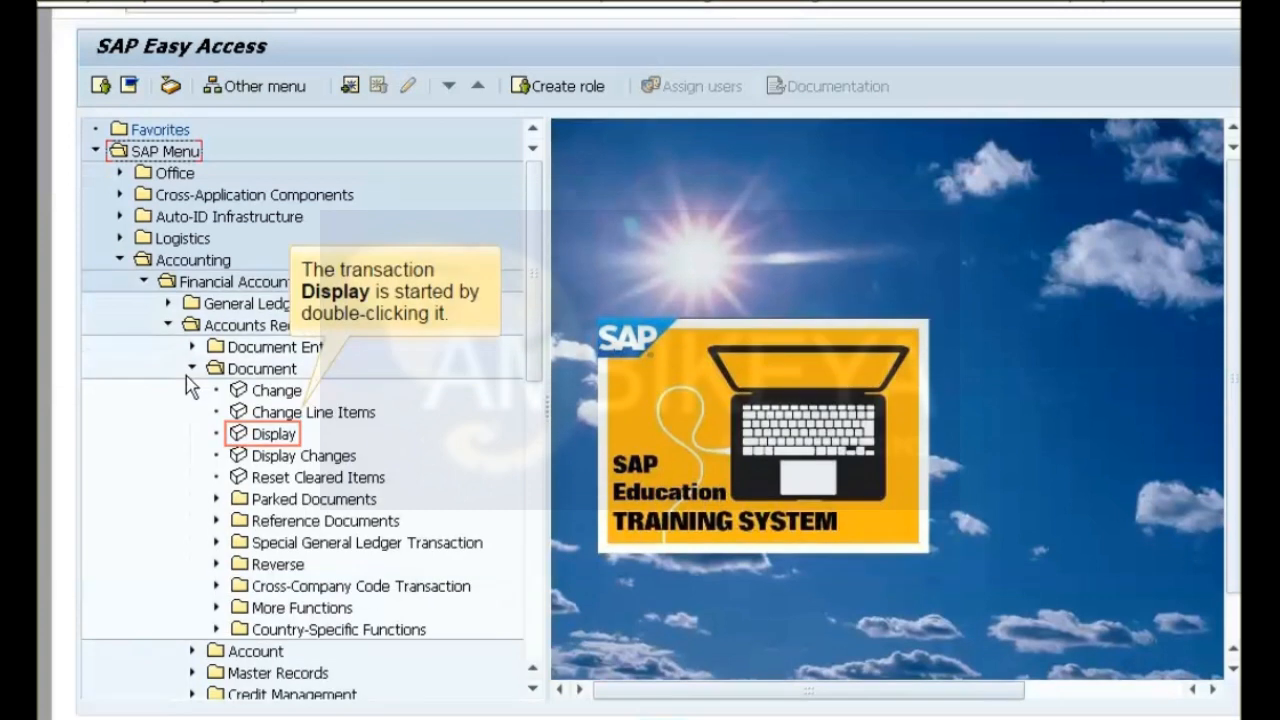
pyautogui.doubleClick(240, 440)
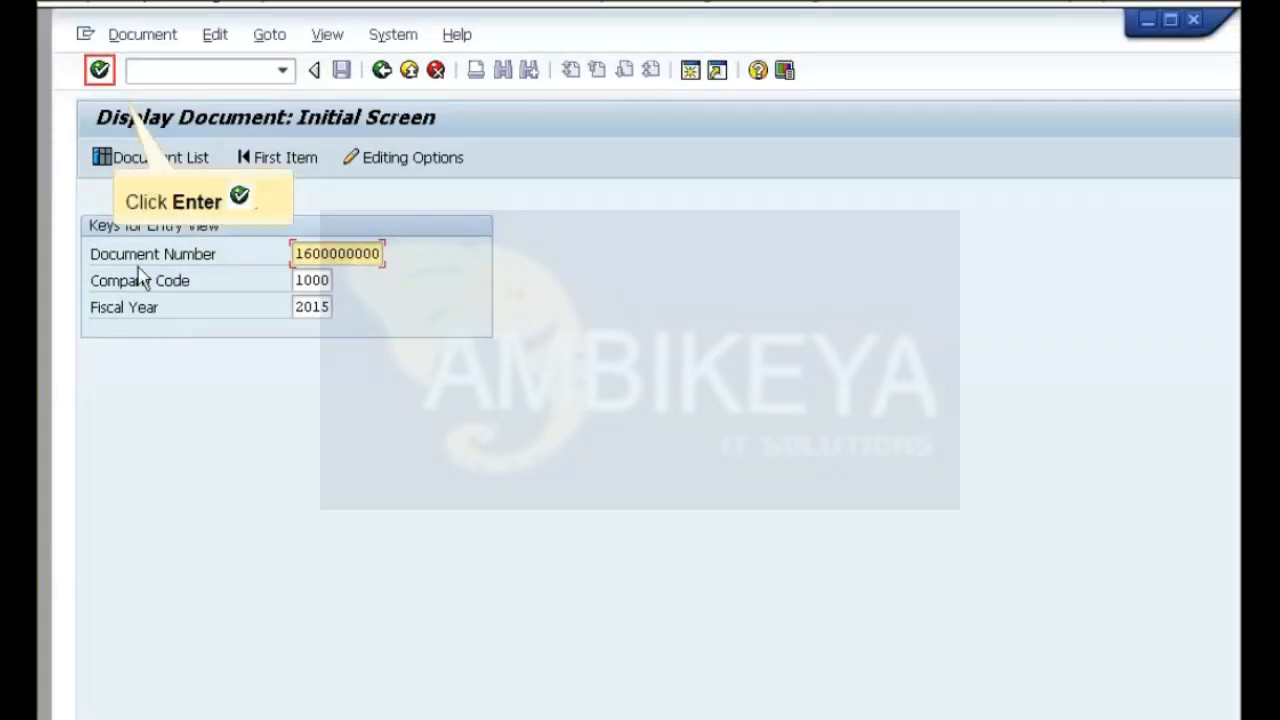
pyautogui.click(98, 71)
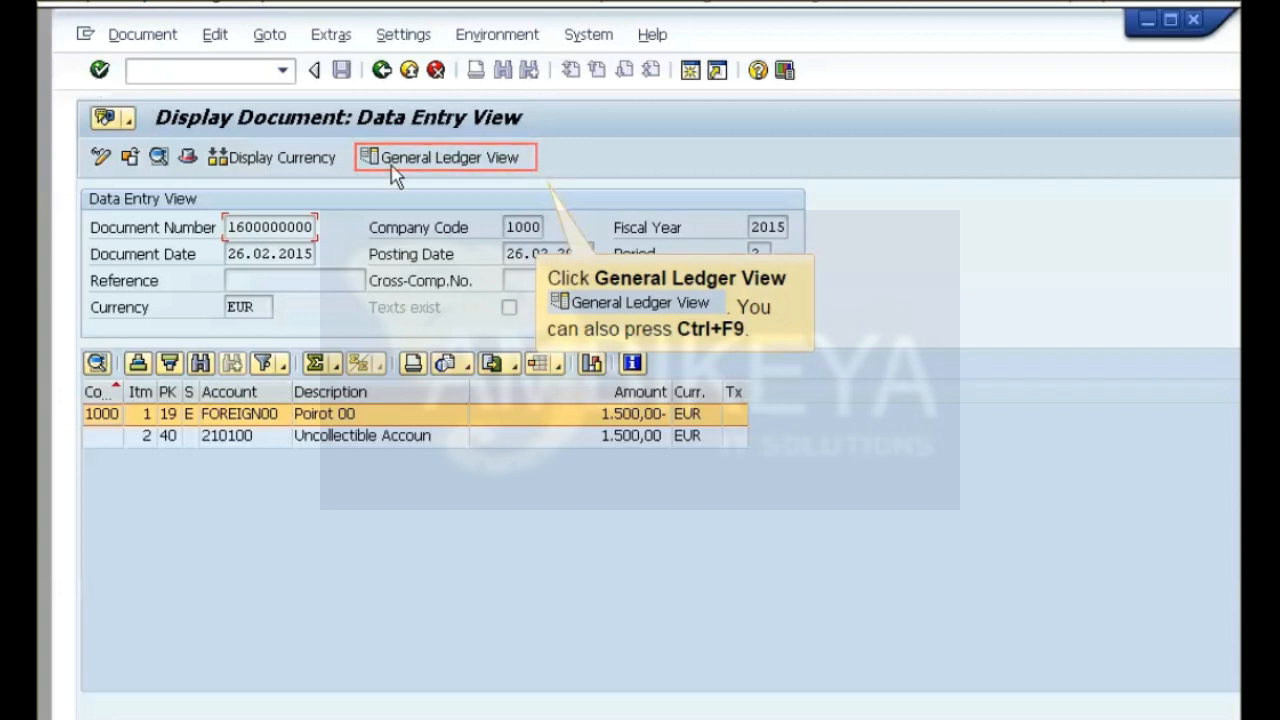
pyautogui.click(420, 172)
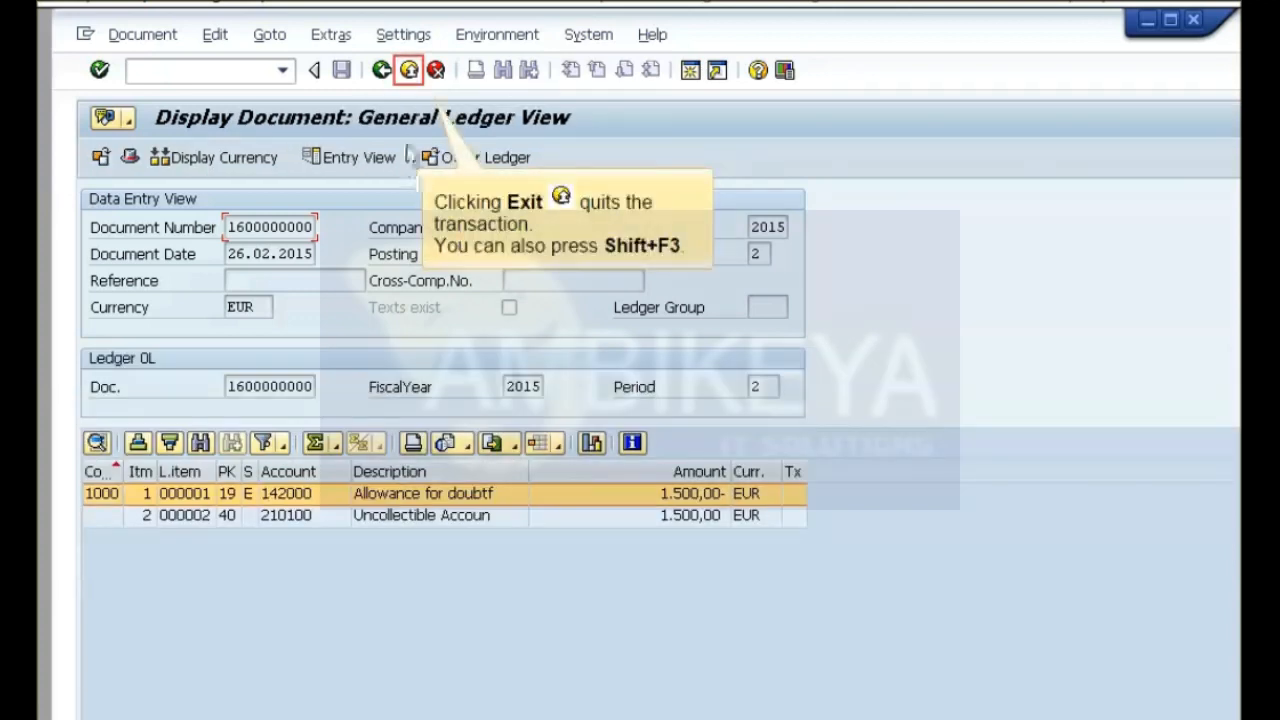
pyautogui.click(409, 69)
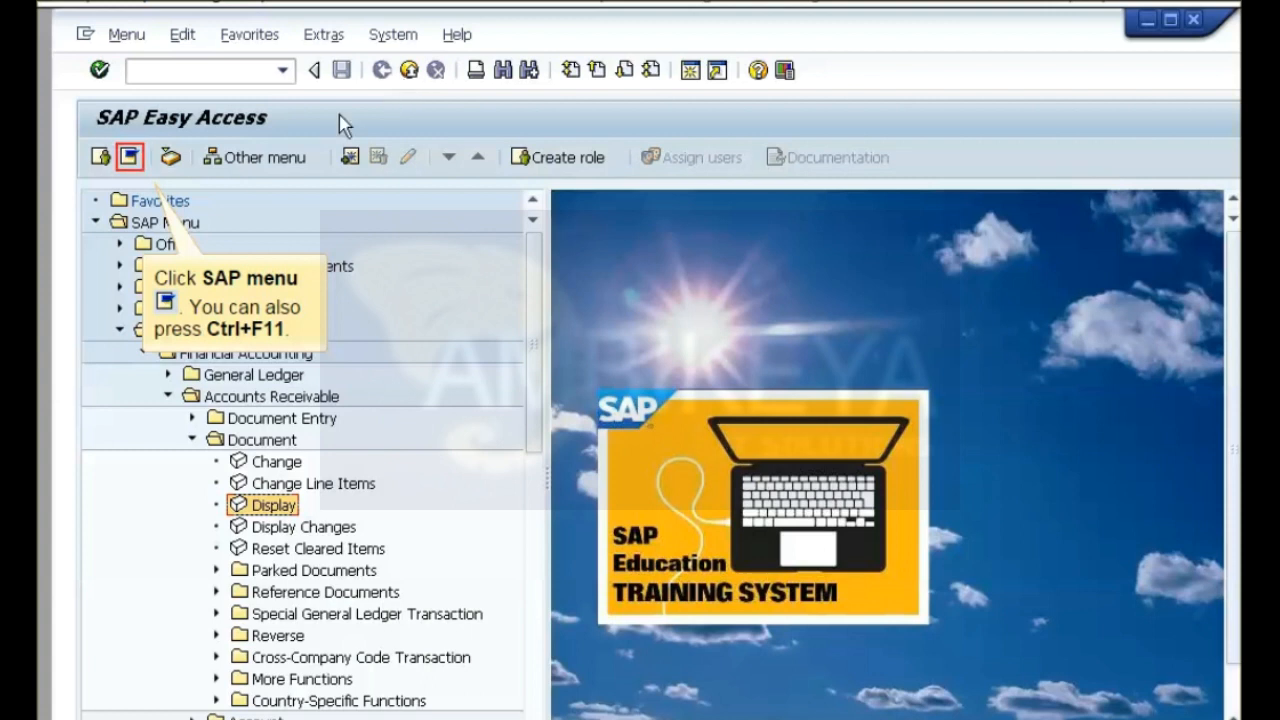
pyautogui.click(128, 160)
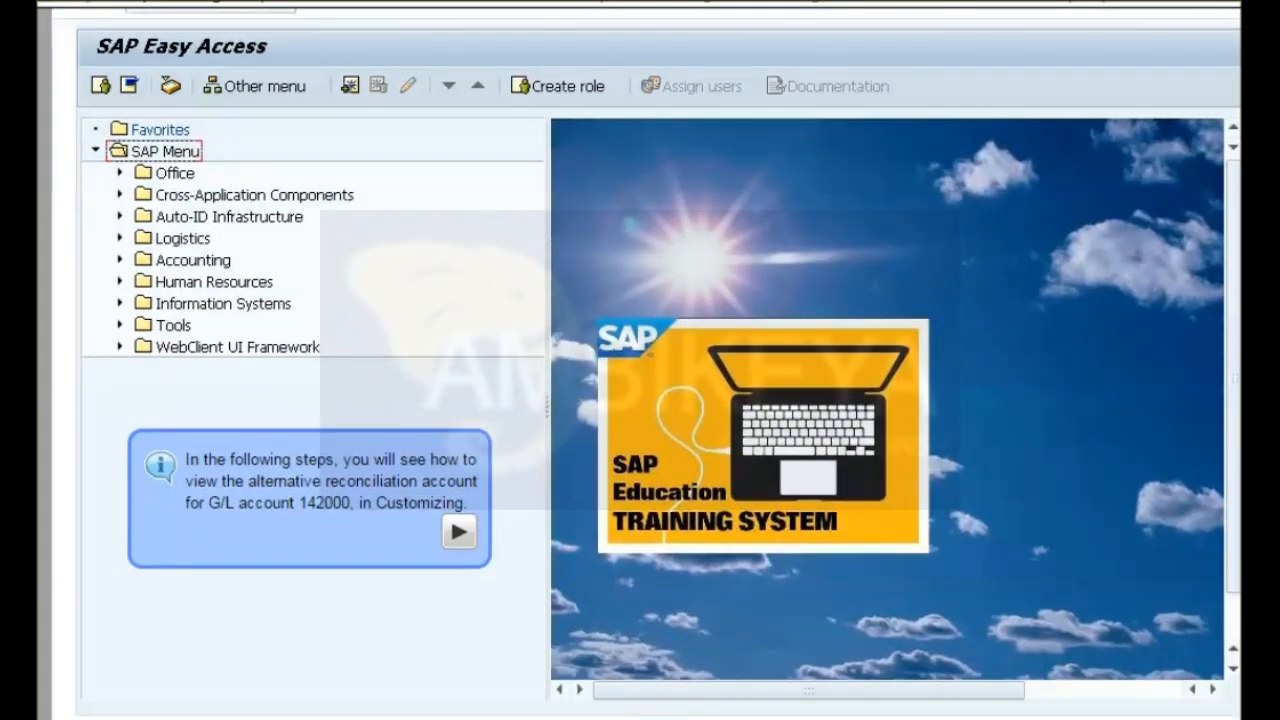
# Run transaction OBL3 for company code 1000 to display the special G/L documentation with the alternative reconciliation accounts.
pyautogui.click(457, 537)
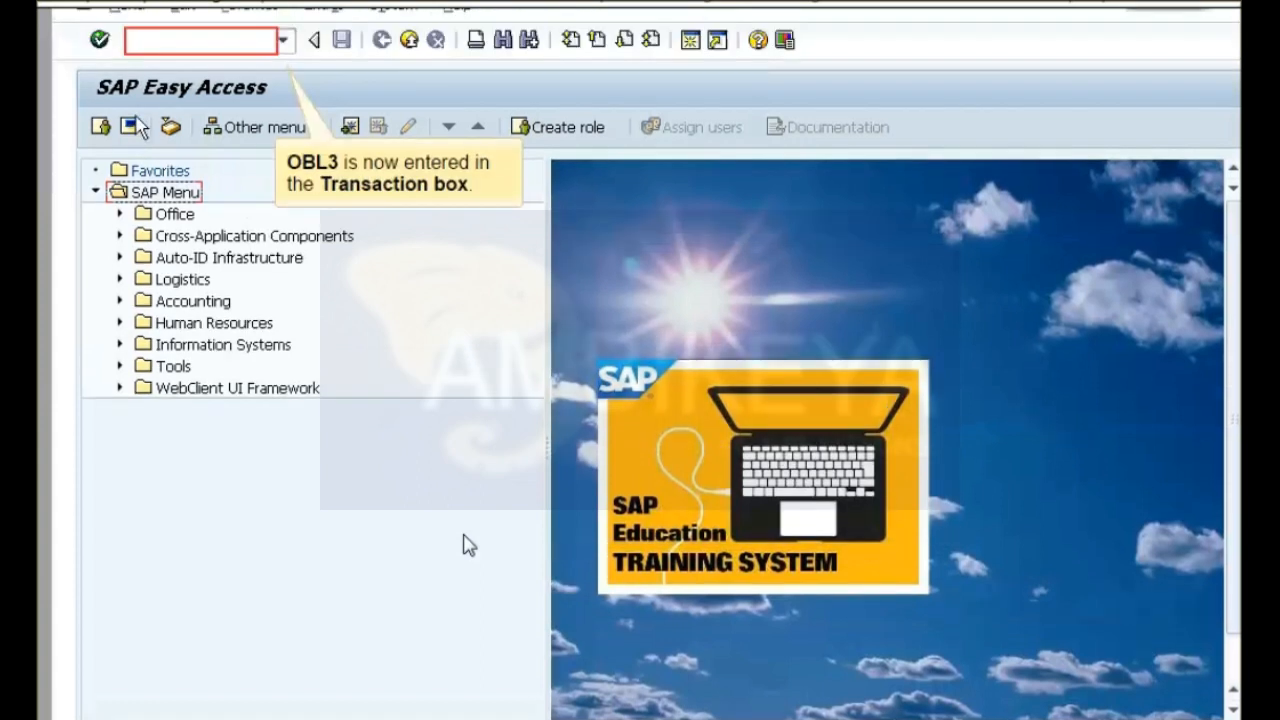
pyautogui.write('OBL3')
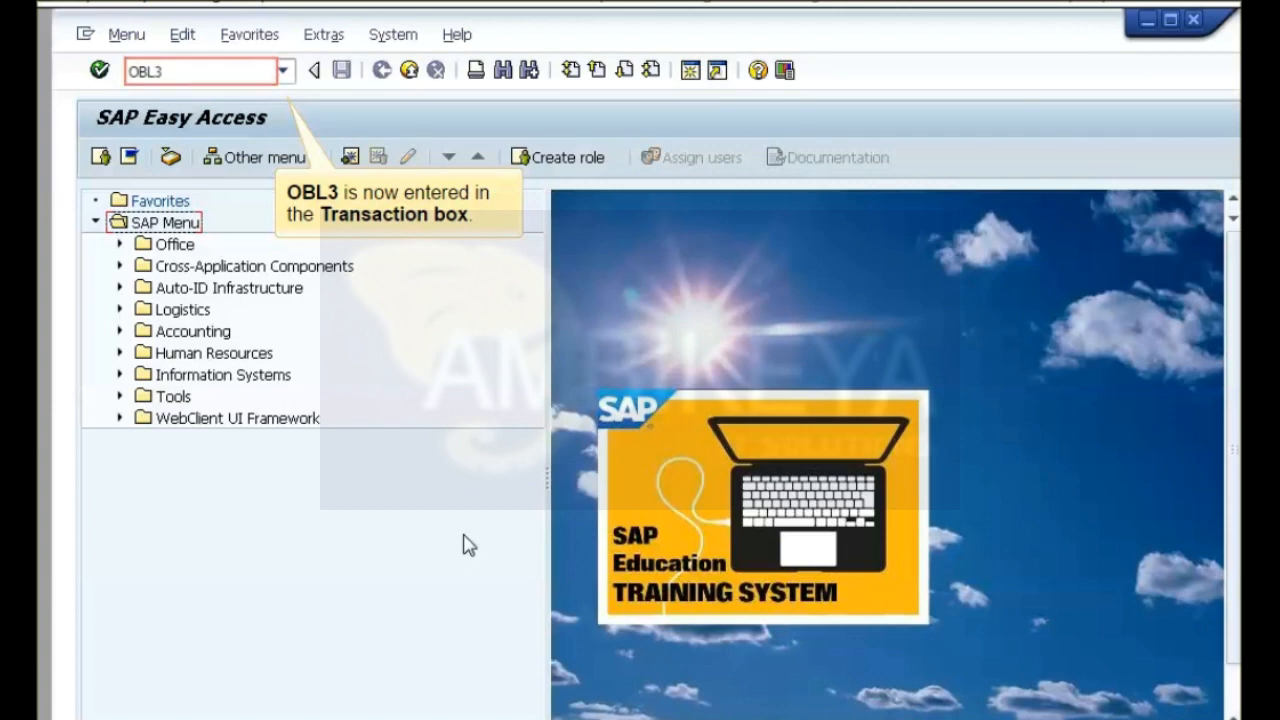
pyautogui.press('Return')
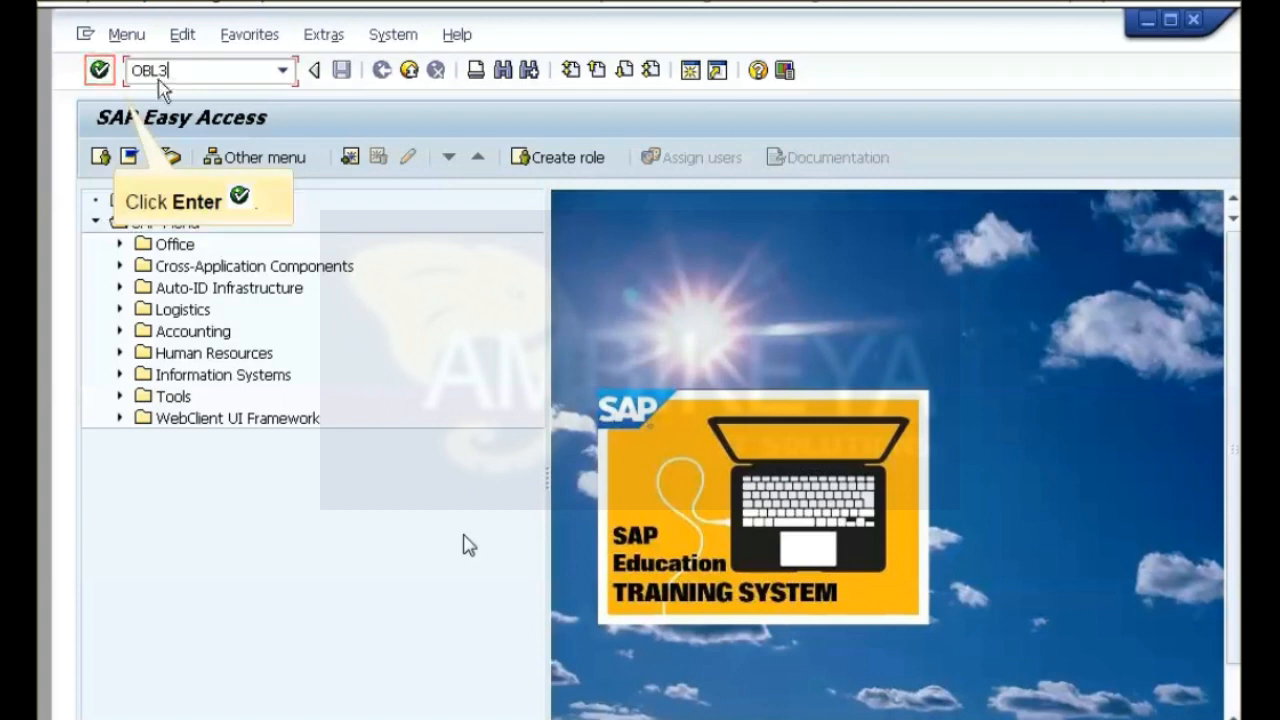
pyautogui.click(105, 80)
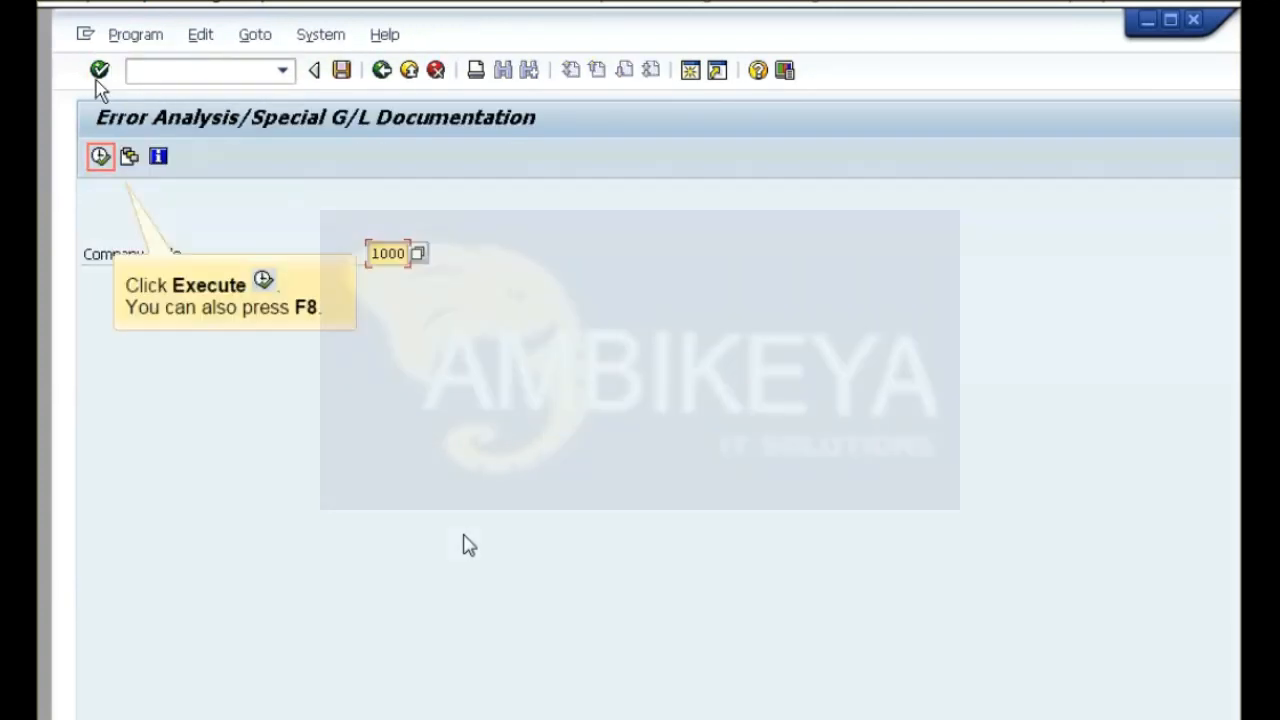
pyautogui.click(100, 156)
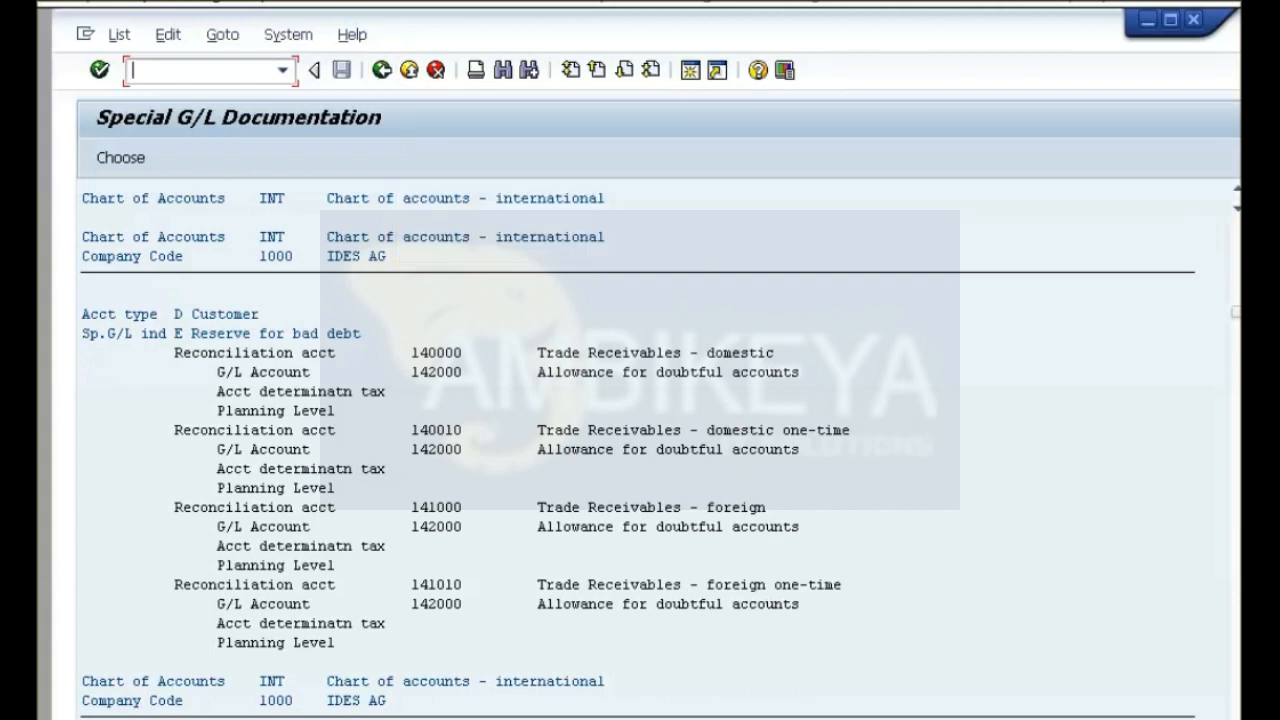
# Leave the special G/L documentation and start the Display/Change Line Items transaction for Accounts Receivable accounts.
pyautogui.click(381, 69)
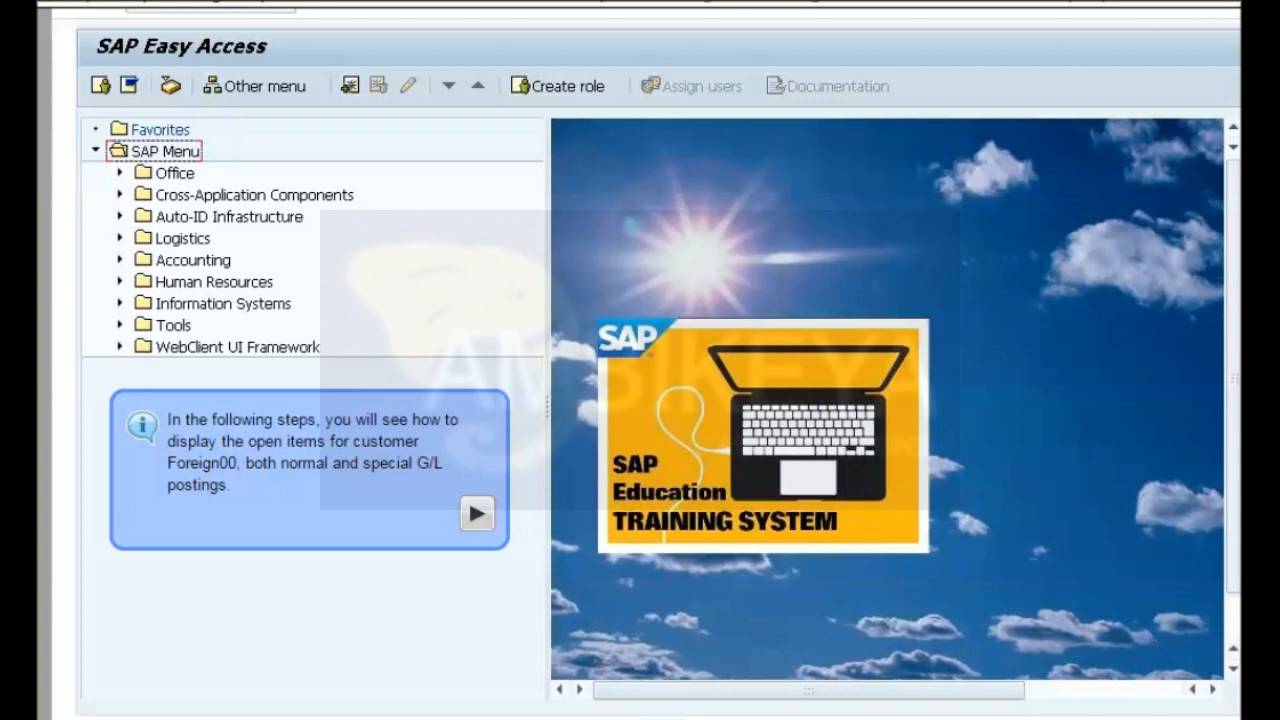
pyautogui.click(475, 513)
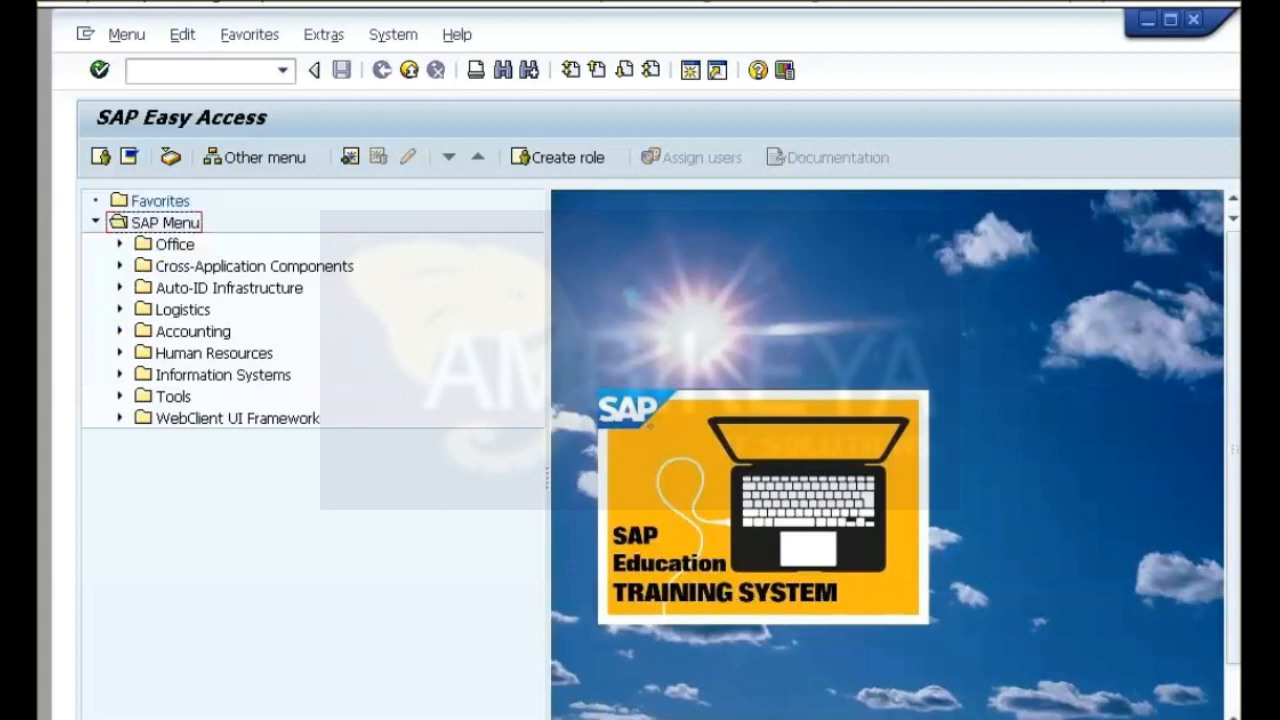
pyautogui.click(120, 331)
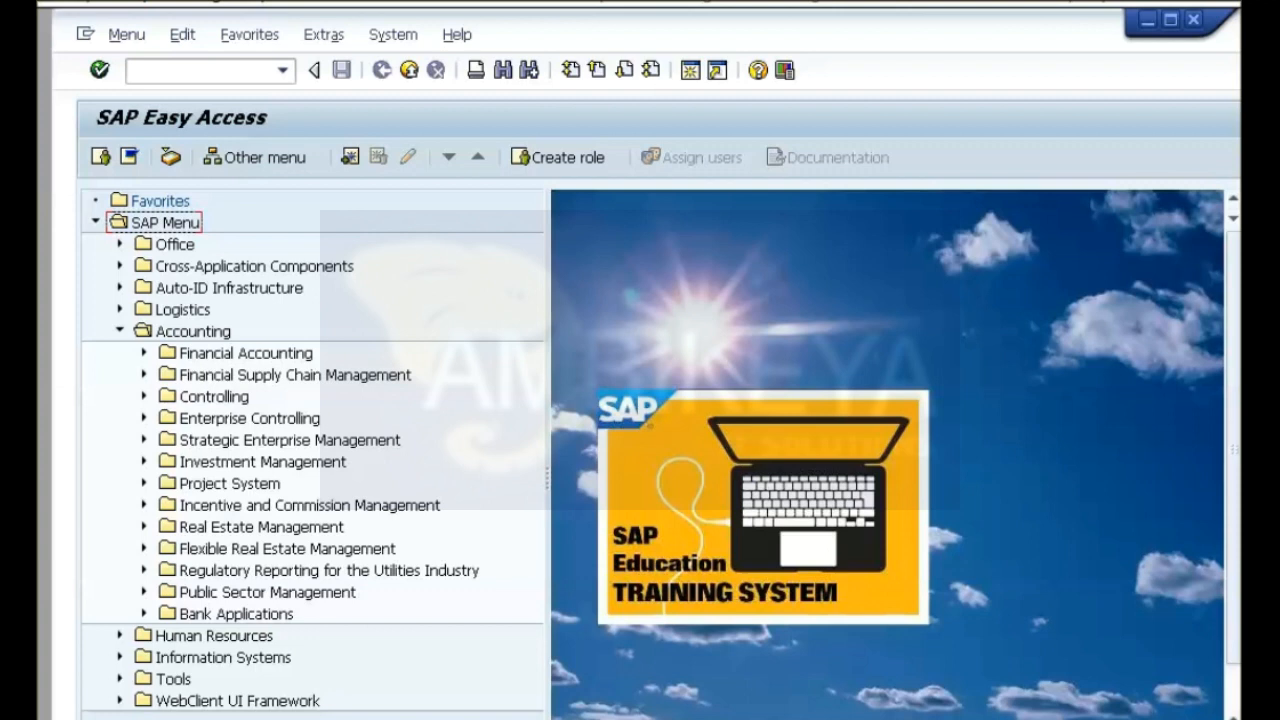
pyautogui.click(144, 353)
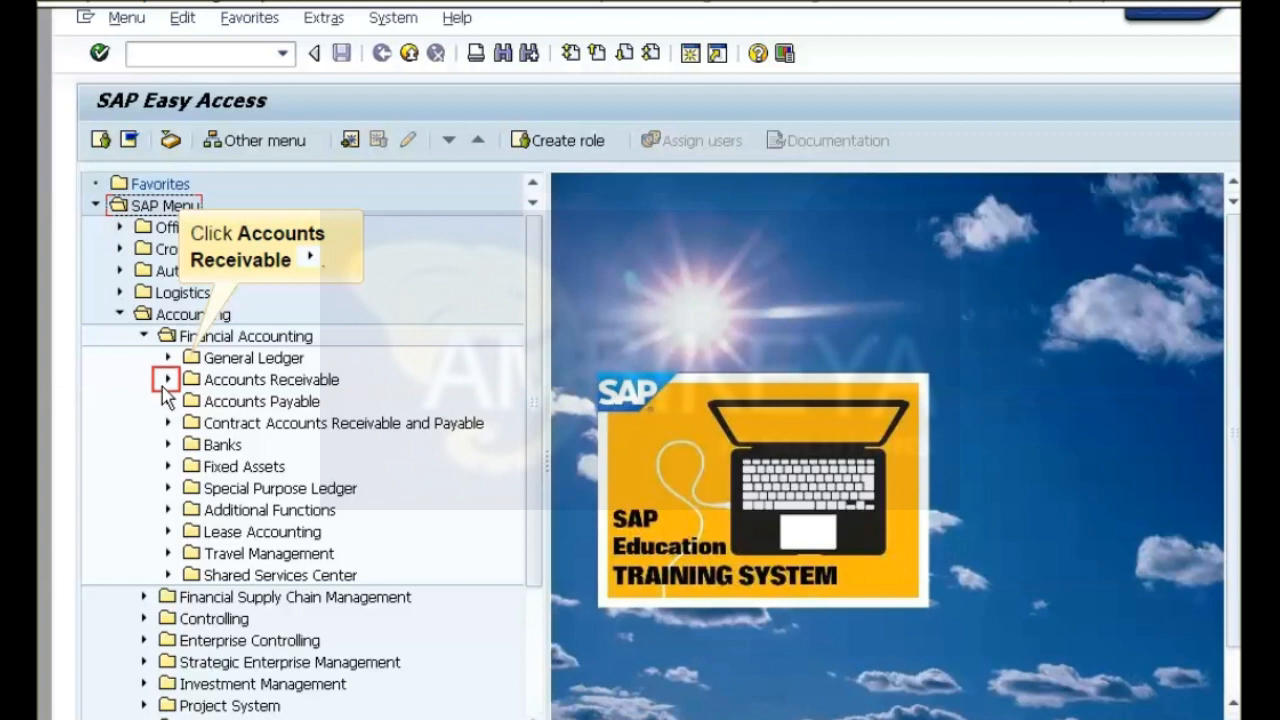
pyautogui.click(164, 385)
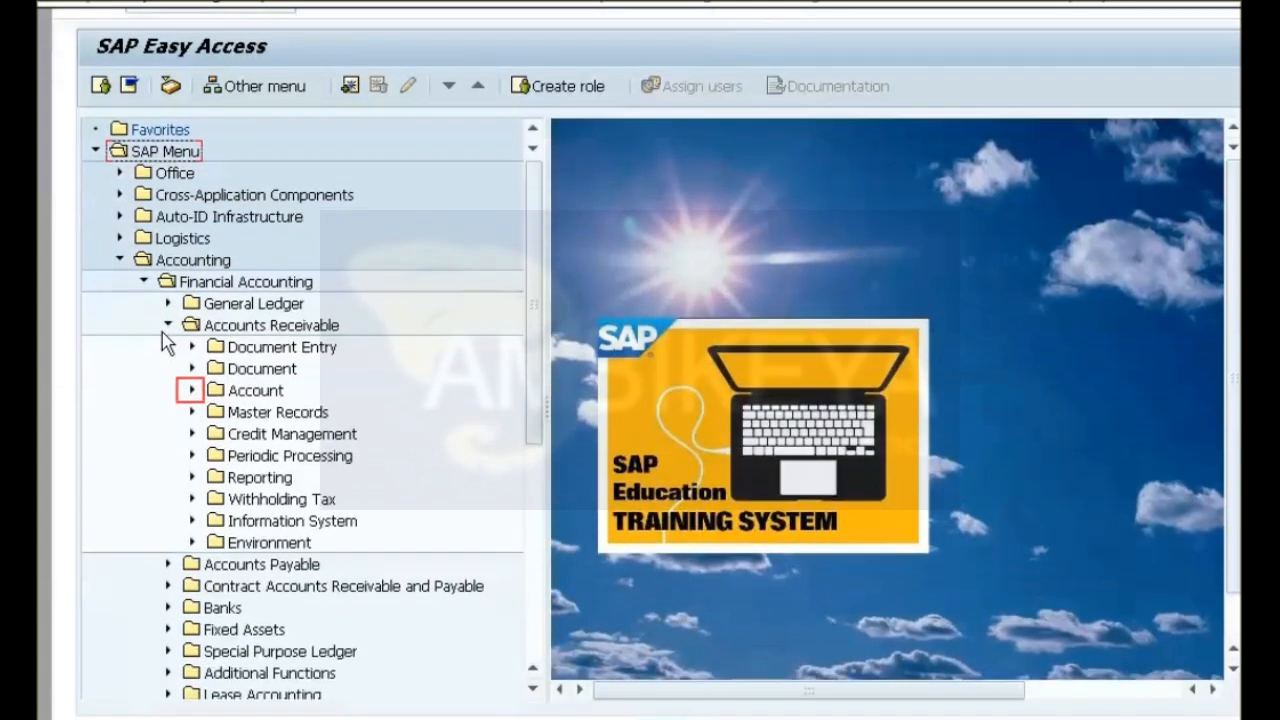
pyautogui.click(186, 392)
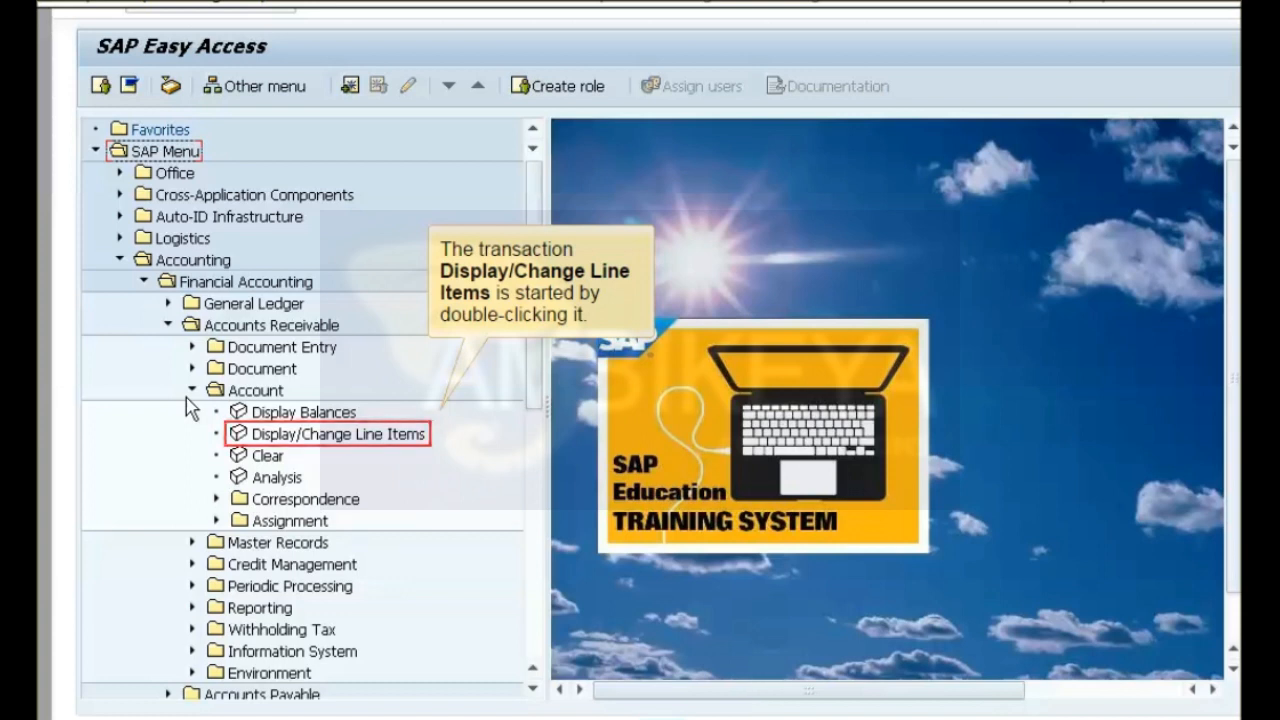
pyautogui.doubleClick(300, 444)
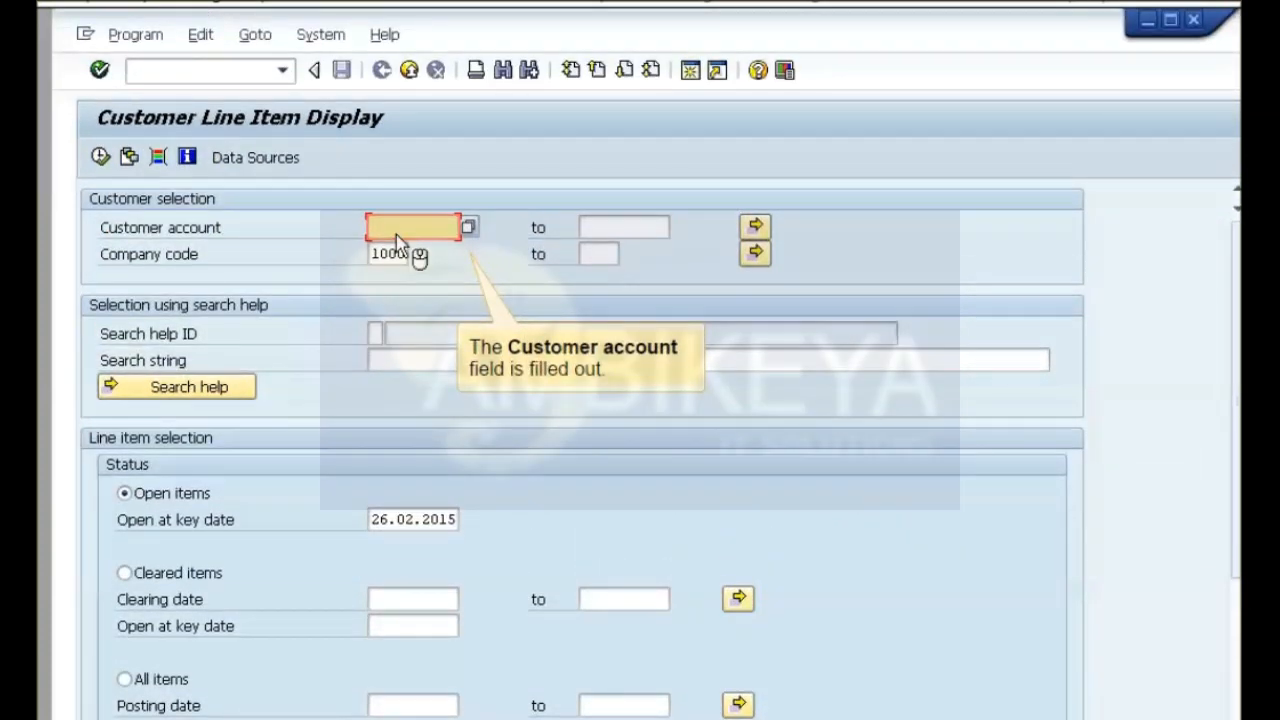
# Display the open items of customer account Foreign00 in company code 1000, including both normal items and special G/L transactions.
pyautogui.click(397, 237)
pyautogui.write('Foreign00')
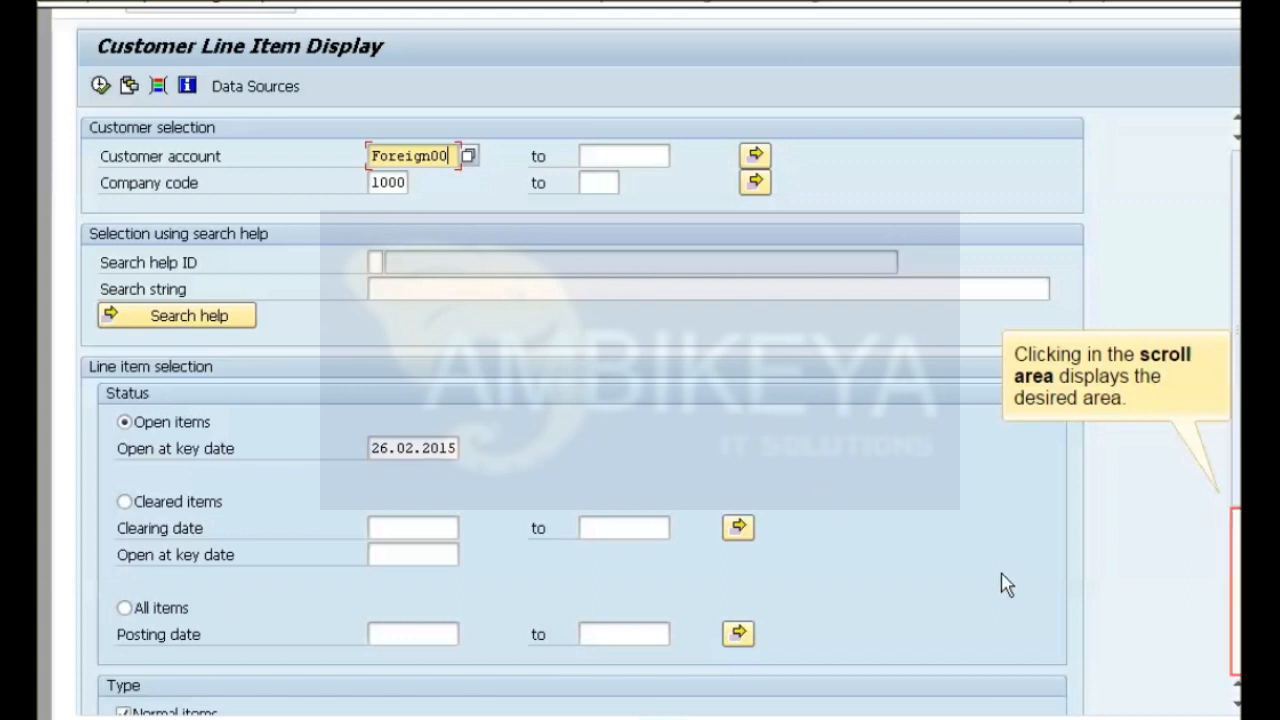
pyautogui.click(1236, 650)
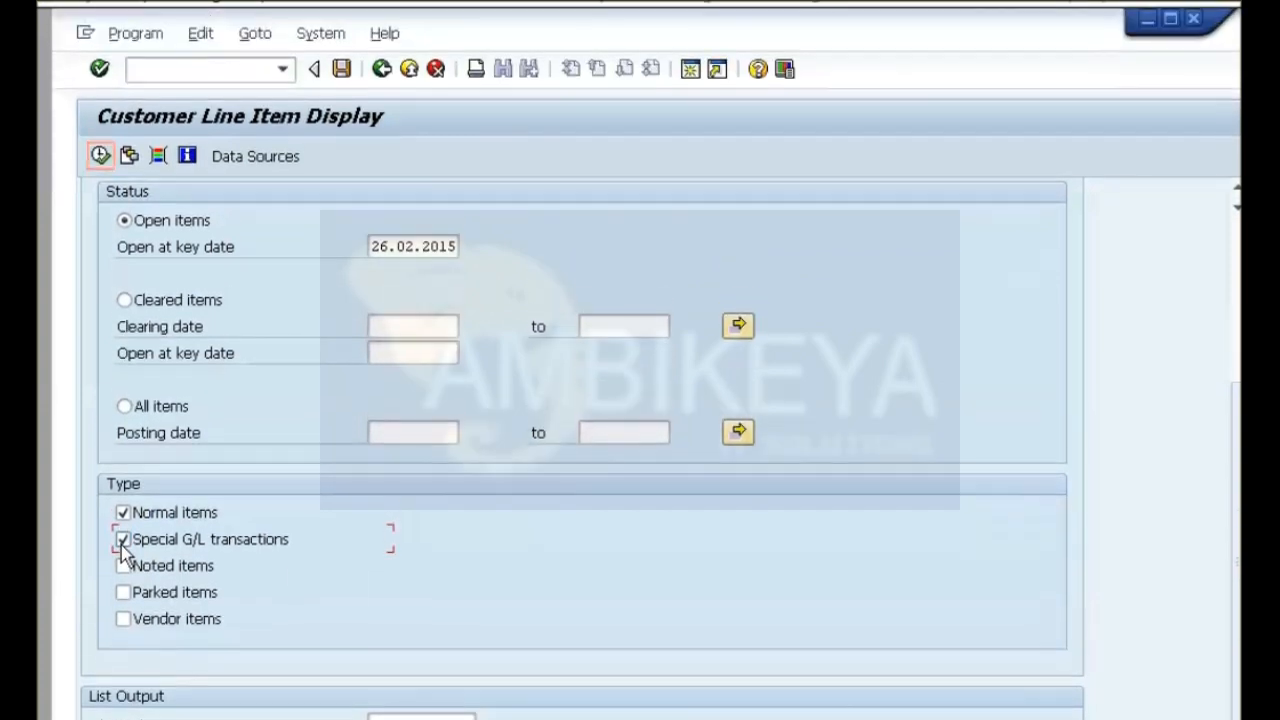
pyautogui.click(100, 157)
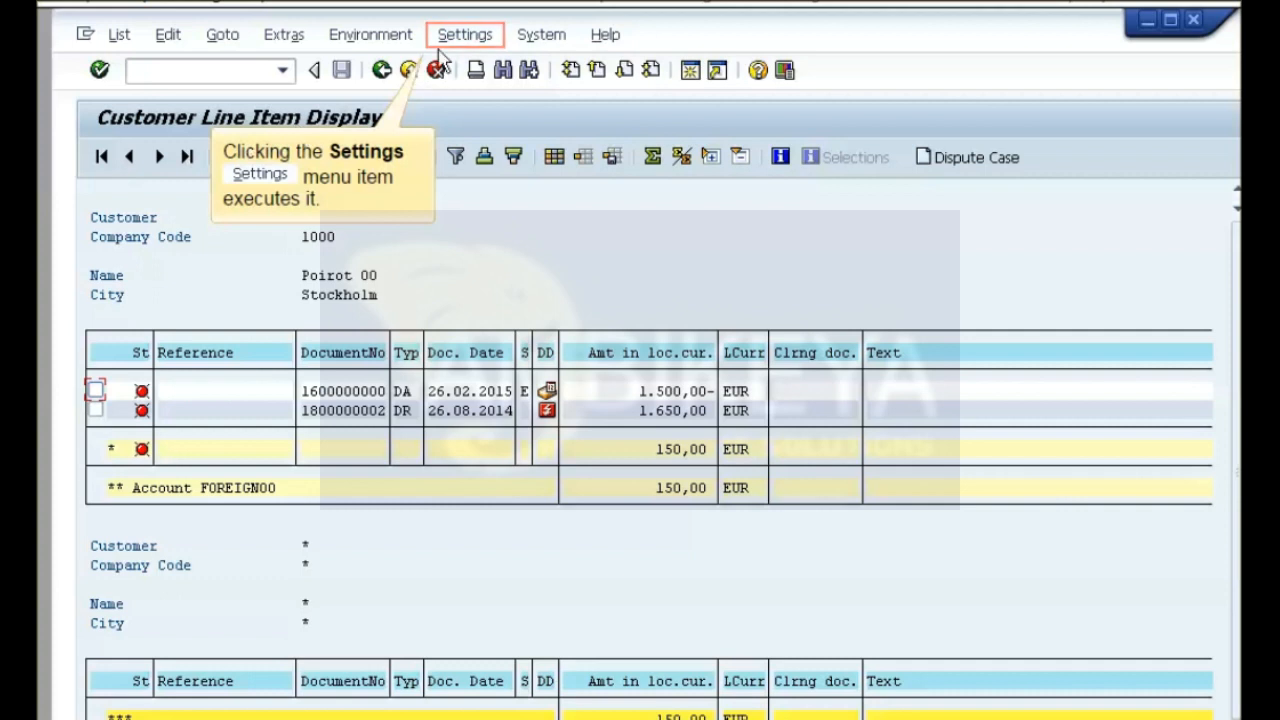
# Add the hidden fields G/L Account and Sp.G/L trans.type to the current layout of the customer line item list.
pyautogui.click(456, 40)
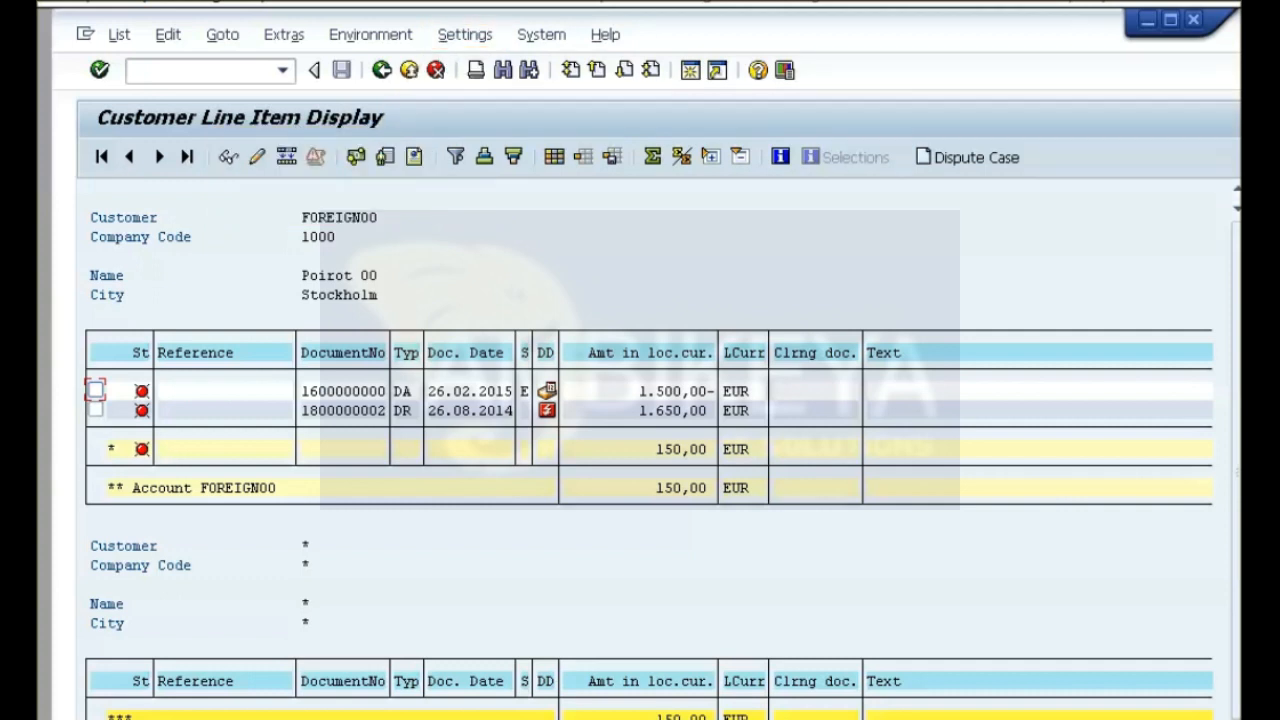
pyautogui.click(465, 35)
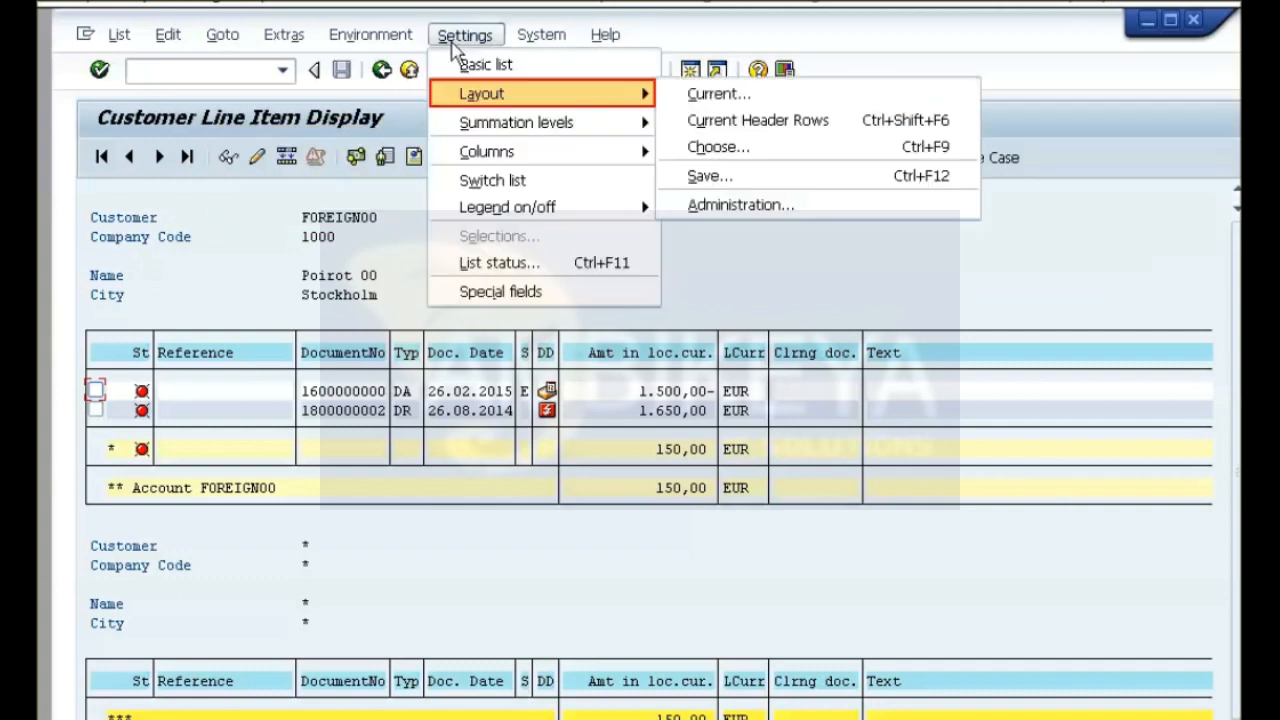
pyautogui.click(484, 93)
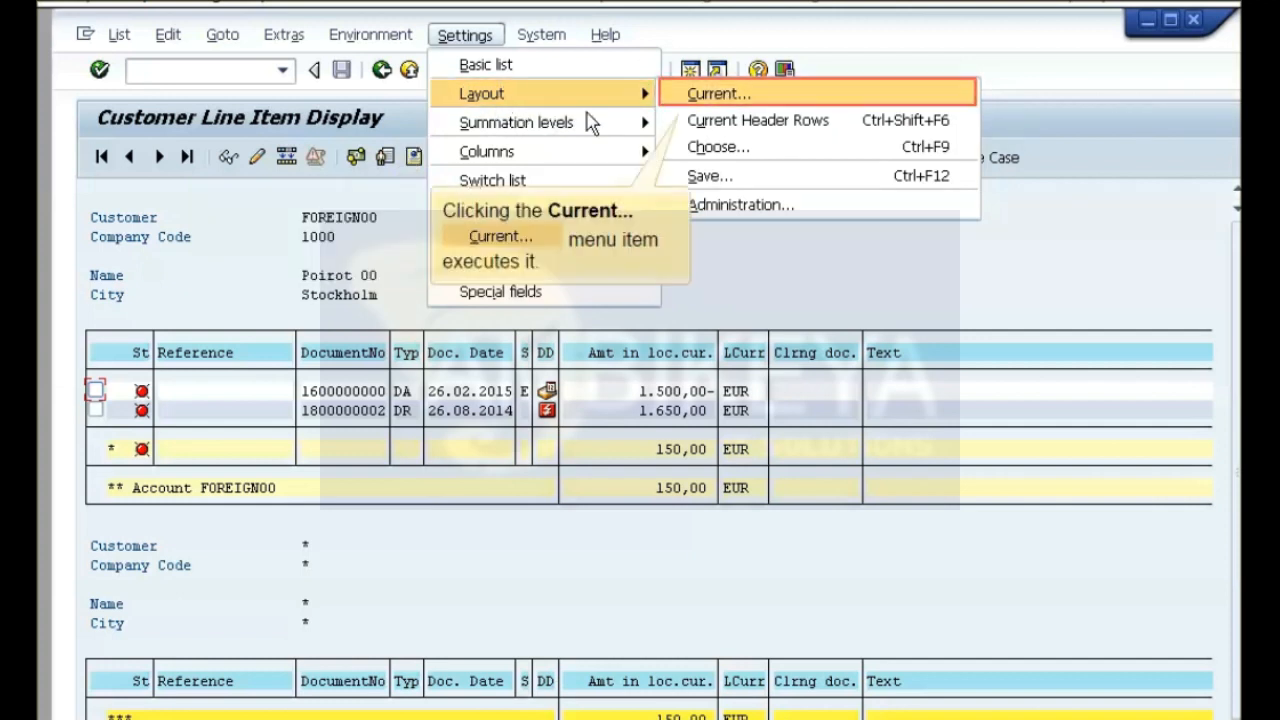
pyautogui.click(741, 104)
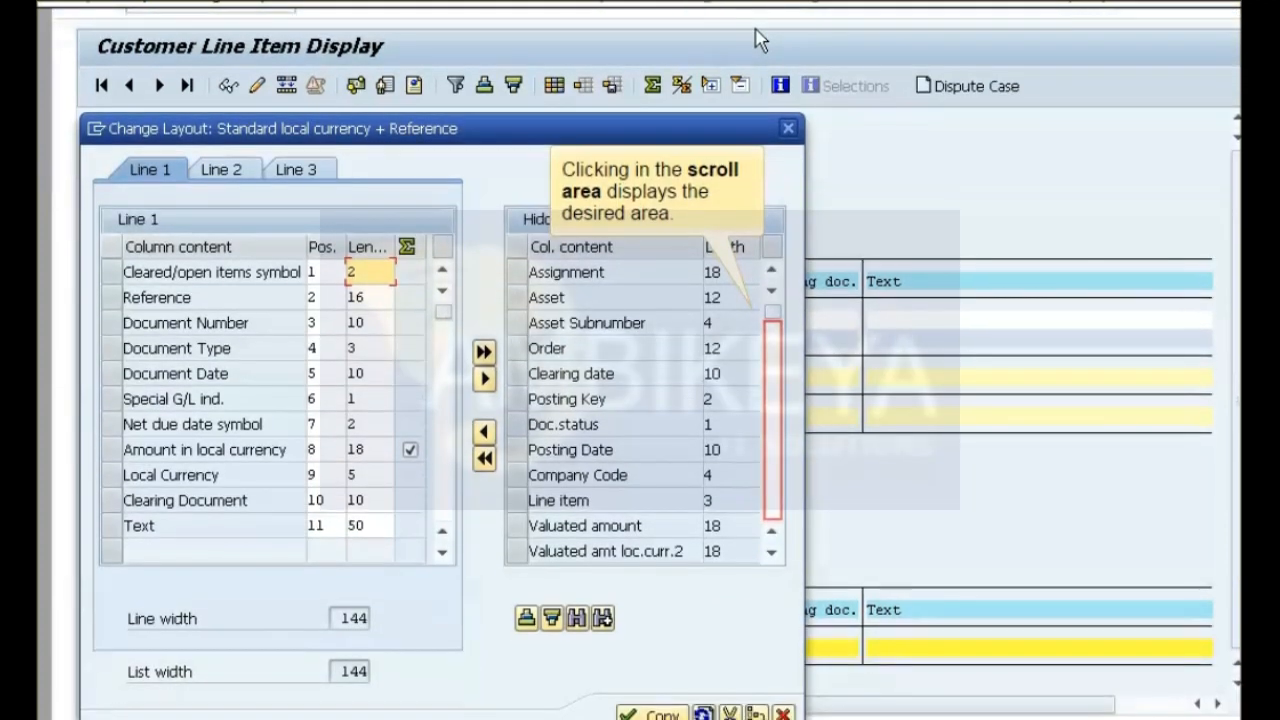
pyautogui.click(779, 490)
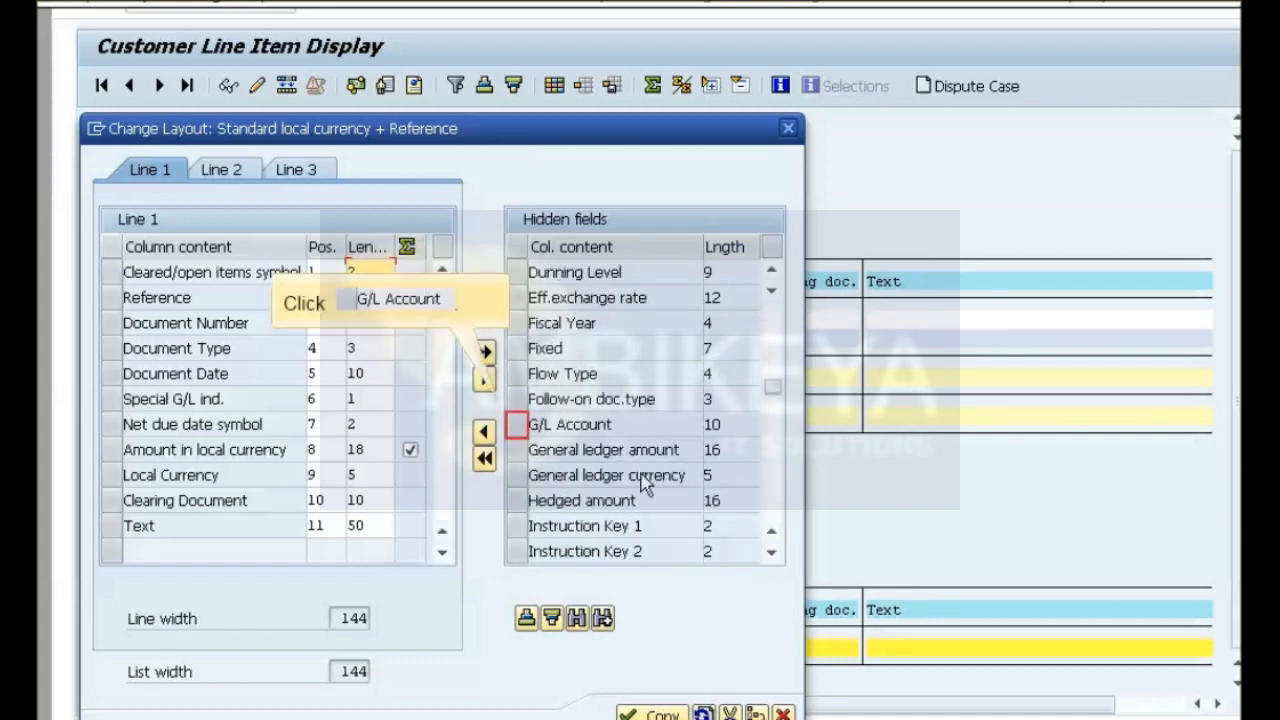
pyautogui.click(517, 428)
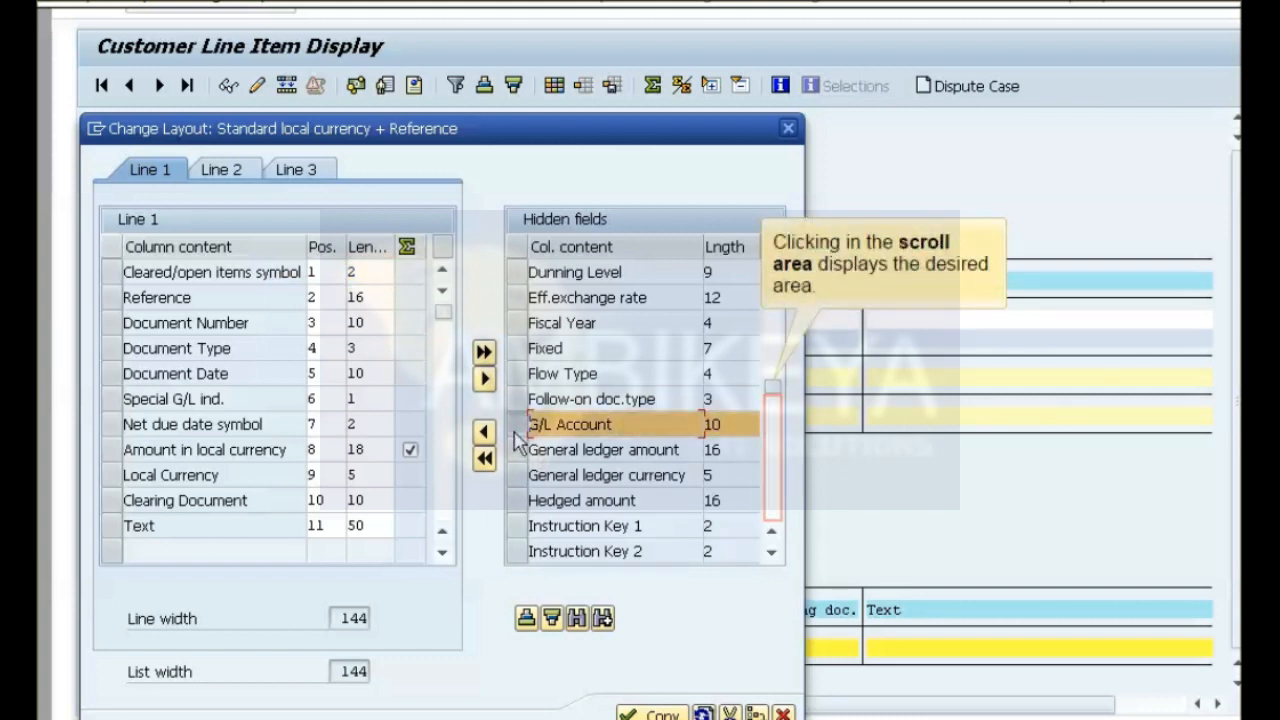
pyautogui.click(772, 505)
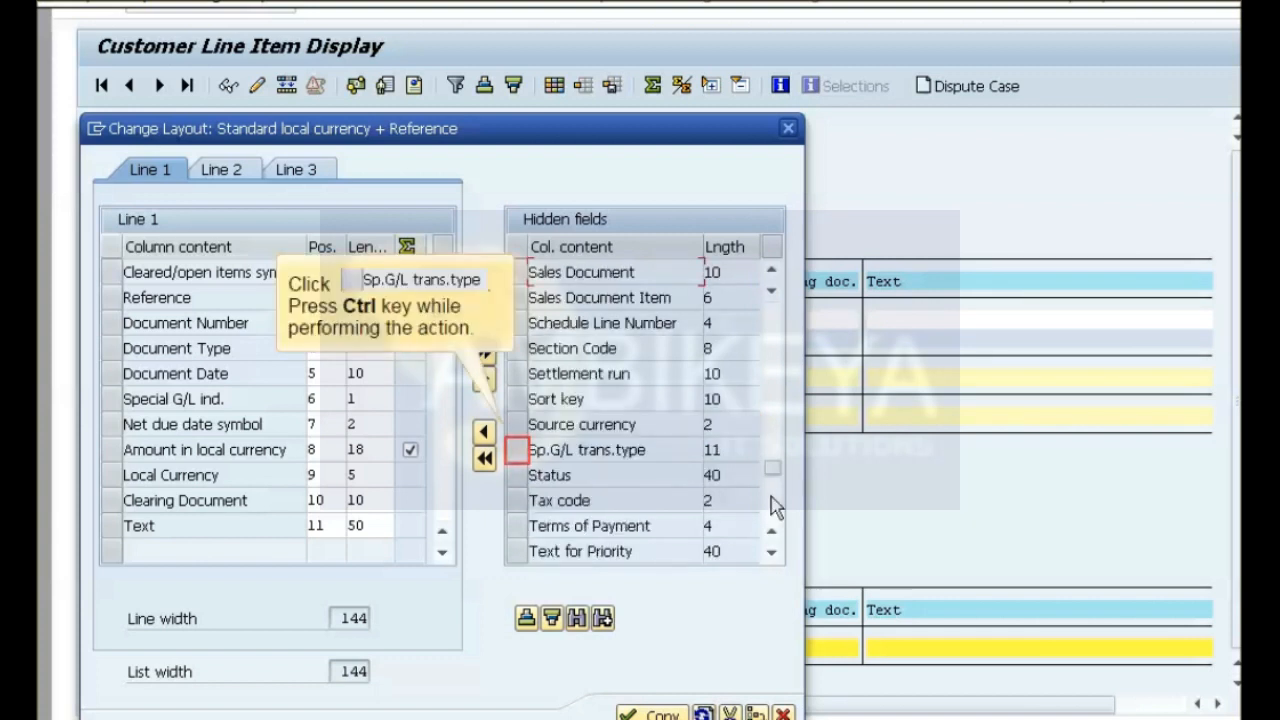
pyautogui.keyDown('ctrl'); pyautogui.click(514, 460); pyautogui.keyUp('ctrl')
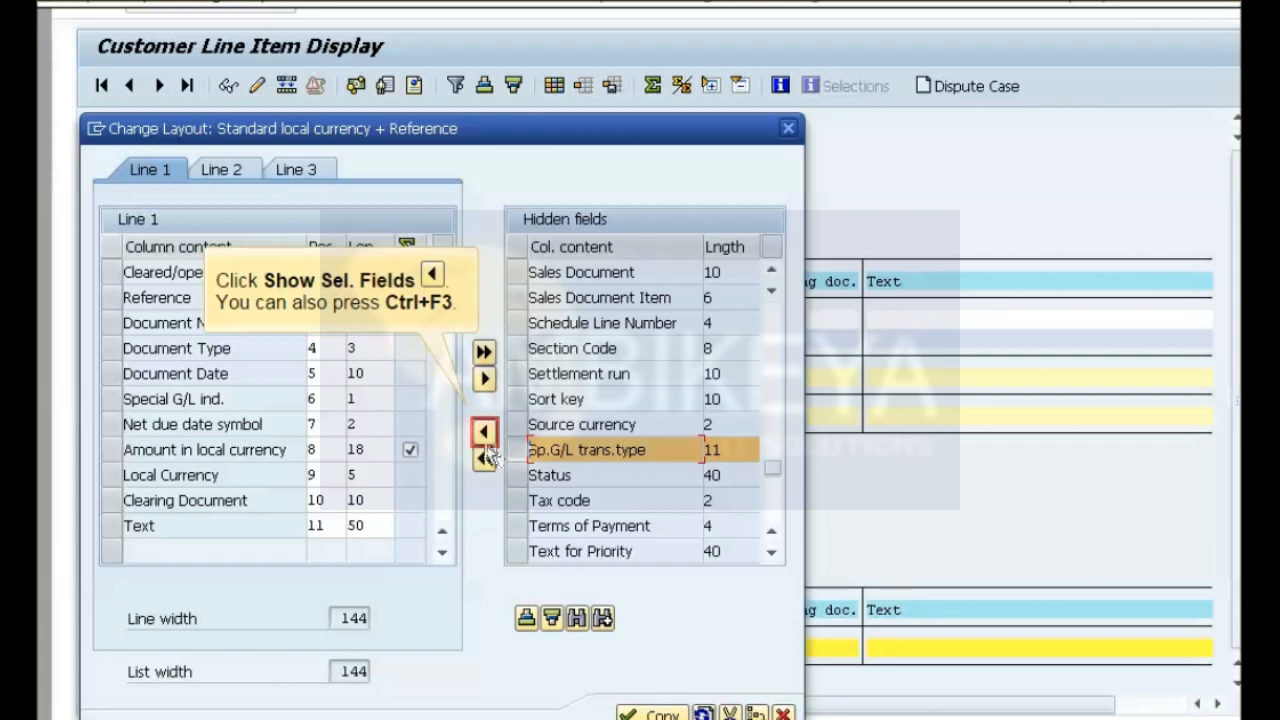
pyautogui.click(485, 433)
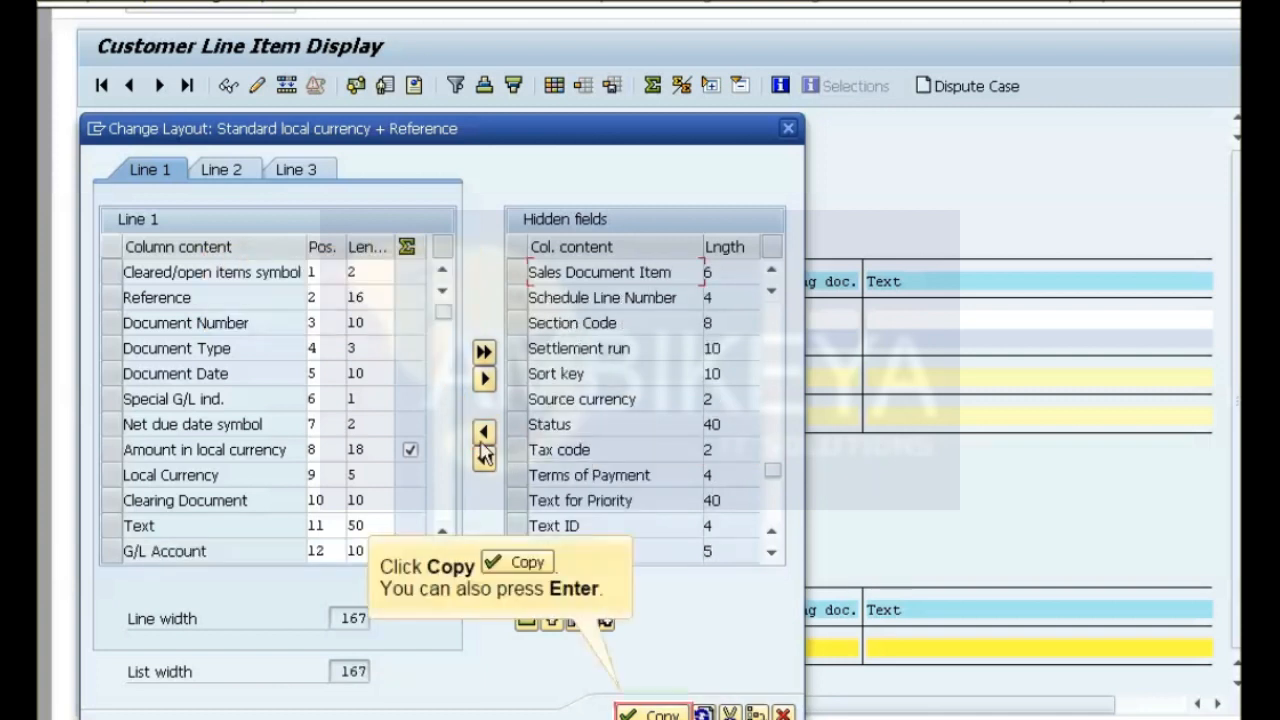
pyautogui.click(652, 713)
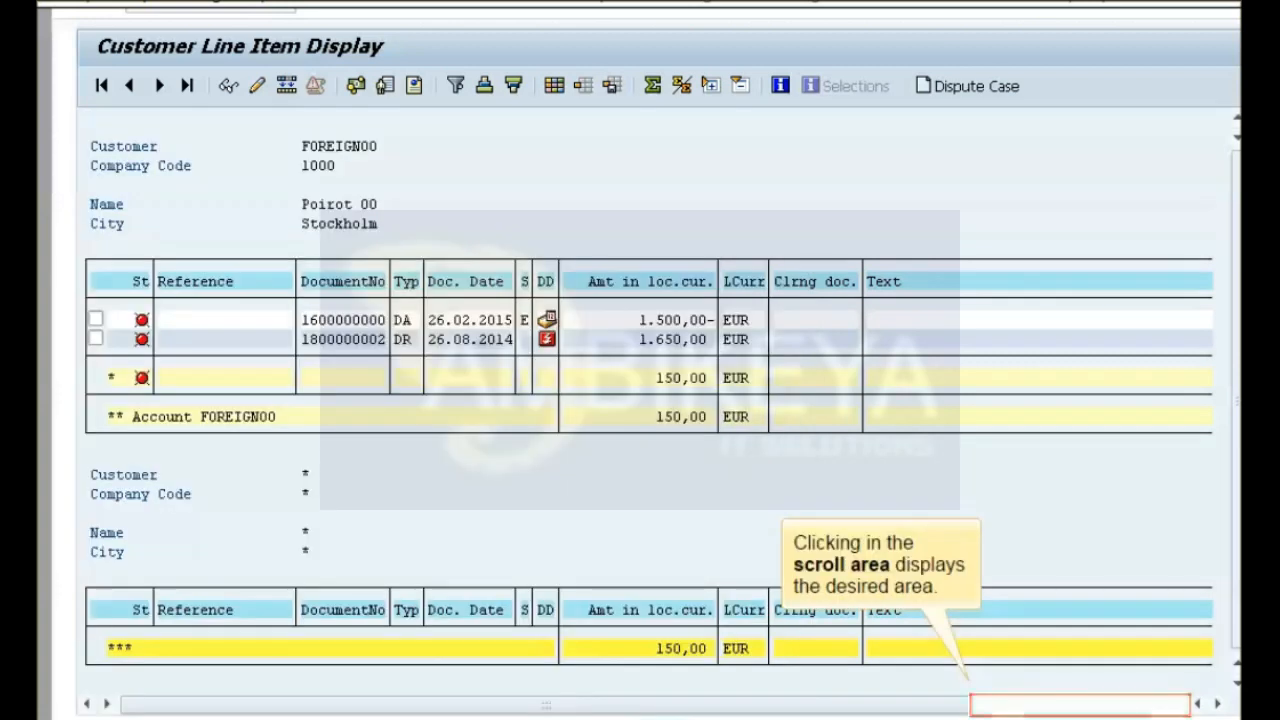
# Examine the G/L and Trans.type columns of the customer's line items, and exit the transaction.
pyautogui.click(1038, 713)
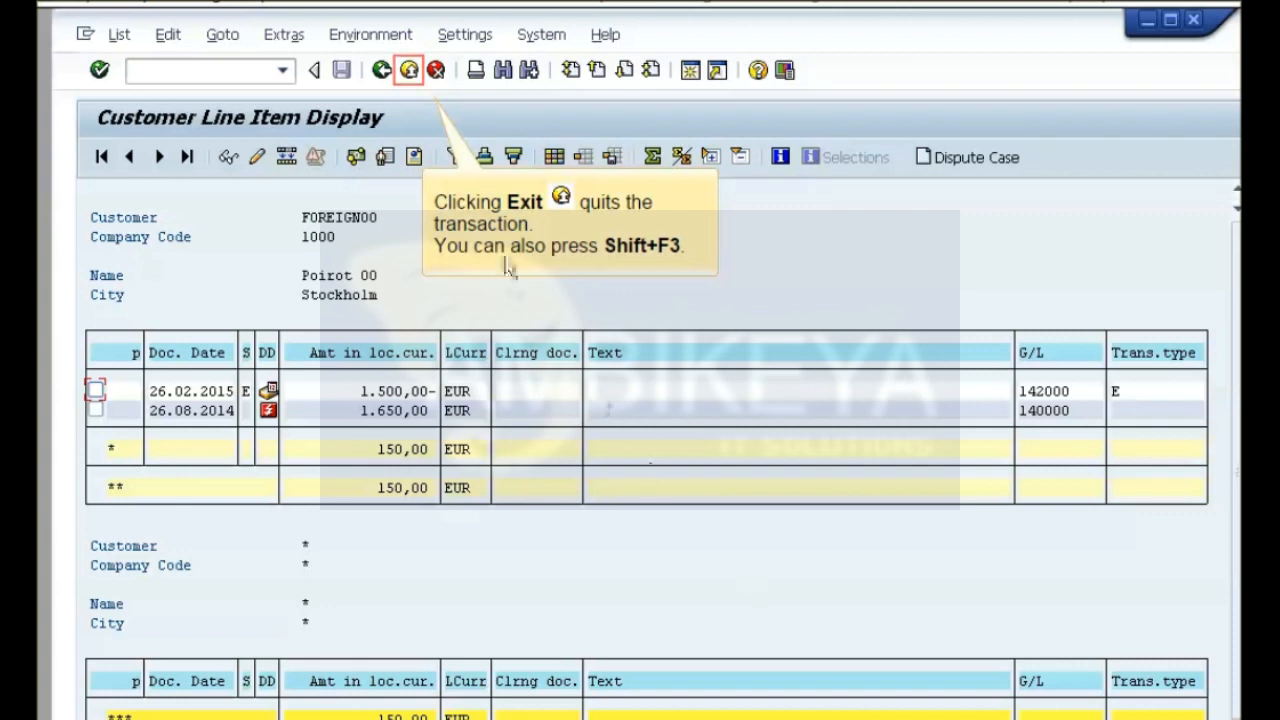
pyautogui.click(409, 70)
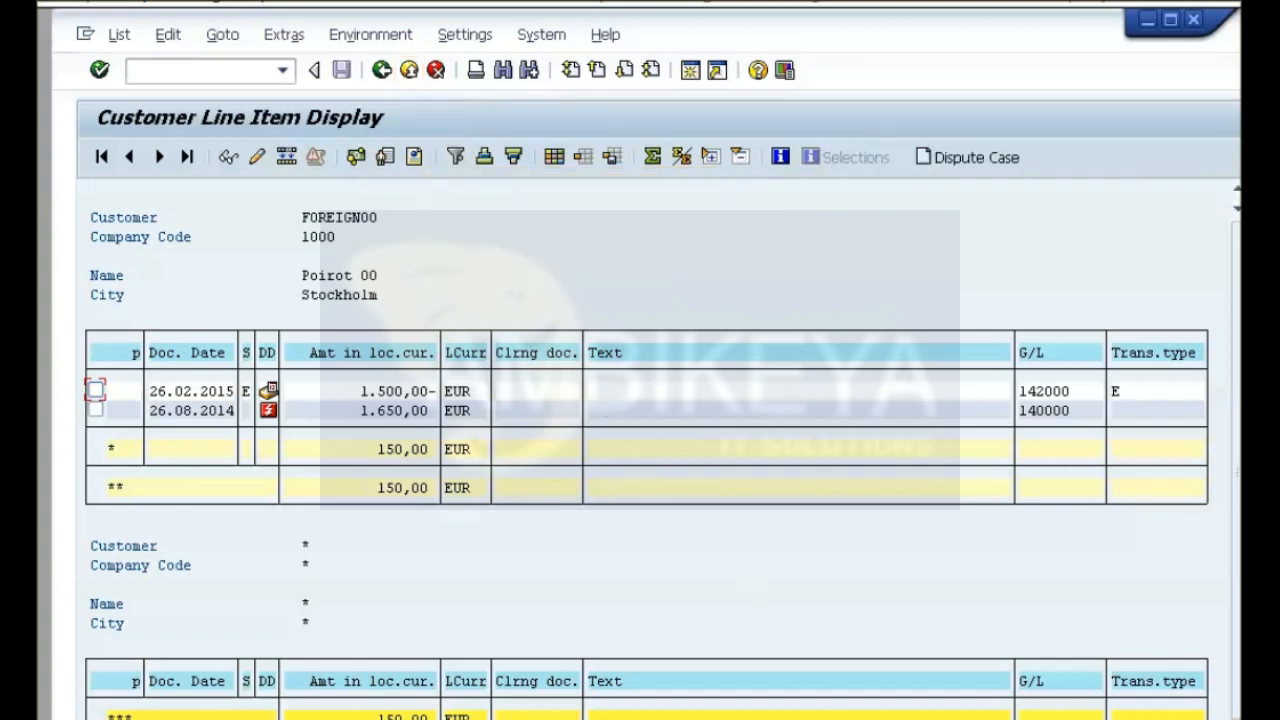
pyautogui.click(408, 72)
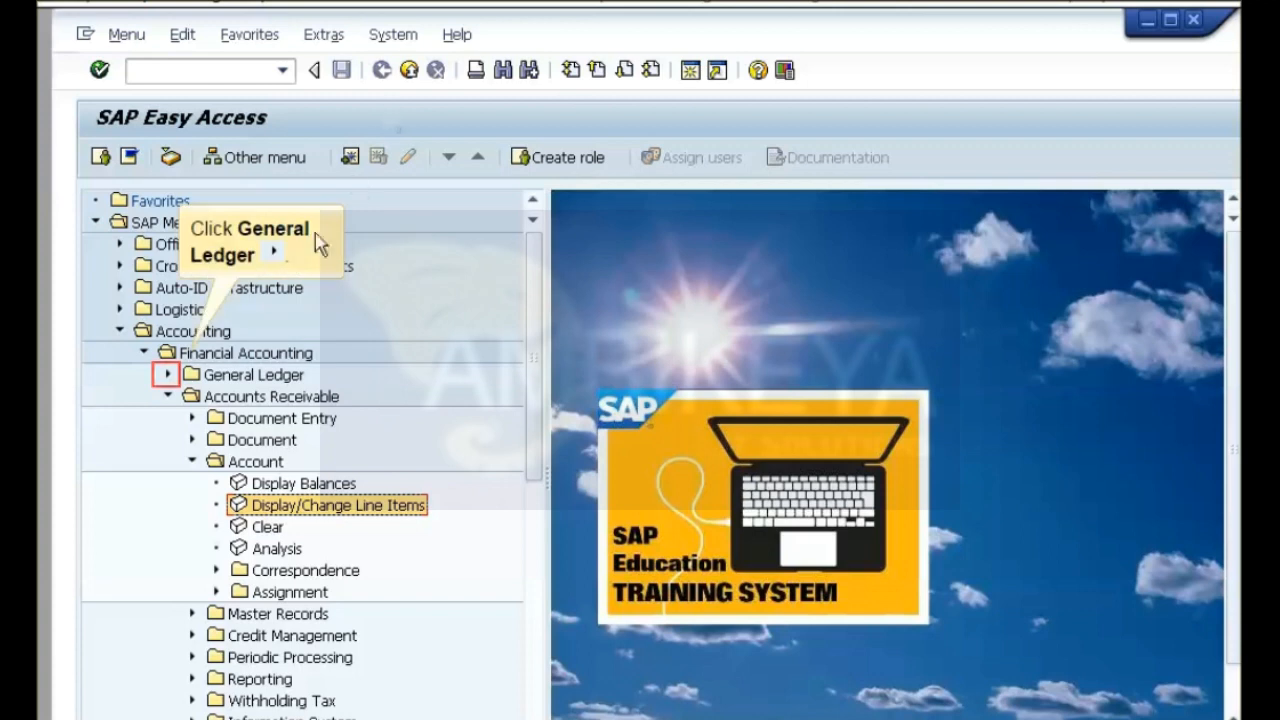
# Start the Financial Statement report from the General Ledger (New) general actual/actual comparisons.
pyautogui.click(170, 376)
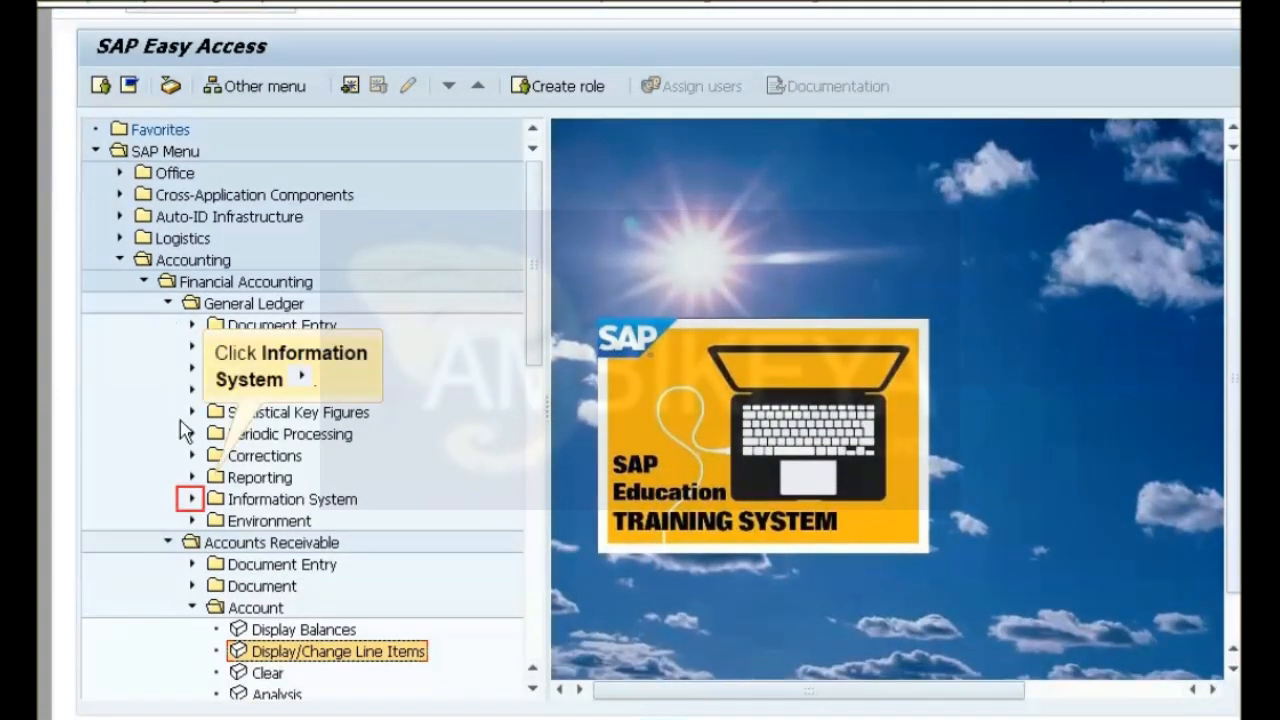
pyautogui.click(190, 502)
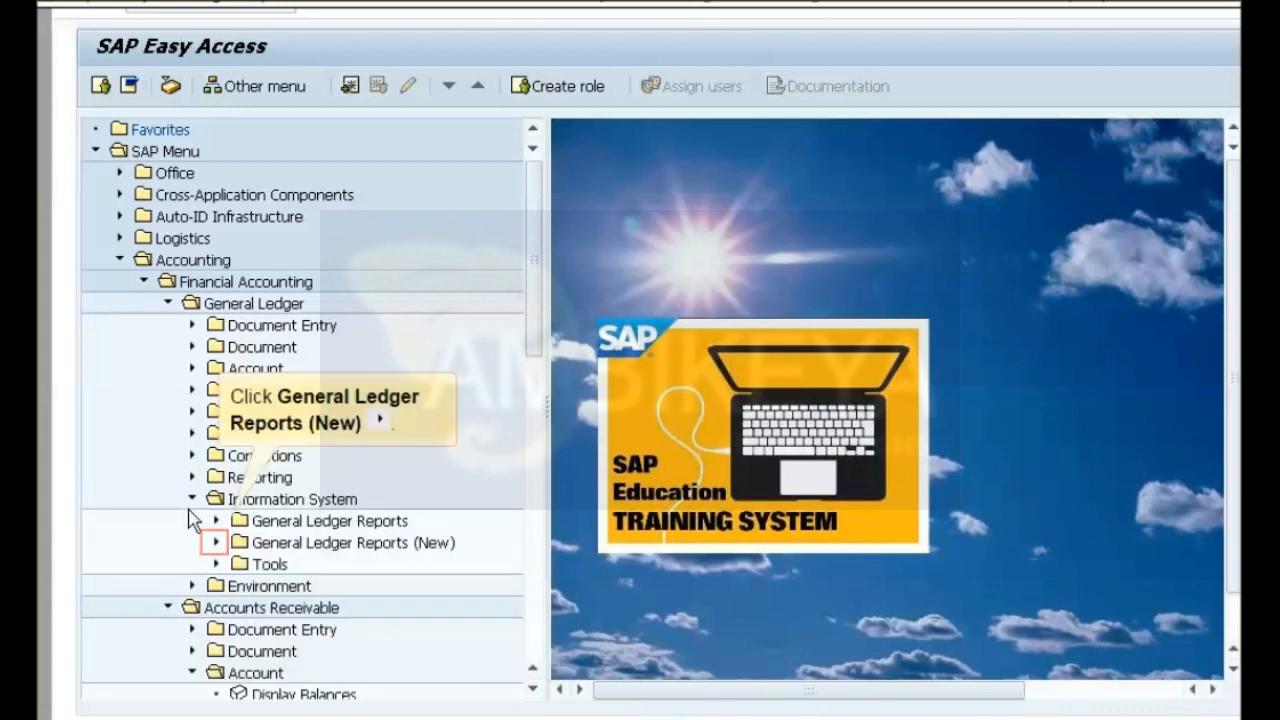
pyautogui.click(215, 542)
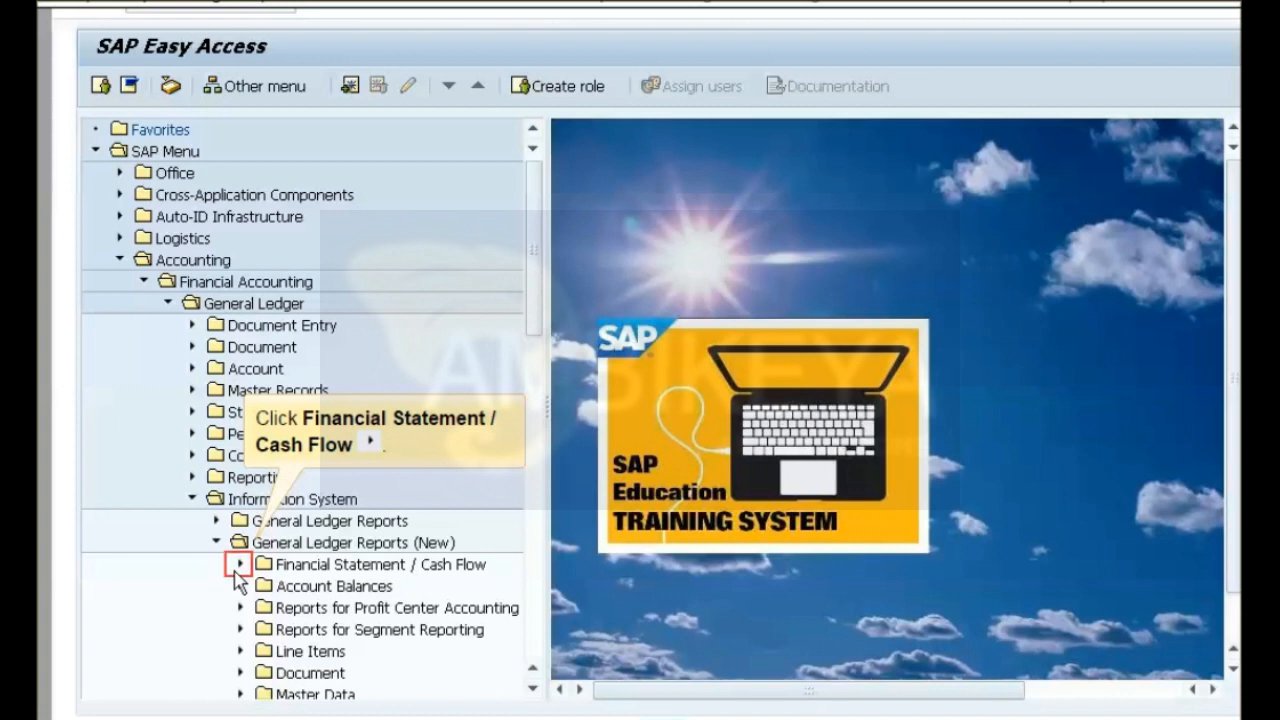
pyautogui.click(240, 564)
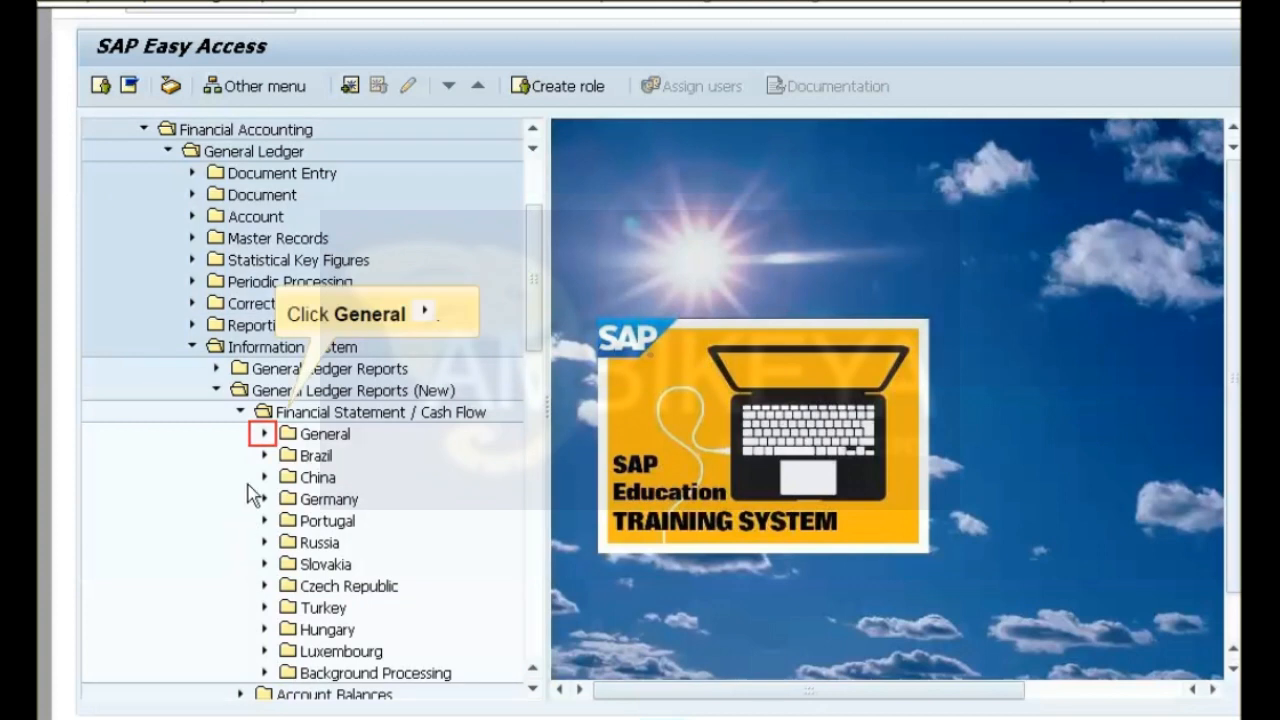
pyautogui.click(260, 438)
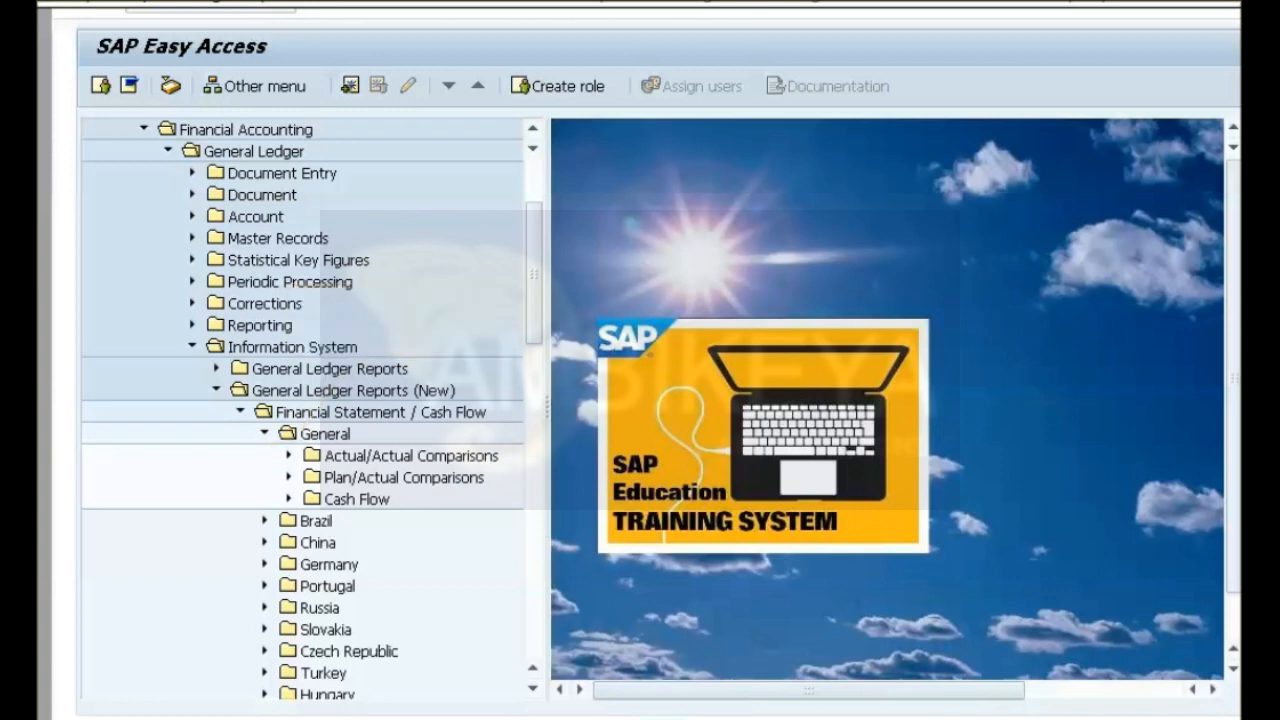
pyautogui.click(288, 456)
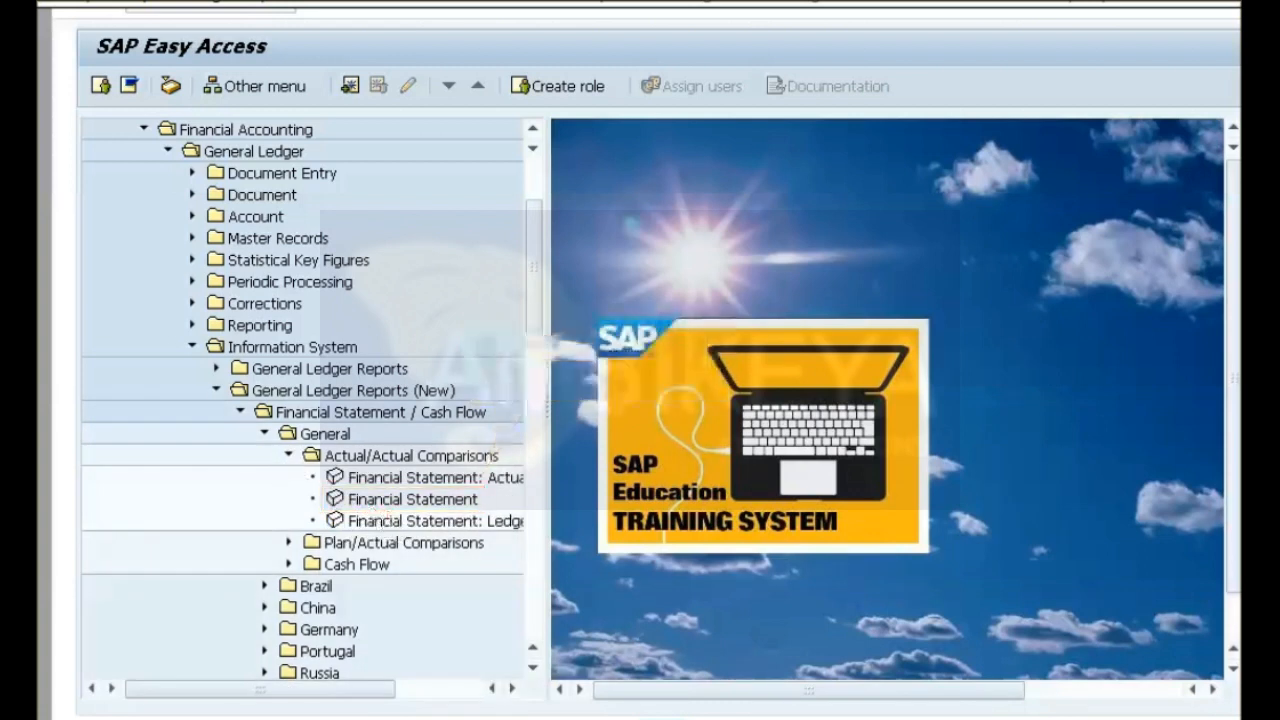
pyautogui.doubleClick(371, 499)
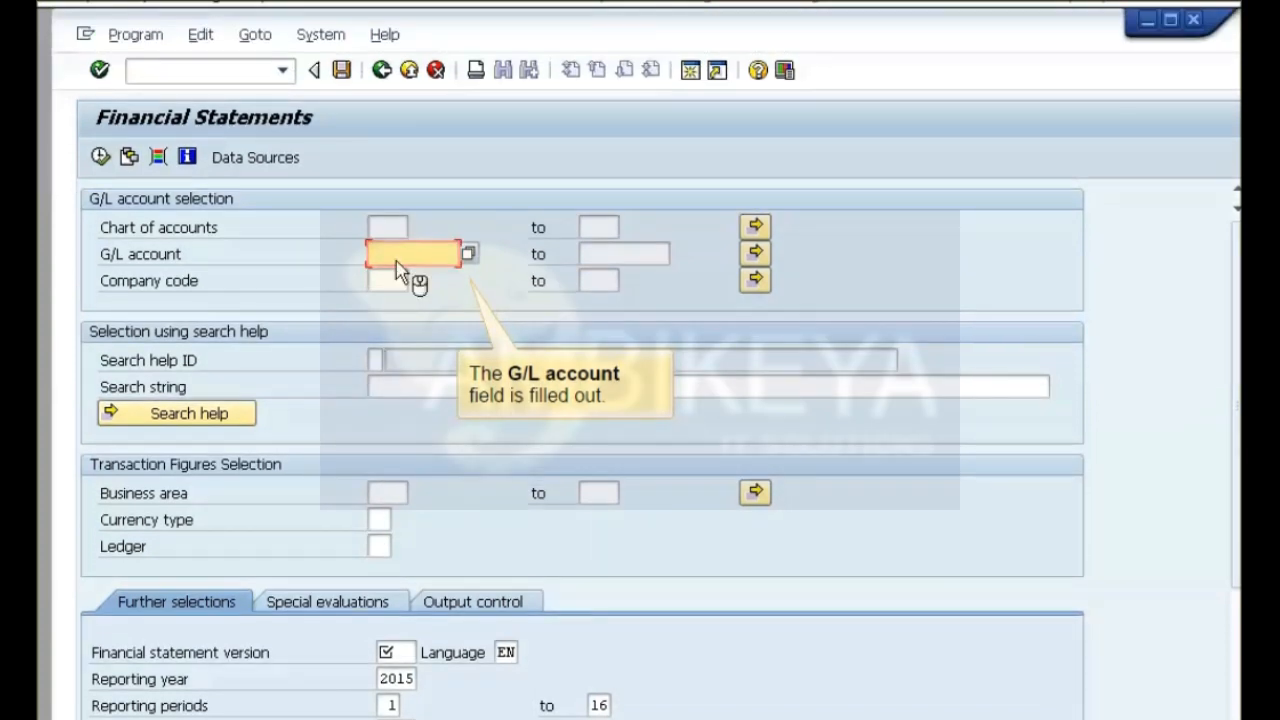
# Fill in the Financial Statements selection with G/L account 142000, company code 1000 and financial statement version INT.
pyautogui.click(396, 262)
pyautogui.write('1421')
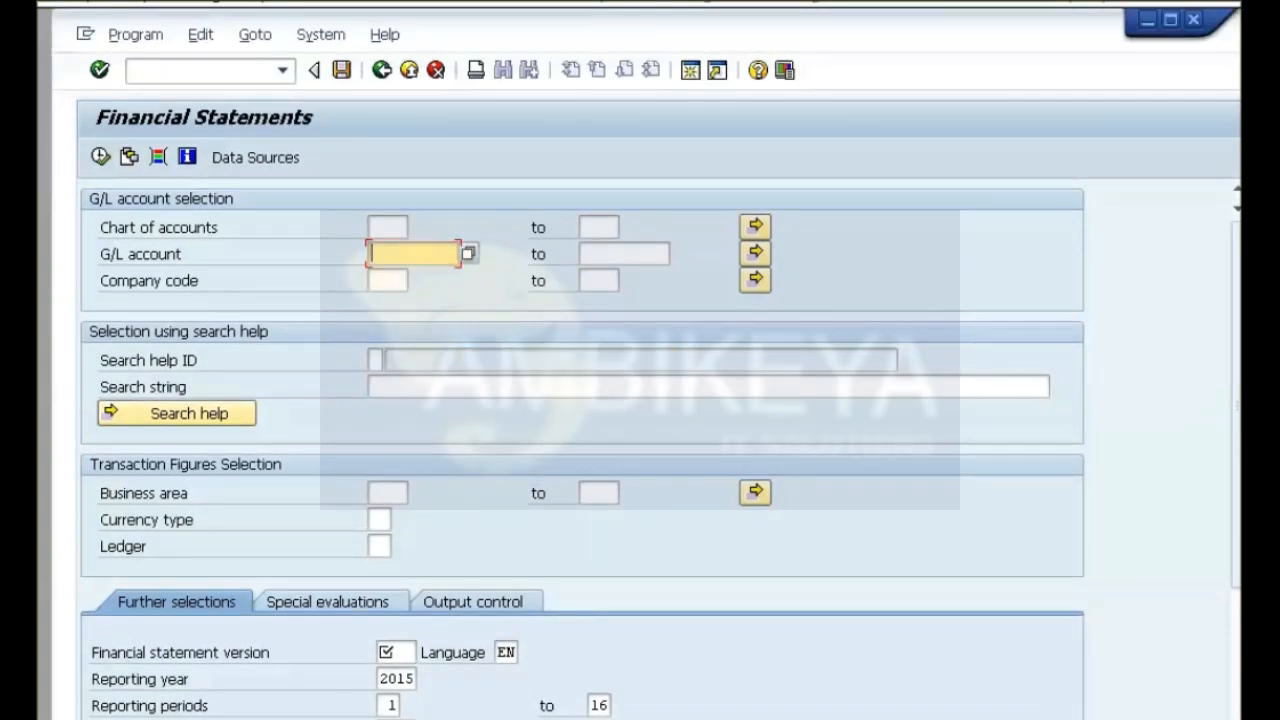
pyautogui.write('142000')
pyautogui.click(386, 286)
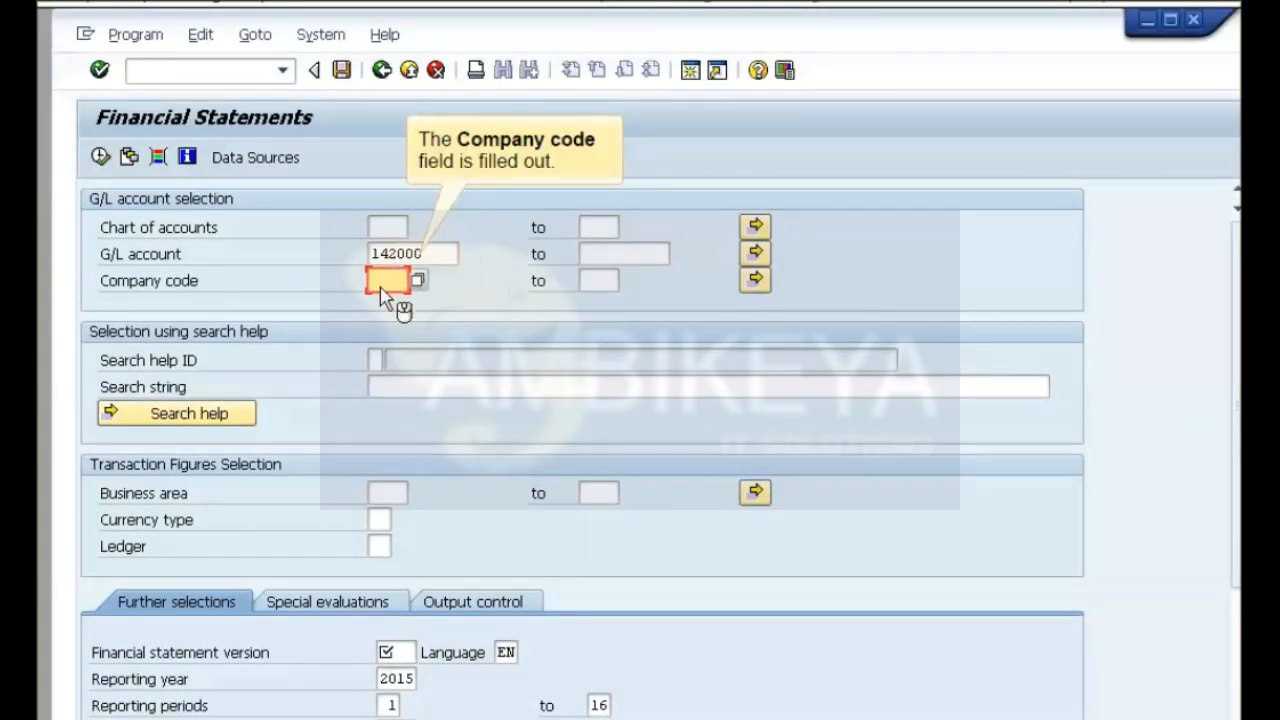
pyautogui.write('1101')
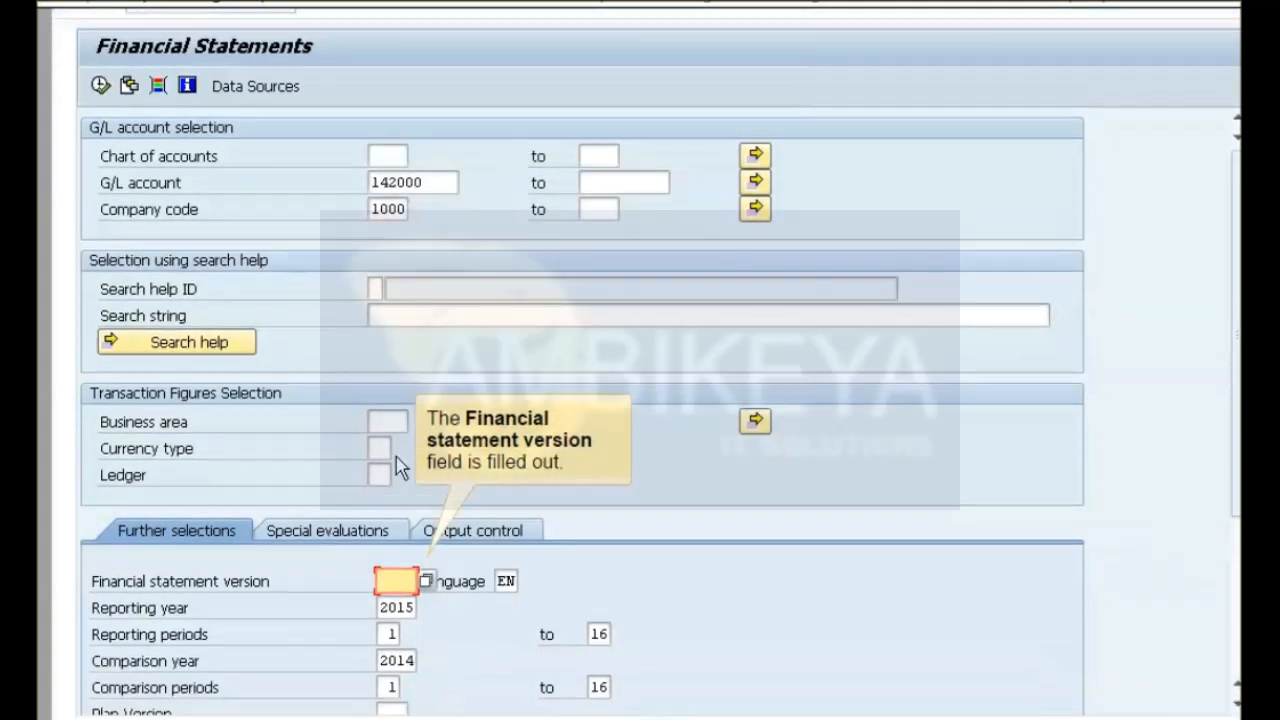
pyautogui.write('INT')
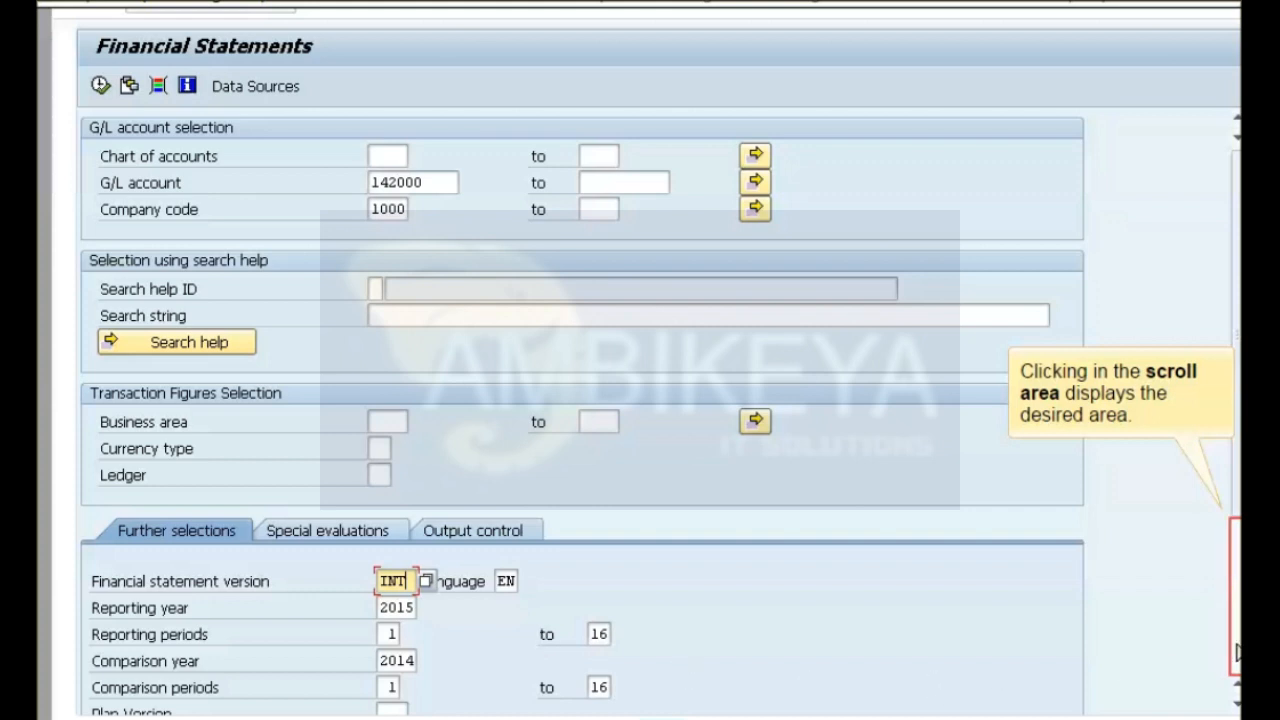
# Add G/L account 140000 as a second single value to the G/L account selection and execute the report.
pyautogui.click(1236, 648)
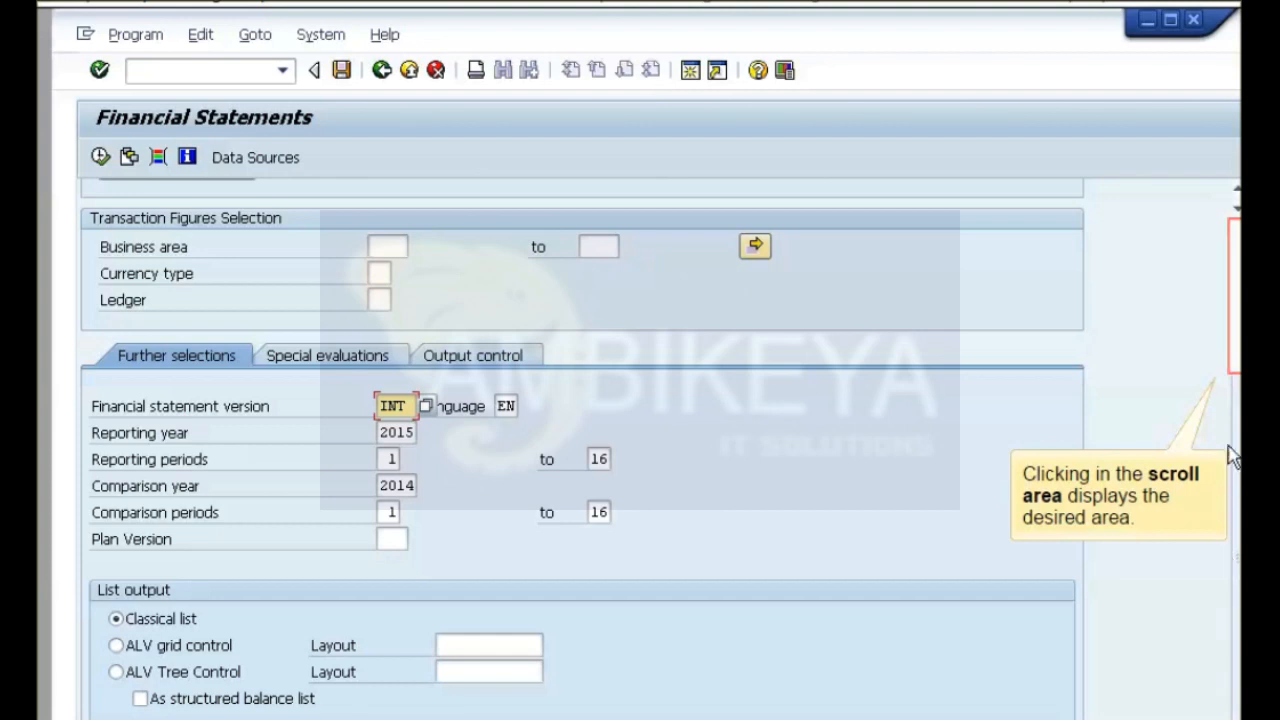
pyautogui.click(1237, 352)
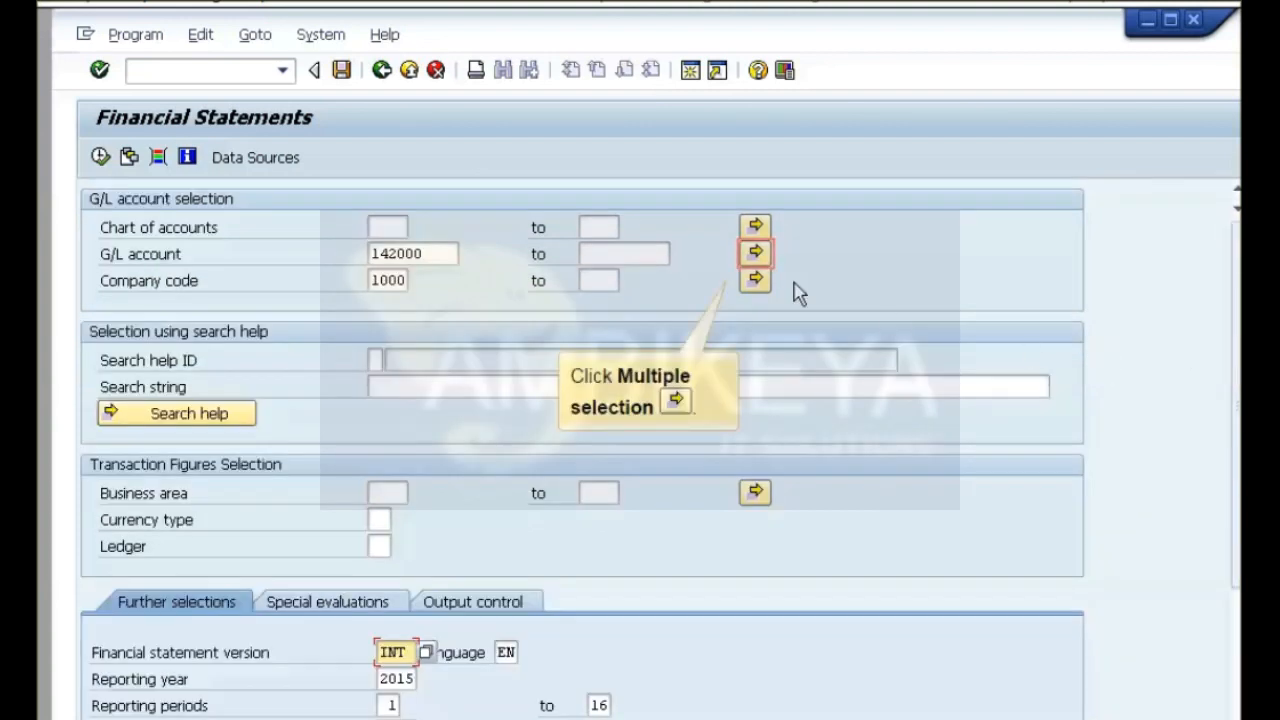
pyautogui.click(757, 252)
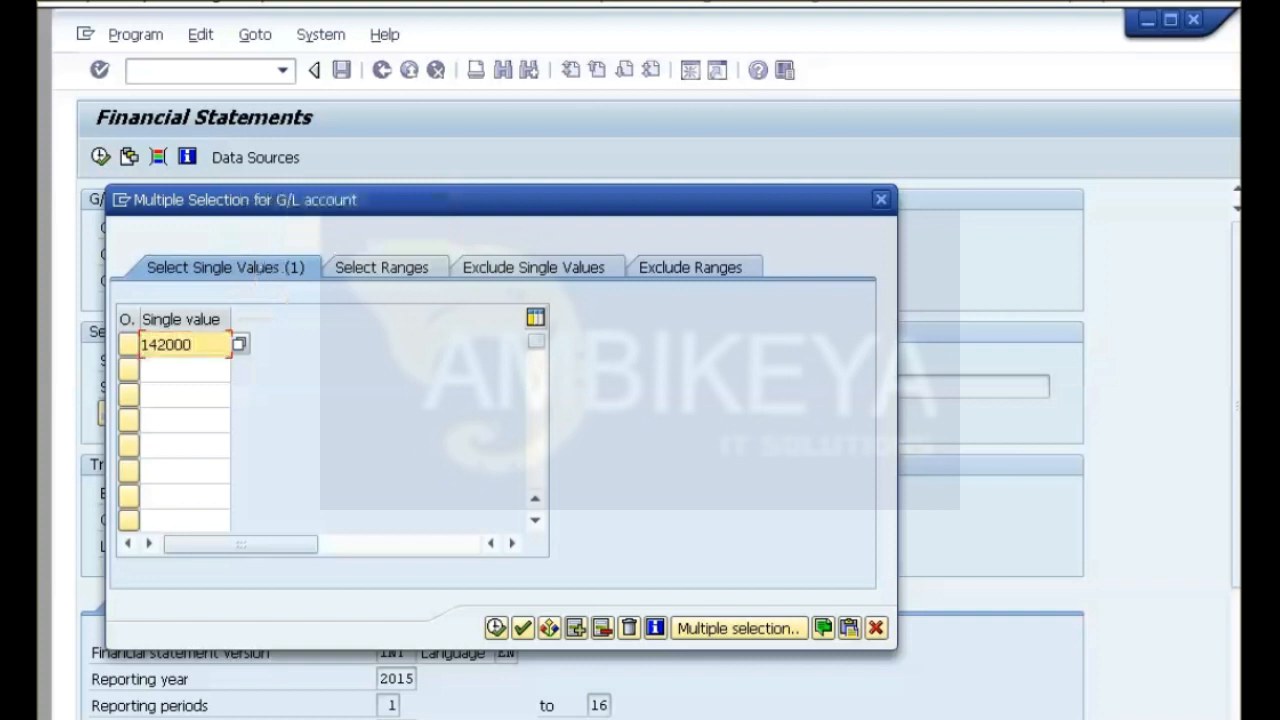
pyautogui.click(169, 370)
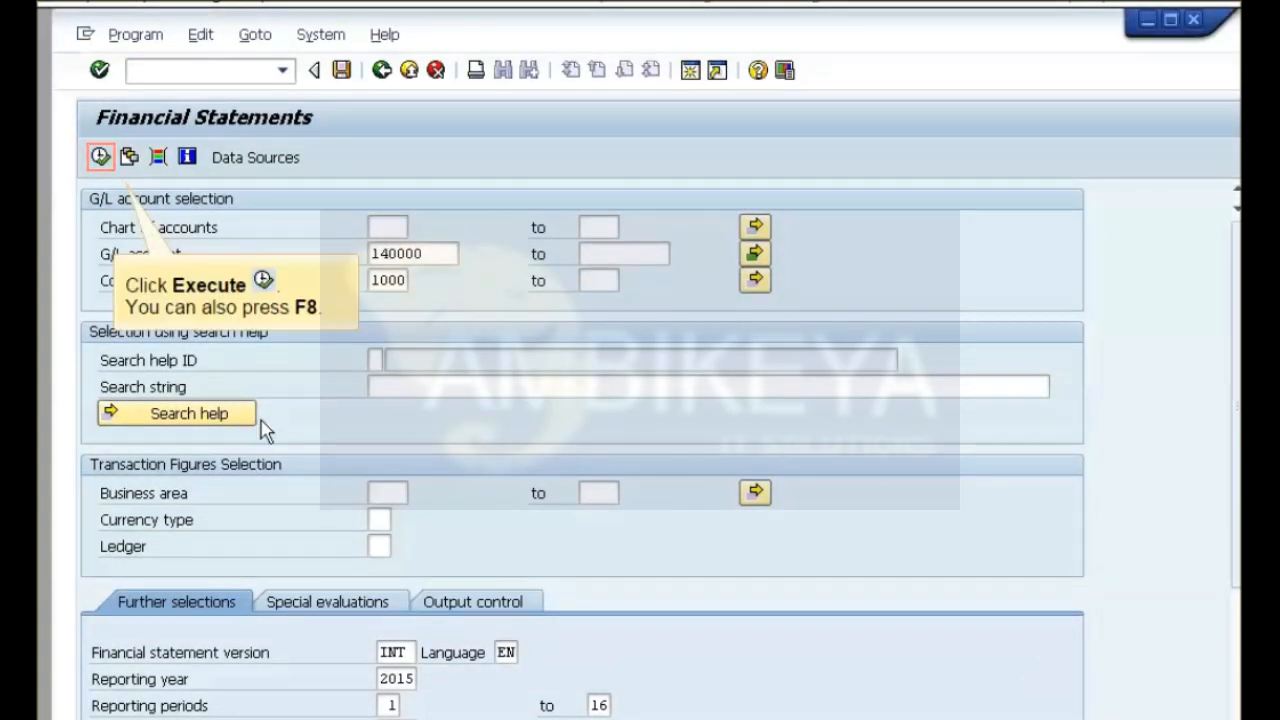
pyautogui.click(100, 157)
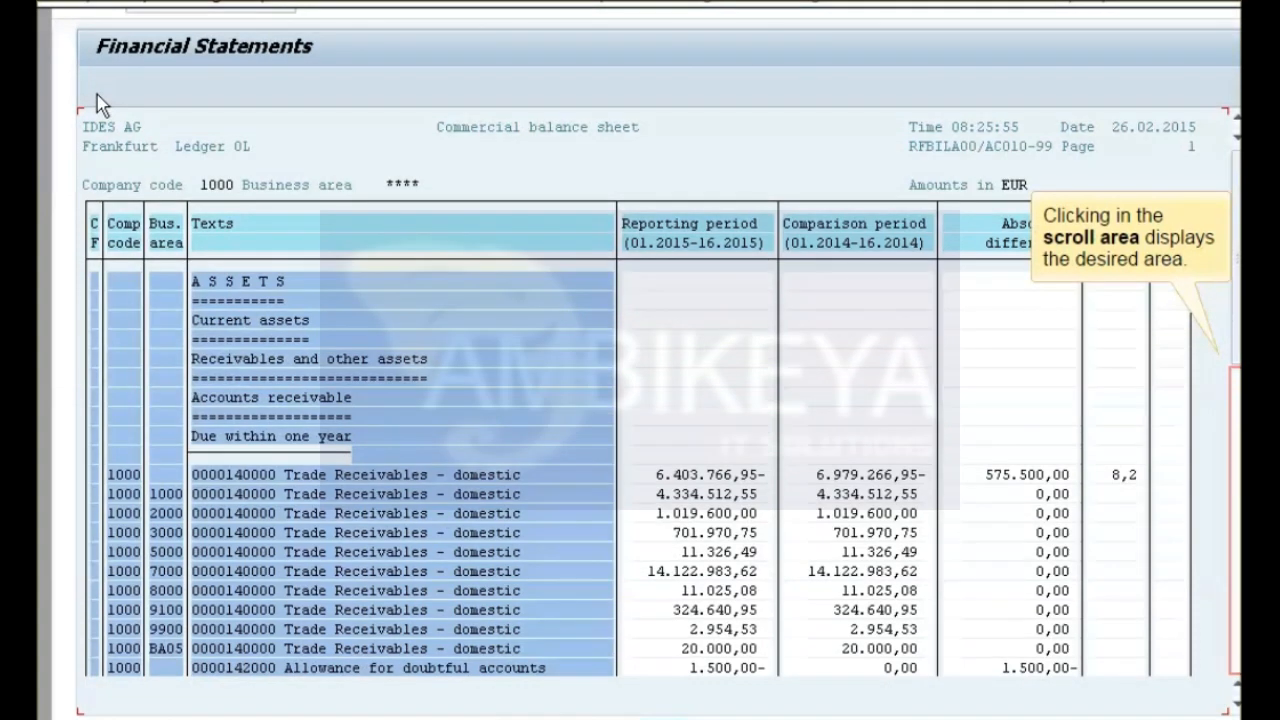
# Examine the balance sheet's allowance for doubtful accounts and asset totals, and exit the report back to the SAP menu.
pyautogui.click(1238, 622)
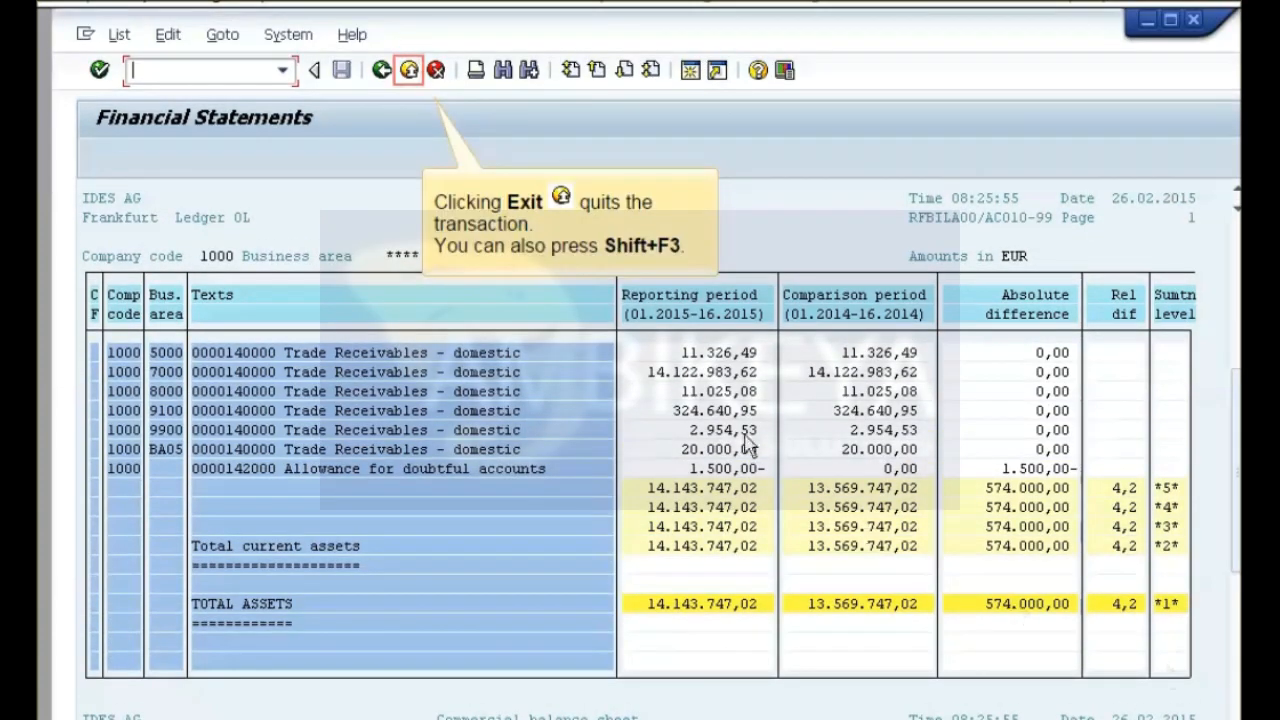
pyautogui.click(409, 86)
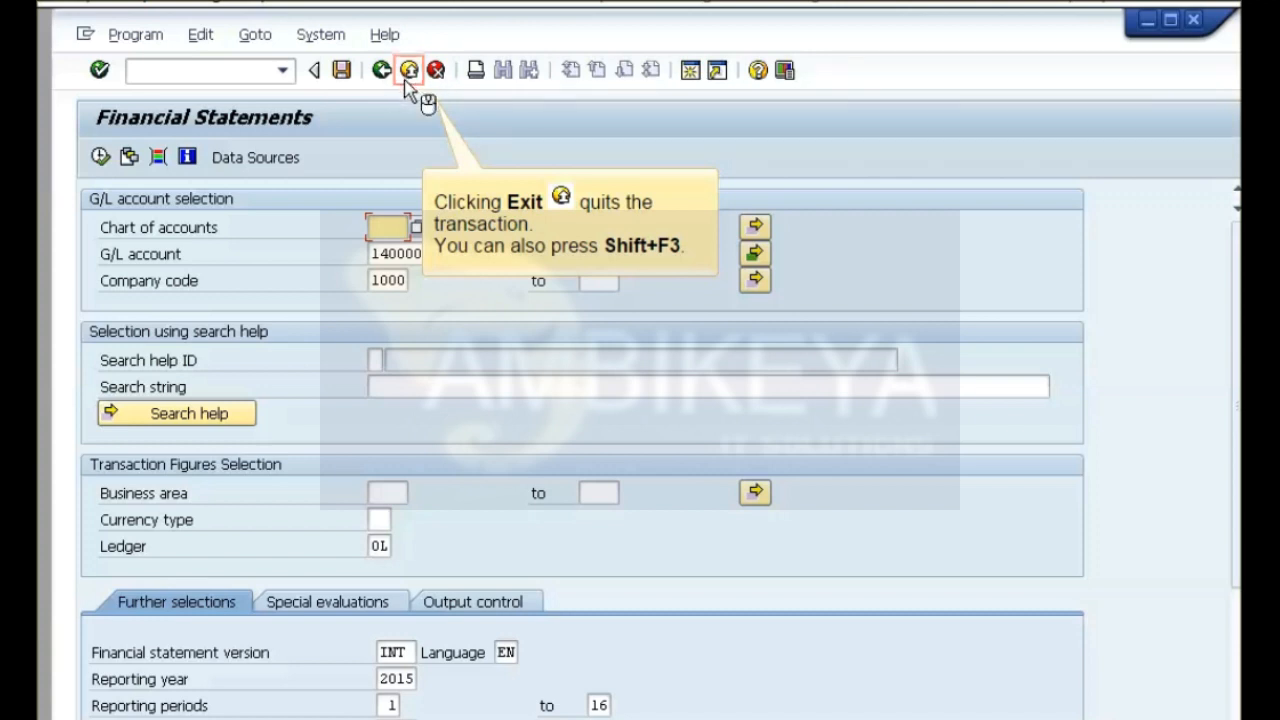
pyautogui.click(409, 86)
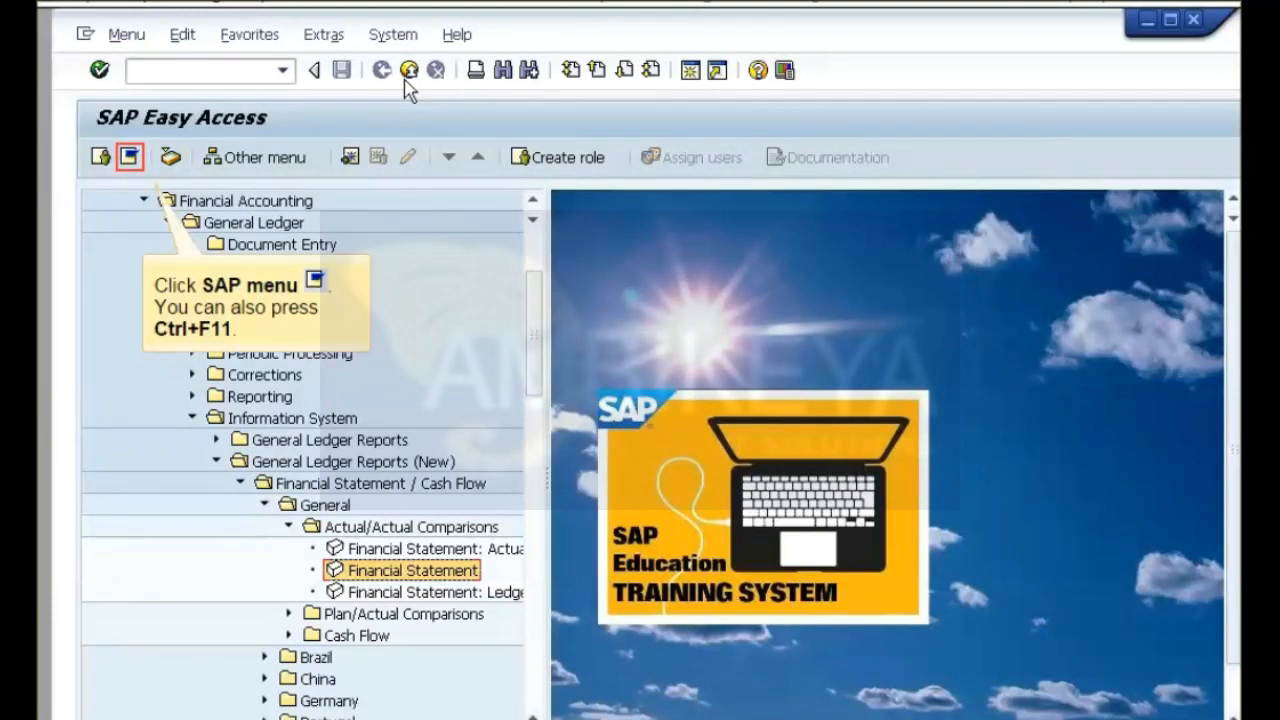
pyautogui.click(128, 160)
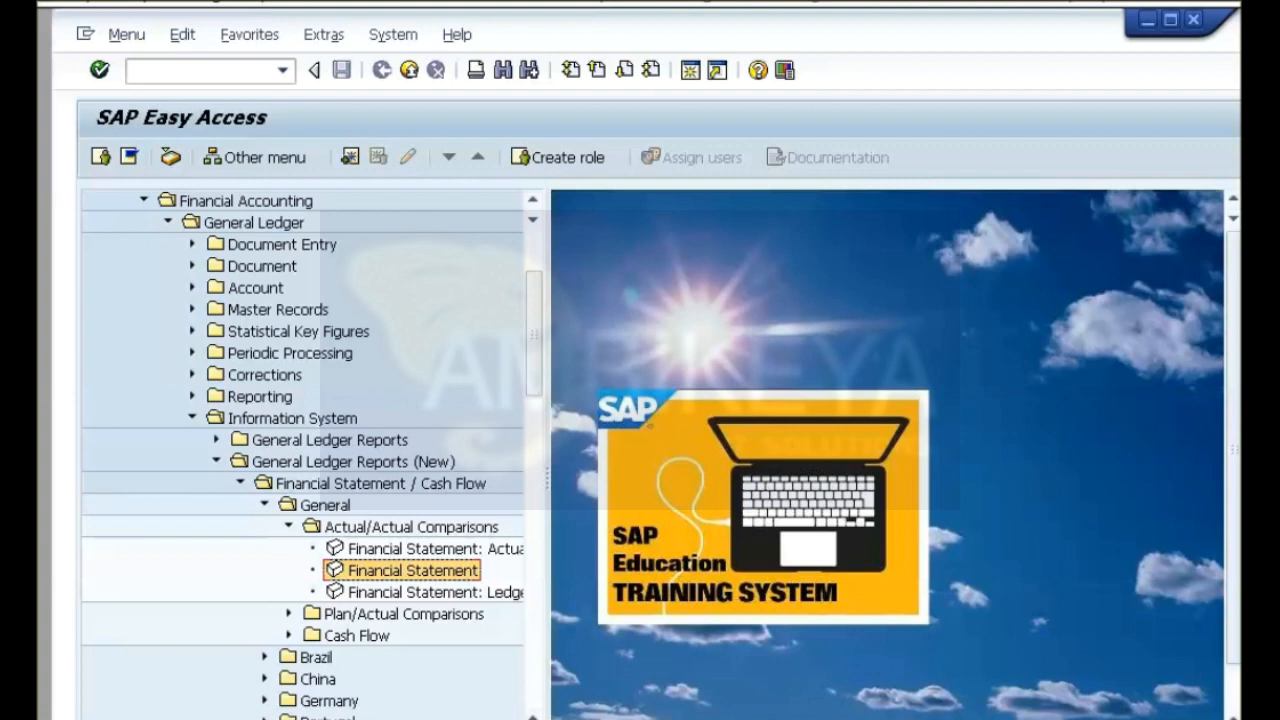
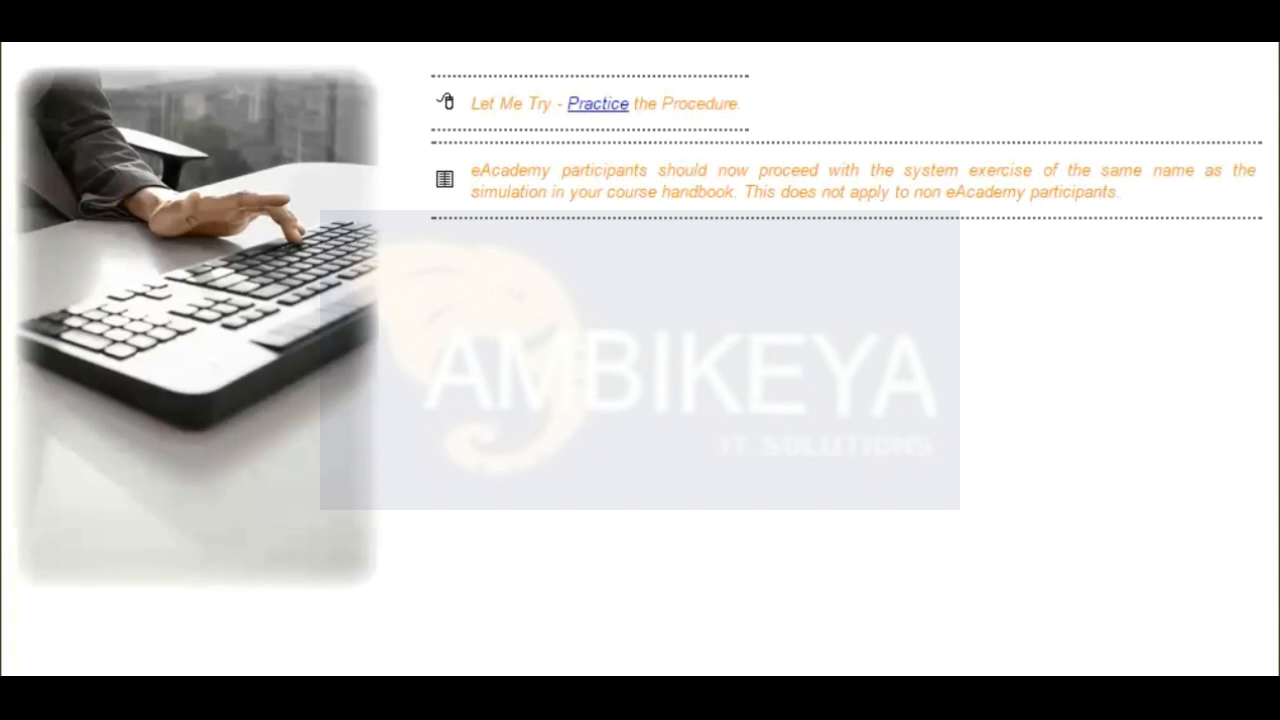
# Start the practice simulation and open customer Foreign01 in company code 1000 for changing.
pyautogui.click(595, 108)
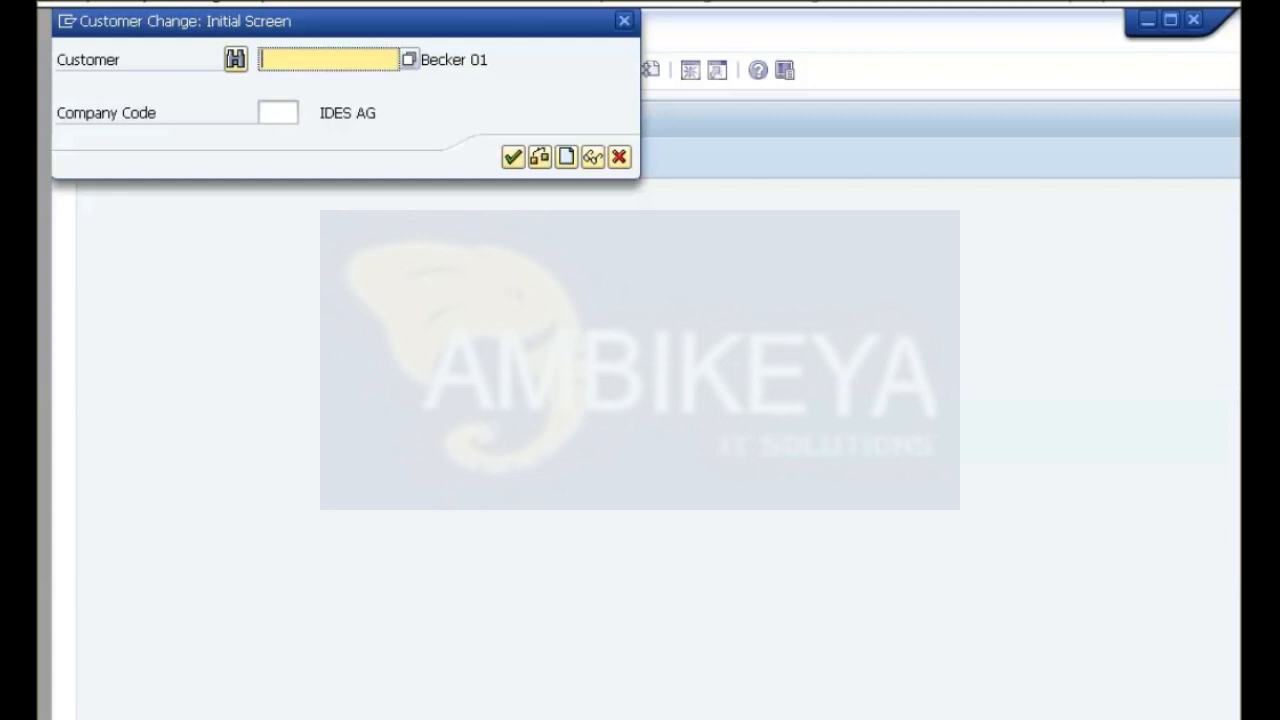
pyautogui.write('Foreign01')
pyautogui.click(278, 113)
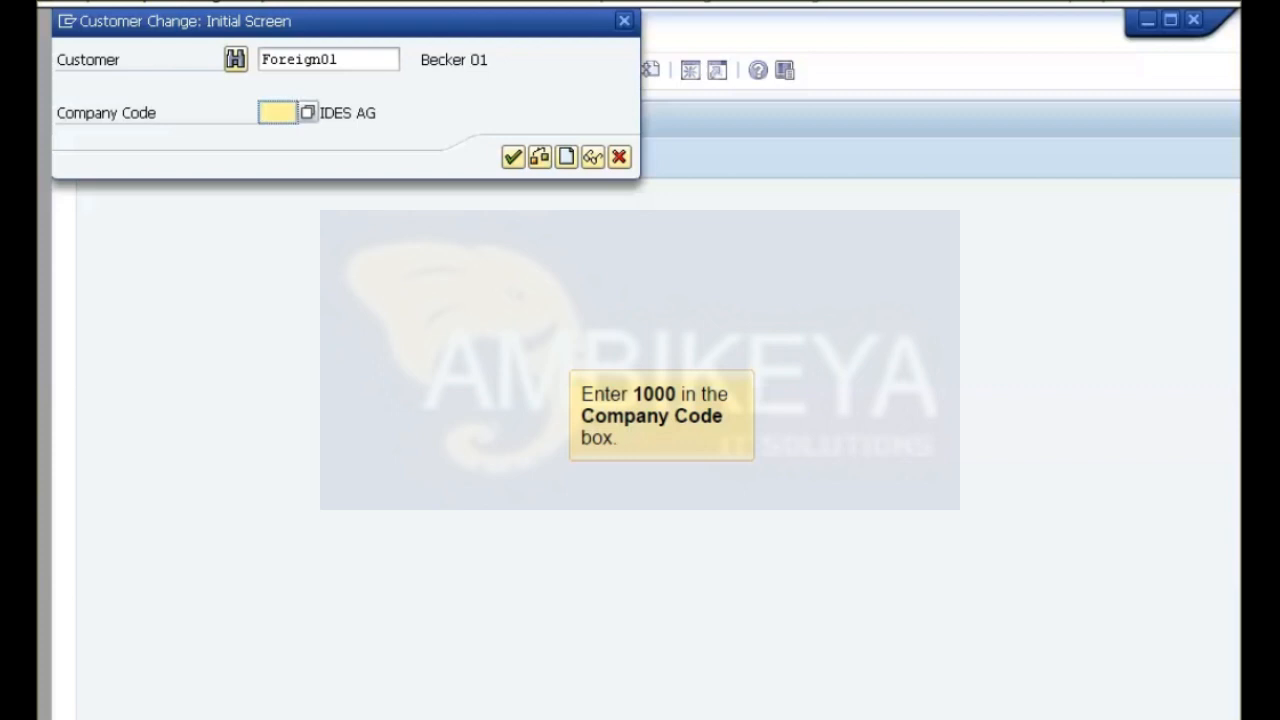
pyautogui.write('1000')
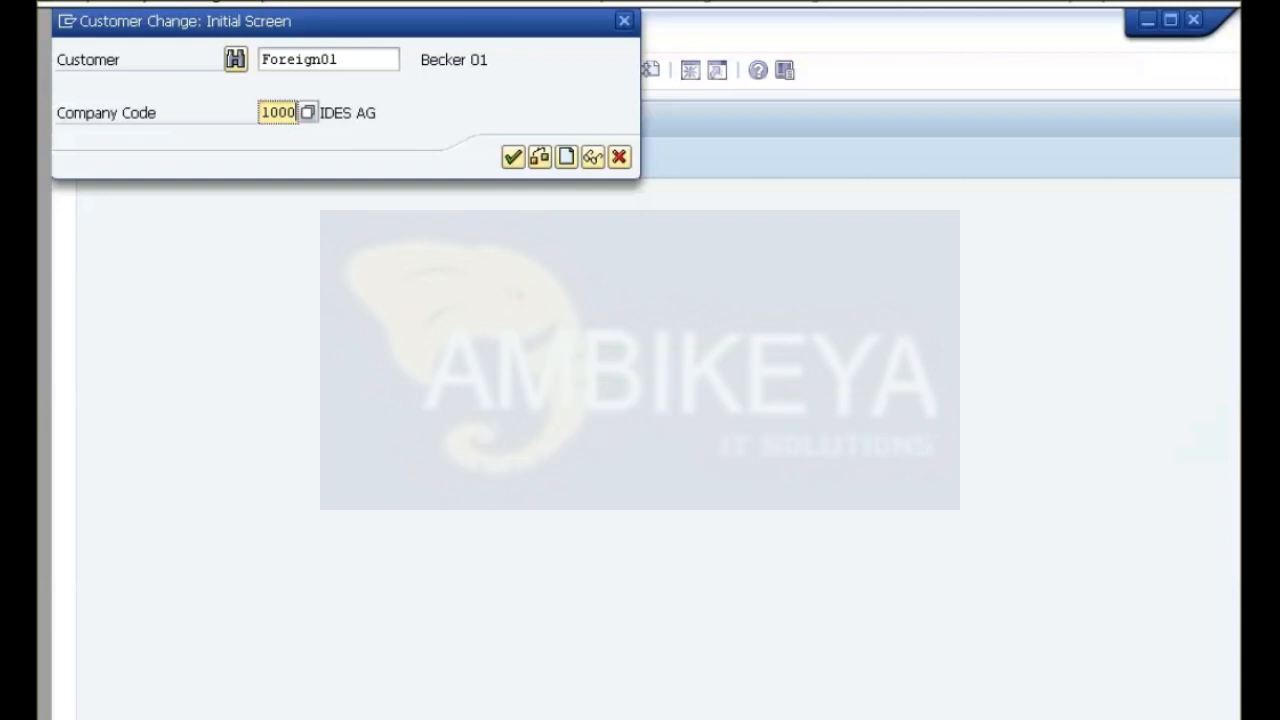
pyautogui.press('Return')
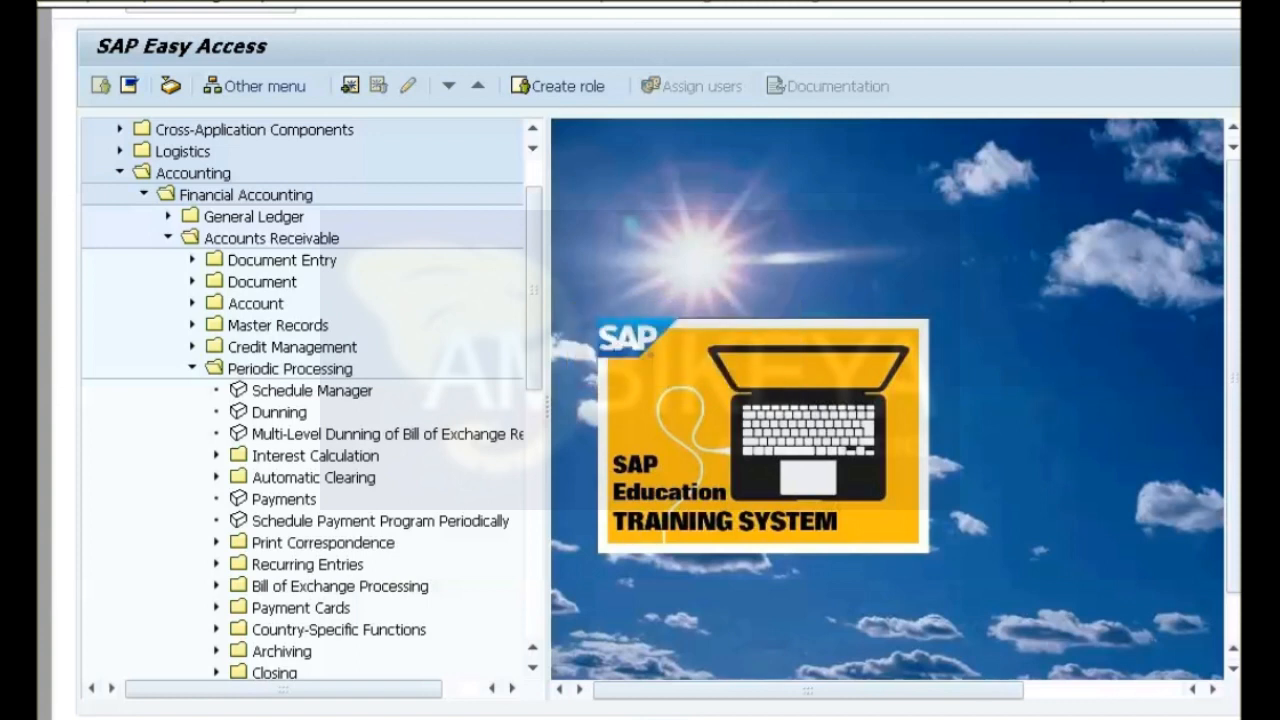
# Open Further Valuations from the Valuate folder of the Accounts Receivable closing activities.
pyautogui.click(534, 510)
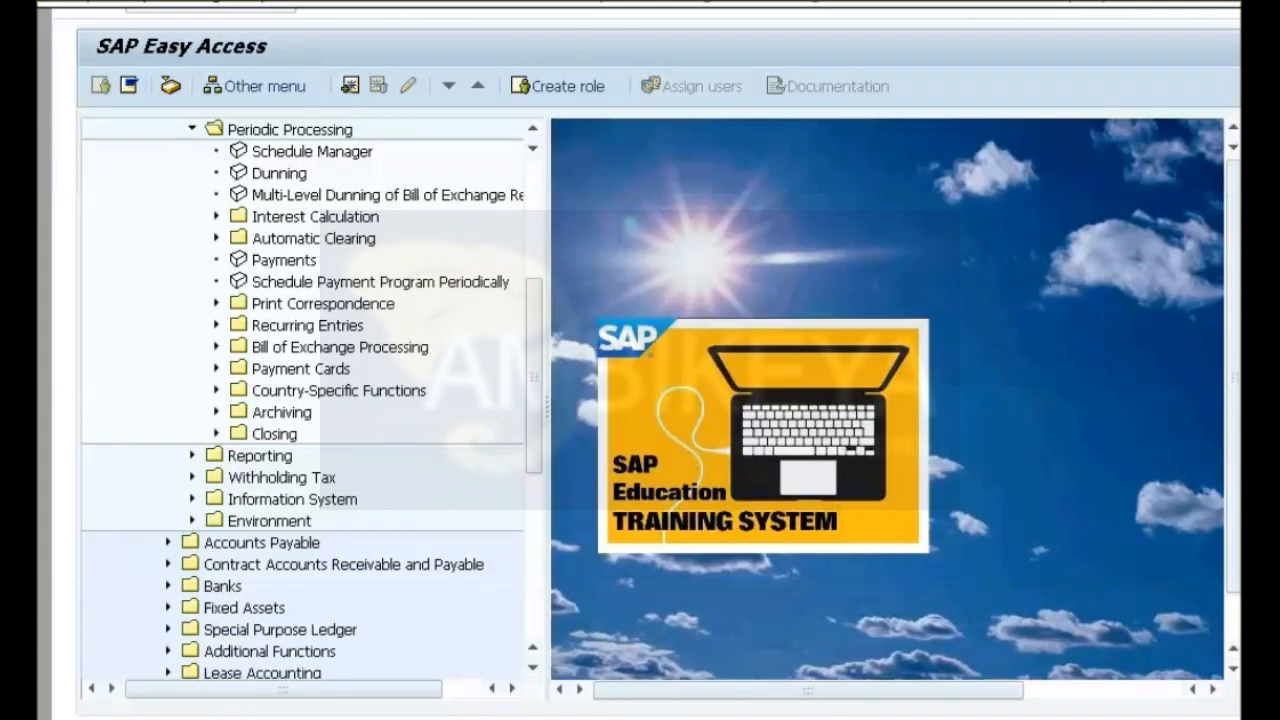
pyautogui.click(216, 434)
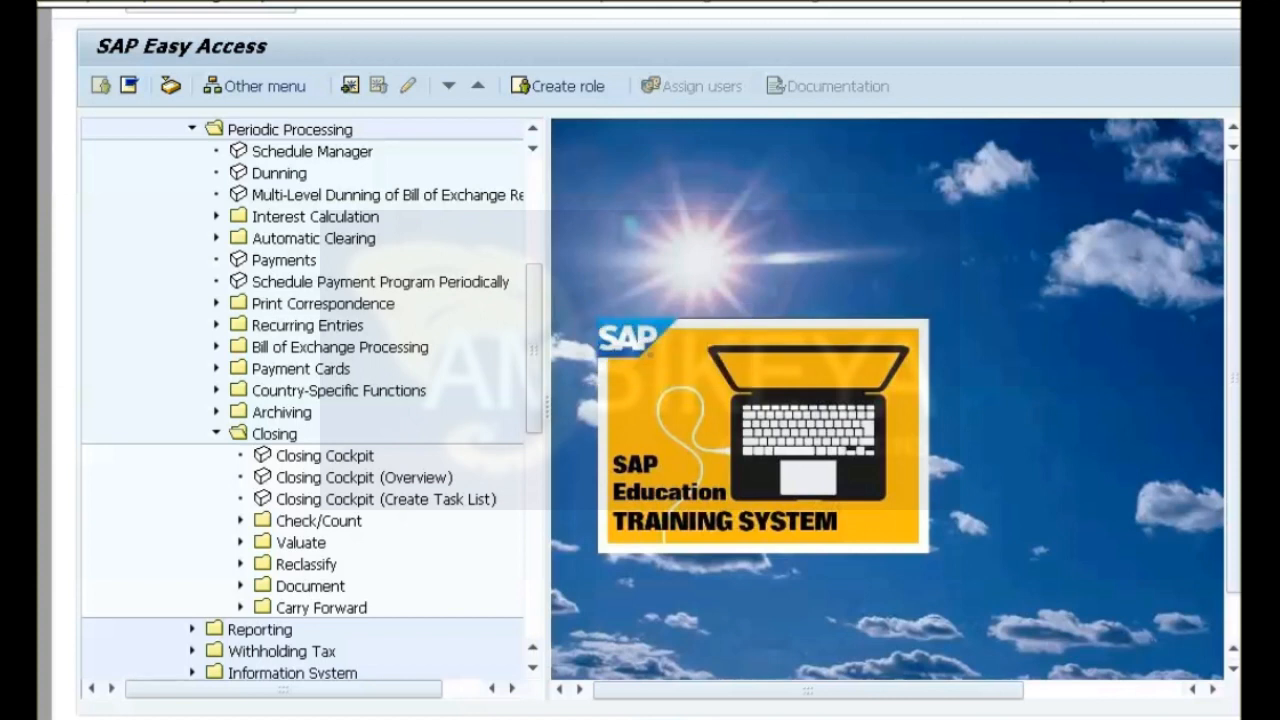
pyautogui.click(240, 543)
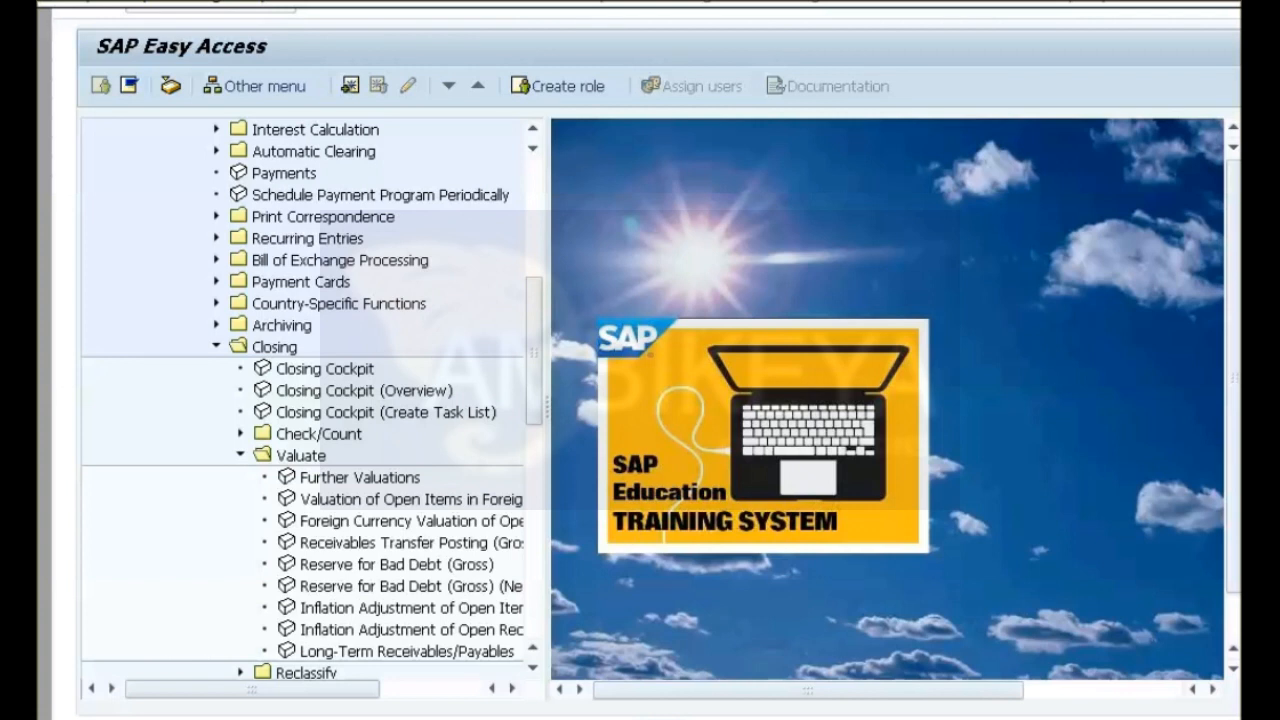
pyautogui.doubleClick(360, 478)
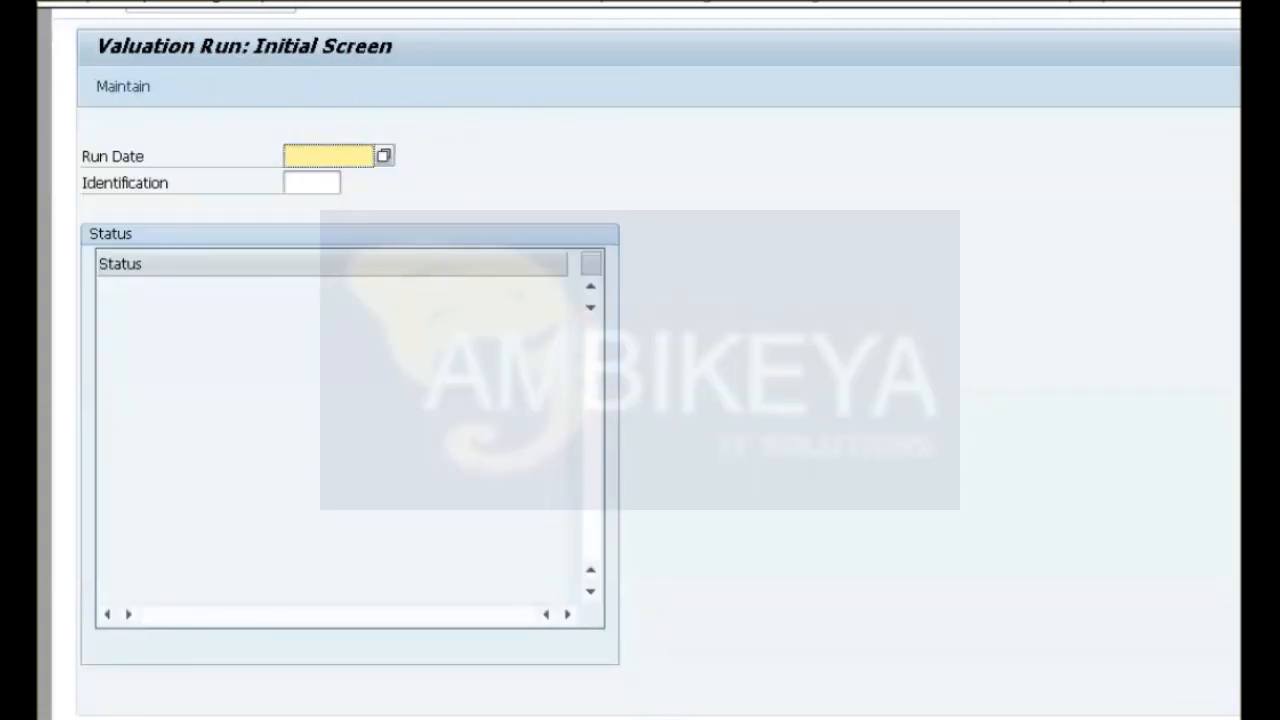
# Create a valuation run with run date 17.05.2012 and identification GR01, and open its parameters for maintenance.
pyautogui.write('17.05.2012')
pyautogui.click(311, 183)
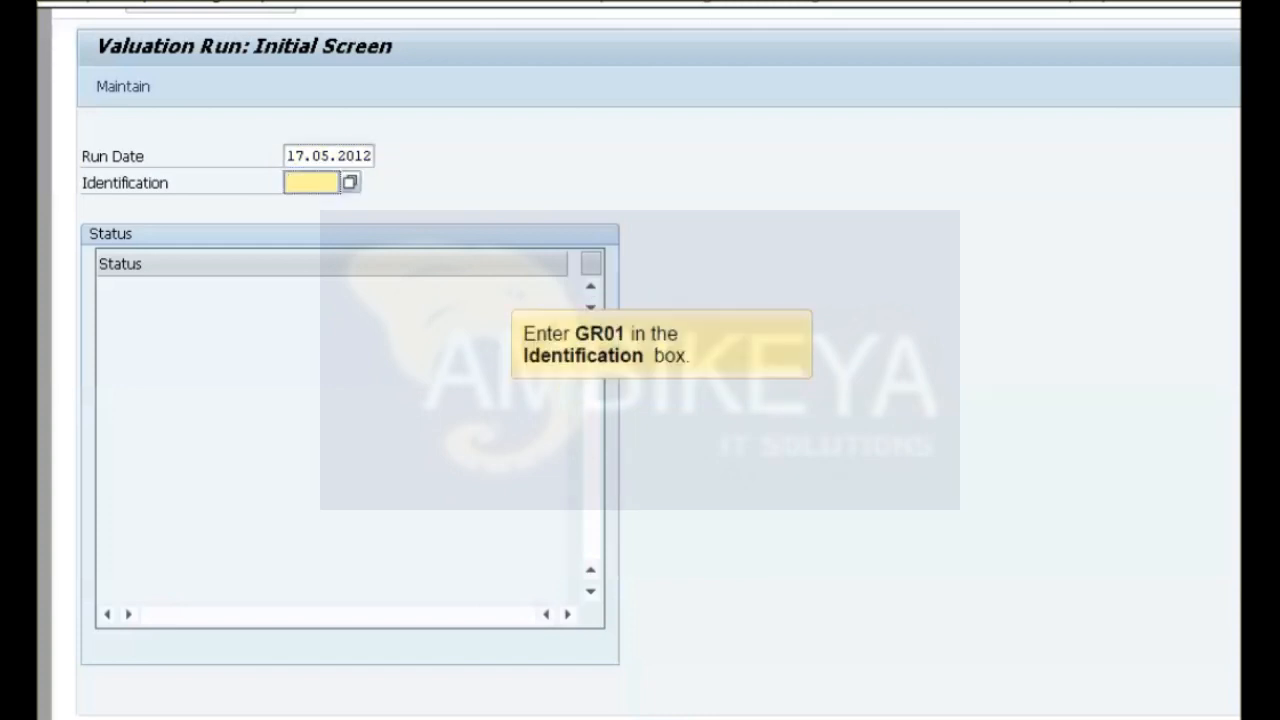
pyautogui.write('GR01')
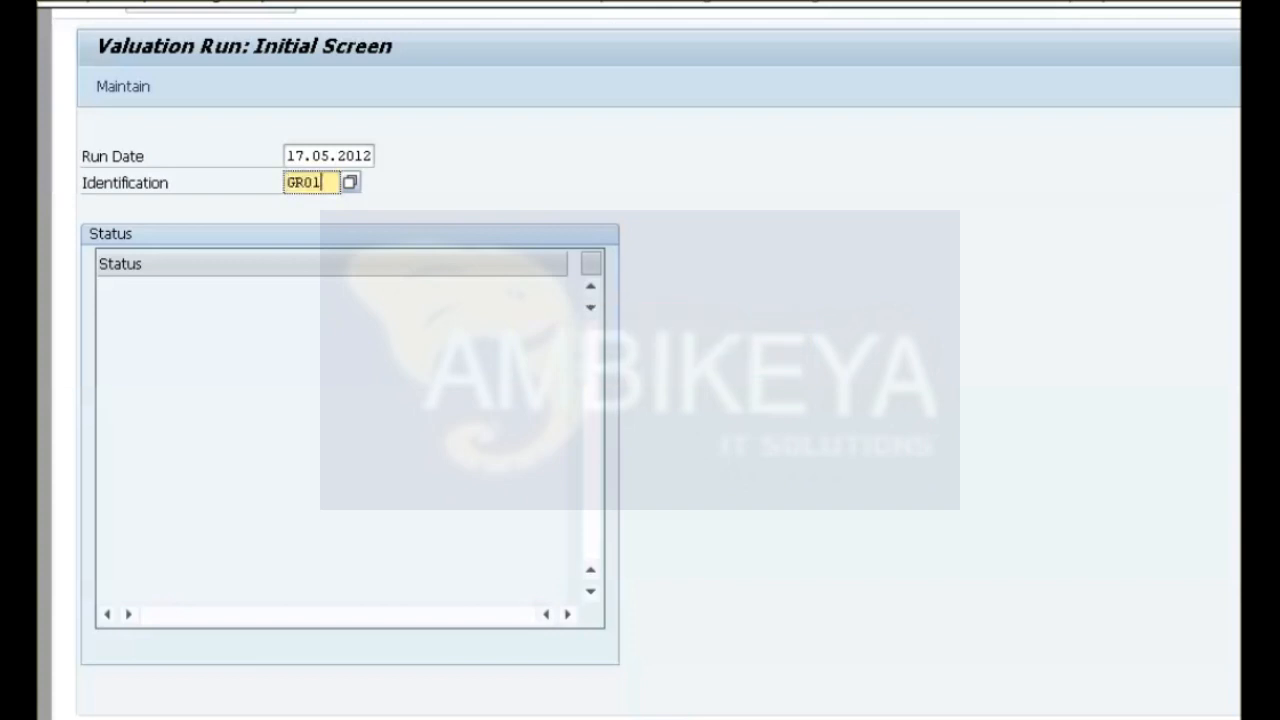
pyautogui.press('Return')
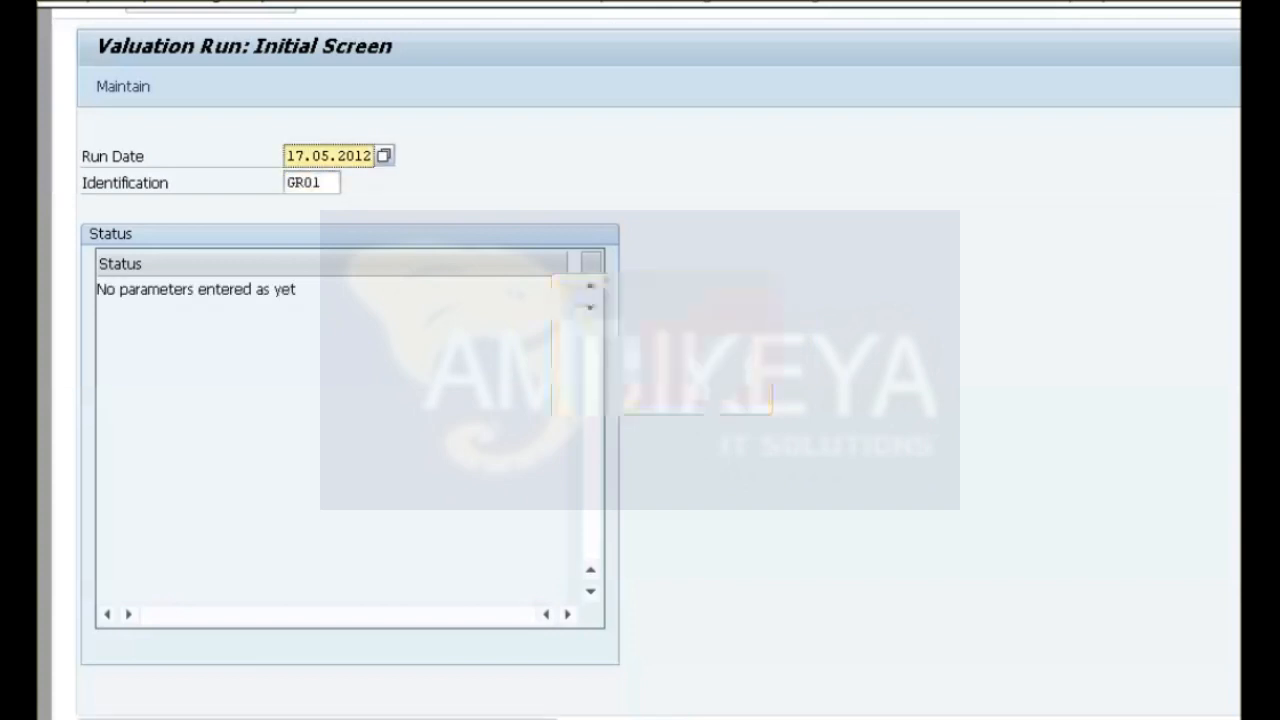
pyautogui.click(123, 87)
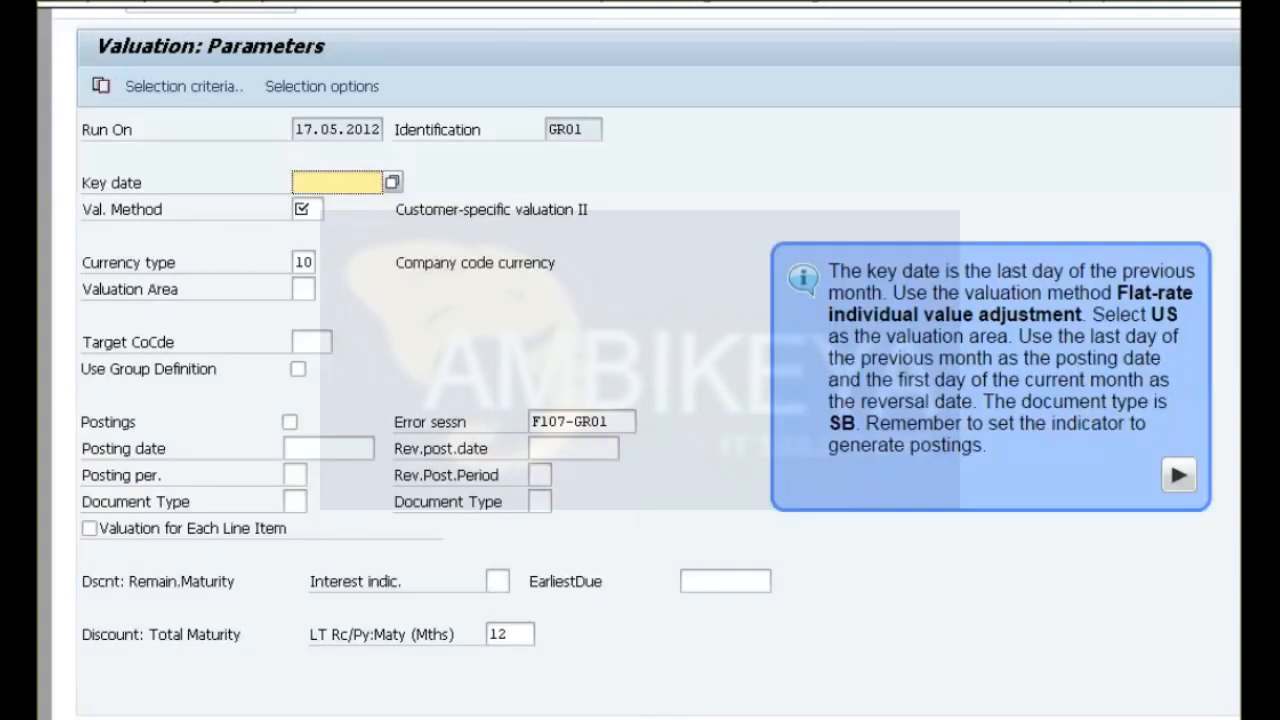
# Set the valuation key date to 30.04.2012, the valuation method to 3 and the valuation area to US.
pyautogui.press('F4')
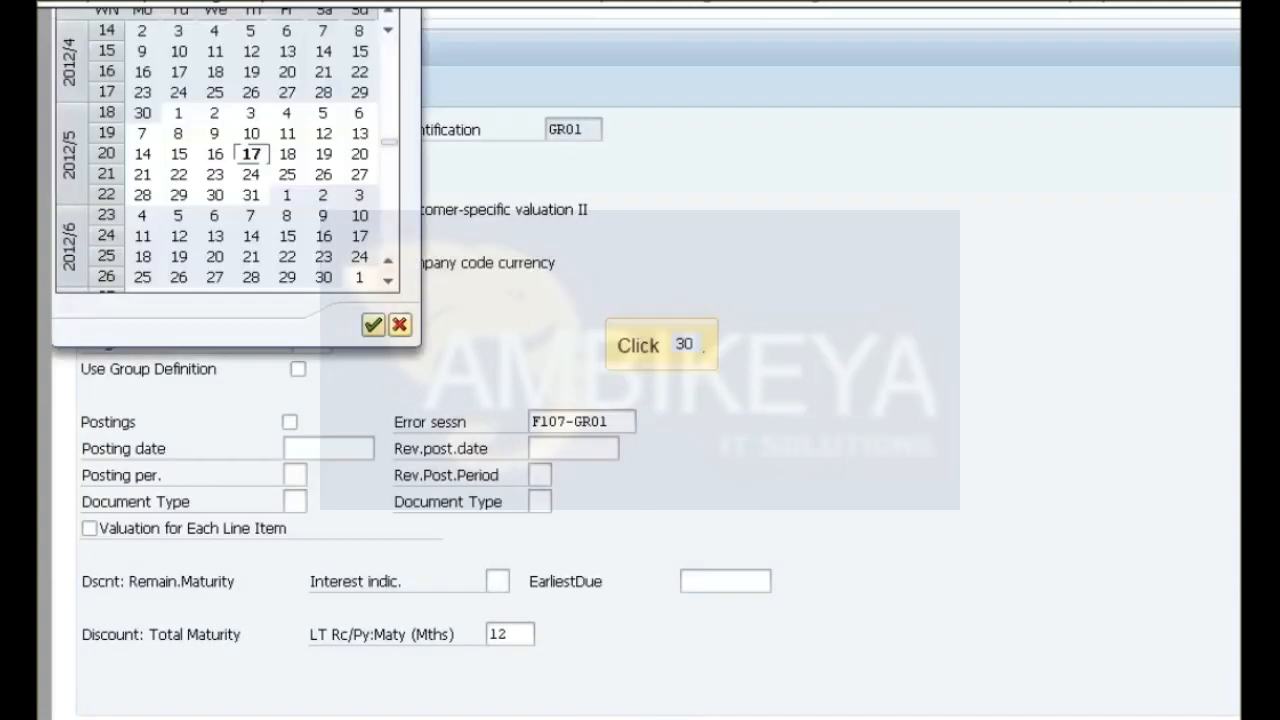
pyautogui.click(142, 113)
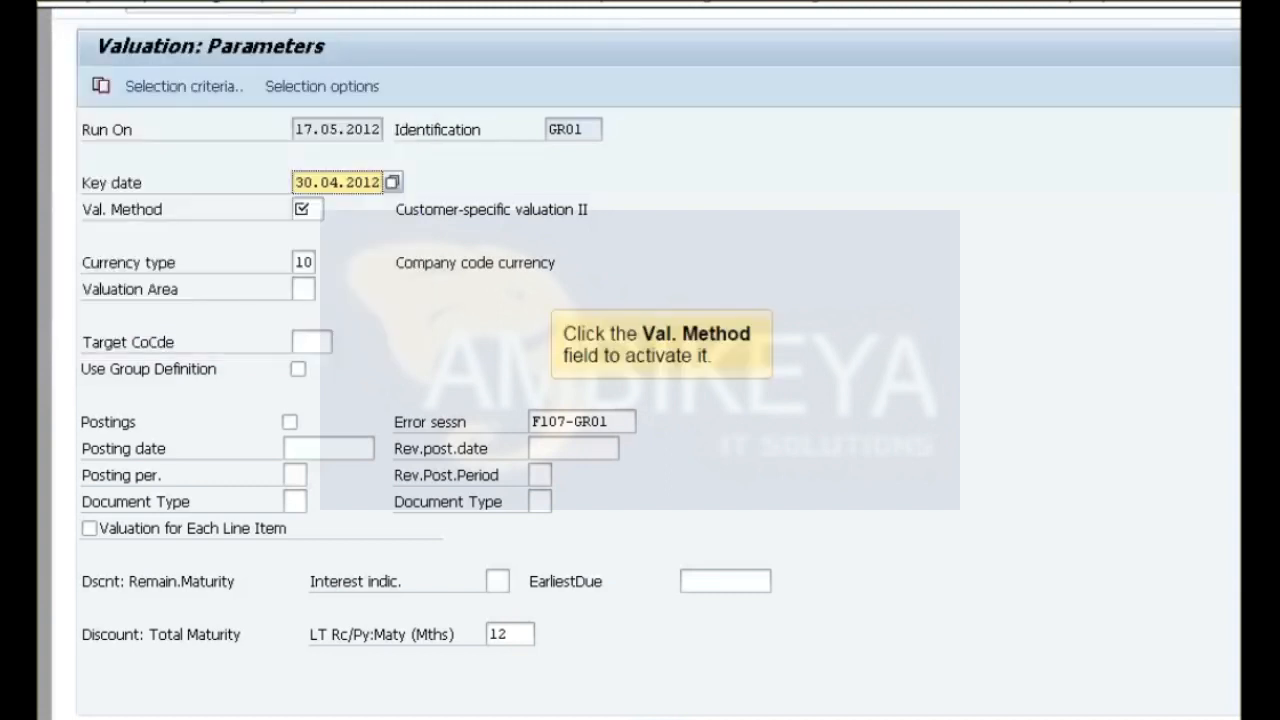
pyautogui.click(307, 209)
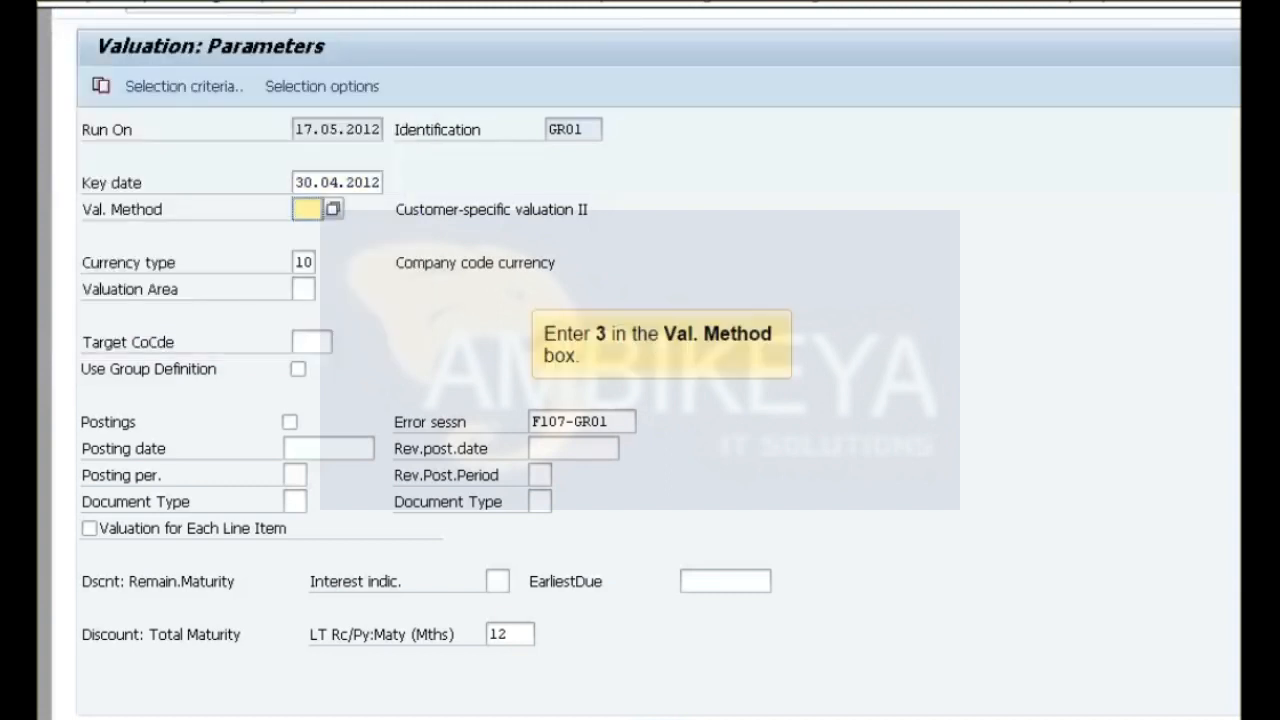
pyautogui.write('3')
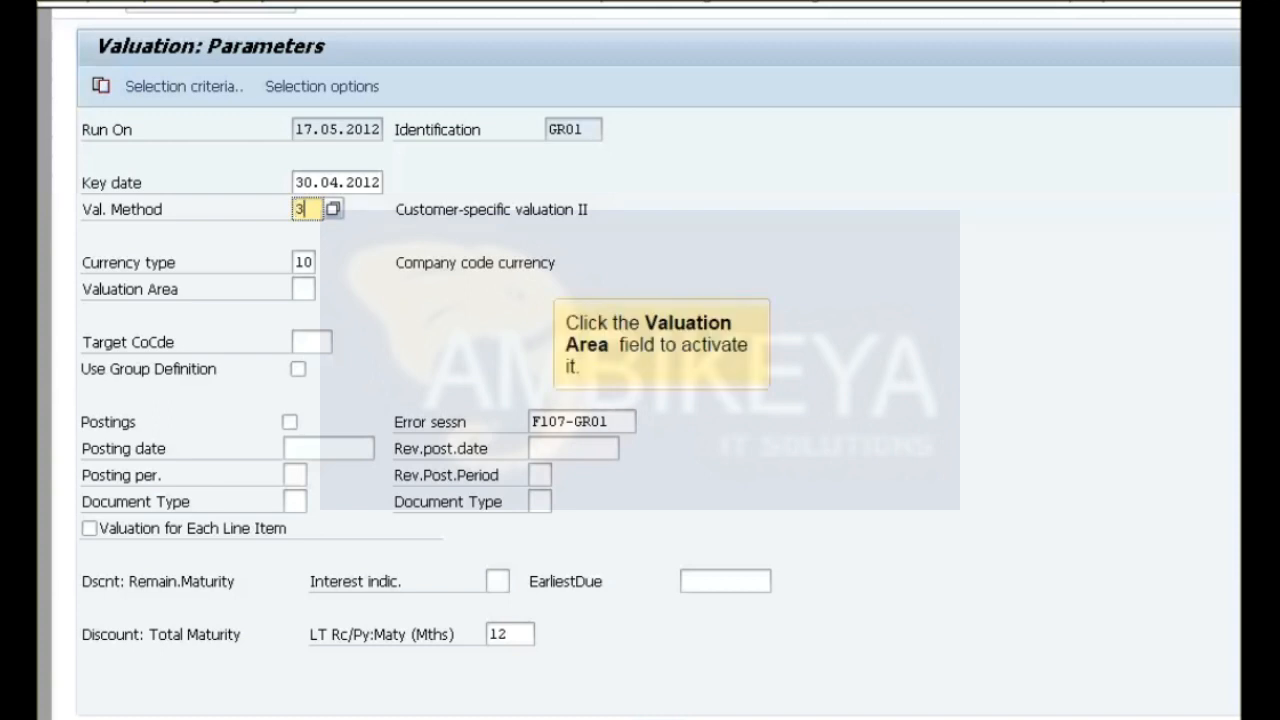
pyautogui.click(303, 289)
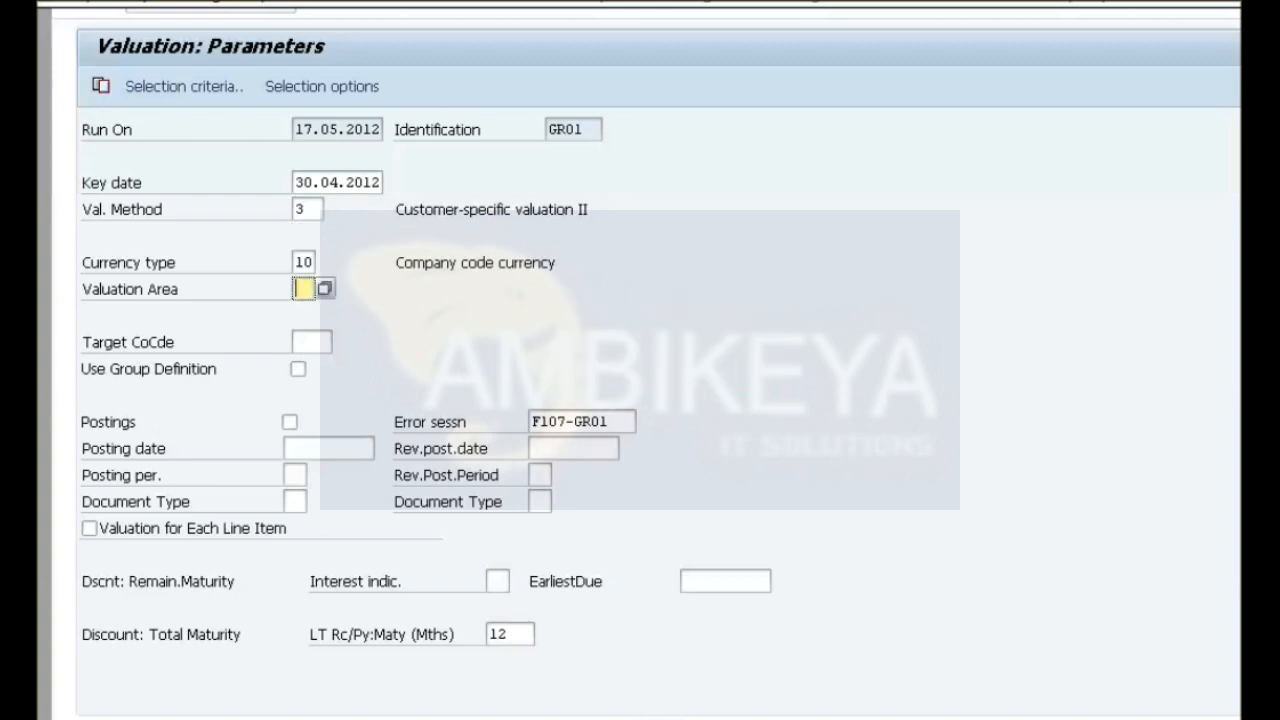
pyautogui.write('US')
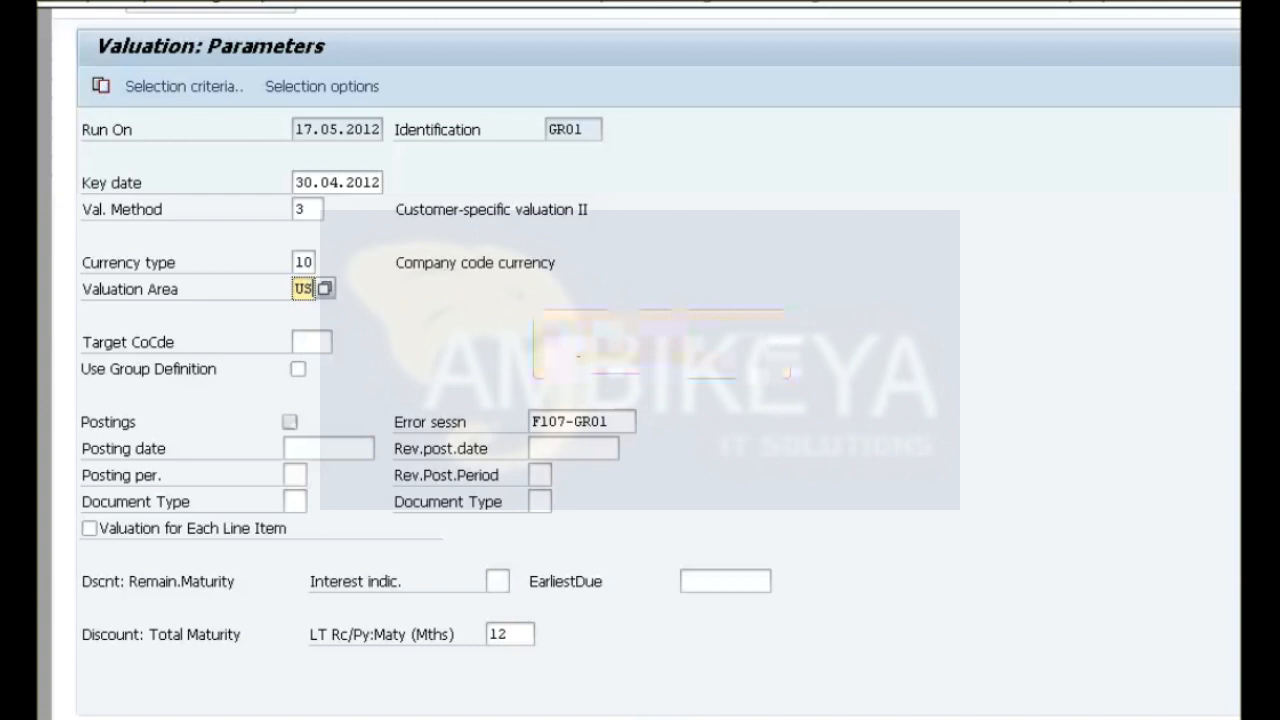
# Activate postings with posting date 30.04.2012, reversal posting date 01.05.2012 and document type SB.
pyautogui.click(290, 422)
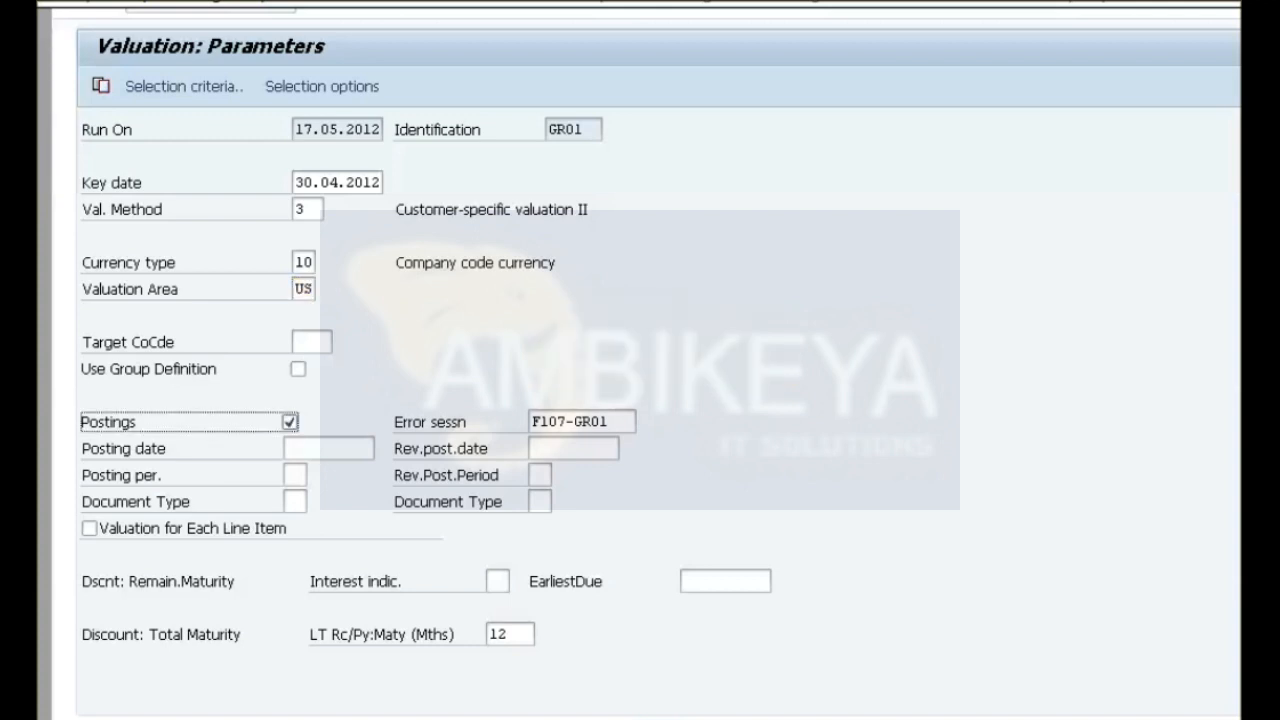
pyautogui.click(329, 449)
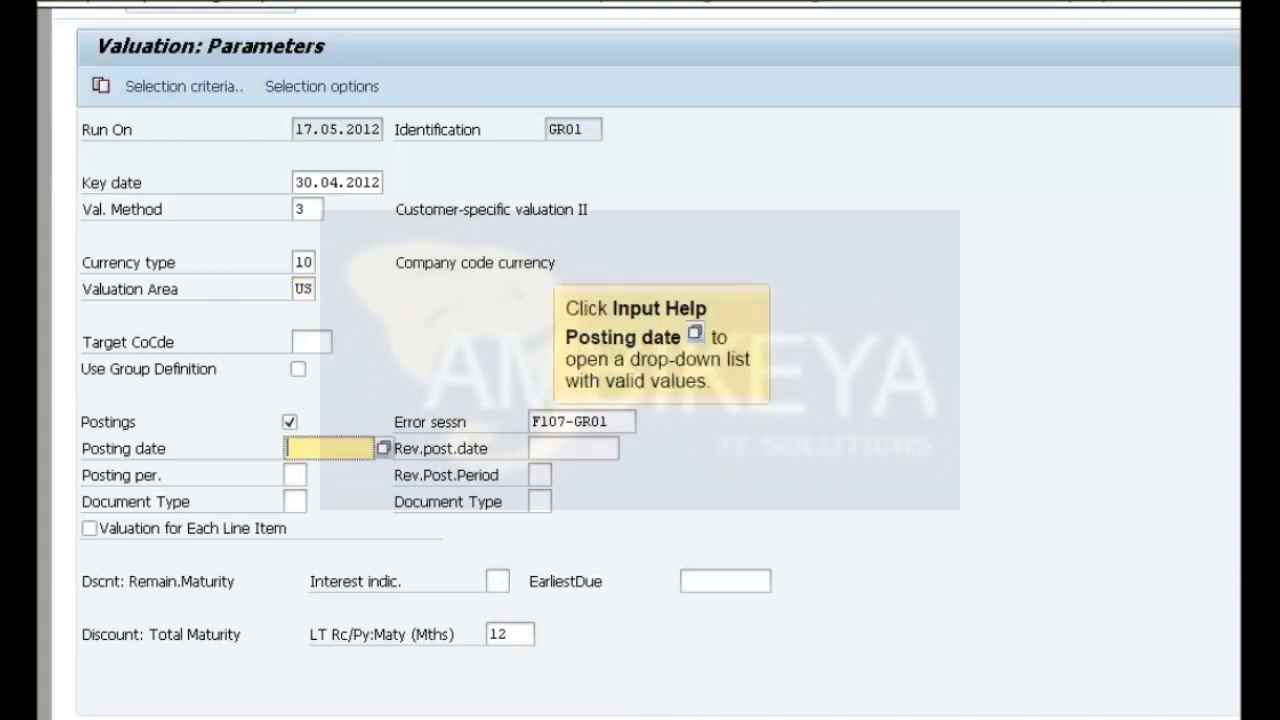
pyautogui.click(384, 449)
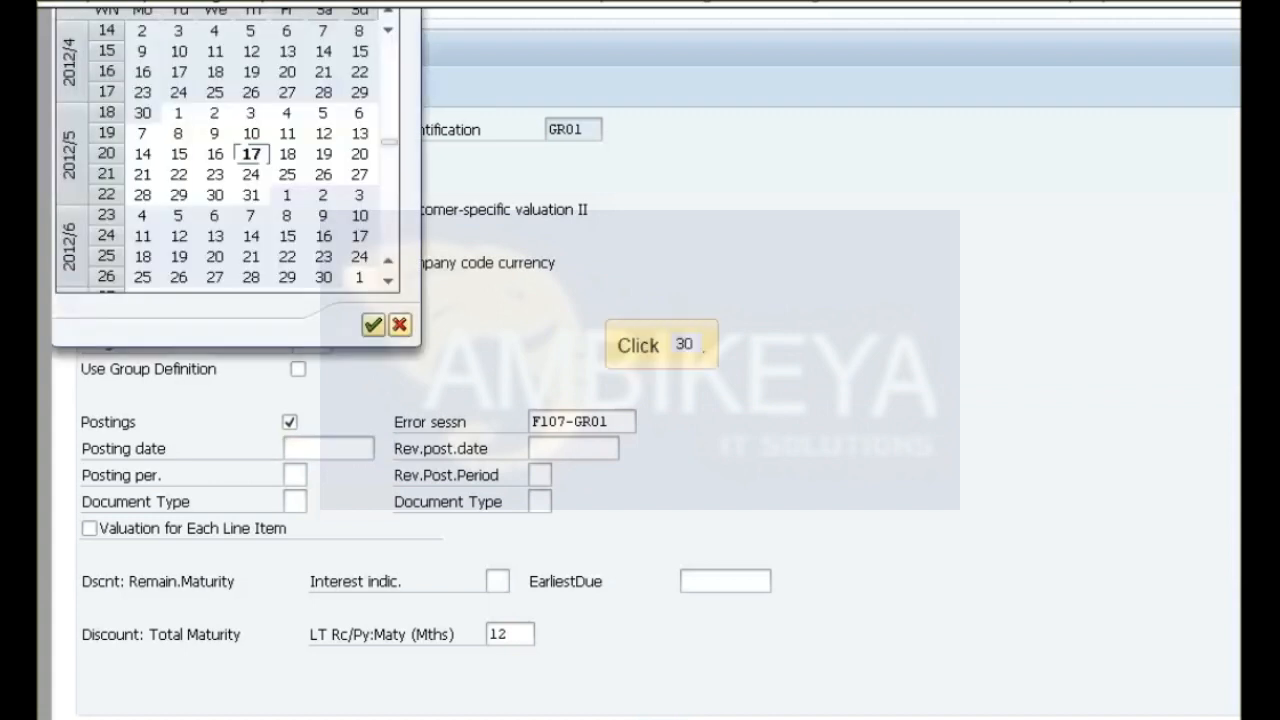
pyautogui.click(142, 113)
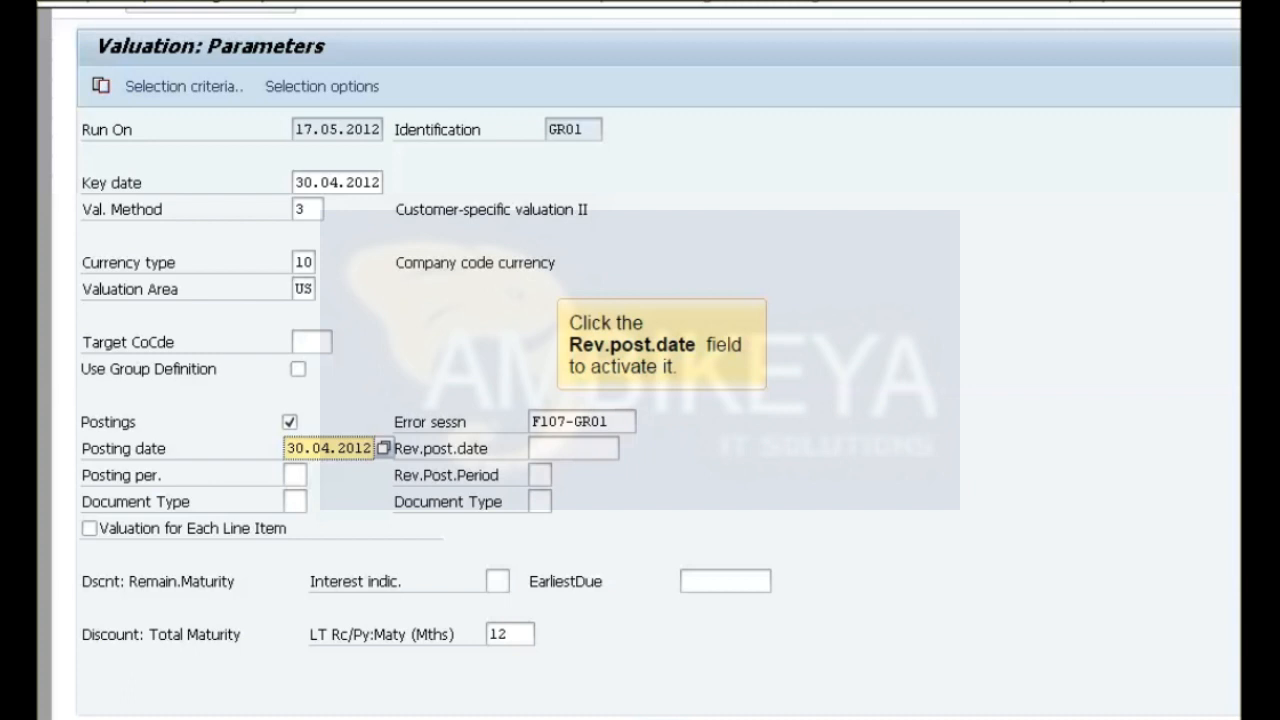
pyautogui.click(573, 448)
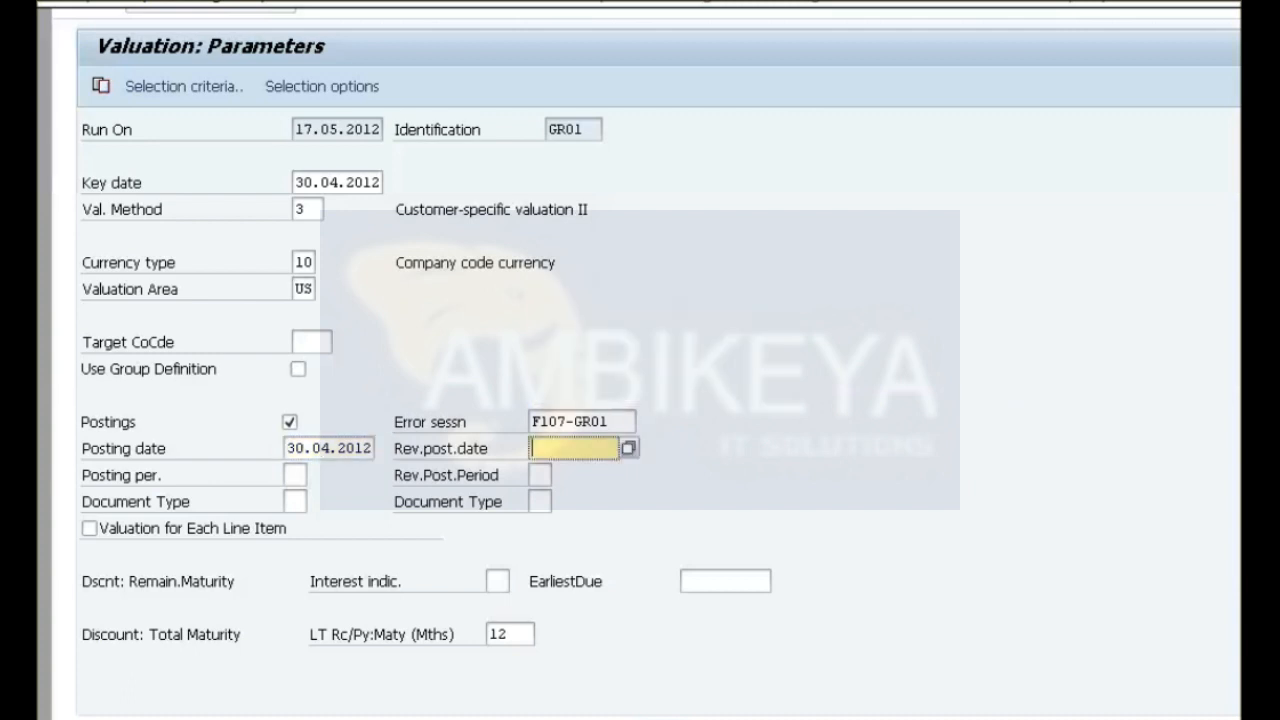
pyautogui.click(629, 448)
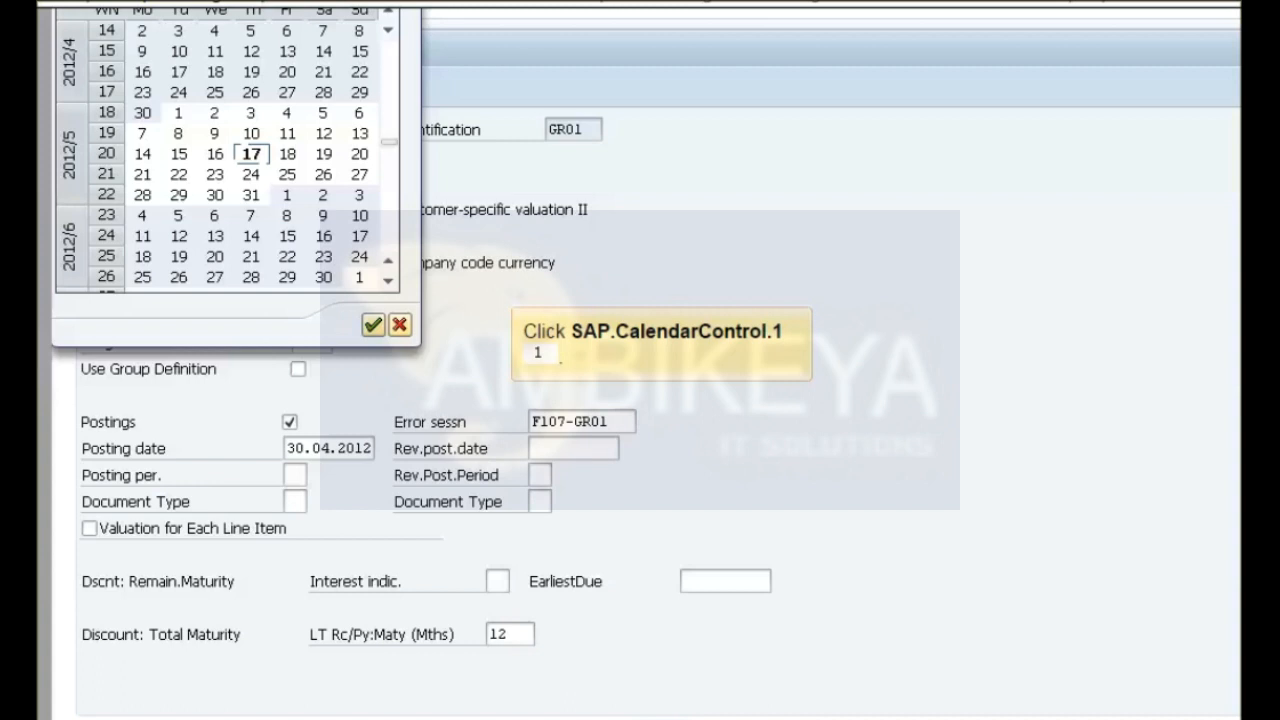
pyautogui.click(178, 113)
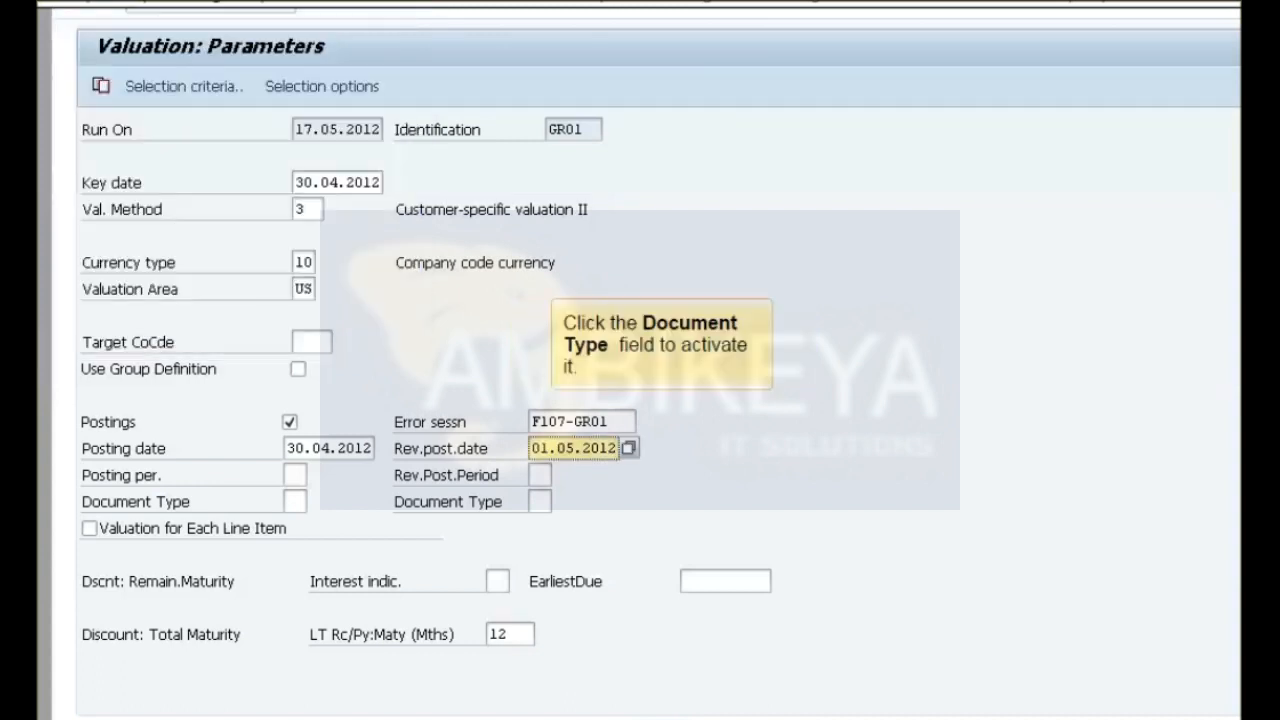
pyautogui.click(294, 502)
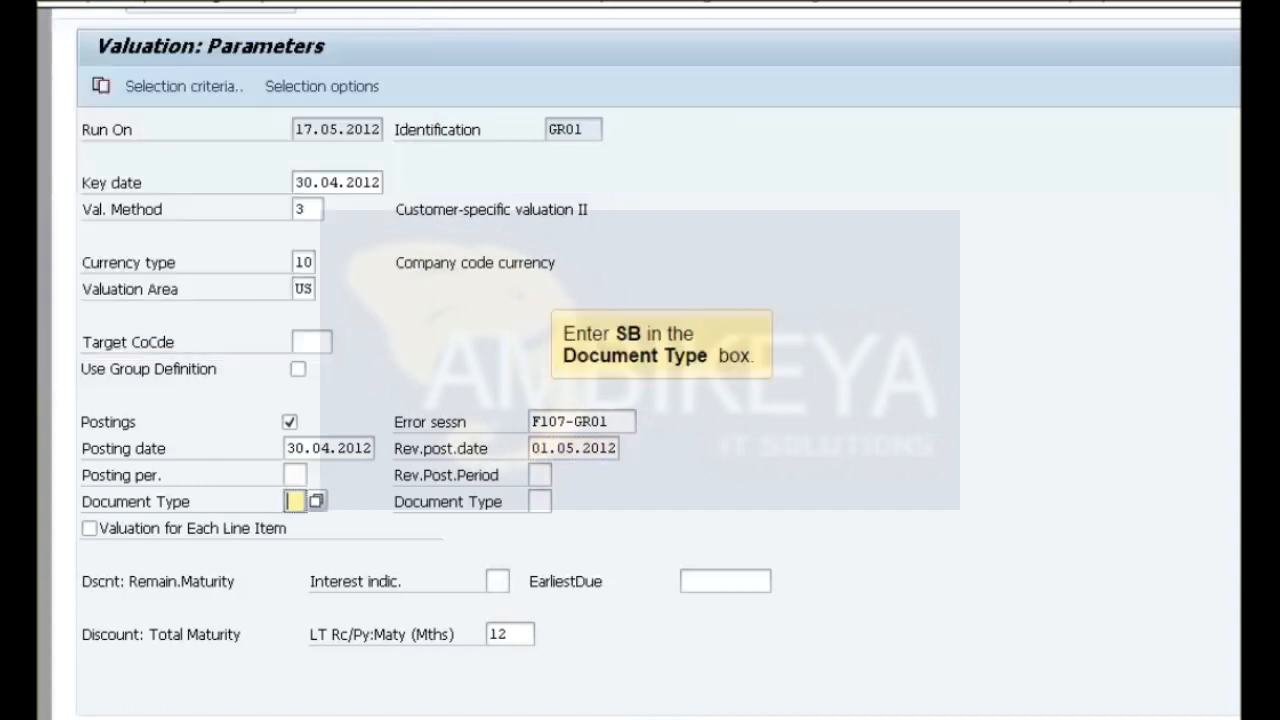
pyautogui.write('SB')
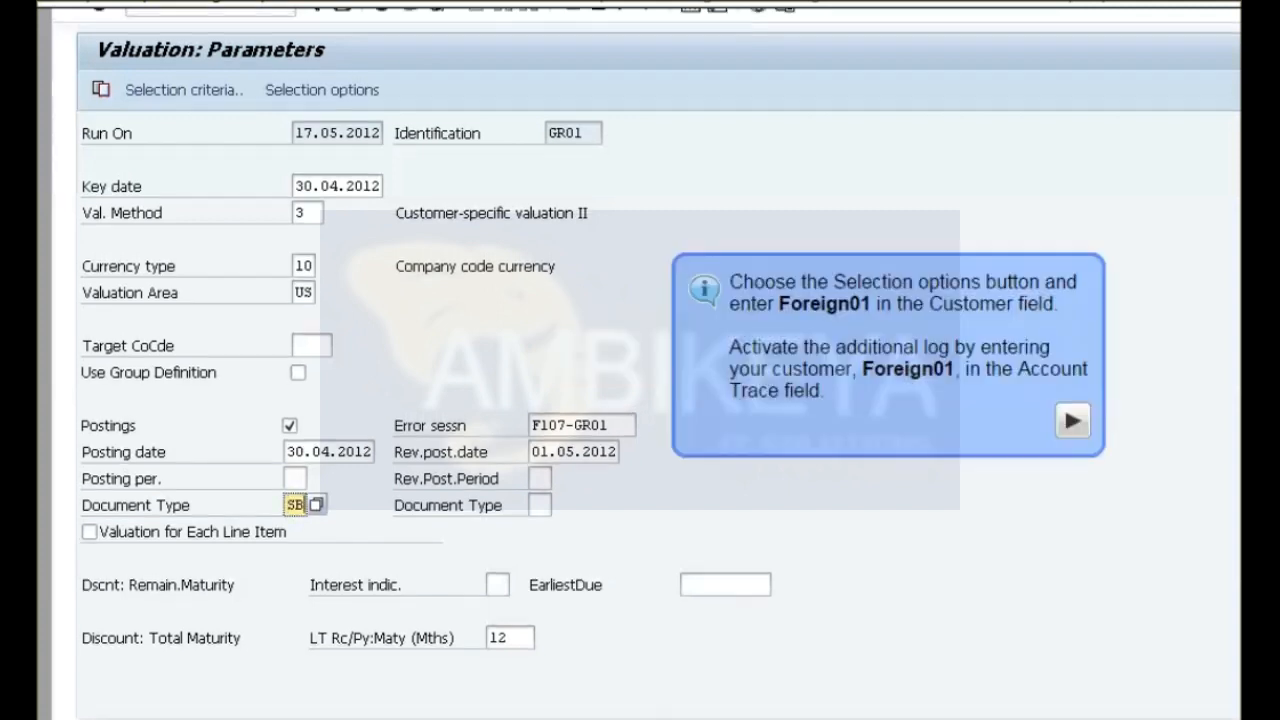
# Restrict the selection options to company code 1000 and customer Foreign01, with account trace for Foreign01, and execute them.
pyautogui.click(322, 99)
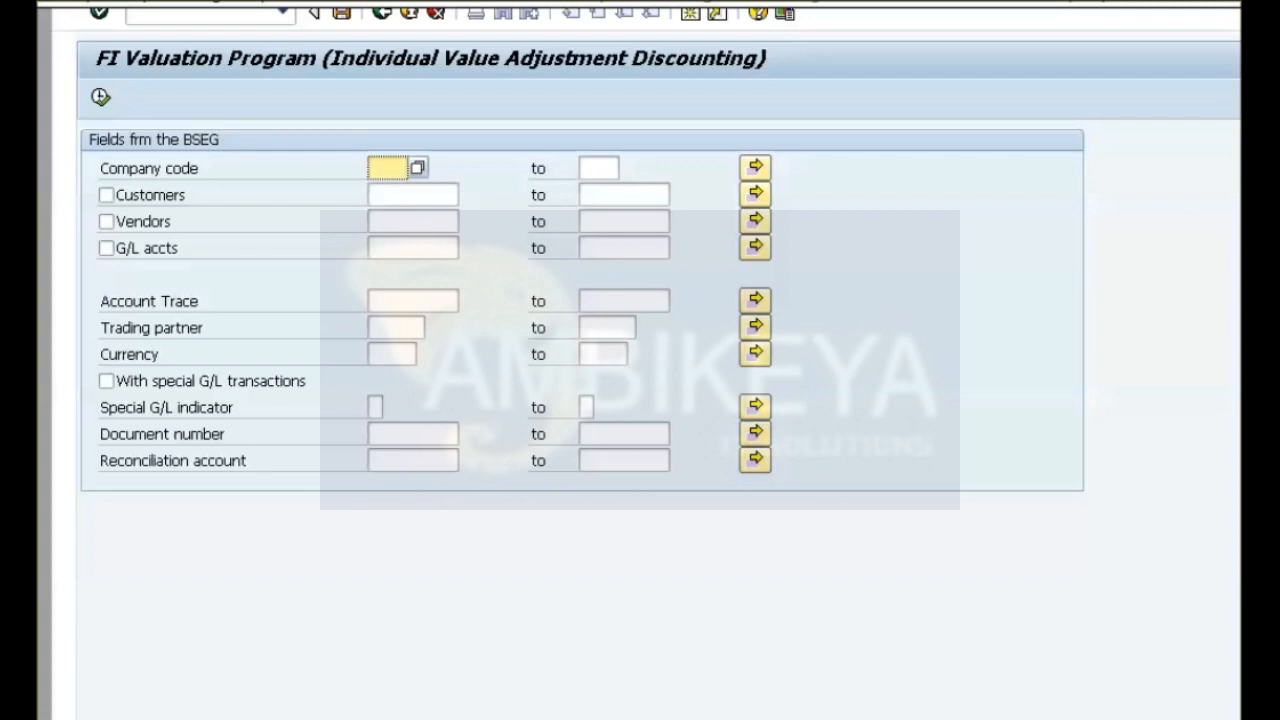
pyautogui.write('1000')
pyautogui.click(107, 195)
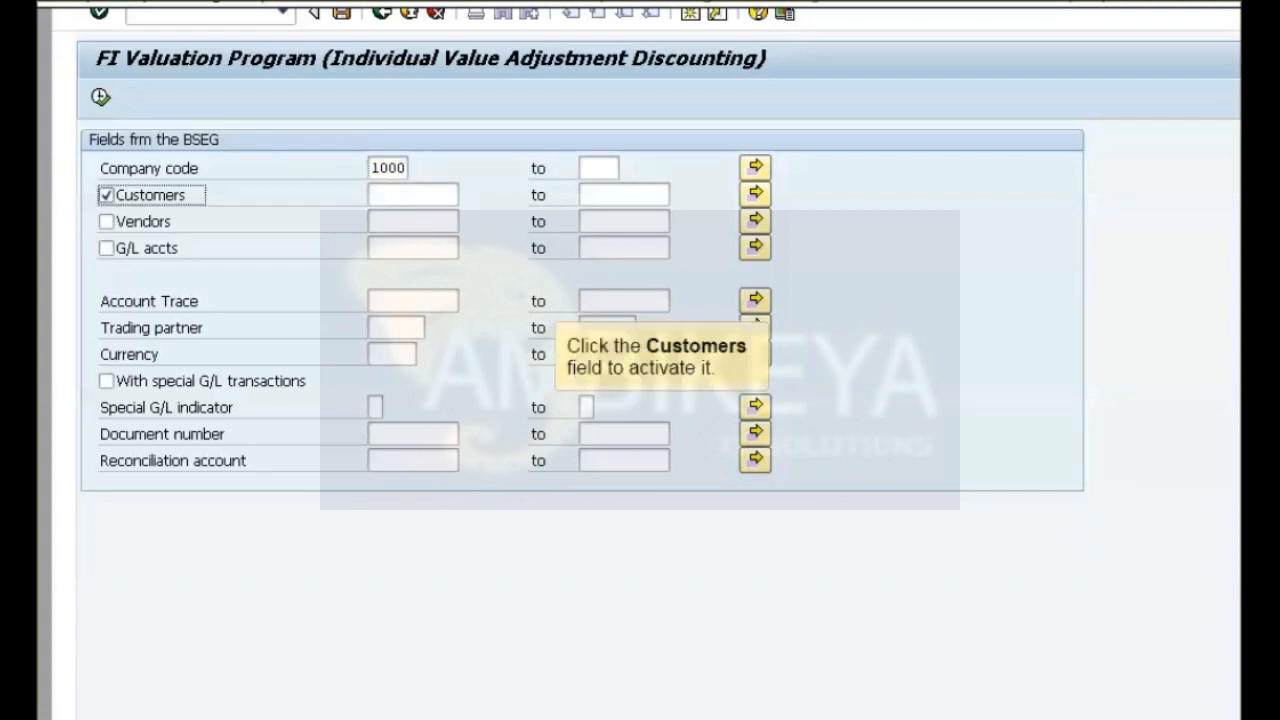
pyautogui.click(413, 195)
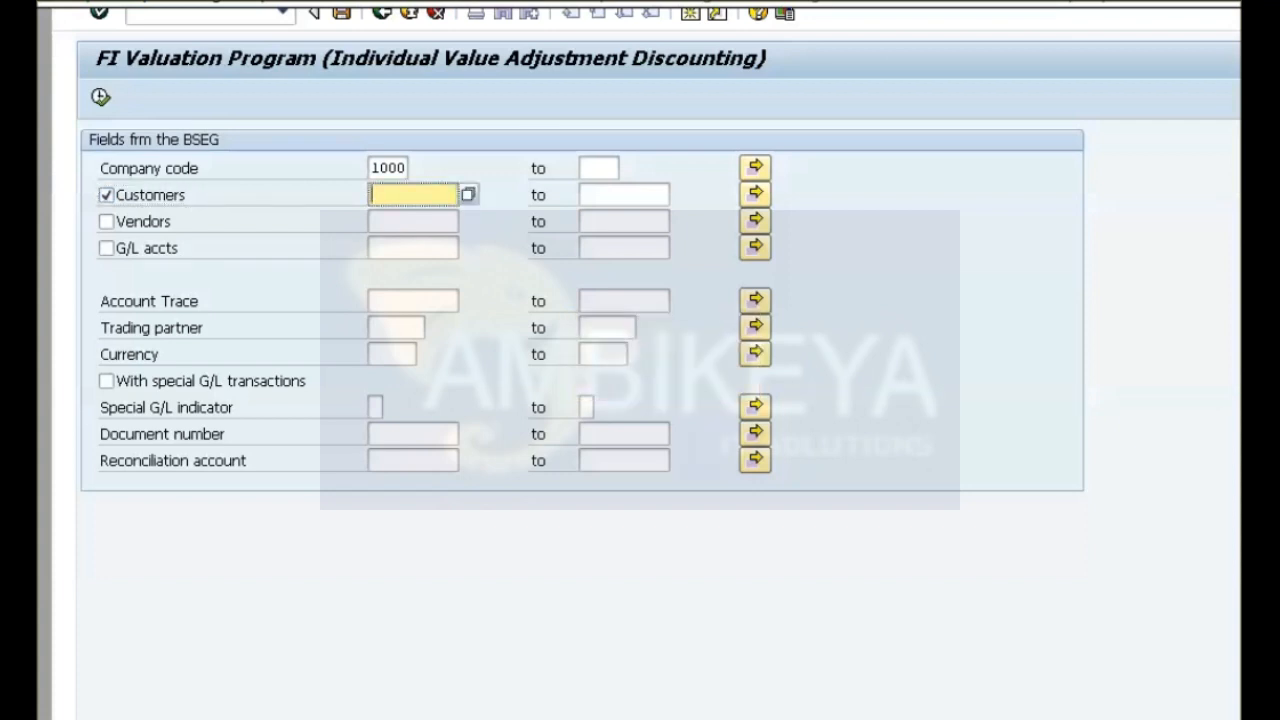
pyautogui.write('Foreign01')
pyautogui.click(413, 301)
pyautogui.write('Foreign01')
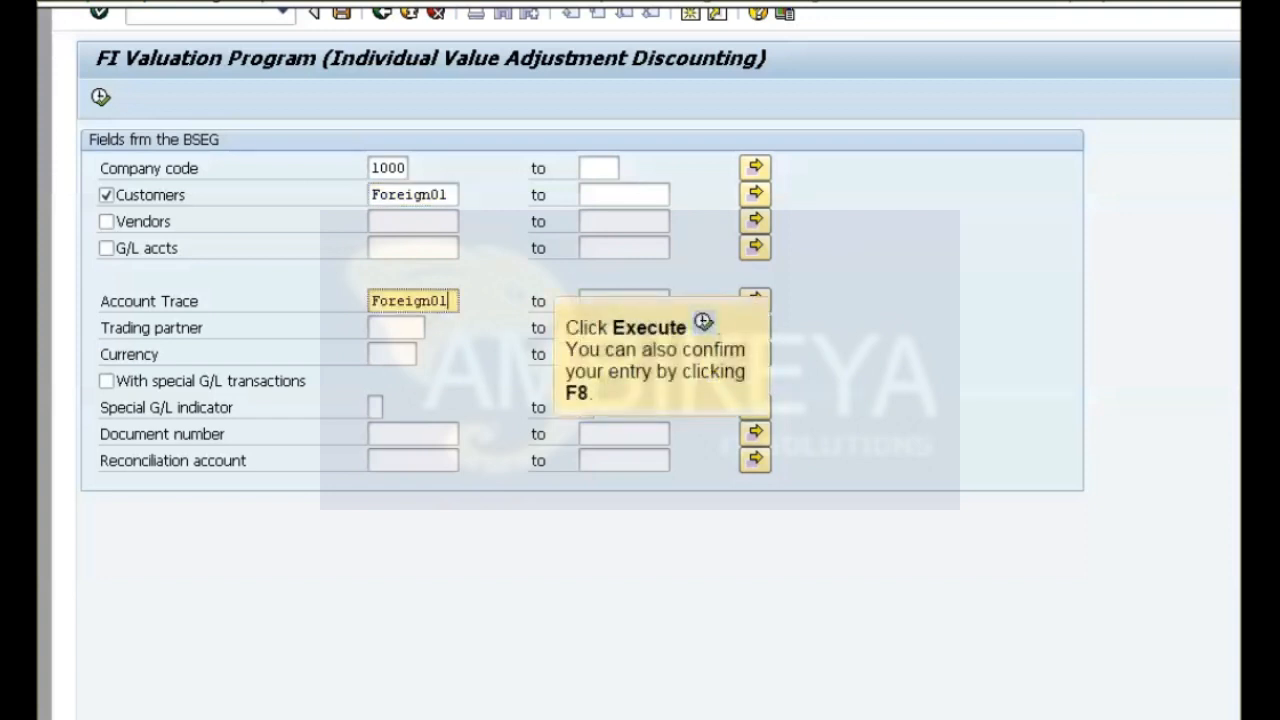
pyautogui.press('F8')
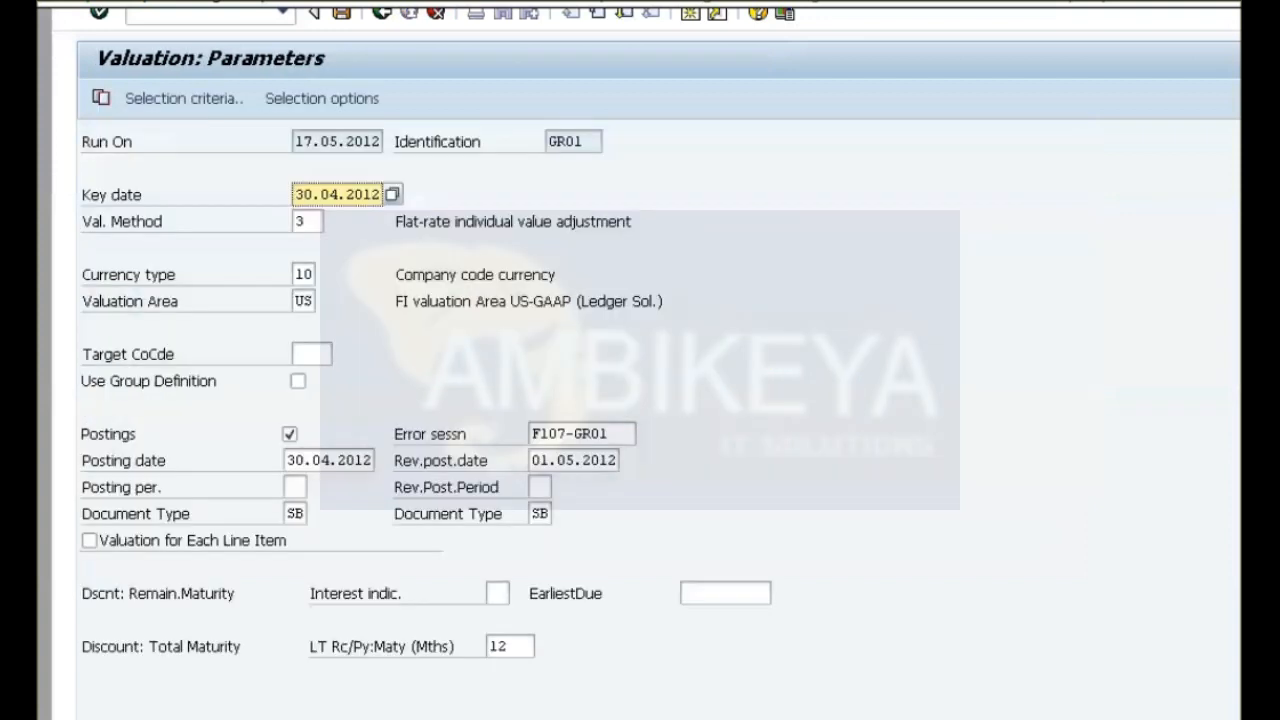
# Save the valuation parameters, dispatch the valuation run with an immediate start, and update its status.
pyautogui.hotkey('ctrl', 's')
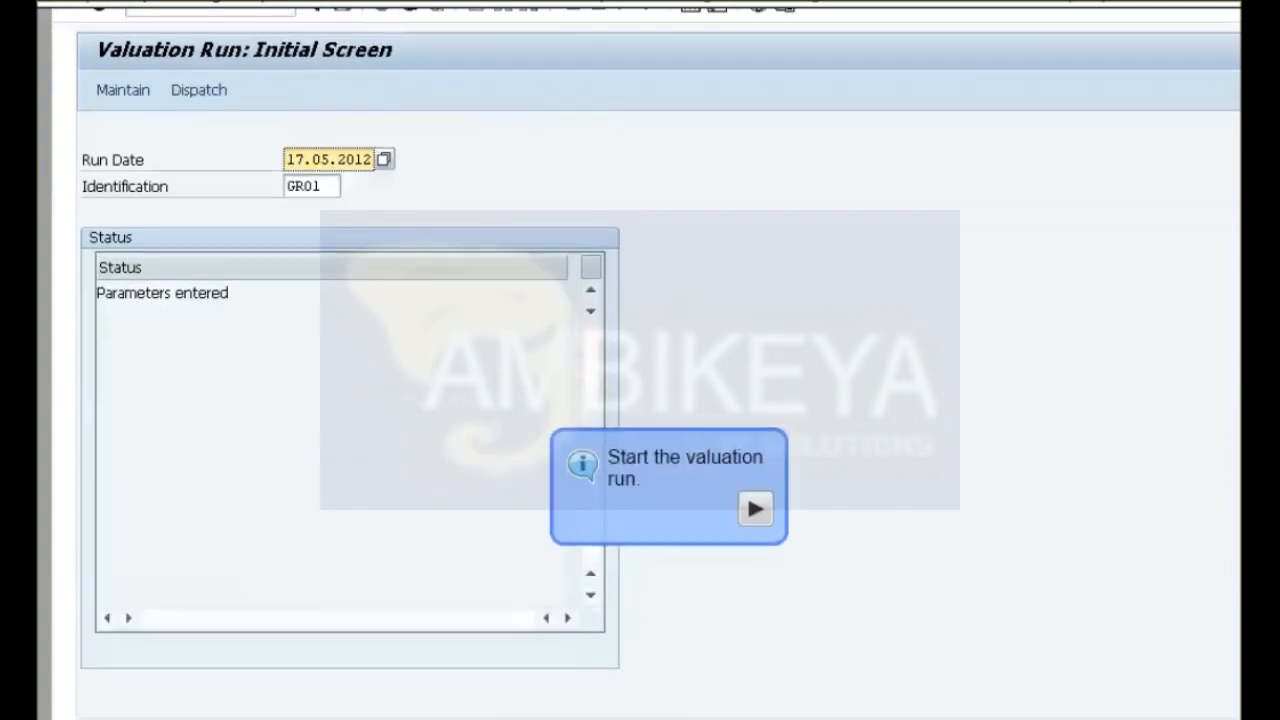
pyautogui.press('F7')
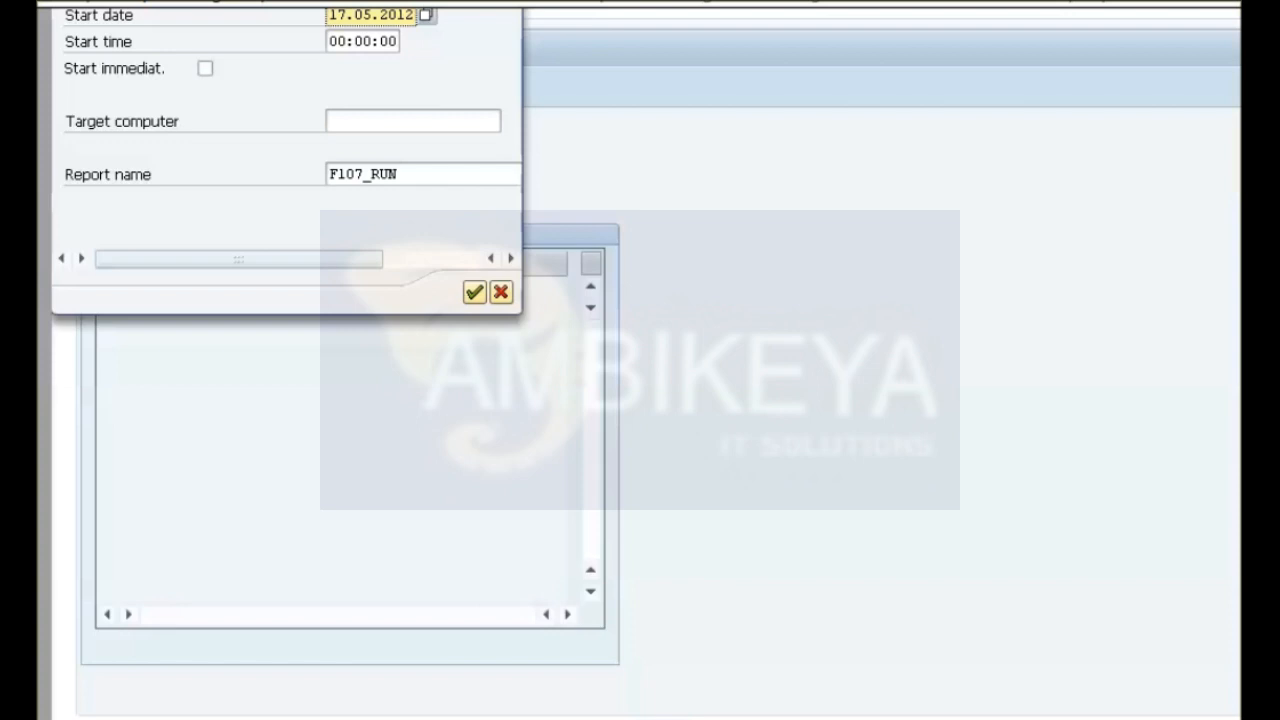
pyautogui.click(205, 68)
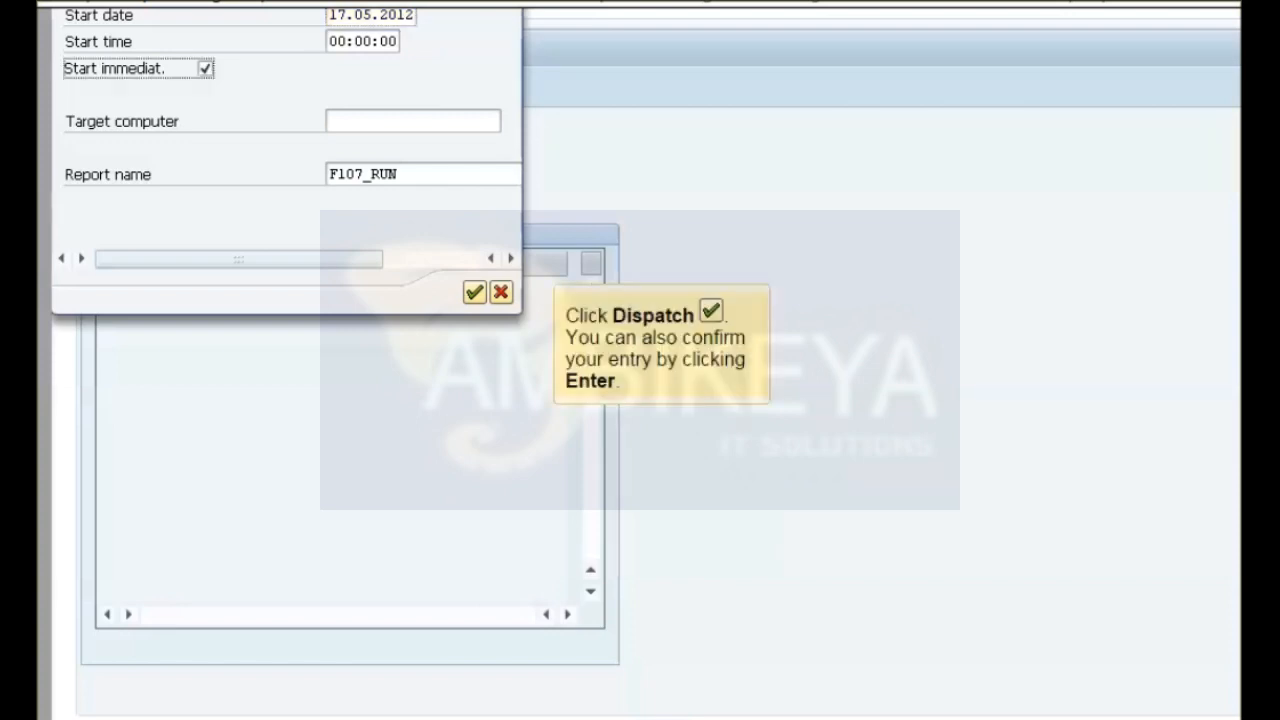
pyautogui.press('Return')
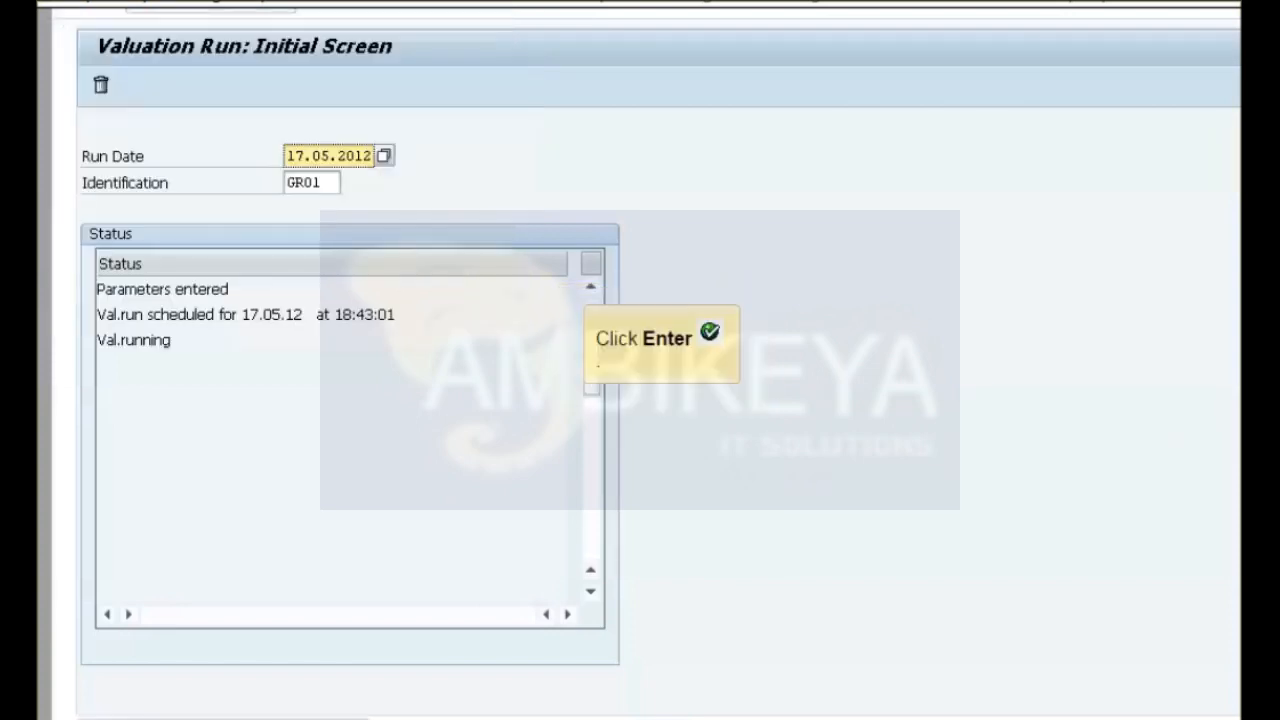
pyautogui.press('Return')
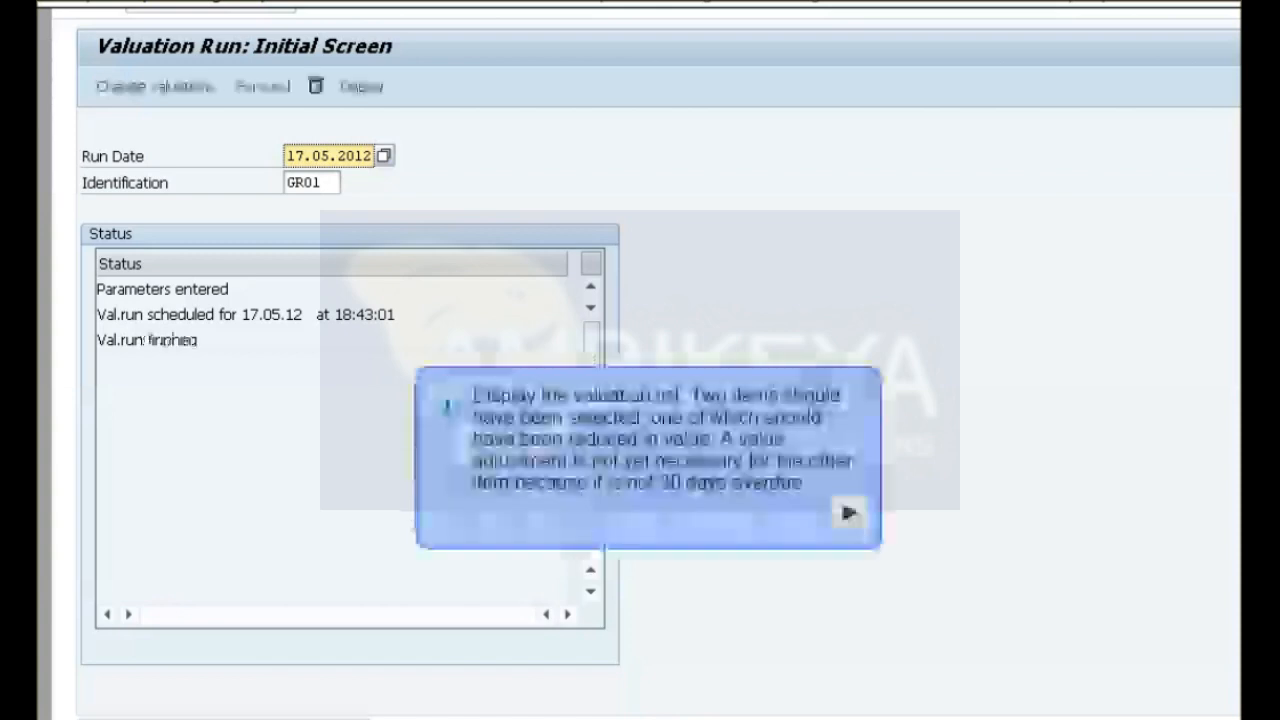
# Review the valuation run's value list using the Hierarchical Valuation report (RVALU00), and return to the valuation run's initial screen.
pyautogui.click(207, 4)
pyautogui.moveTo(266, 20)
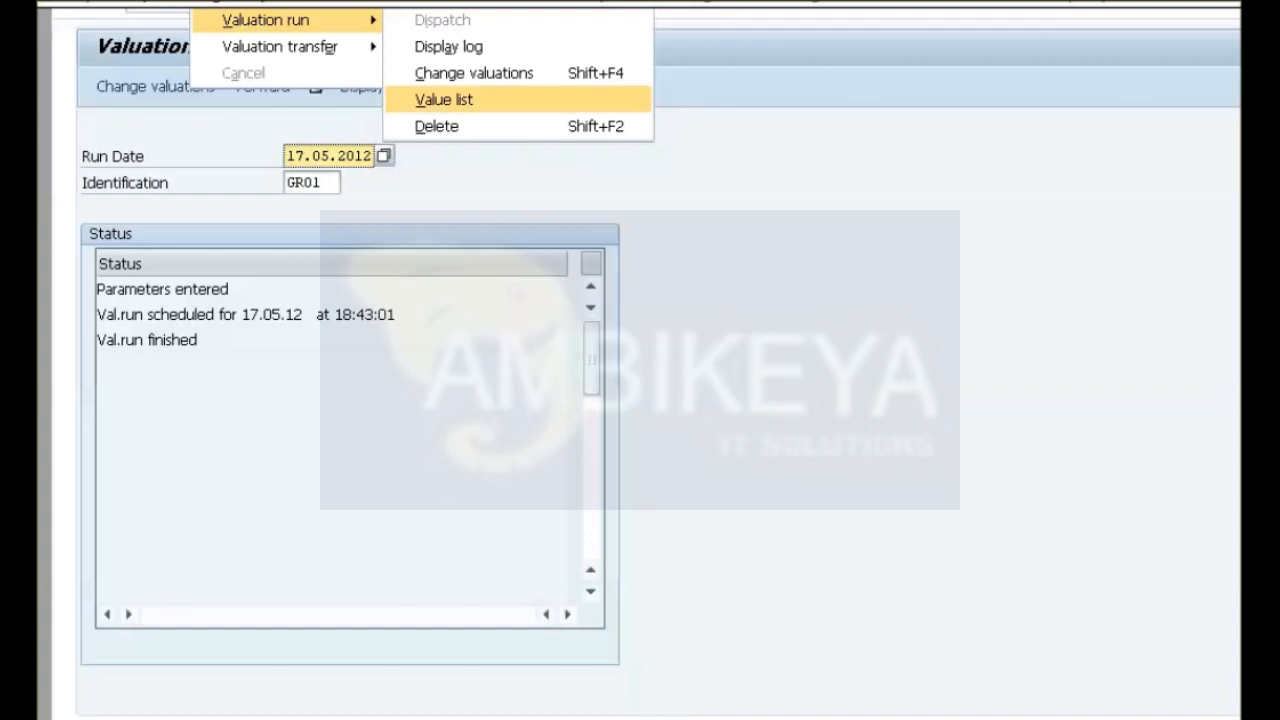
pyautogui.click(444, 100)
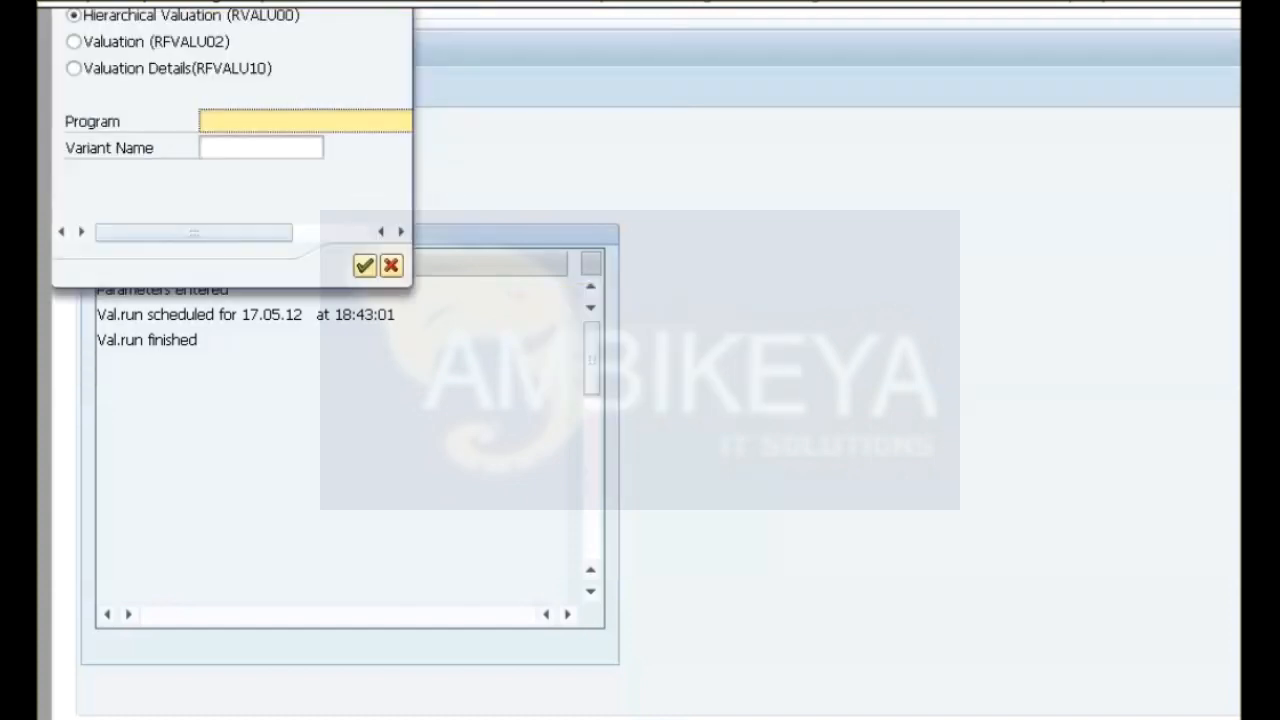
pyautogui.click(365, 265)
pyautogui.press('F3')
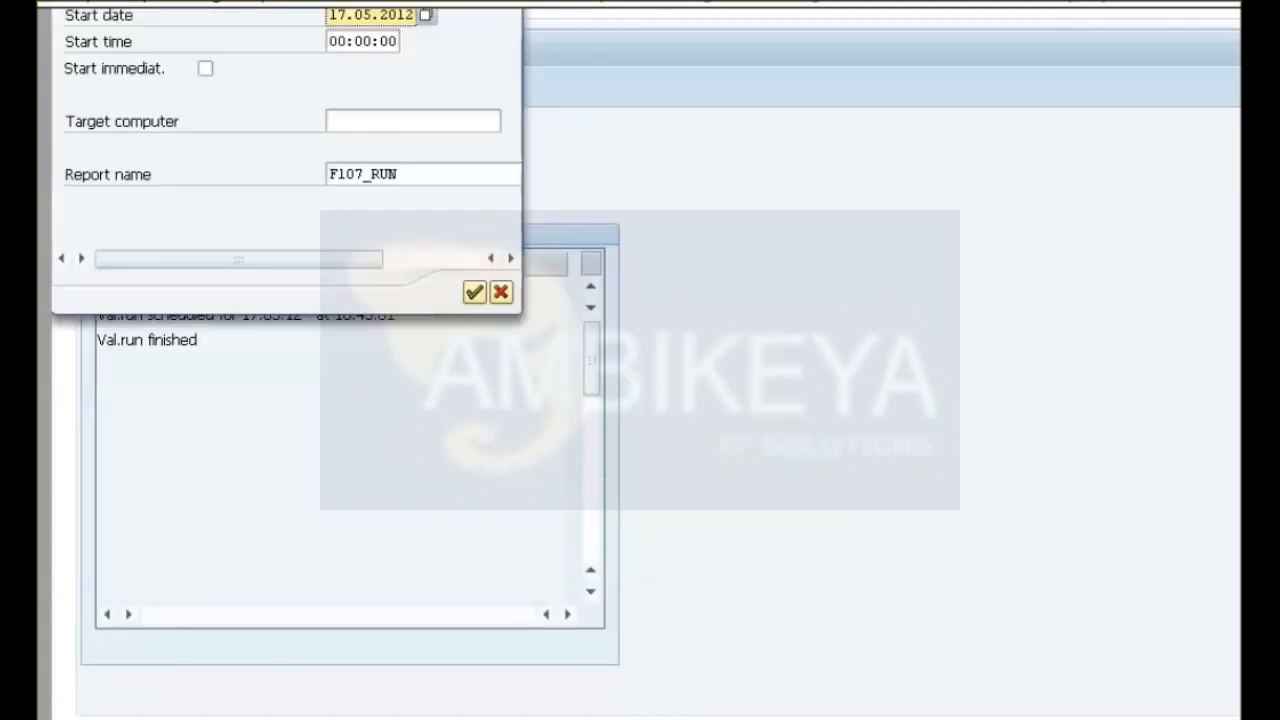
# Schedule the valuation transfer with an immediate start, update its status, and exit the valuation run.
pyautogui.click(205, 69)
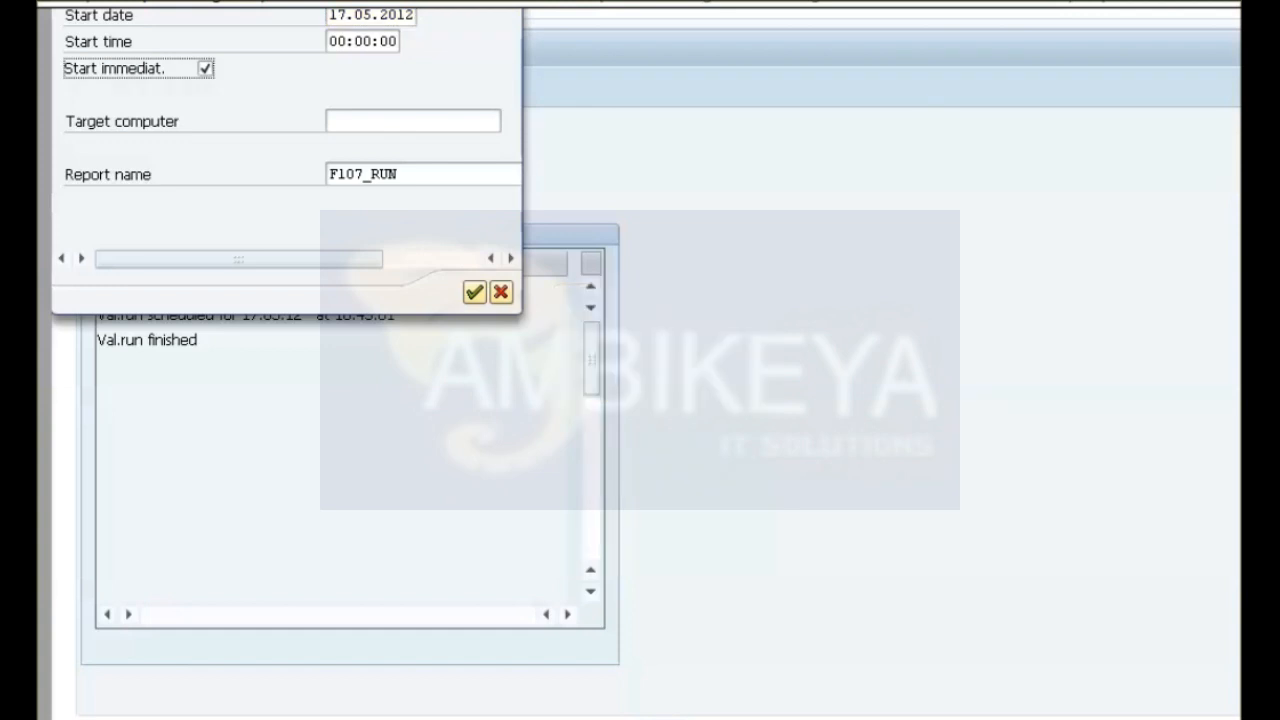
pyautogui.click(474, 292)
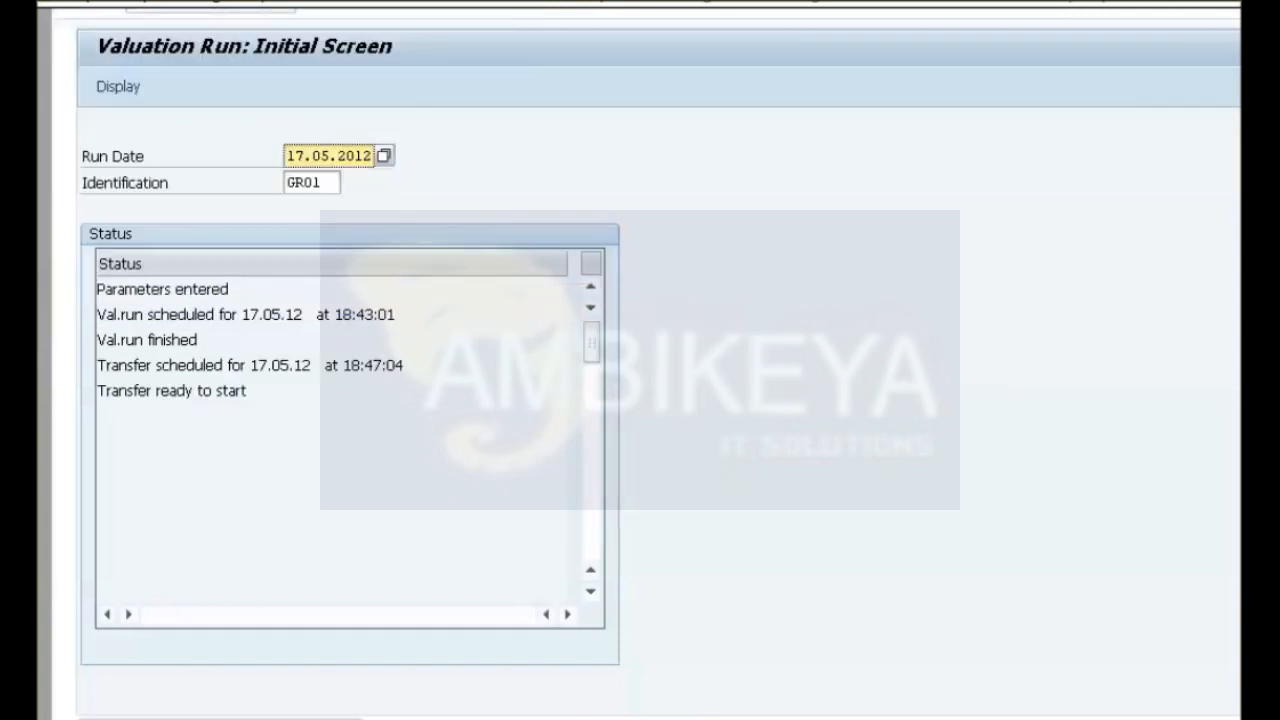
pyautogui.press('Return')
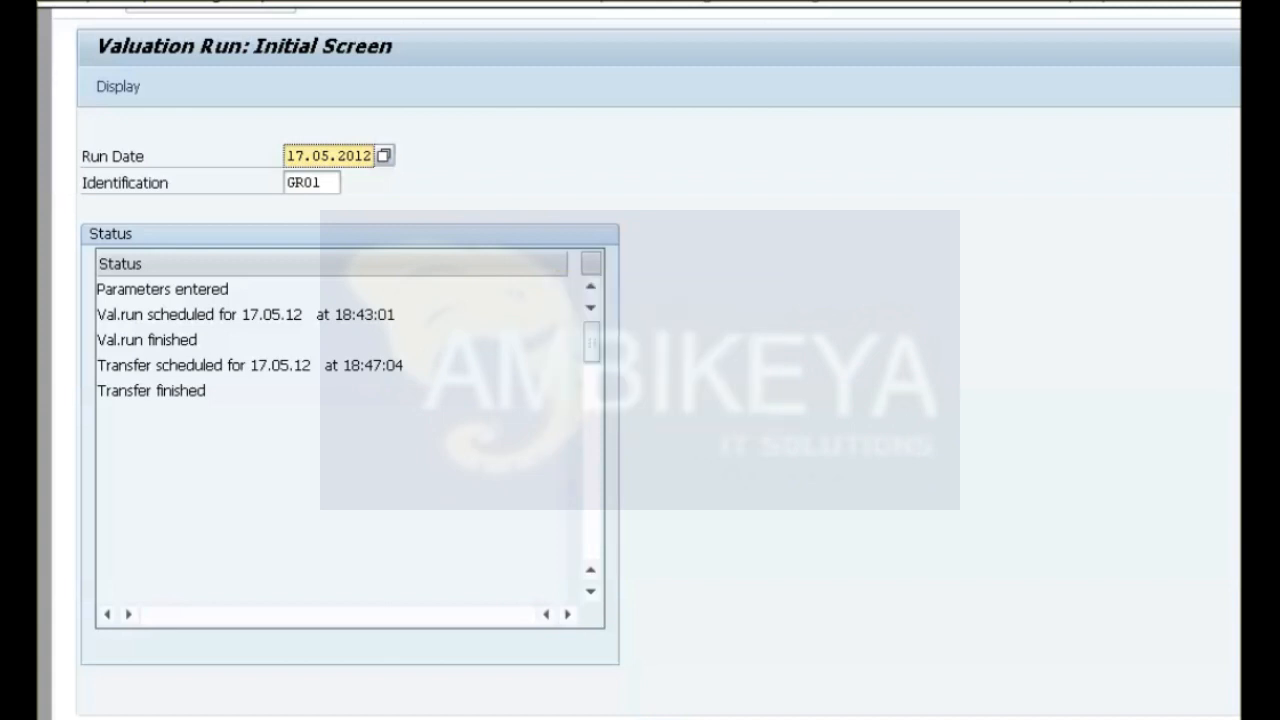
pyautogui.hotkey('shift', 'F3')
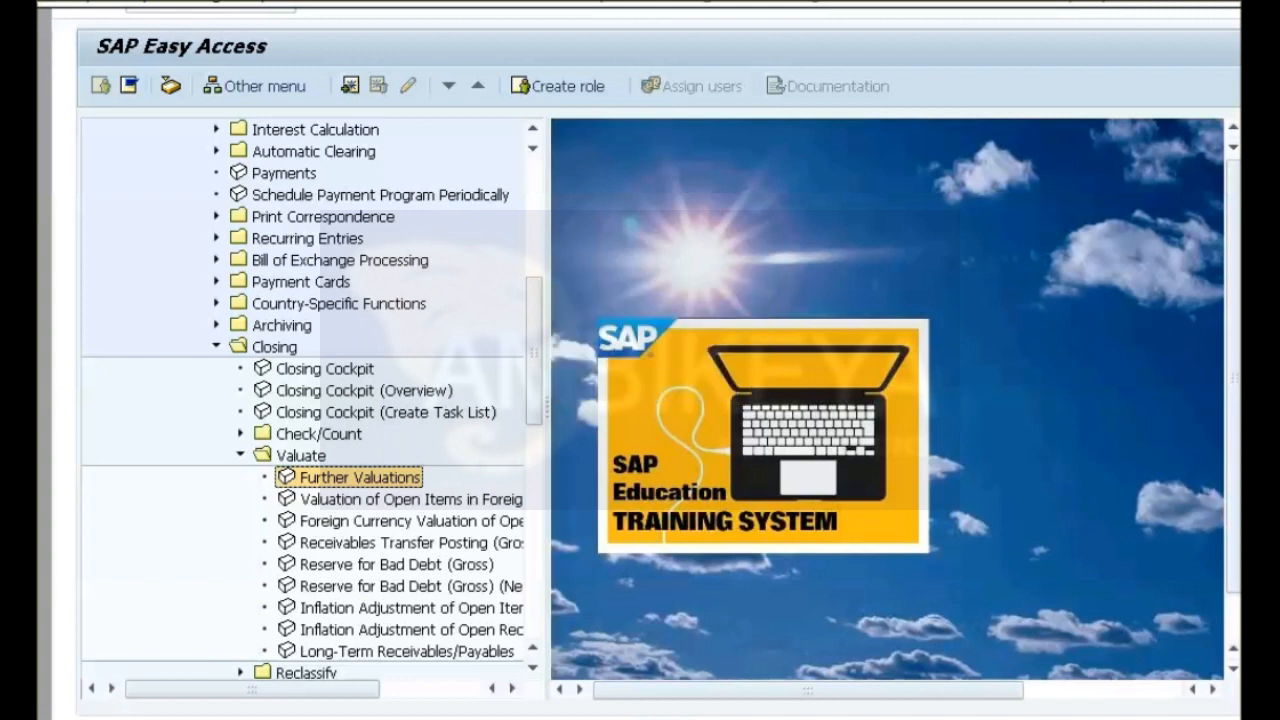
# Reset the SAP menu tree and open the general ledger account balance display.
pyautogui.hotkey('ctrl', 'F11')
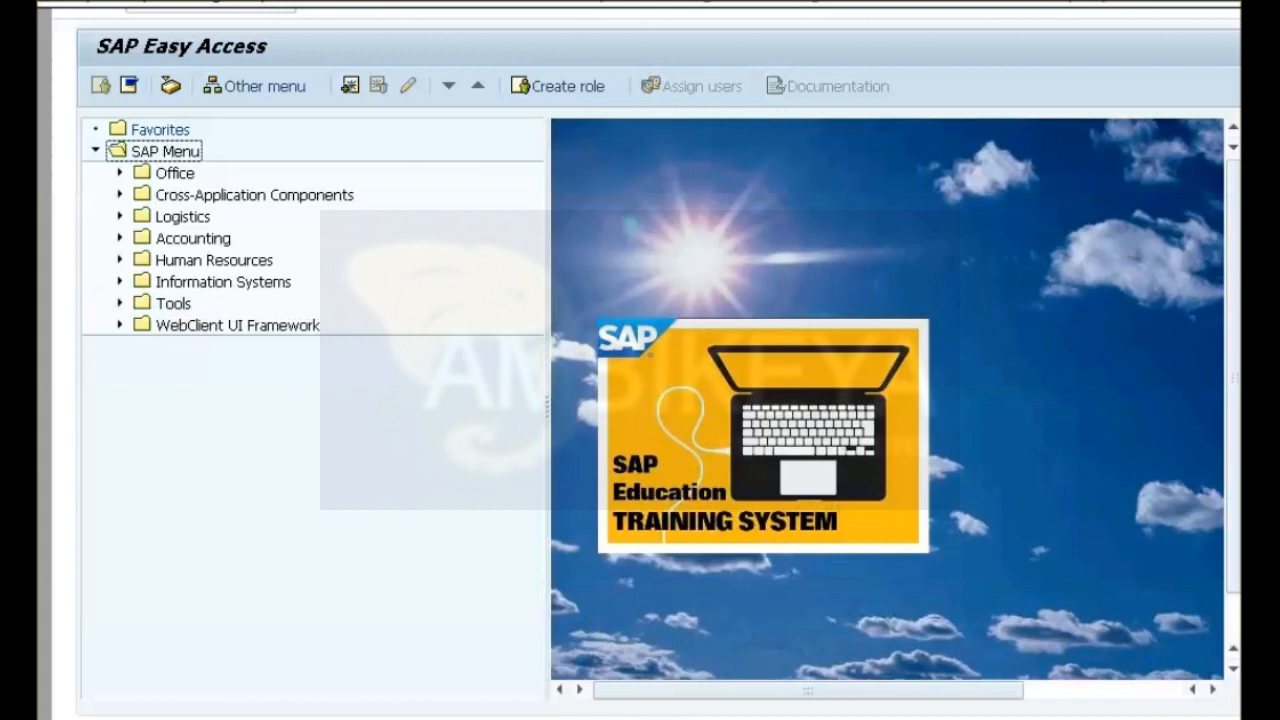
pyautogui.click(120, 238)
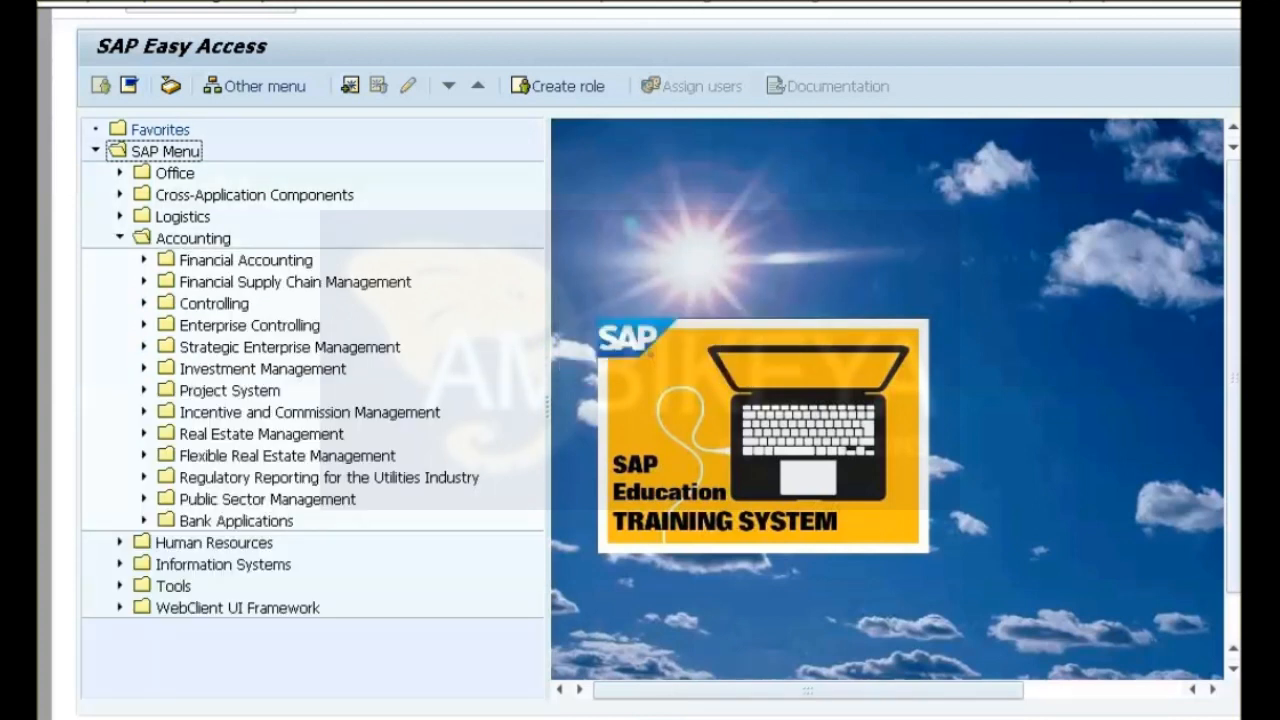
pyautogui.click(144, 260)
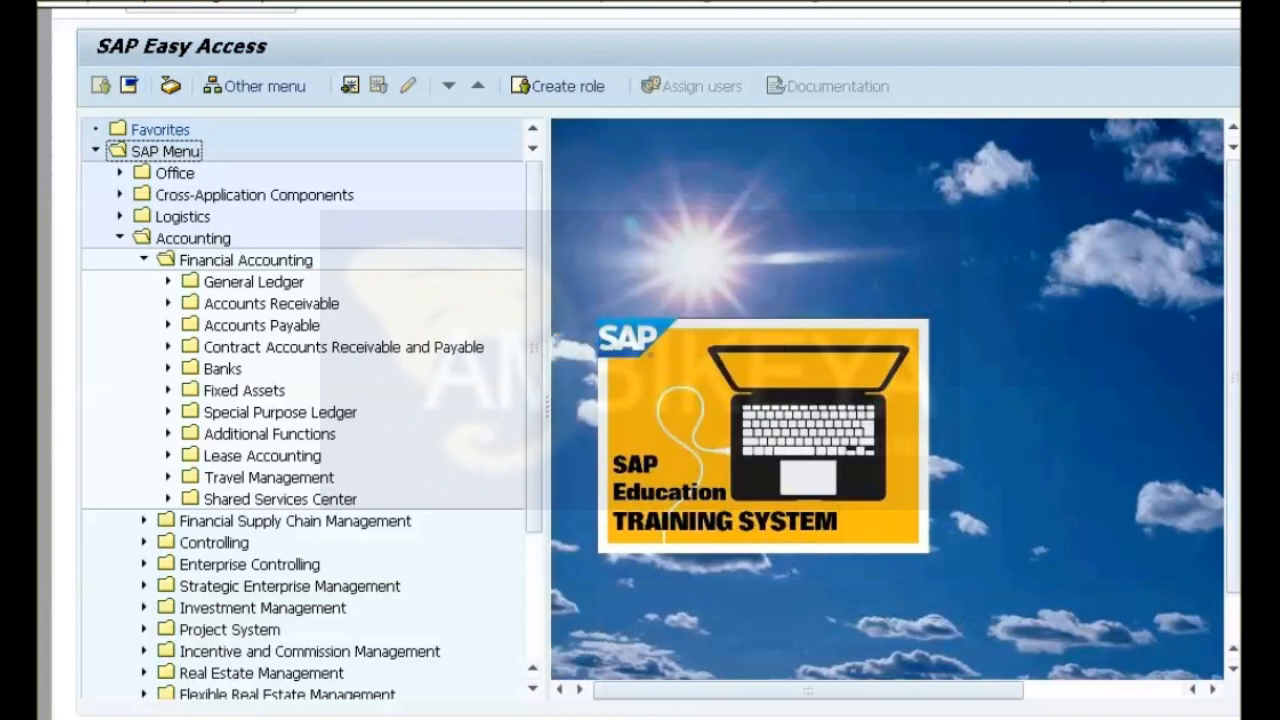
pyautogui.click(168, 282)
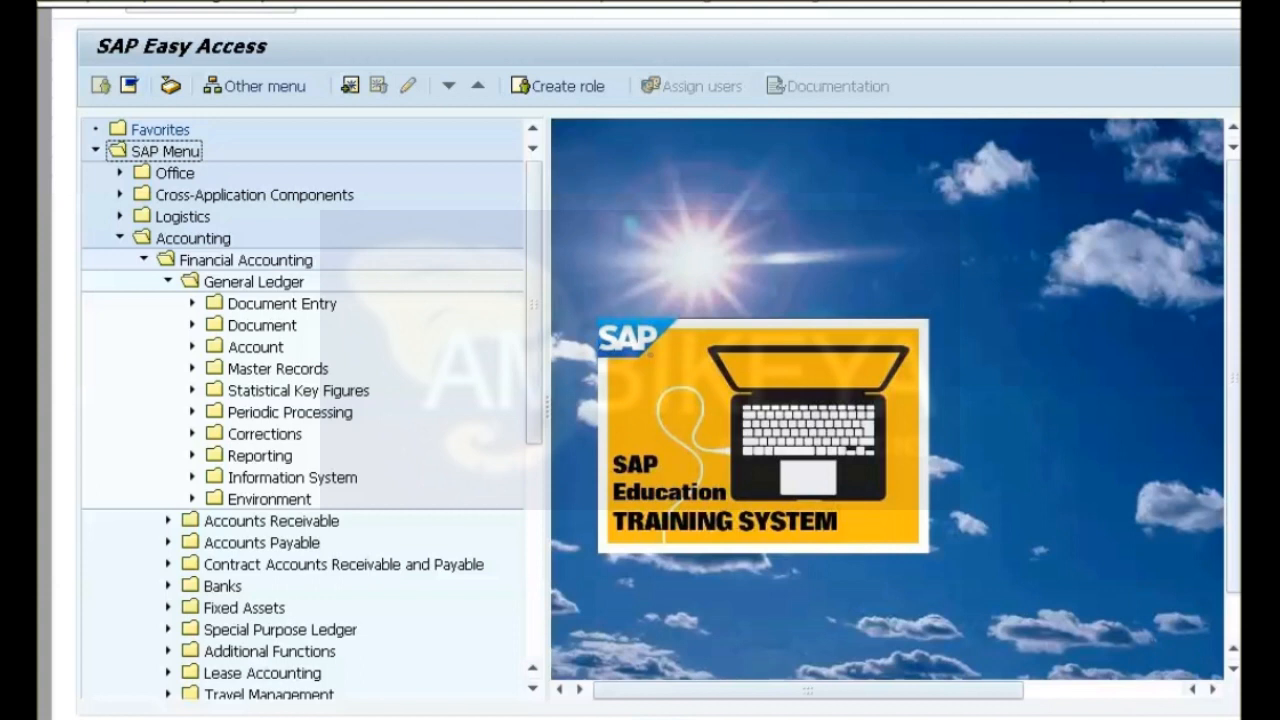
pyautogui.click(192, 347)
pyautogui.doubleClick(327, 391)
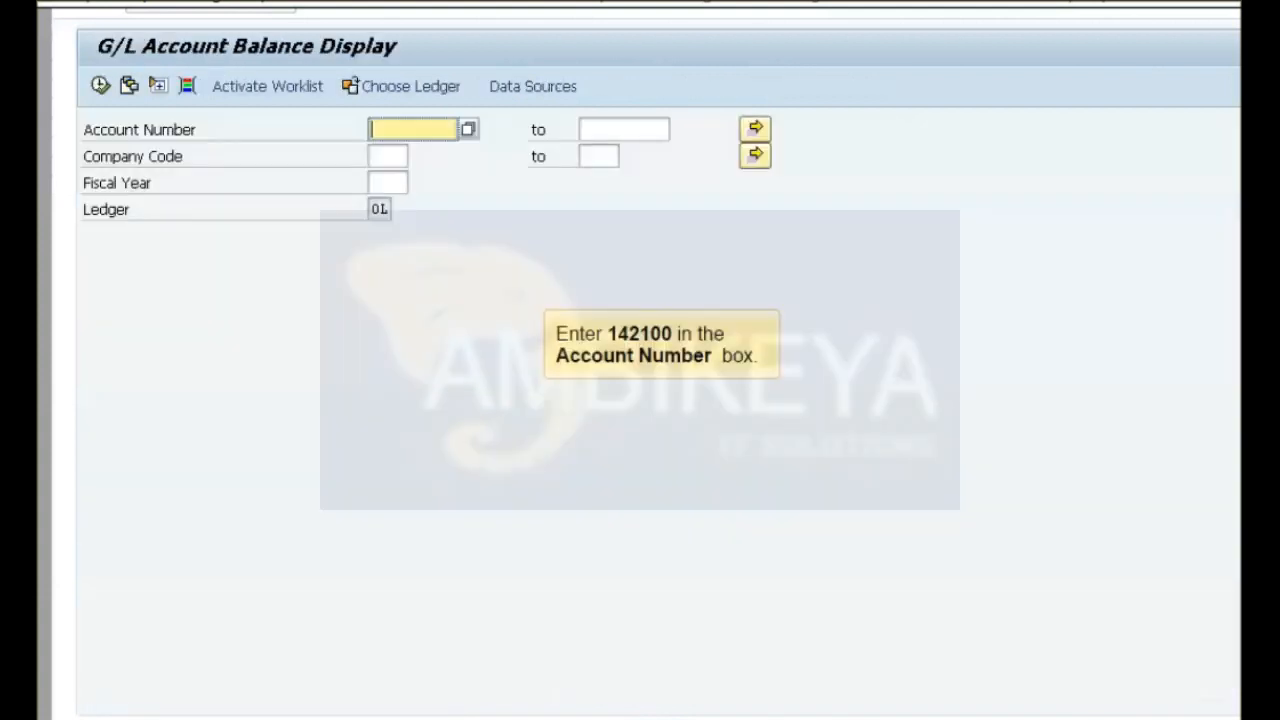
# Set the balance selection to G/L account 142100, company code 1000 and fiscal year 2012.
pyautogui.write('142100')
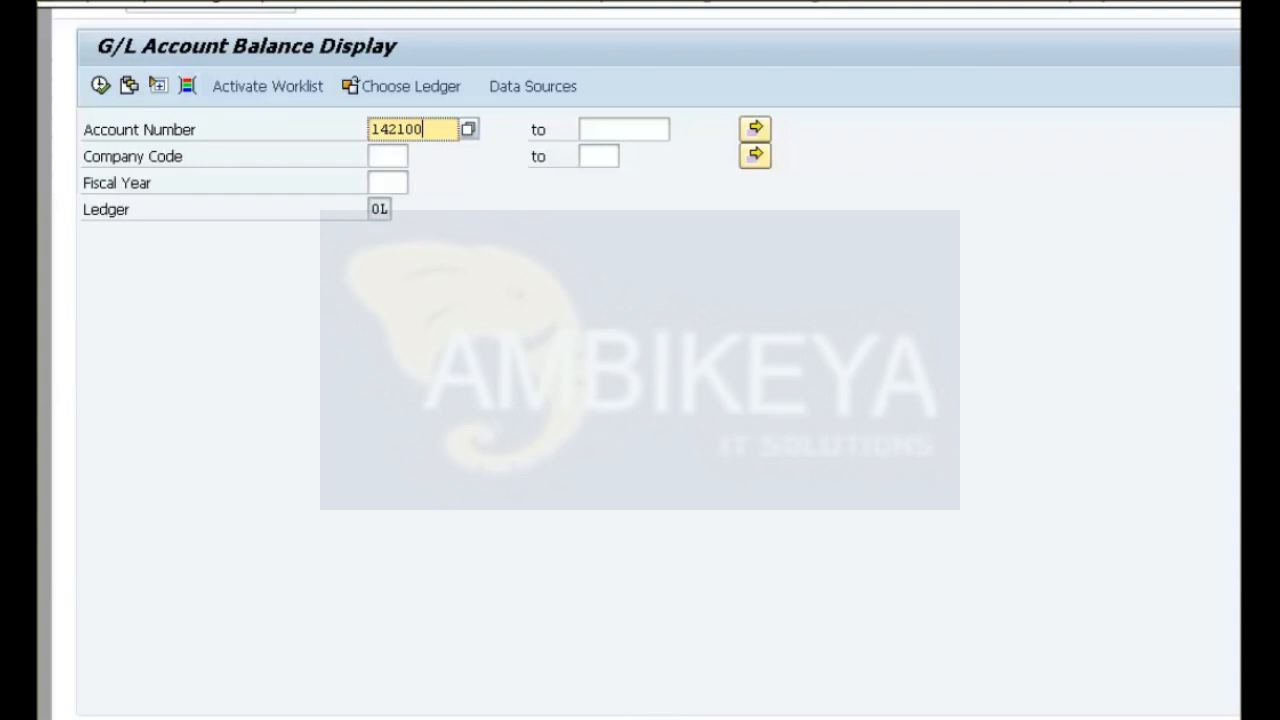
pyautogui.click(388, 156)
pyautogui.write('1000')
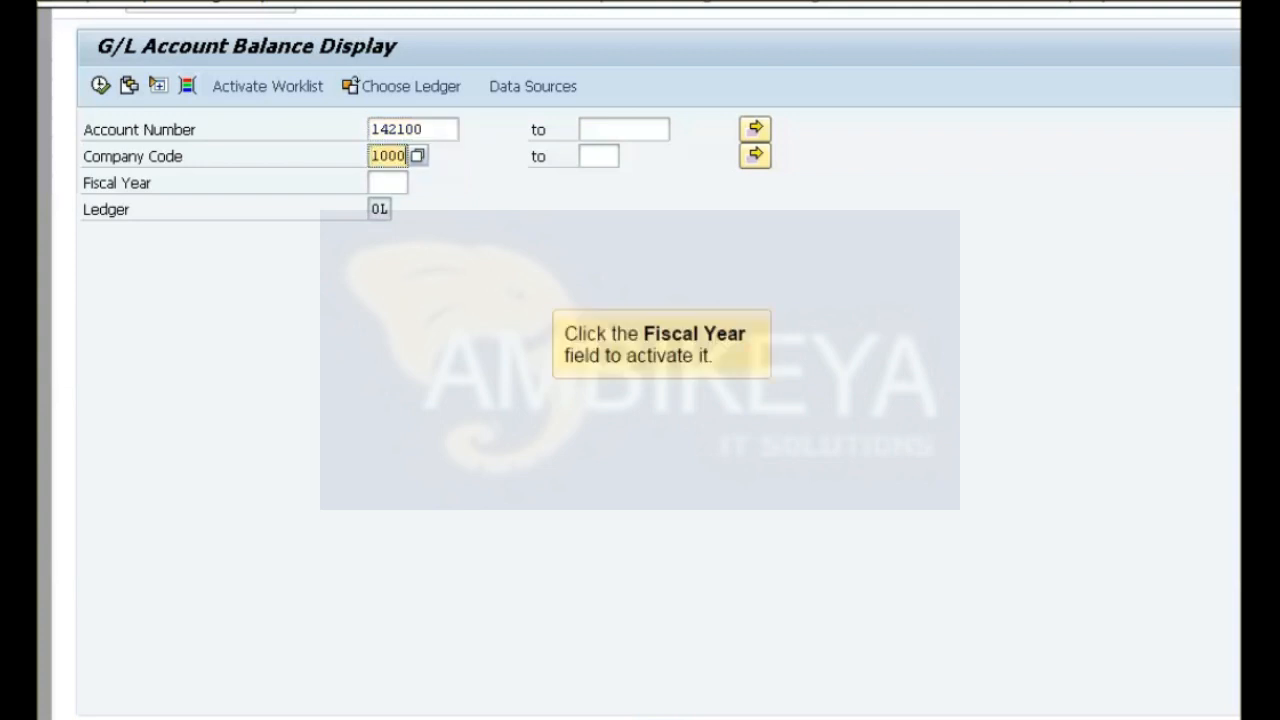
pyautogui.click(388, 183)
pyautogui.write('2012')
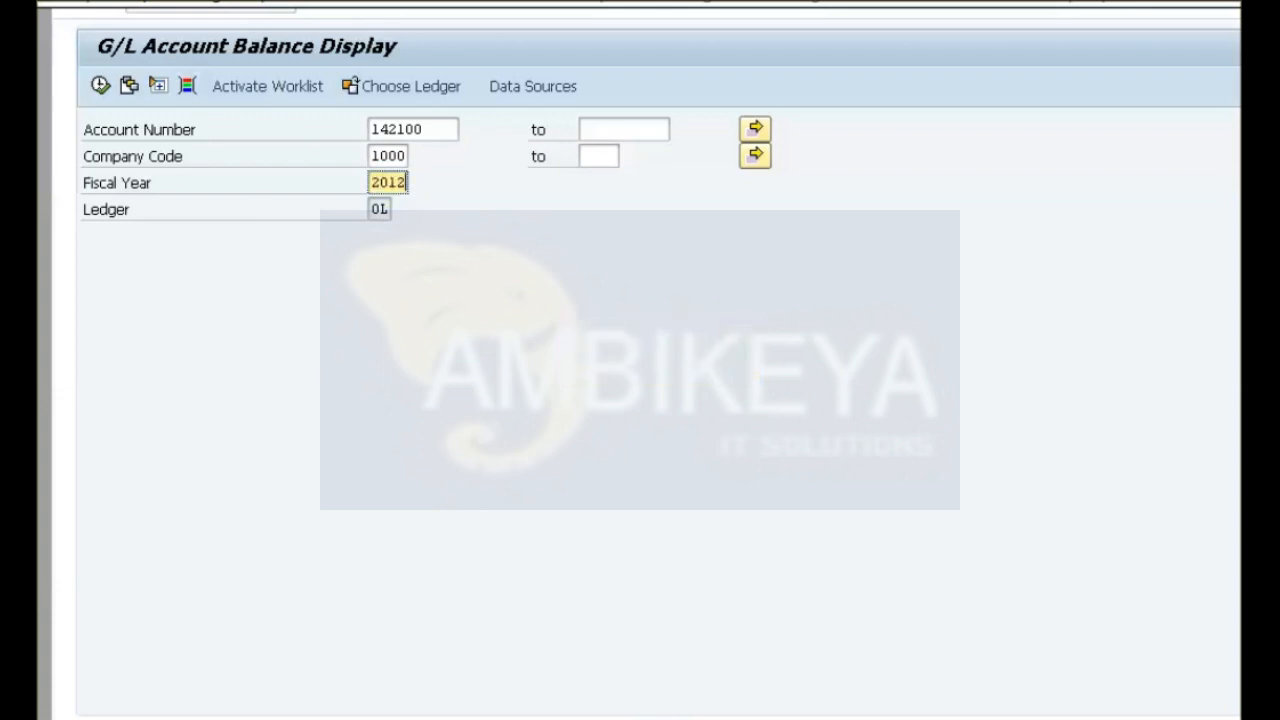
# Restrict the selection to business area BA01 and display the G/L account balances.
pyautogui.hotkey('ctrl', 'f1')
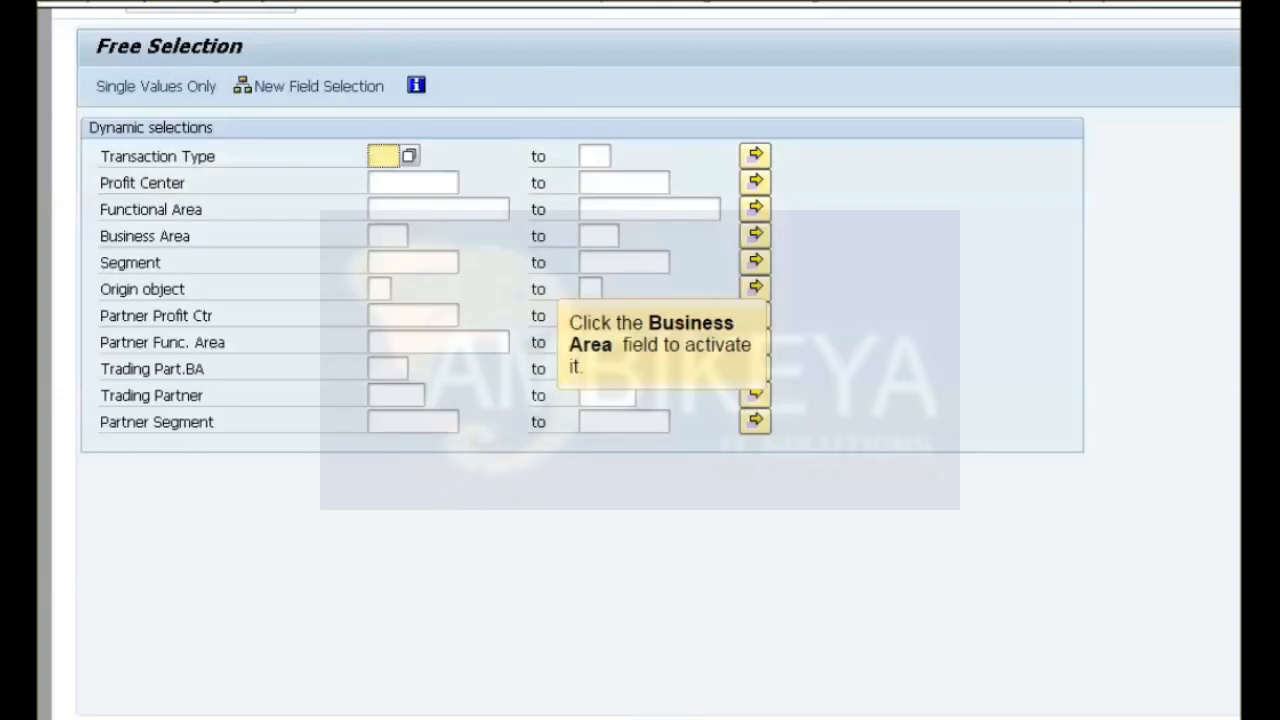
pyautogui.click(387, 236)
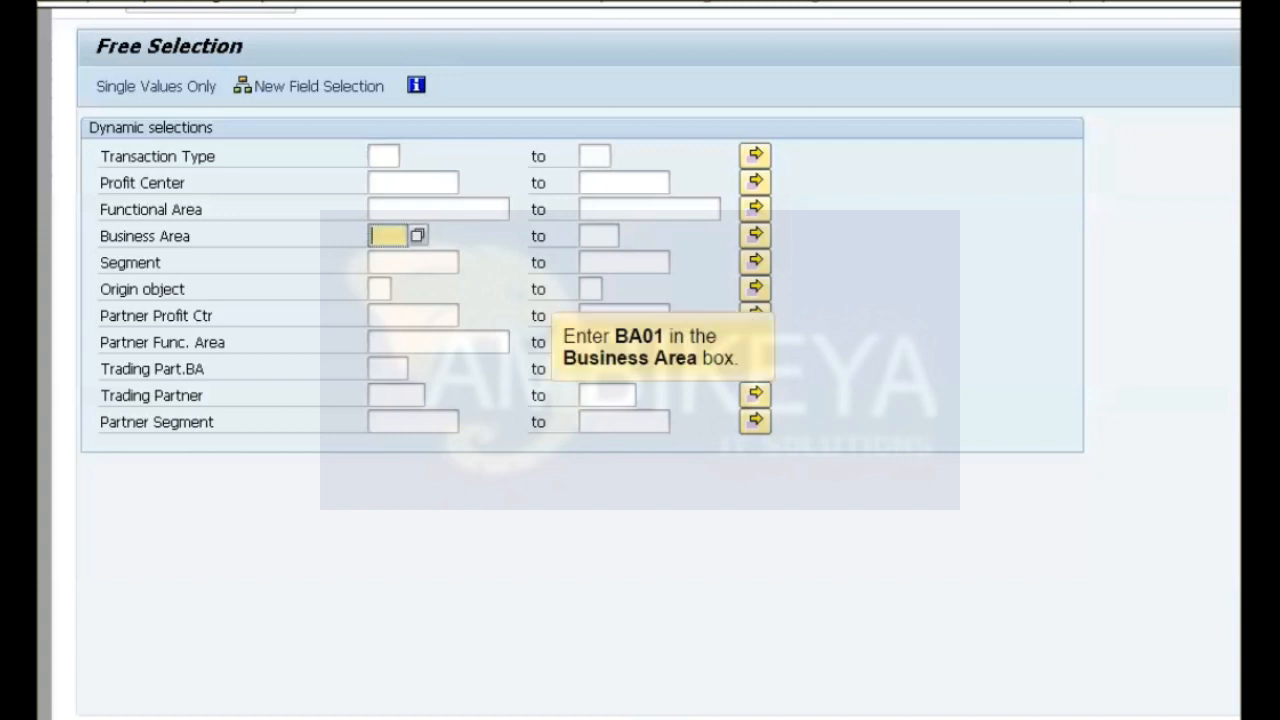
pyautogui.write('BA01')
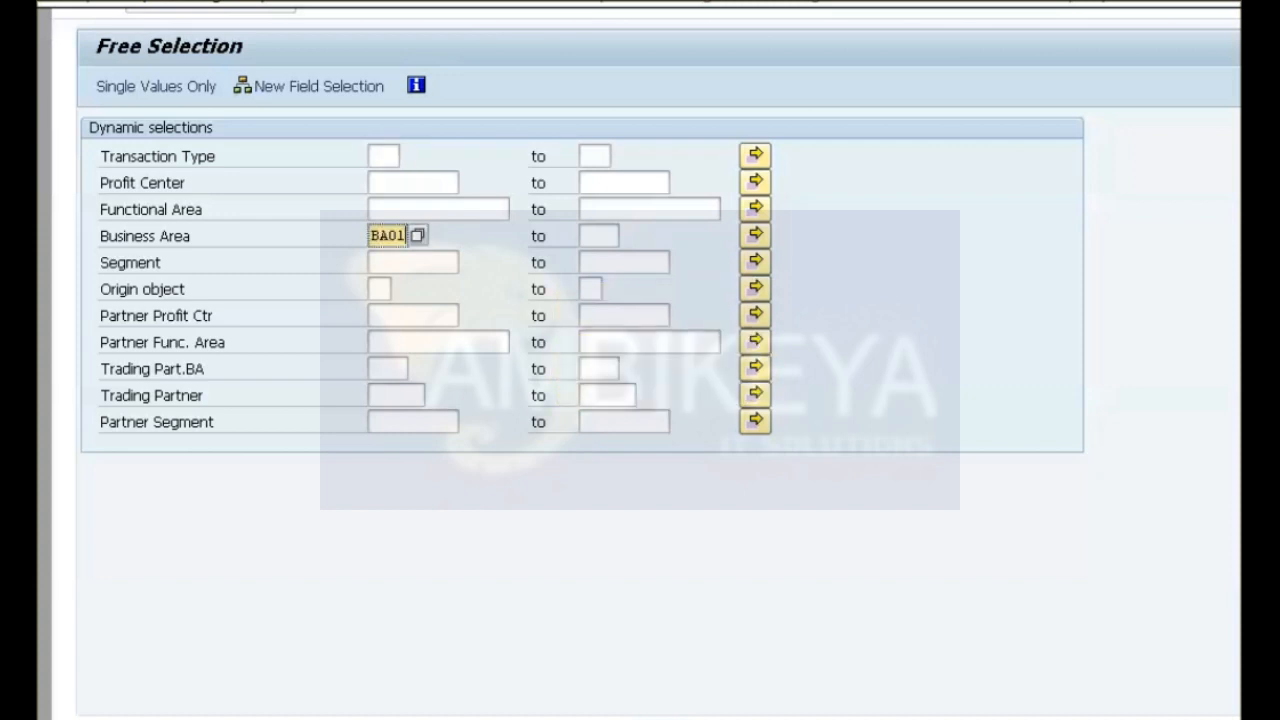
pyautogui.hotkey('ctrl', 's')
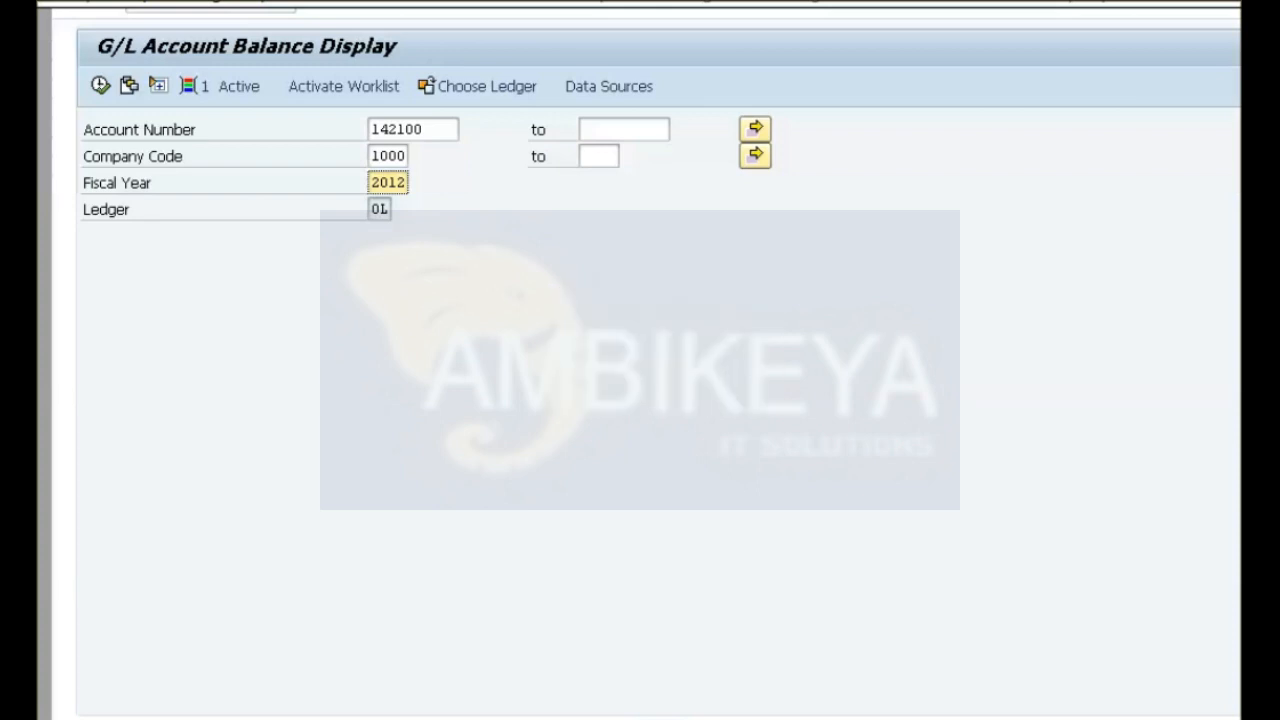
pyautogui.press('F8')
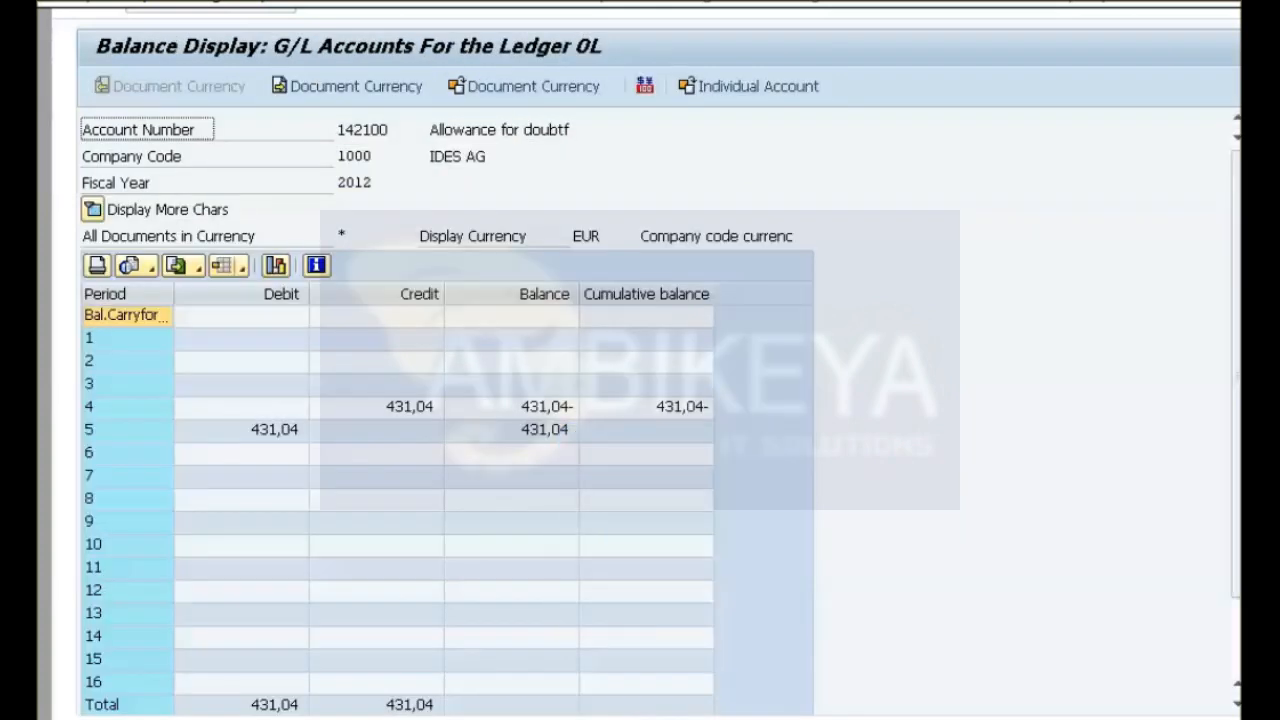
# Leave the balance display, exit the finished simulation, and start the practice for the exercise Run the Balance Carry Forward Program.
pyautogui.press('F3')
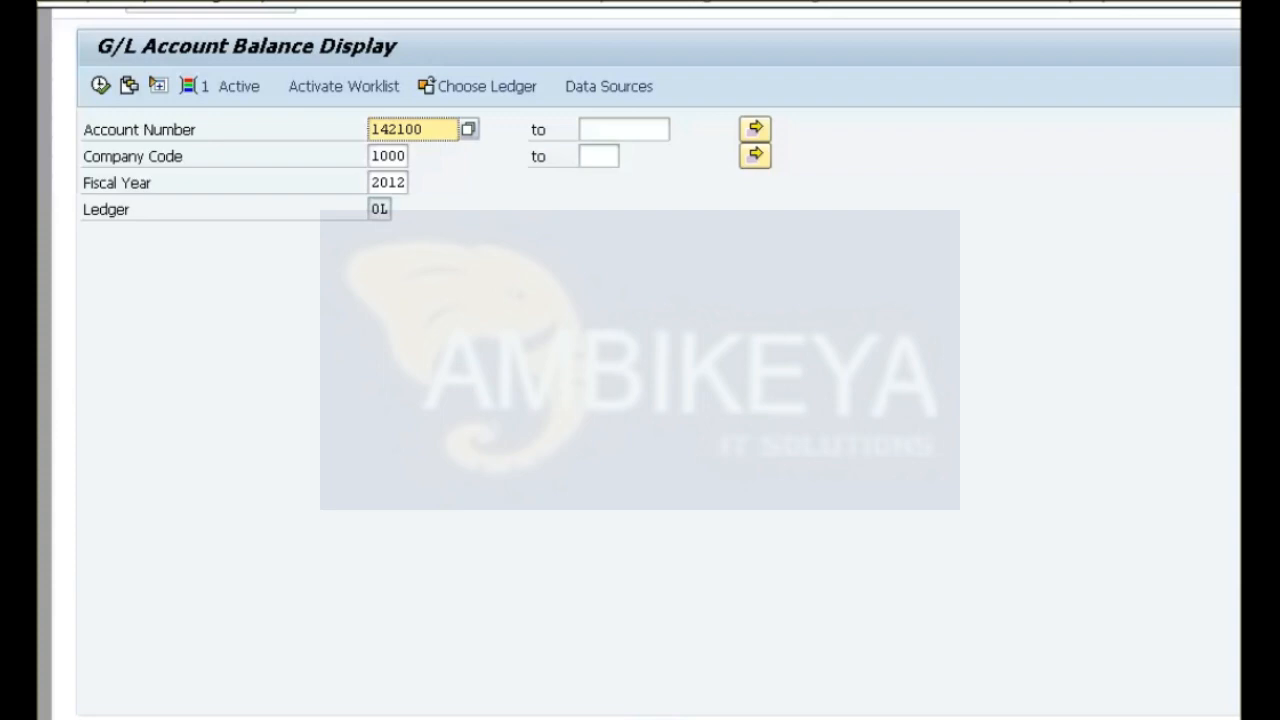
pyautogui.press('F3')
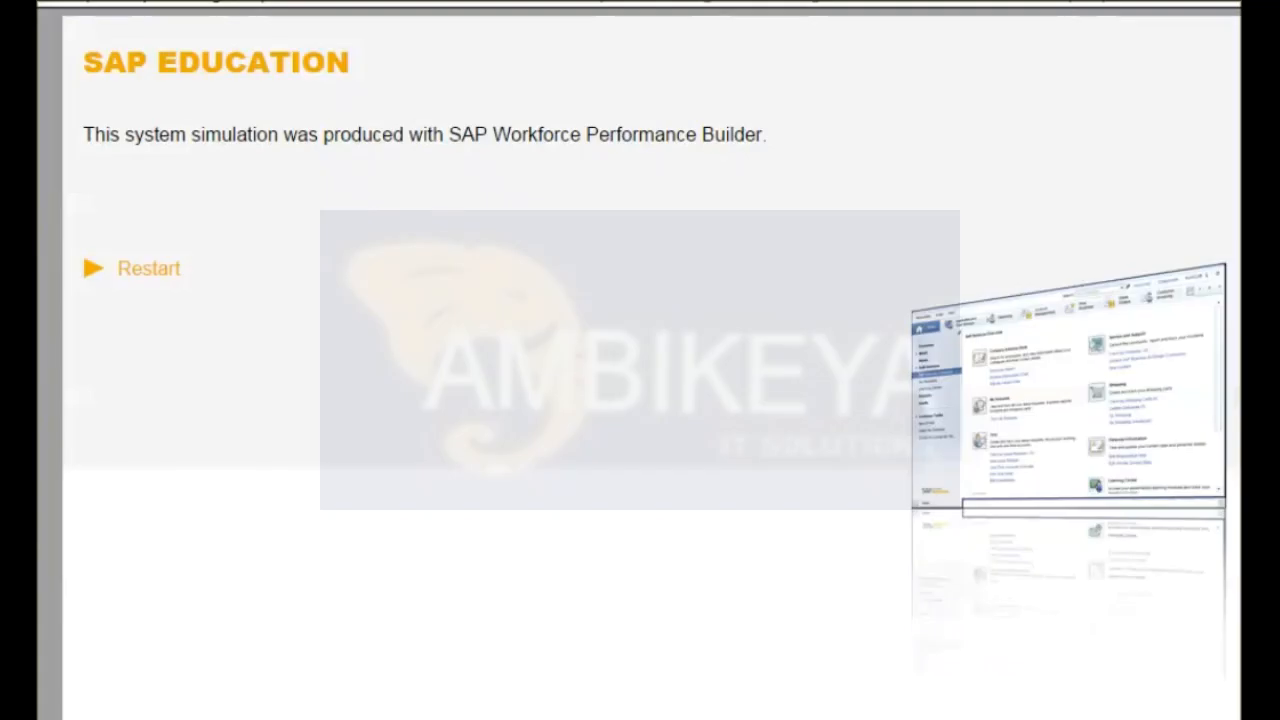
pyautogui.click(1218, 2)
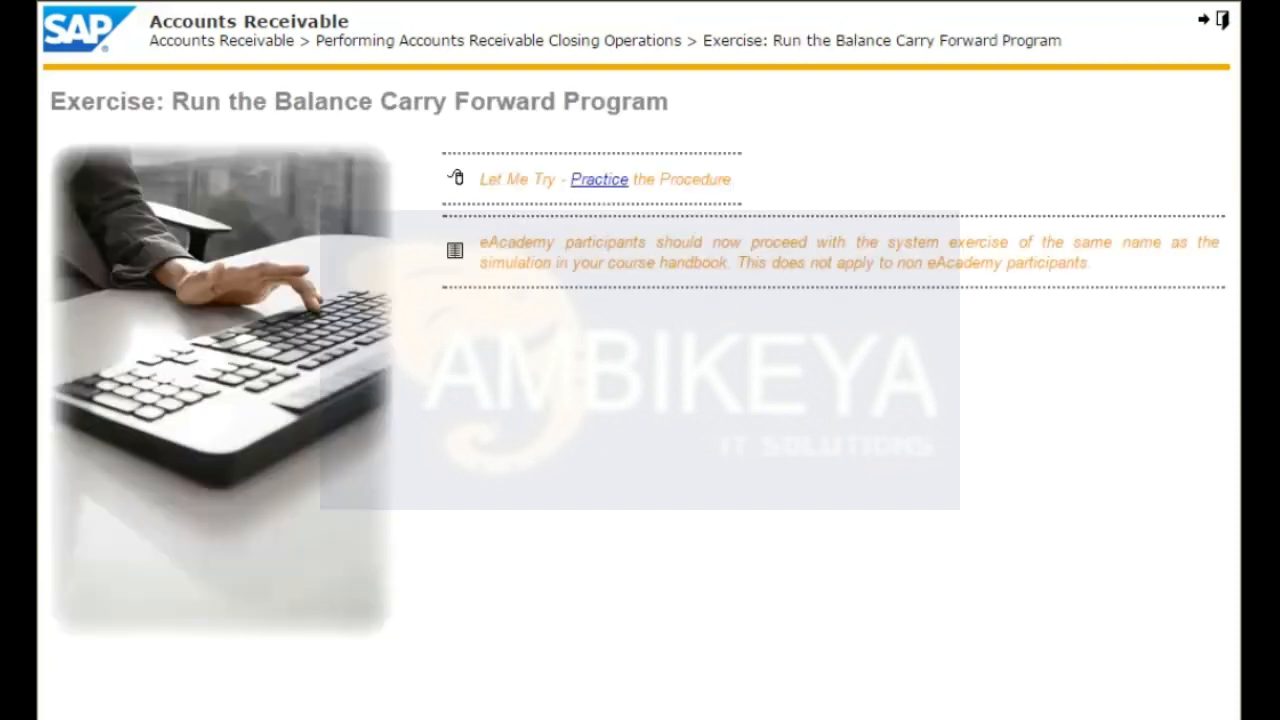
pyautogui.click(612, 180)
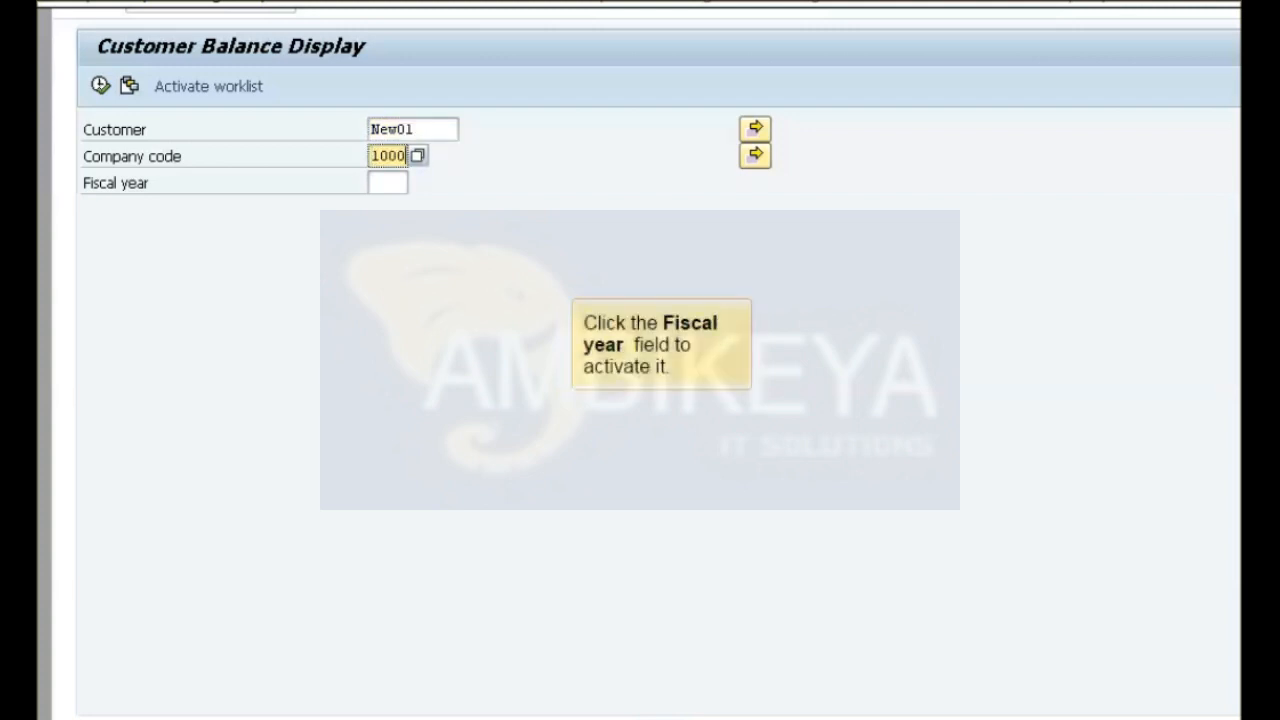
# Check customer New01's balances for fiscal year 2013, and return to a reset SAP menu tree.
pyautogui.click(388, 183)
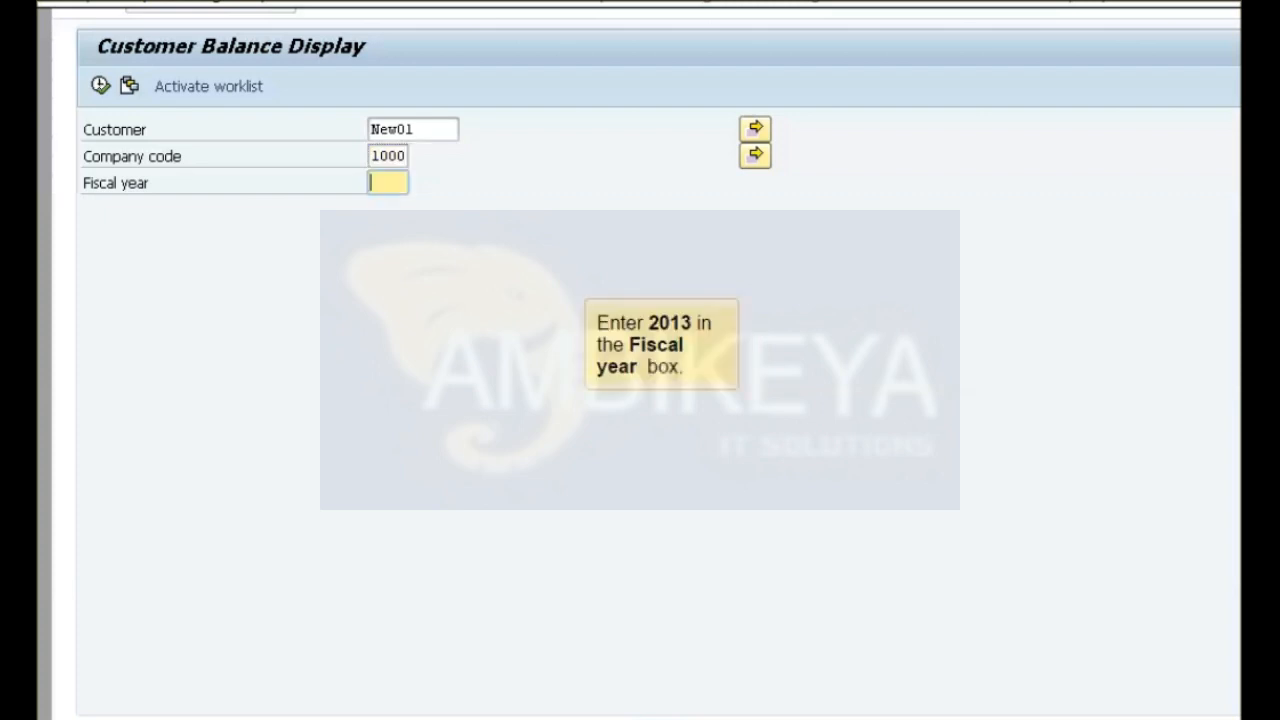
pyautogui.write('2013')
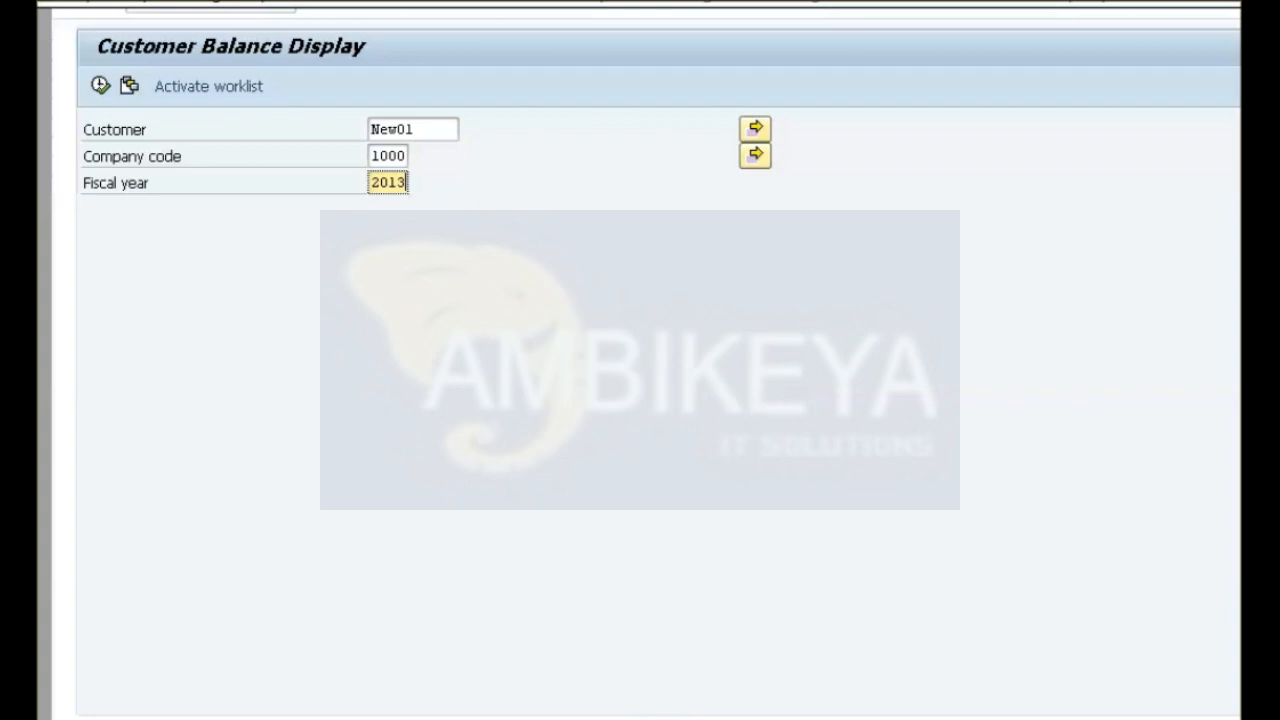
pyautogui.press('F8')
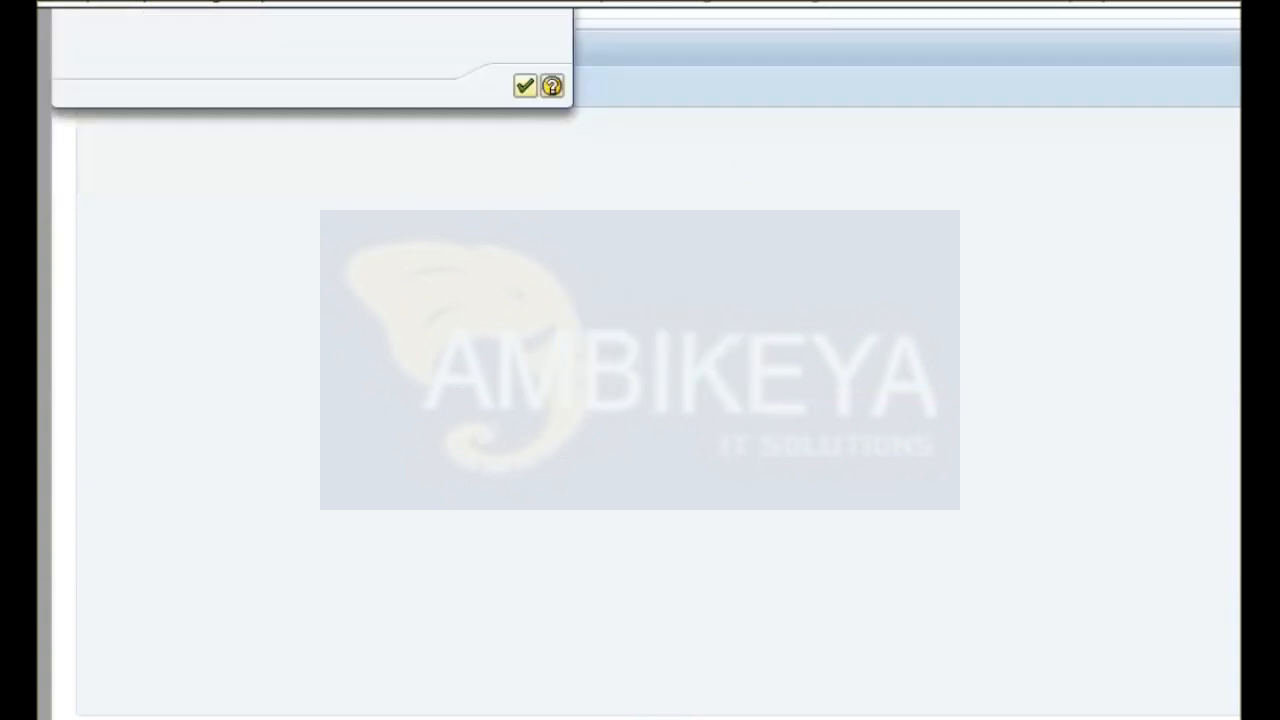
pyautogui.press('Return')
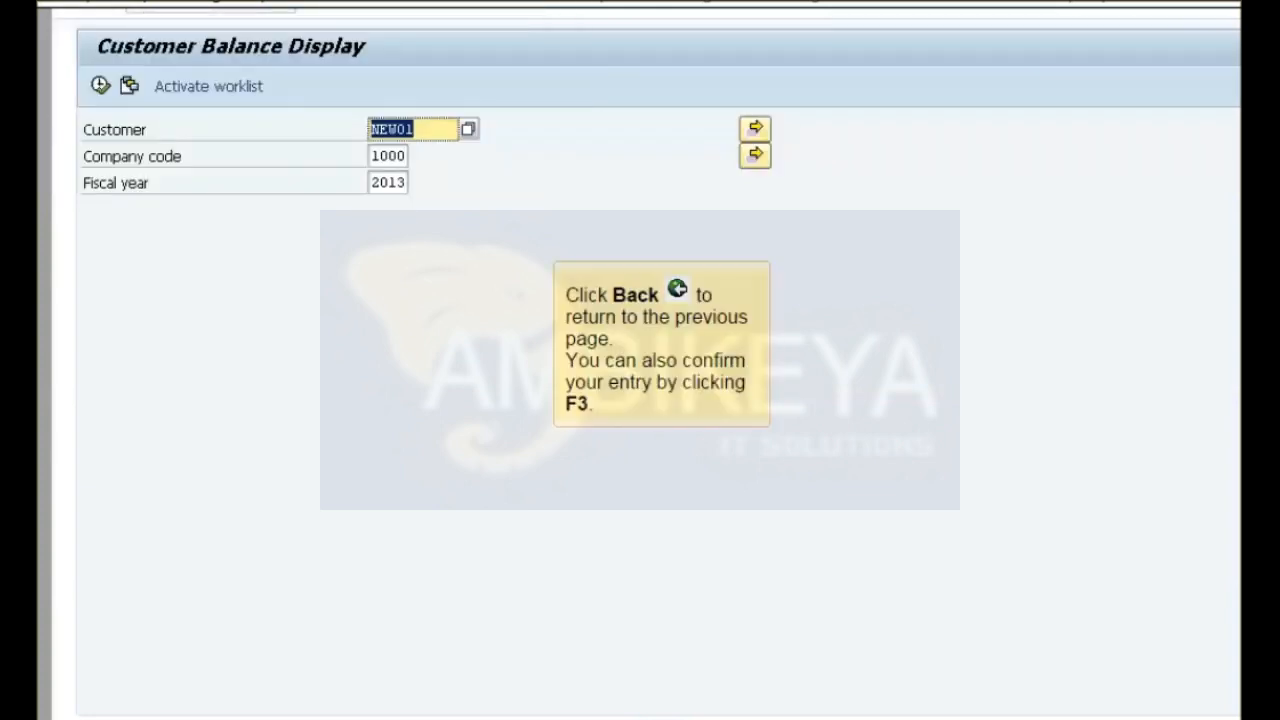
pyautogui.press('F3')
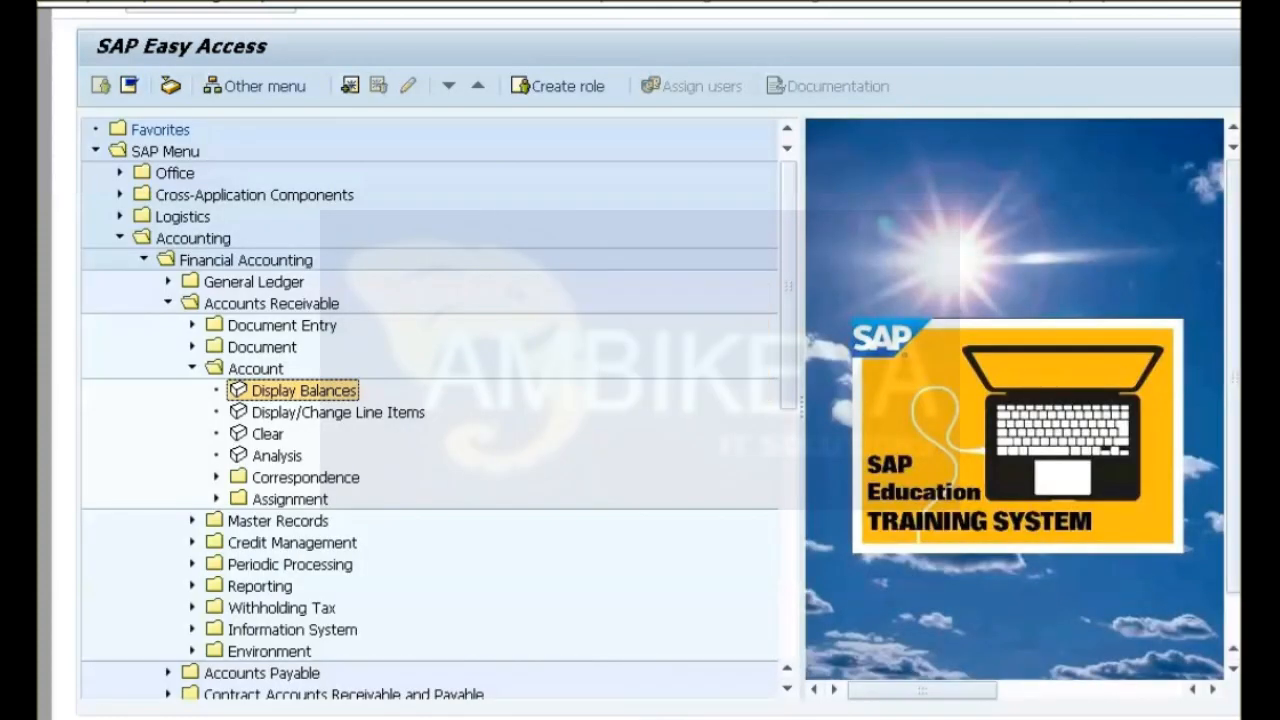
pyautogui.hotkey('ctrl', 'F11')
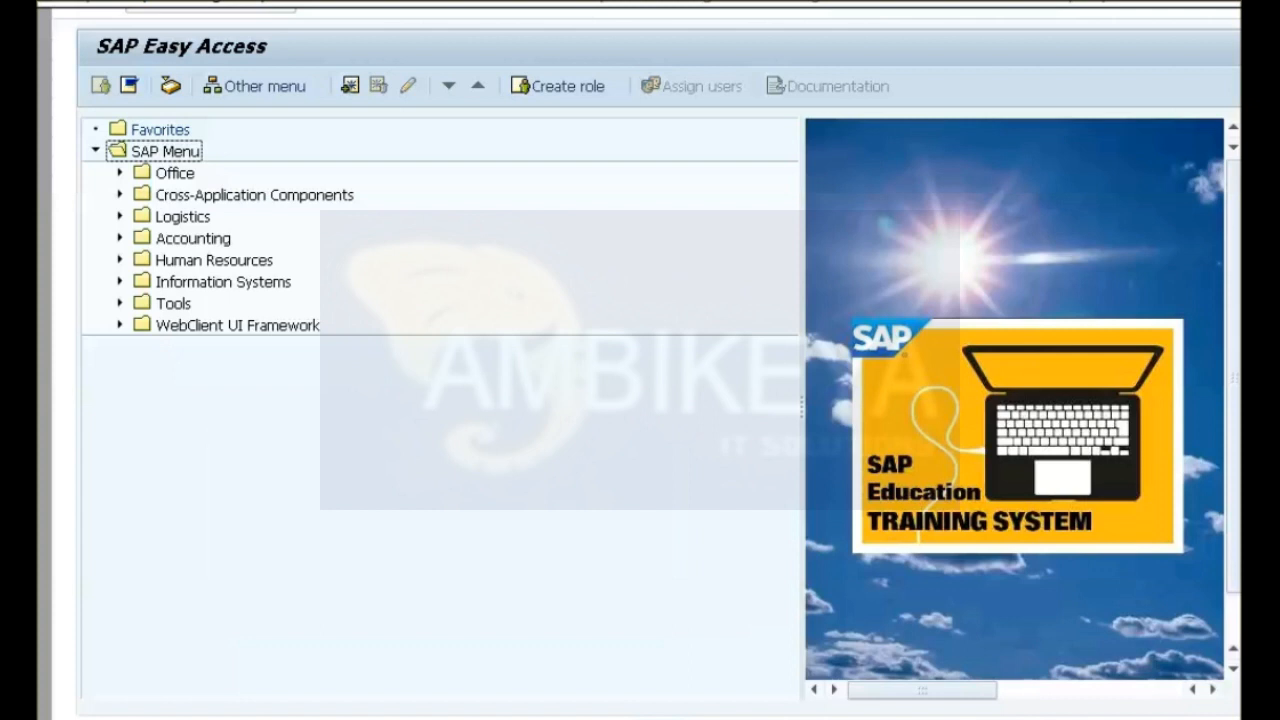
# Start the Balance Carryforward transaction from the Accounts Receivable periodic processing, under Closing and Carry Forward.
pyautogui.click(120, 238)
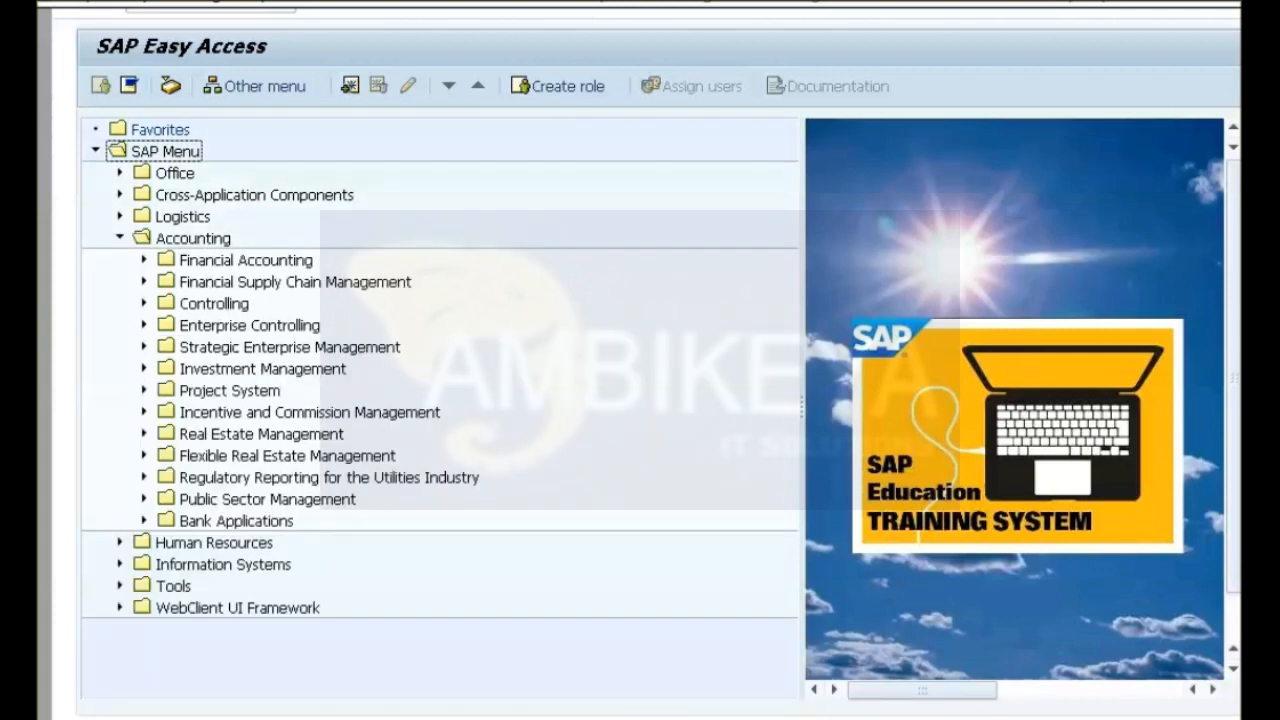
pyautogui.click(144, 260)
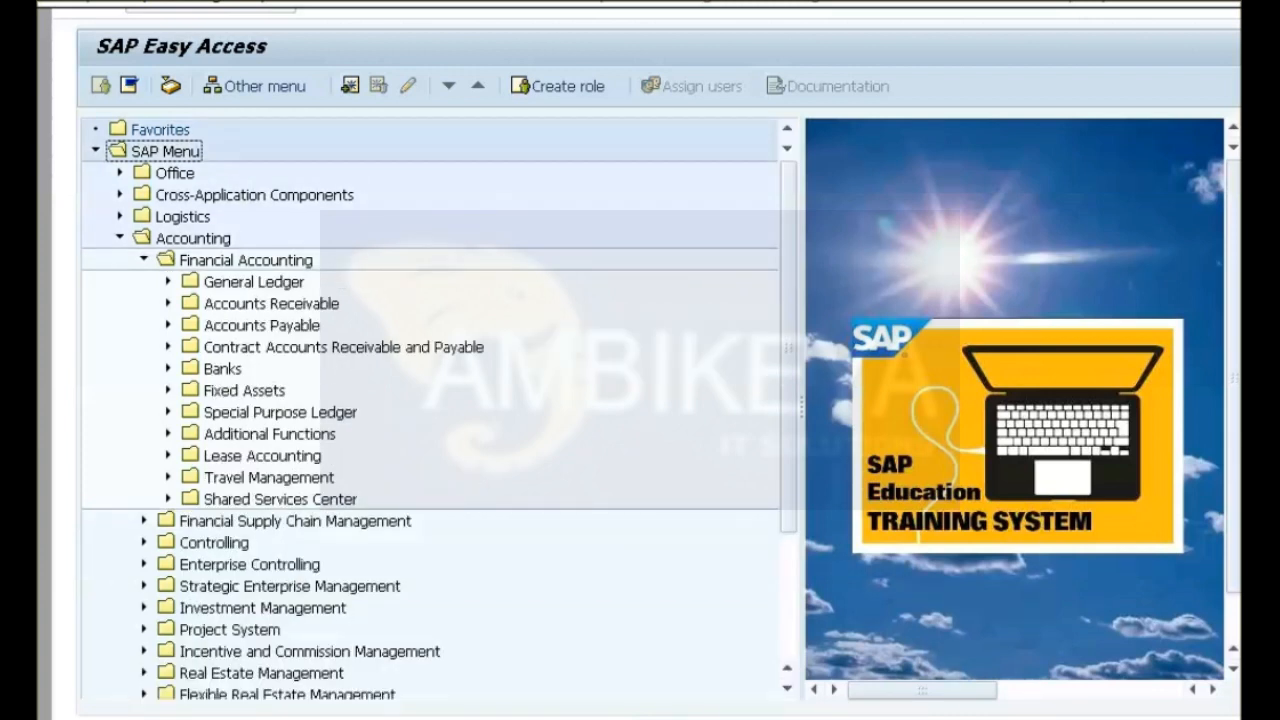
pyautogui.click(168, 303)
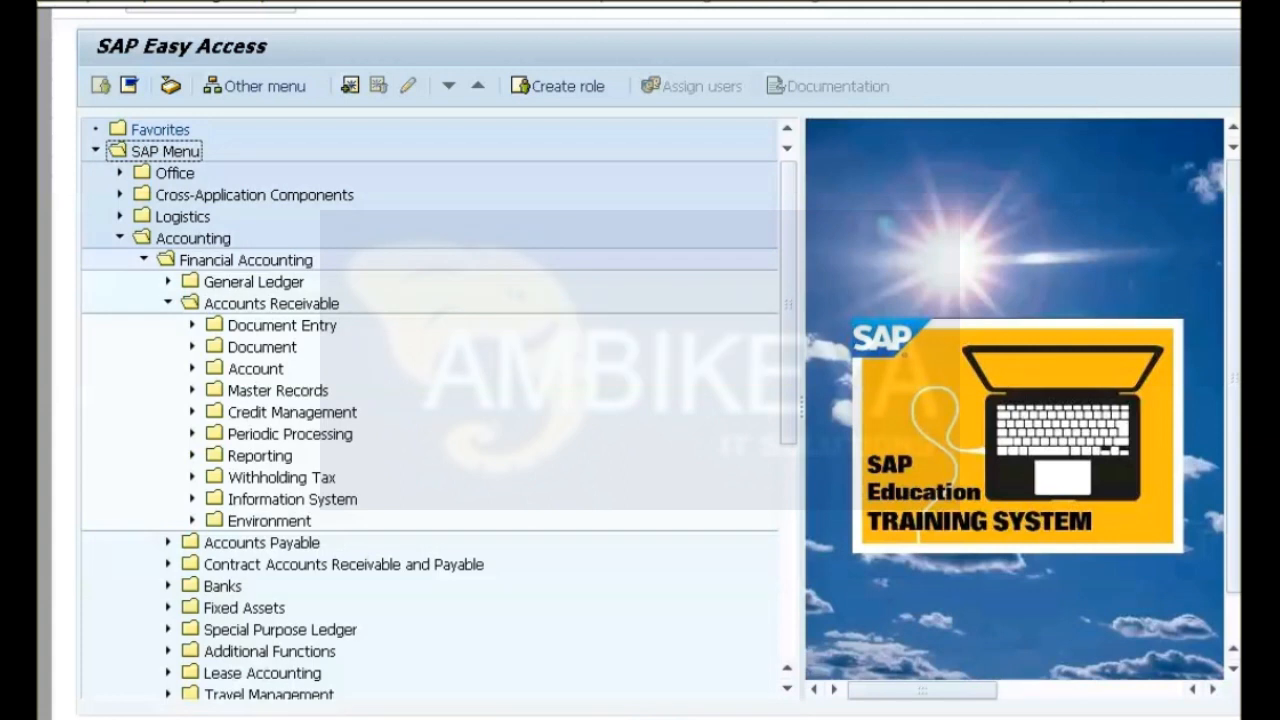
pyautogui.click(192, 434)
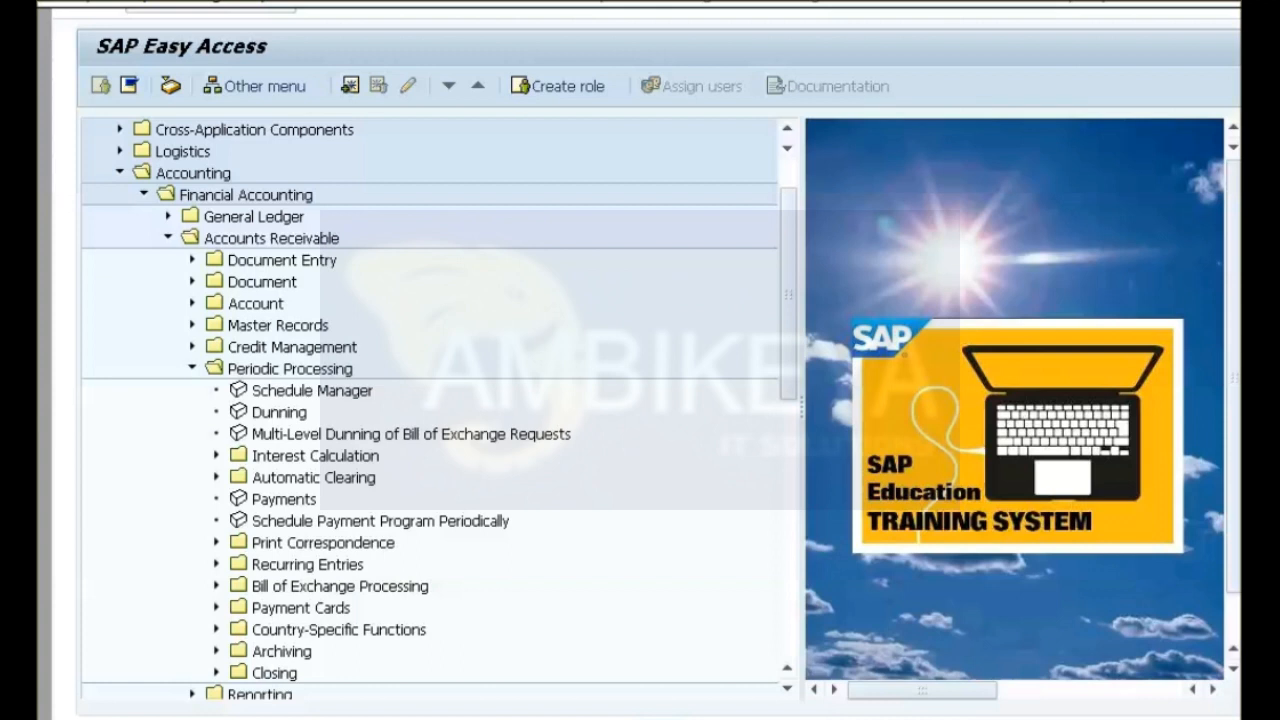
pyautogui.click(216, 673)
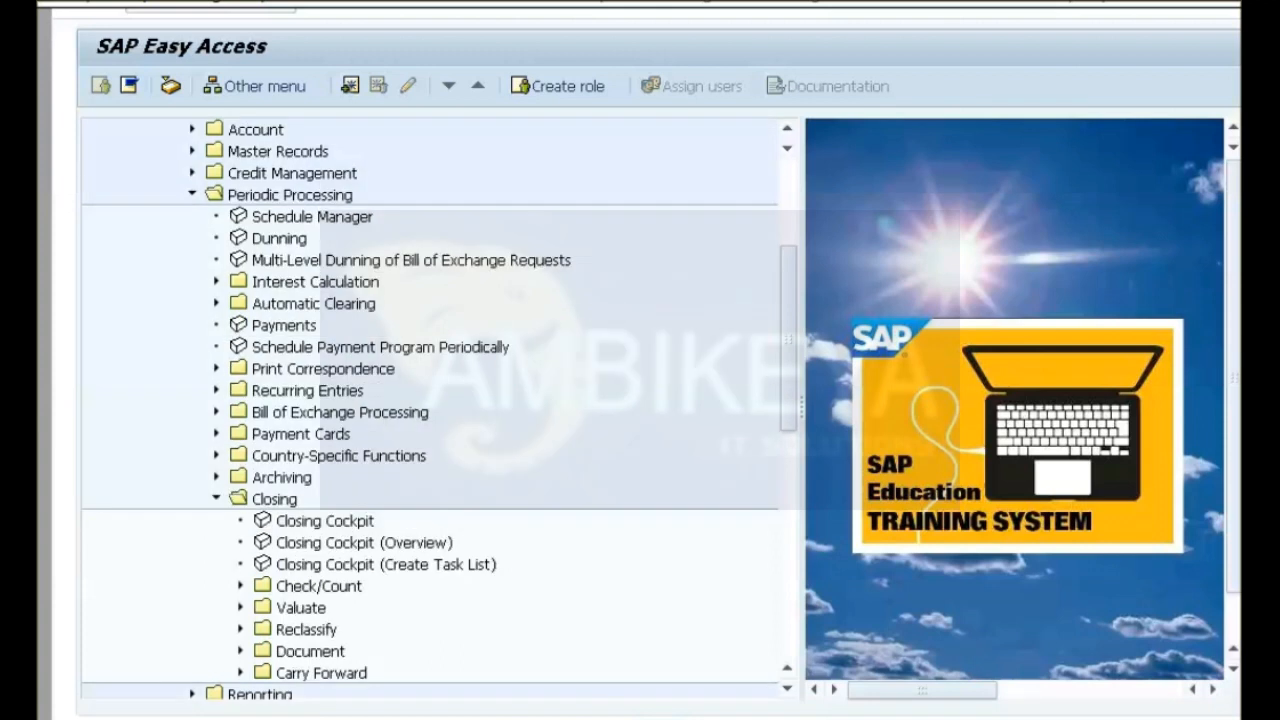
pyautogui.click(240, 673)
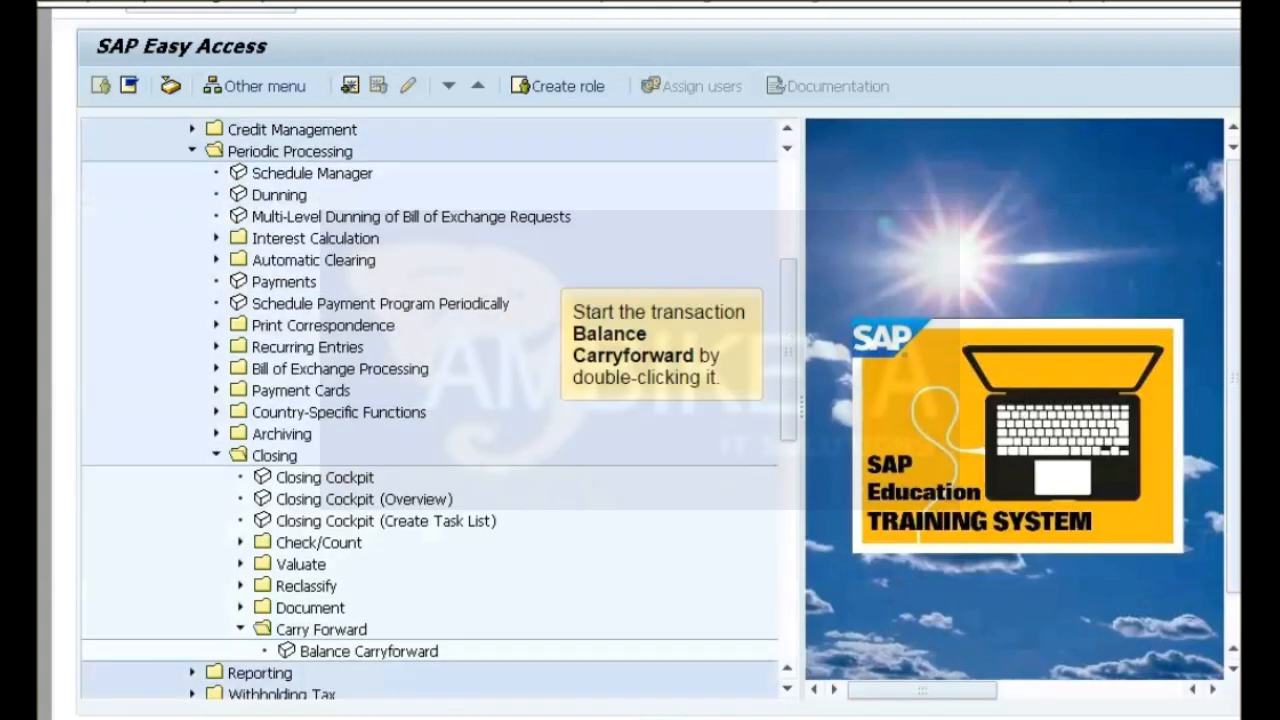
pyautogui.doubleClick(369, 651)
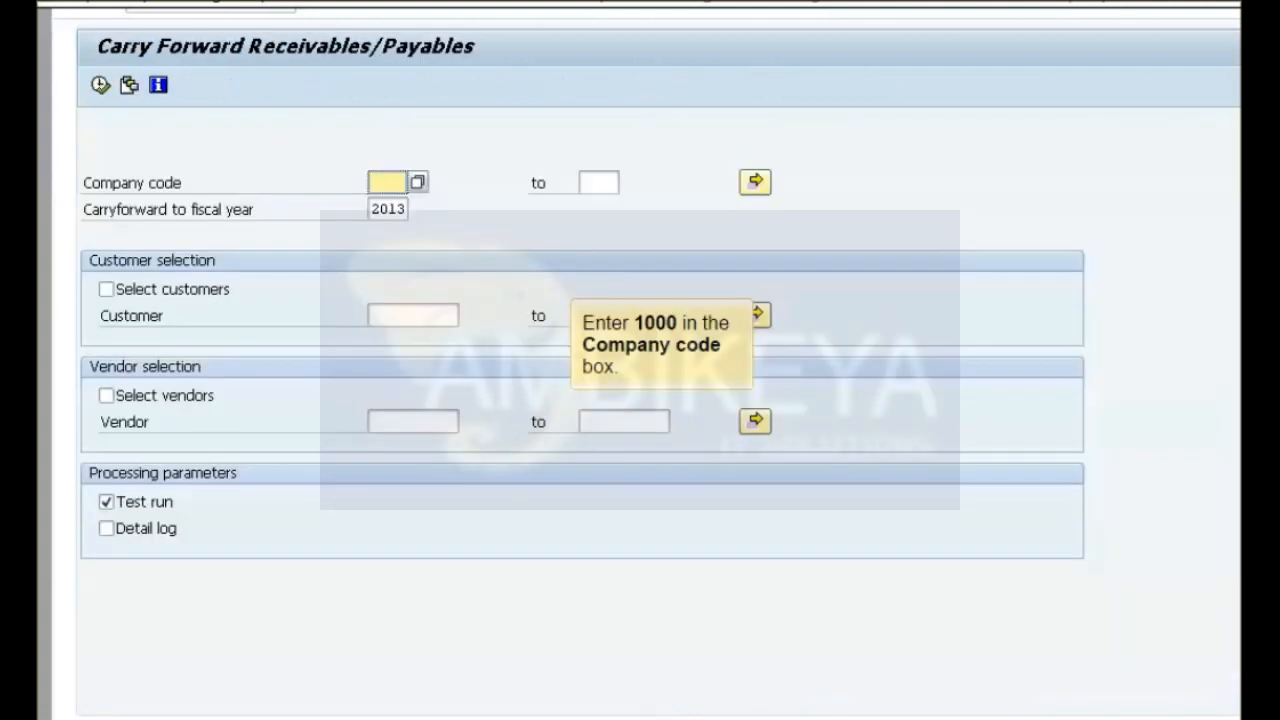
# Run the receivables carry forward for company code 1000 and customer New01, with customer selection enabled and the test run disabled.
pyautogui.write('1000')
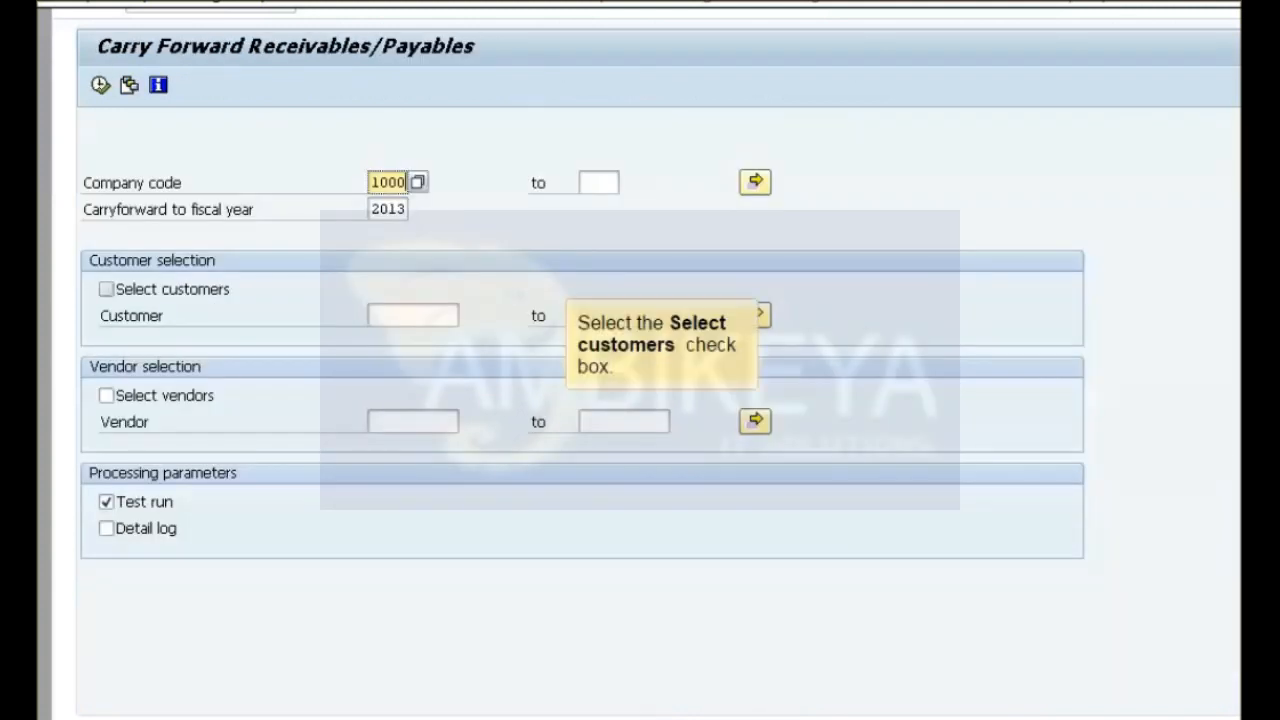
pyautogui.click(106, 289)
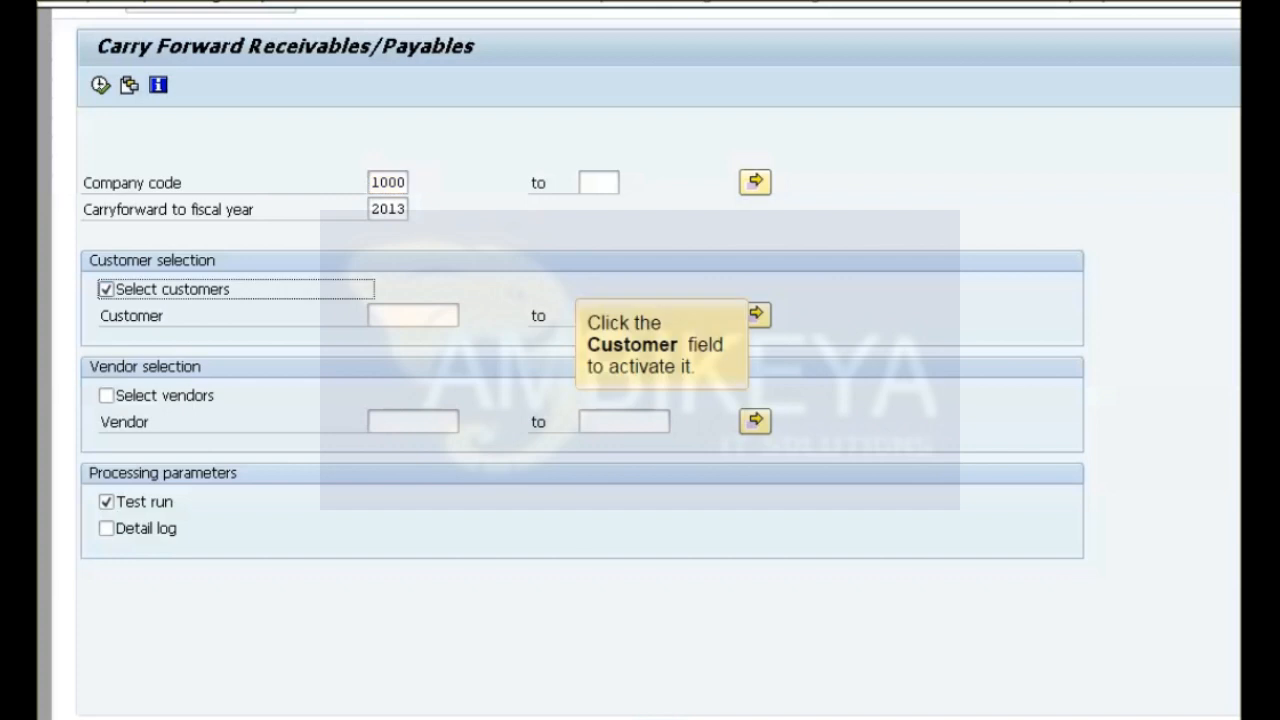
pyautogui.click(413, 315)
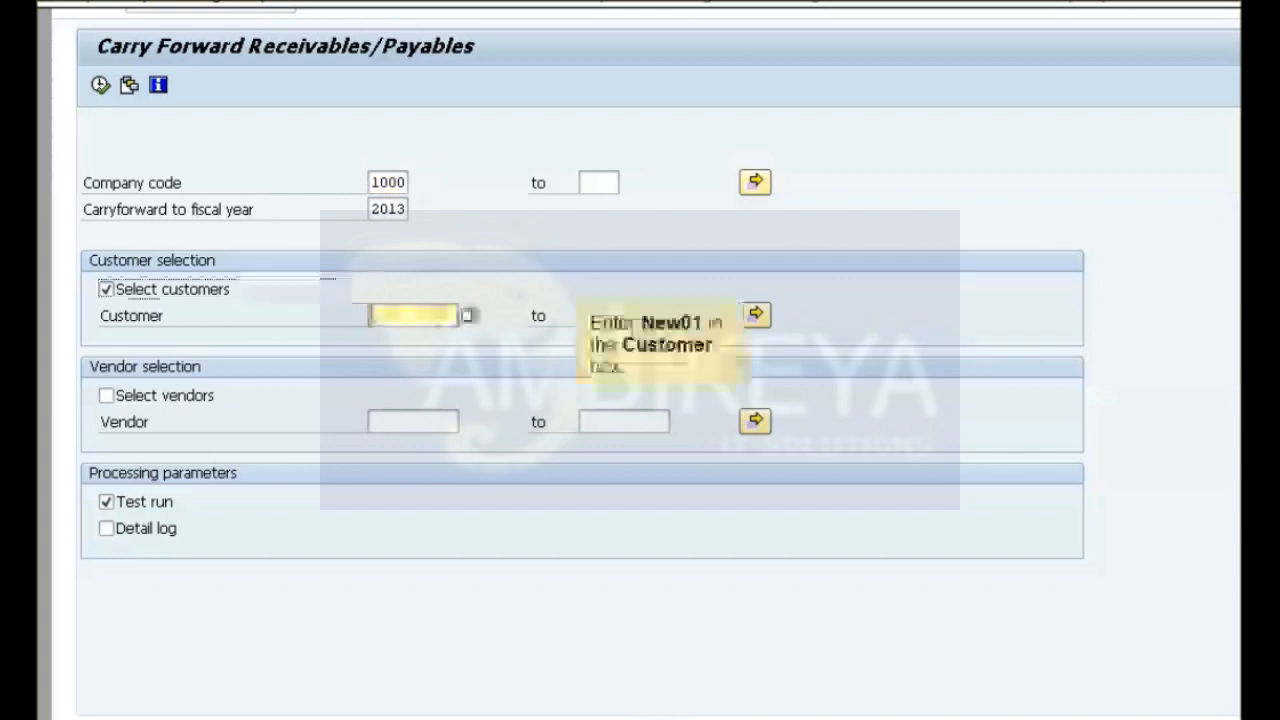
pyautogui.write('New01')
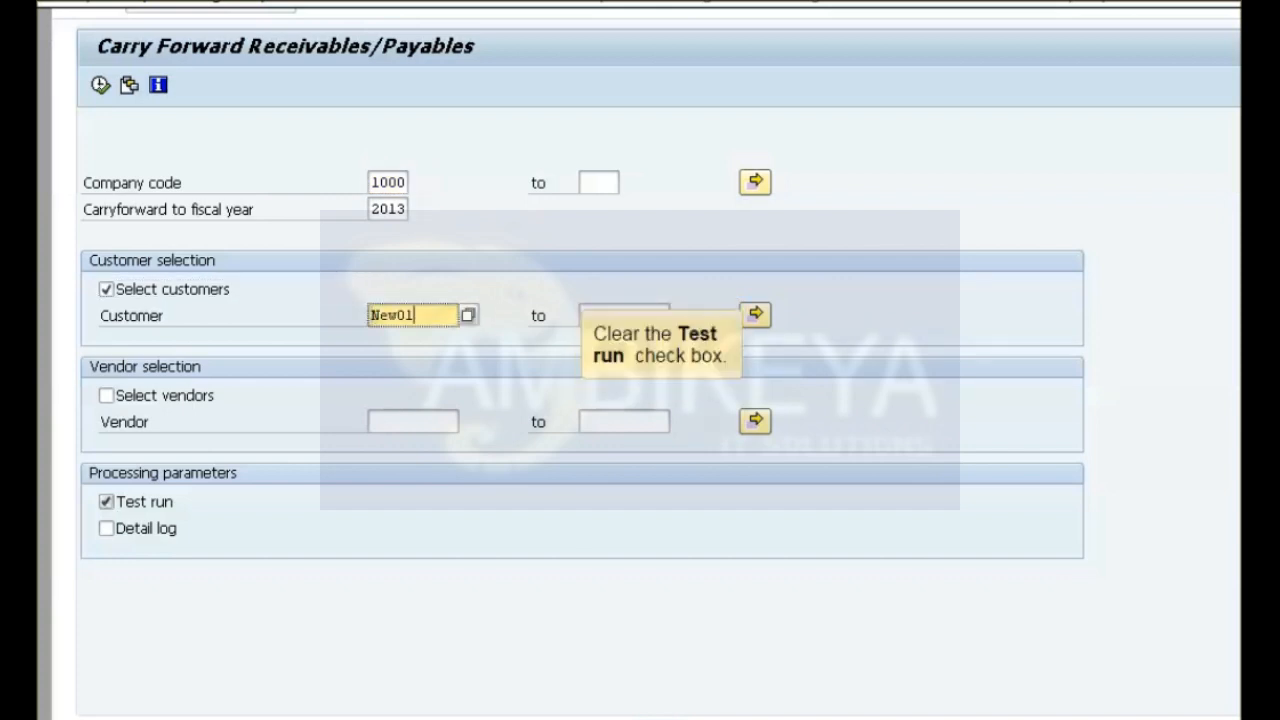
pyautogui.click(107, 502)
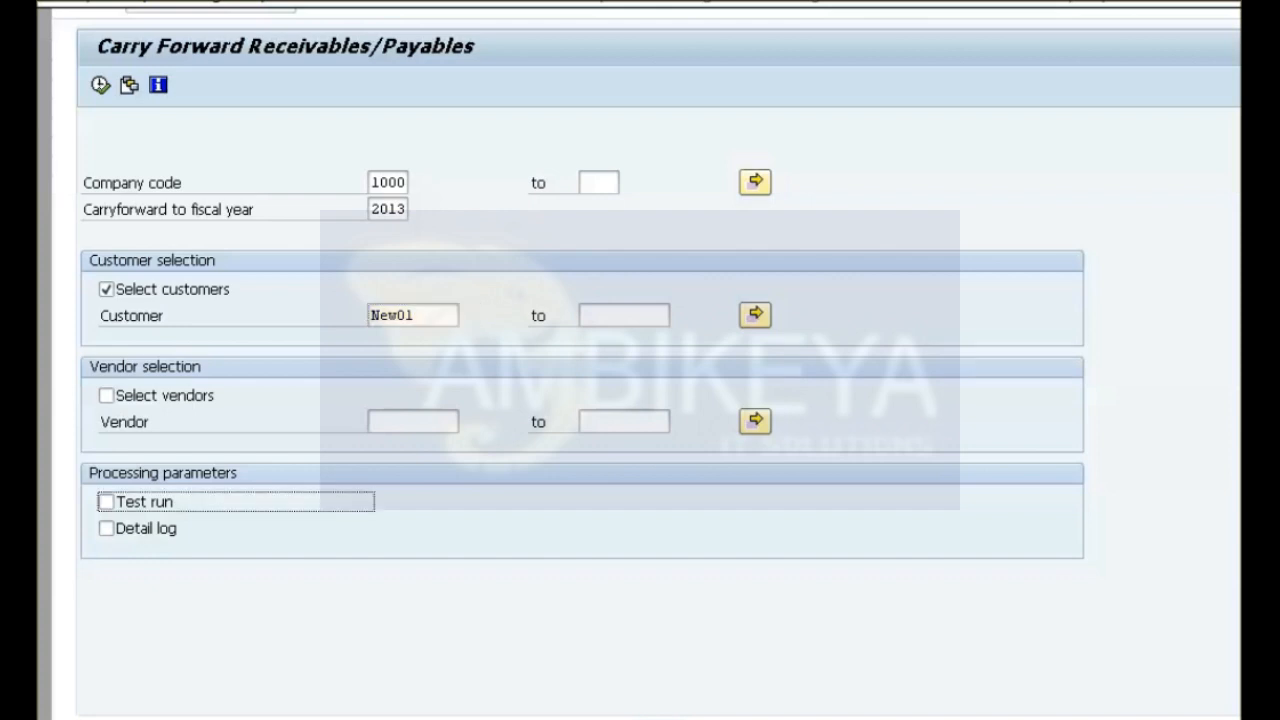
pyautogui.press('Return')
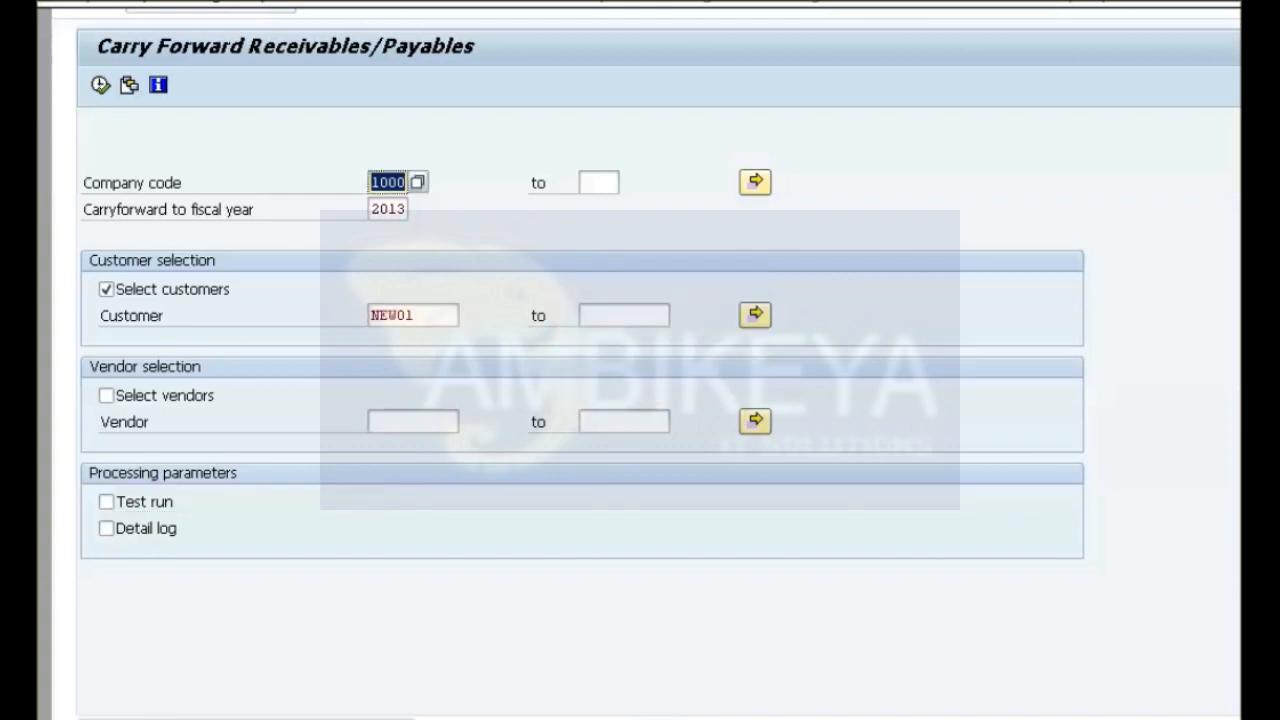
pyautogui.press('F8')
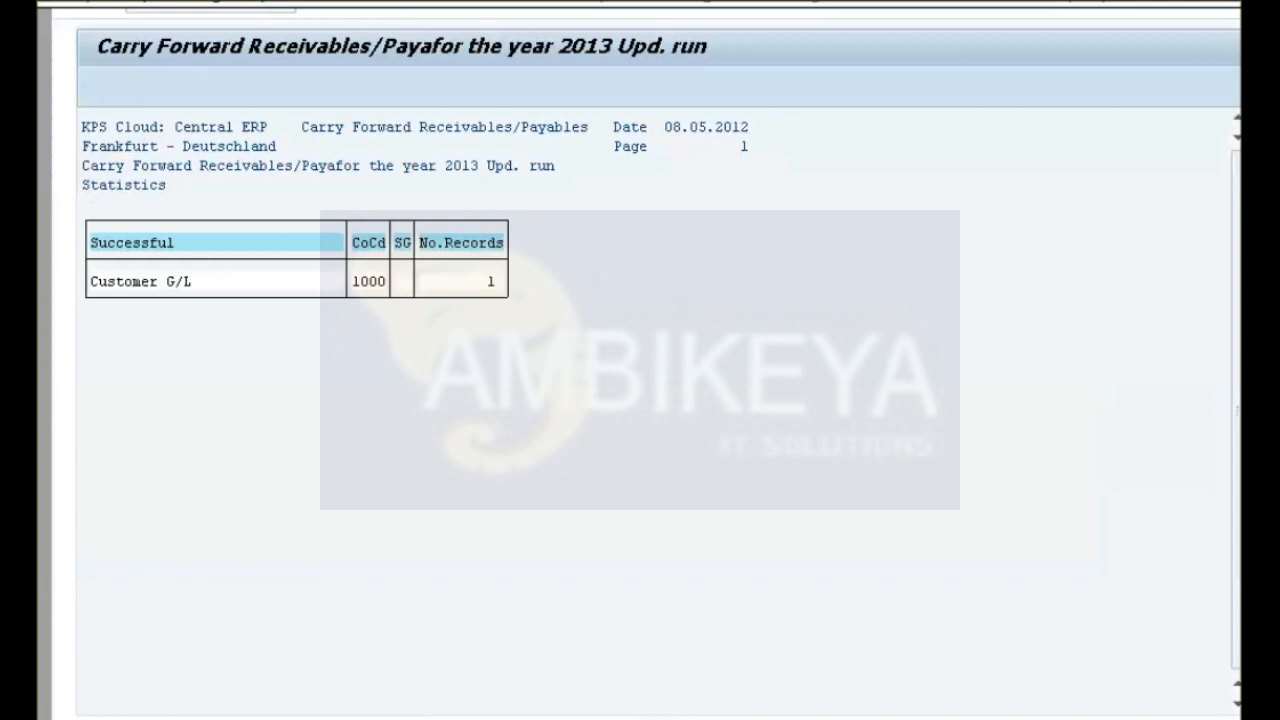
# Leave the carry forward statistics and its selection screen, and return to a reset SAP menu tree.
pyautogui.press('F3')
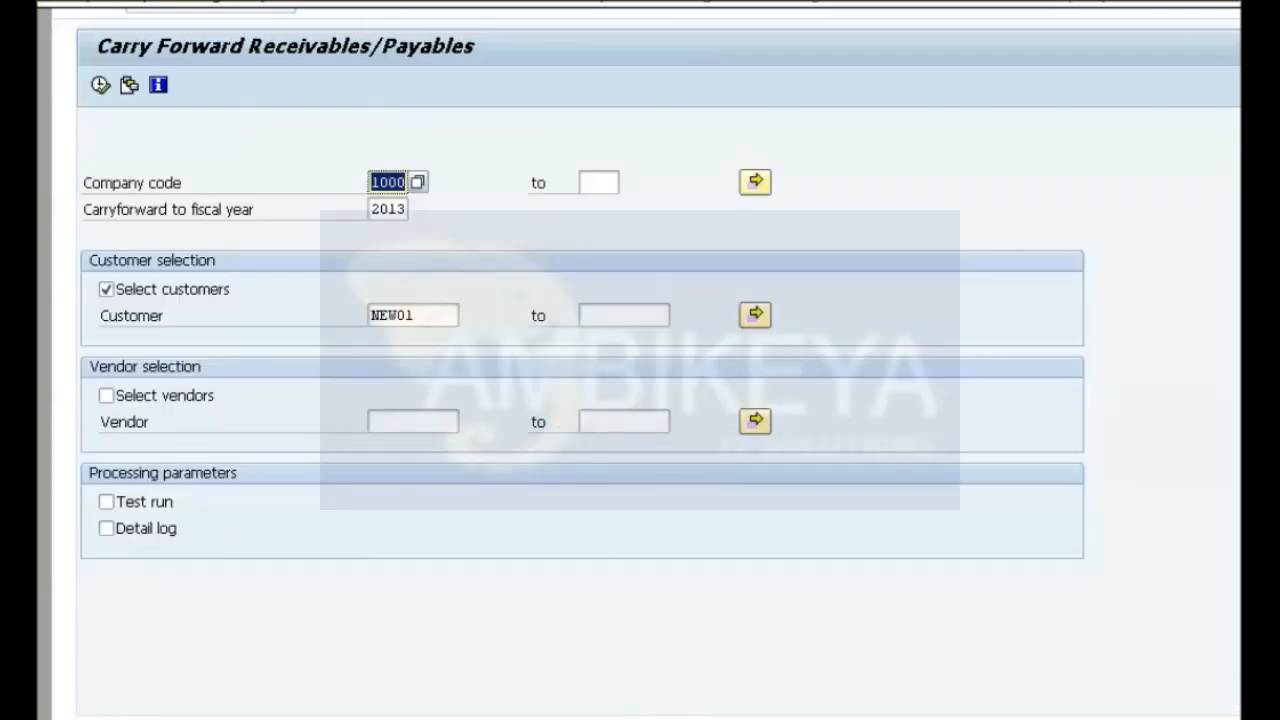
pyautogui.press('F3')
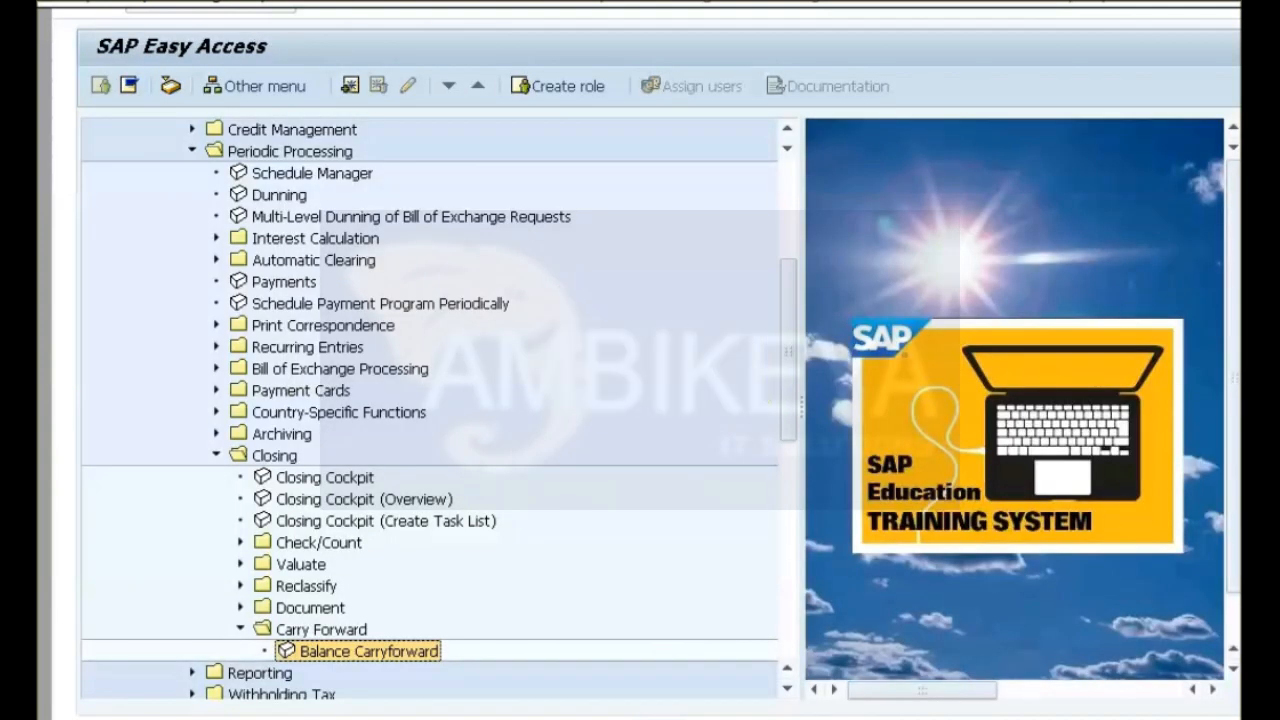
pyautogui.hotkey('ctrl', 'F11')
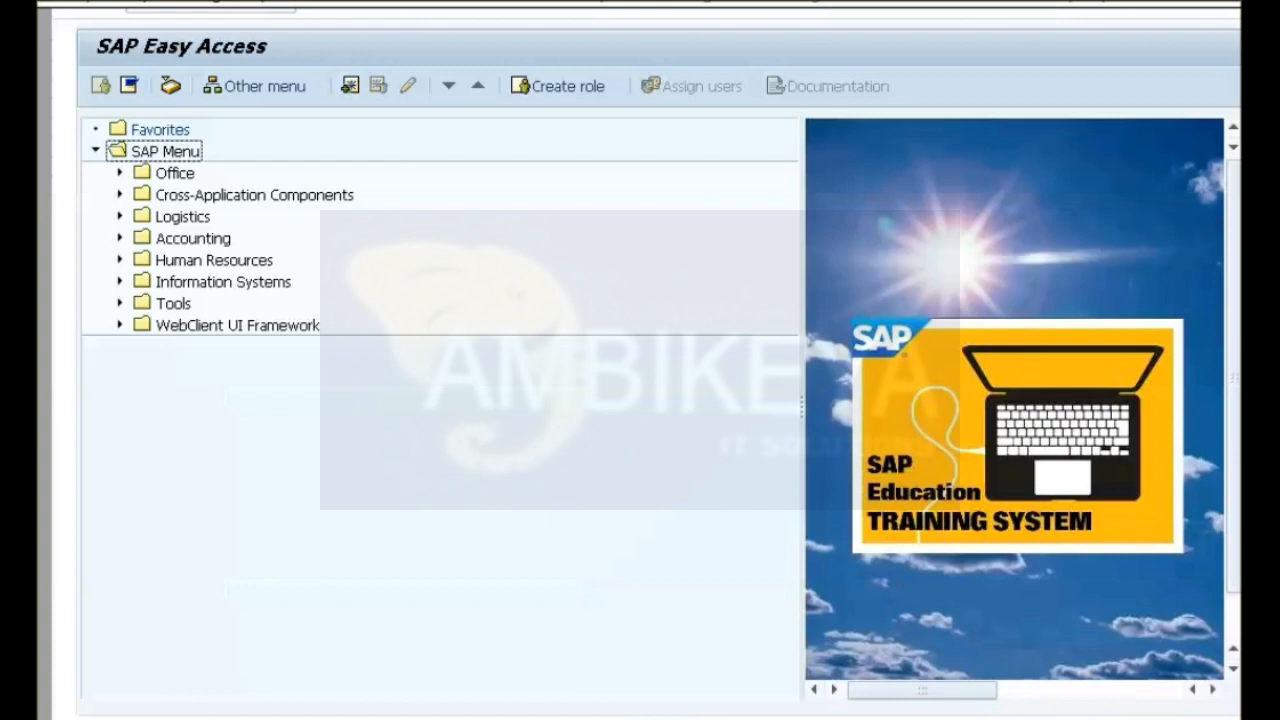
# Start the Display Balances transaction from the Account folder of Accounts Receivable.
pyautogui.click(120, 238)
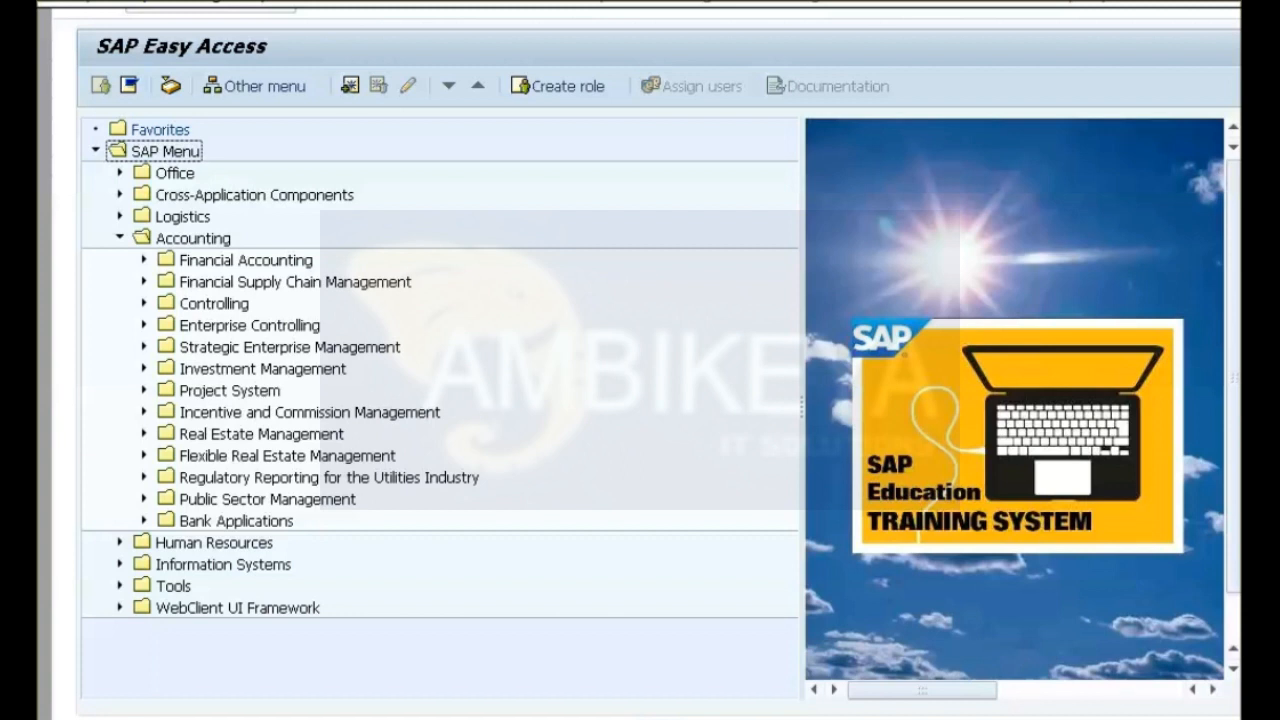
pyautogui.click(144, 260)
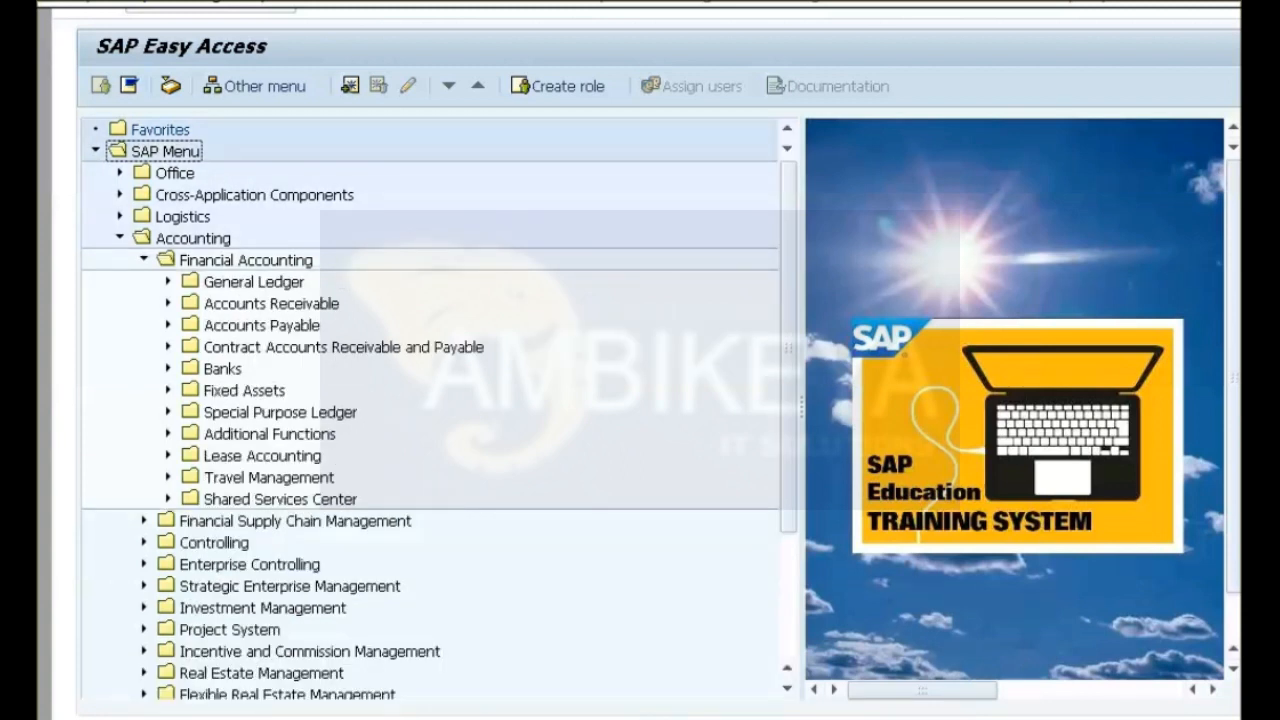
pyautogui.click(168, 303)
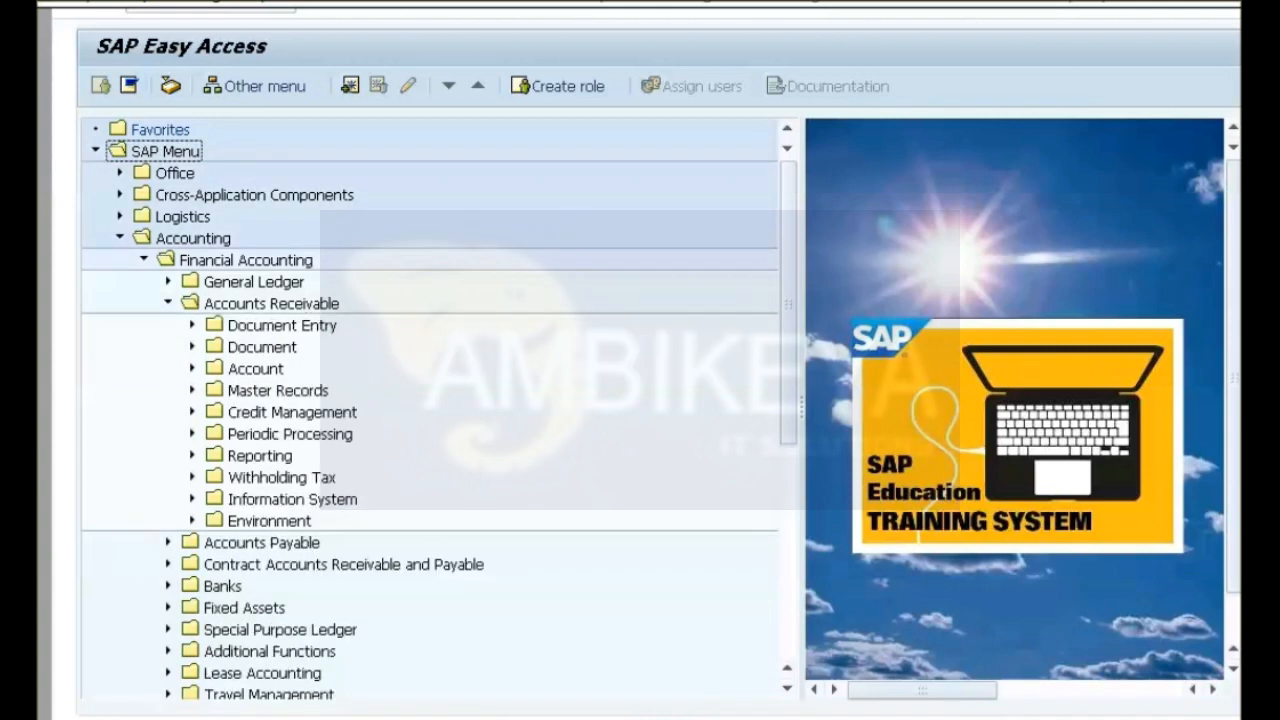
pyautogui.click(192, 369)
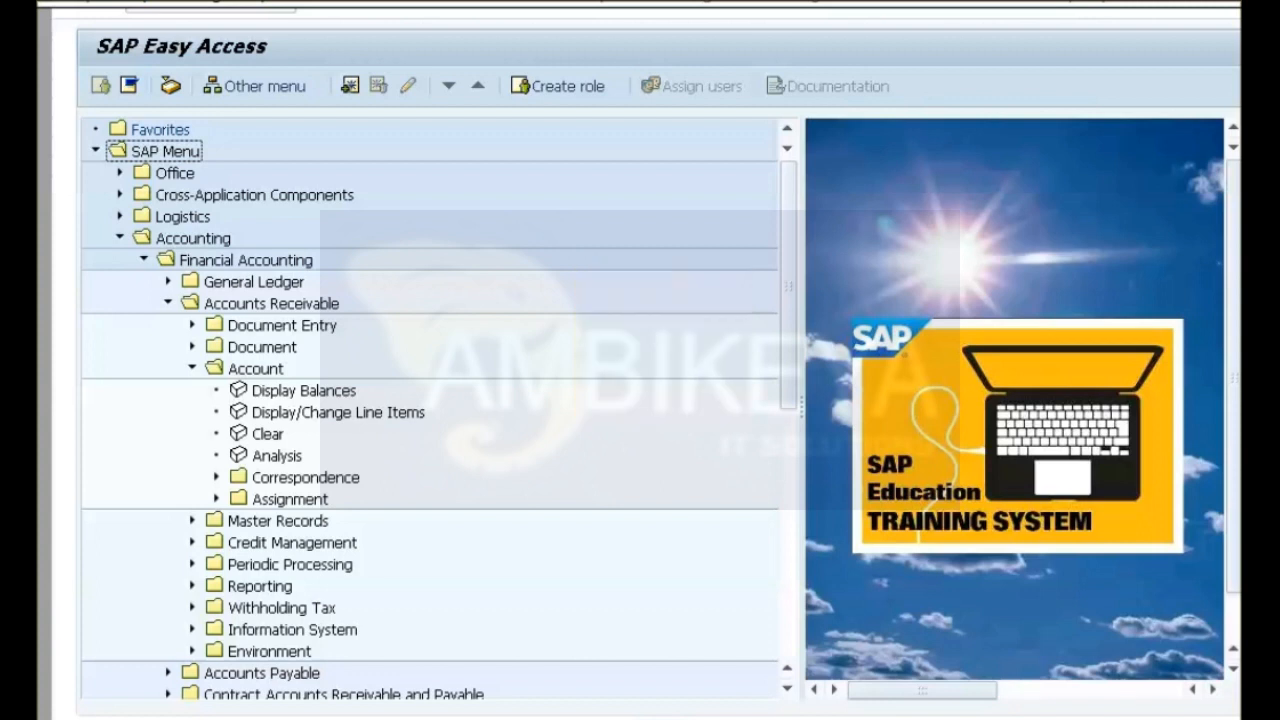
pyautogui.doubleClick(303, 391)
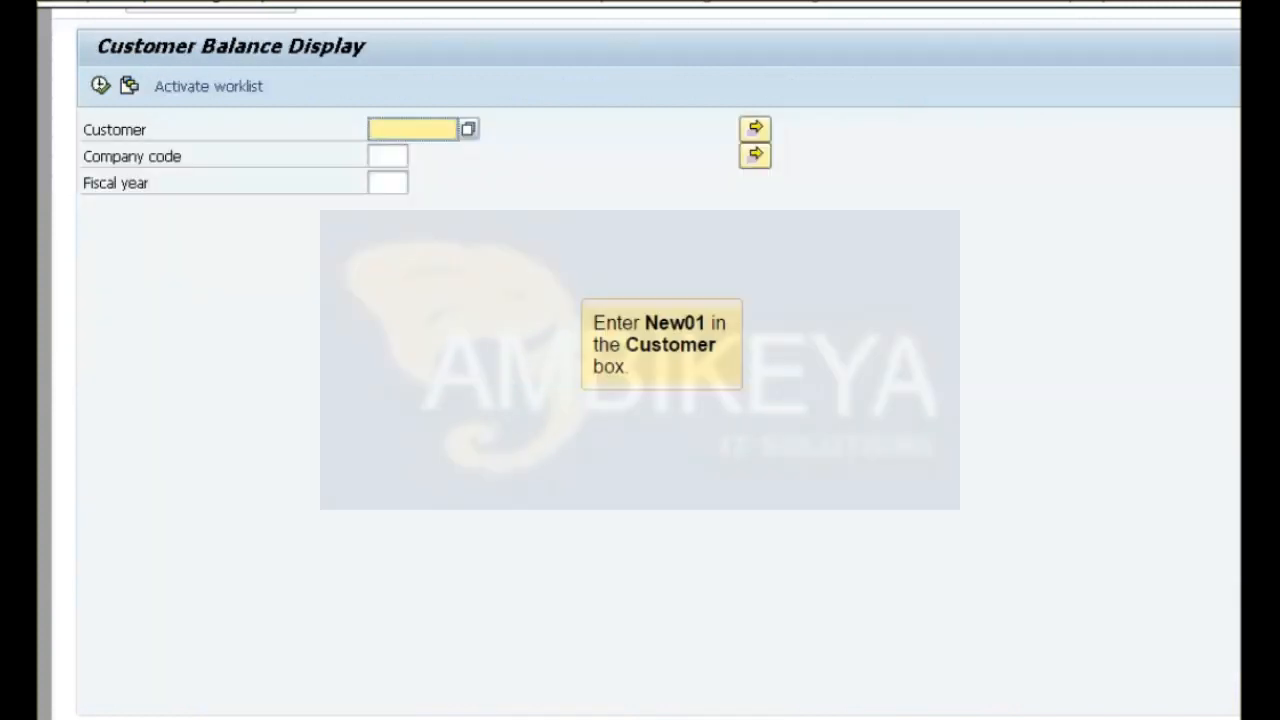
# Display the balances of customer New01 in company code 1000 for fiscal year 2013.
pyautogui.write('New01')
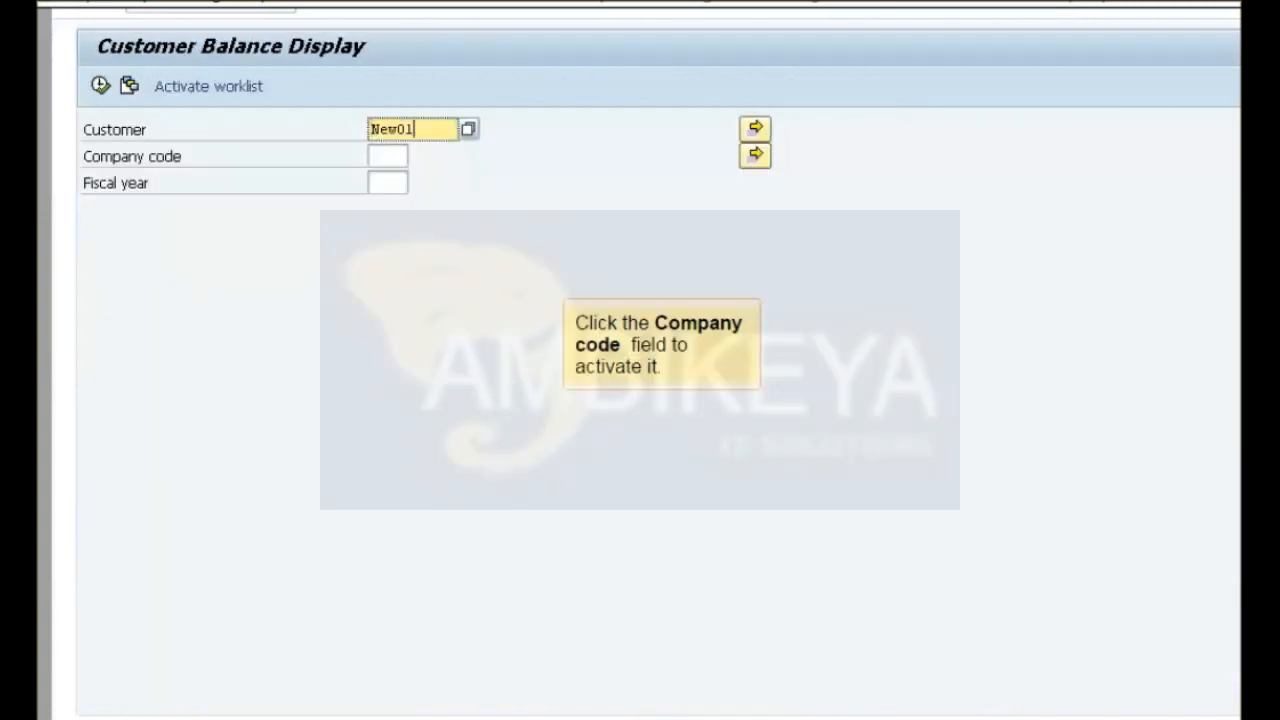
pyautogui.click(388, 156)
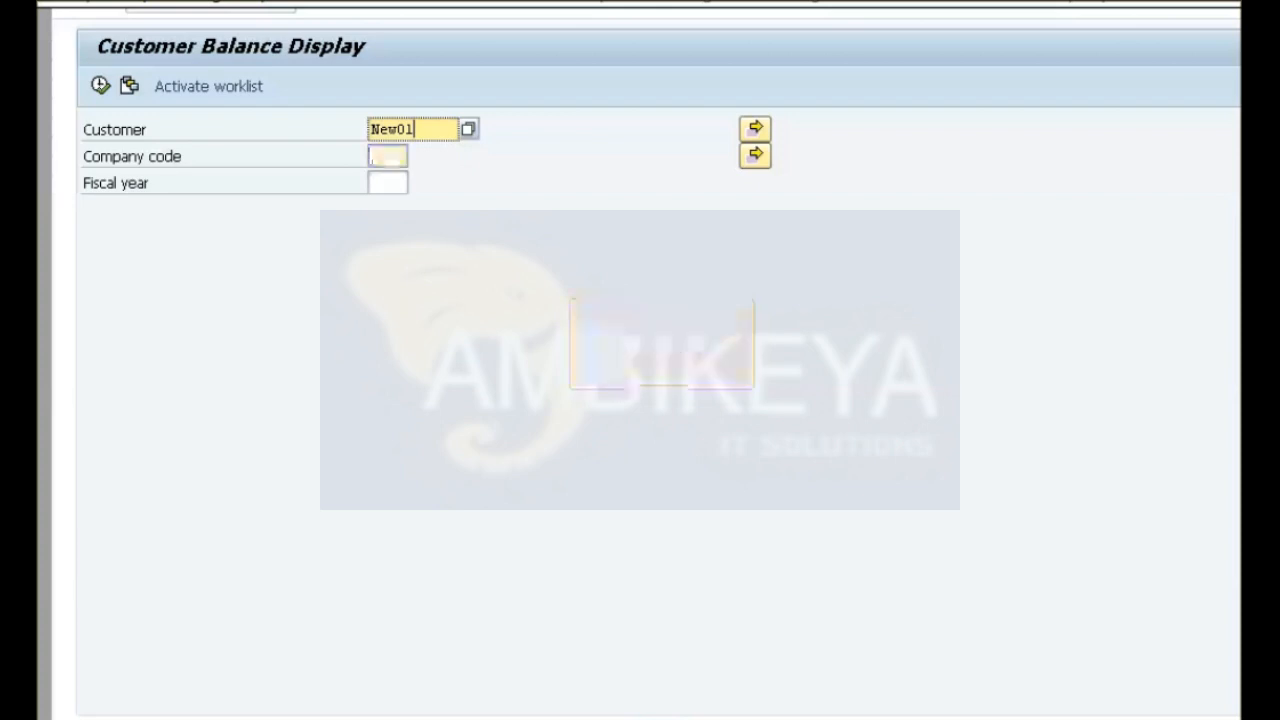
pyautogui.write('1000')
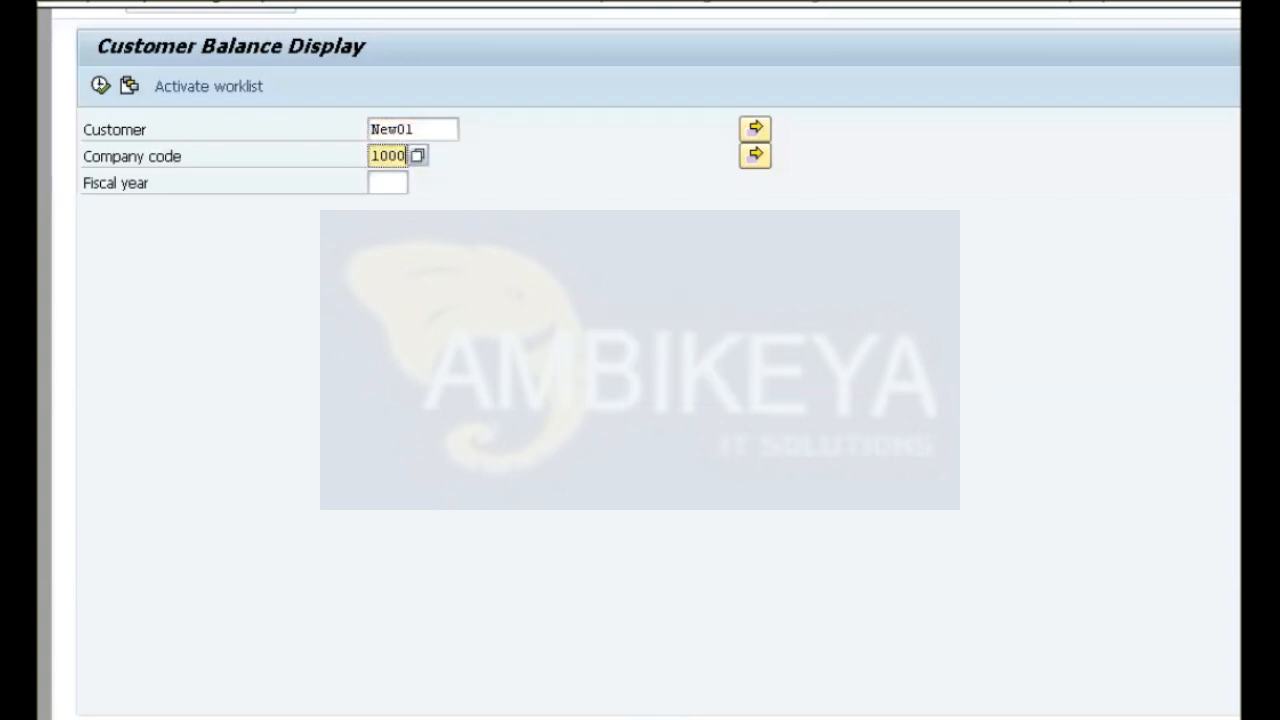
pyautogui.click(387, 183)
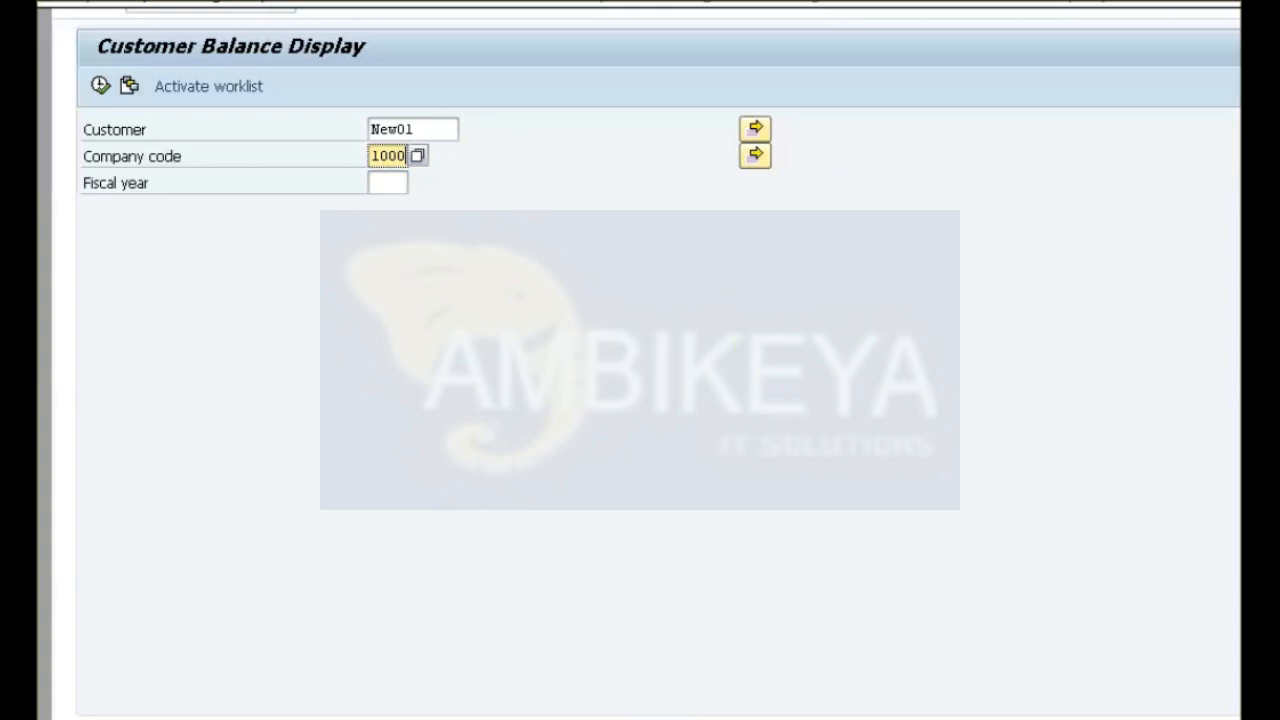
pyautogui.write('2013')
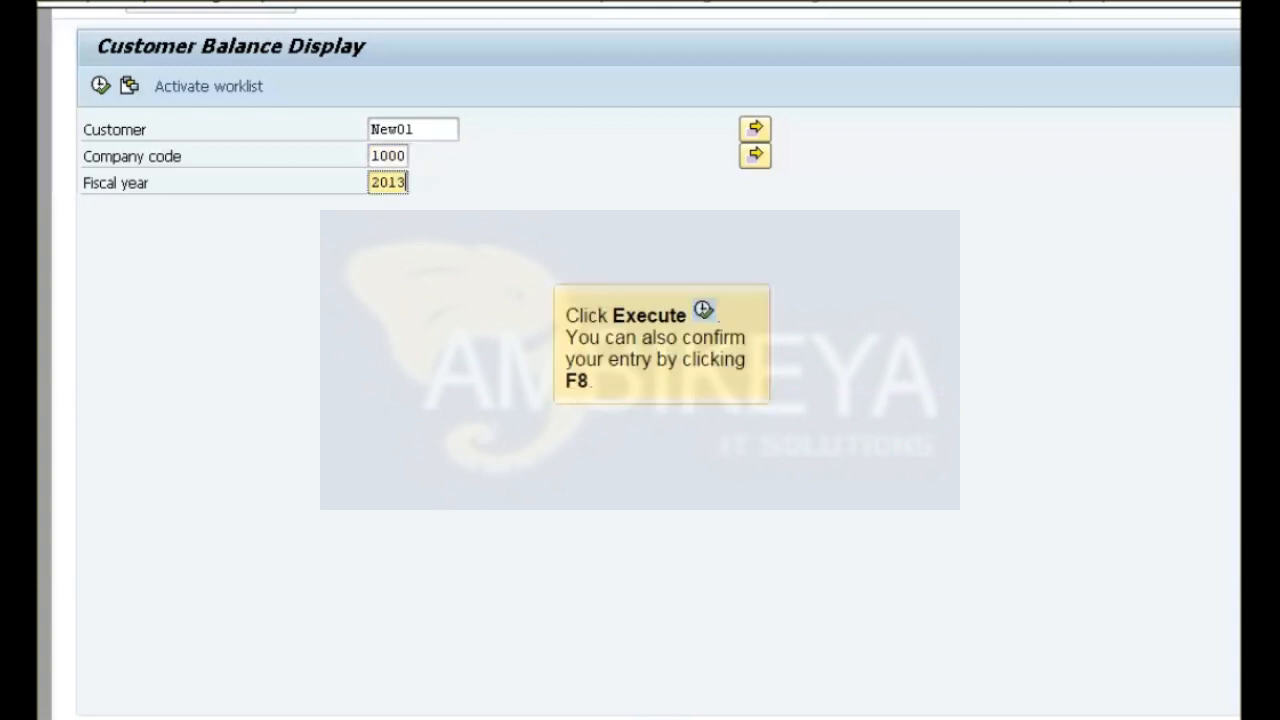
pyautogui.press('F8')
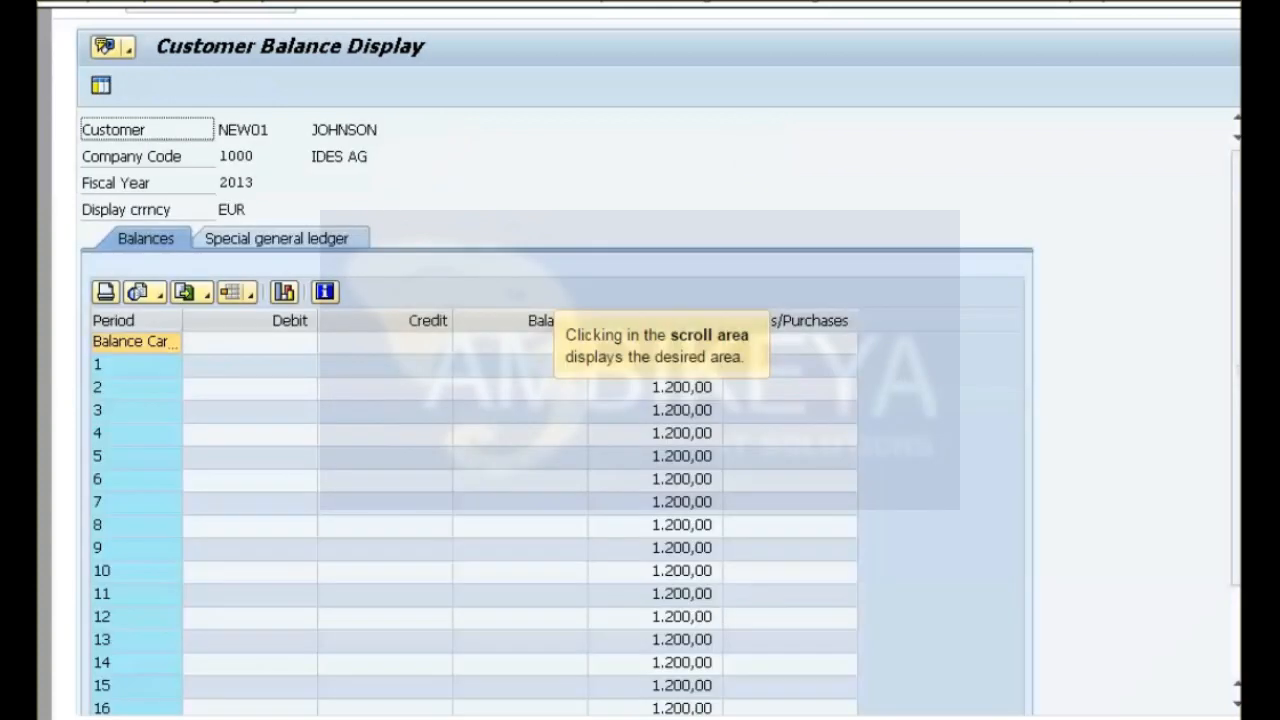